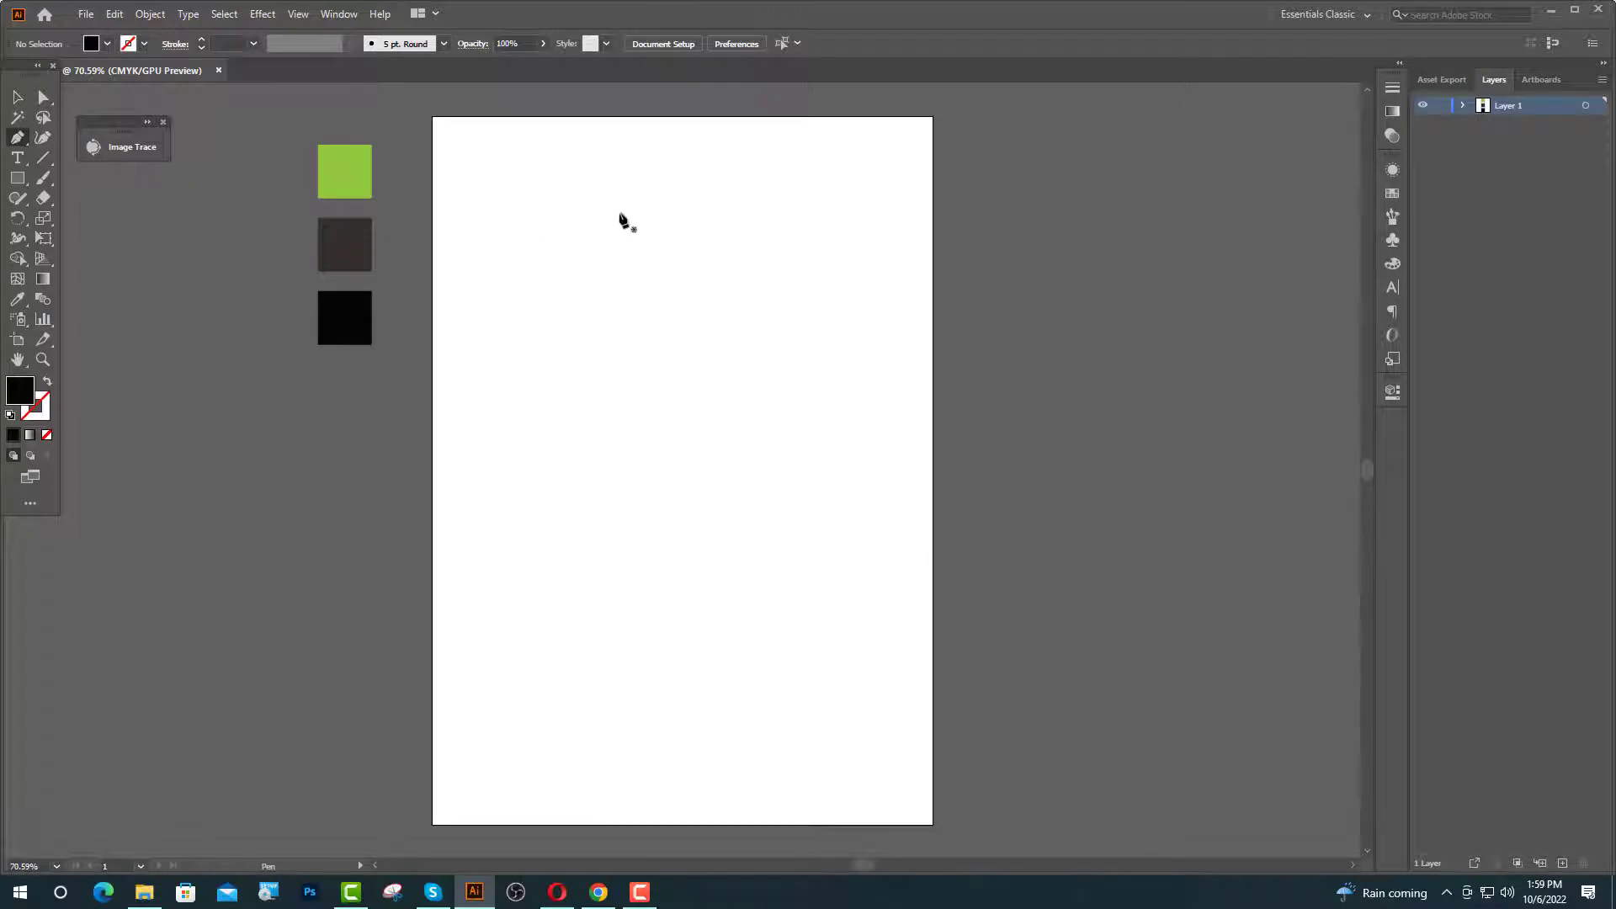
- Draw a filled black shape with the Pen tool across the page's upper part, about 21 by 15.3 cm, with its lower edge curving up rightward
click(433, 119)
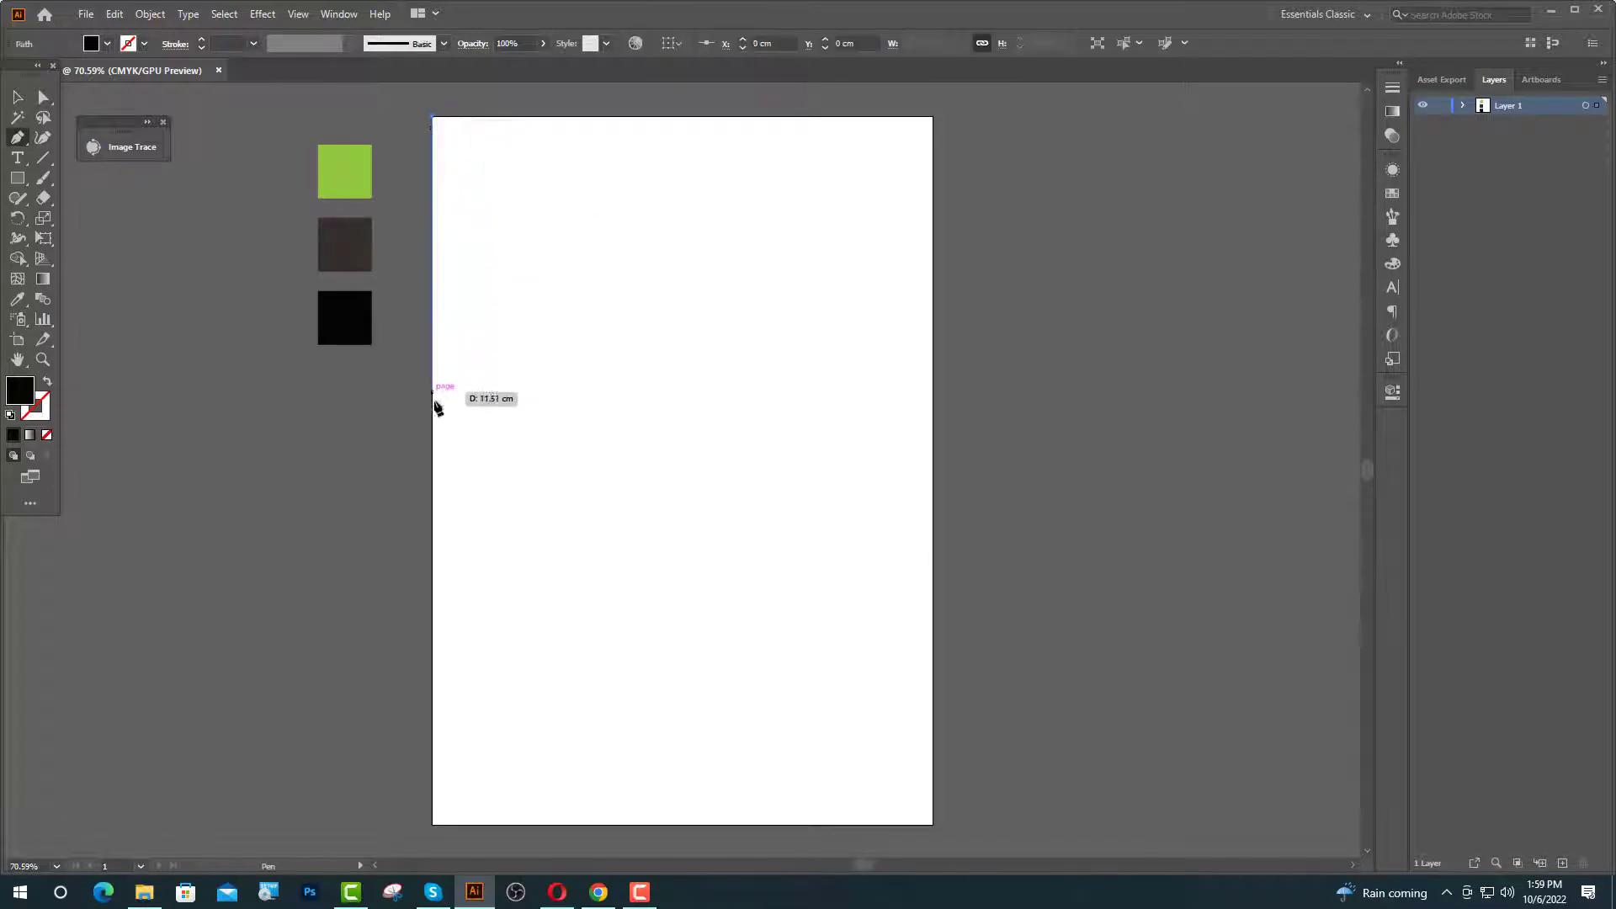
click(433, 480)
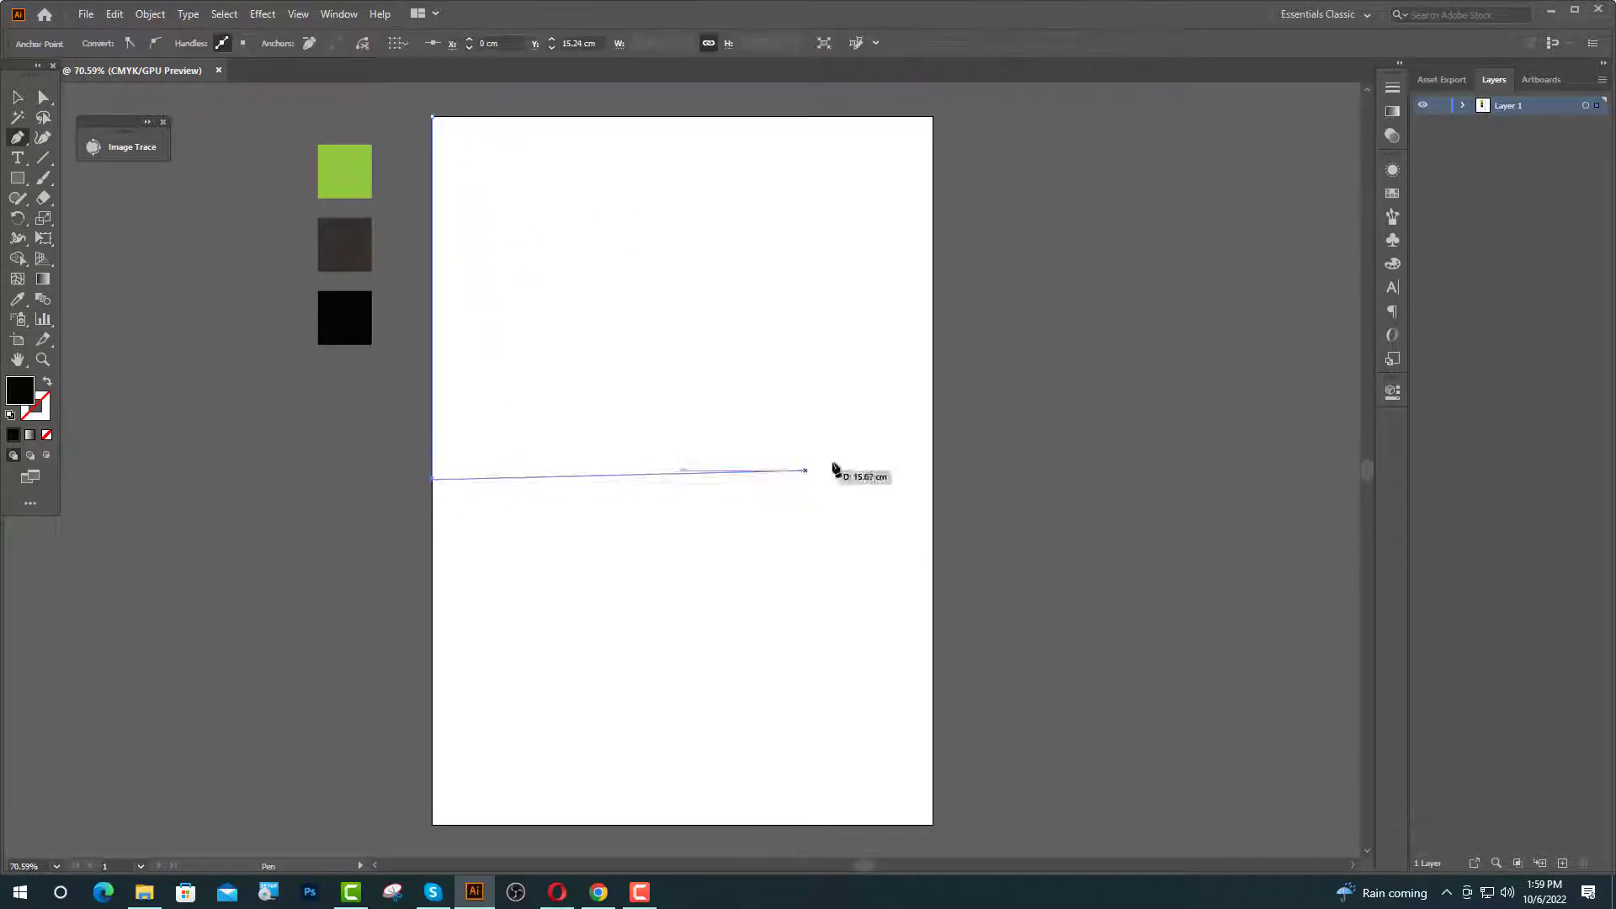
drag(933, 336, 1103, 173)
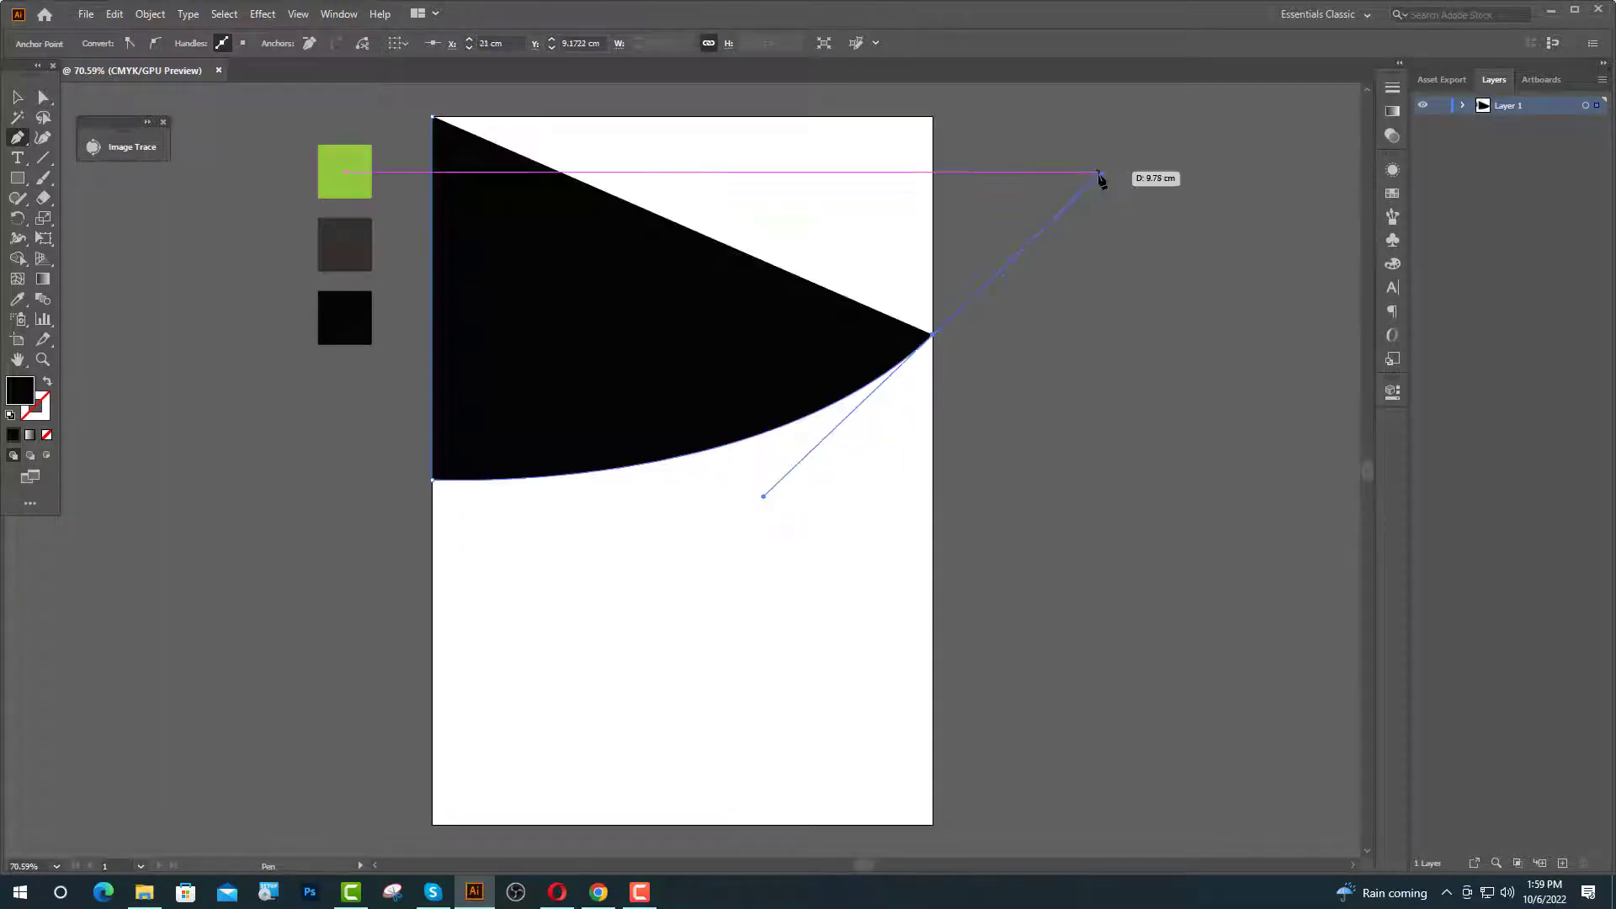
click(933, 337)
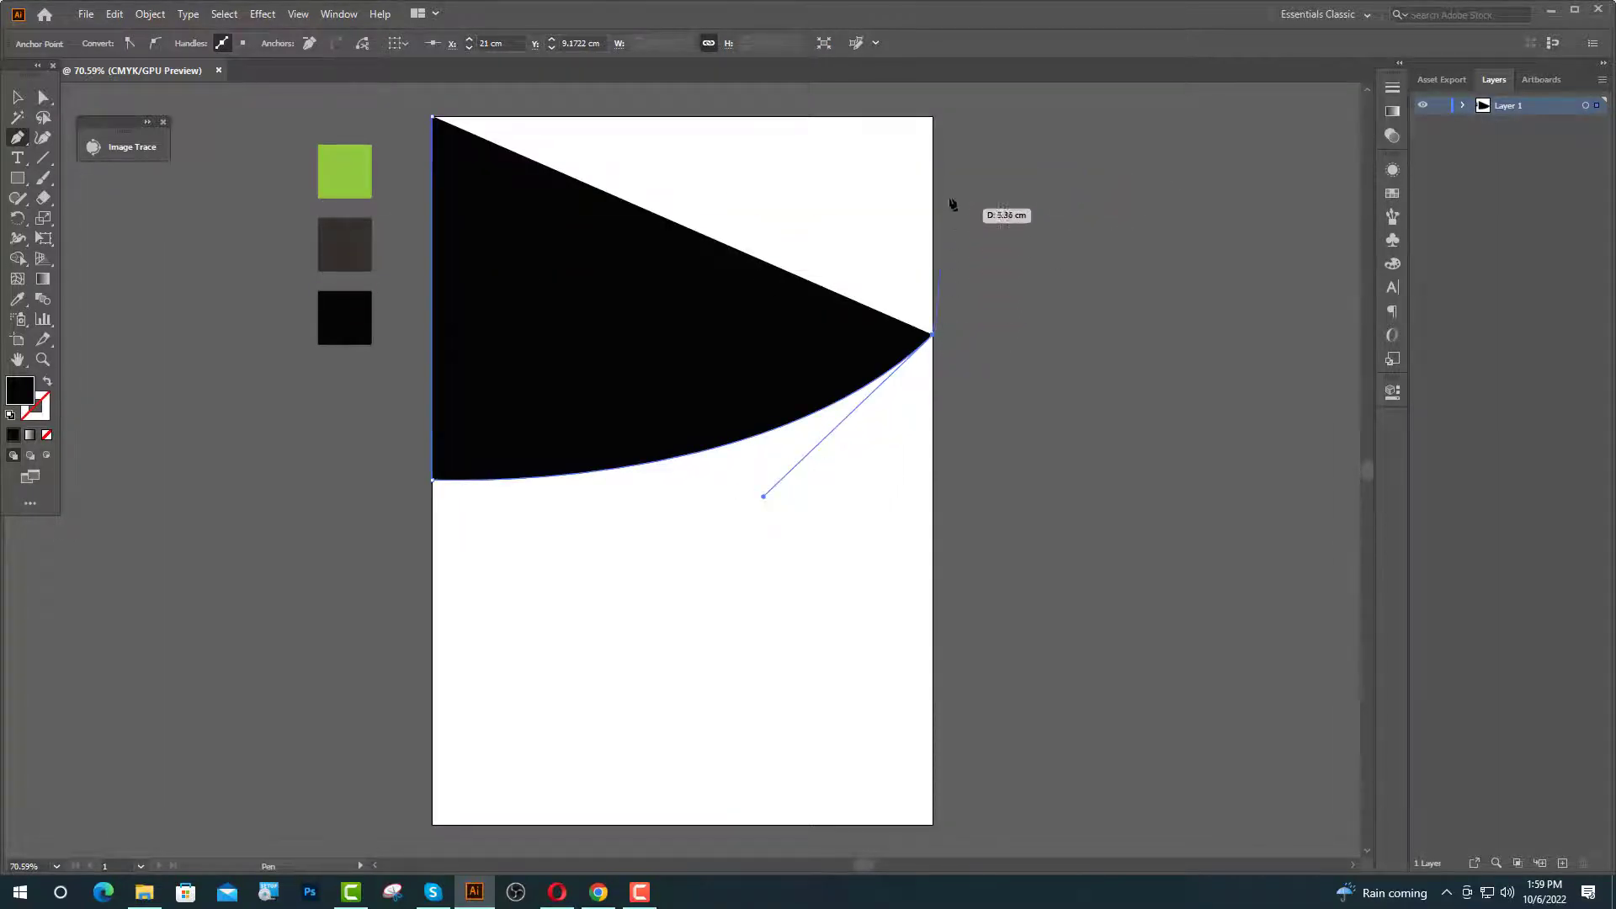
click(934, 118)
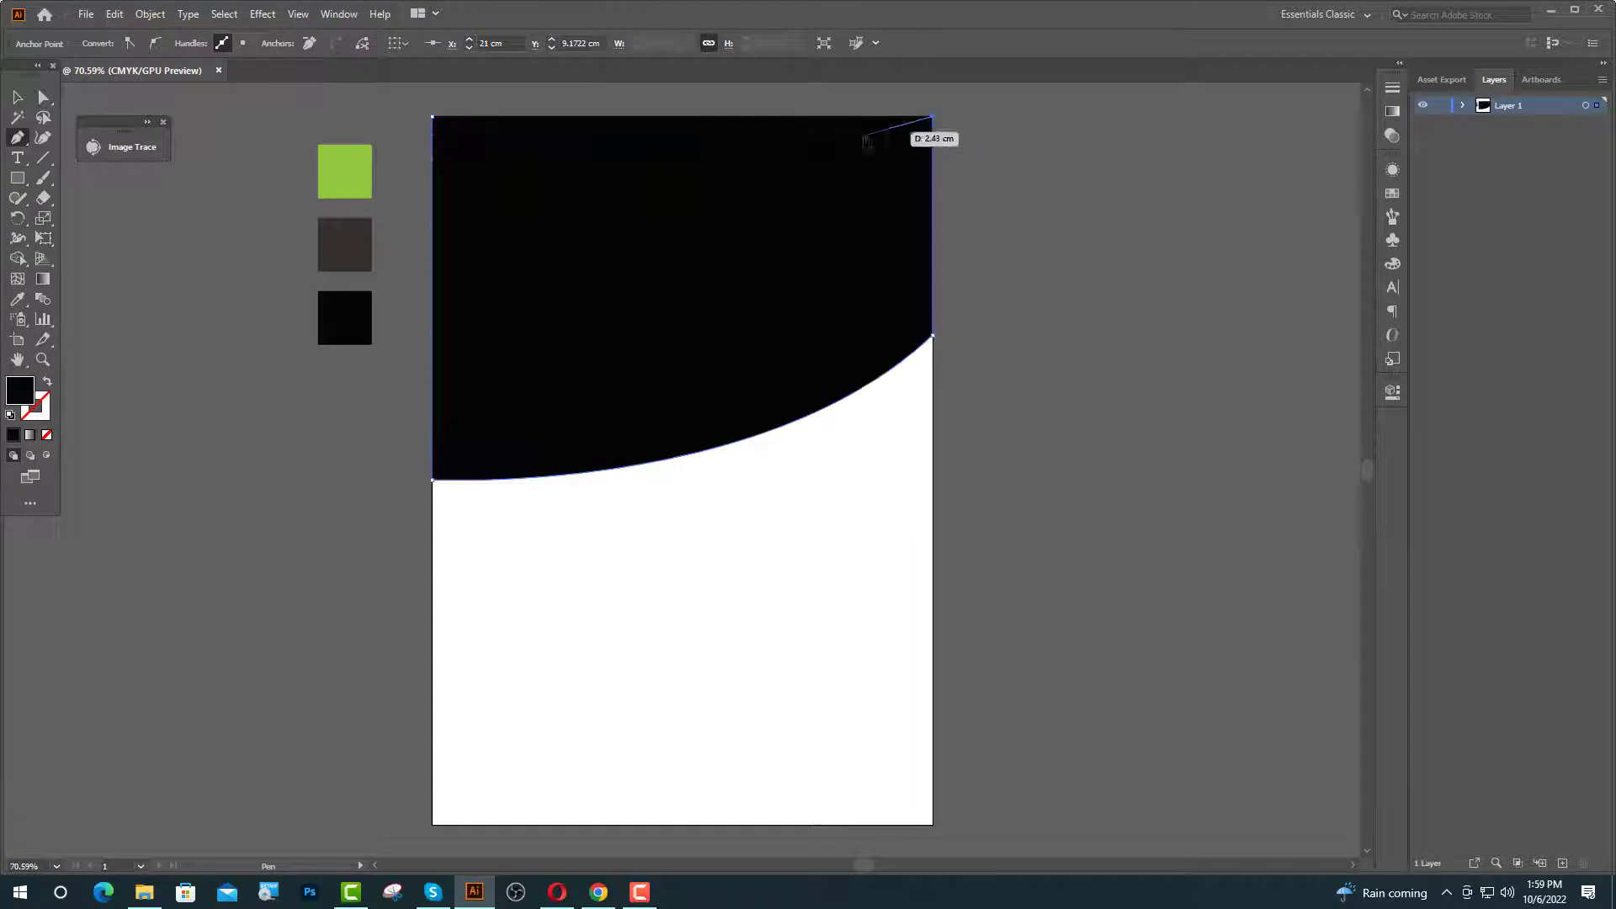
click(432, 117)
key(v)
click(762, 711)
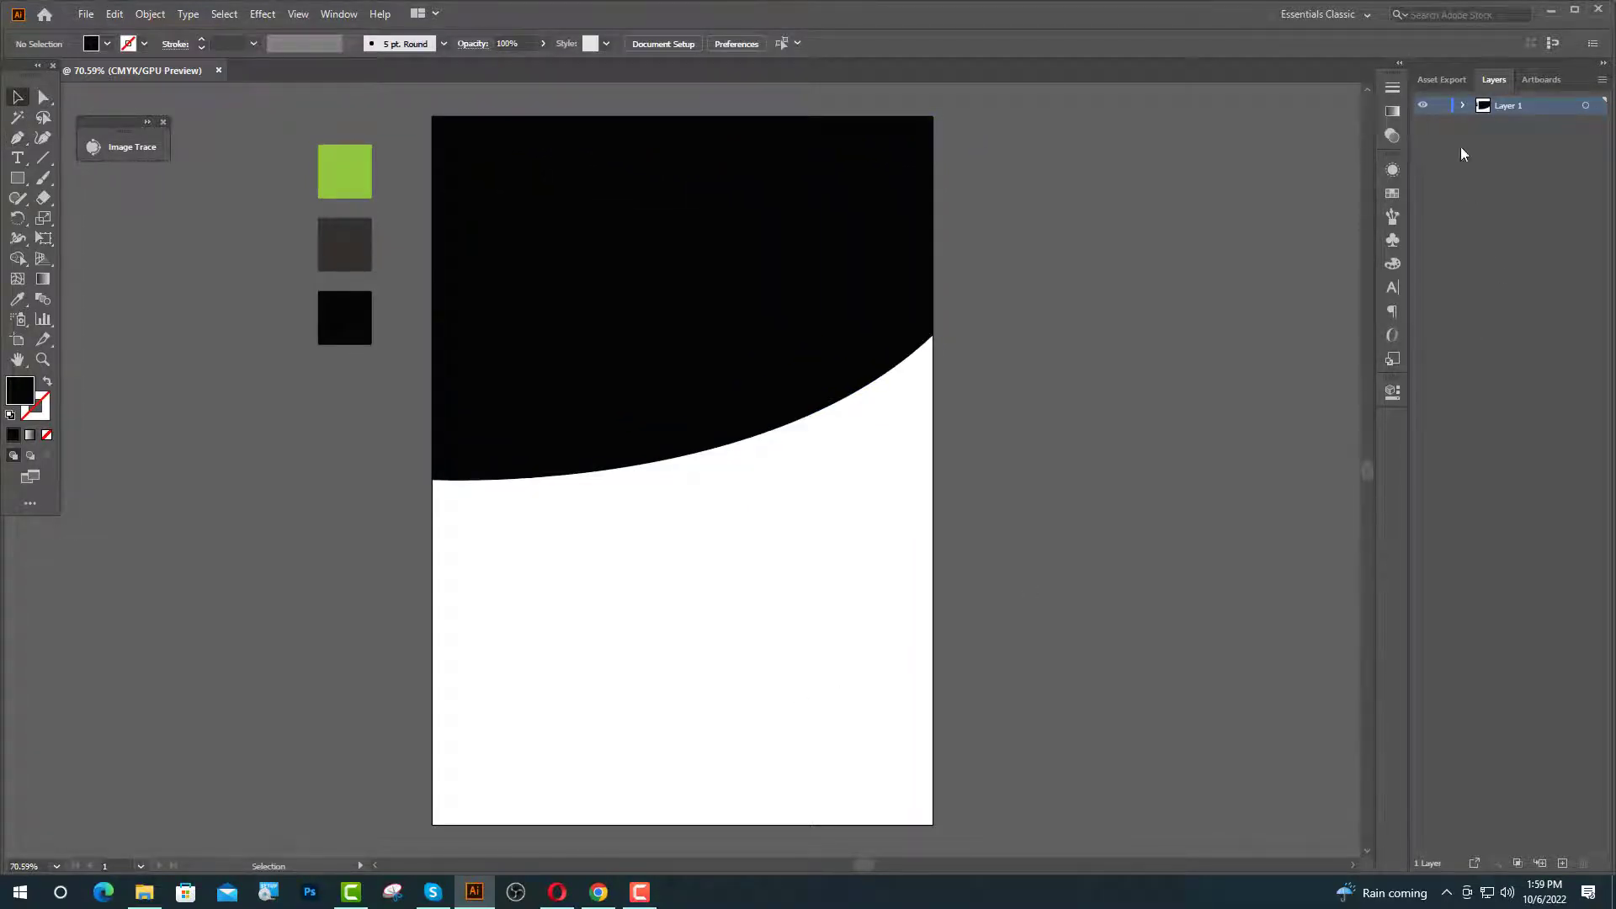
- Place the shiny-night-city.jpg image from the desktop and scale it to about 23.3 cm wide so it covers the black shape
click(1552, 10)
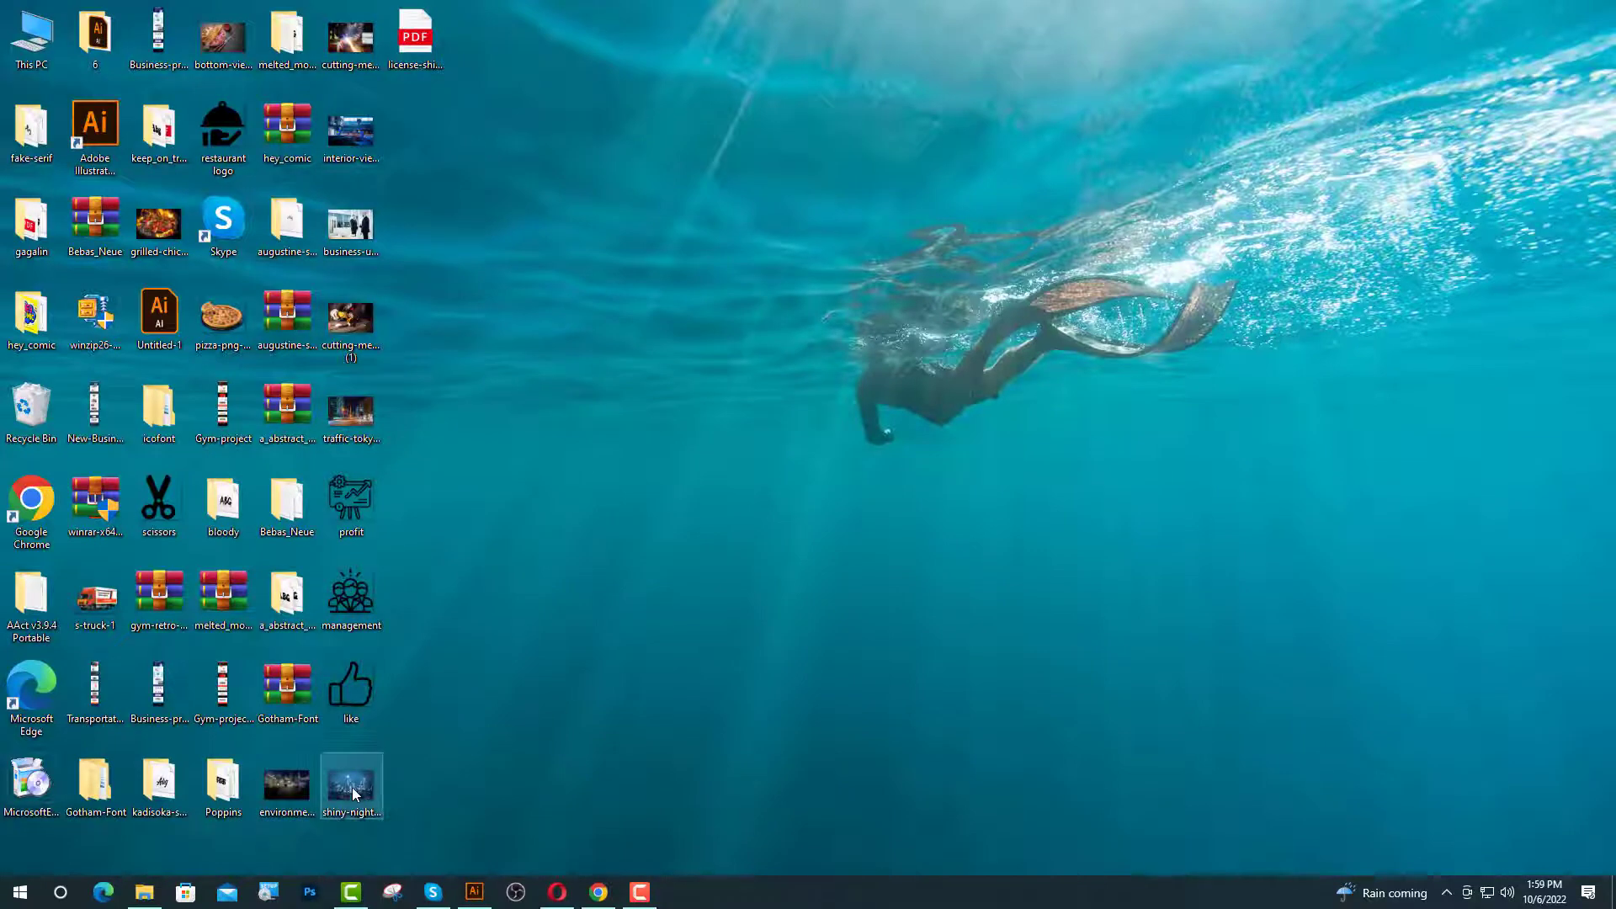
drag(352, 787, 653, 642)
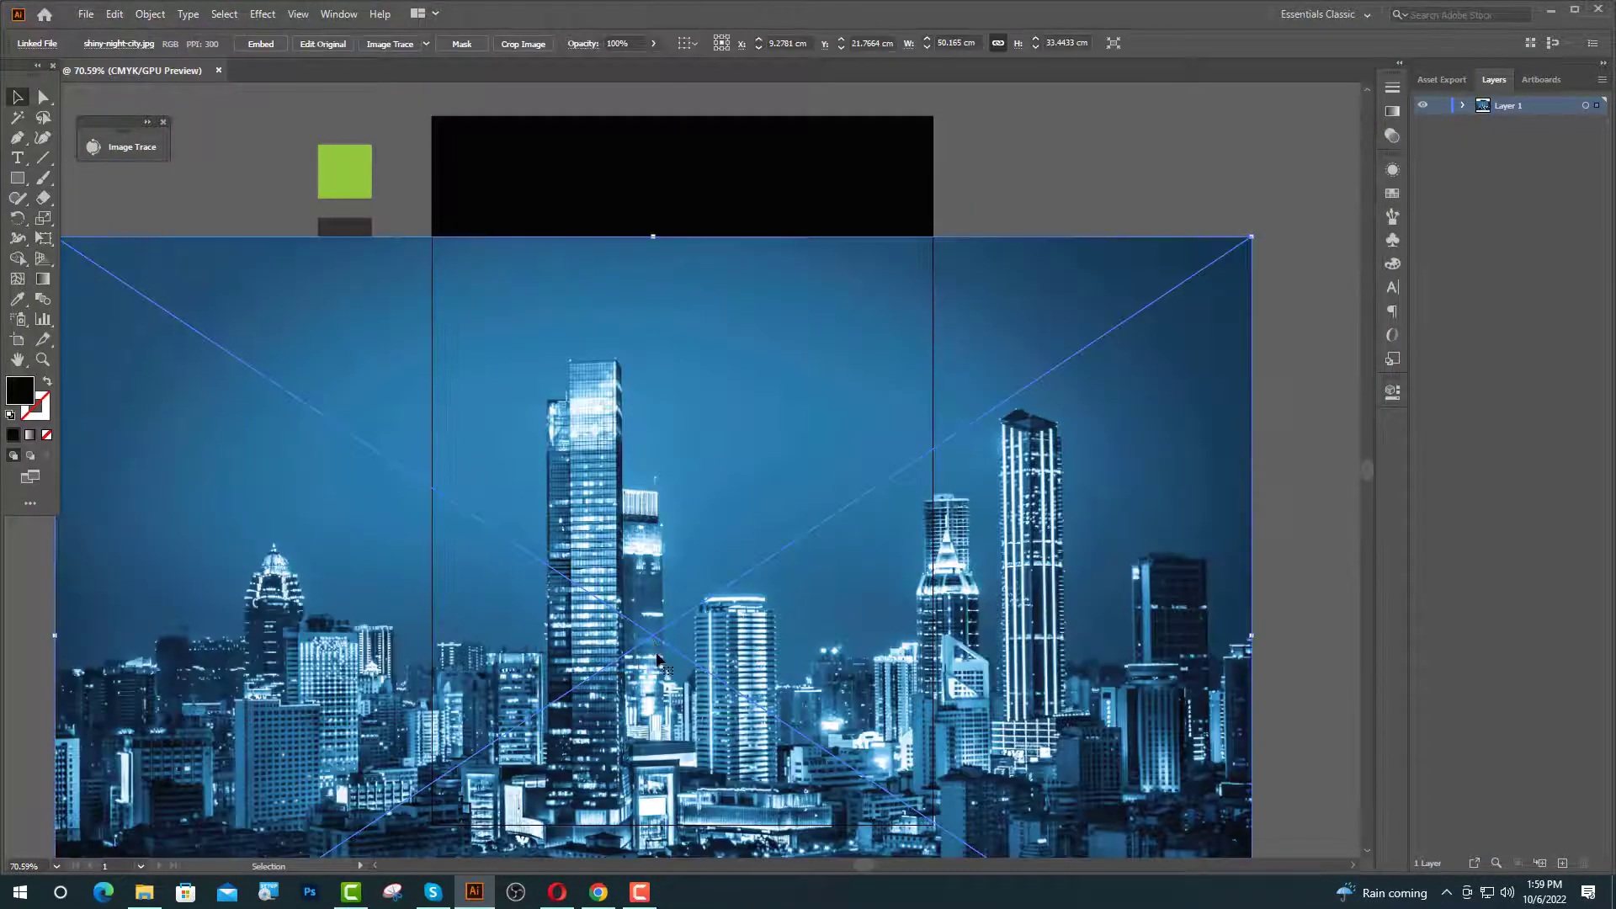
mouse_move(650, 250)
mouse_down()
mouse_move(648, 126)
mouse_move(637, 410)
mouse_up()
drag(676, 661, 692, 343)
scroll(693, 347, up, 5)
drag(712, 493, 708, 443)
click(1340, 468)
- Move the black path above the city image in the stacking order and use it as a clipping mask for the image
click(1462, 105)
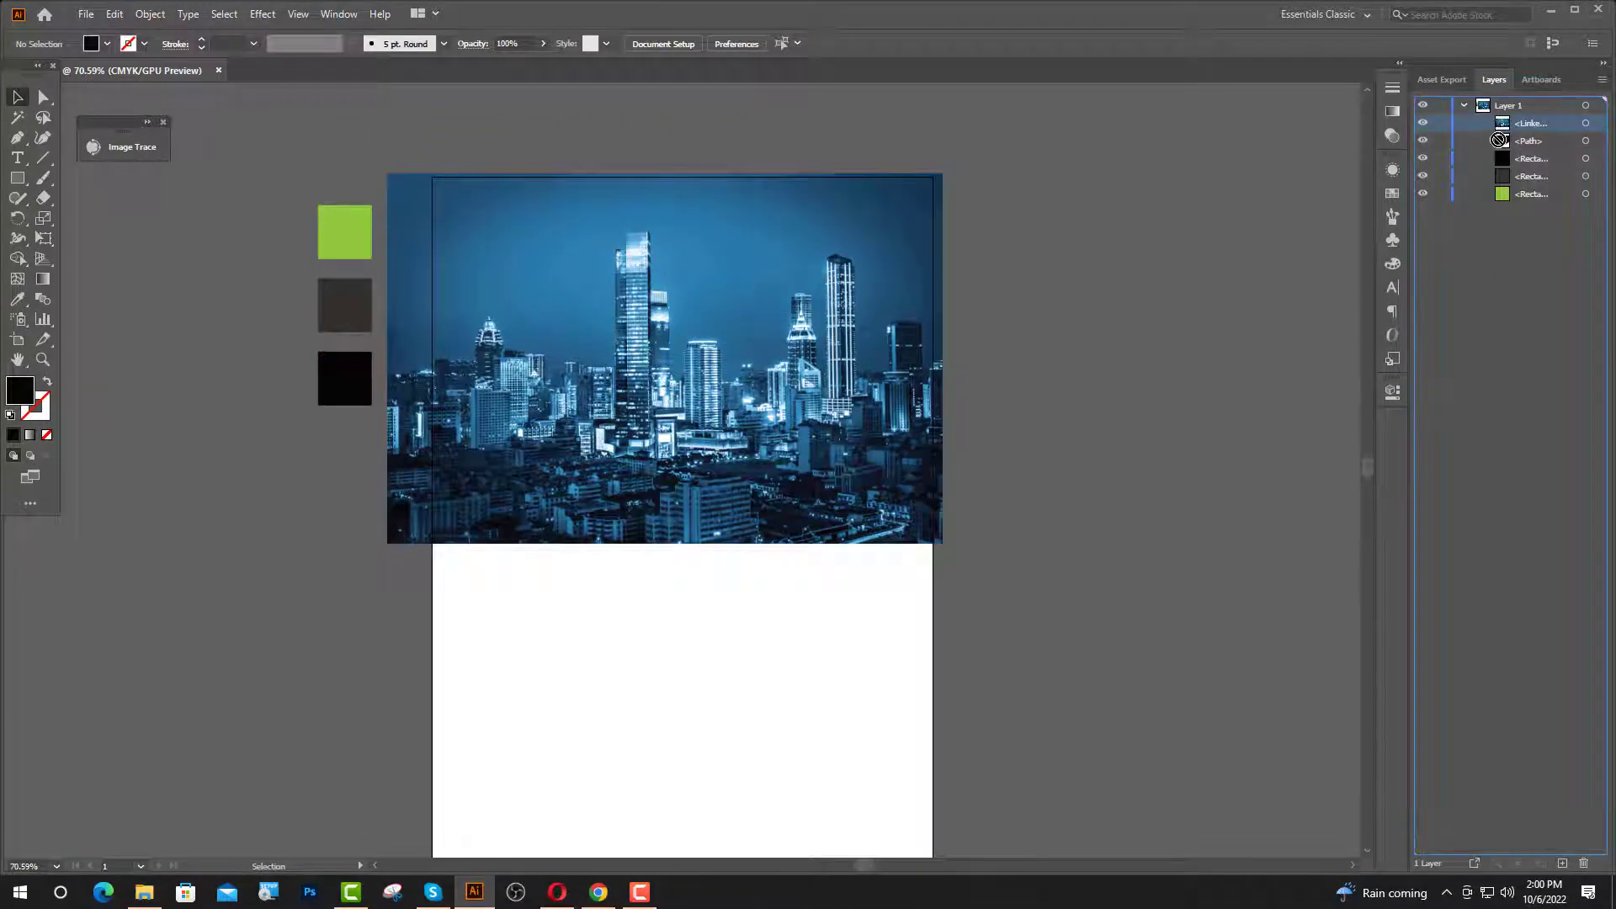
drag(1498, 141, 1502, 117)
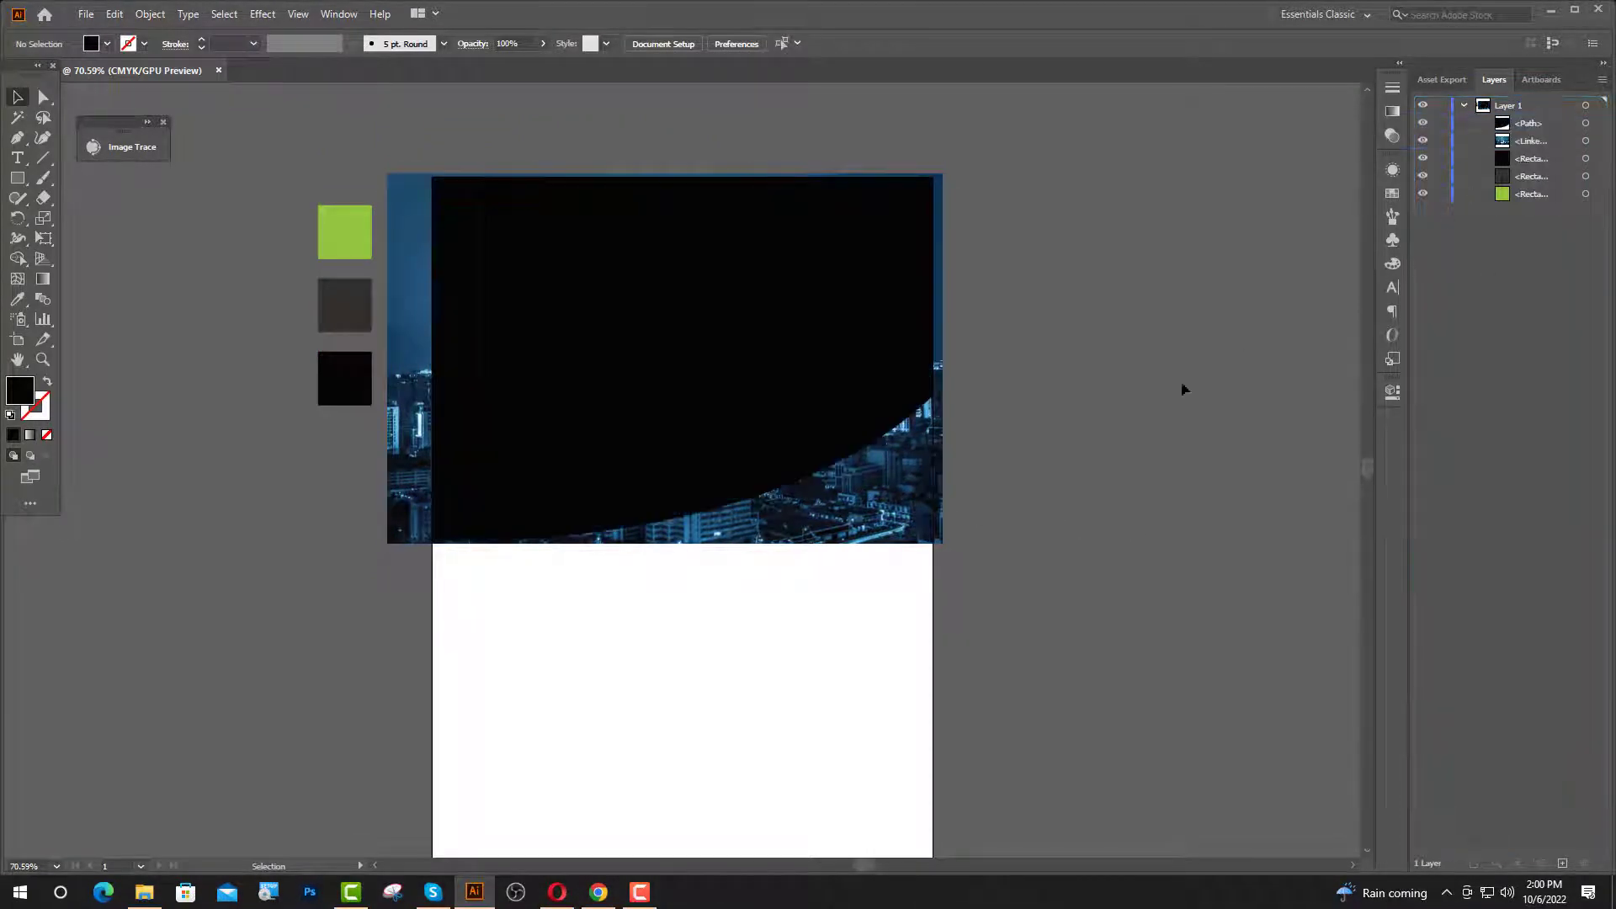
scroll(578, 153, up, 1)
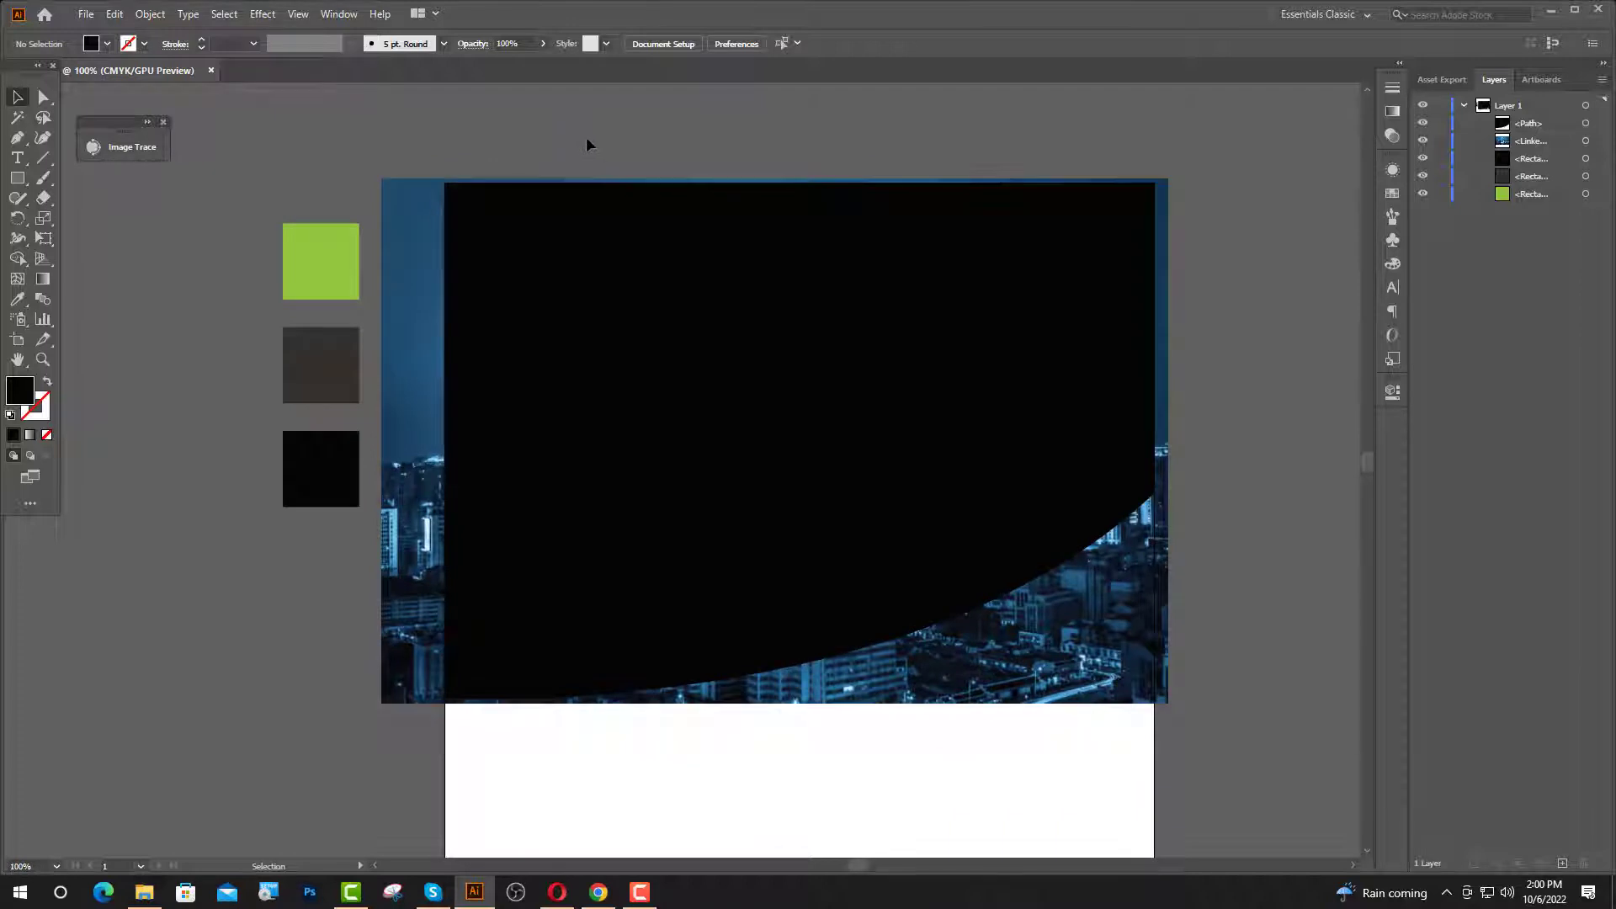
drag(699, 317, 767, 436)
right_click(758, 436)
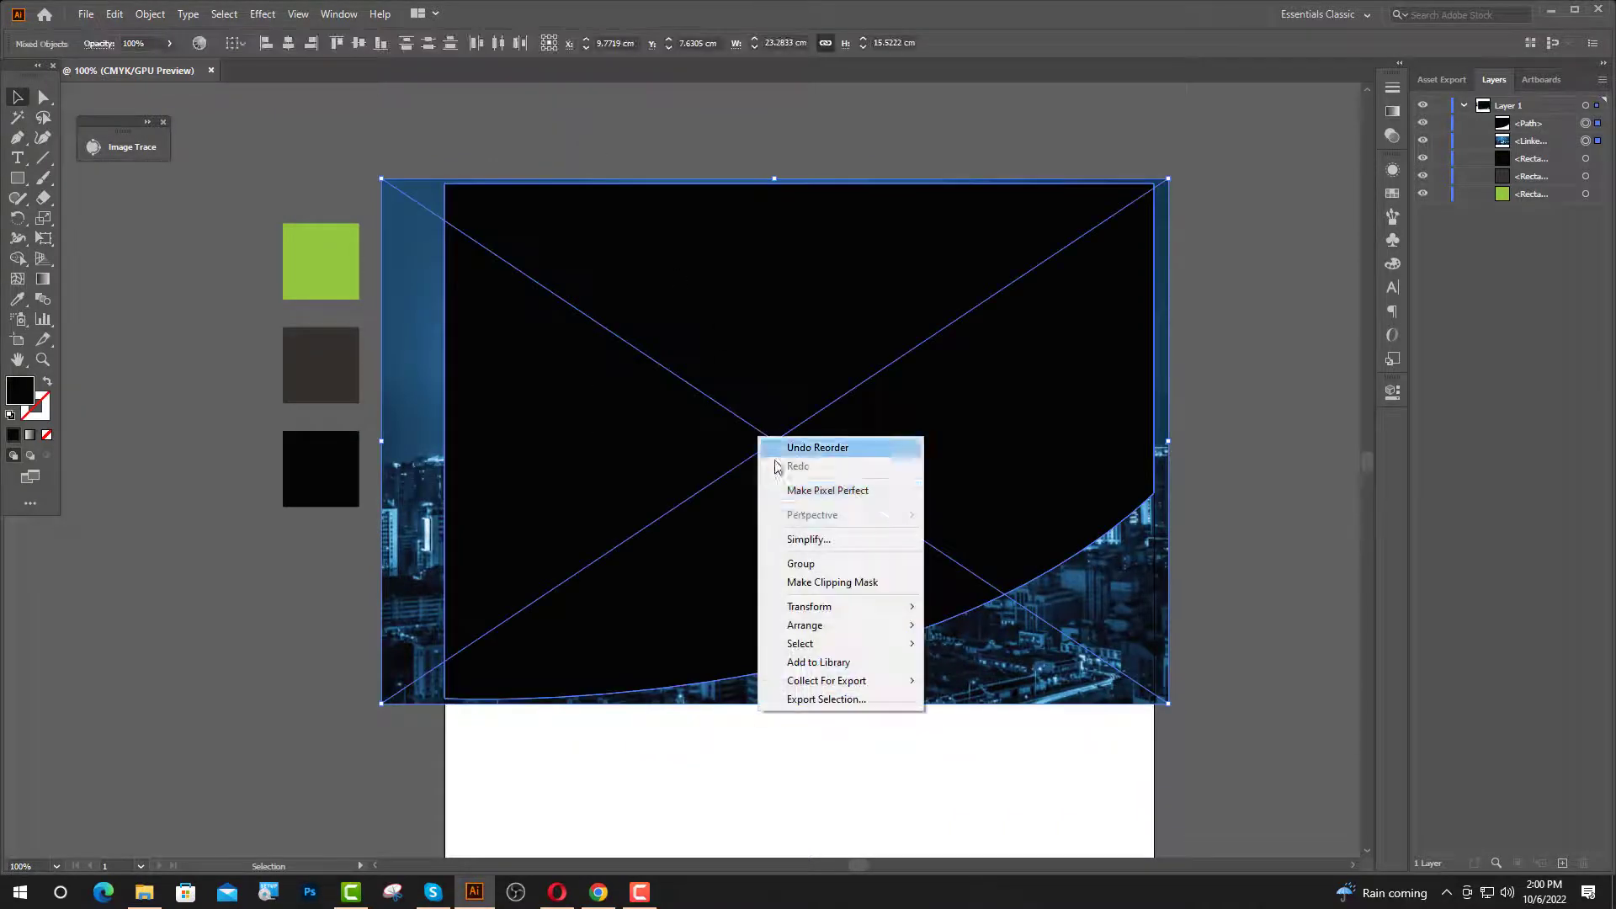
click(825, 583)
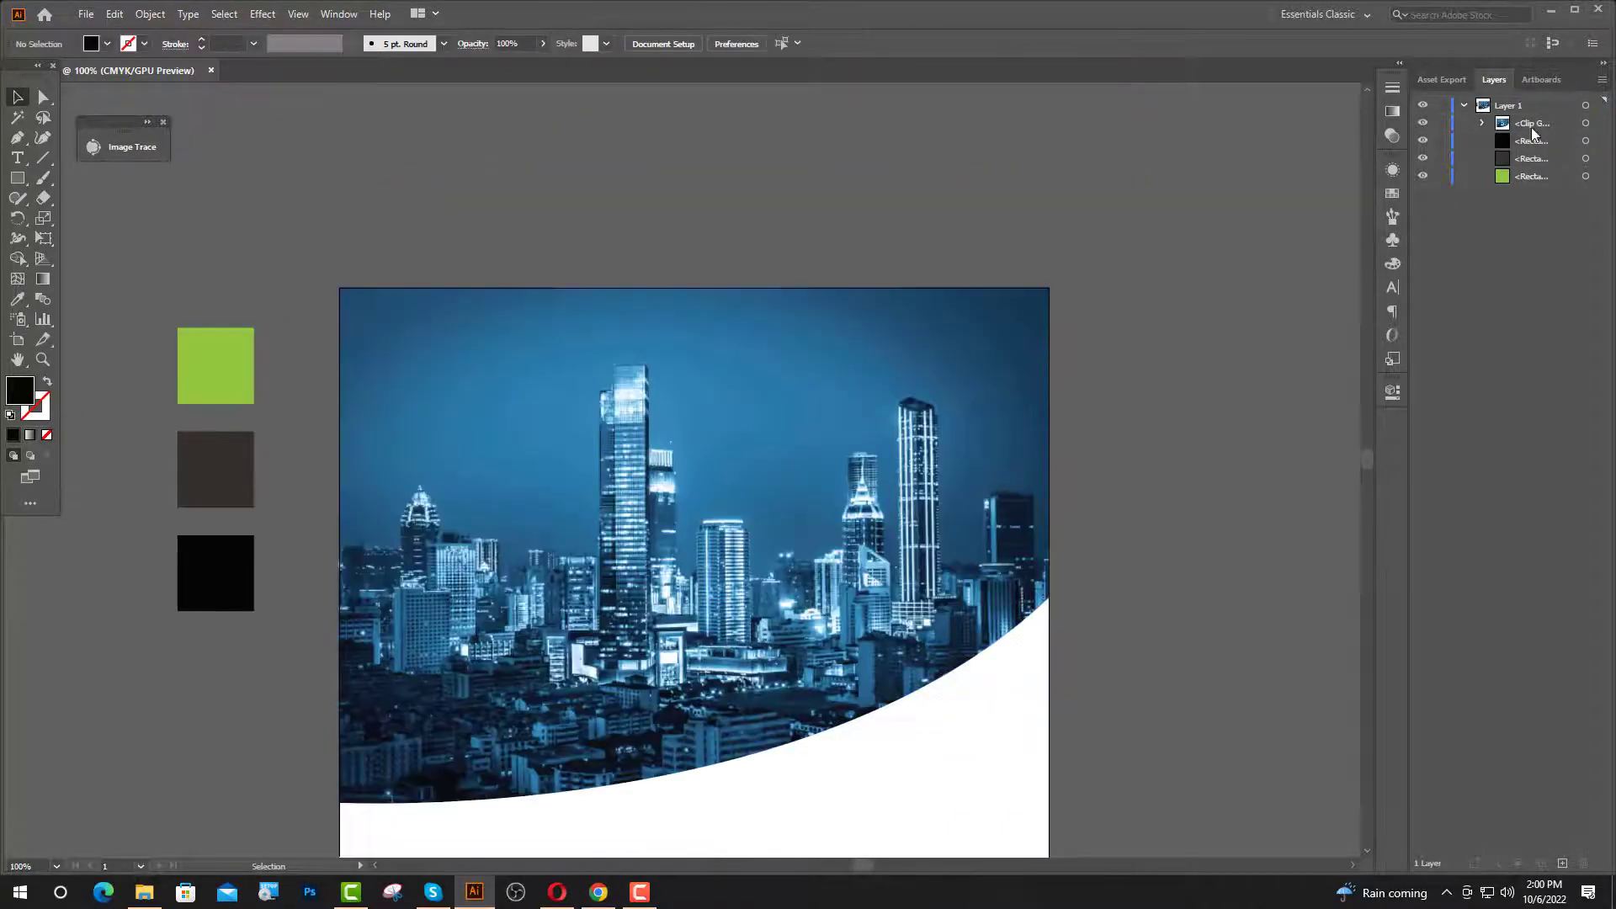
- Duplicate the clipping path out of the clip group to a separate path above it
click(1483, 124)
click(1587, 141)
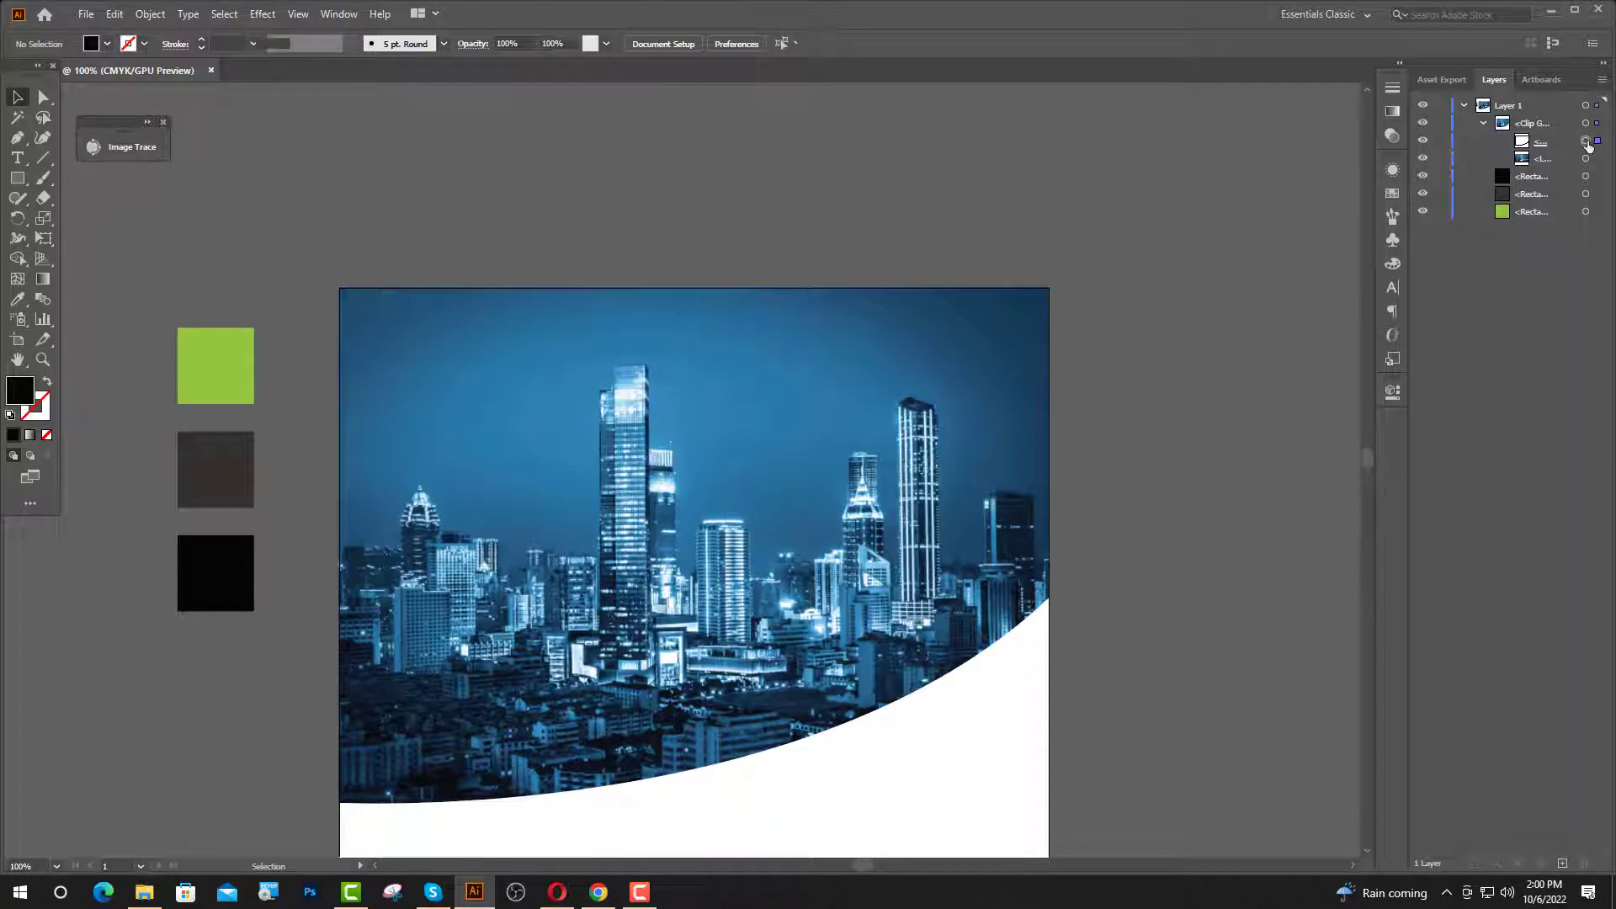
alt+drag(1557, 141, 1547, 114)
click(1482, 141)
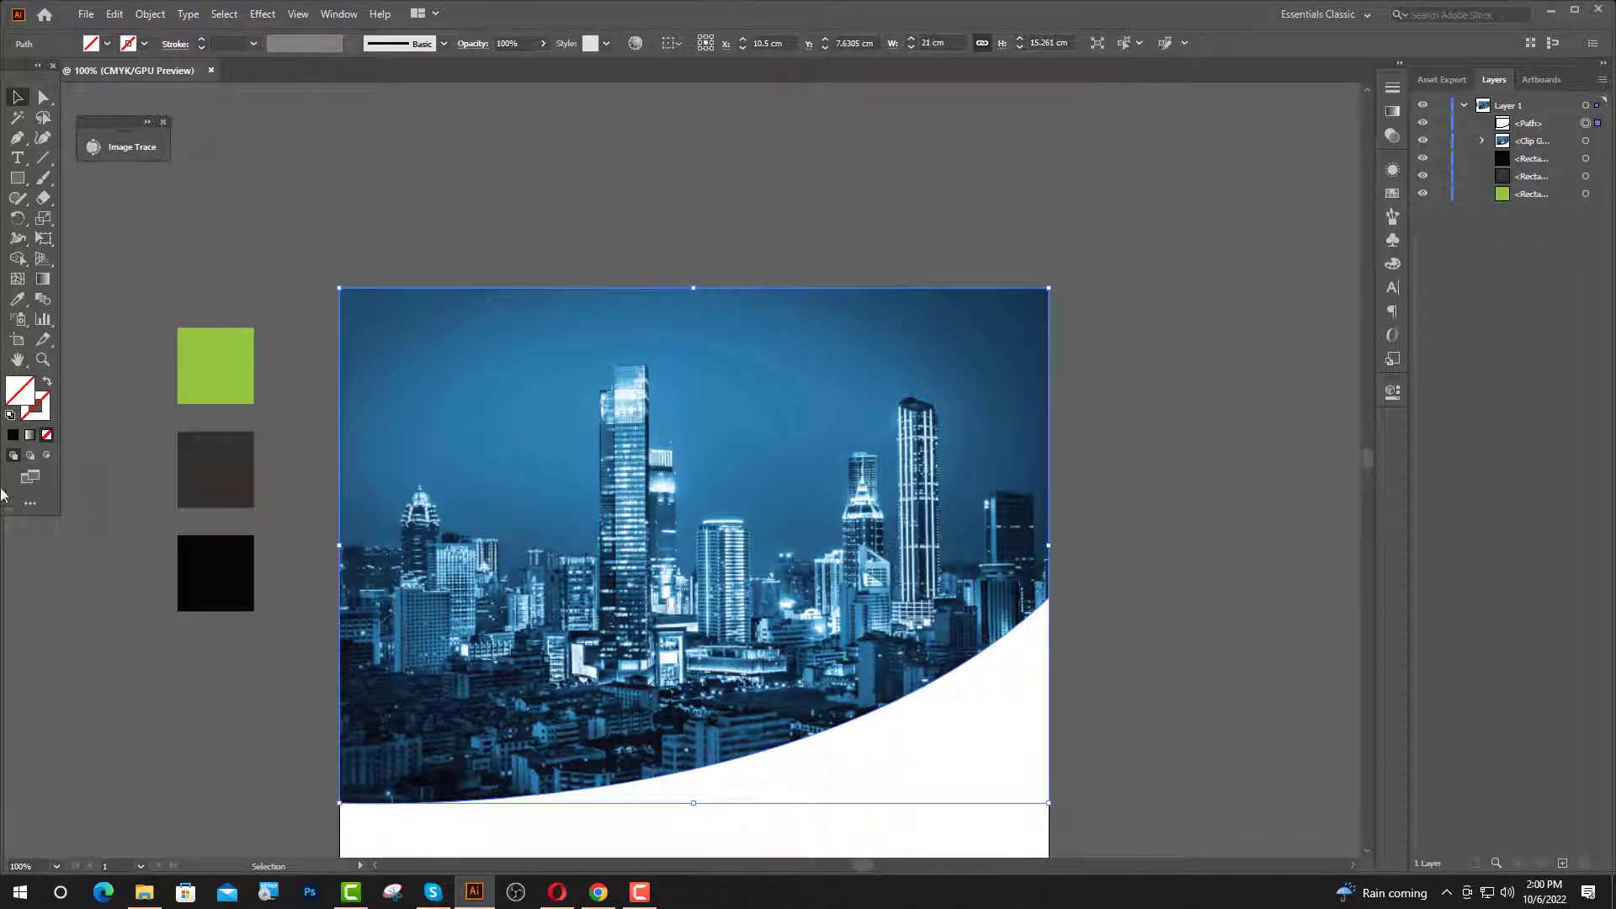
- Fill the duplicated path with grey #777777 and set its opacity to 30%
double_click(19, 396)
text(777777)
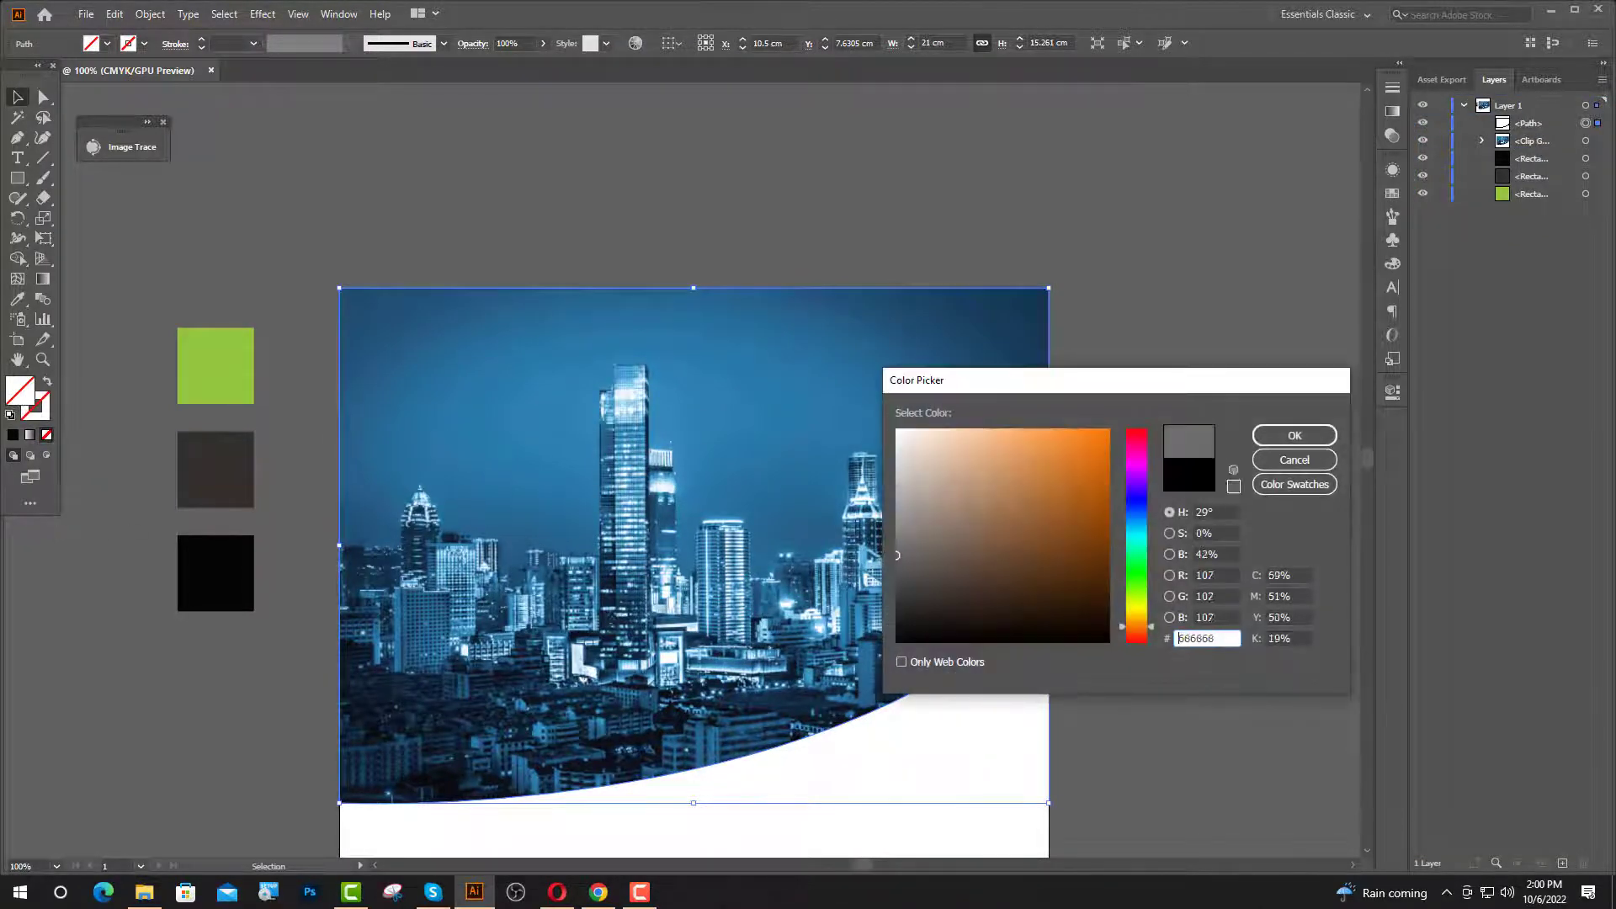
click(1295, 435)
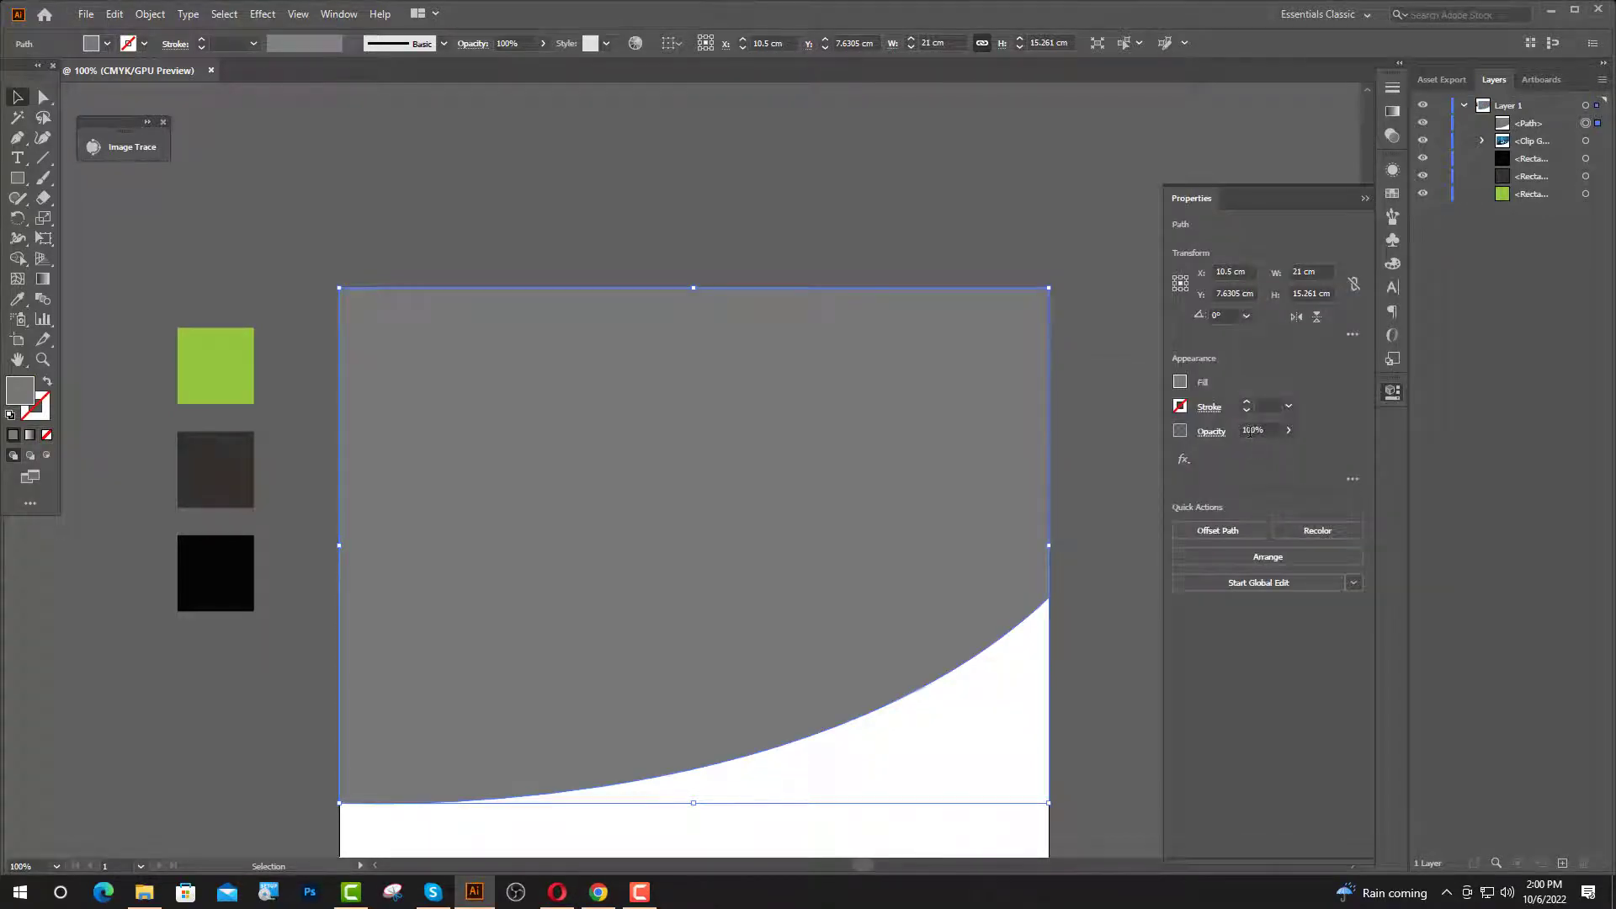
click(1249, 431)
text(30)
key(Return)
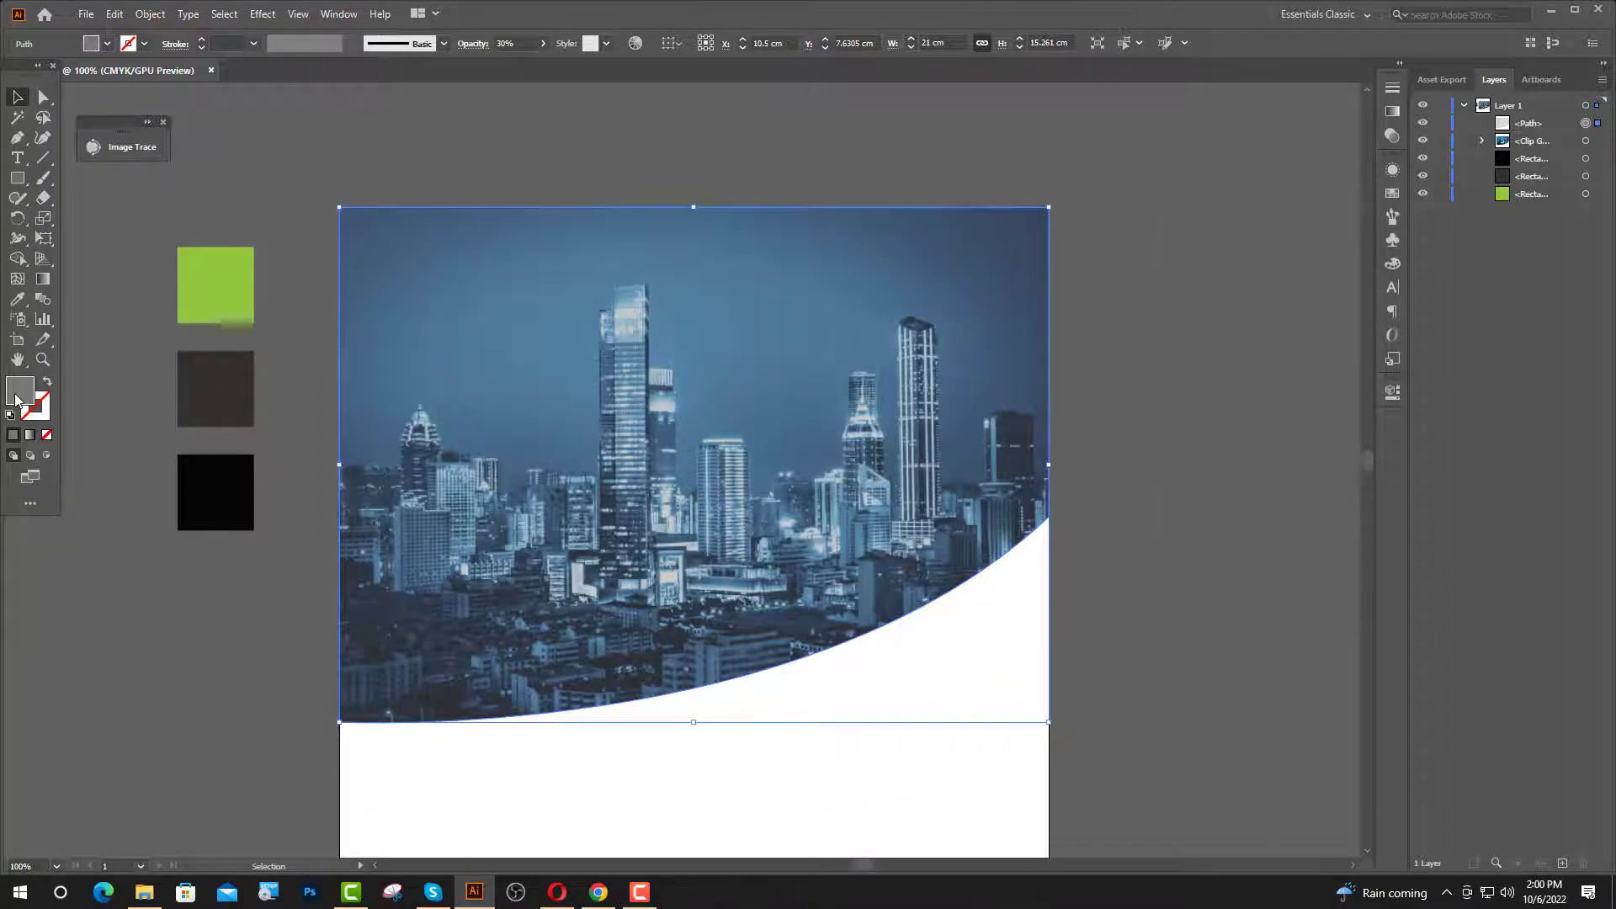
- Change the overlay path's fill to a lighter grey and set its opacity to 40%
double_click(15, 394)
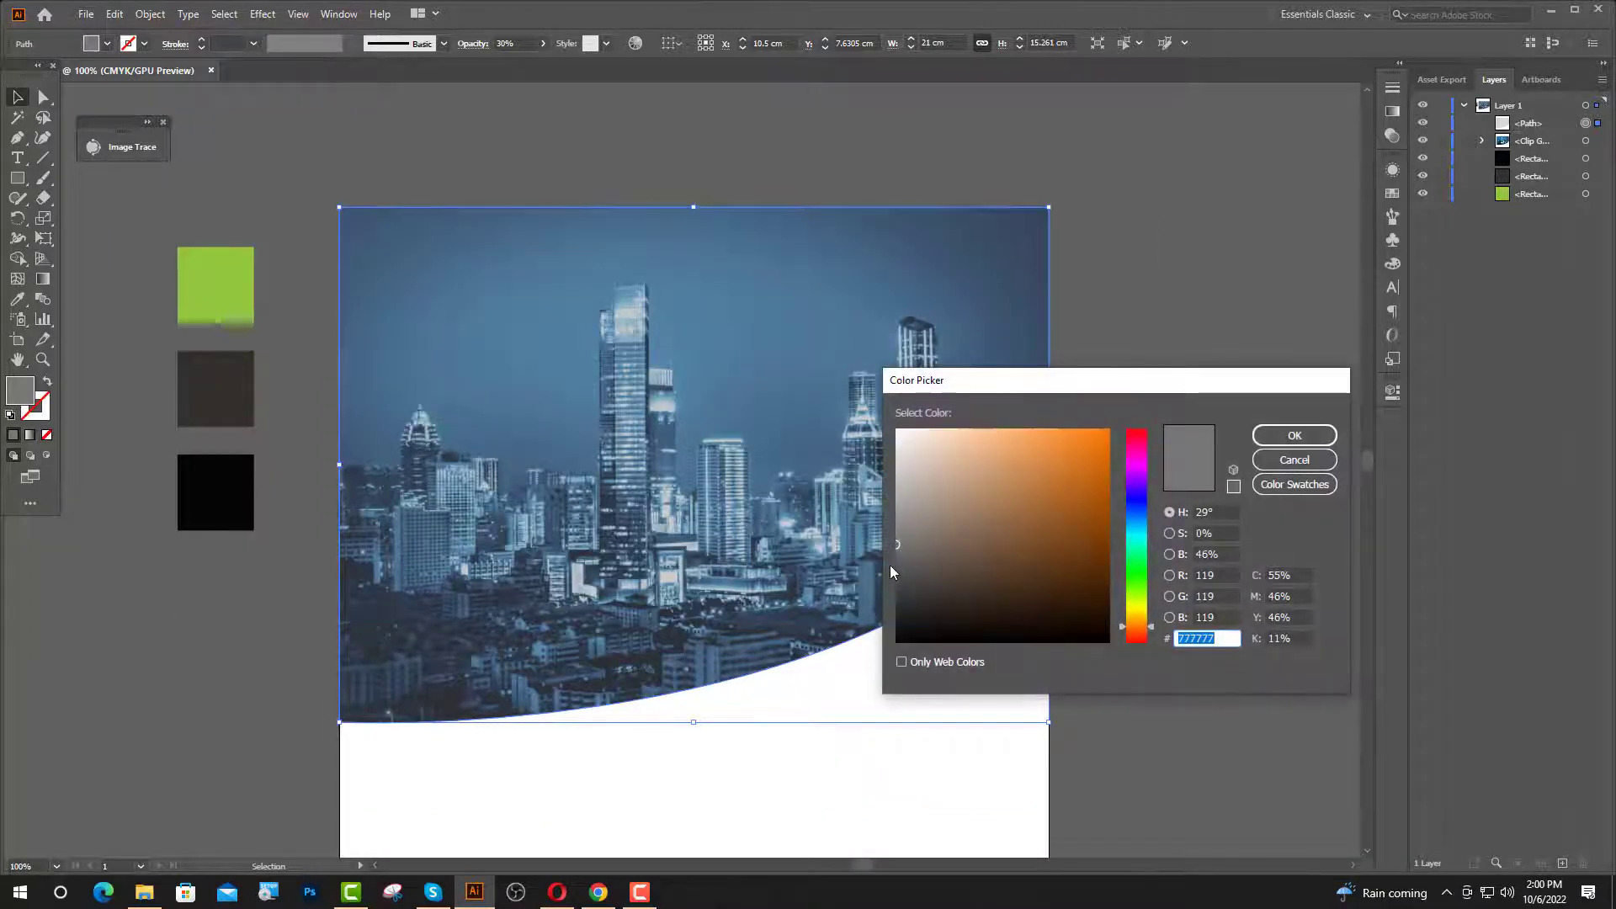
drag(897, 549, 897, 509)
click(1280, 441)
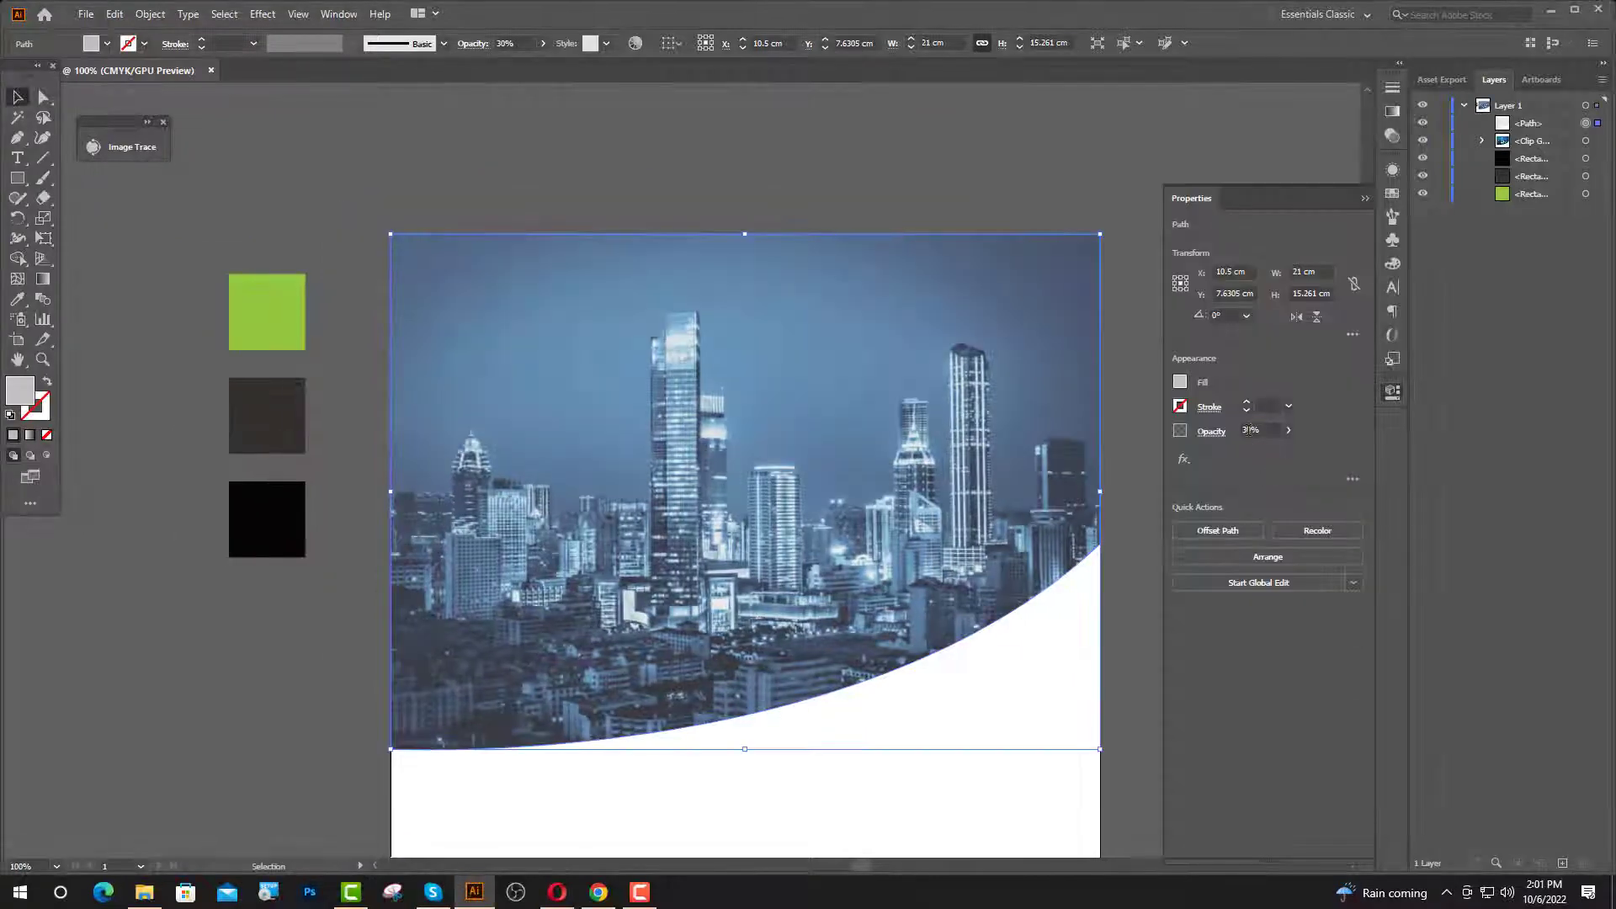
click(1251, 430)
text(40)
key(Return)
click(709, 215)
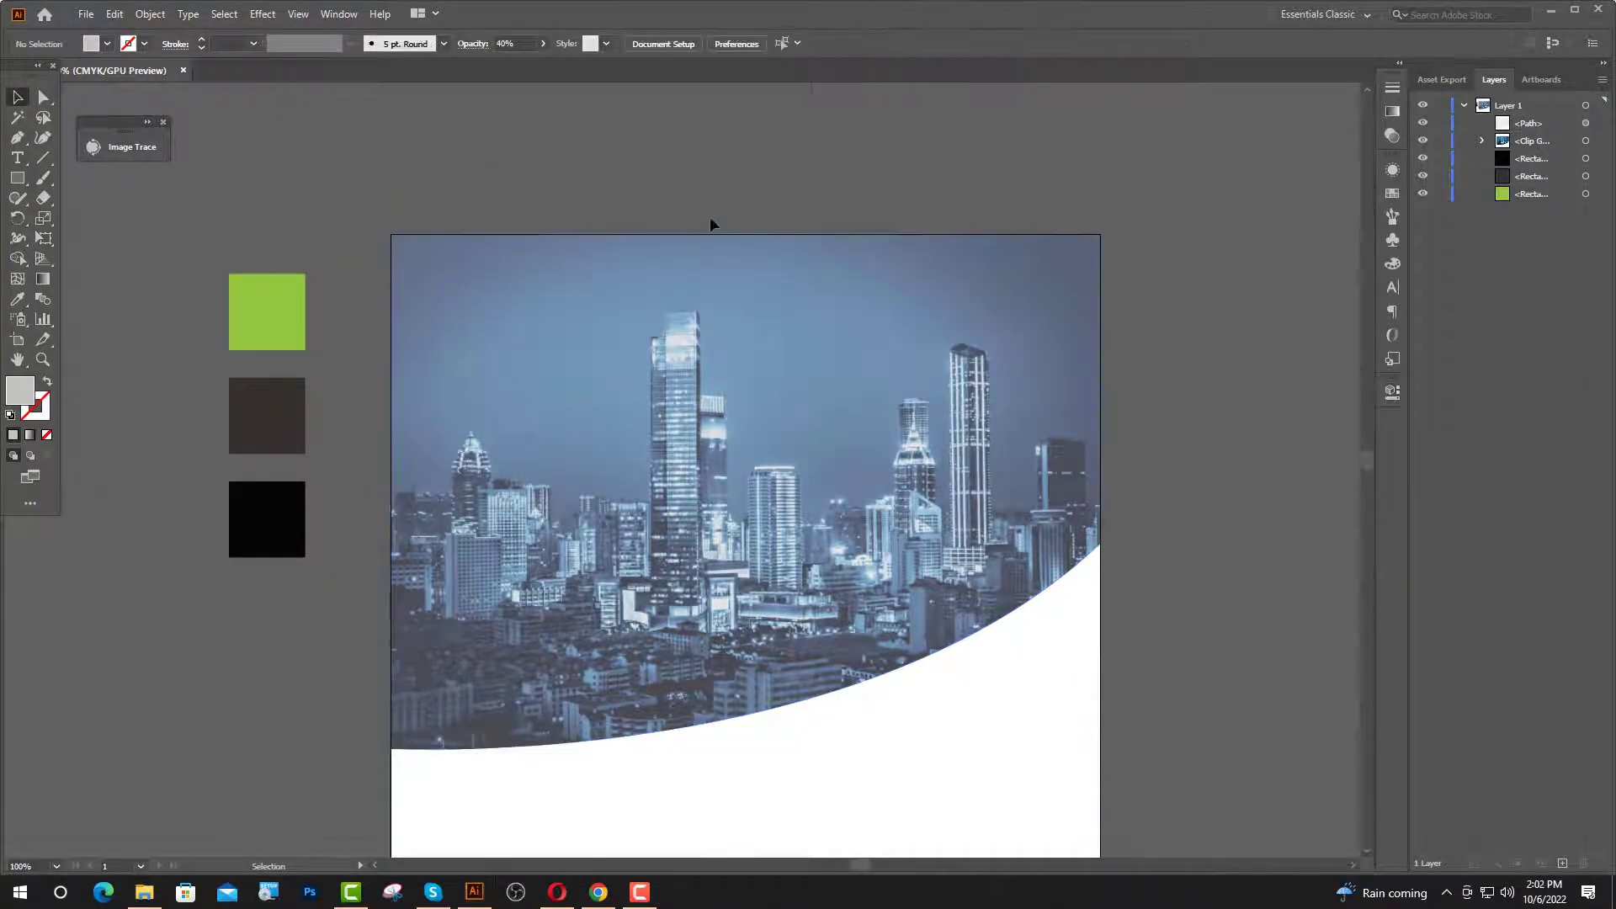
- Show the rulers and add margin guides about 0.9 cm inside the page's top edge and about 0.8 cm inside both side edges
key(ctrl+r)
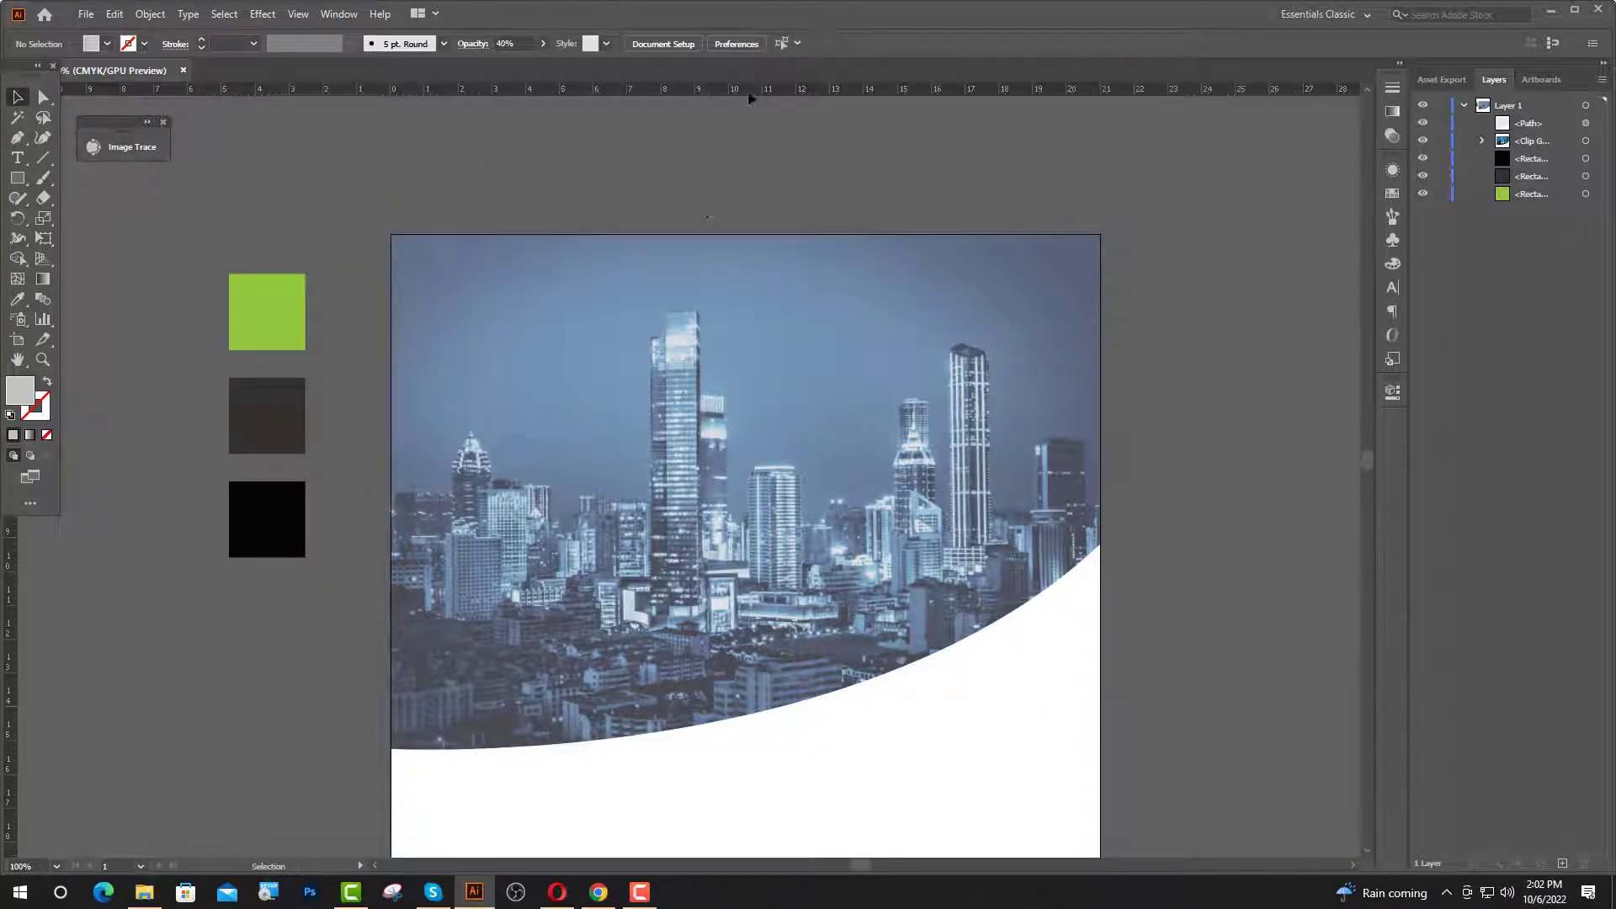
drag(731, 271, 731, 264)
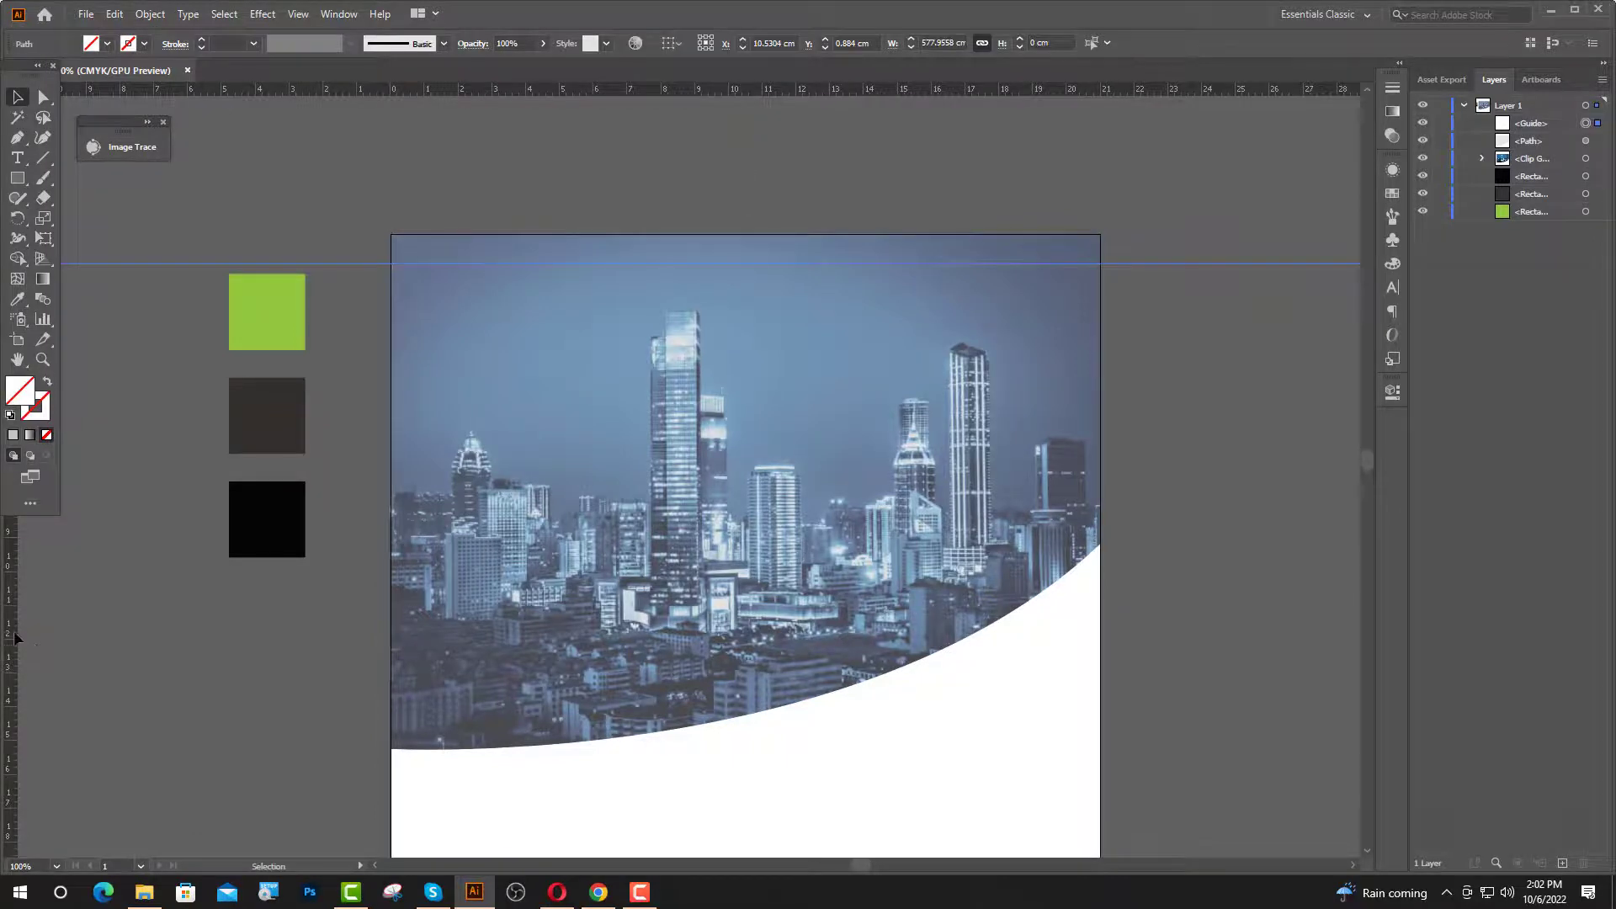
drag(394, 737, 1075, 810)
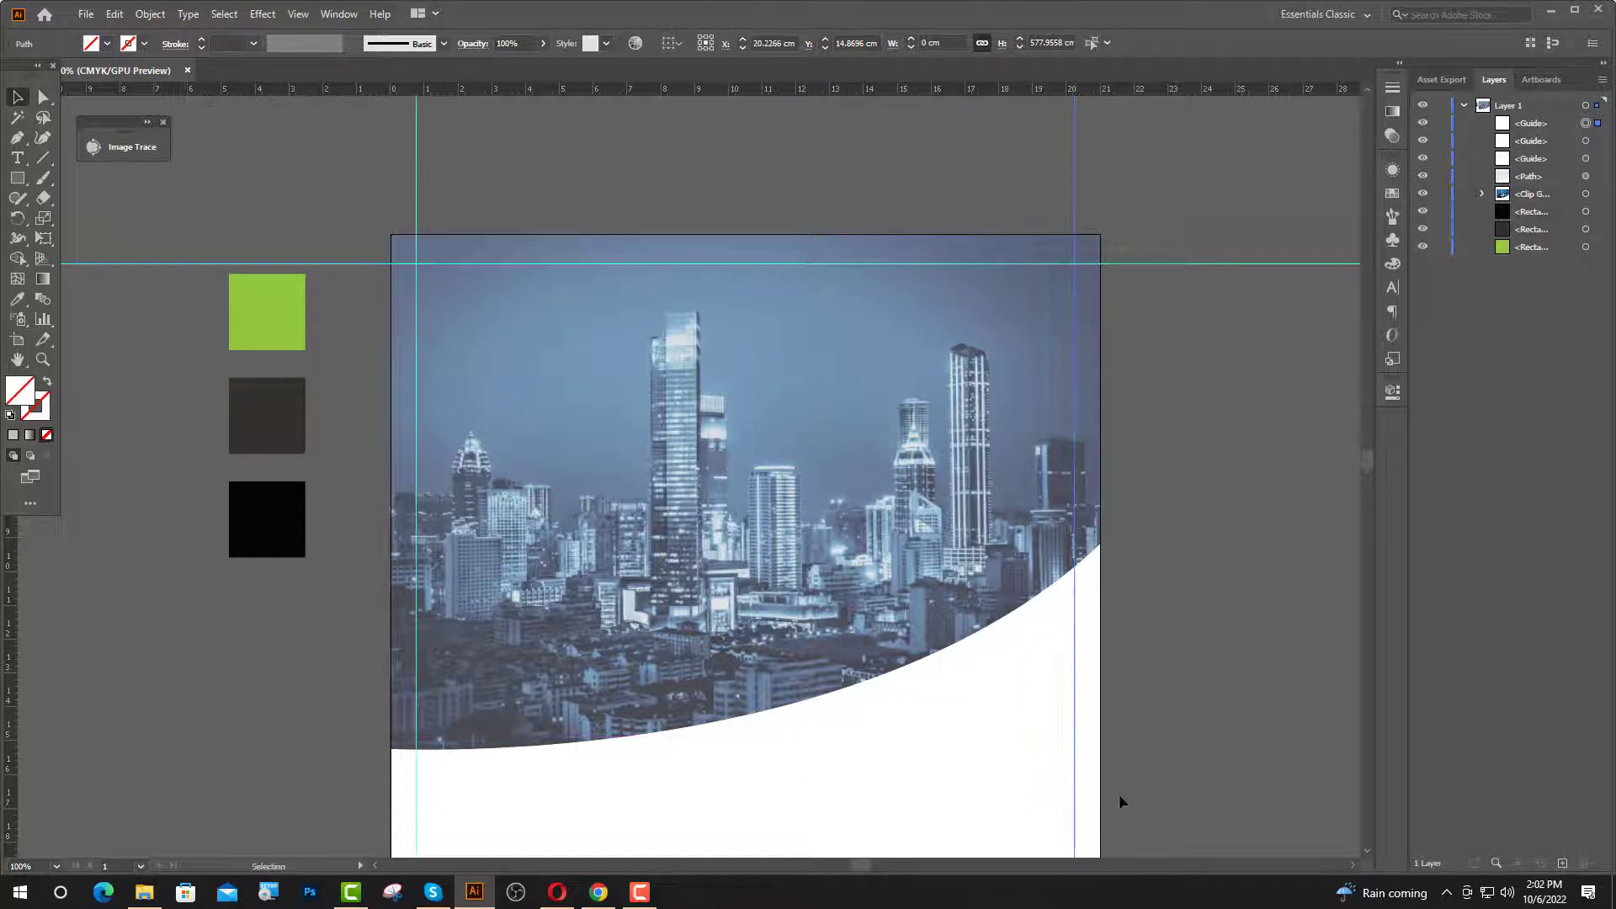
click(1216, 533)
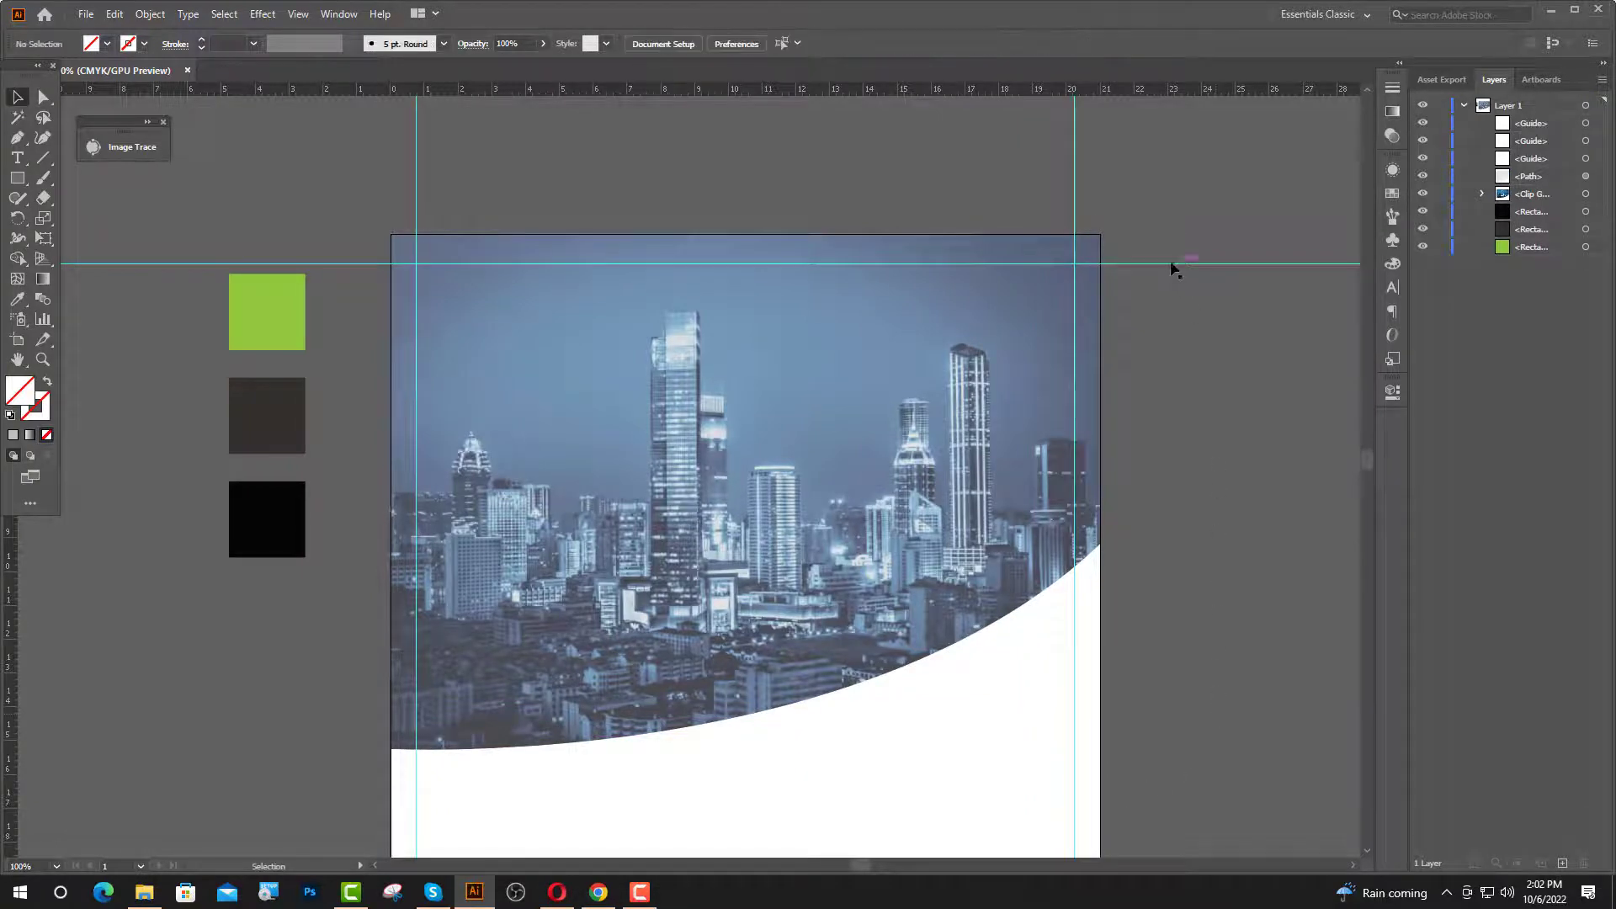
- Sample the green swatch and draw a green rectangle about 7.4 by 0.9 cm just below the top margin guide
drag(714, 372, 828, 514)
scroll(827, 513, up, 1)
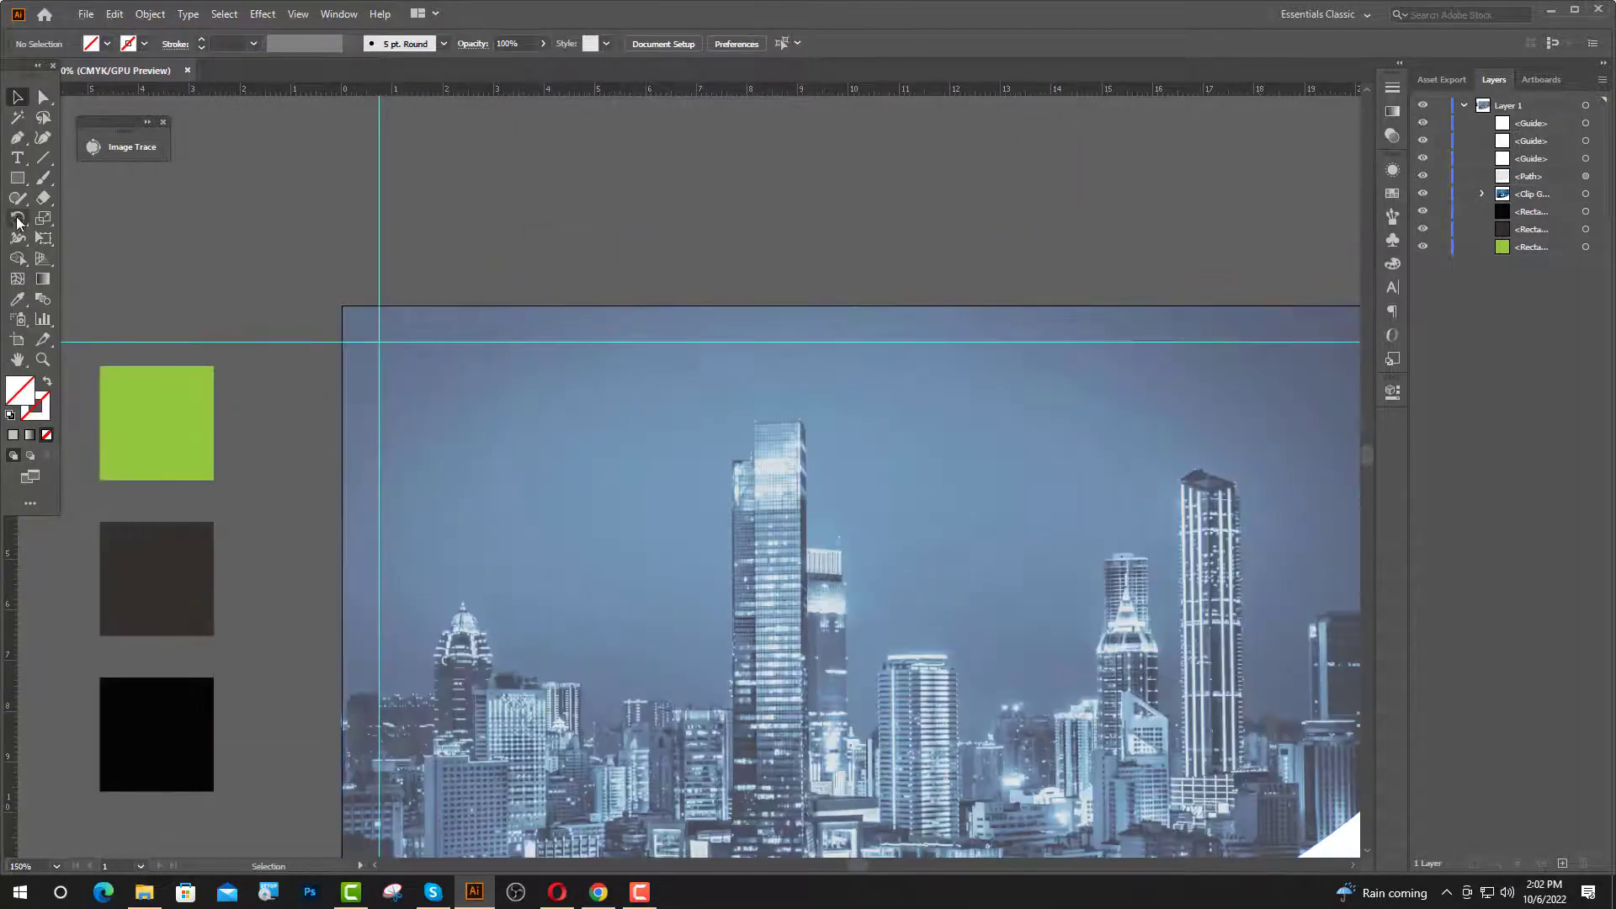
click(17, 300)
click(199, 451)
click(17, 97)
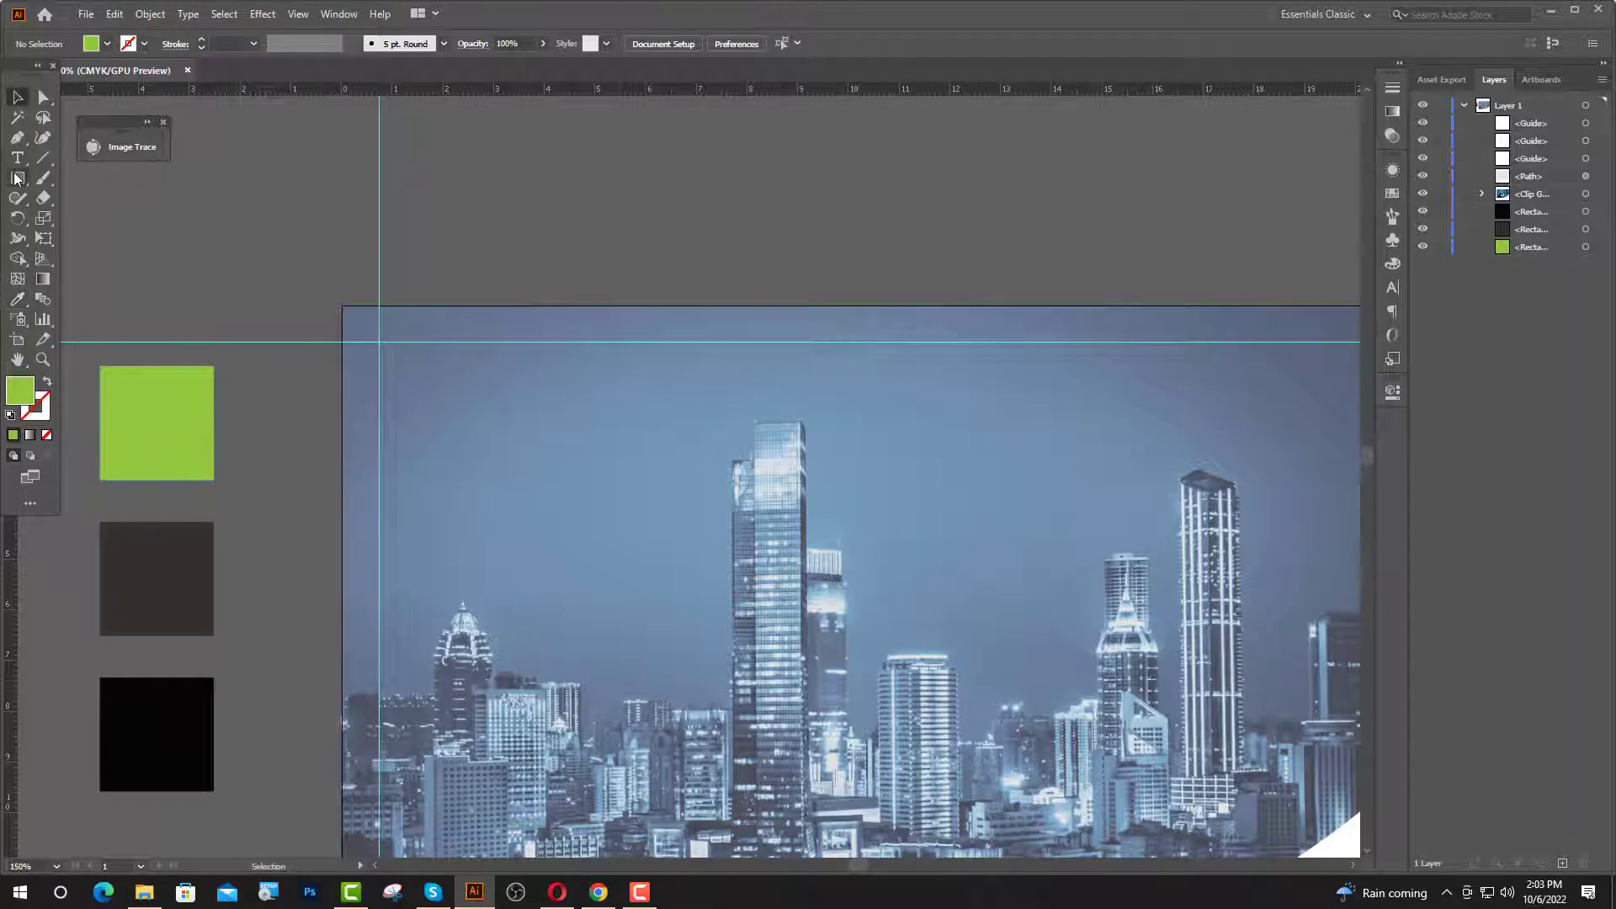
click(16, 178)
drag(482, 352, 856, 384)
click(14, 99)
click(704, 278)
- Align the green rectangle with the corner of the top and left margin guides and make it slightly taller
drag(697, 371, 593, 369)
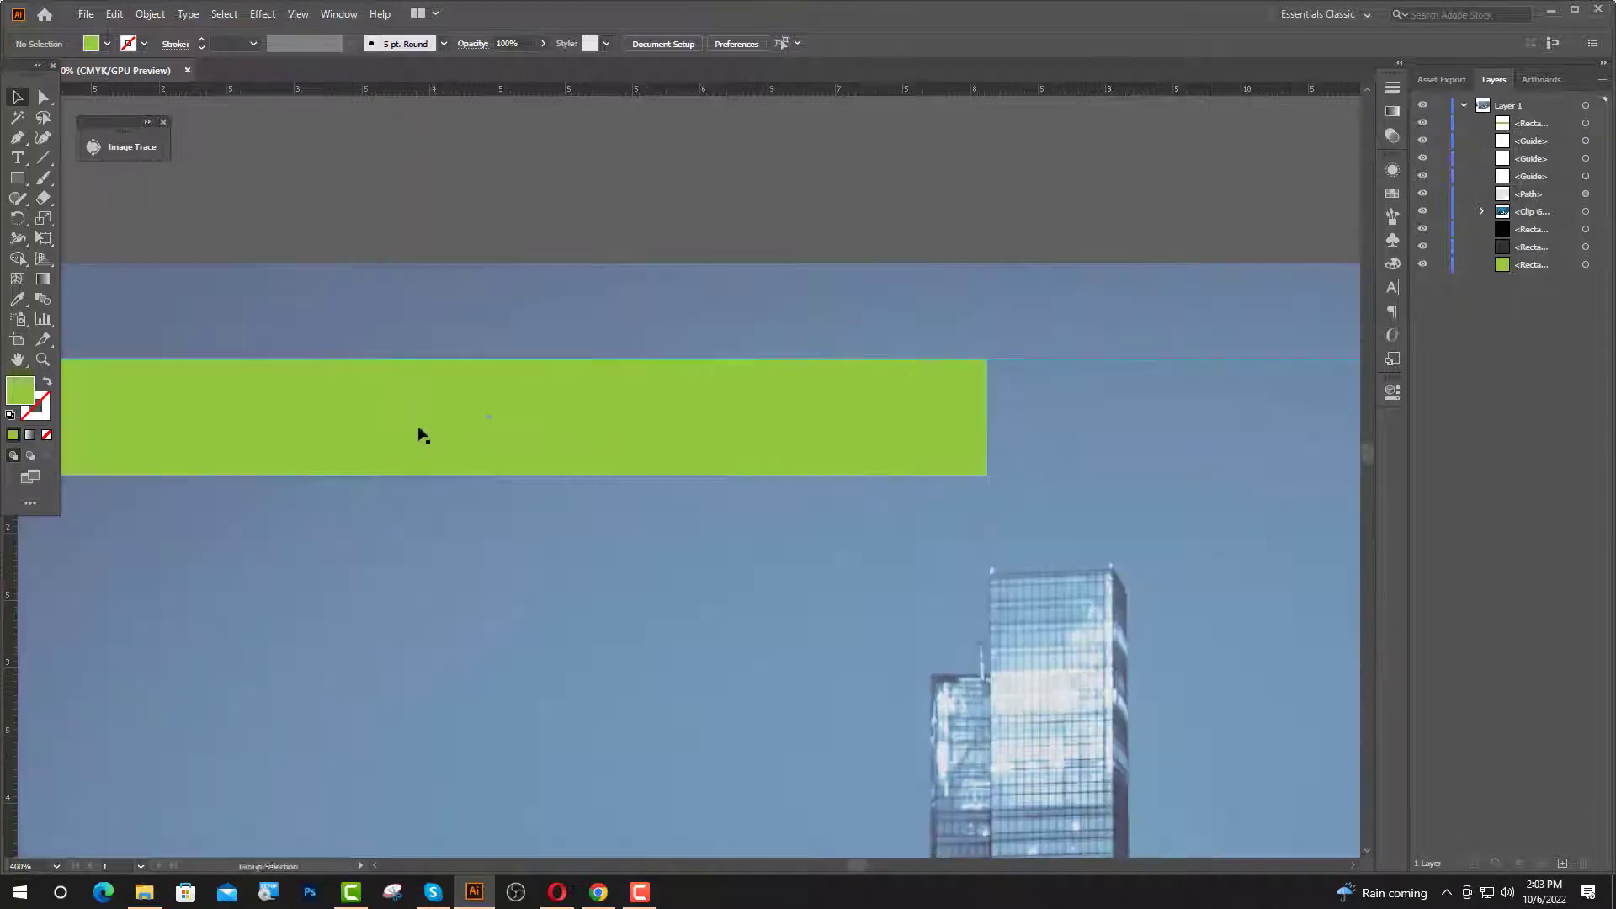
click(421, 434)
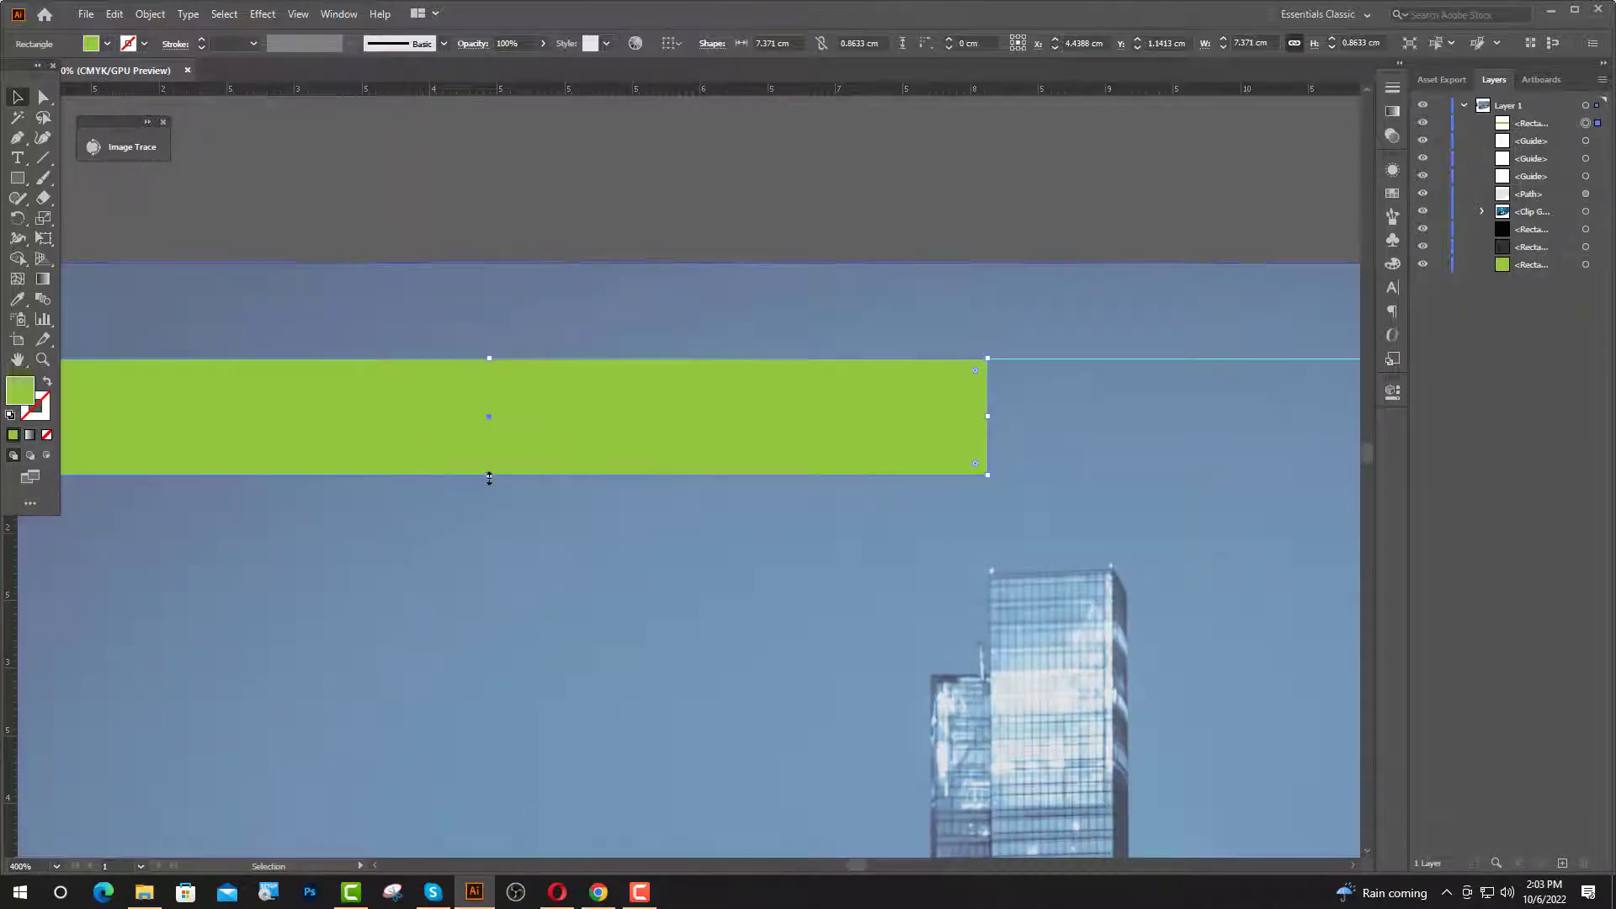
drag(486, 475, 487, 494)
- Shift the green bar's upper-right anchor outward to slant its right end, and lengthen the bar to the right
key(ctrl+minus)
key(a)
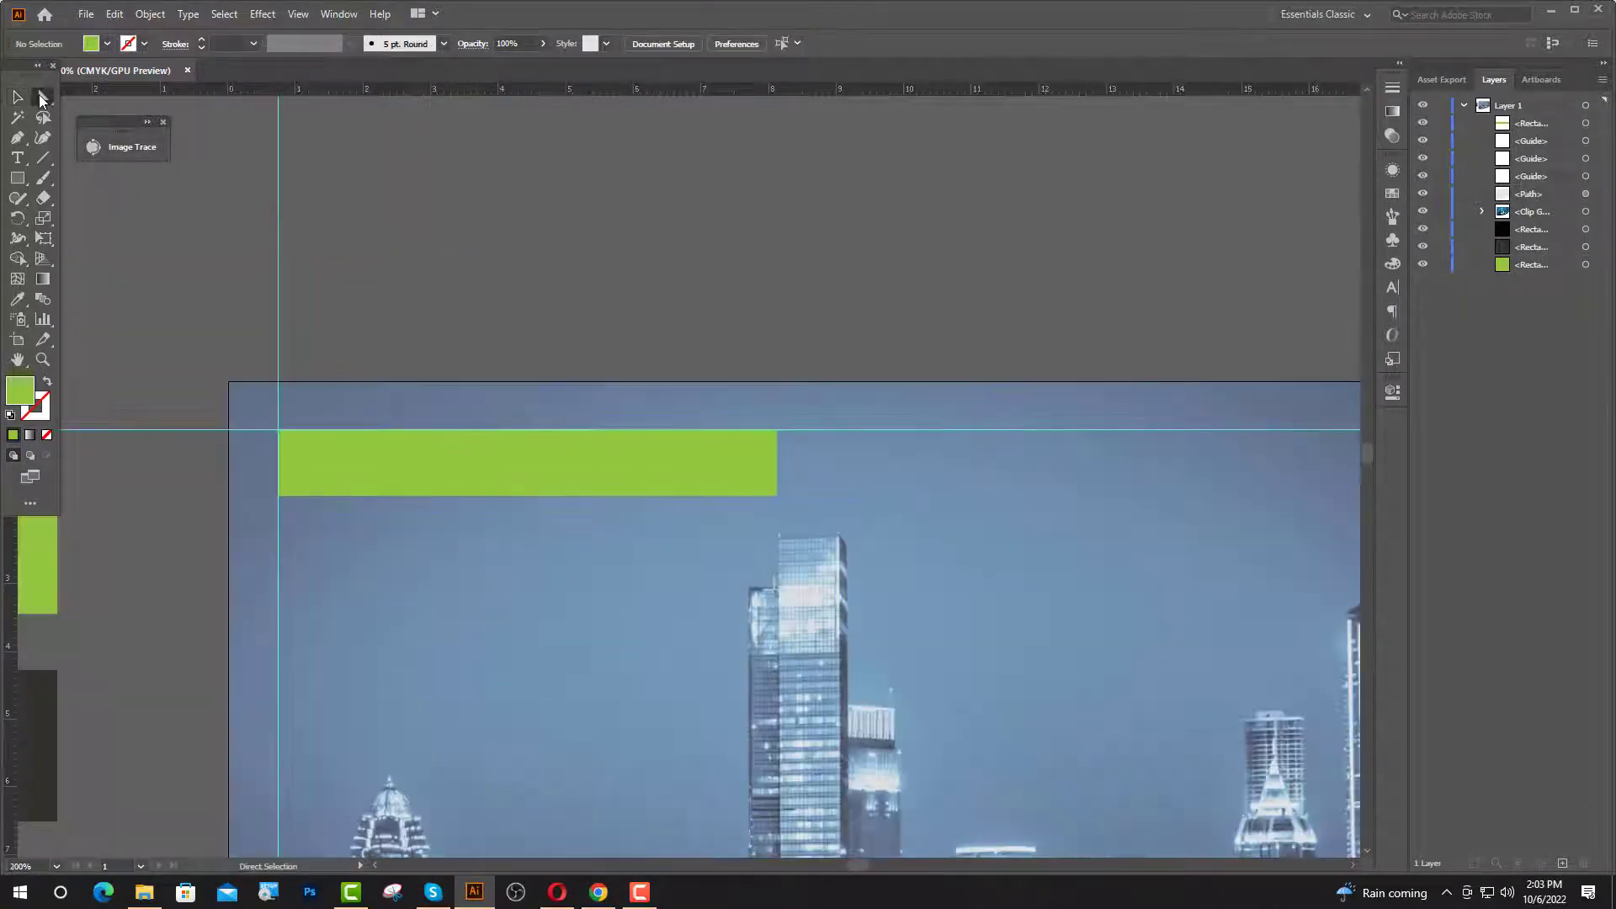
click(778, 431)
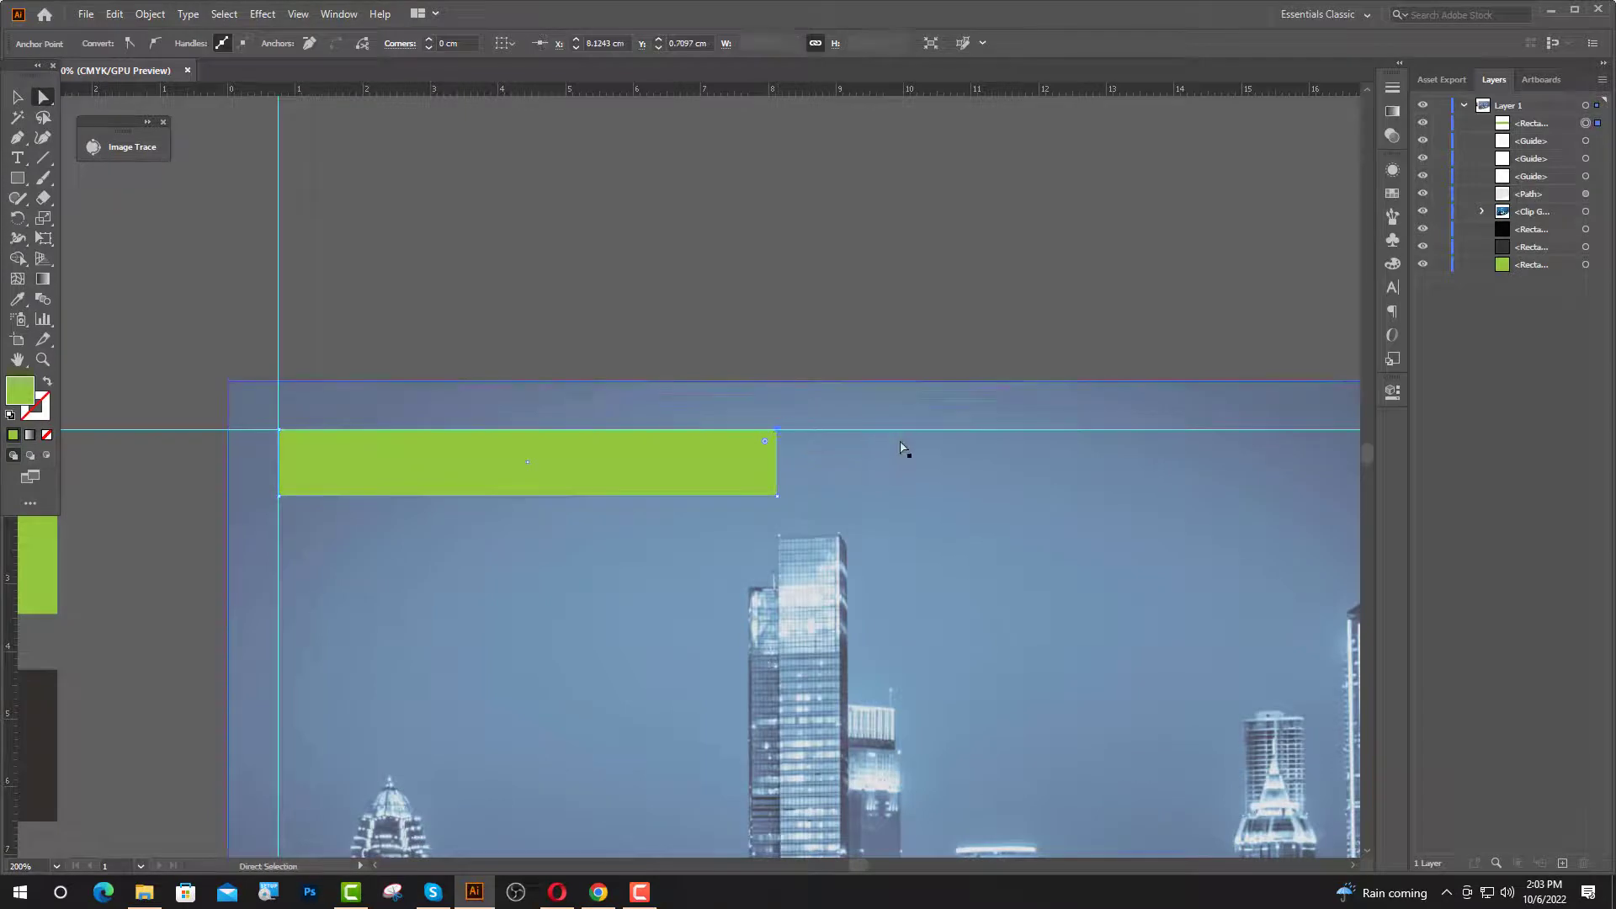
key(Right)
key(Right)
key(Right)
key(Right)
key(Right)
key(Right)
key(Right)
key(Right)
key(Right)
key(Right)
key(Right)
key(Right)
key(Right)
key(Right)
key(Right)
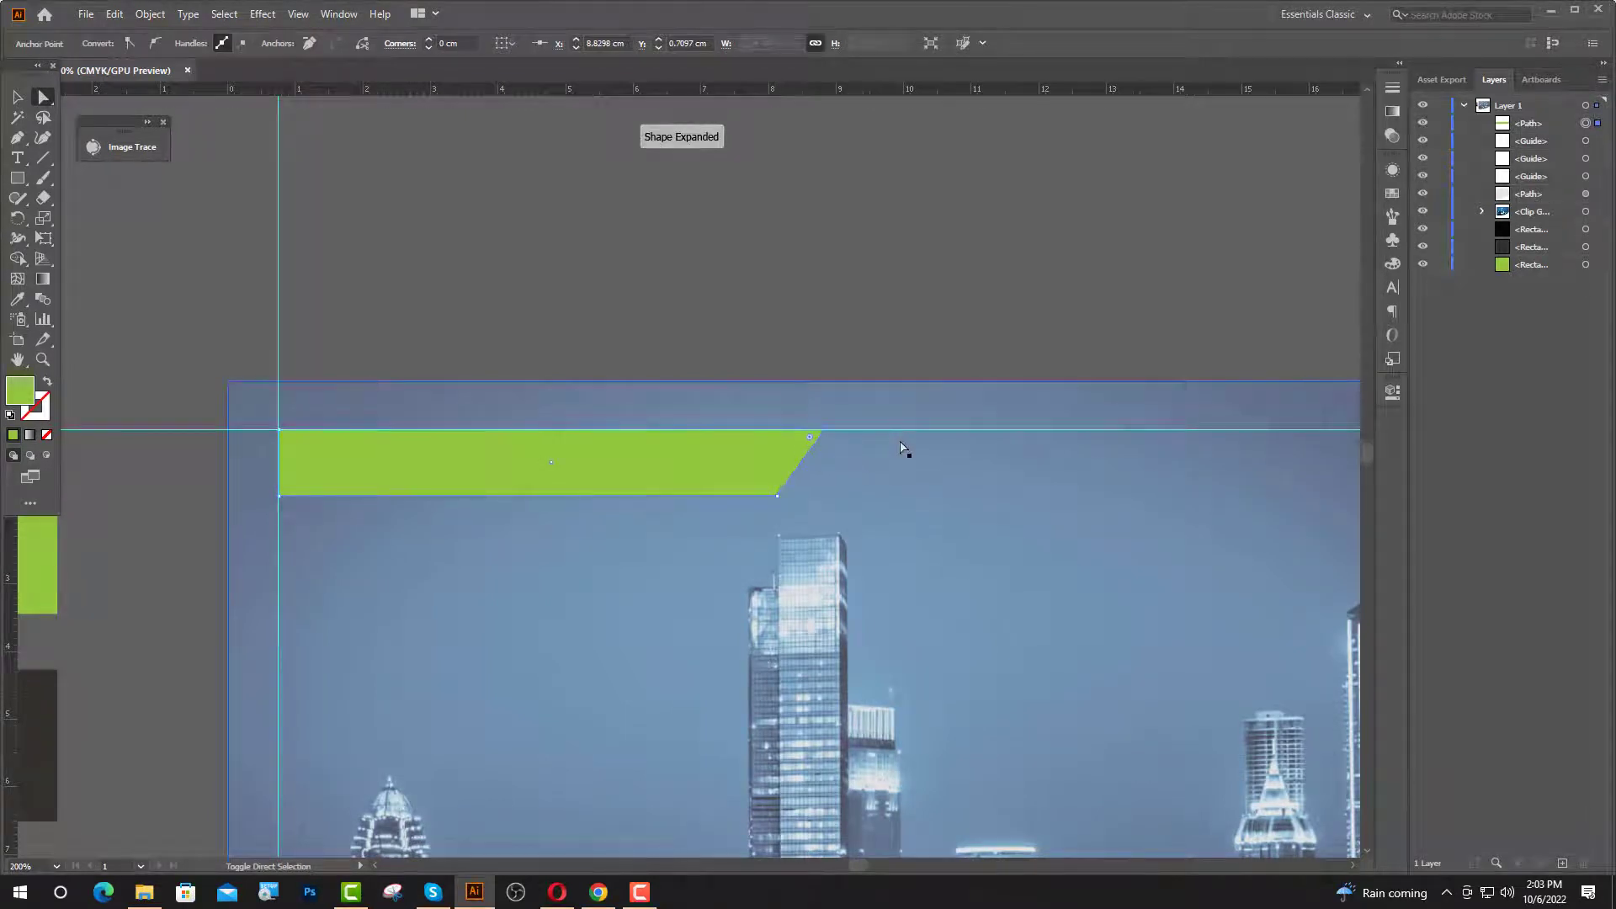
key(Right)
key(Right)
key(Right)
key(Right)
key(Right)
key(v)
drag(842, 466, 942, 470)
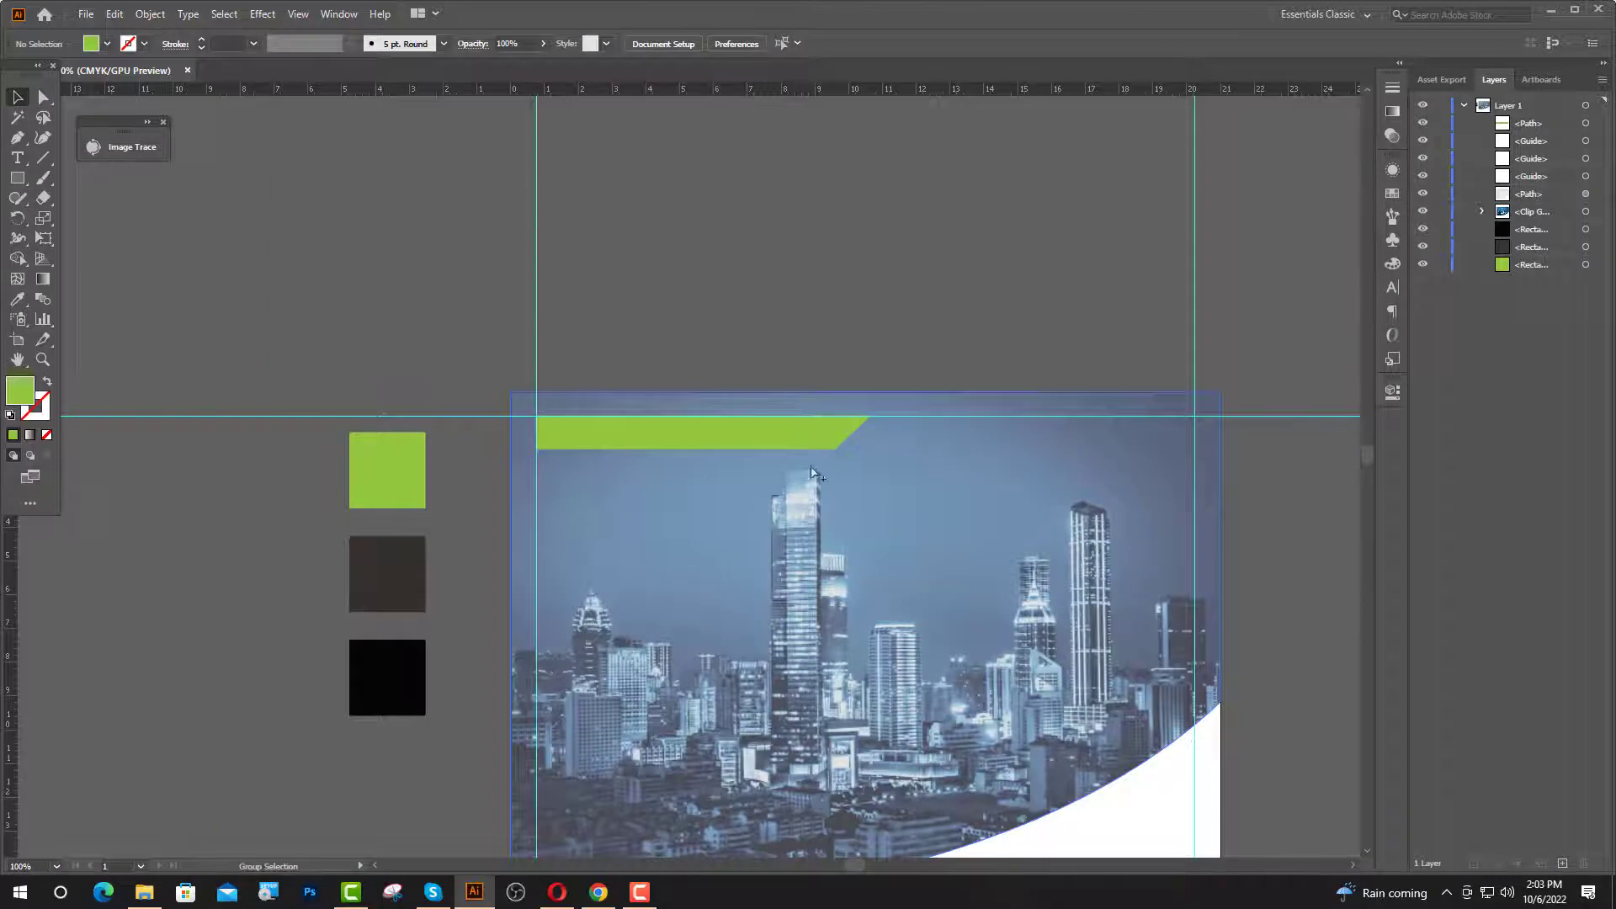
- Add a placeholder text line on the green banner and format it as 20 pt Poppins Medium
scroll(813, 471, up, 2)
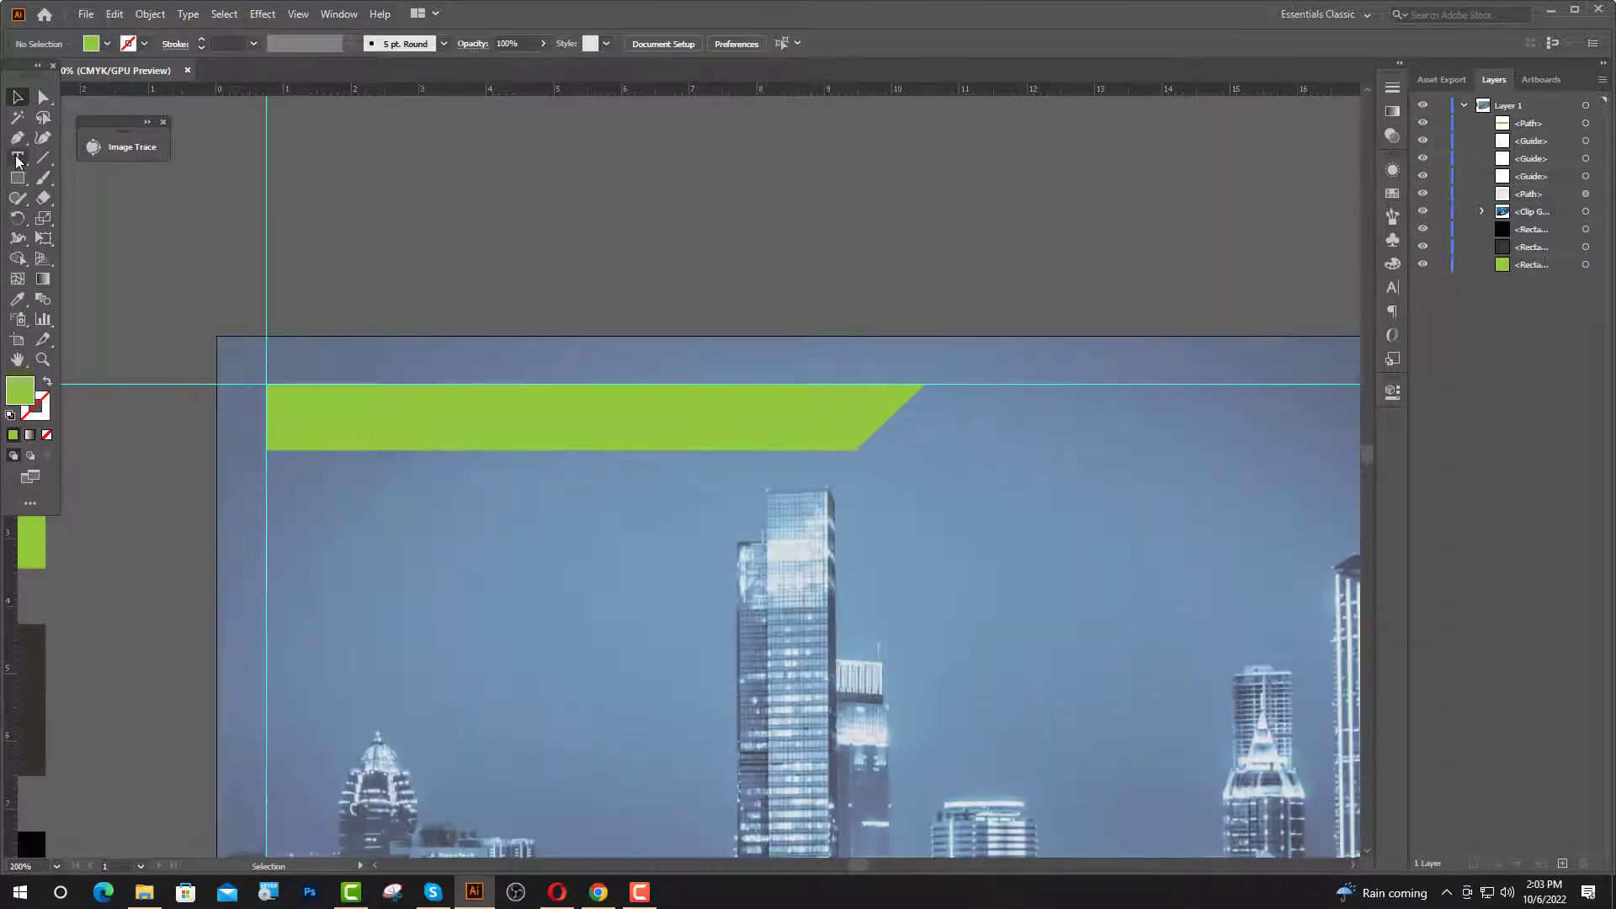
click(360, 414)
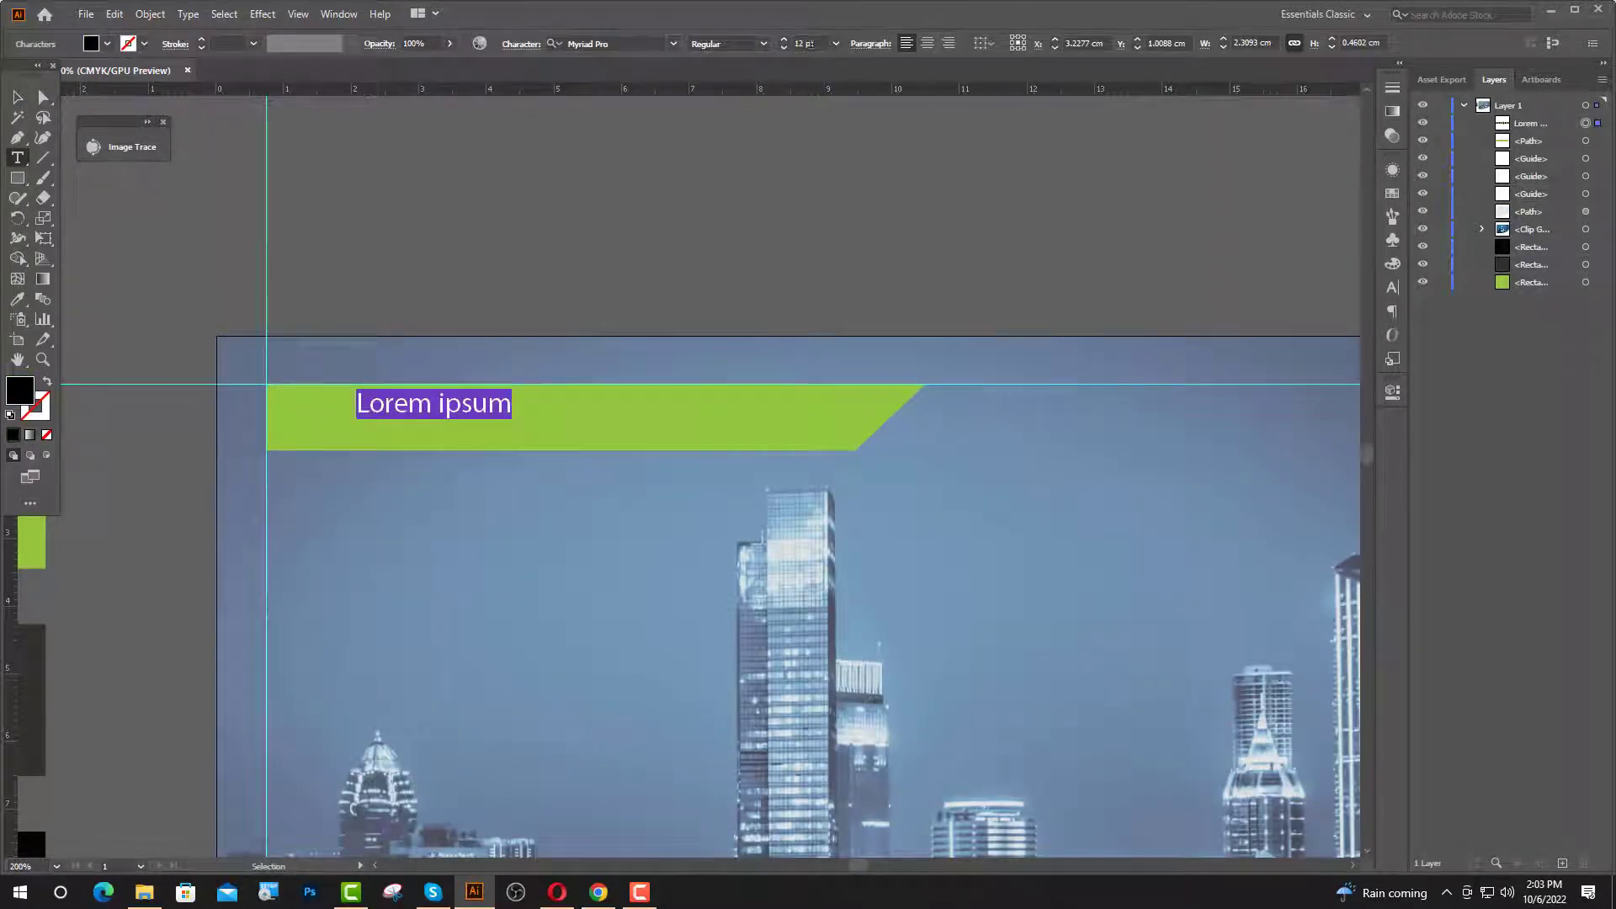
double_click(803, 43)
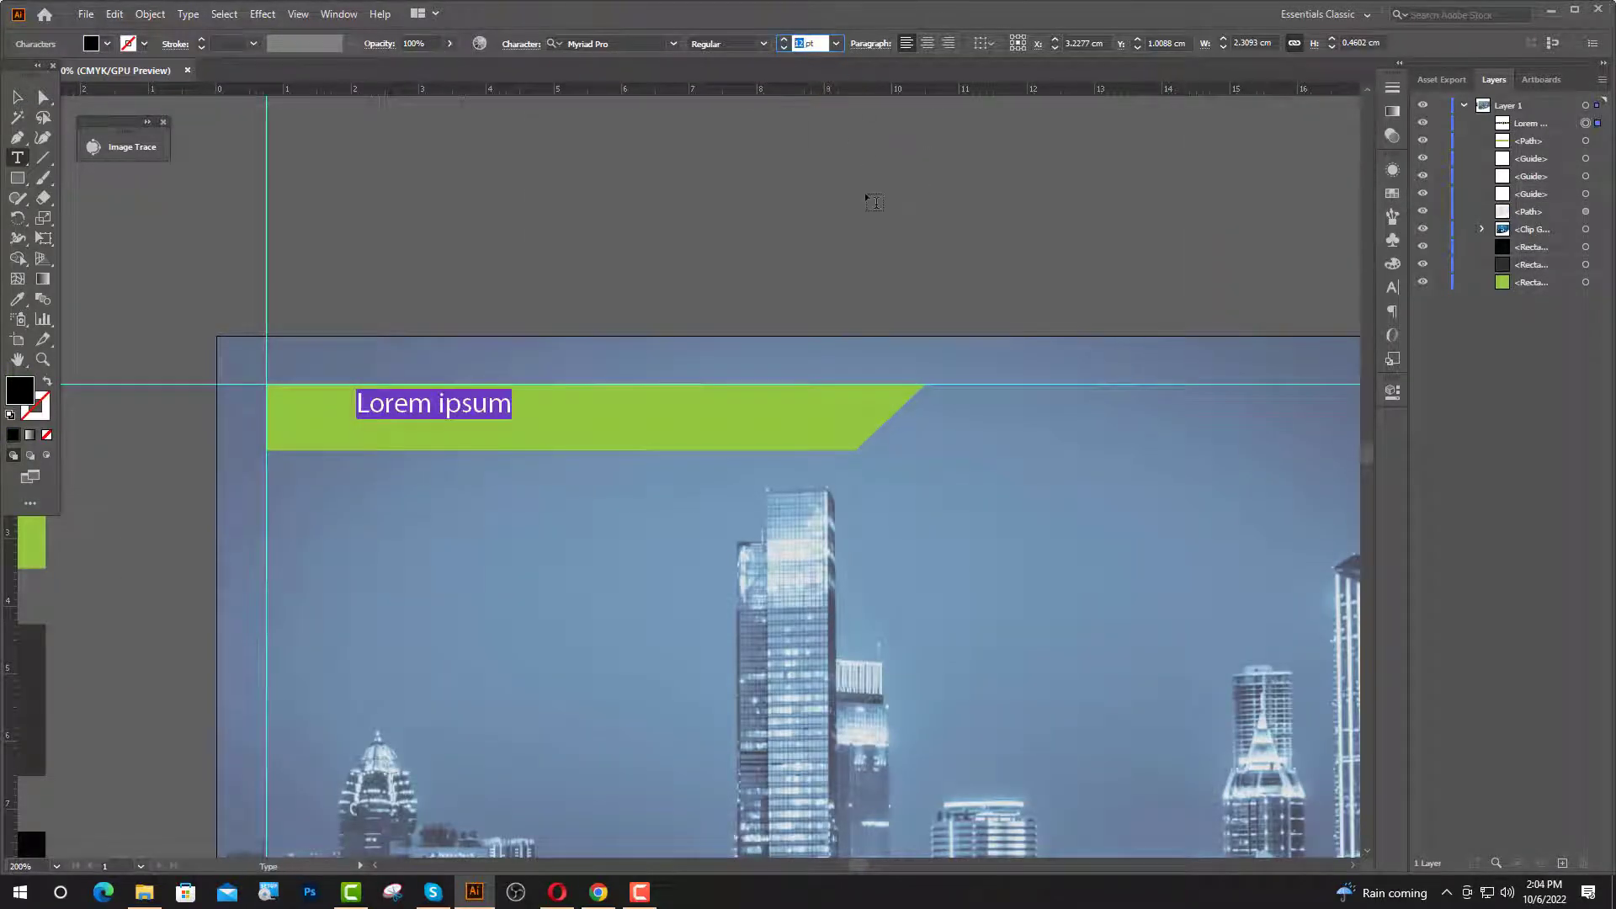
text(20)
key(Return)
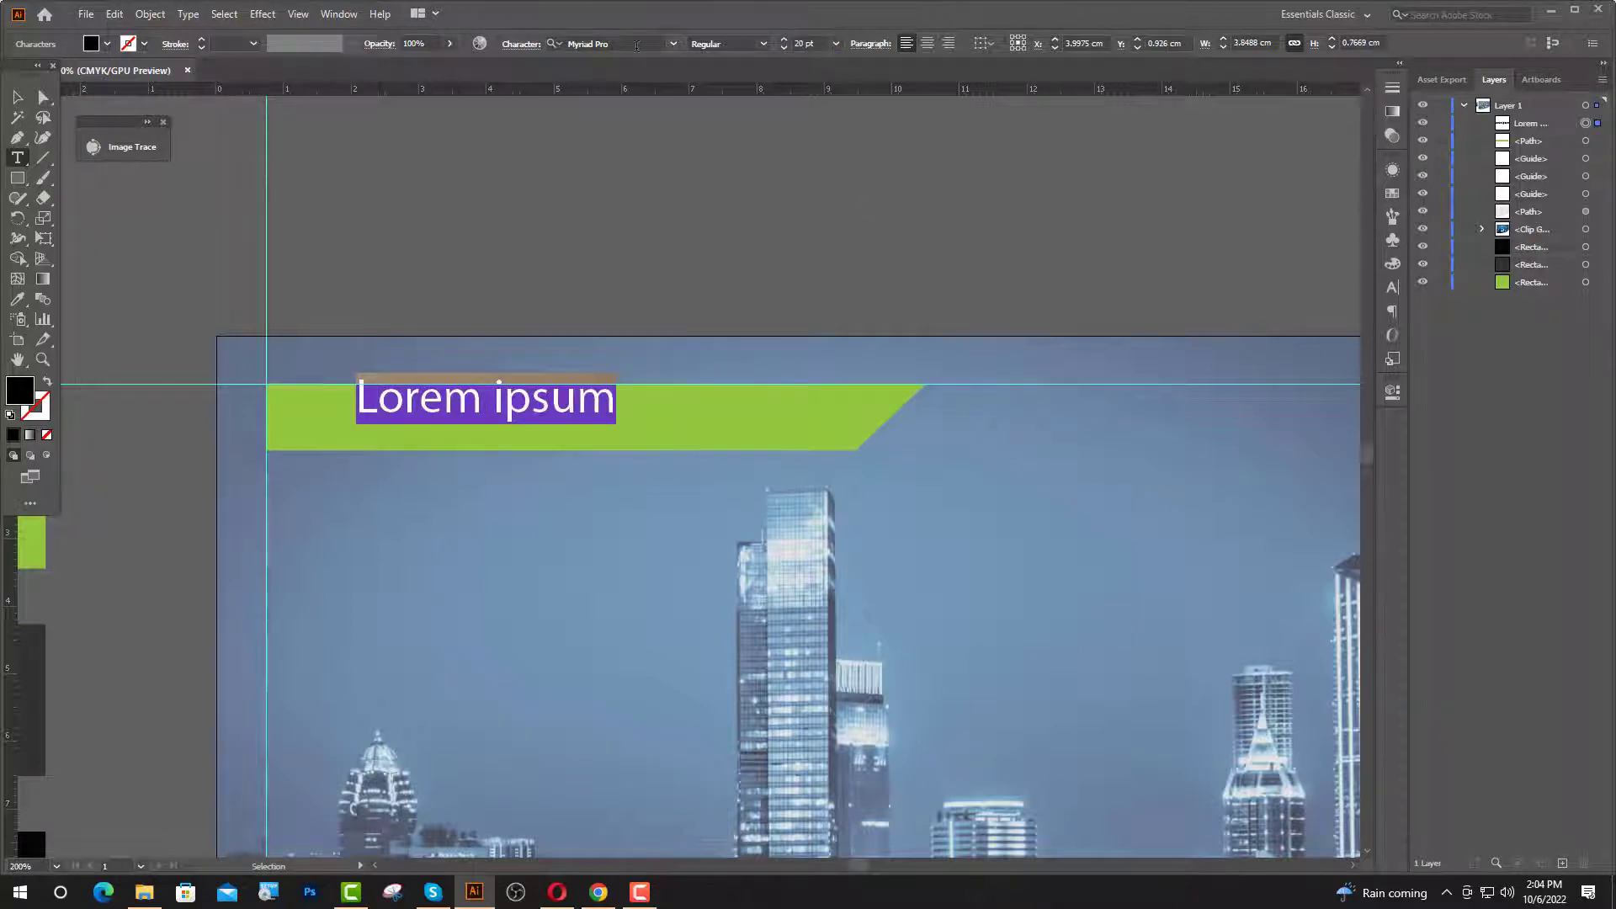
click(635, 45)
text(po)
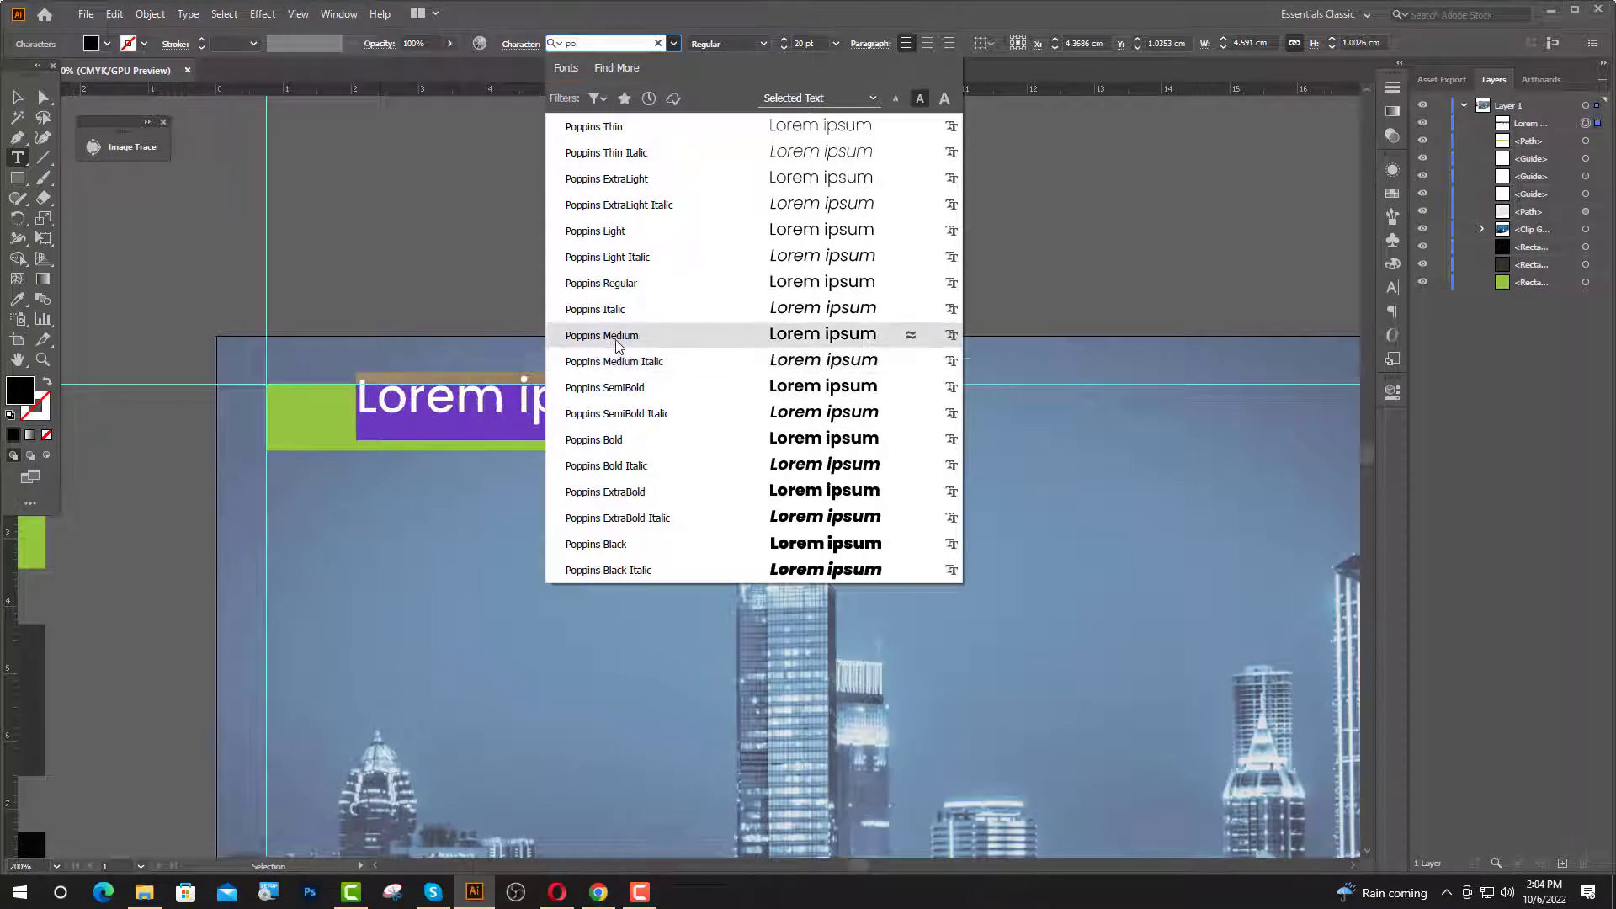
click(612, 335)
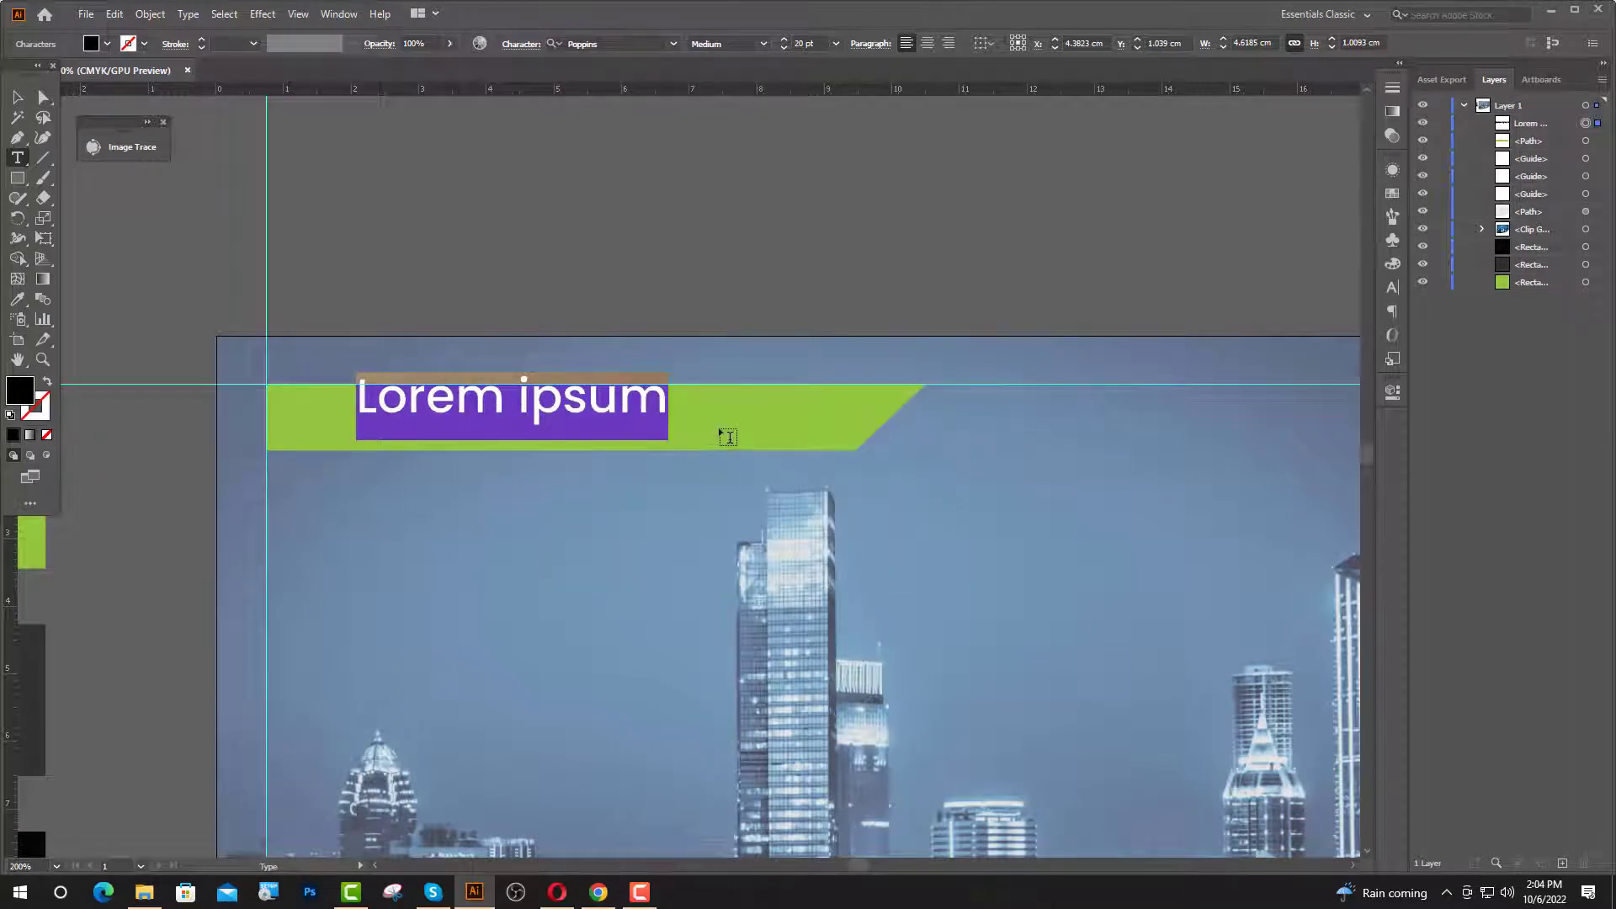
text(www.)
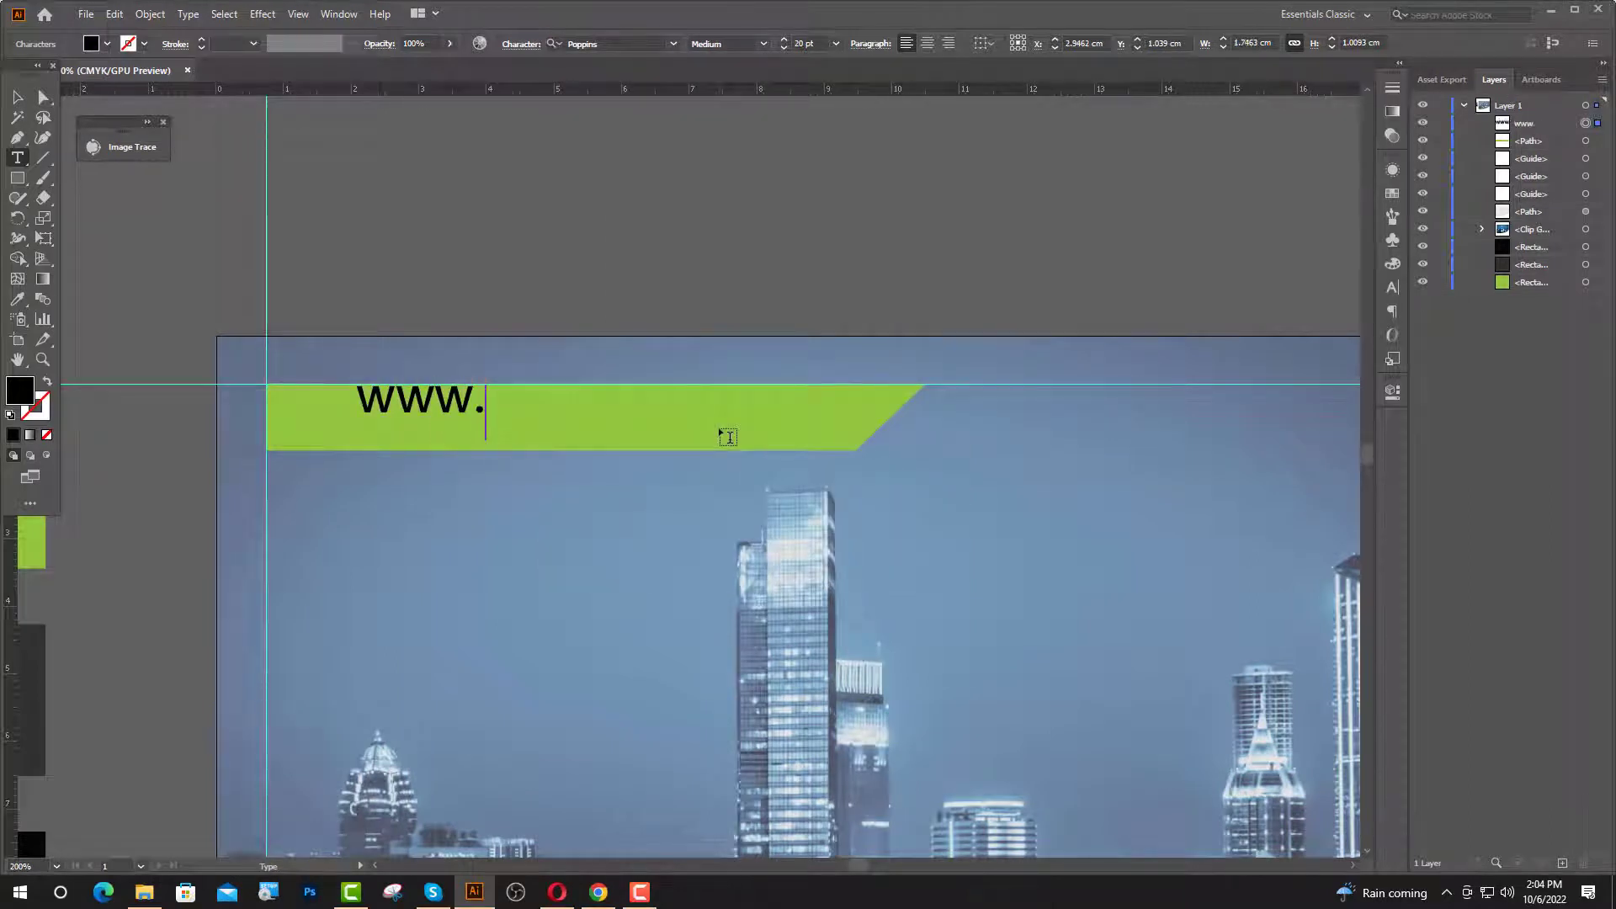
text(websit)
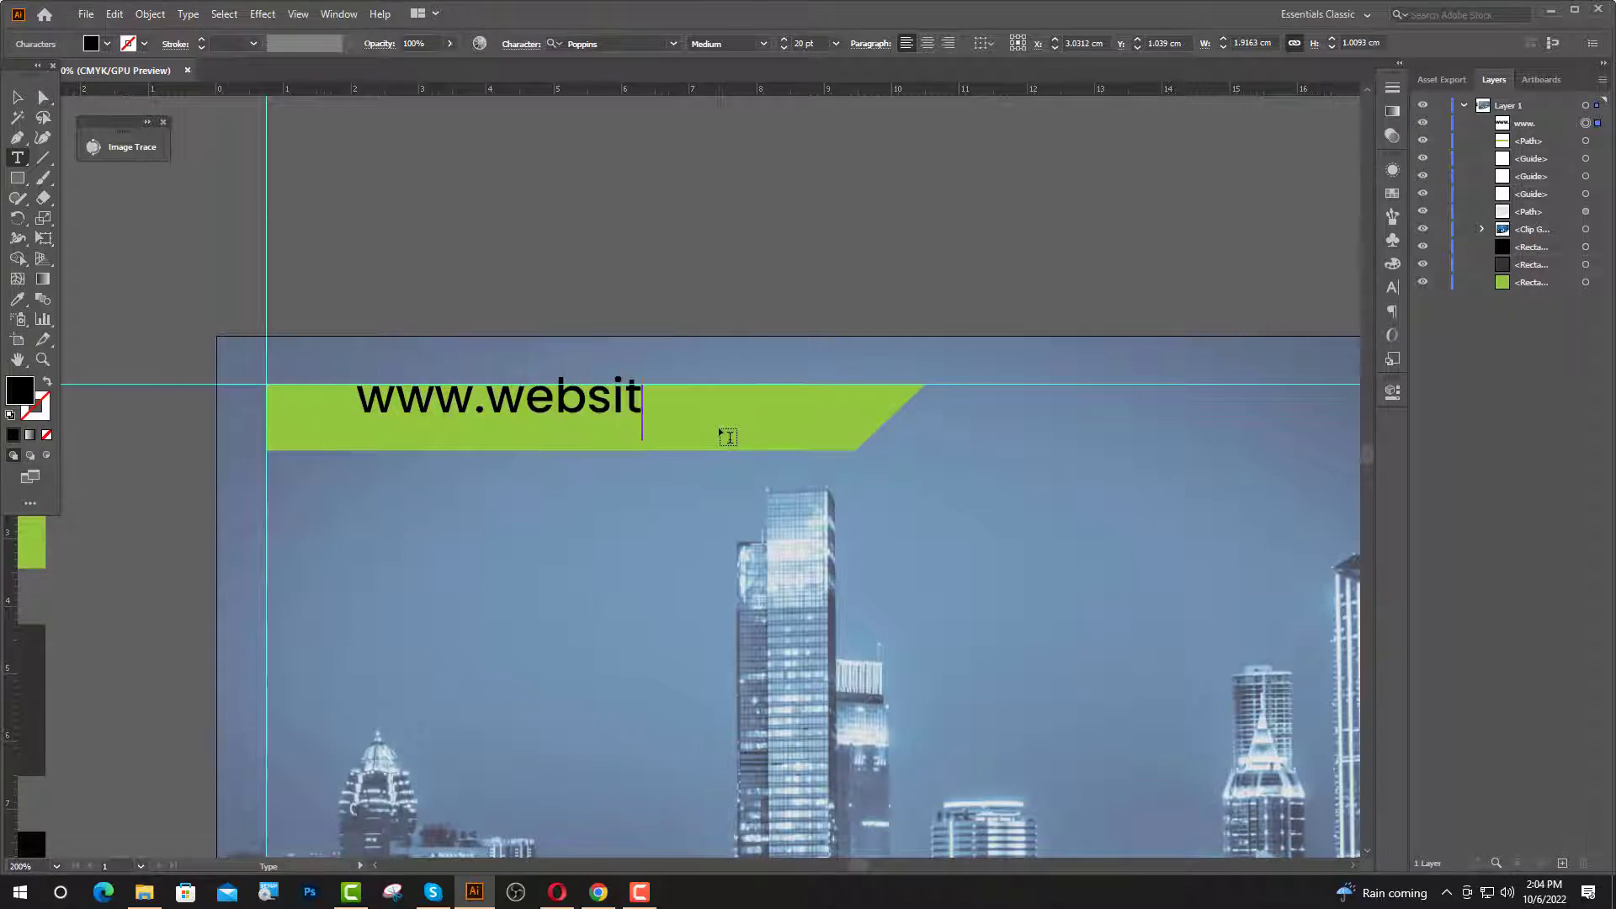
text(e.com)
key(Escape)
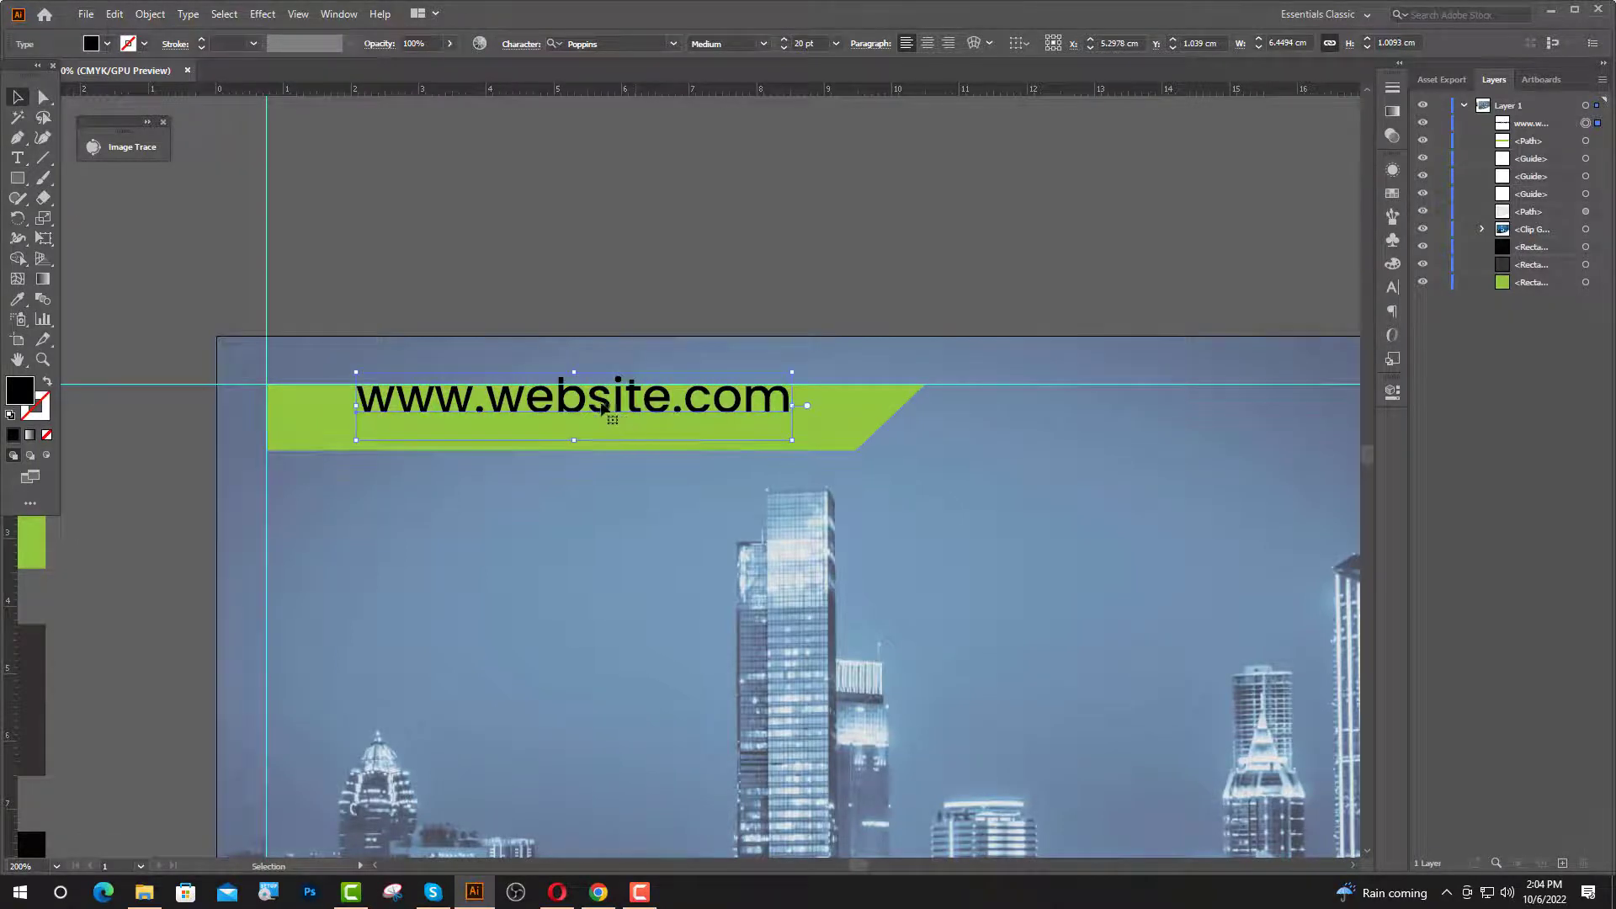
- Move the website text down to sit centrally on the green banner and fill it white
drag(608, 408, 604, 429)
click(109, 44)
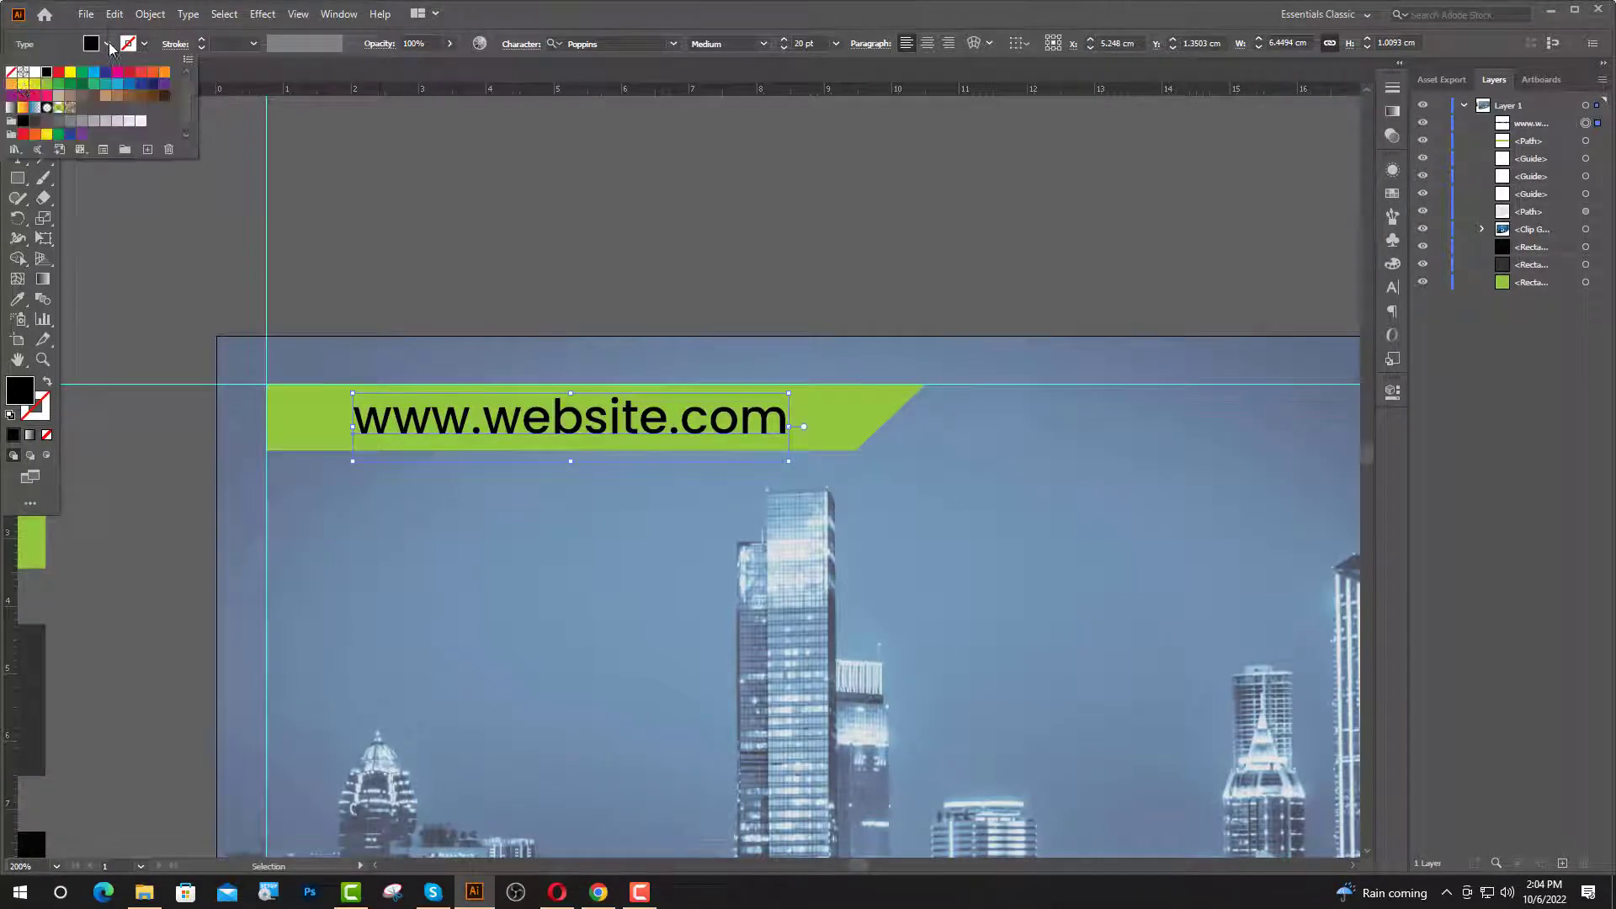
click(34, 73)
- Set the website text's tracking to 100
click(1392, 287)
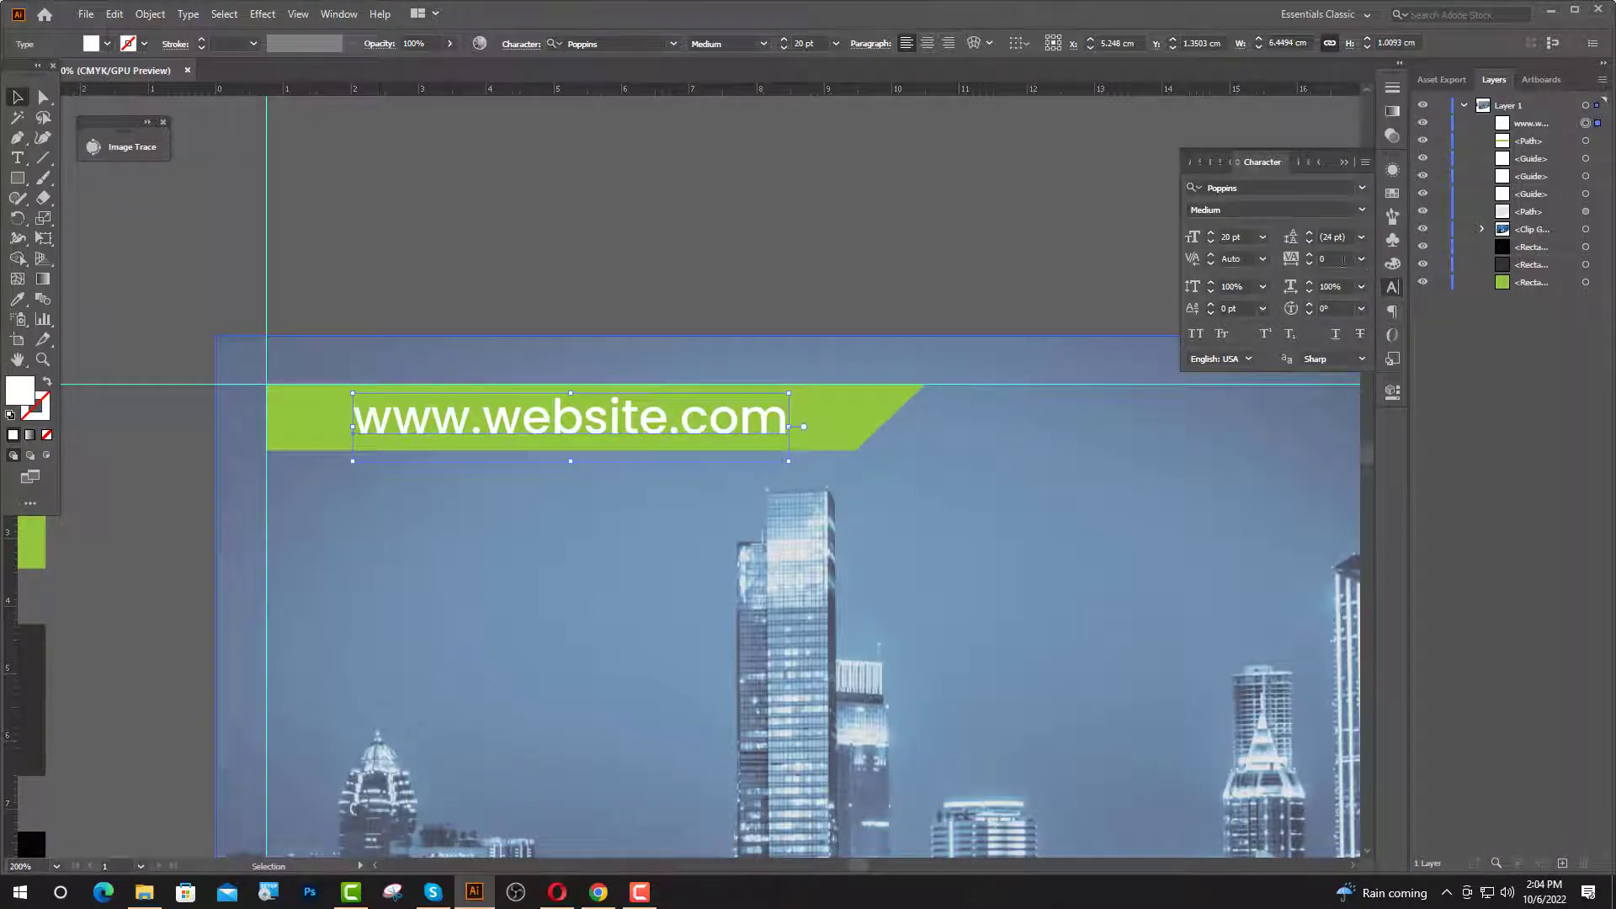
click(1362, 259)
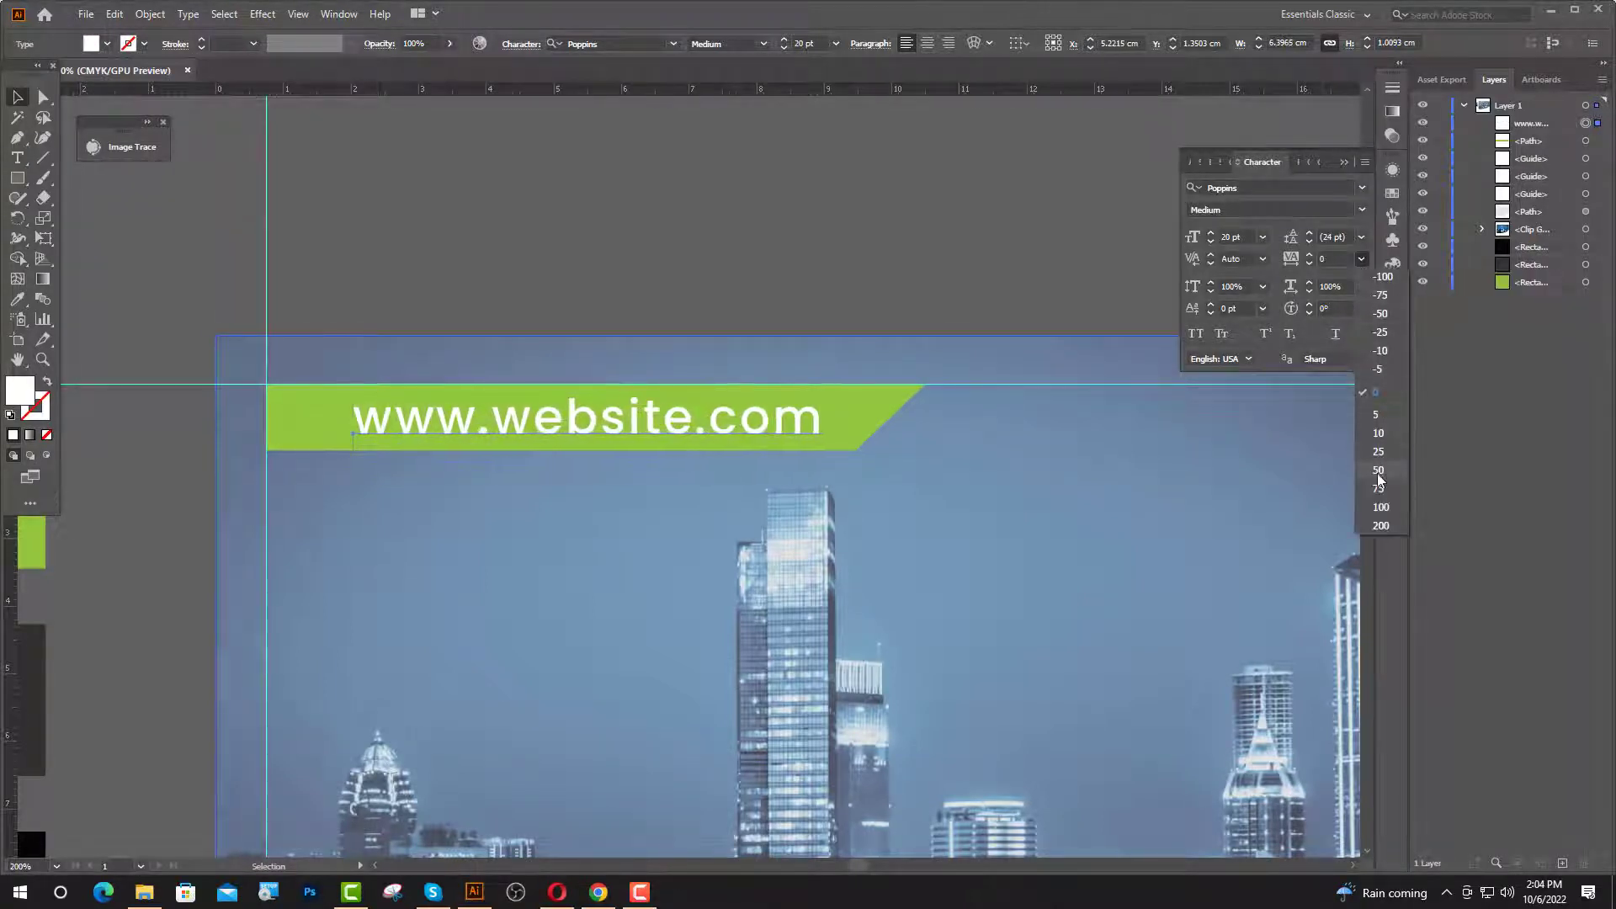
click(1380, 506)
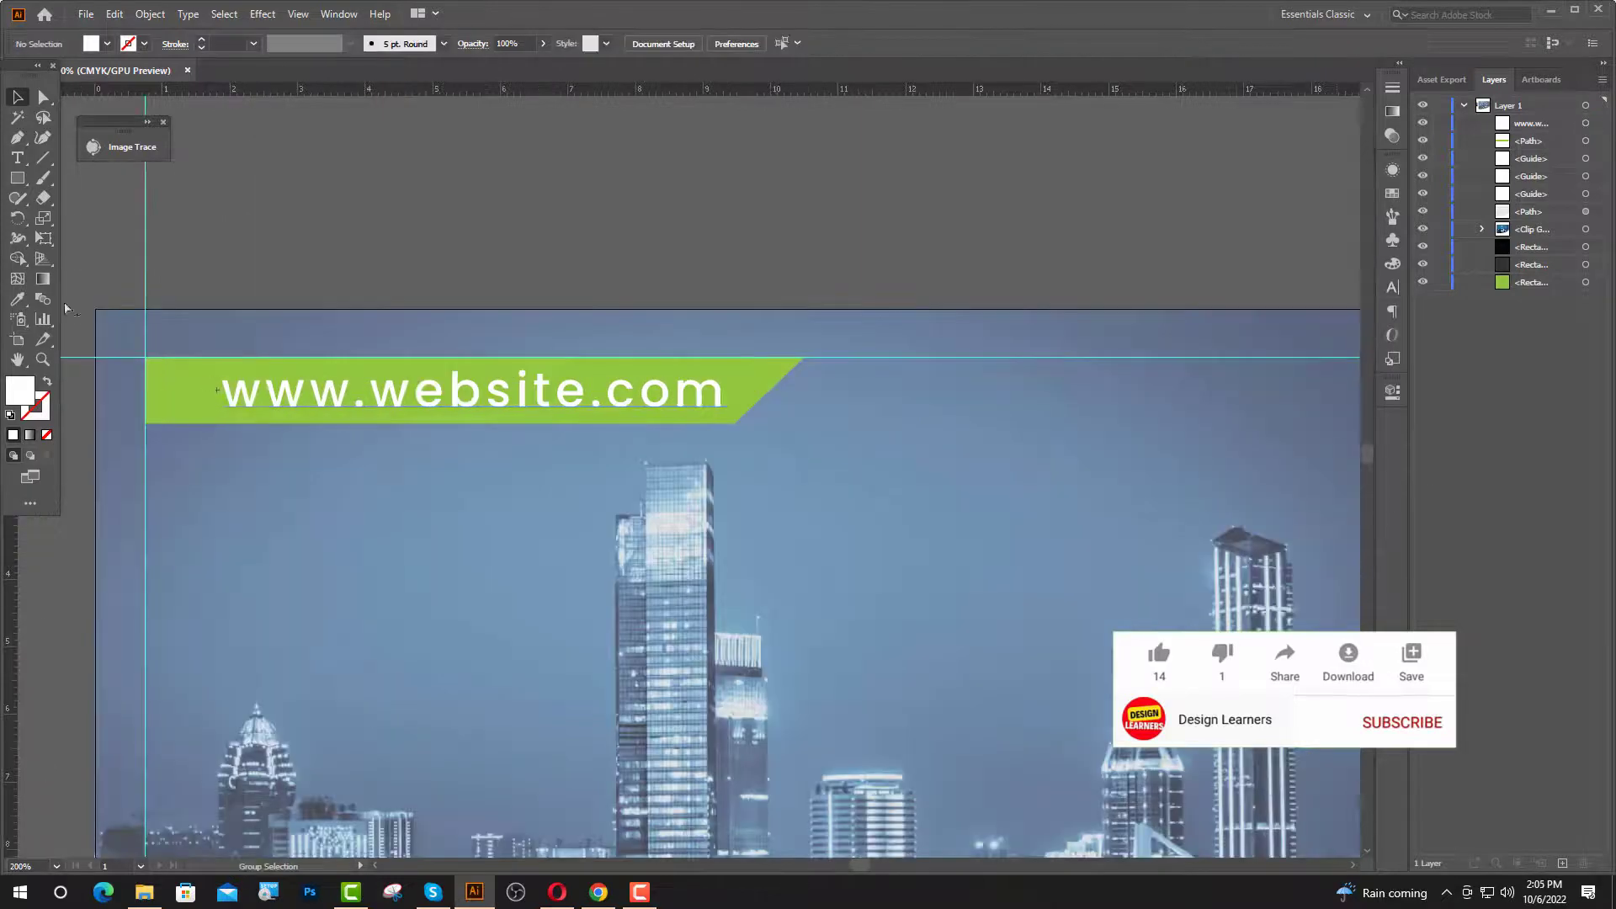
- Draw a white rectangle about 0.37 by 0.98 cm over the banner's left end, matching the banner's height
scroll(99, 359, up, 4)
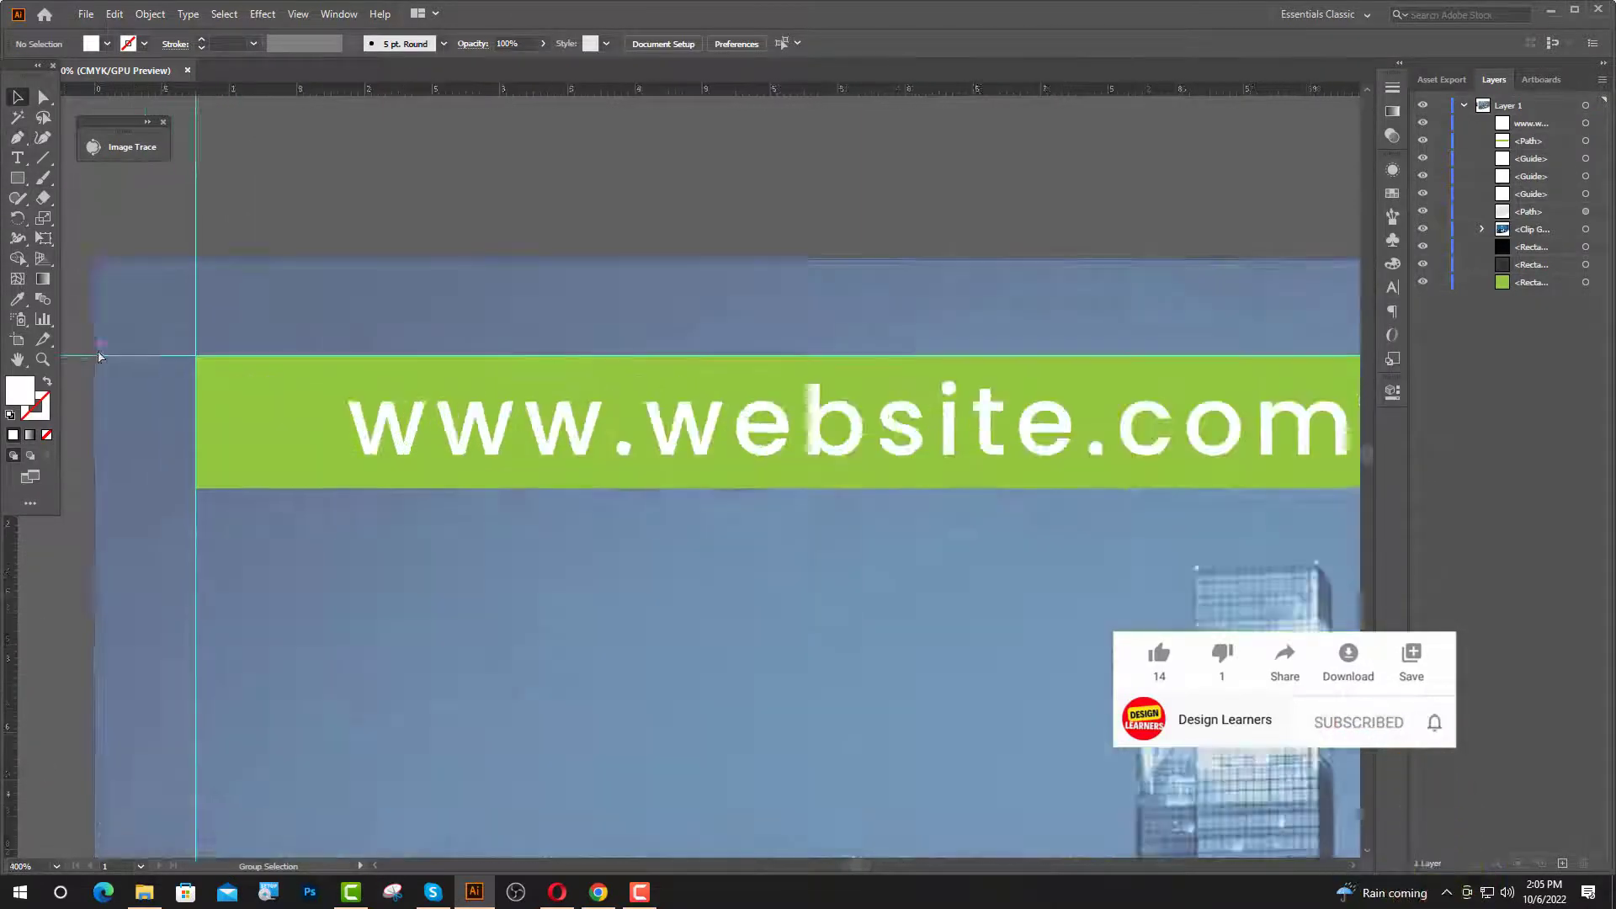
click(18, 178)
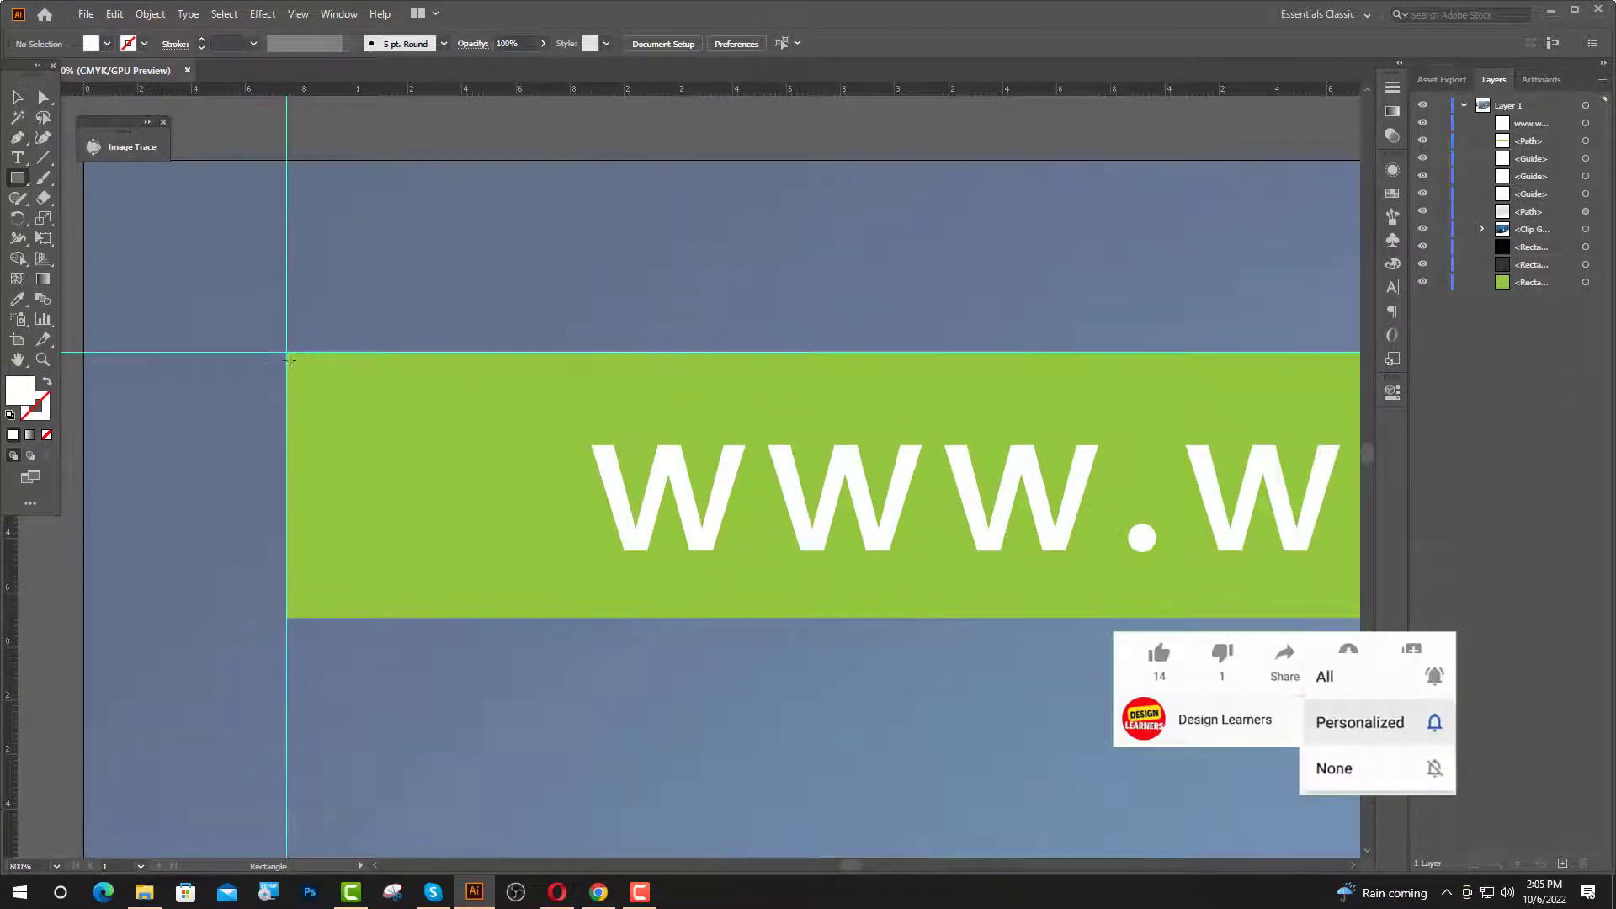
mouse_move(297, 362)
mouse_down()
mouse_move(396, 602)
mouse_move(387, 618)
mouse_up()
click(12, 95)
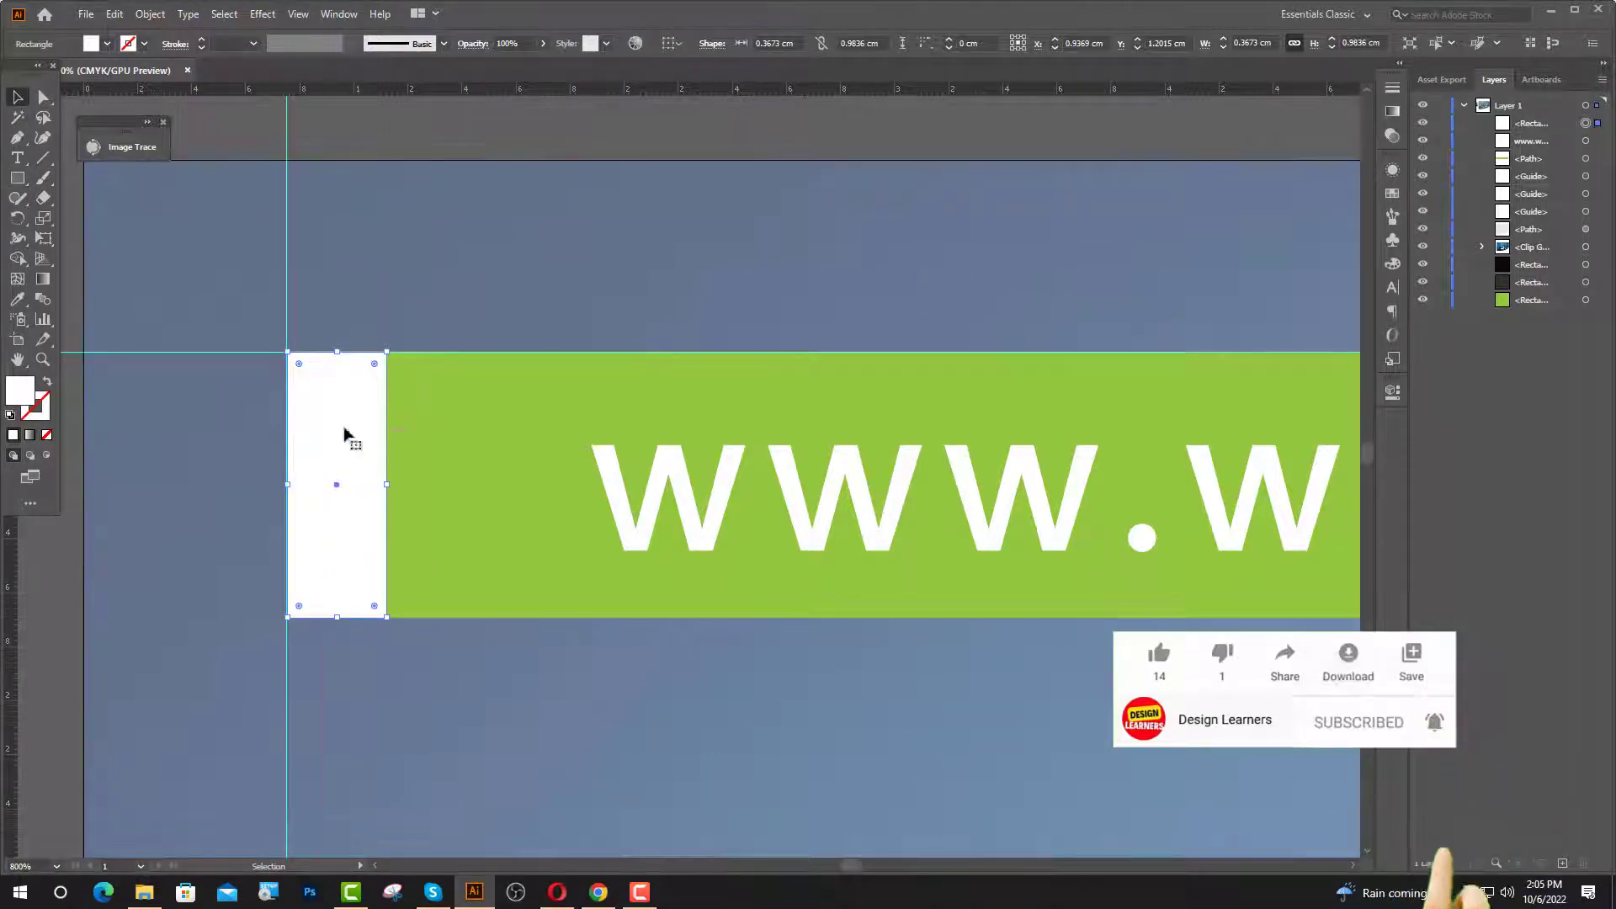
- Move the white rectangle beyond the banner's slanted end and align its top with the top margin guide
drag(346, 436, 531, 313)
scroll(474, 362, down, 3)
drag(474, 362, 1351, 482)
scroll(768, 540, down, 5)
scroll(866, 519, up, 4)
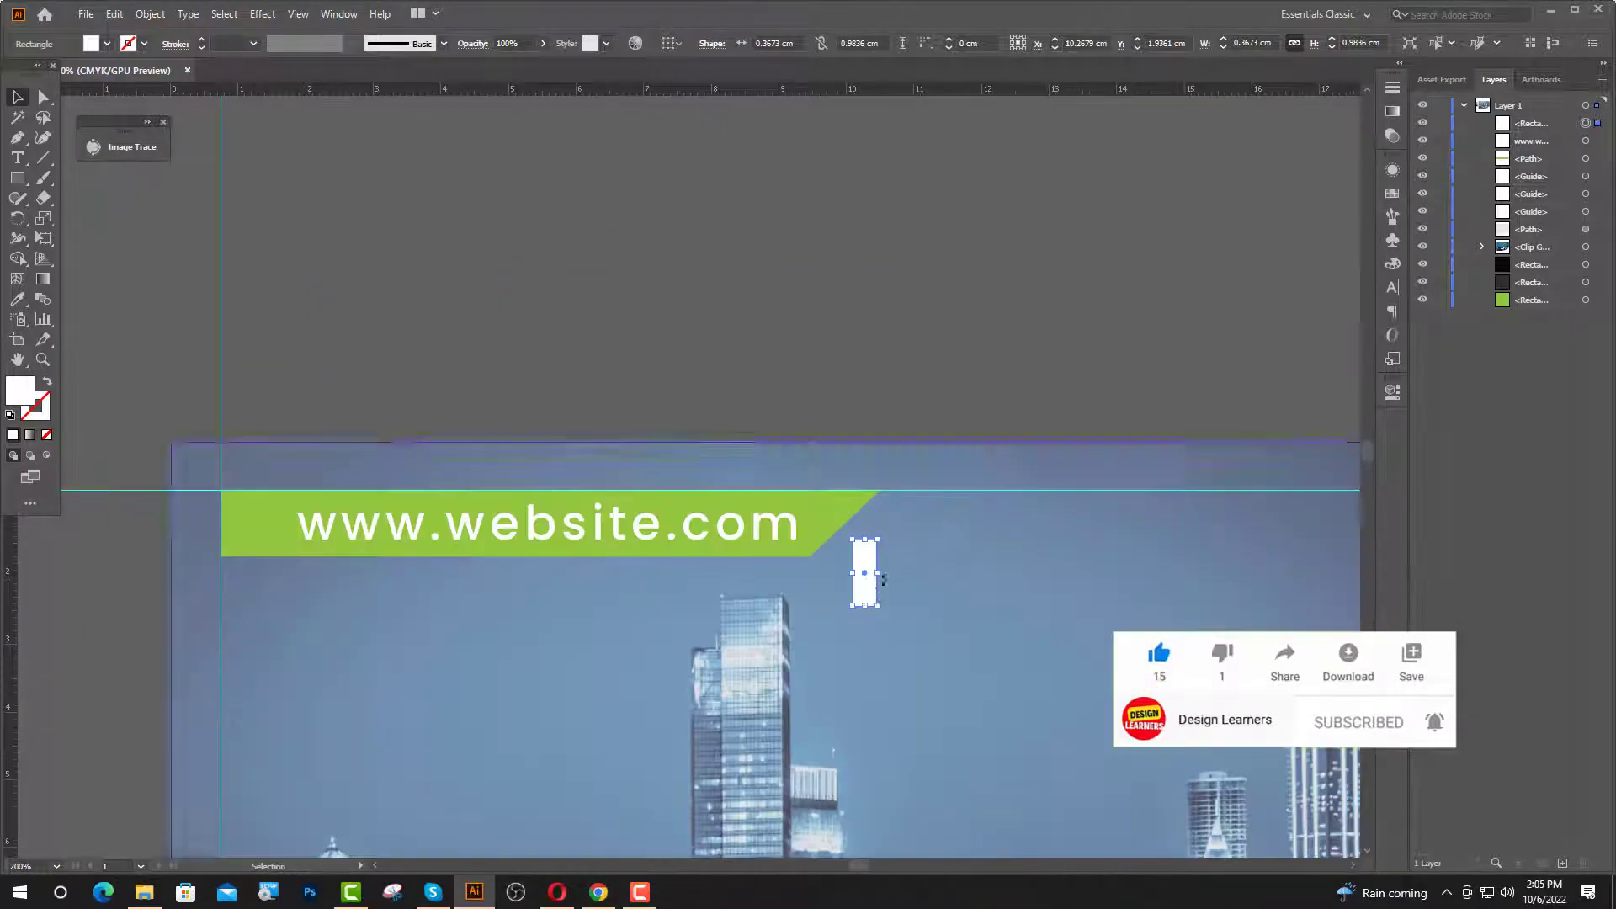
drag(867, 578, 1007, 524)
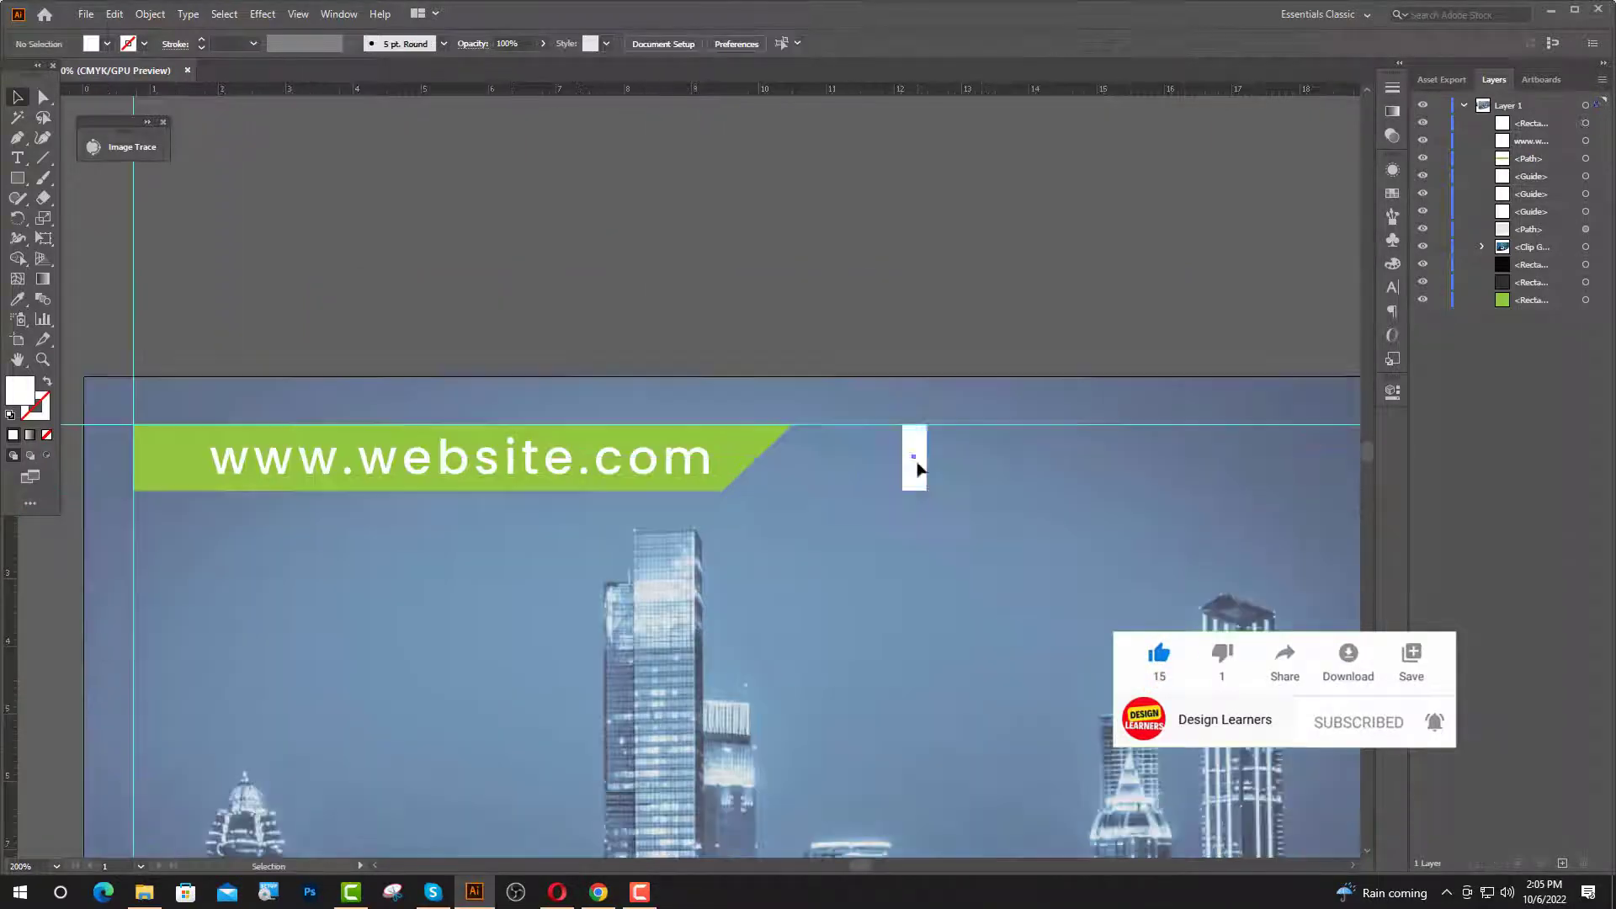
- Narrow the white rectangle to about 0.25 cm wide and recolour it with the banner's green
scroll(922, 445, up, 4)
drag(926, 444, 895, 444)
scroll(895, 444, down, 4)
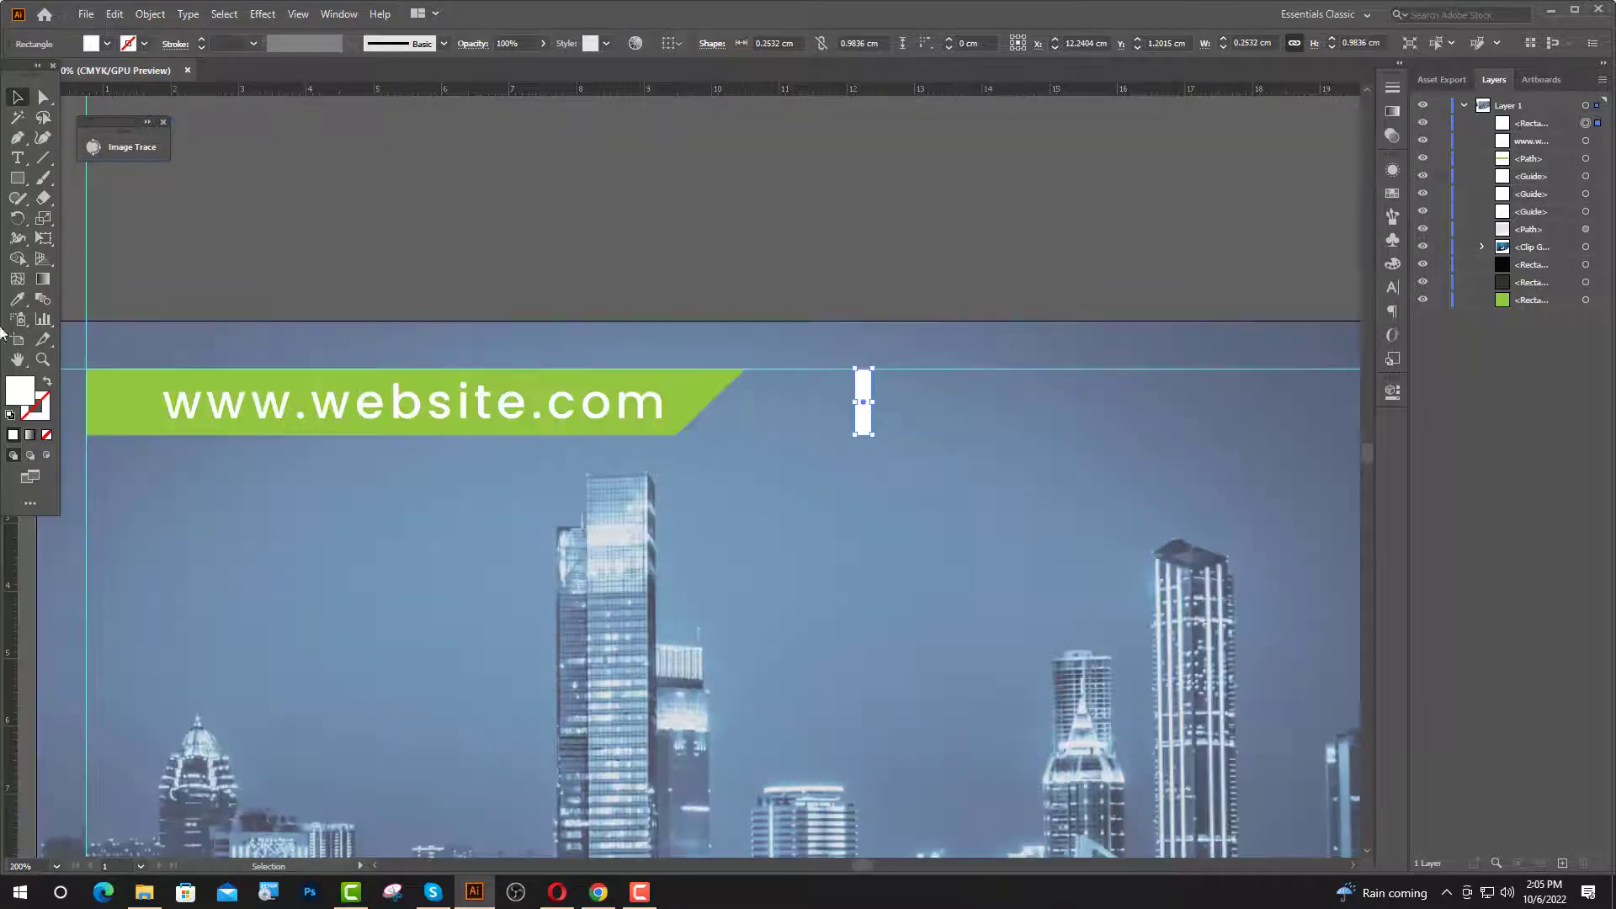
click(16, 299)
click(98, 389)
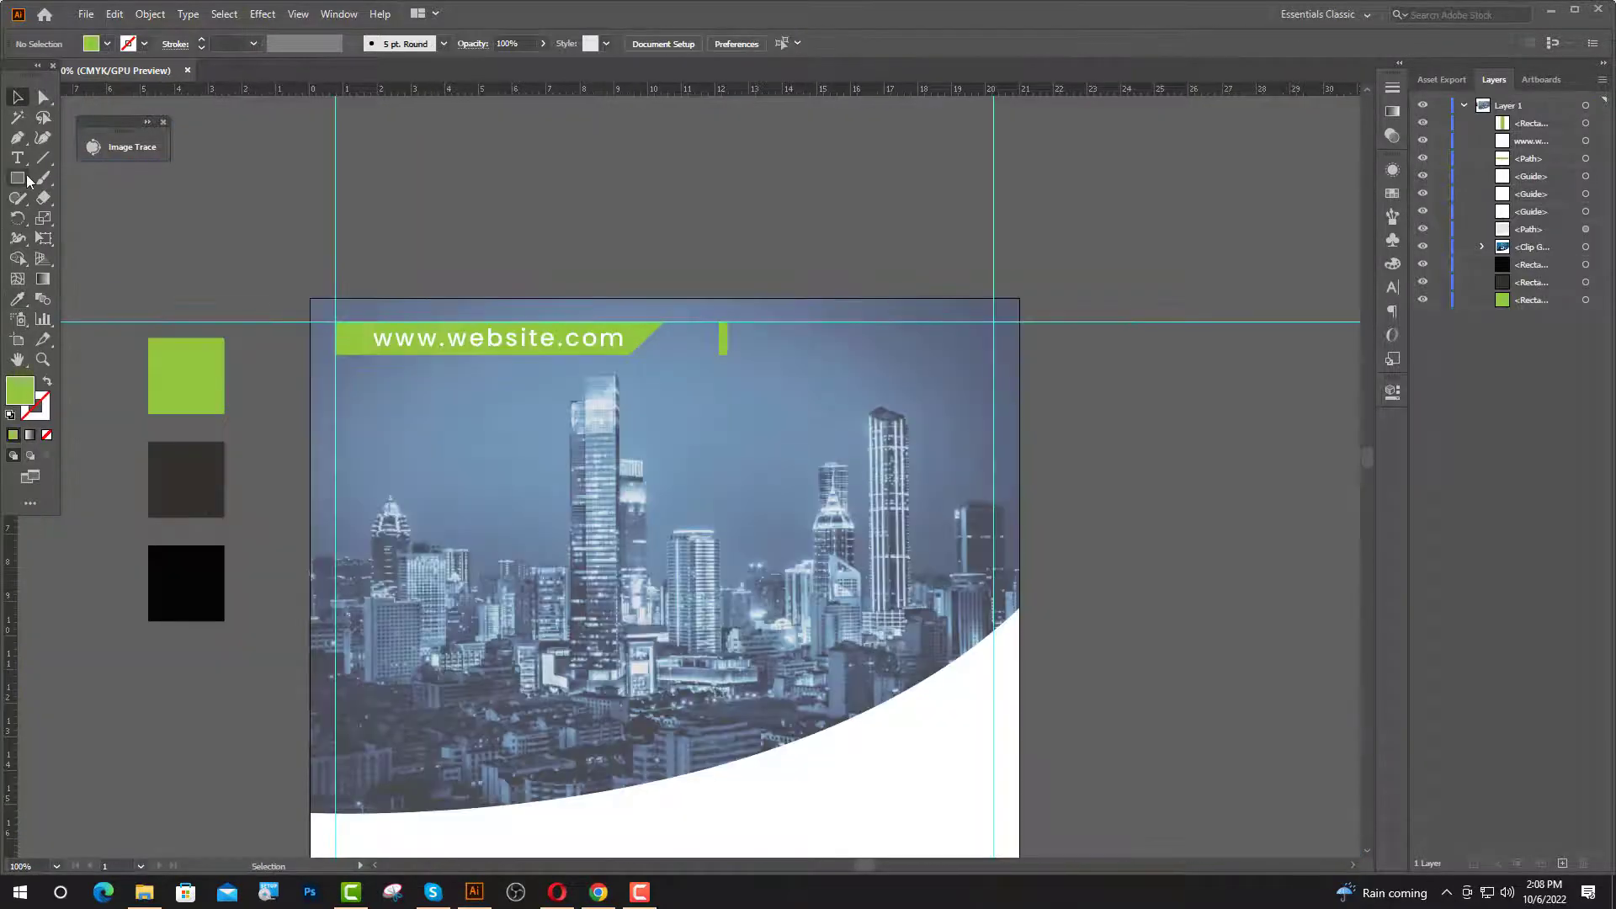
- Draw a green square about 0.26 cm wide between the banner and the narrow bar, vertically centred on the bar
scroll(695, 339, up, 4)
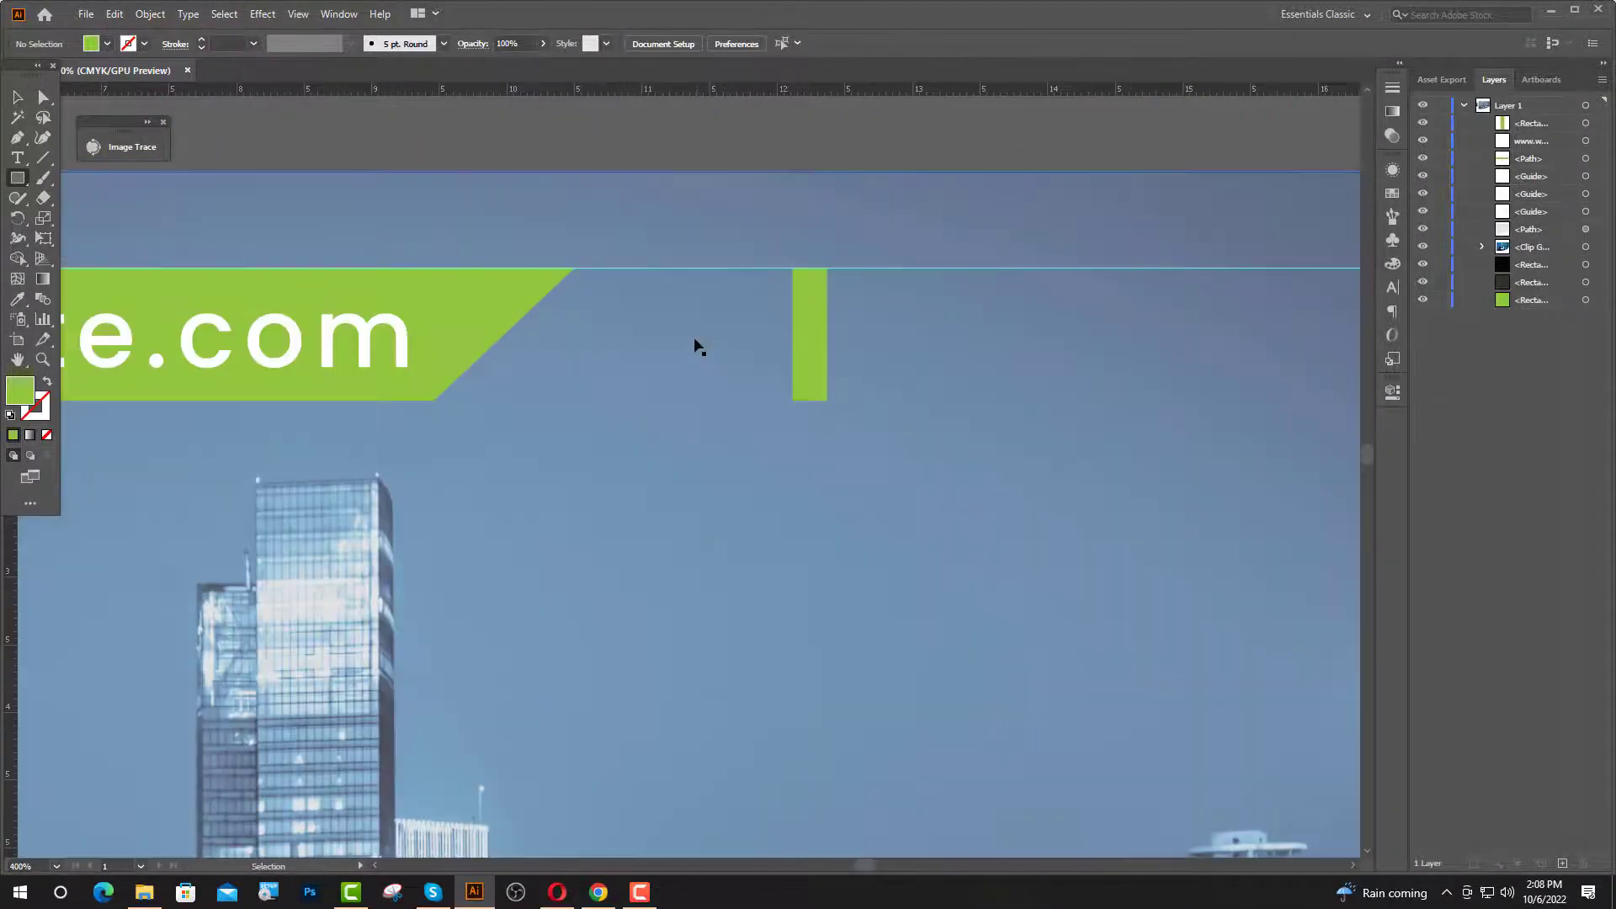
drag(704, 332, 726, 351)
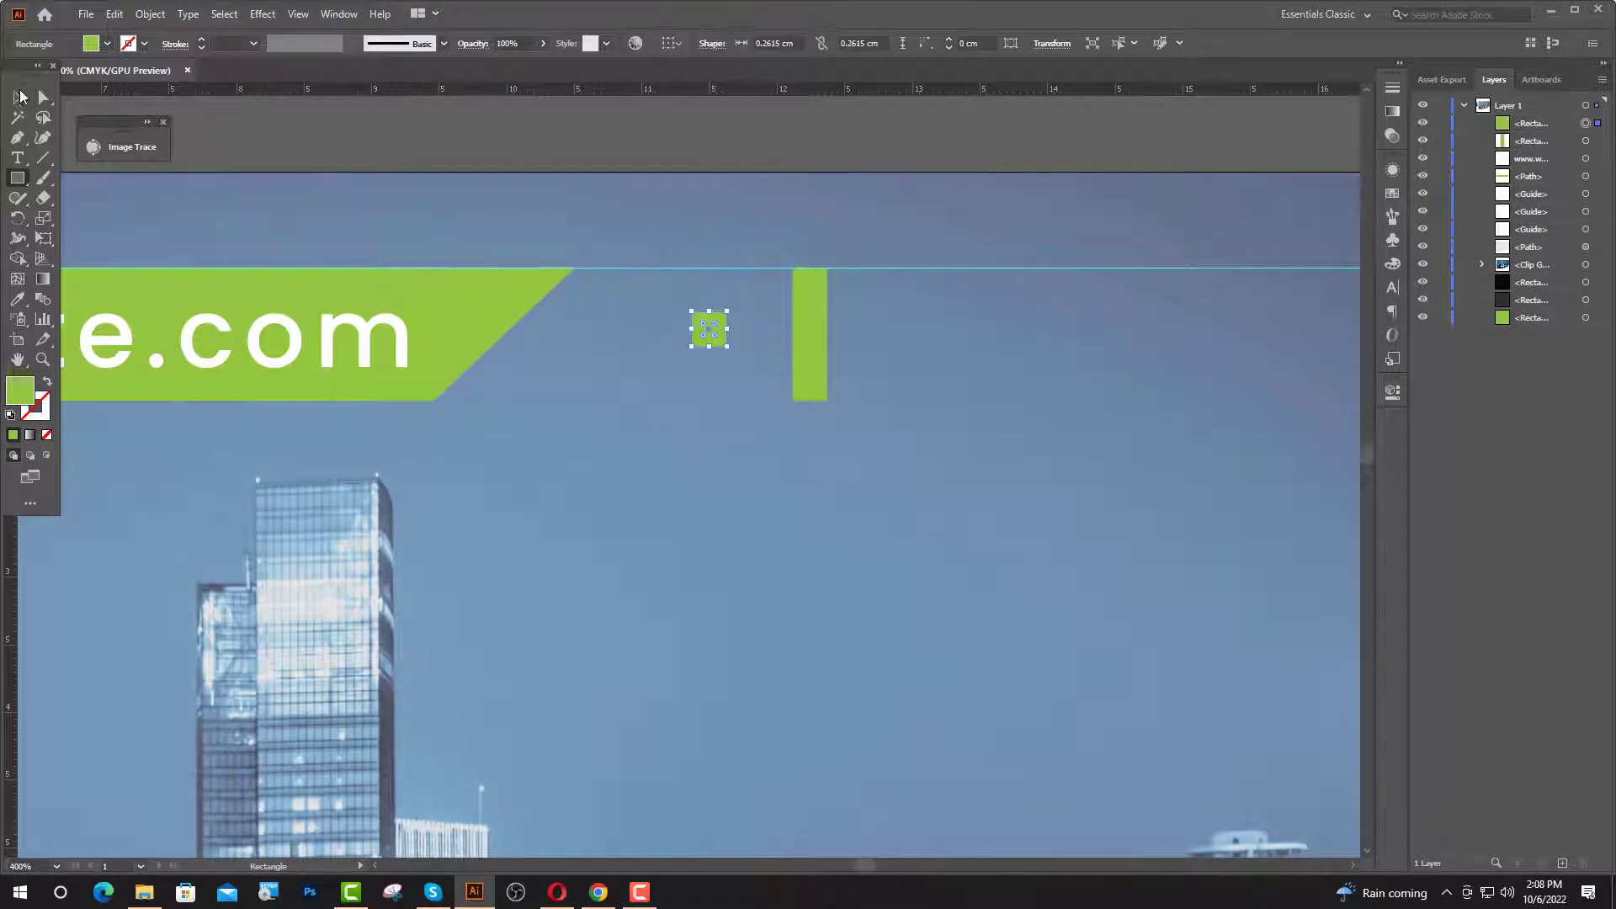
click(17, 98)
click(870, 156)
click(718, 331)
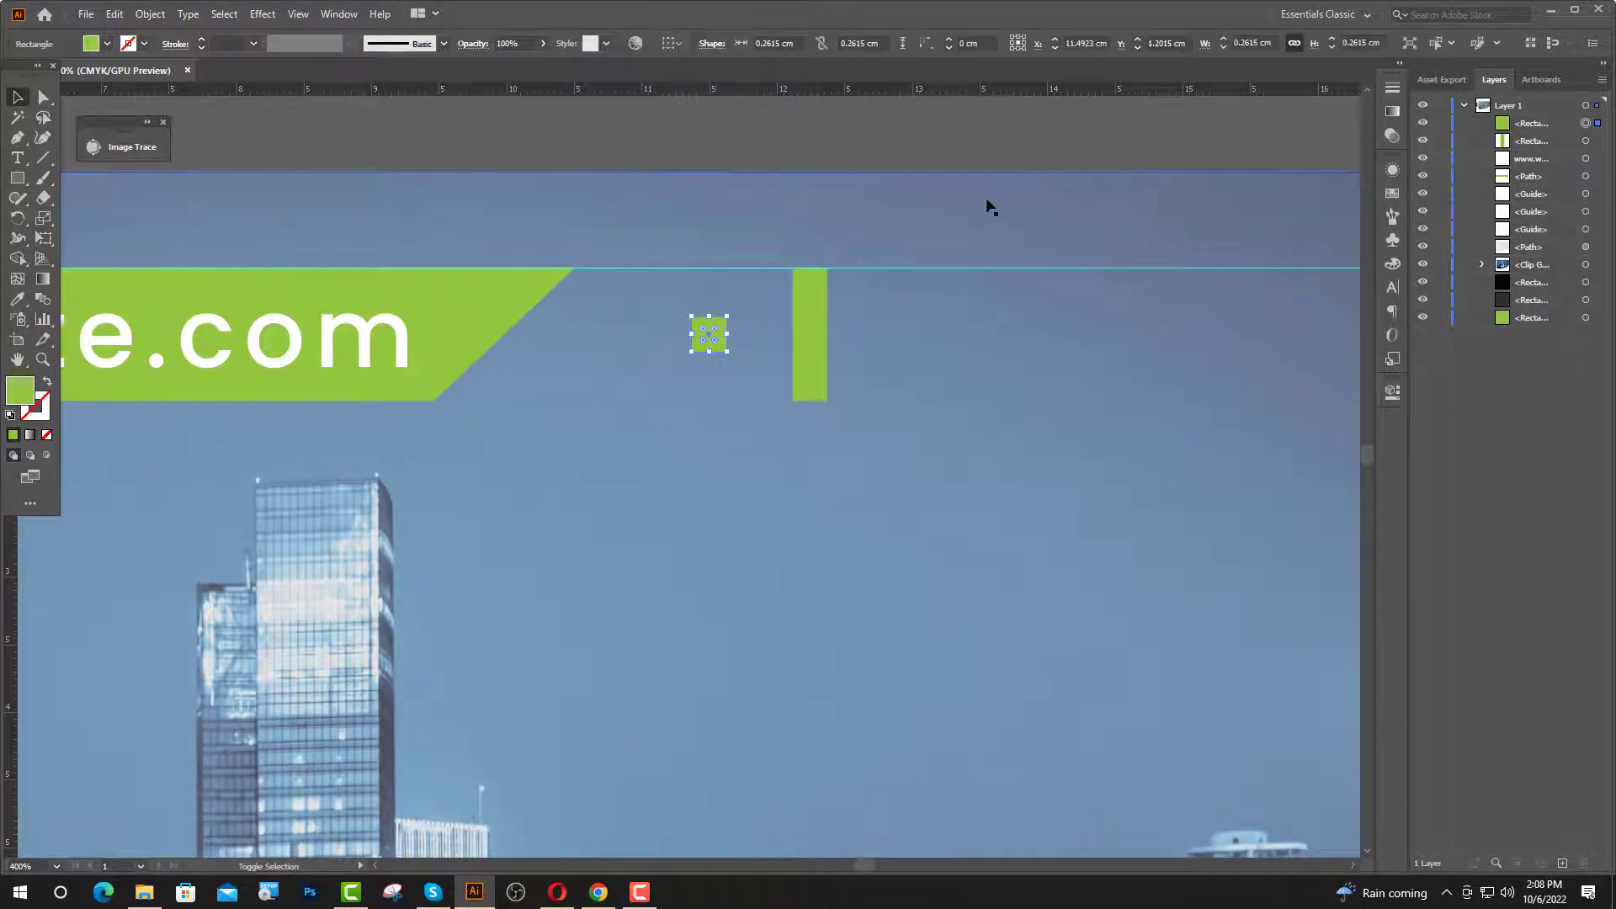
- Shift the small green square closer to the narrow vertical bar, leaving a small gap between them
key(shift+Right)
key(shift+Right)
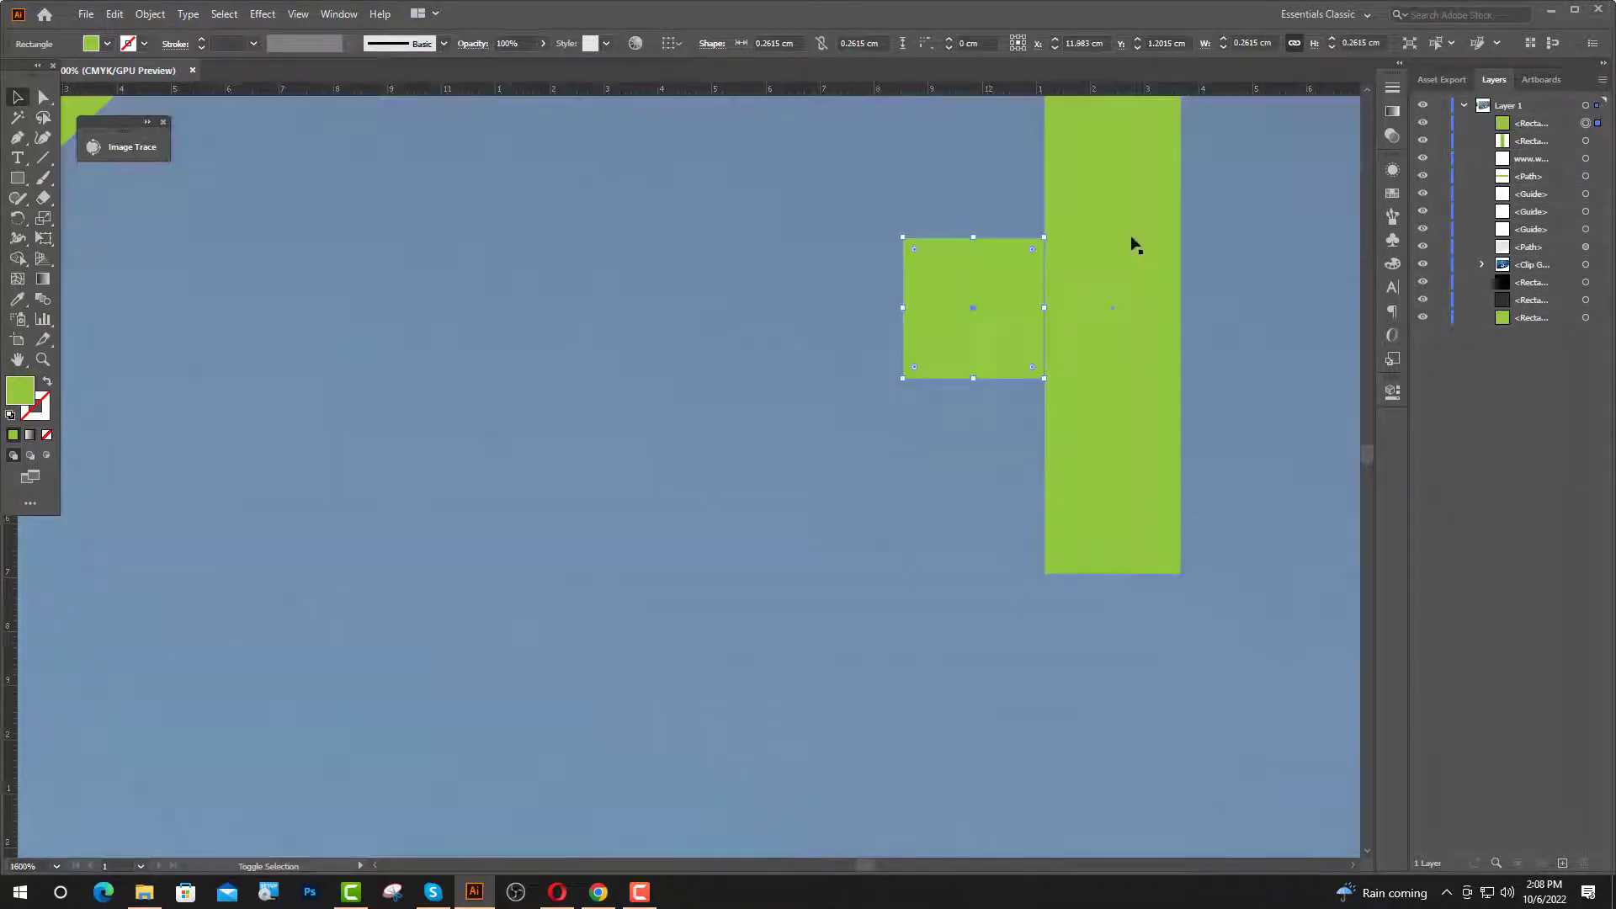
key(shift+Left)
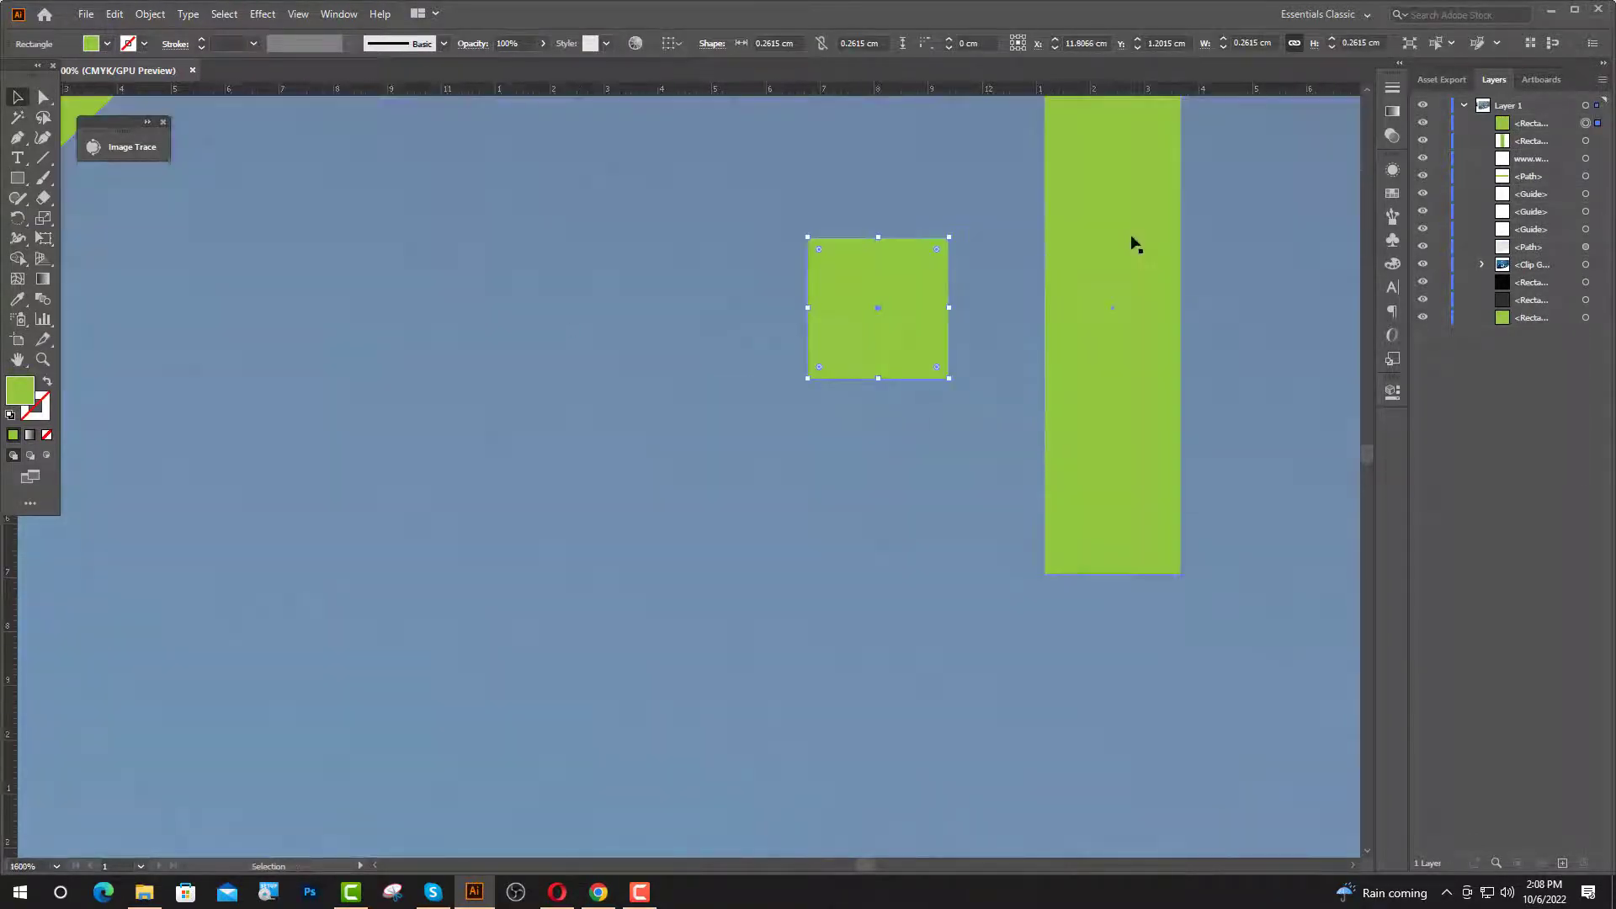
key(shift+Left)
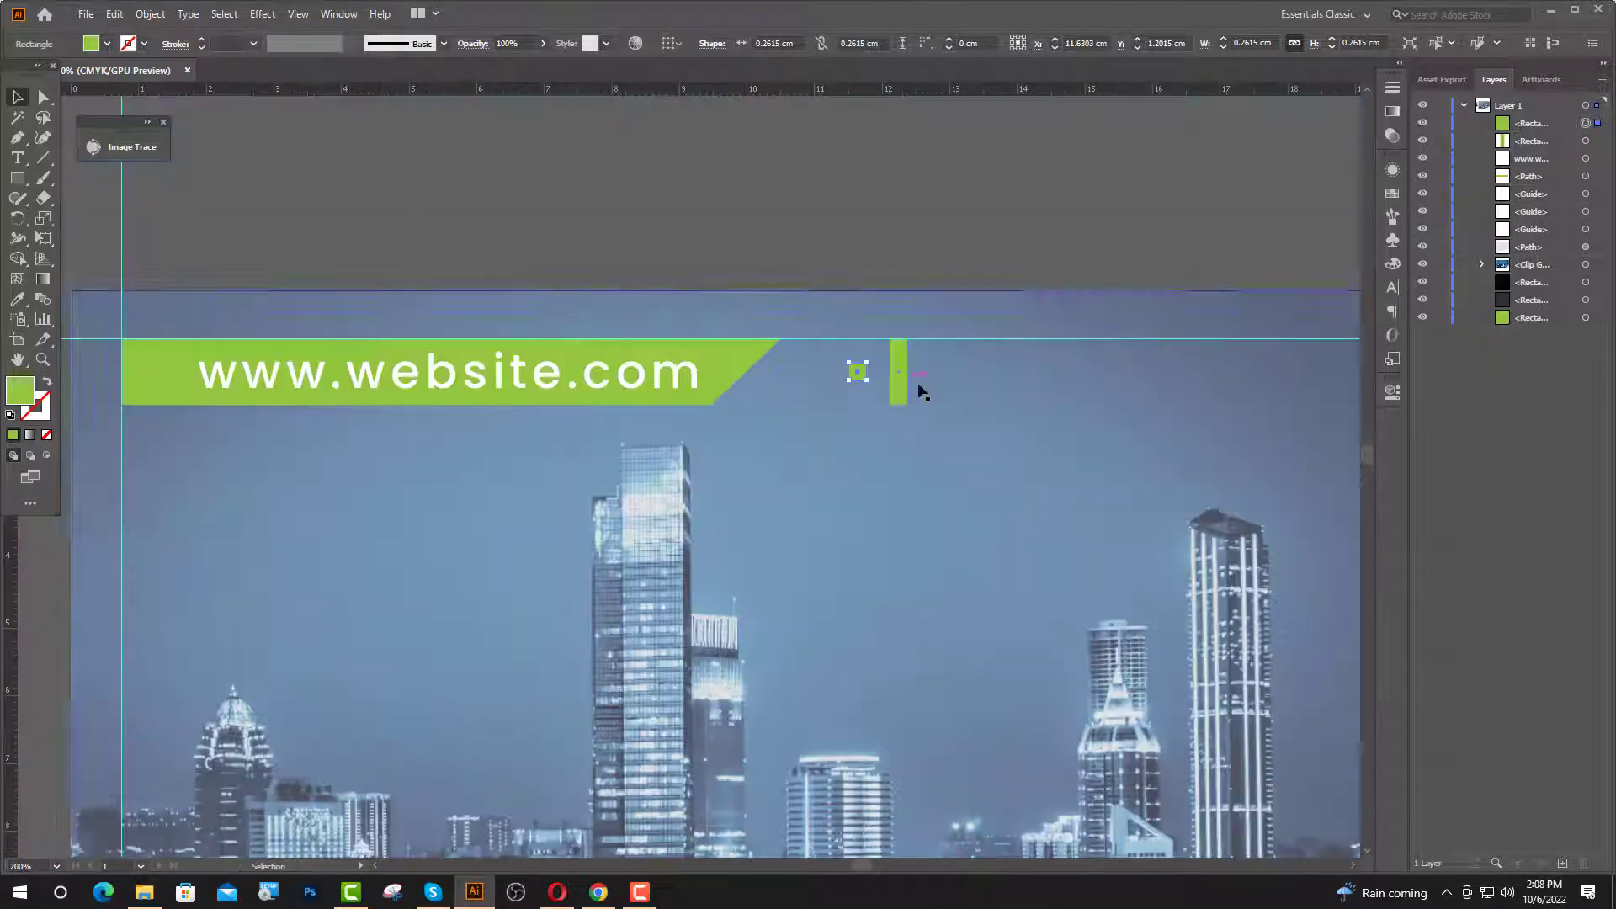
- Shift the green square and the narrow vertical bar together slightly to the right
shift+click(923, 384)
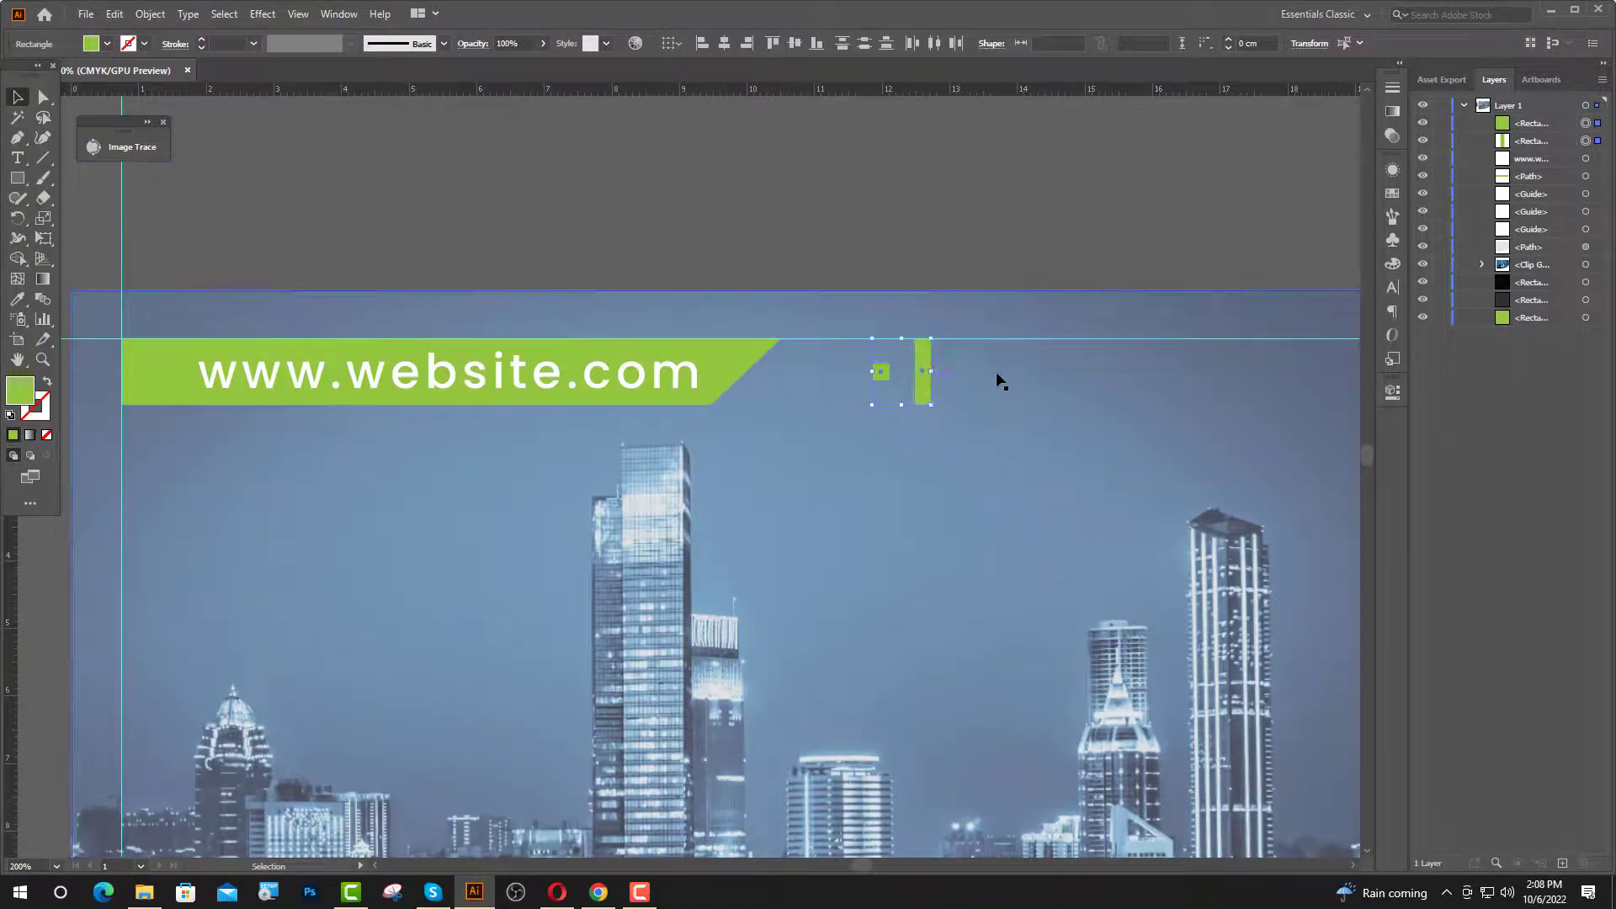
key(ctrl+minus)
click(914, 233)
- Add a placeholder text line to the right of the narrow green bar and format it as 10 pt Lato Regular
key(ctrl+equal)
key(ctrl+equal)
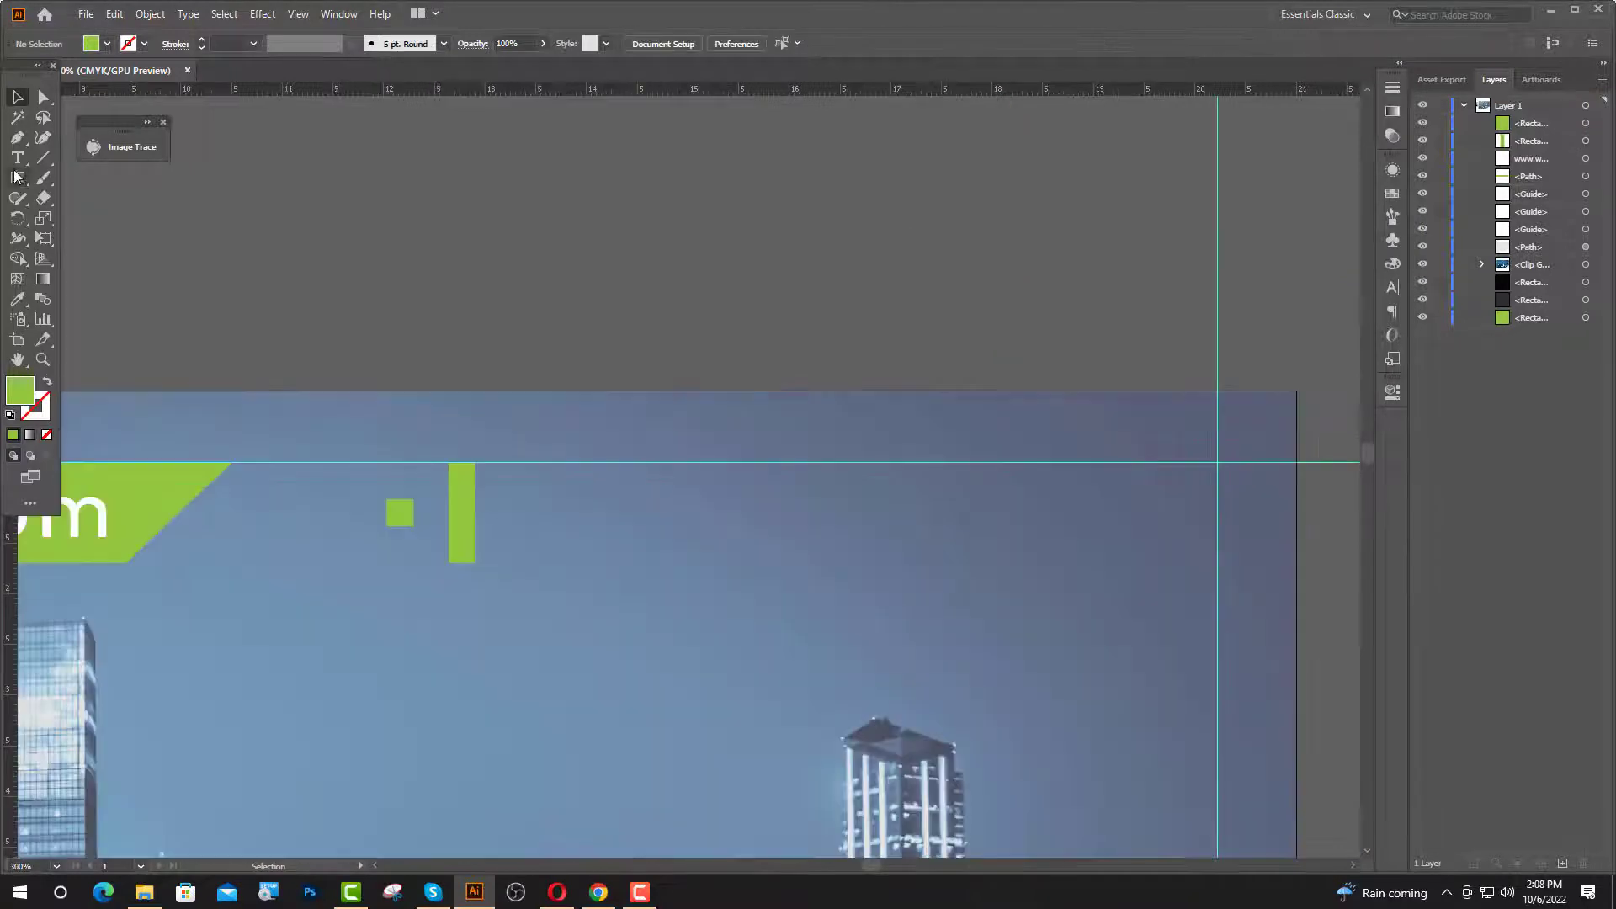
click(17, 157)
click(494, 466)
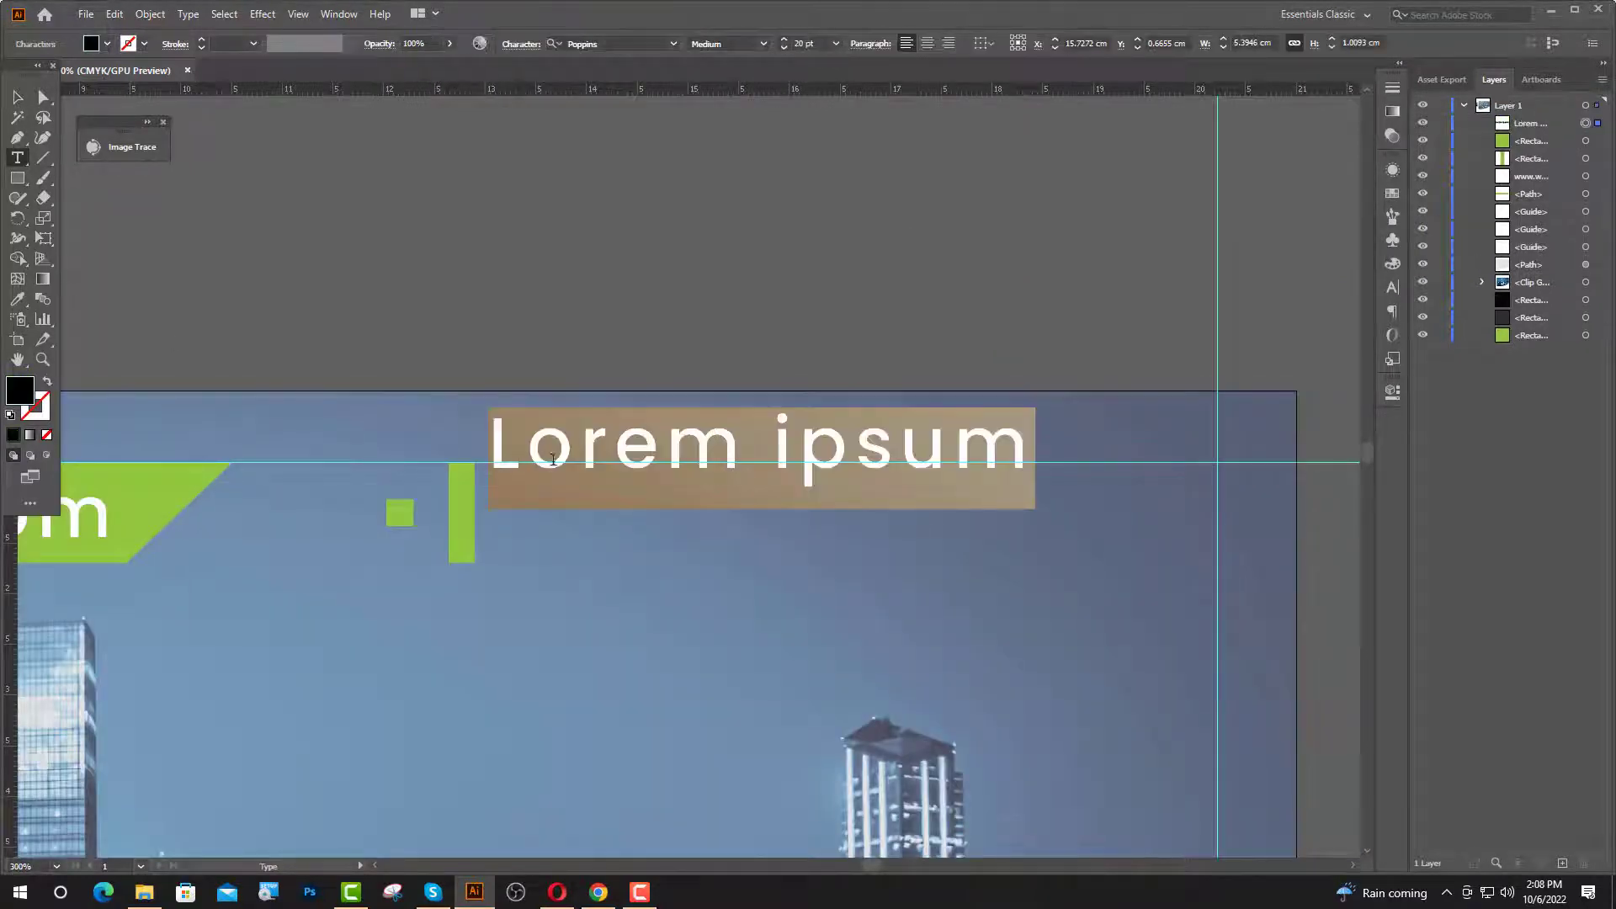
click(804, 43)
text(10)
click(618, 41)
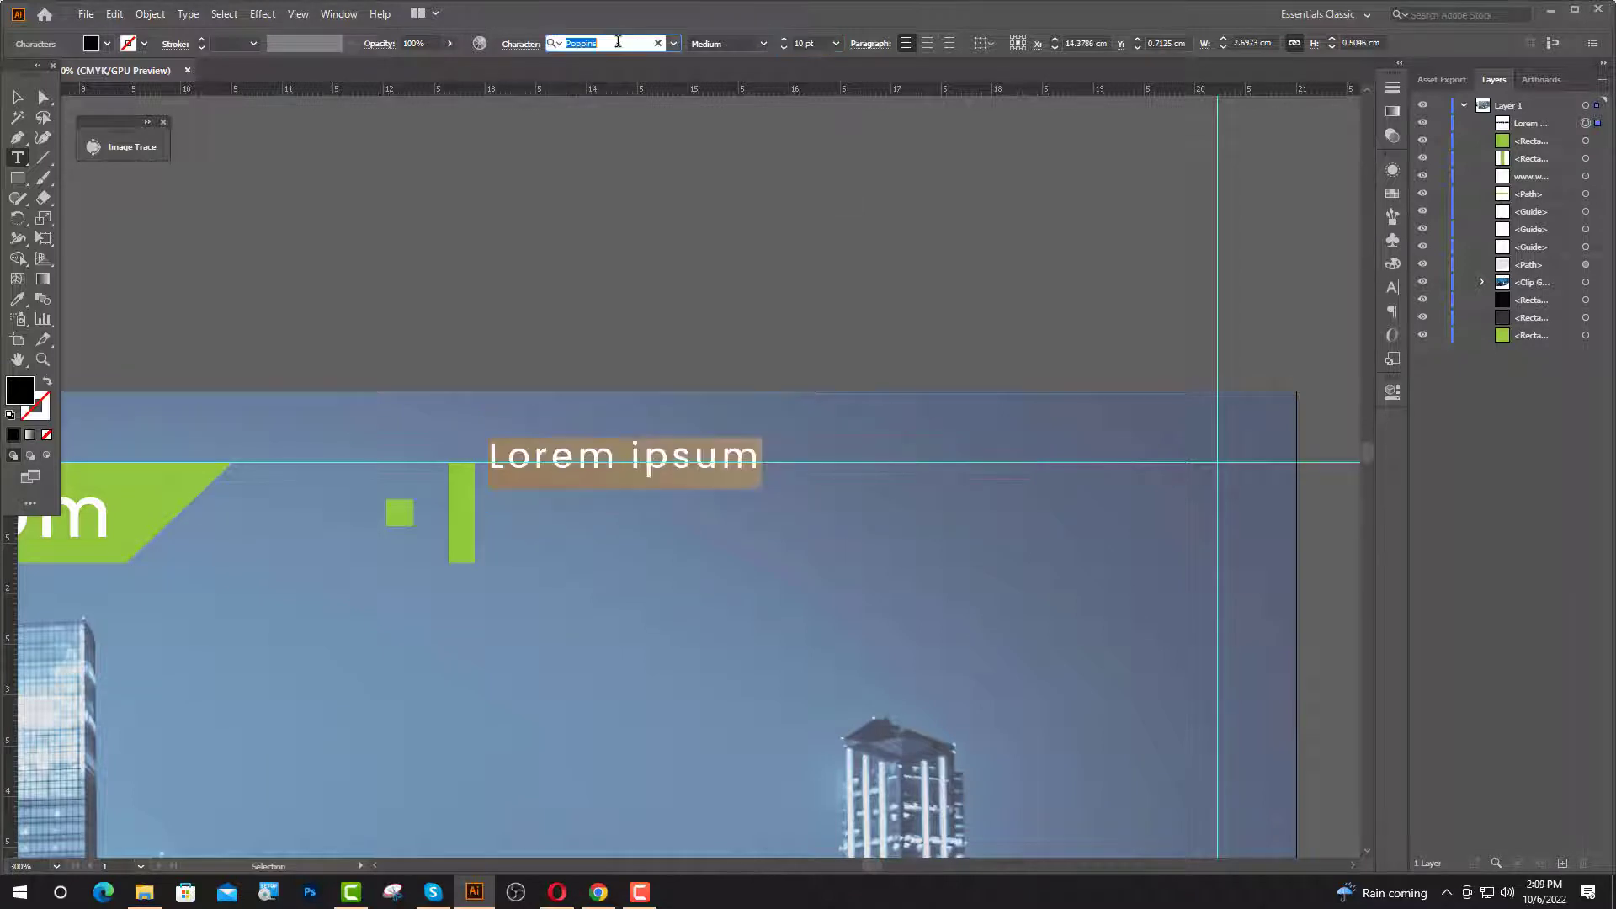
text(la)
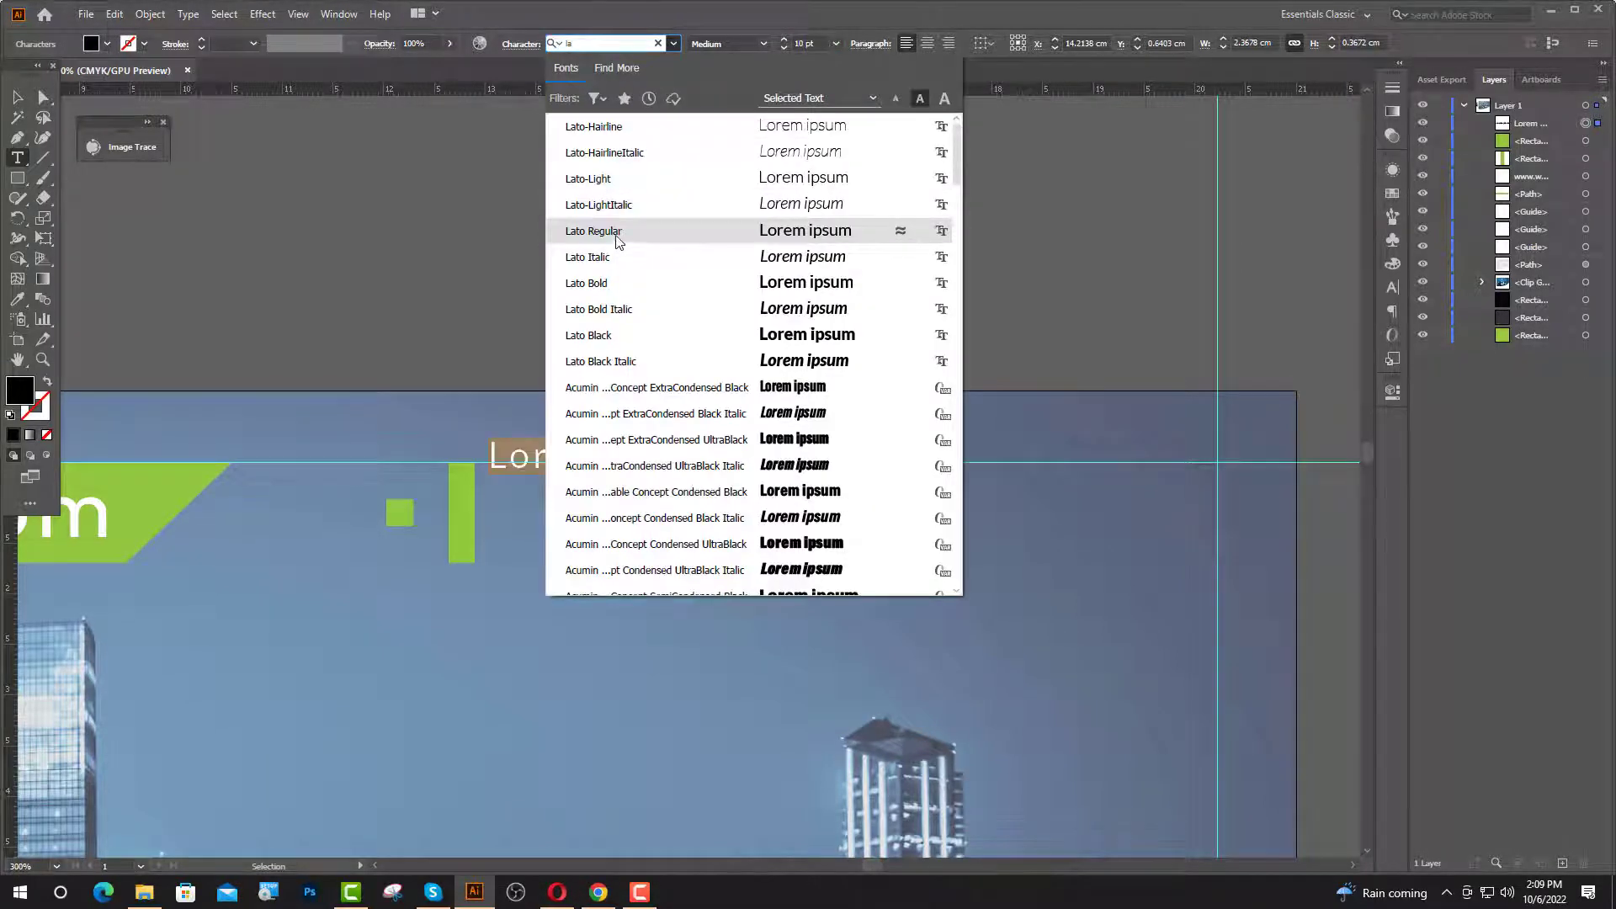
click(618, 239)
- Set the new text line's tracking to 0
click(1394, 290)
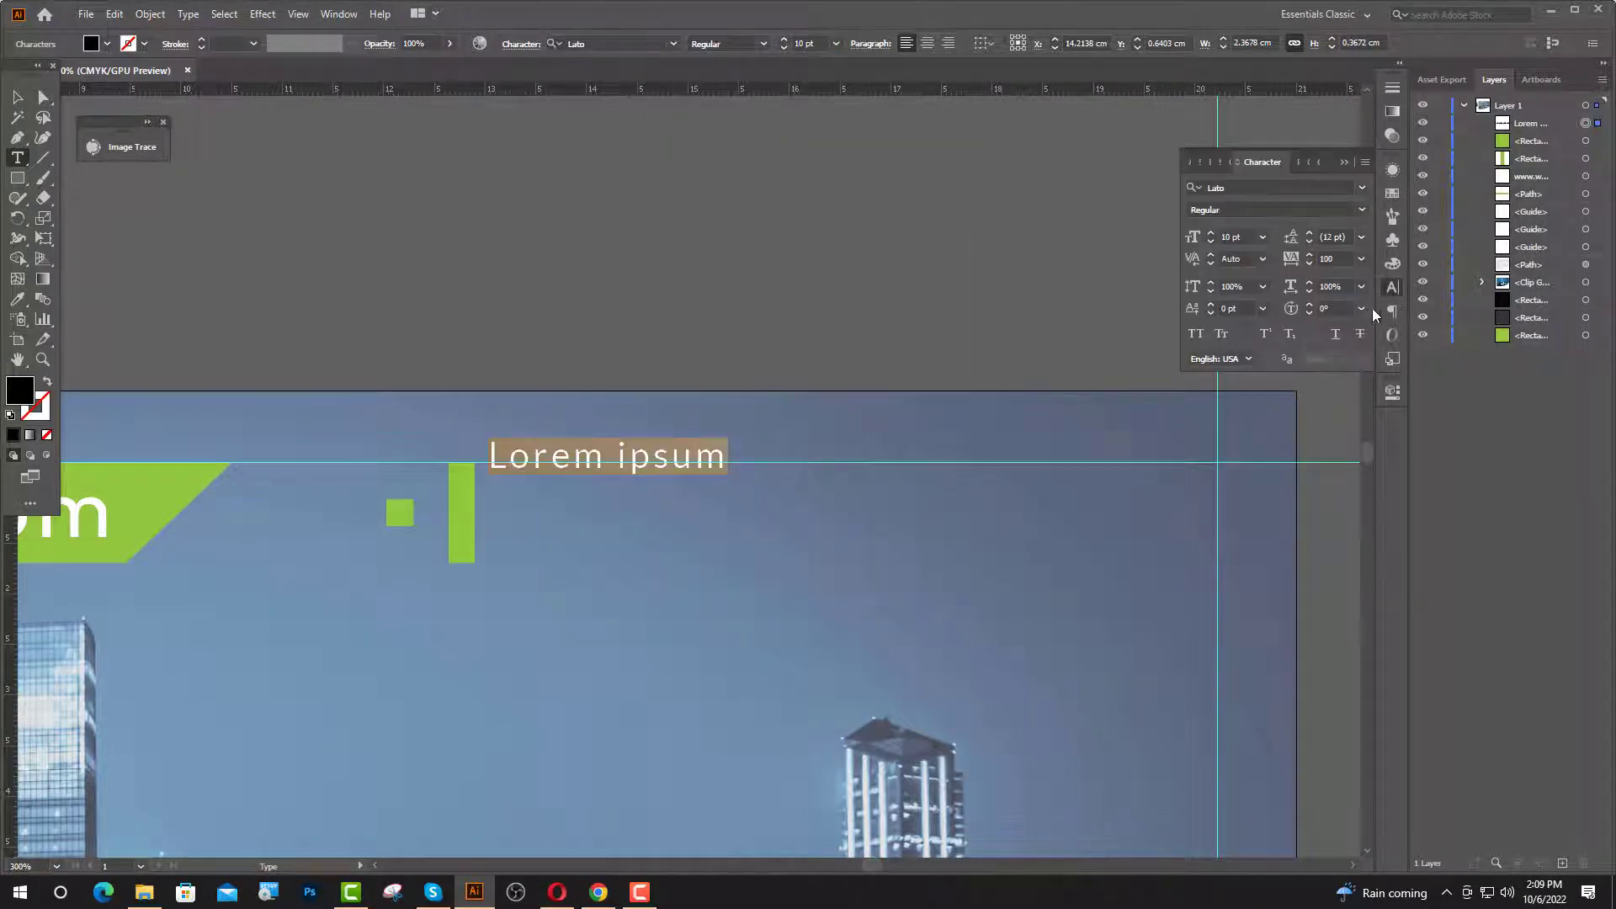
click(1362, 260)
click(1376, 387)
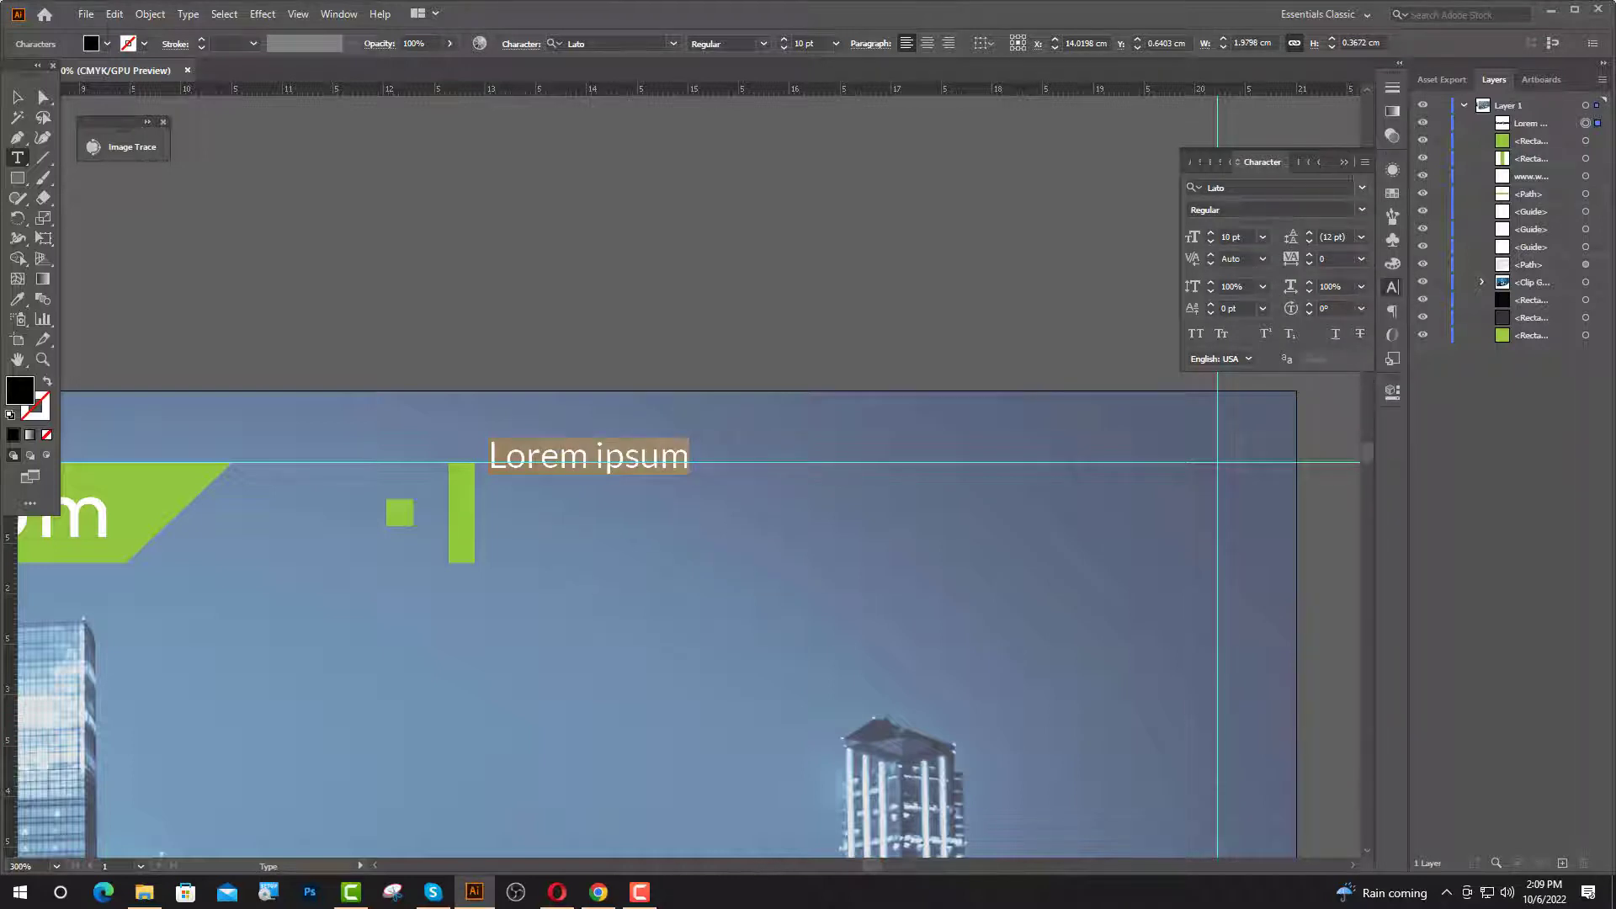
click(1345, 162)
- Replace the placeholder text beside the narrow green bar with "Ut aliquam sollicitudin leo"
text(Ut ali)
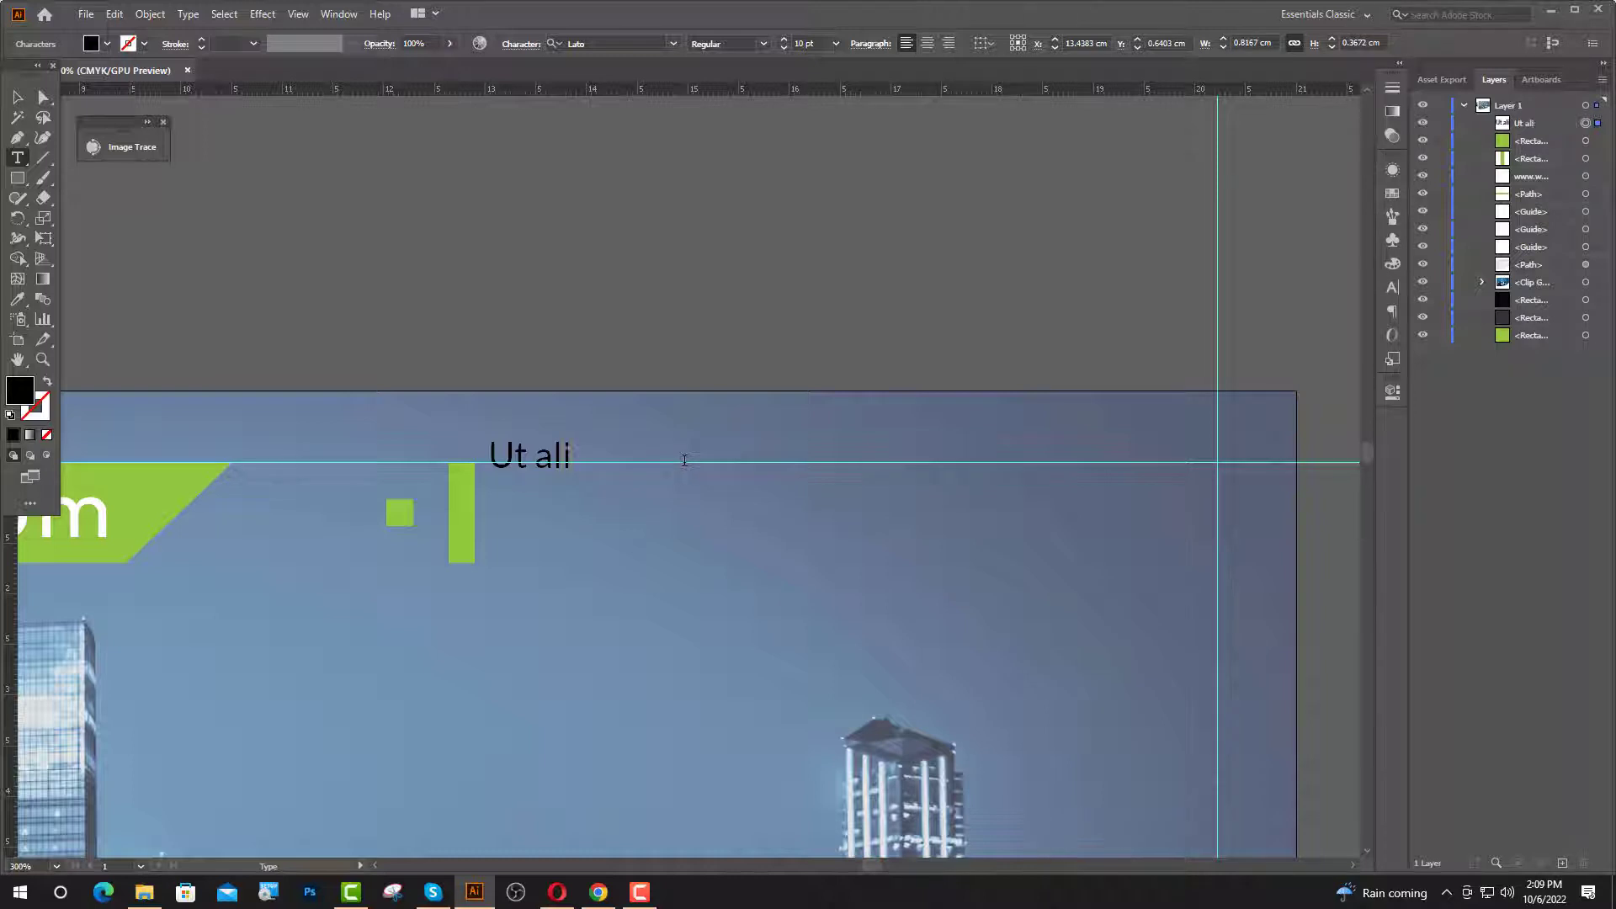
text(quam sollicit)
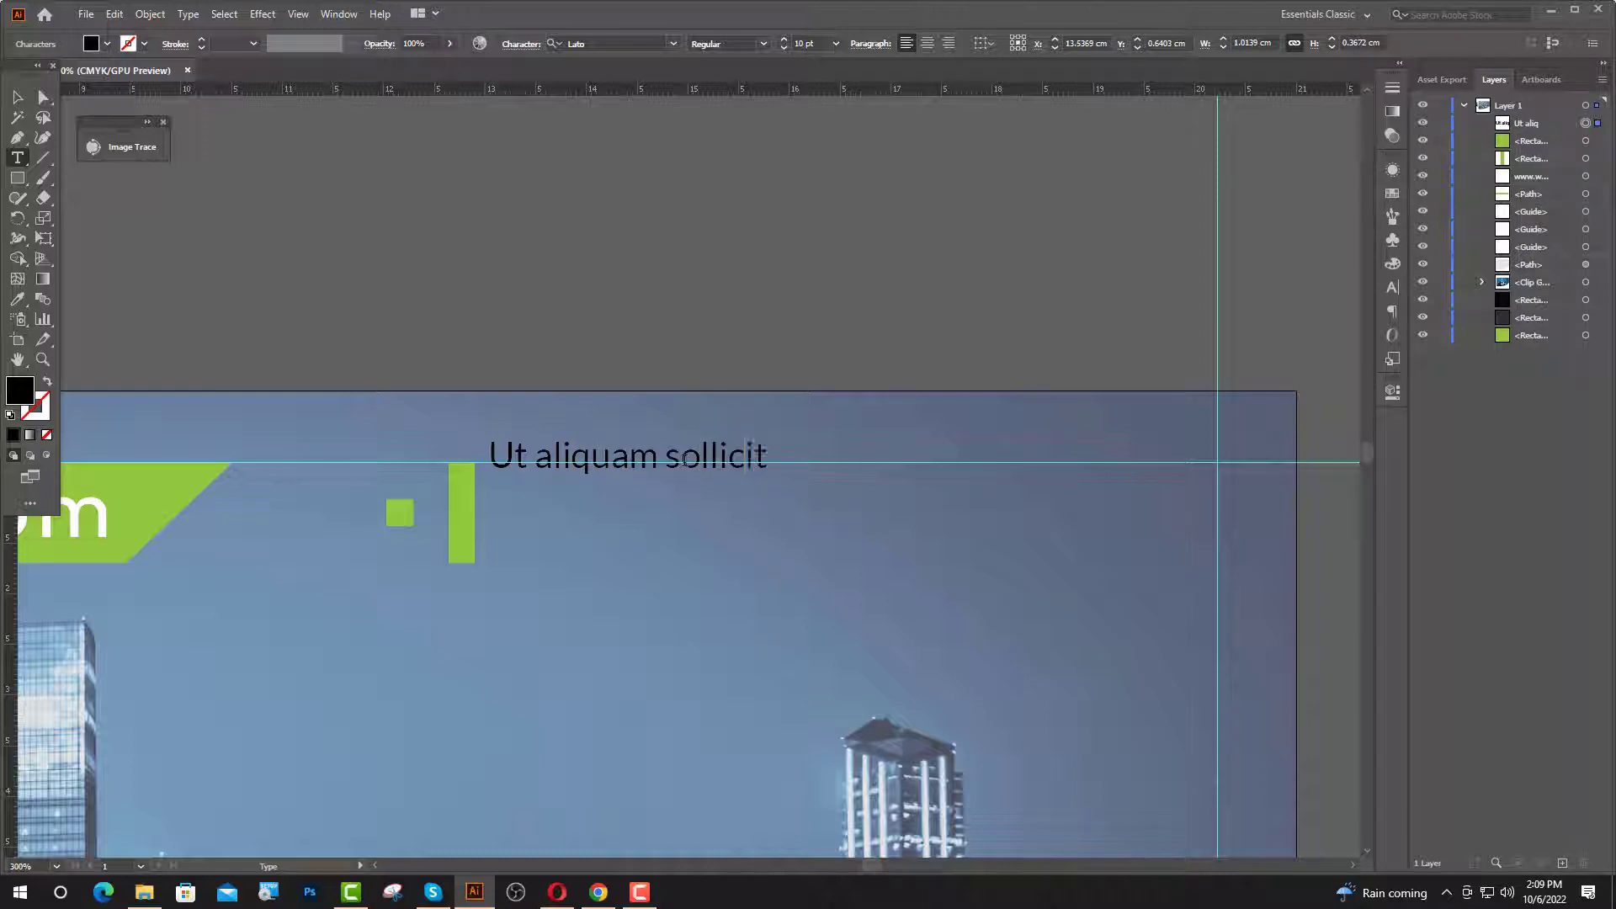
text(udi)
text(n leo)
key(Escape)
- Colour the text line white and move it slightly down, just below the horizontal guide beside the green bar
click(107, 43)
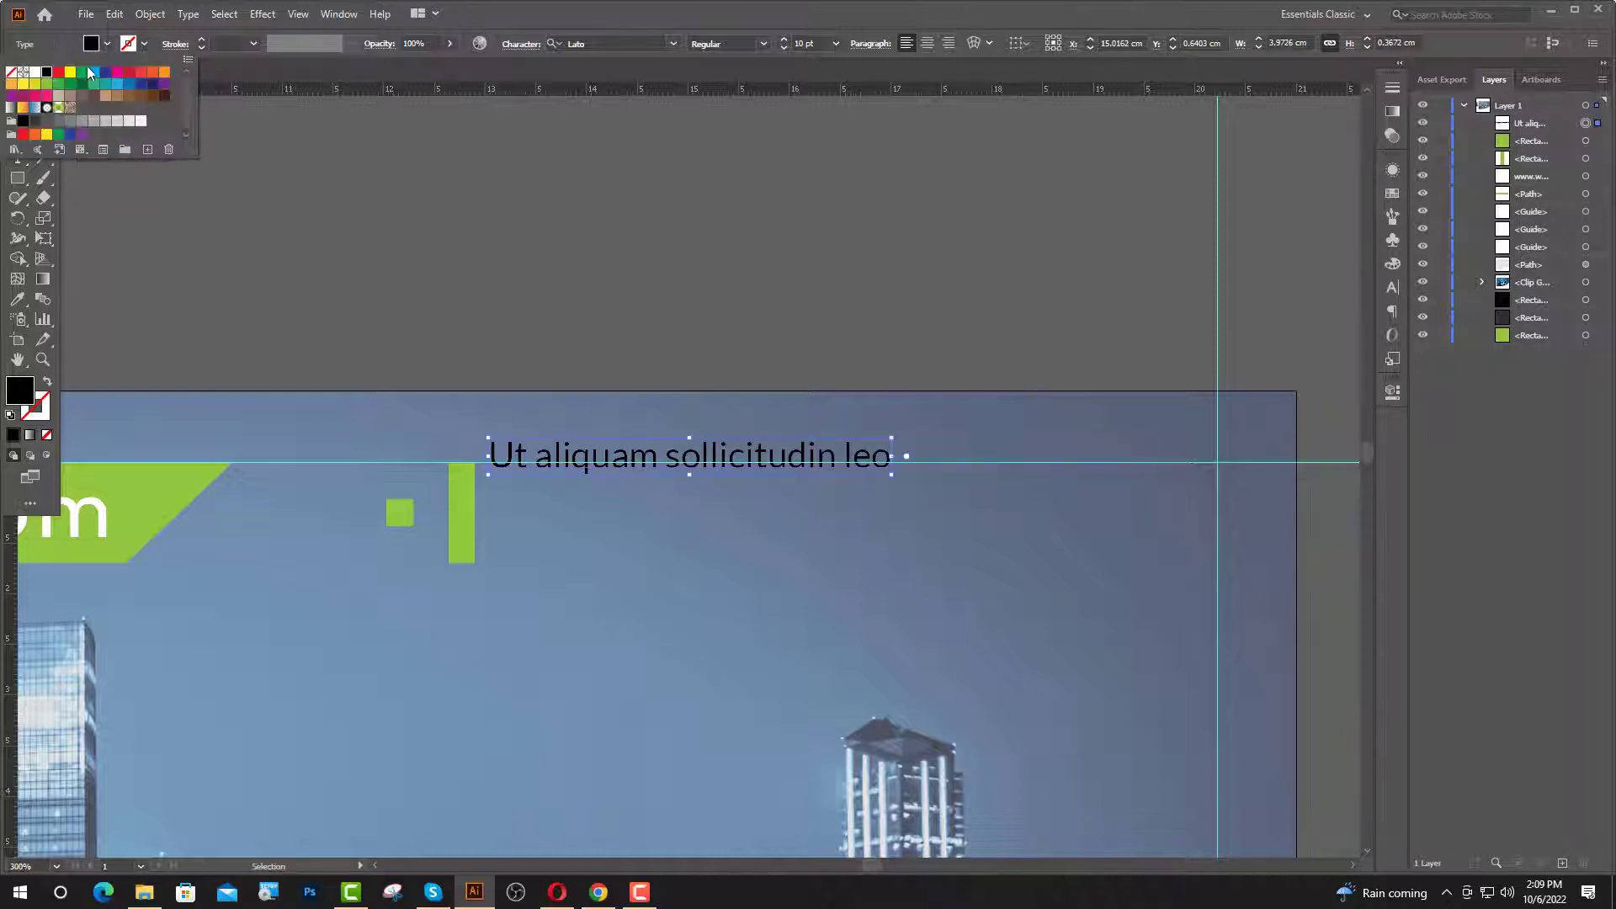
click(33, 79)
drag(587, 479, 593, 492)
scroll(594, 493, down, 1)
alt+scroll(578, 454, up, 1)
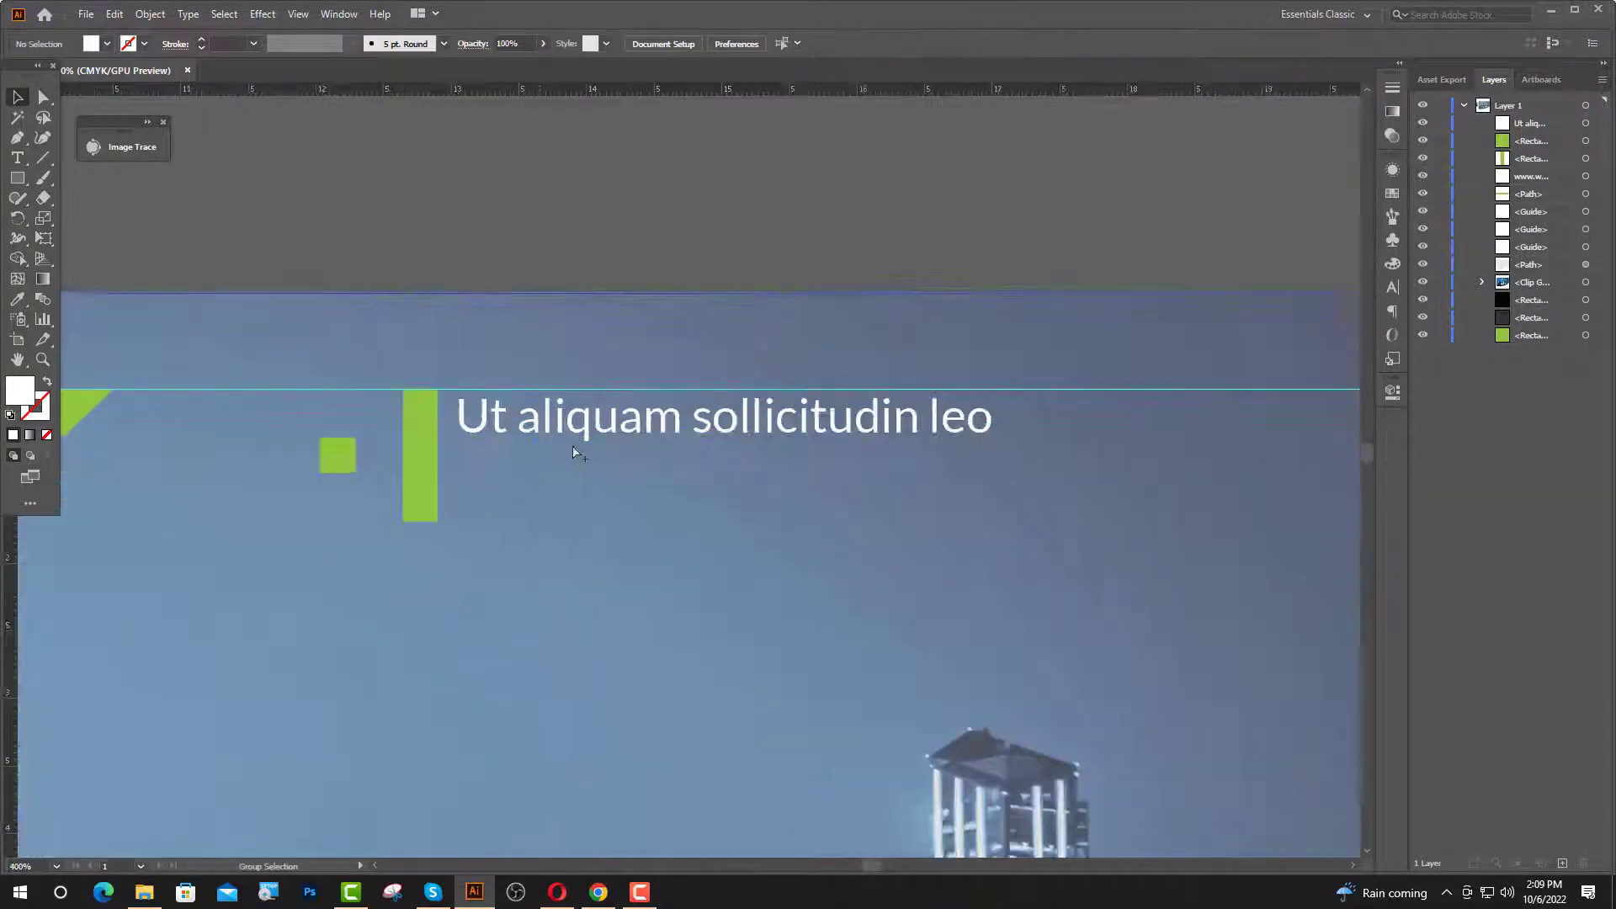
- Duplicate the white text line directly below itself and change the copy to "Cras laculis ultricies nulla."
drag(699, 426, 698, 473)
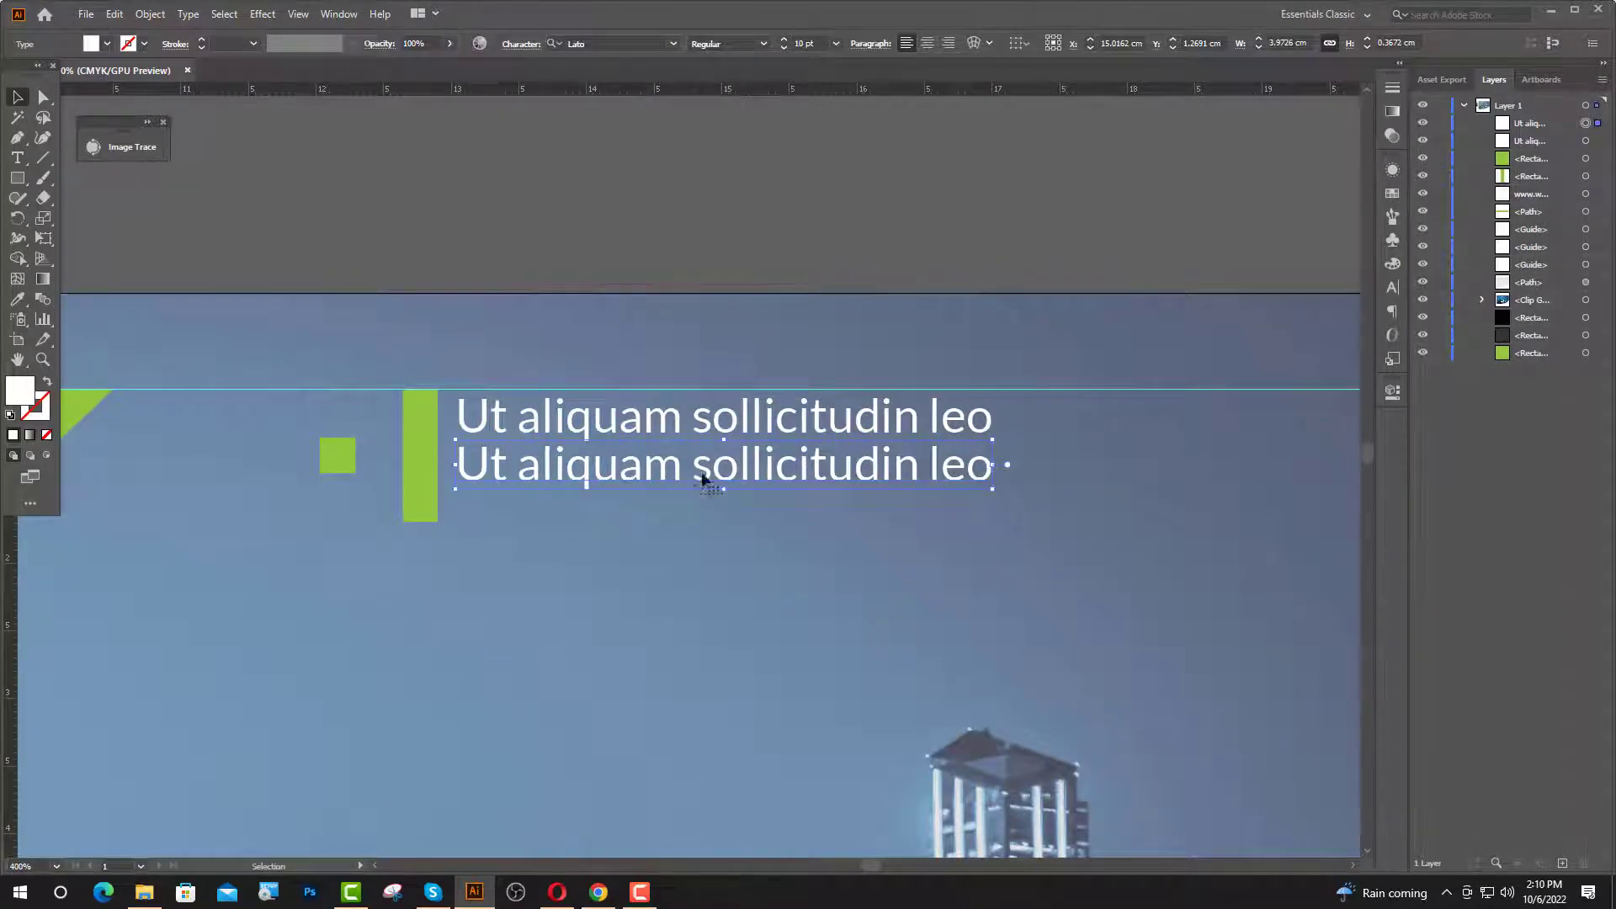
double_click(974, 462)
drag(994, 464, 458, 467)
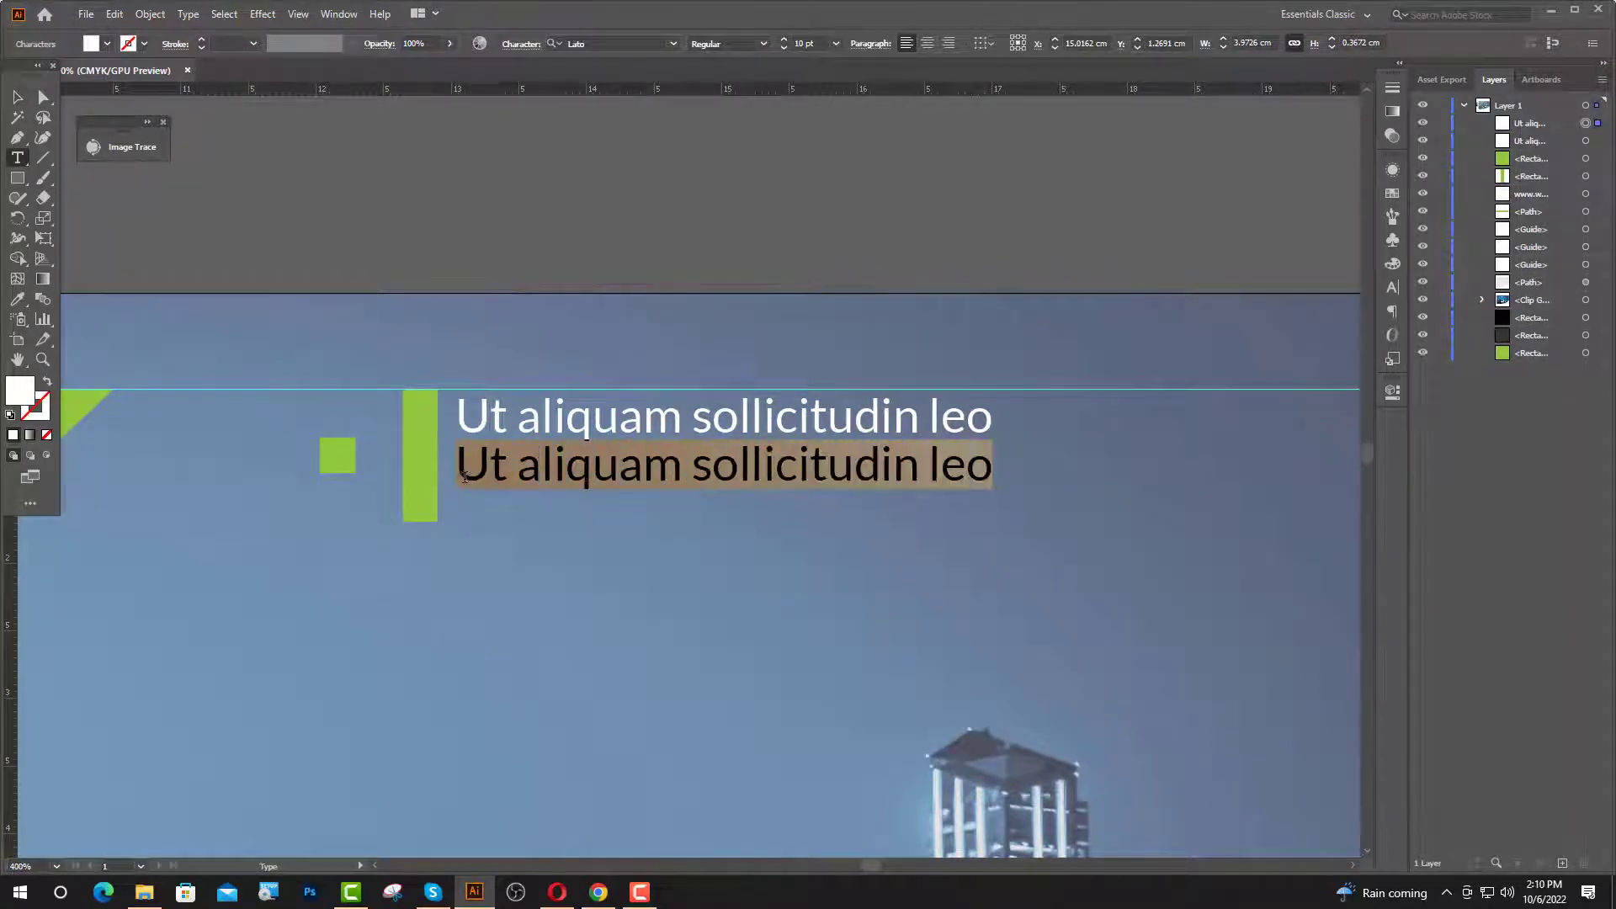
text(Cras laculis ultri)
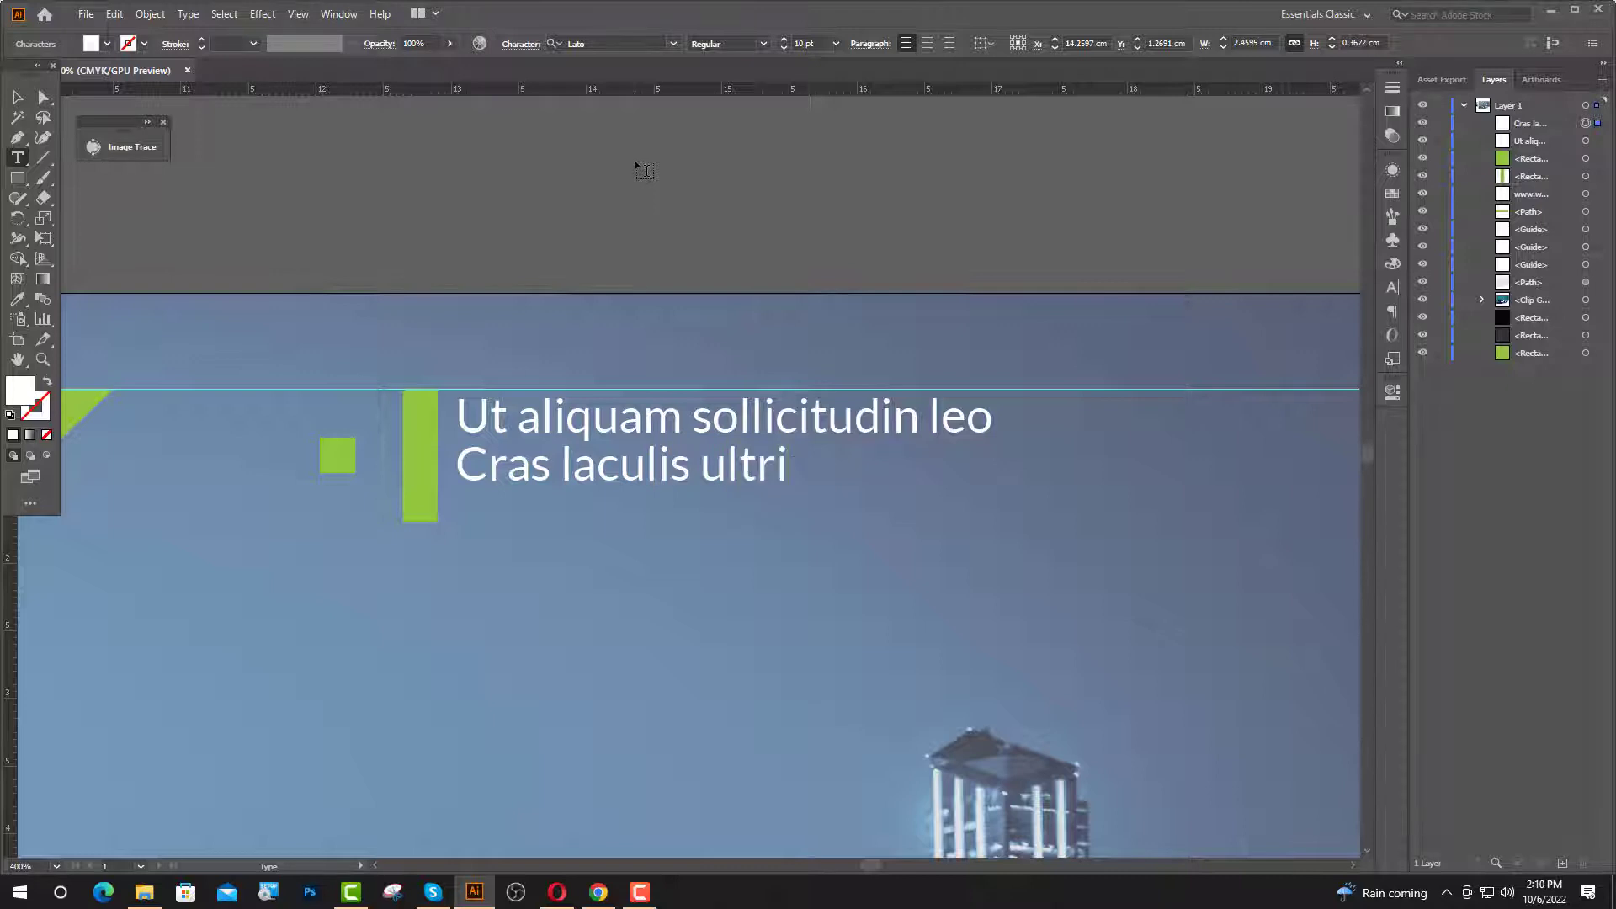
text(cies nu)
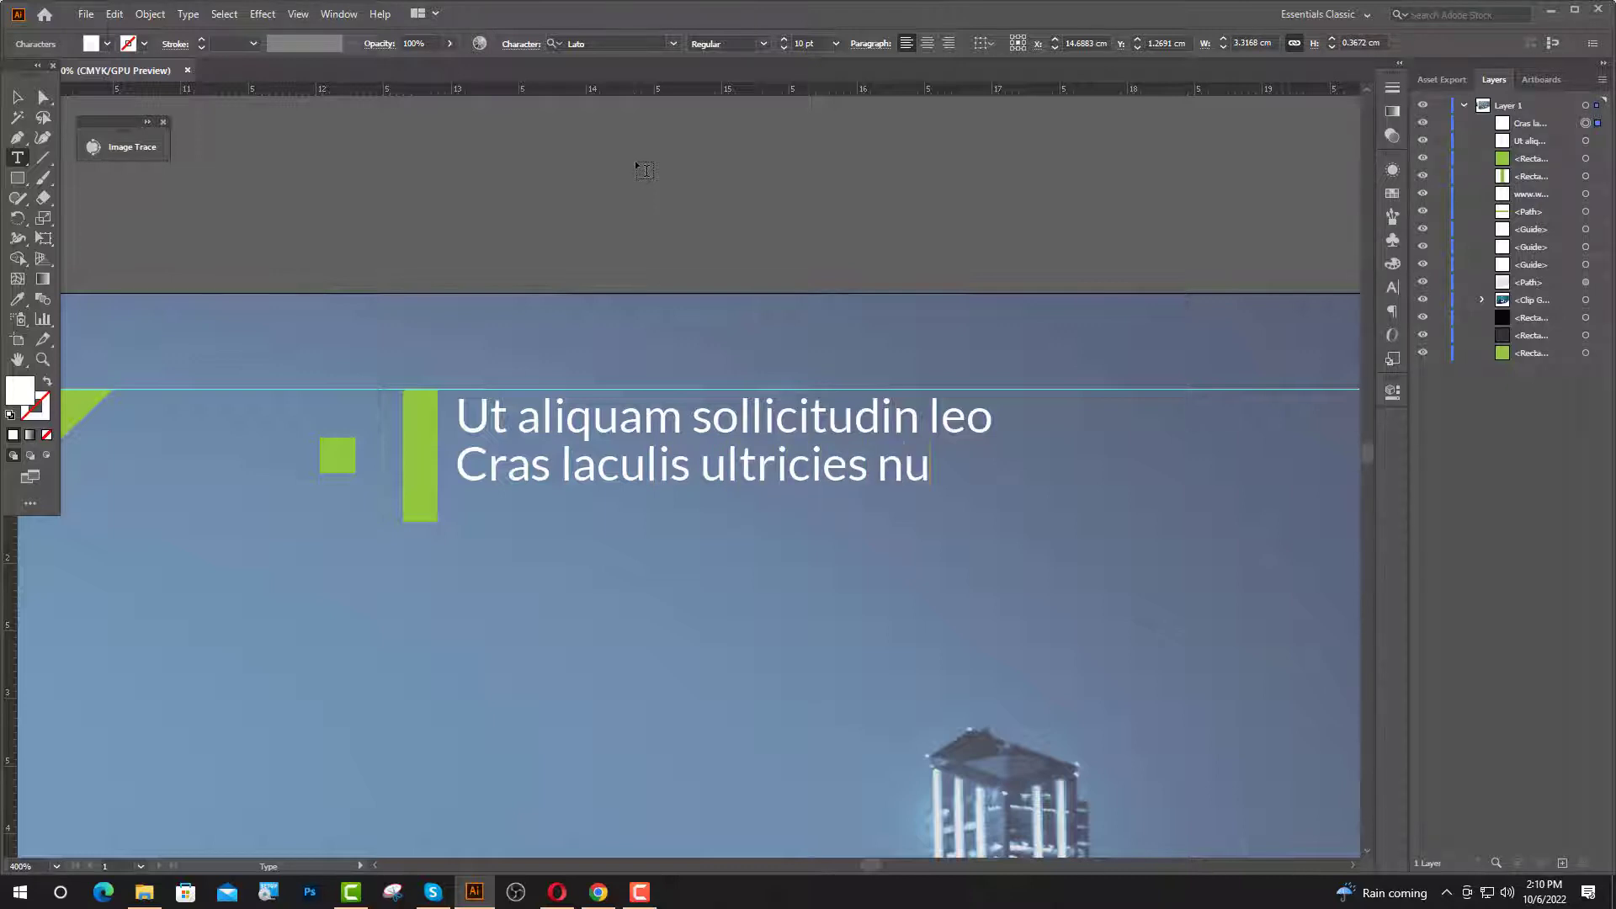
text(lla.)
key(Escape)
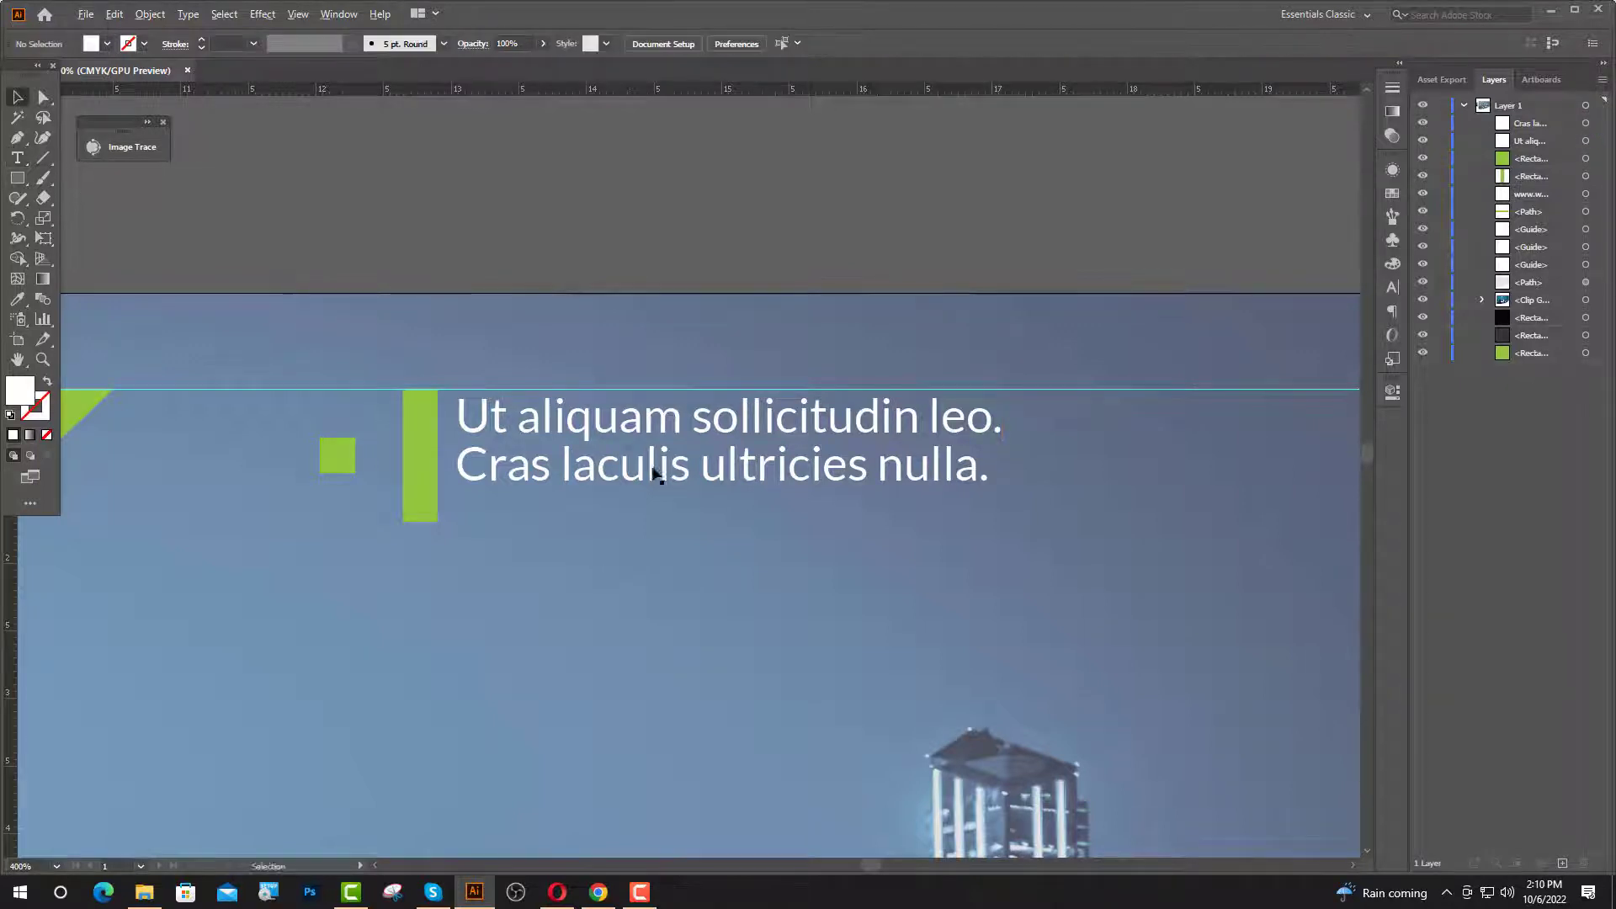
- Add a third matching text line below the second, reading "Cras ornare tristique elit."
drag(656, 469, 1031, 530)
double_click(808, 520)
text(o)
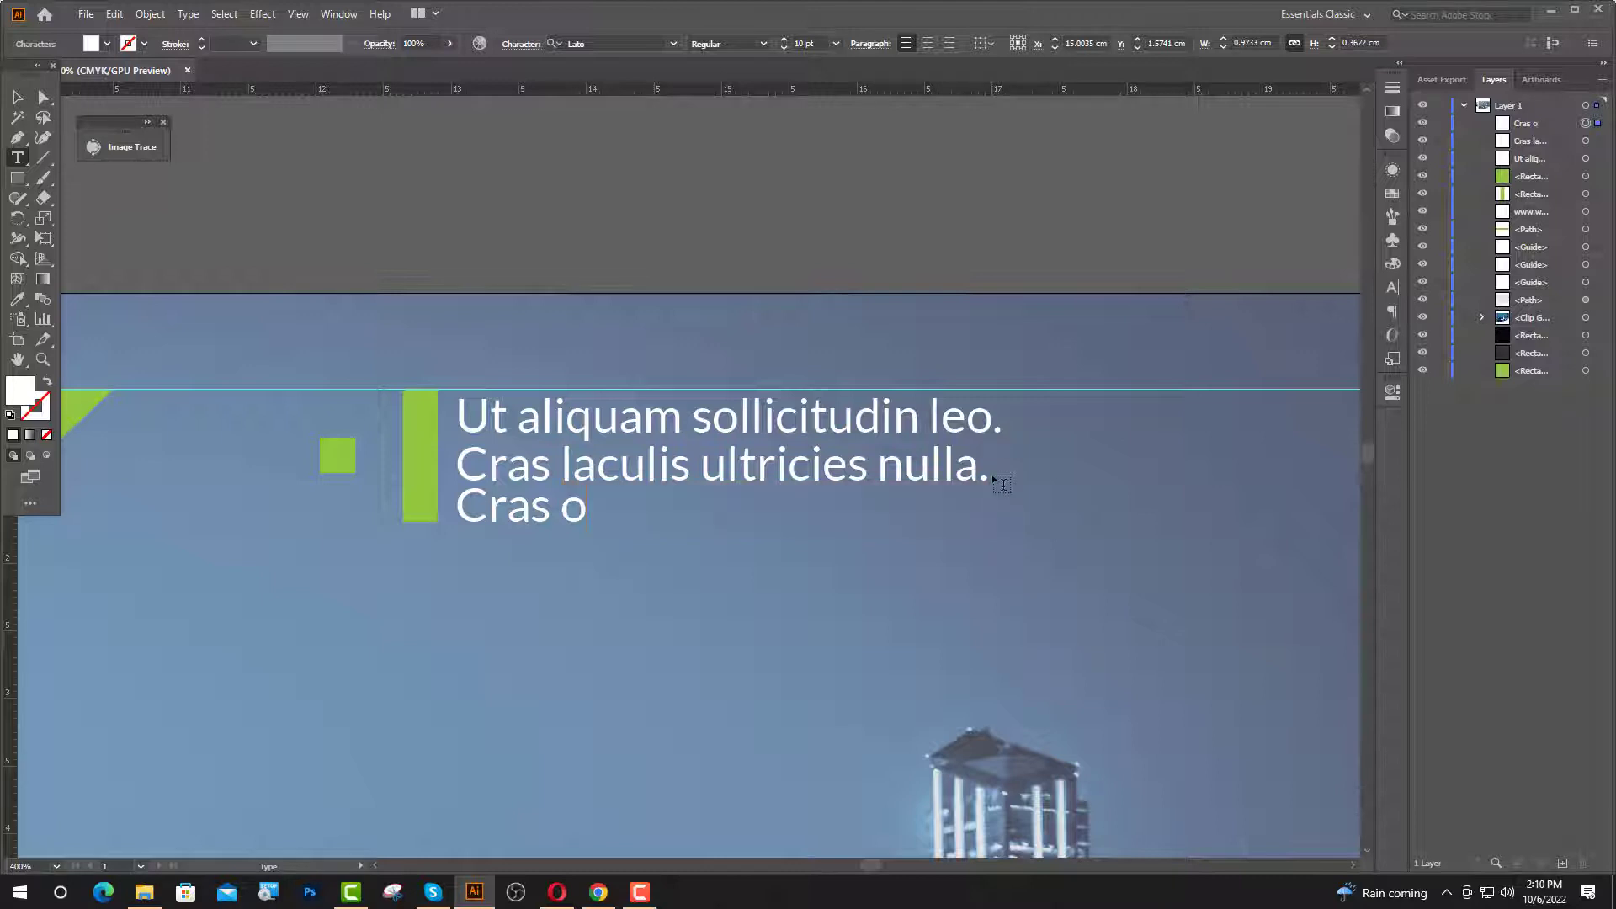
text(rnare t)
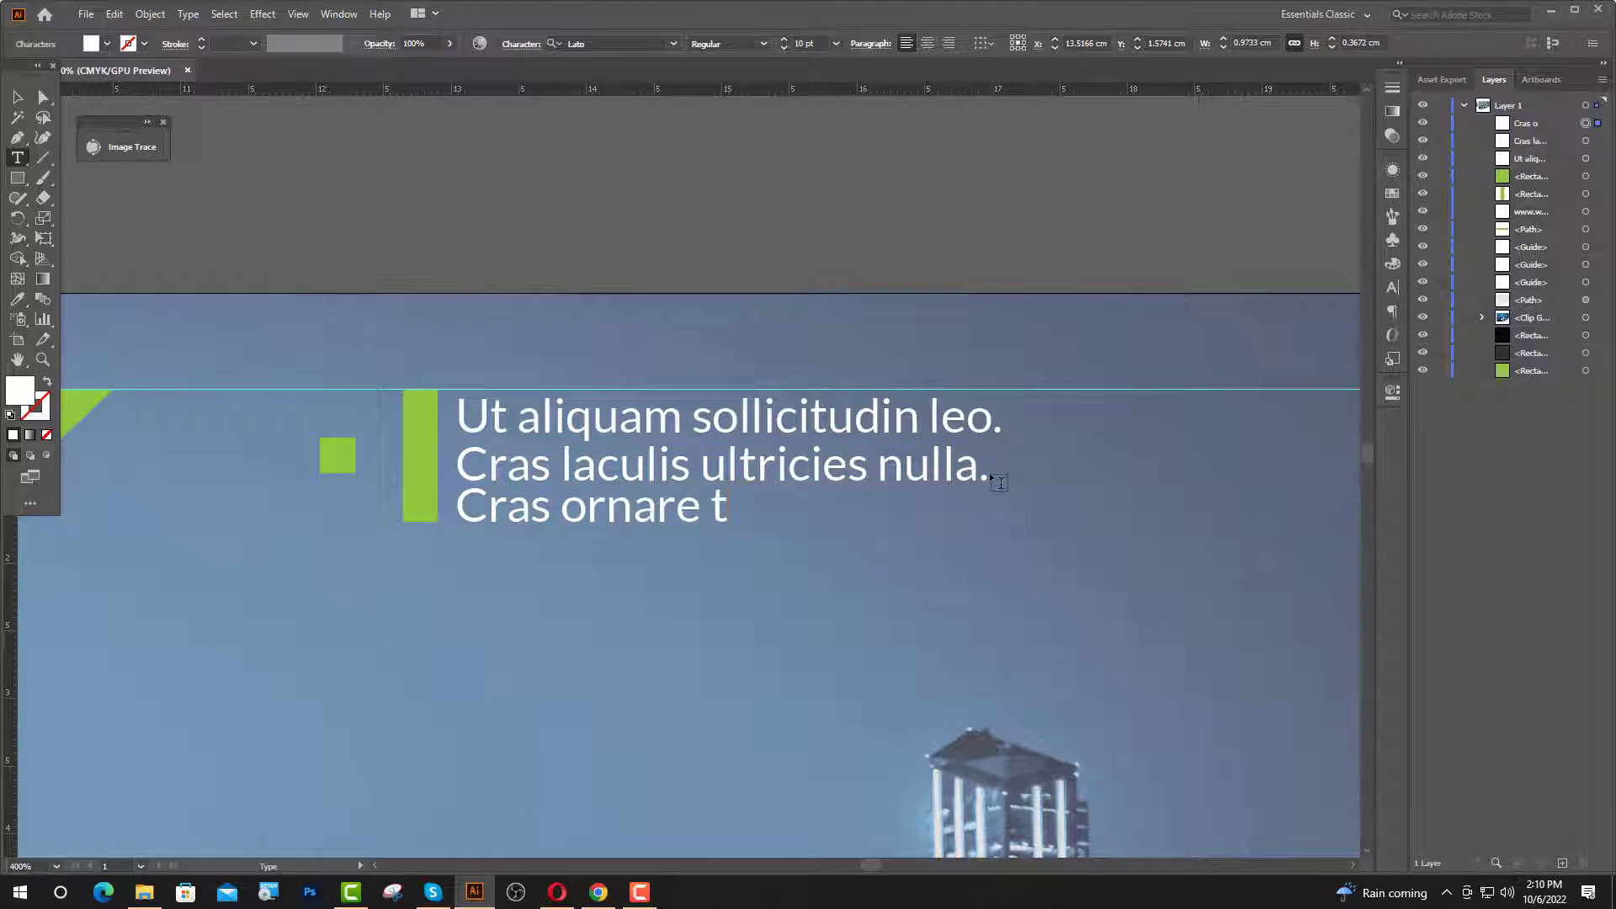
text(ristiq)
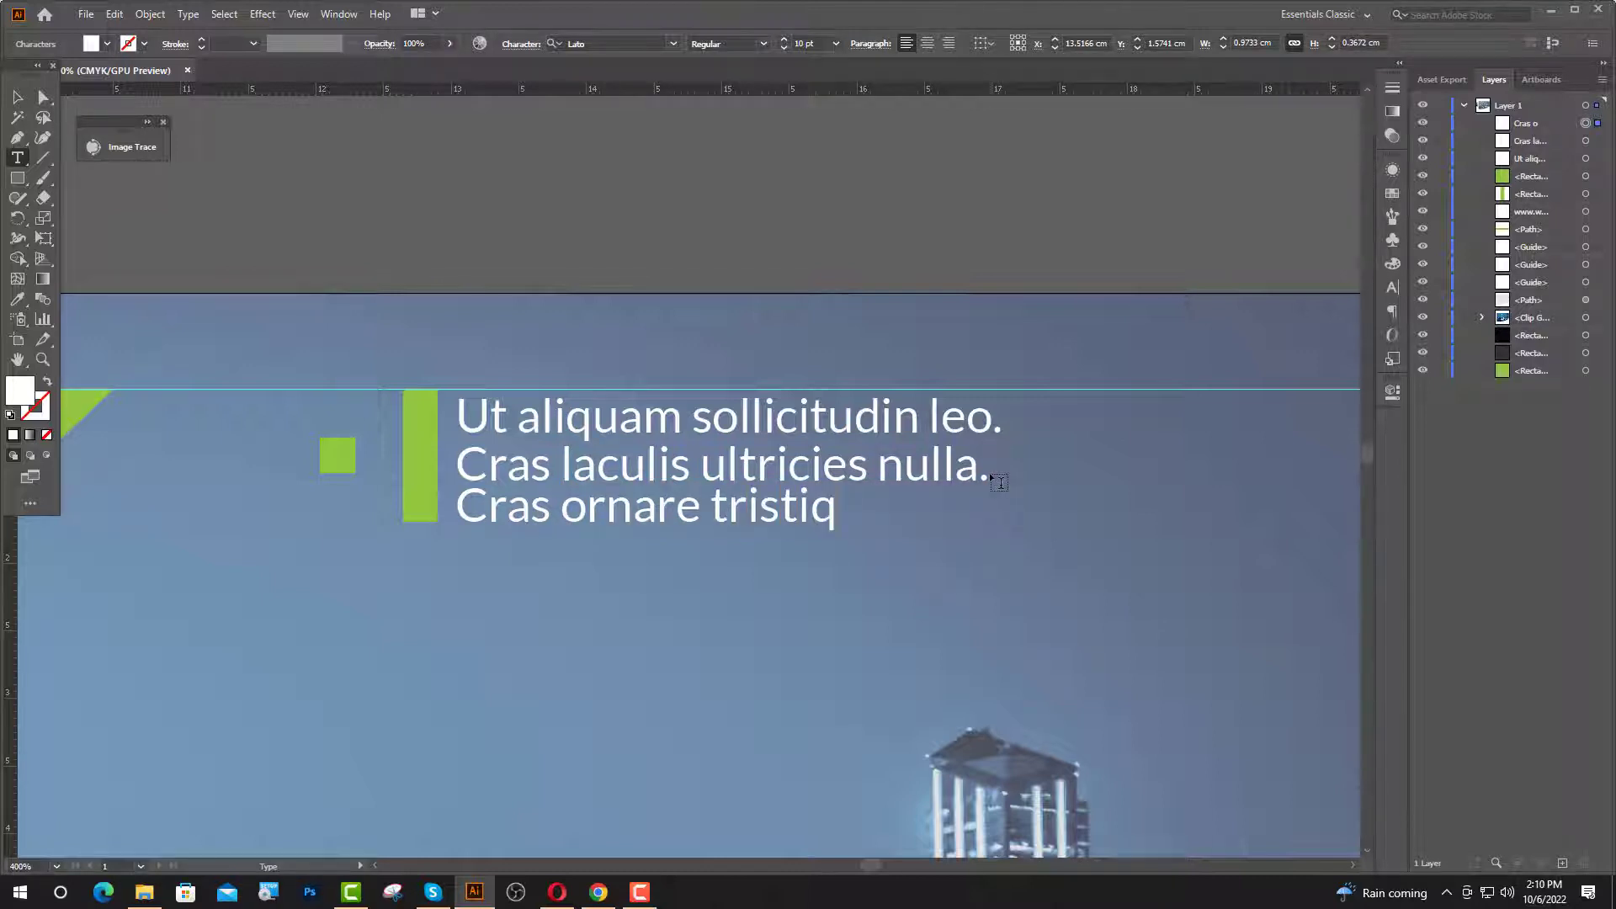
text(ue elit.)
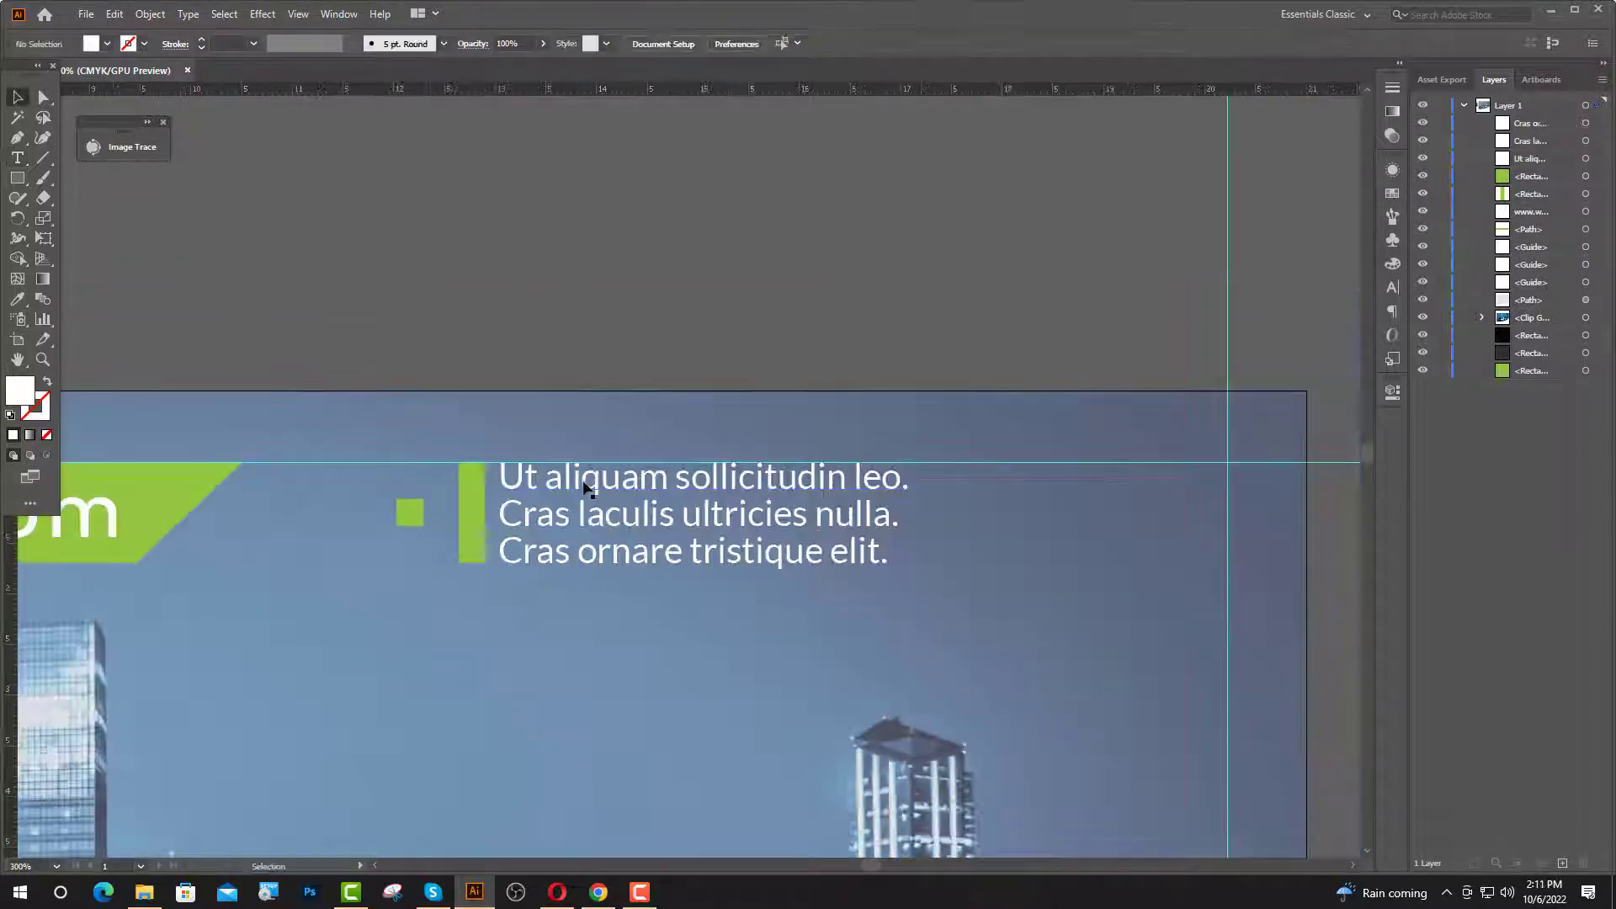
- Shift the three text lines, the narrow green bar and the small square together to the right, near the page's right margin guide
click(586, 487)
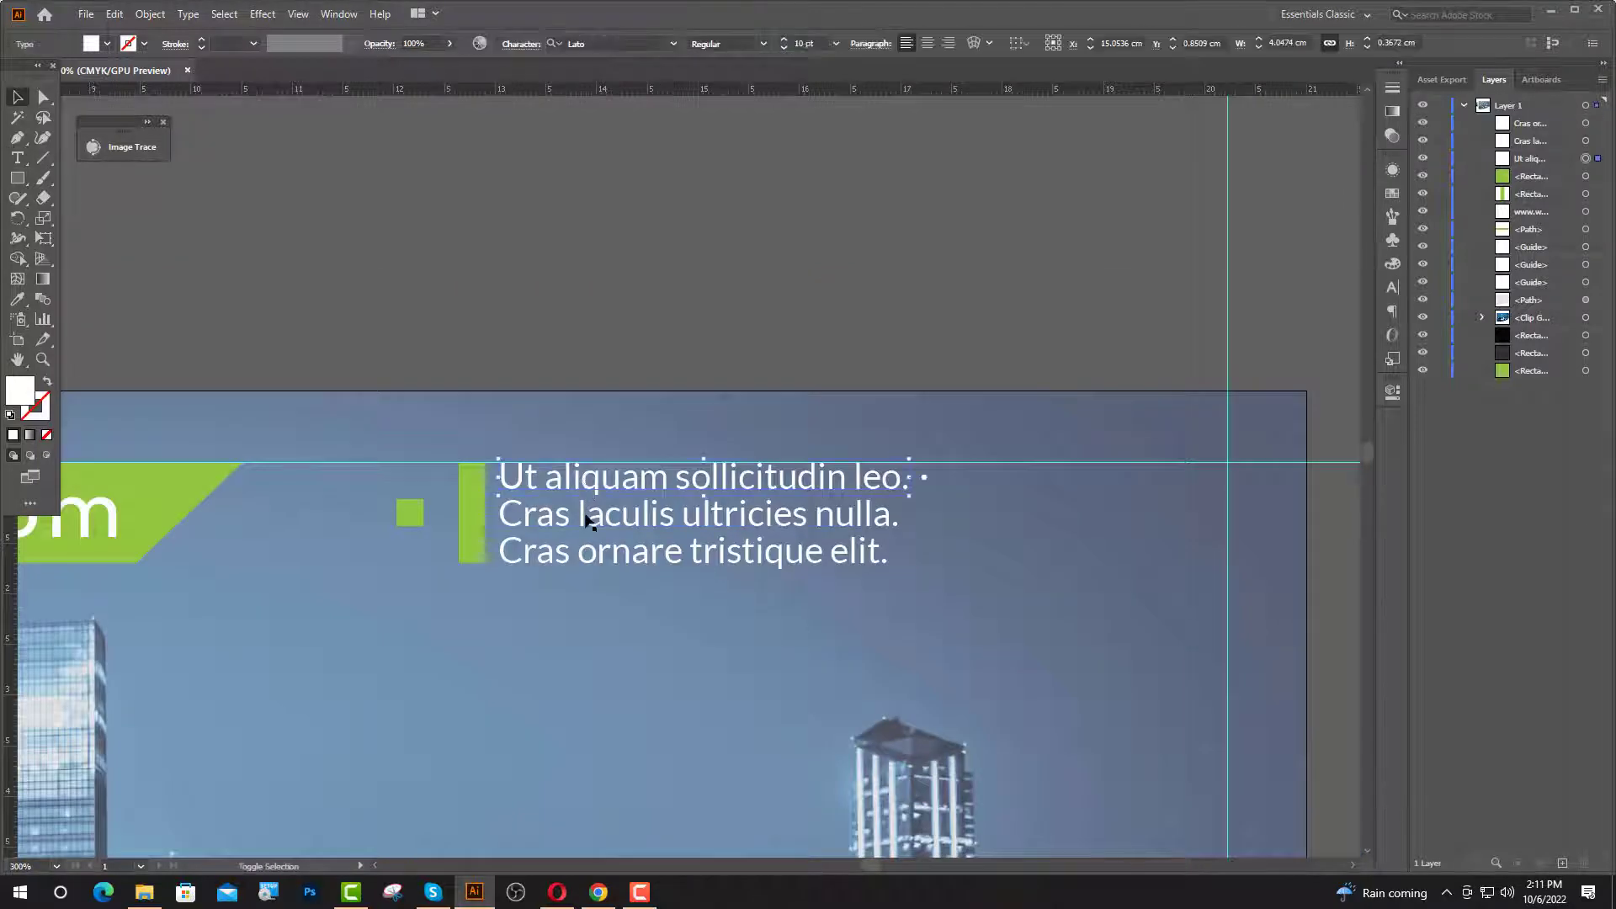
shift+click(585, 515)
shift+click(411, 516)
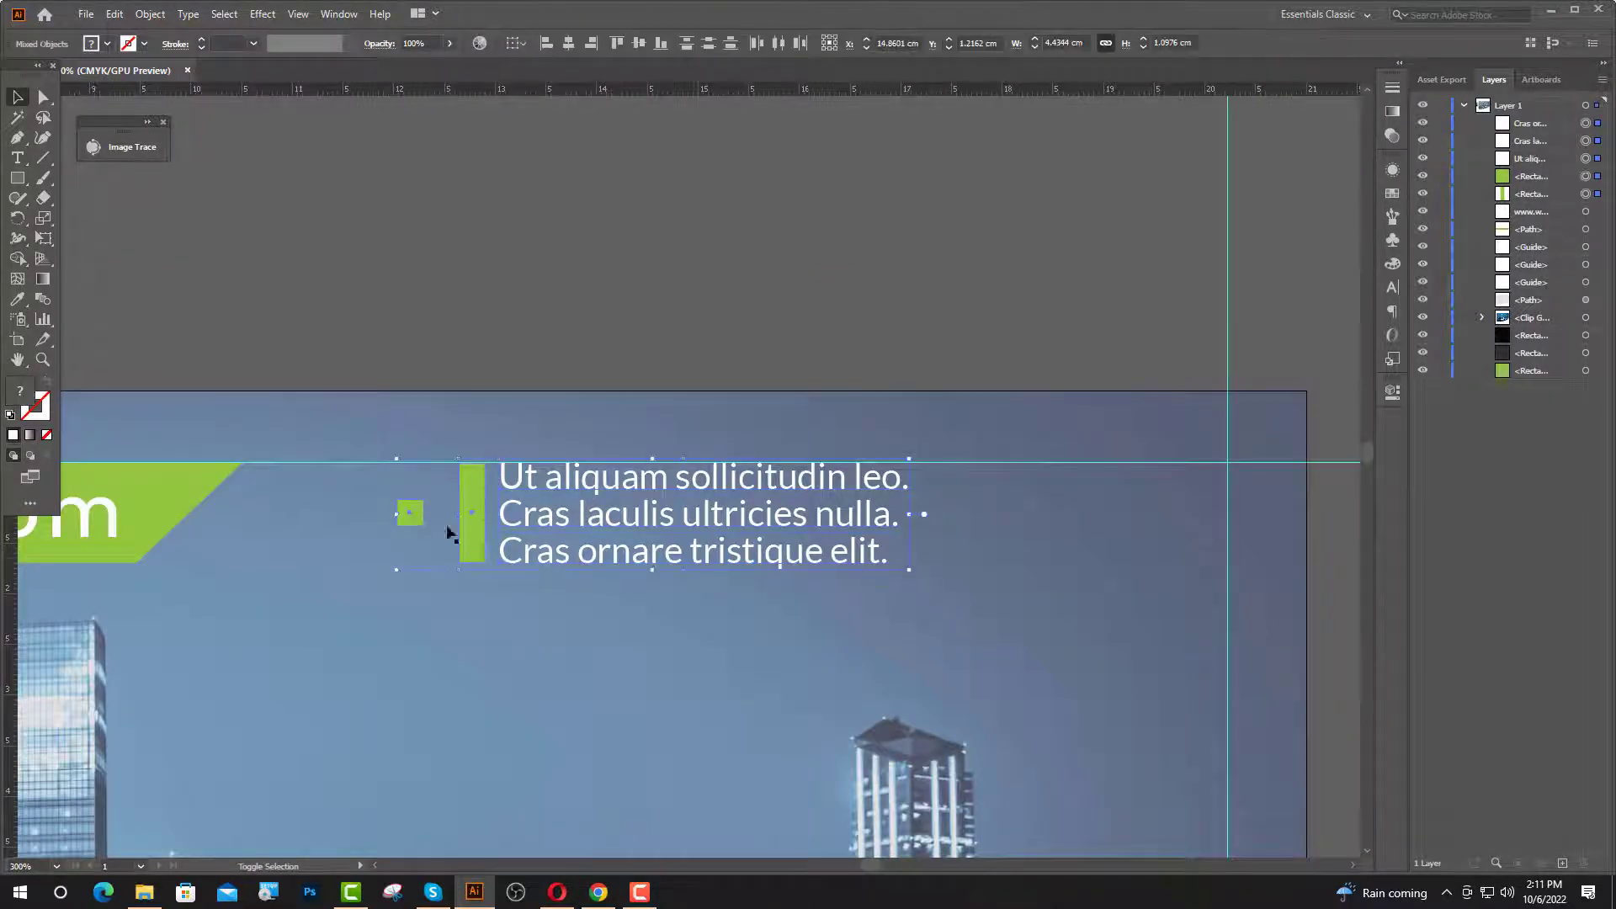
shift+click(468, 539)
key(Right)
key(Right)
key(Right)
key(Right)
key(Right)
key(Right)
key(Right)
key(Right)
key(Right)
key(Right)
key(Right)
key(Right)
key(Right)
key(Right)
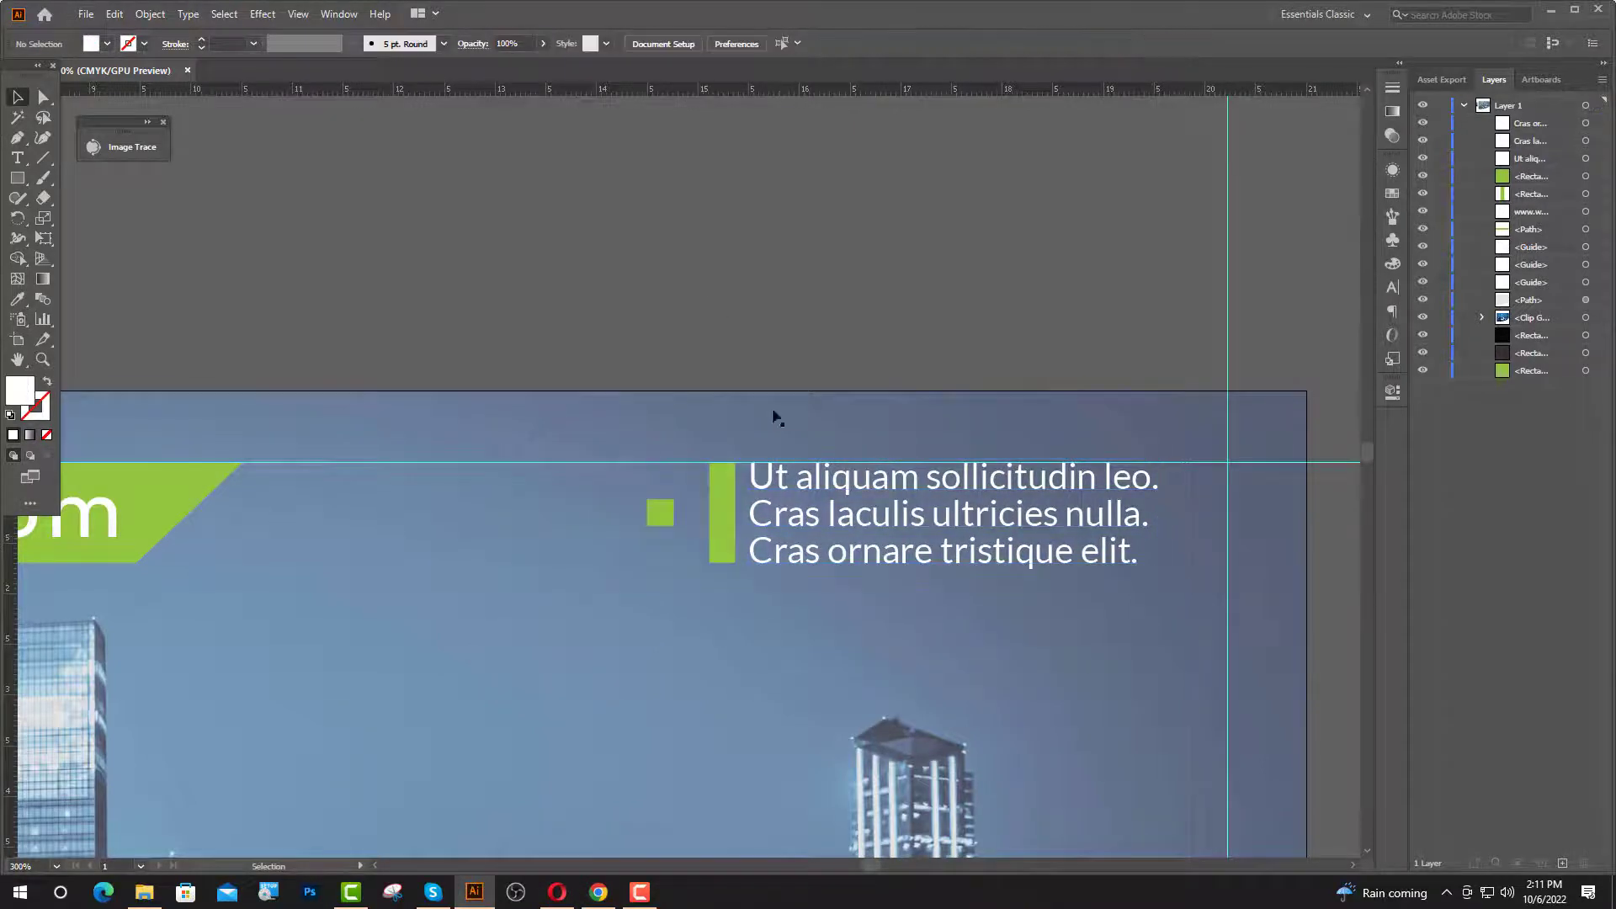
- Delete the translucent 40% overlay shape covering the city photo
scroll(800, 404, down, 3)
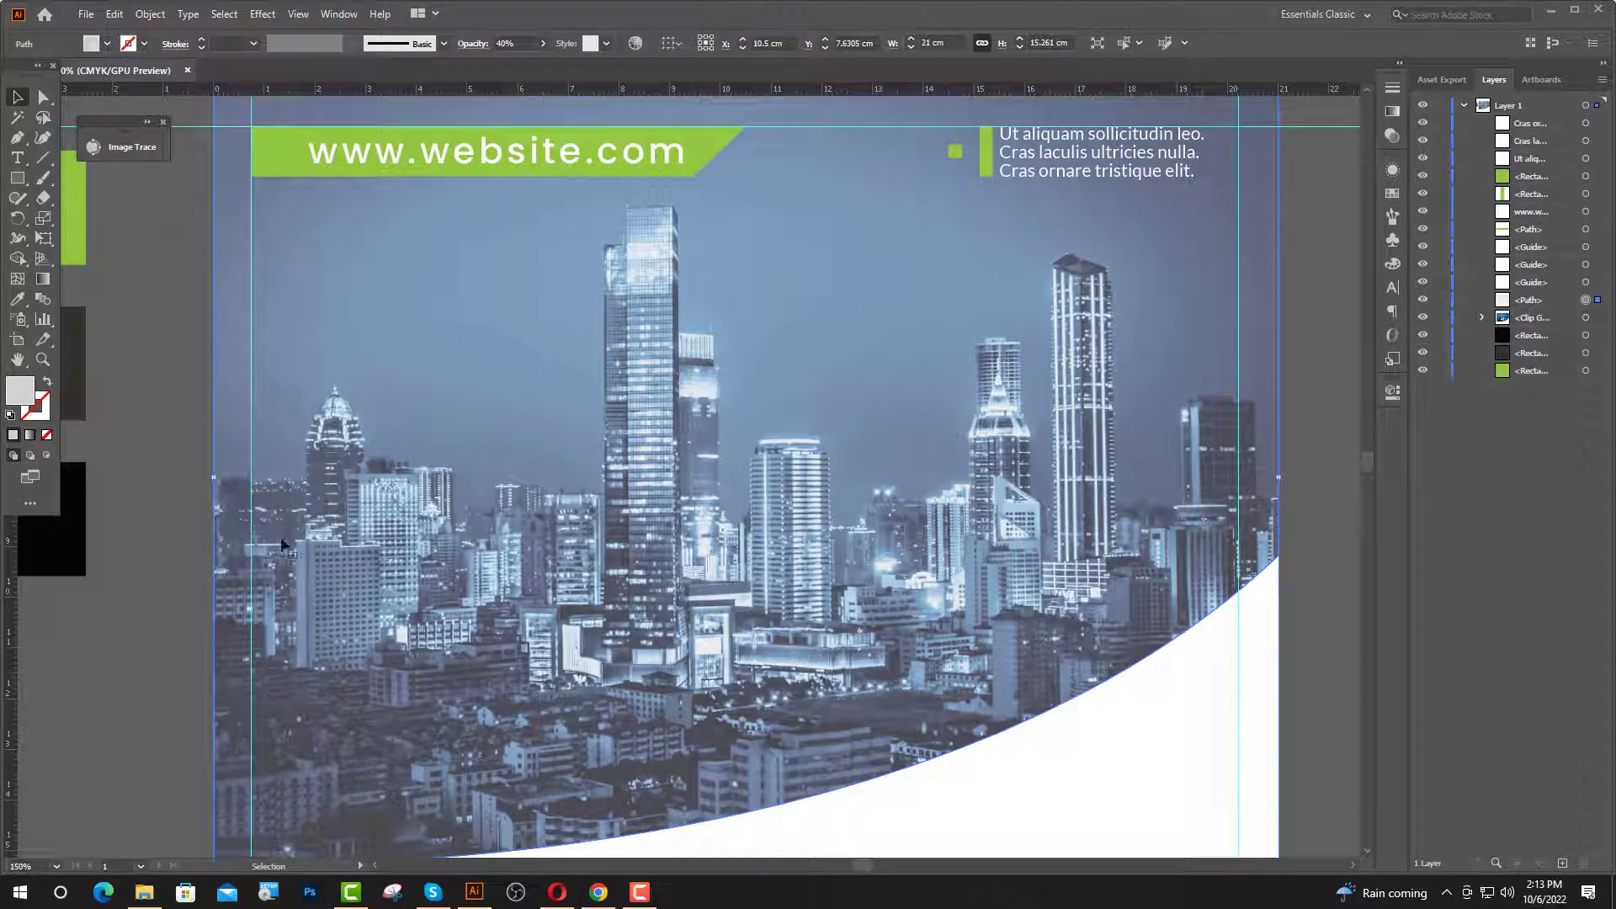
key(Delete)
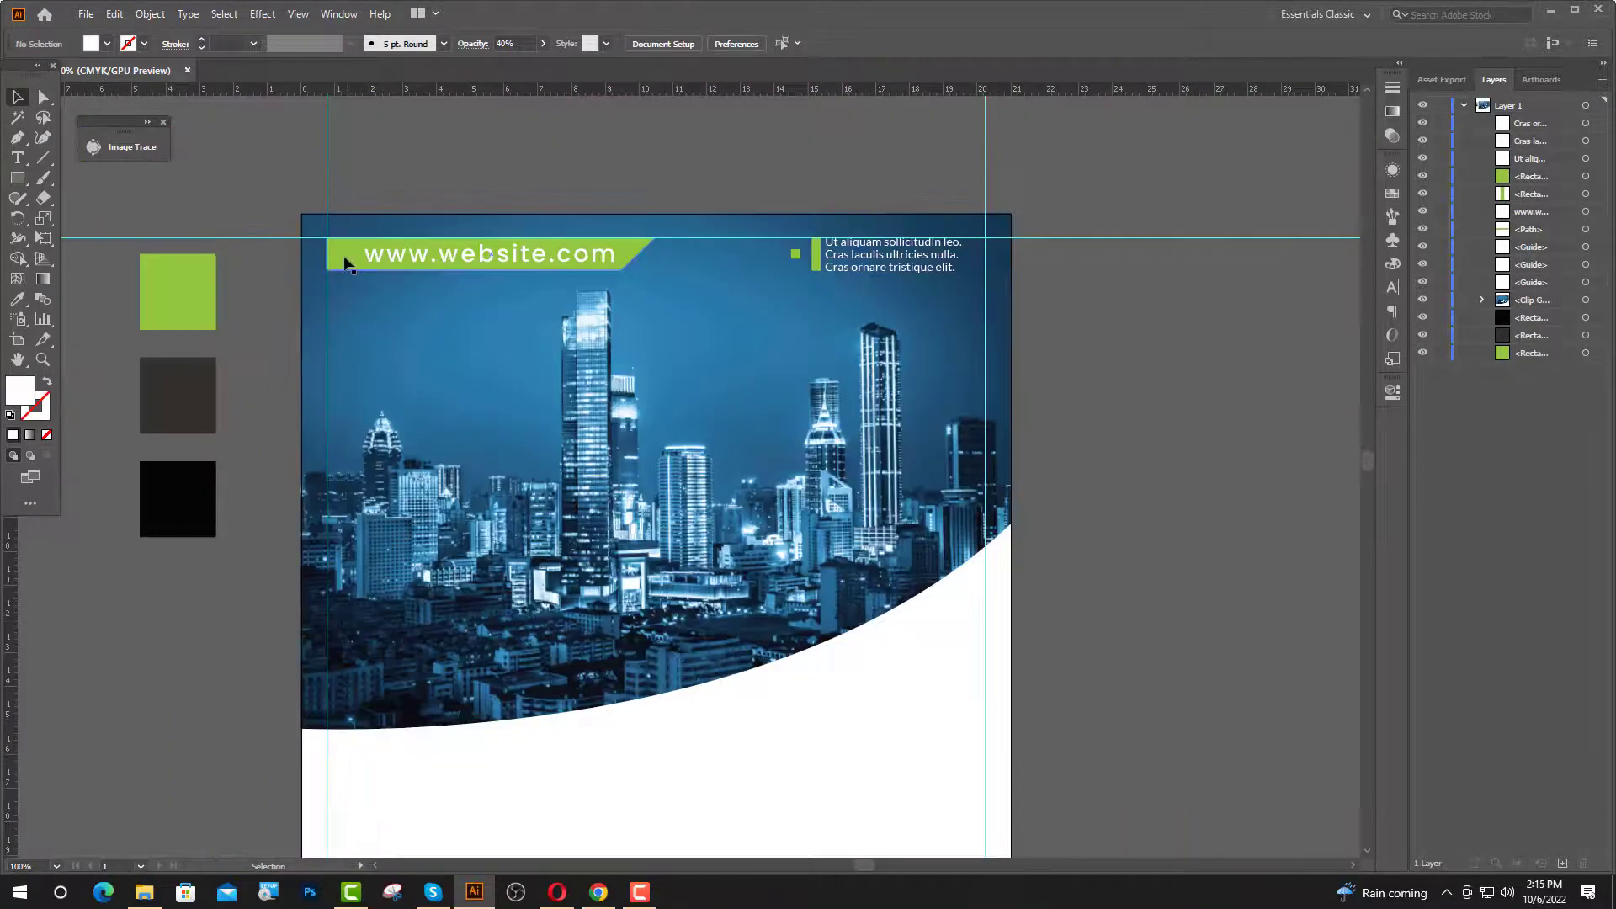
- Duplicate the slanted green banner shape below the website banner and narrow the copy to about 7.7 cm
click(347, 263)
drag(345, 257, 346, 407)
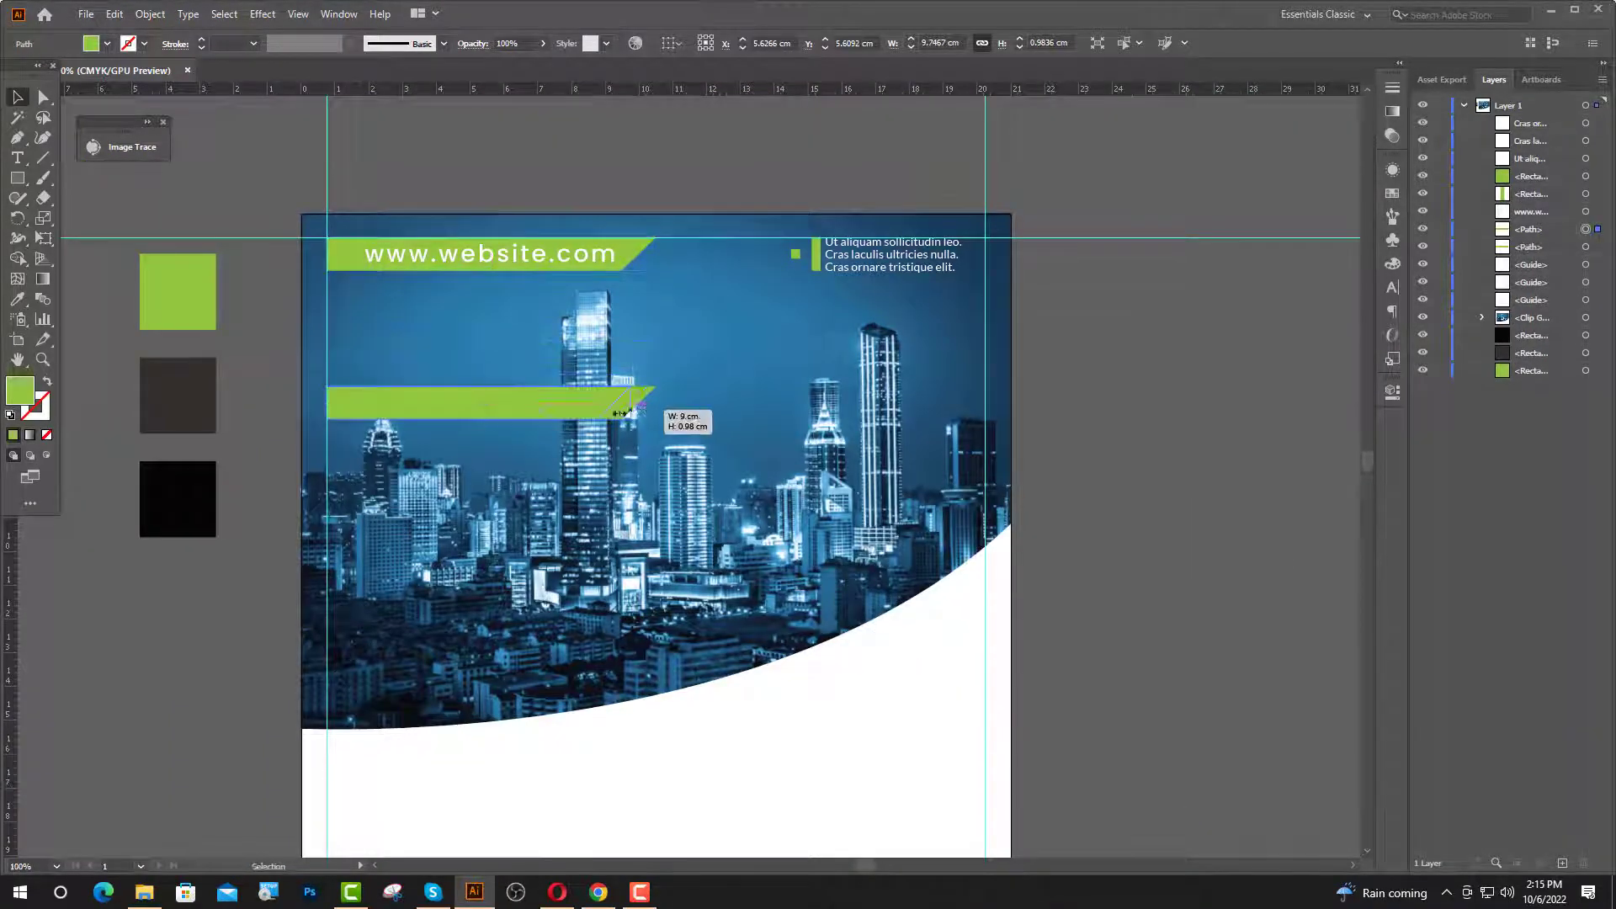
drag(656, 403, 601, 409)
key(ctrl+shift+a)
scroll(539, 407, up, 2)
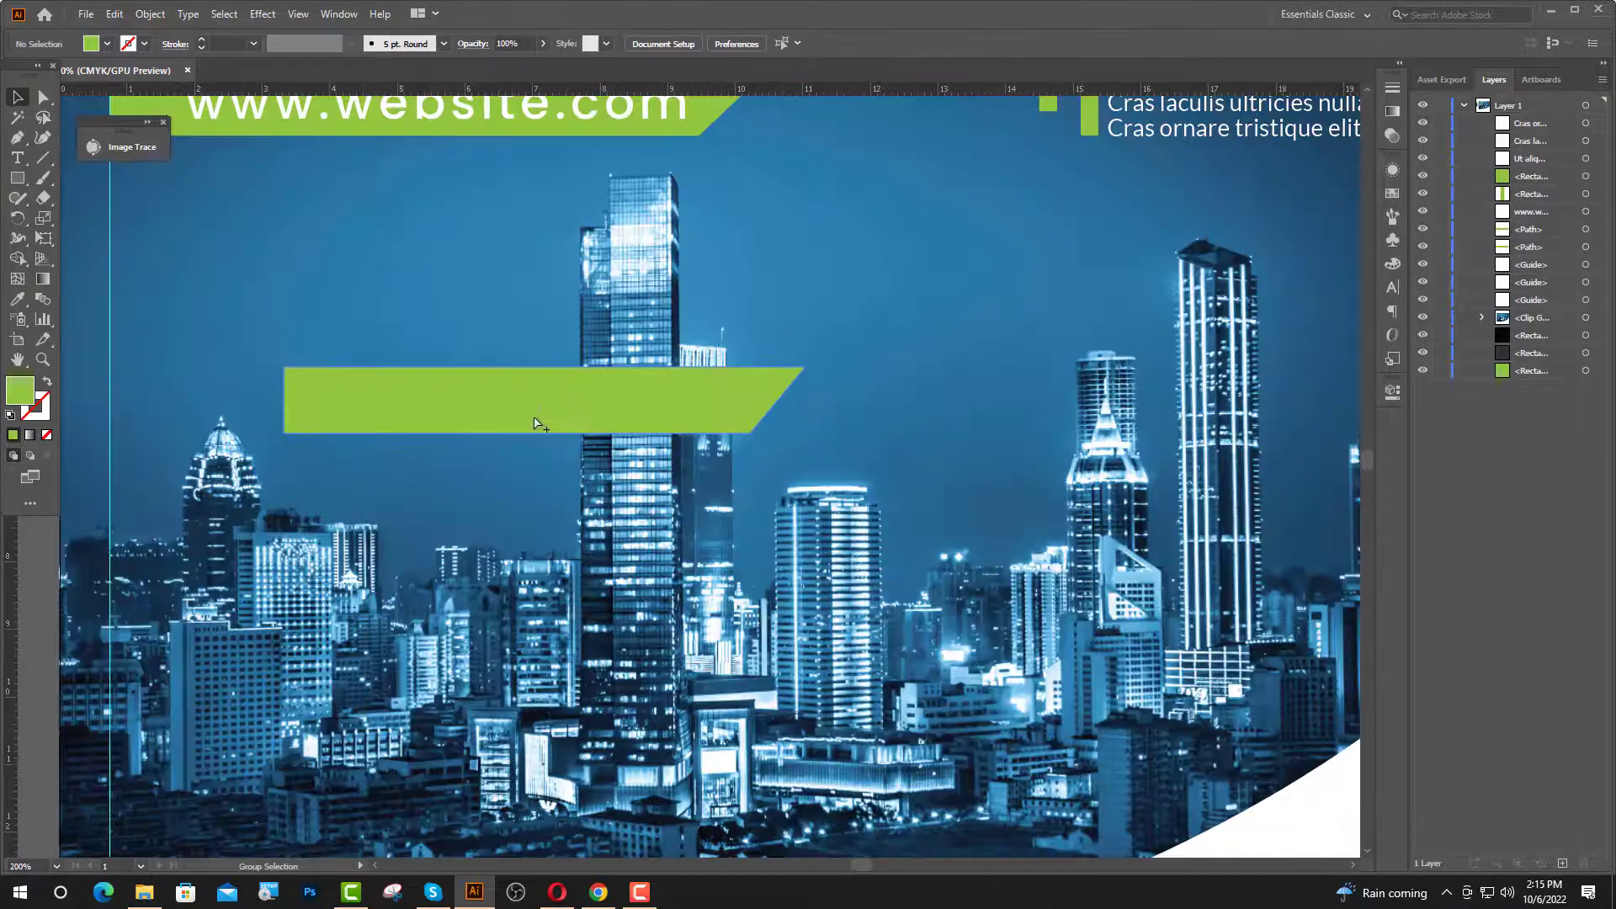
- Add a placeholder text line on the copied banner and format it as 20 pt Poppins Bold
click(16, 158)
click(378, 394)
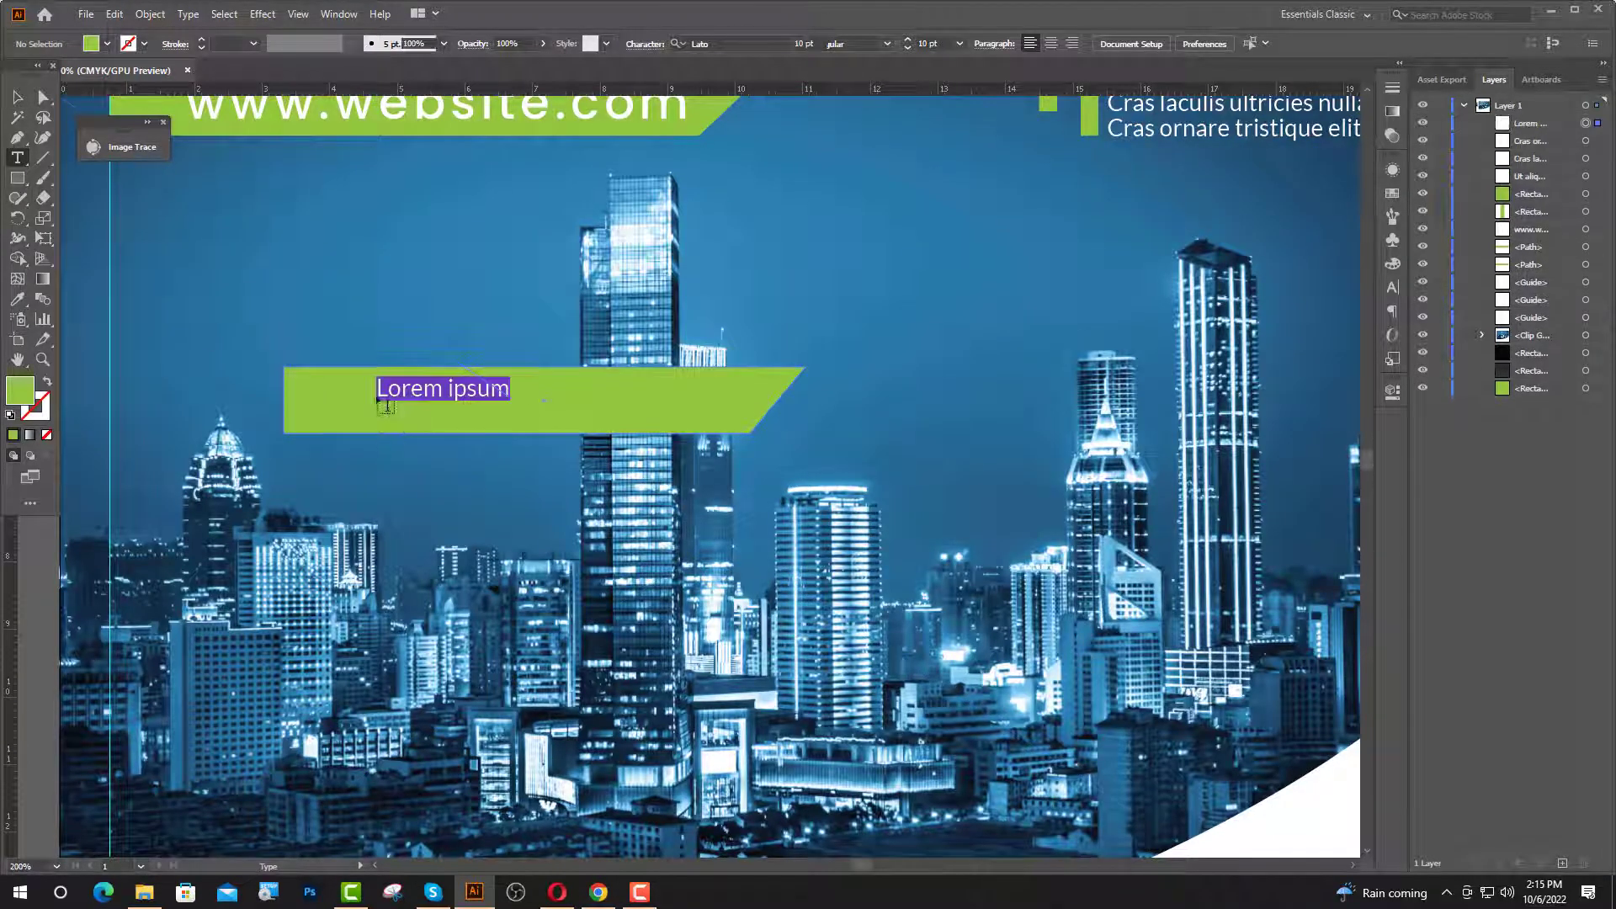
click(625, 42)
text(pop)
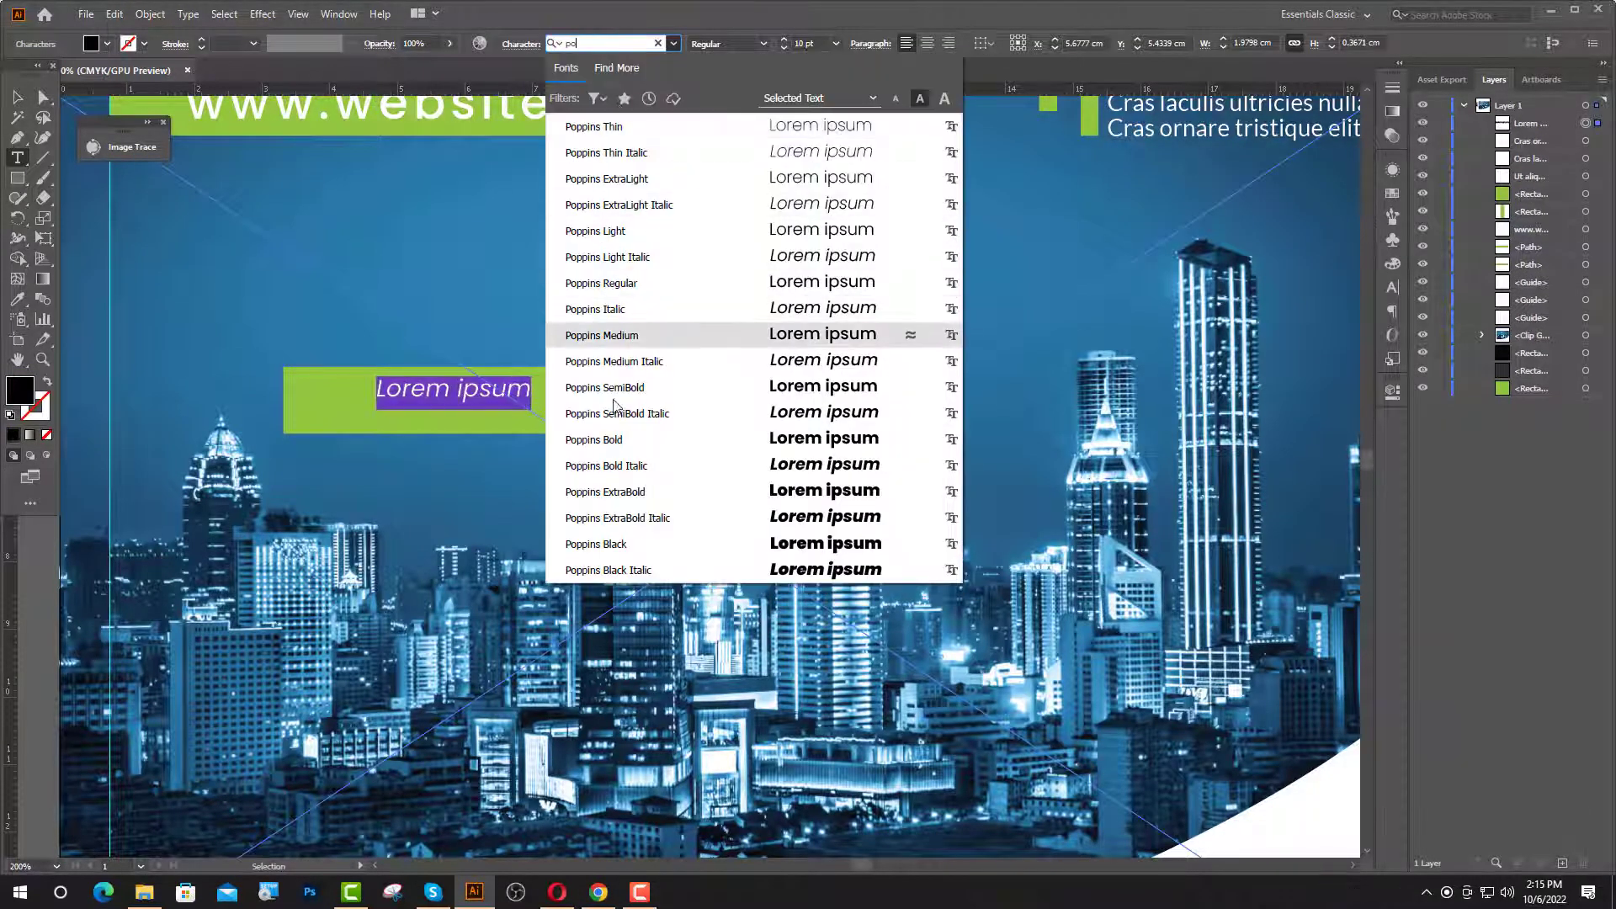
click(624, 442)
click(807, 43)
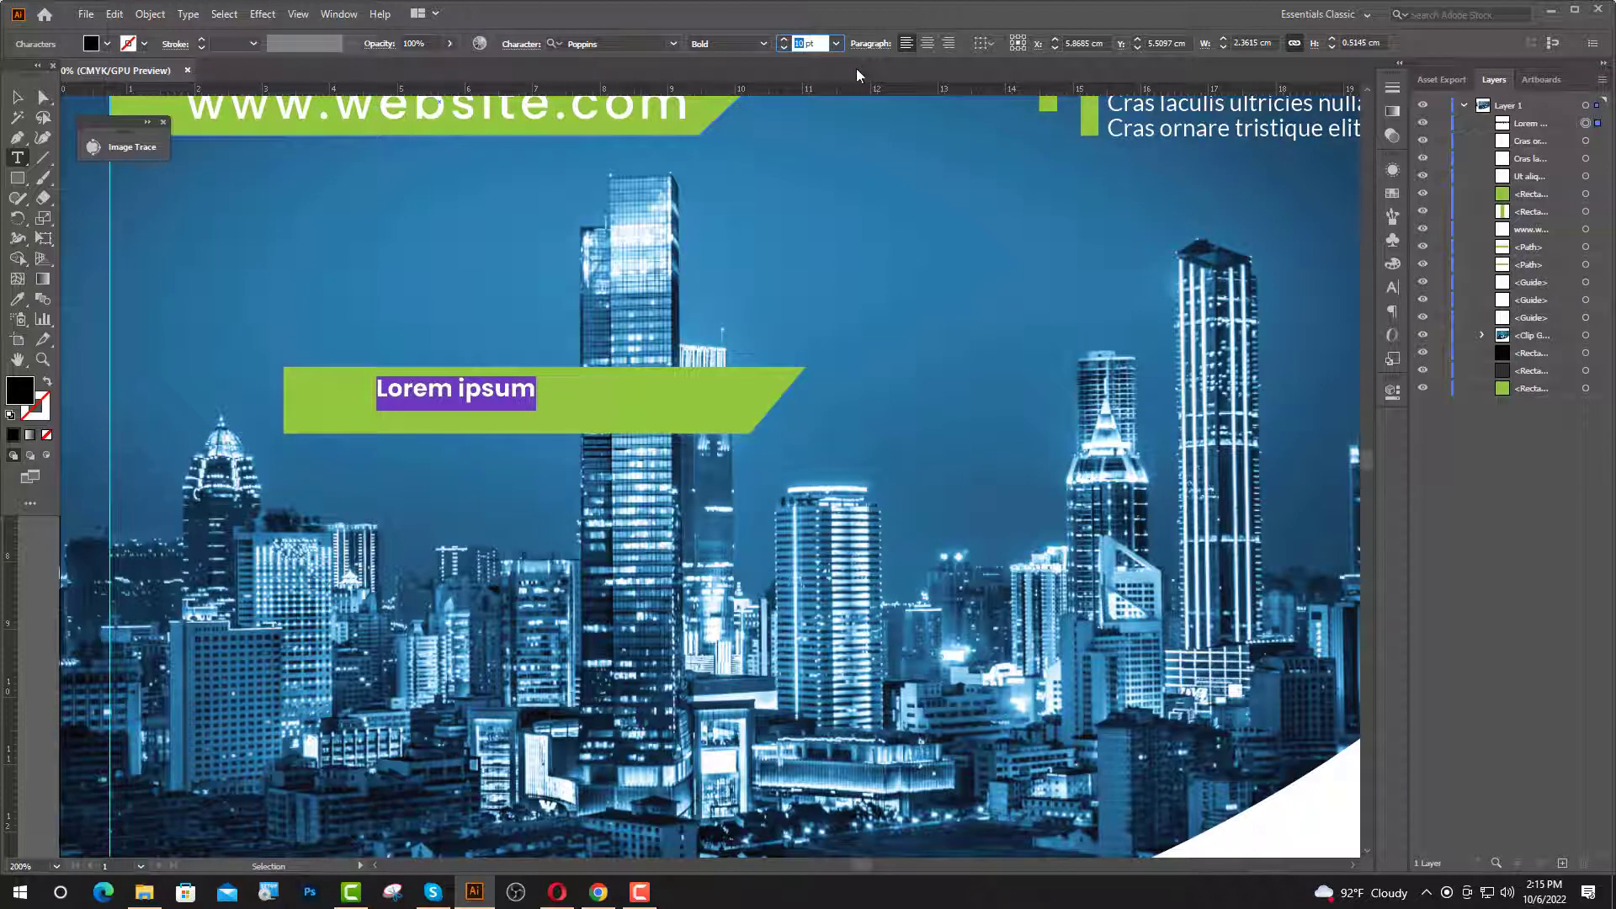
text(20)
key(Return)
- Replace the placeholder on the copied banner with "BUSINESS DESIGN"
text(B)
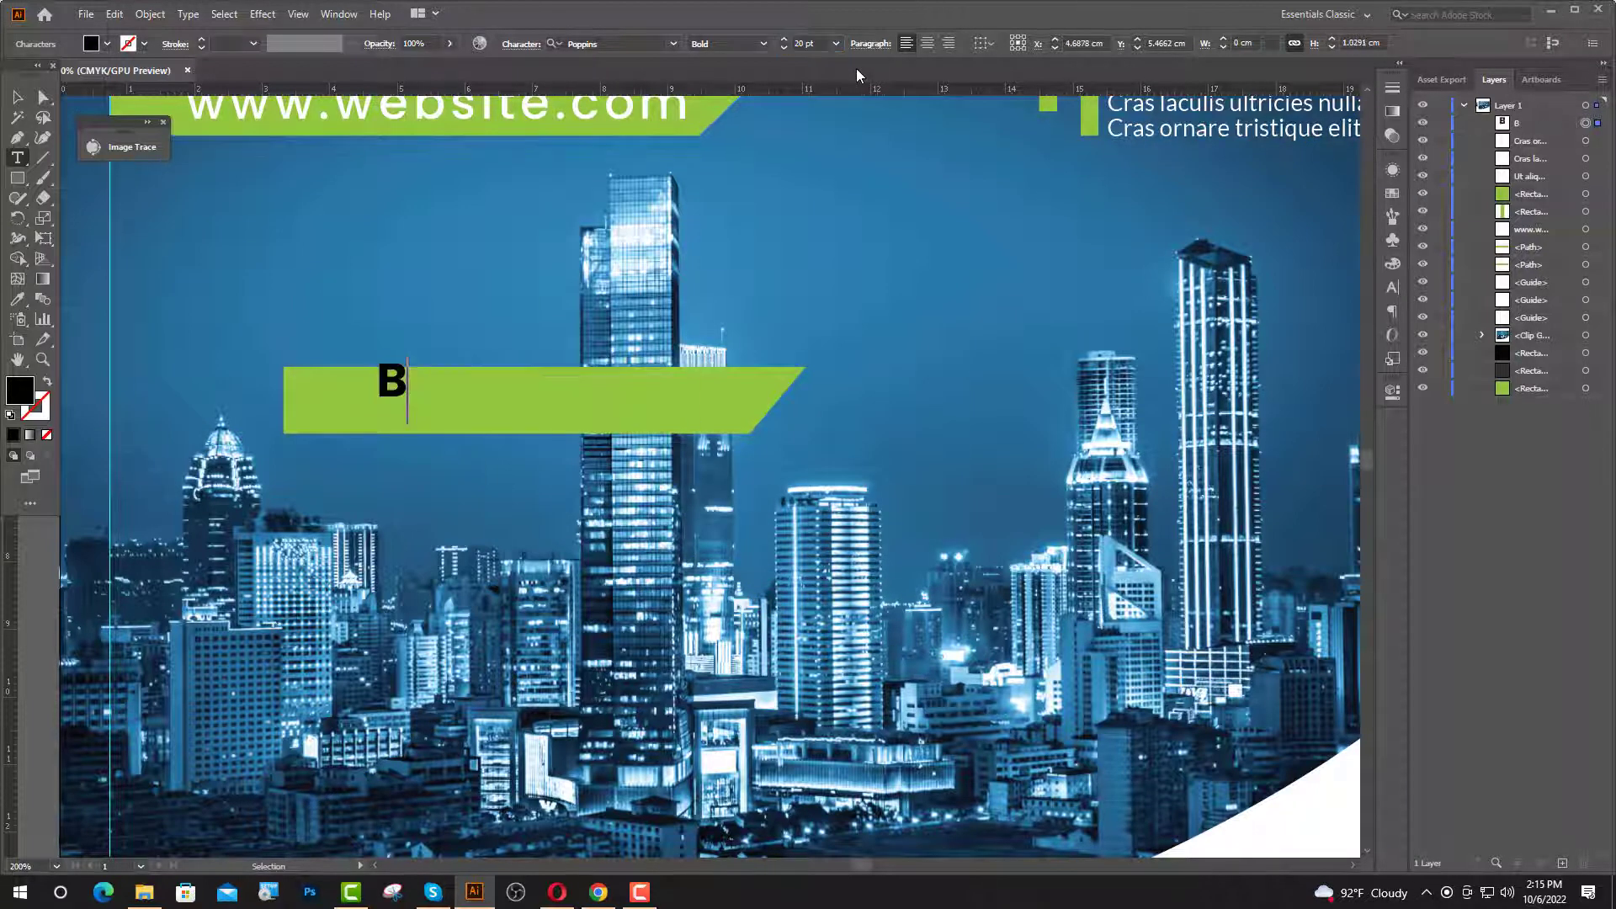
text(USINES)
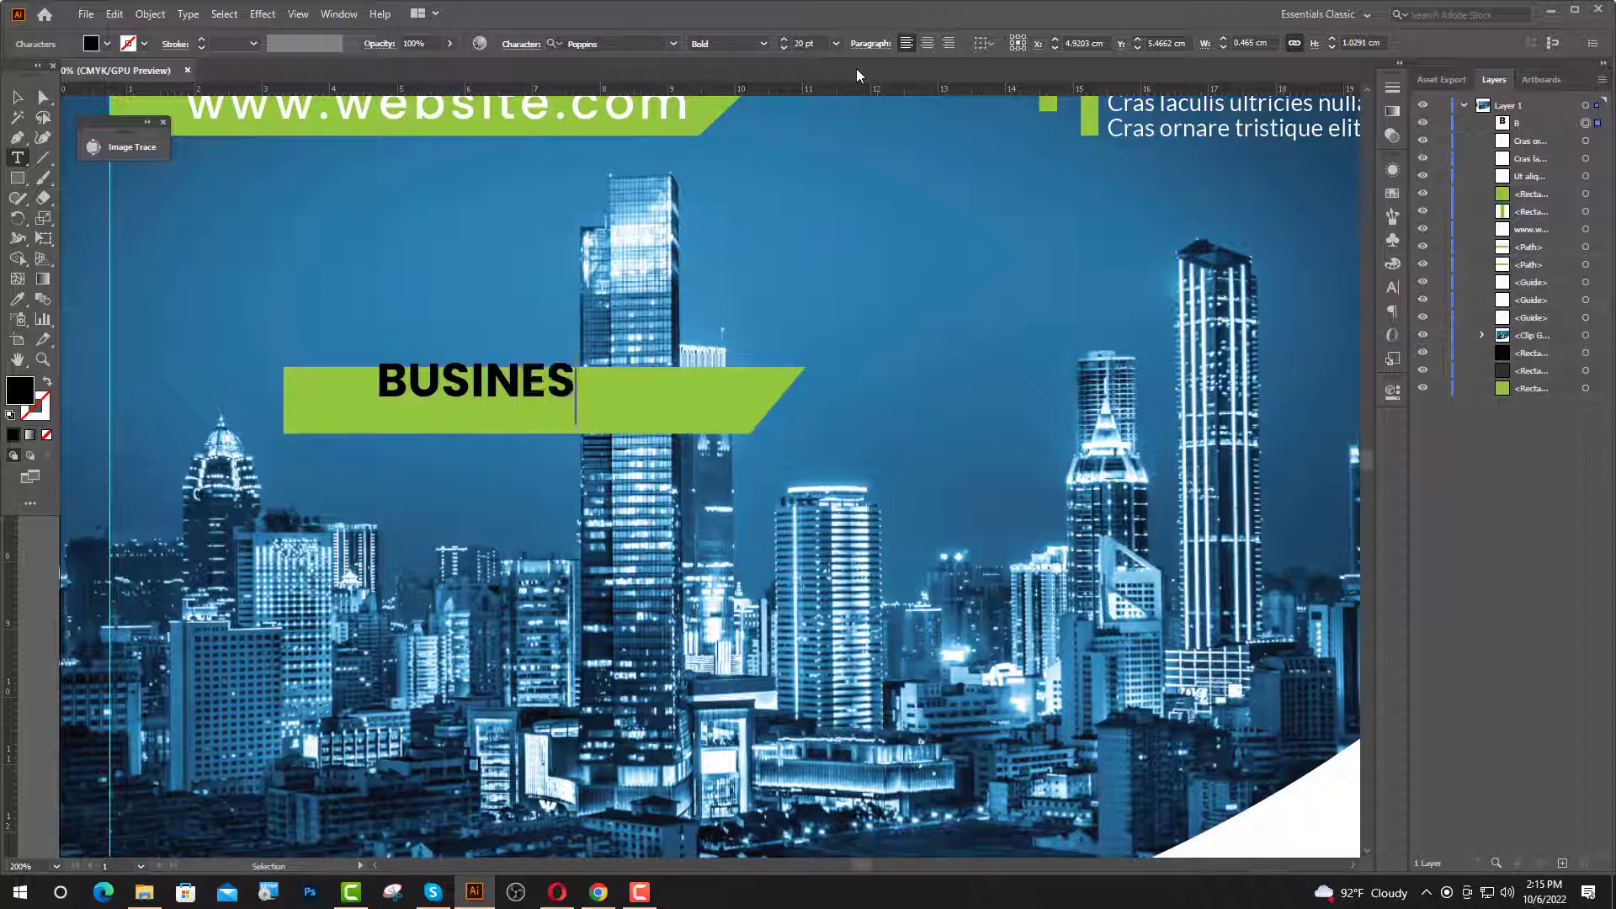
text(S DESIGN)
key(Escape)
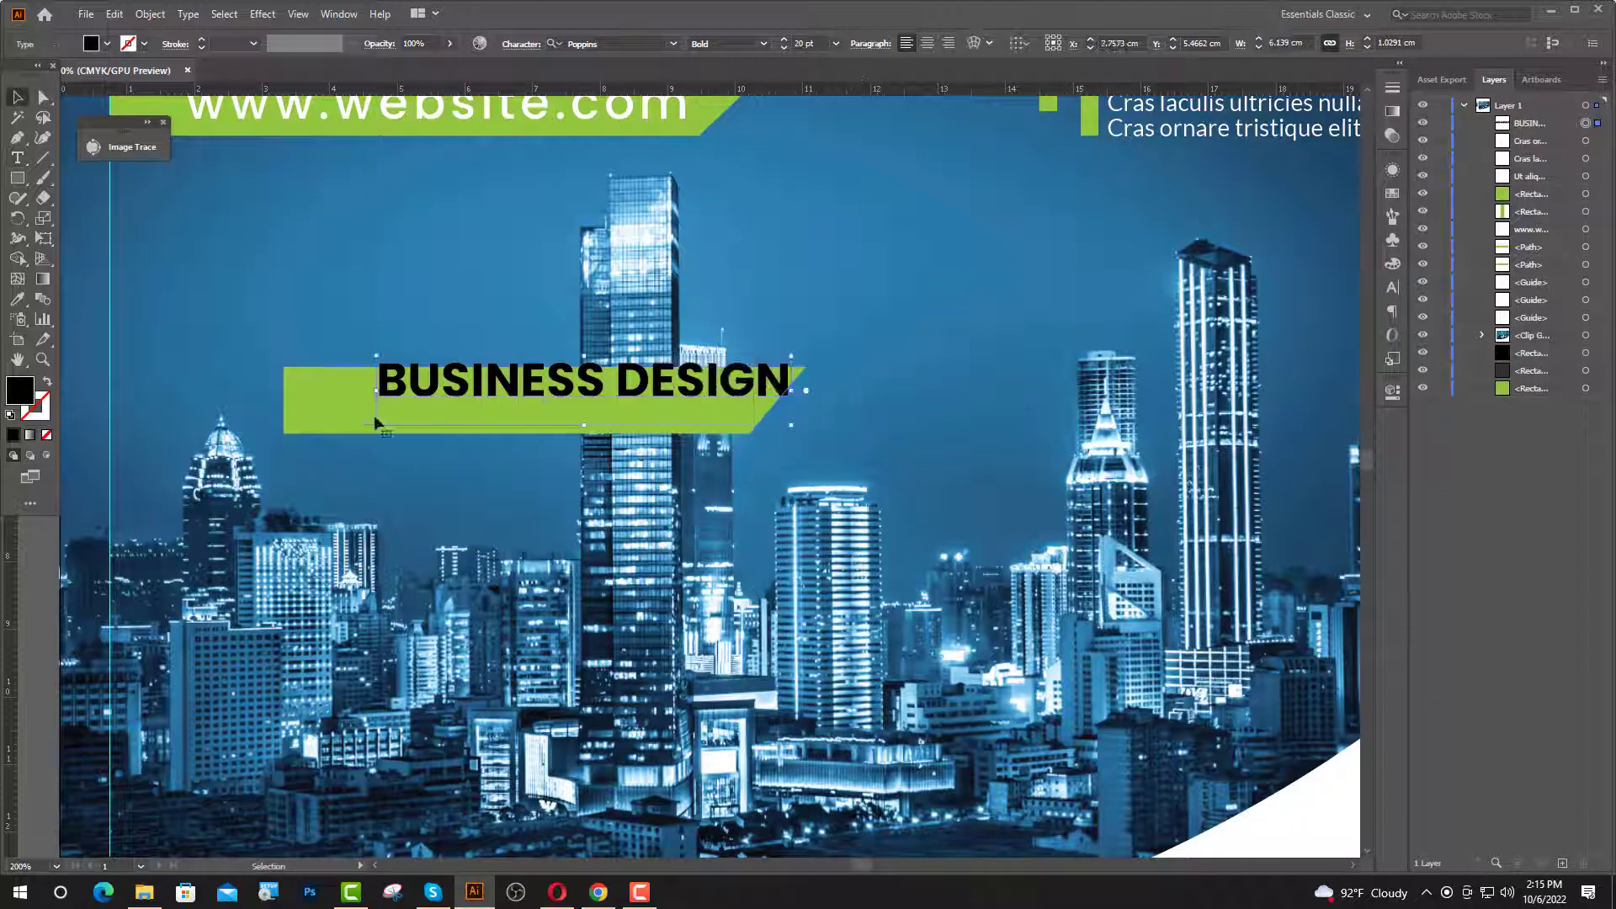
- Centre the BUSINESS DESIGN text and its green banner on each other, both vertically and horizontally
shift+click(322, 423)
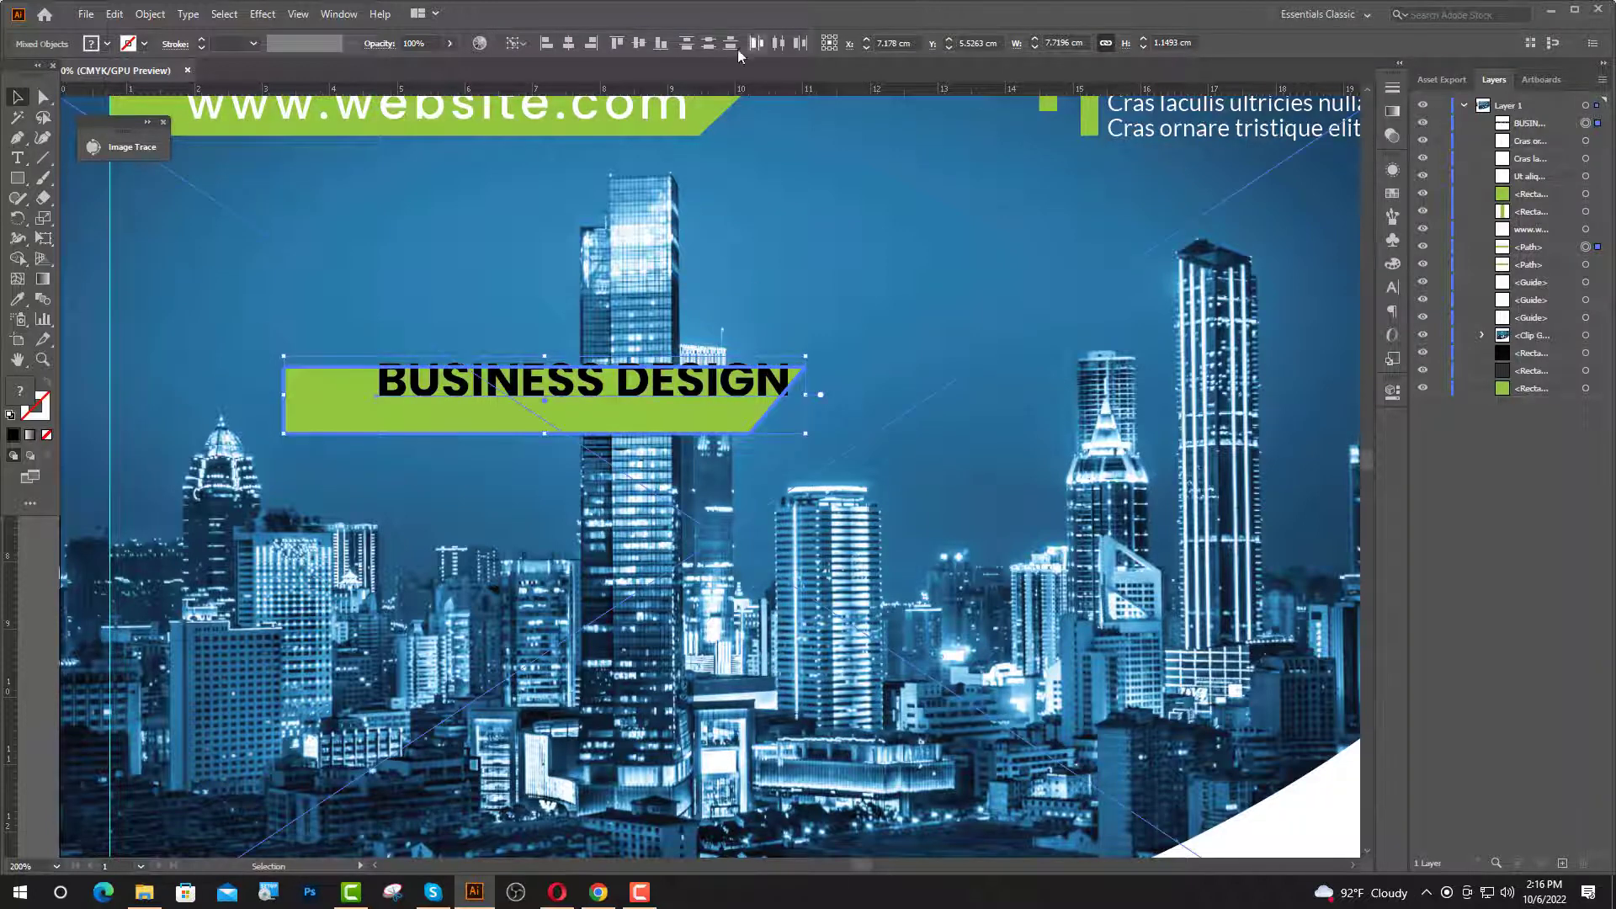
click(619, 43)
key(ctrl+1)
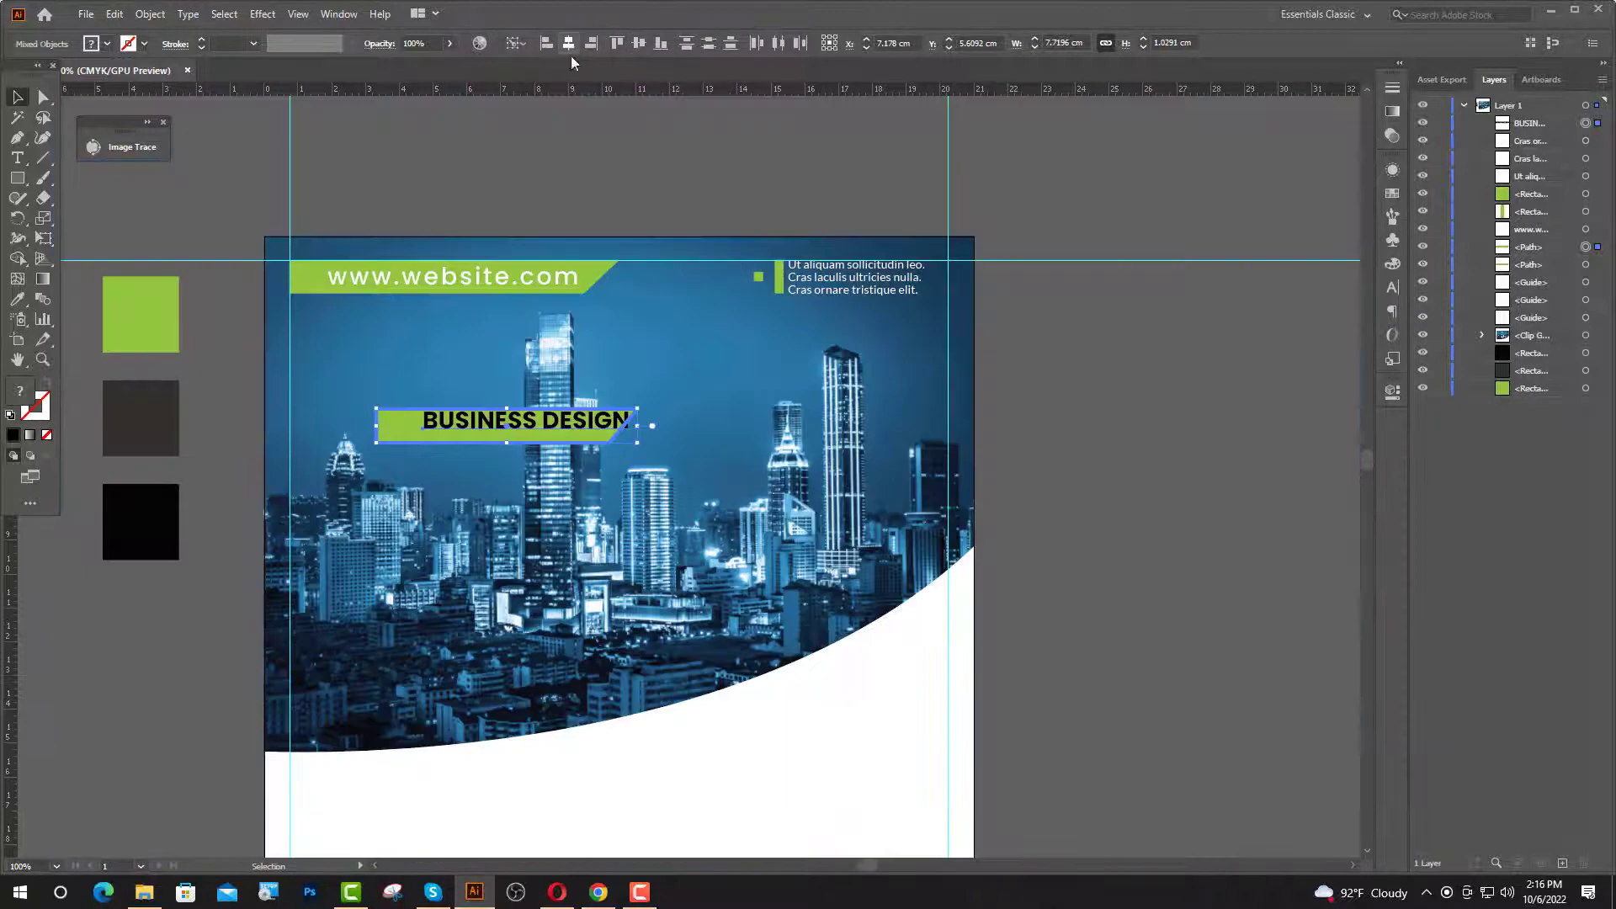
click(569, 45)
click(1097, 446)
- Widen the banner behind BUSINESS DESIGN to about 8.5 cm by extending its slanted end to the right
scroll(455, 449, up, 4)
click(1143, 317)
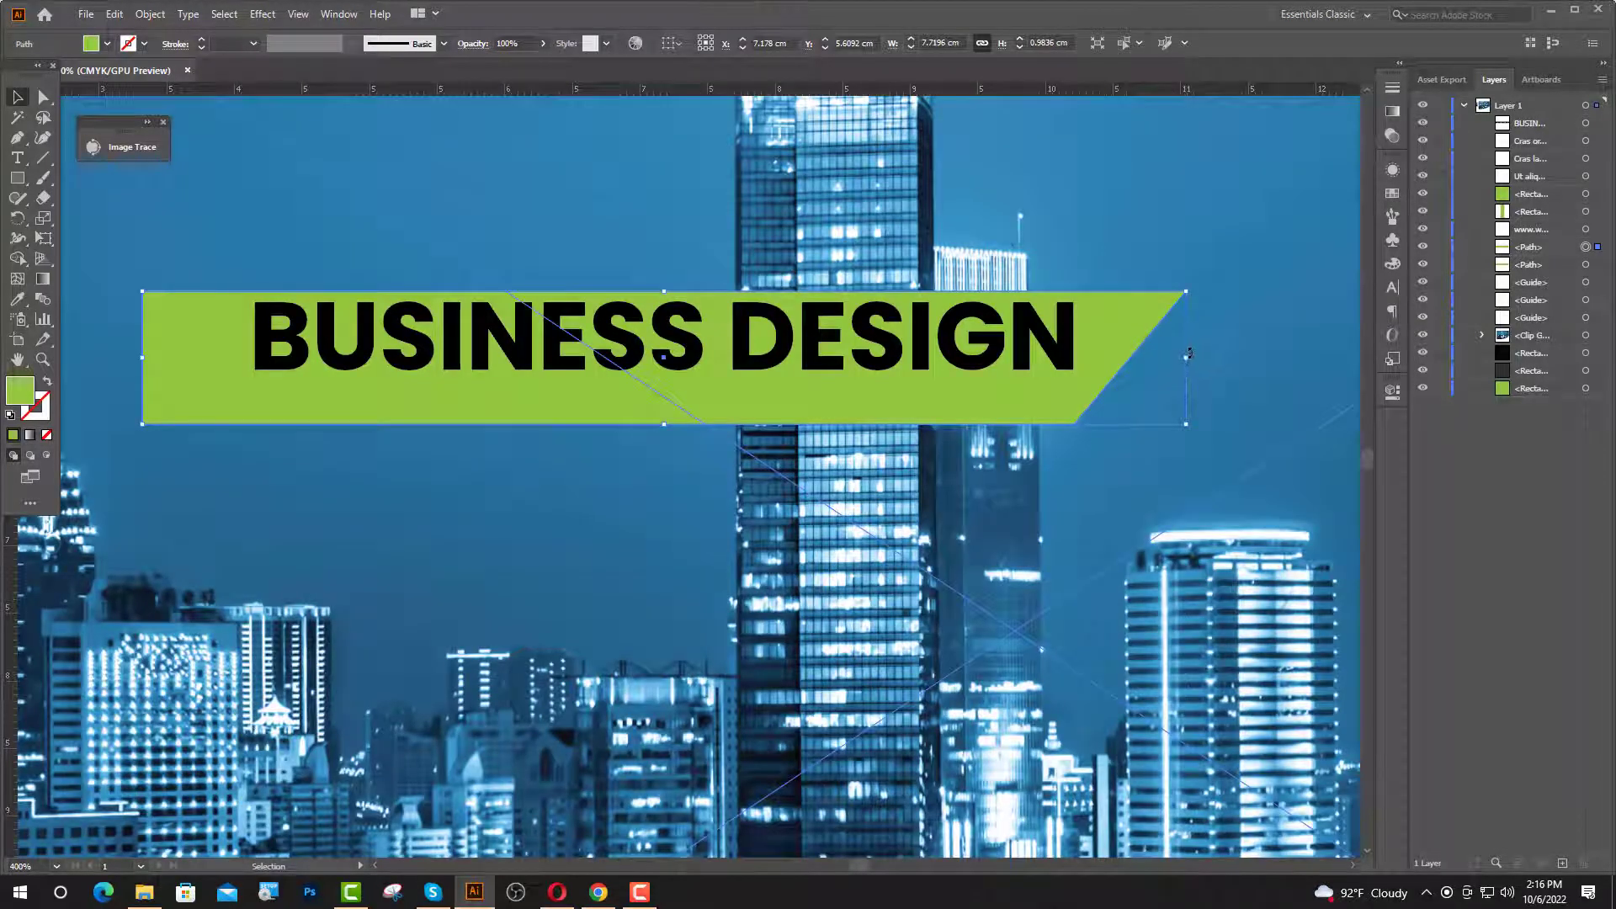
drag(1190, 354, 1298, 357)
key(ctrl+1)
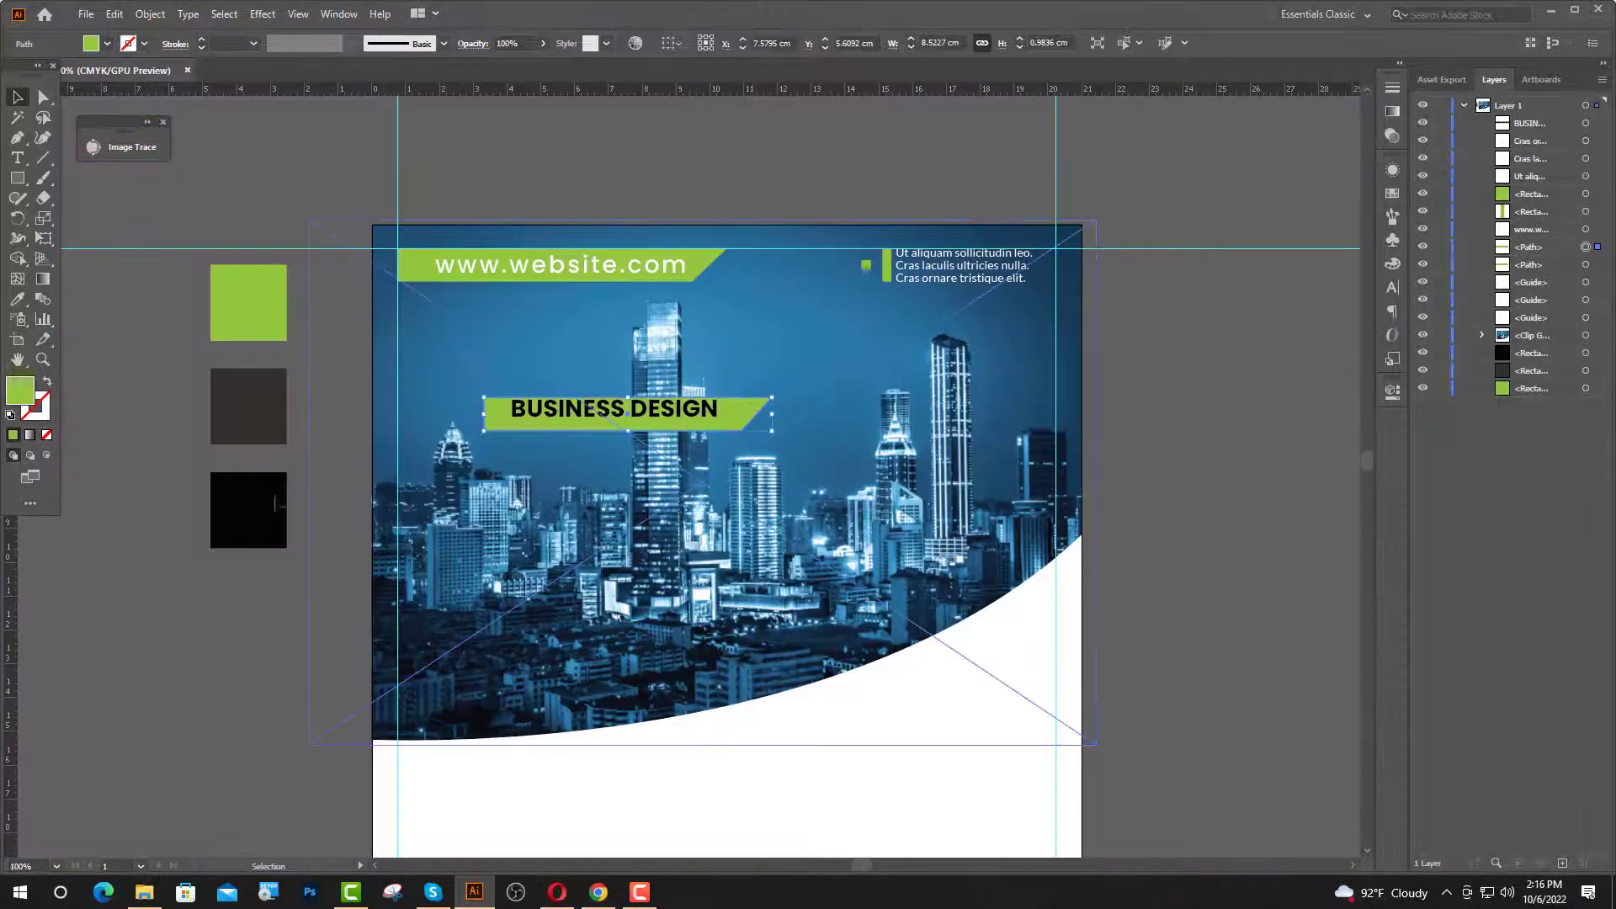
- Recolour the banner behind BUSINESS DESIGN to light grey, #cccccc
click(1000, 715)
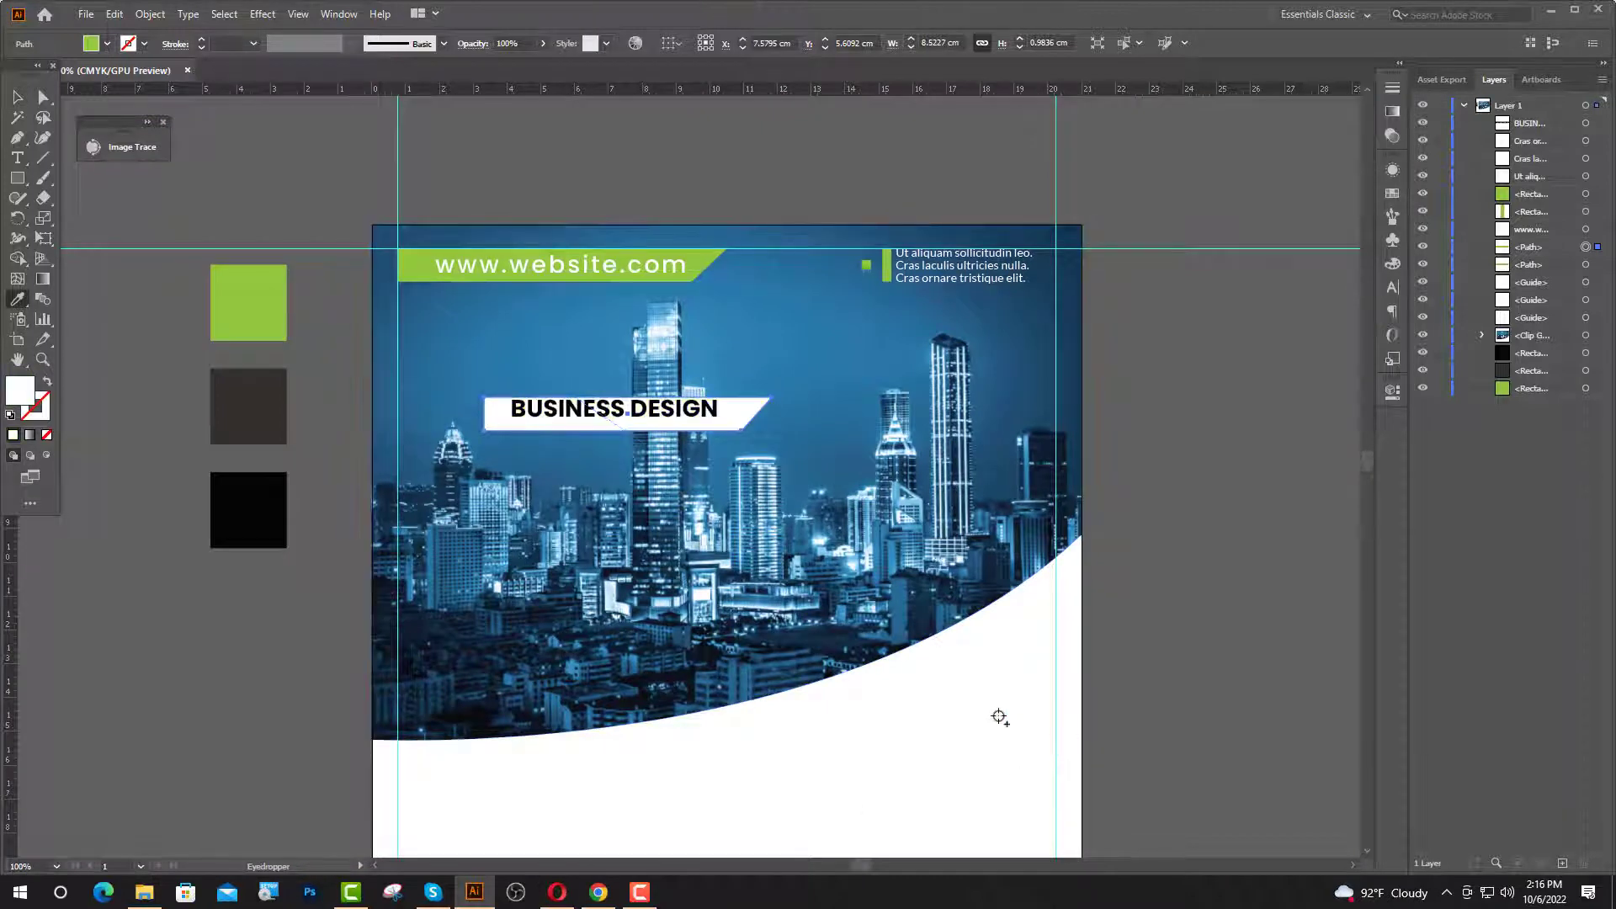
double_click(21, 394)
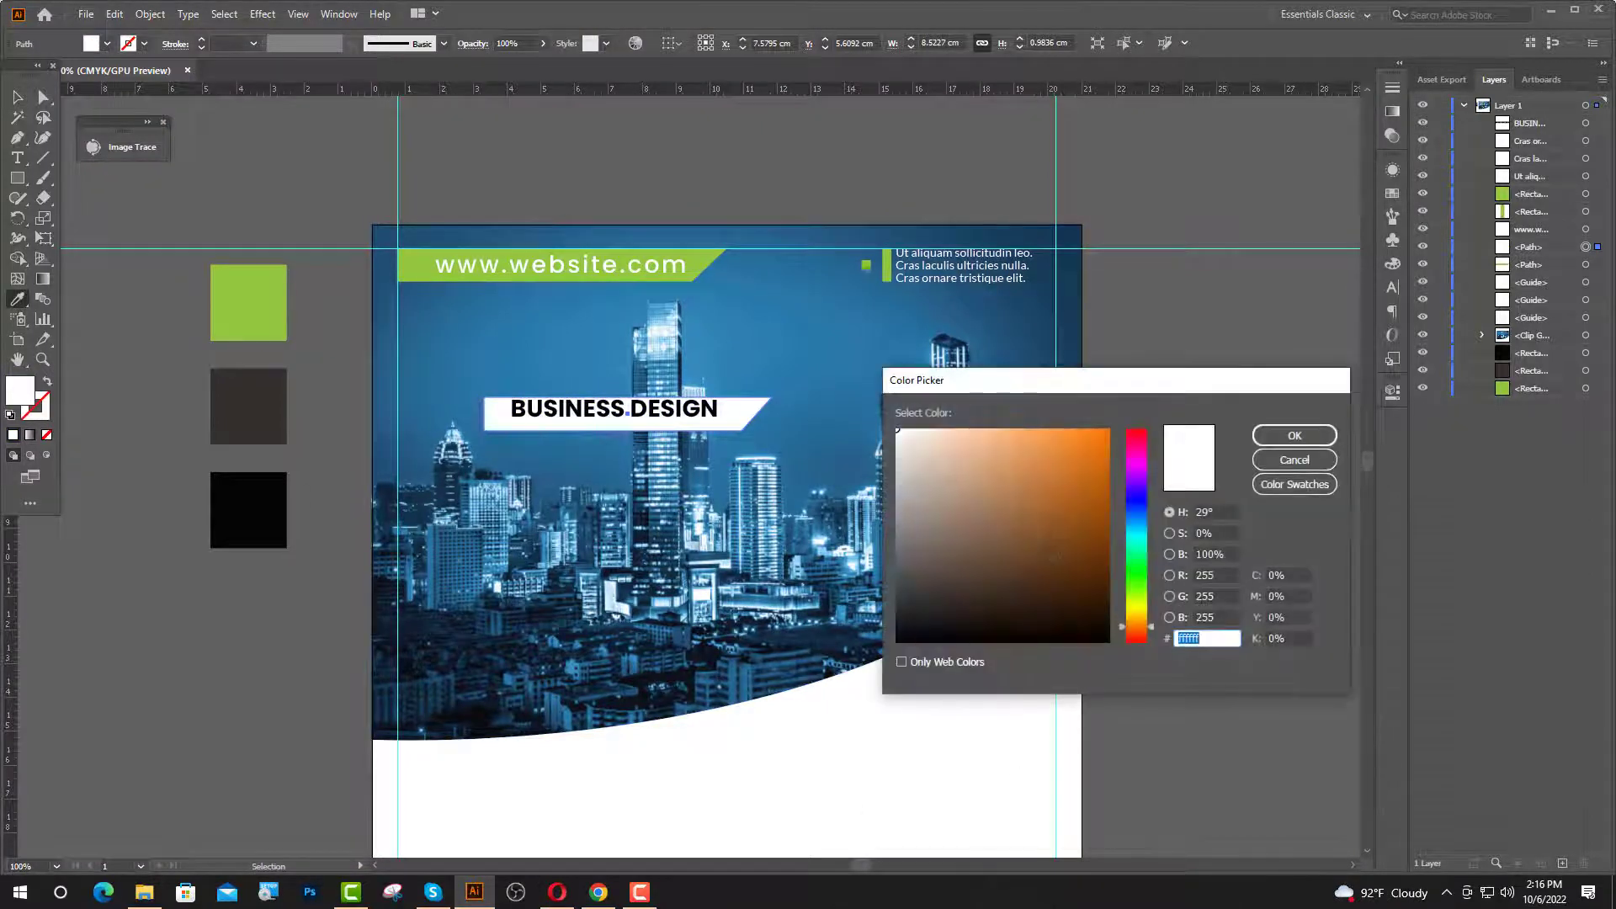
text(cccccc)
click(1326, 439)
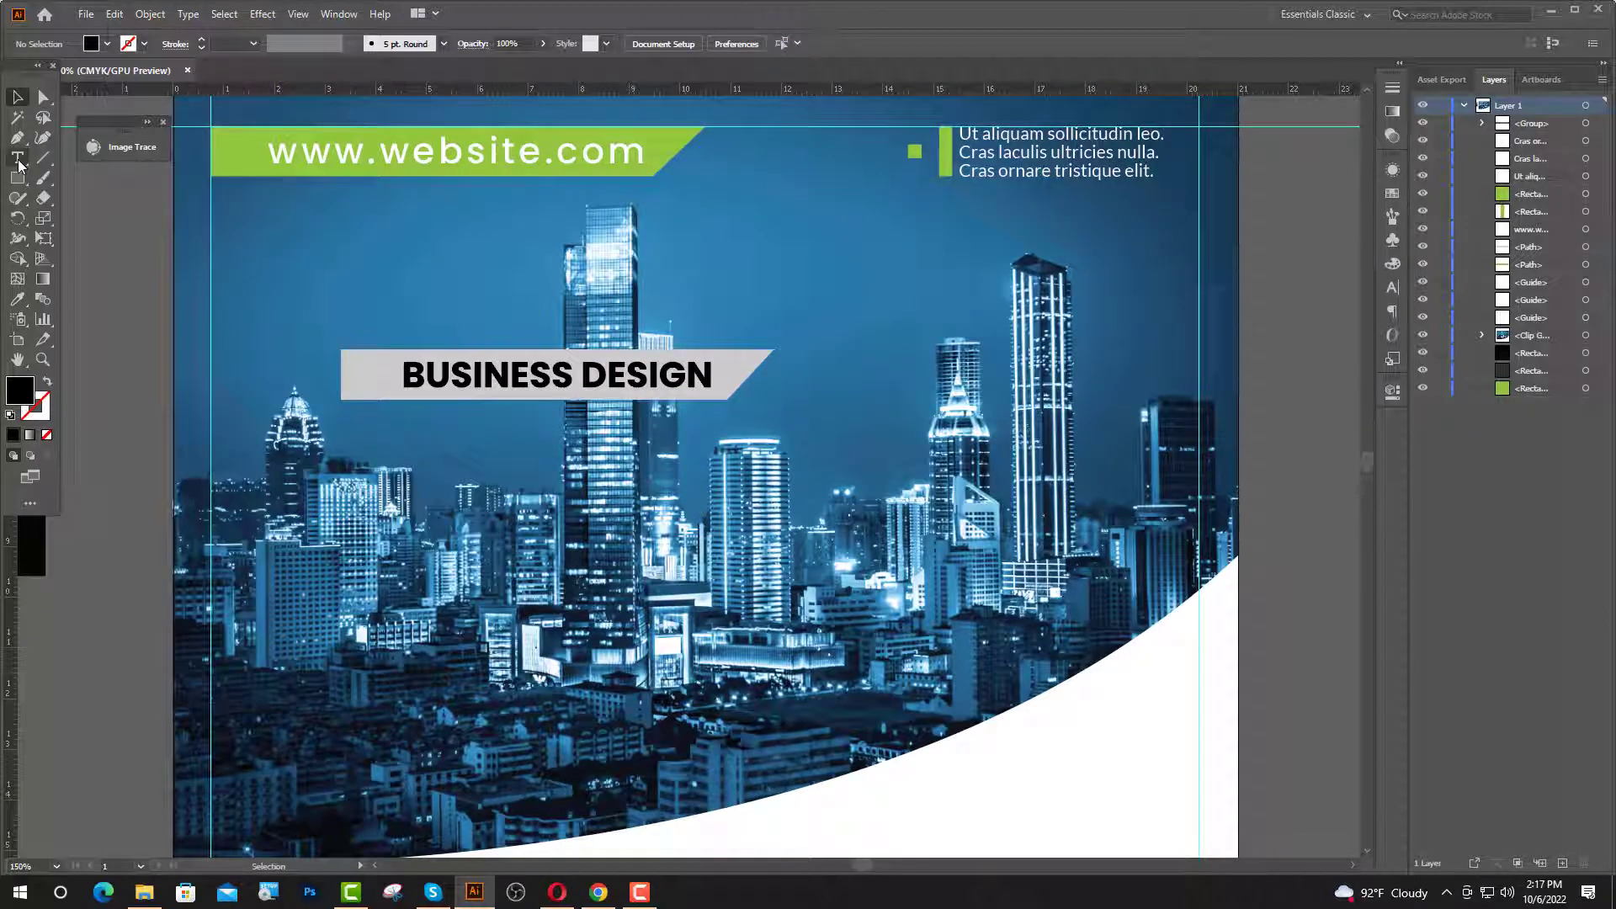
- Add a Poppins Bold text reading "T" at 150 pt over the photo, below the BUSINESS DESIGN banner
click(18, 160)
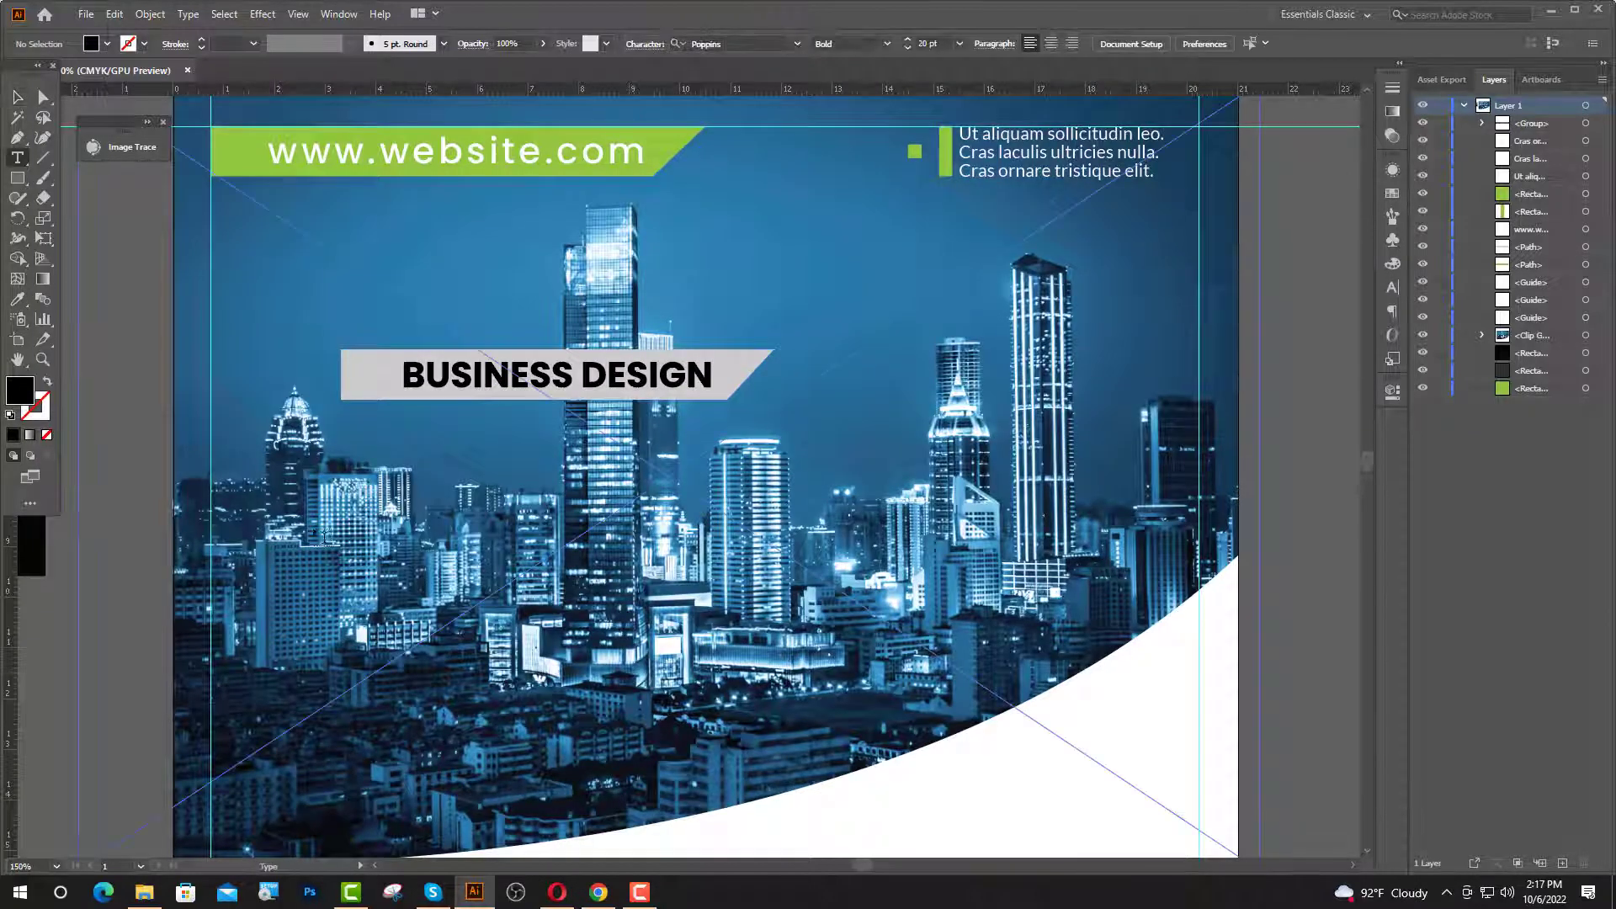
click(272, 476)
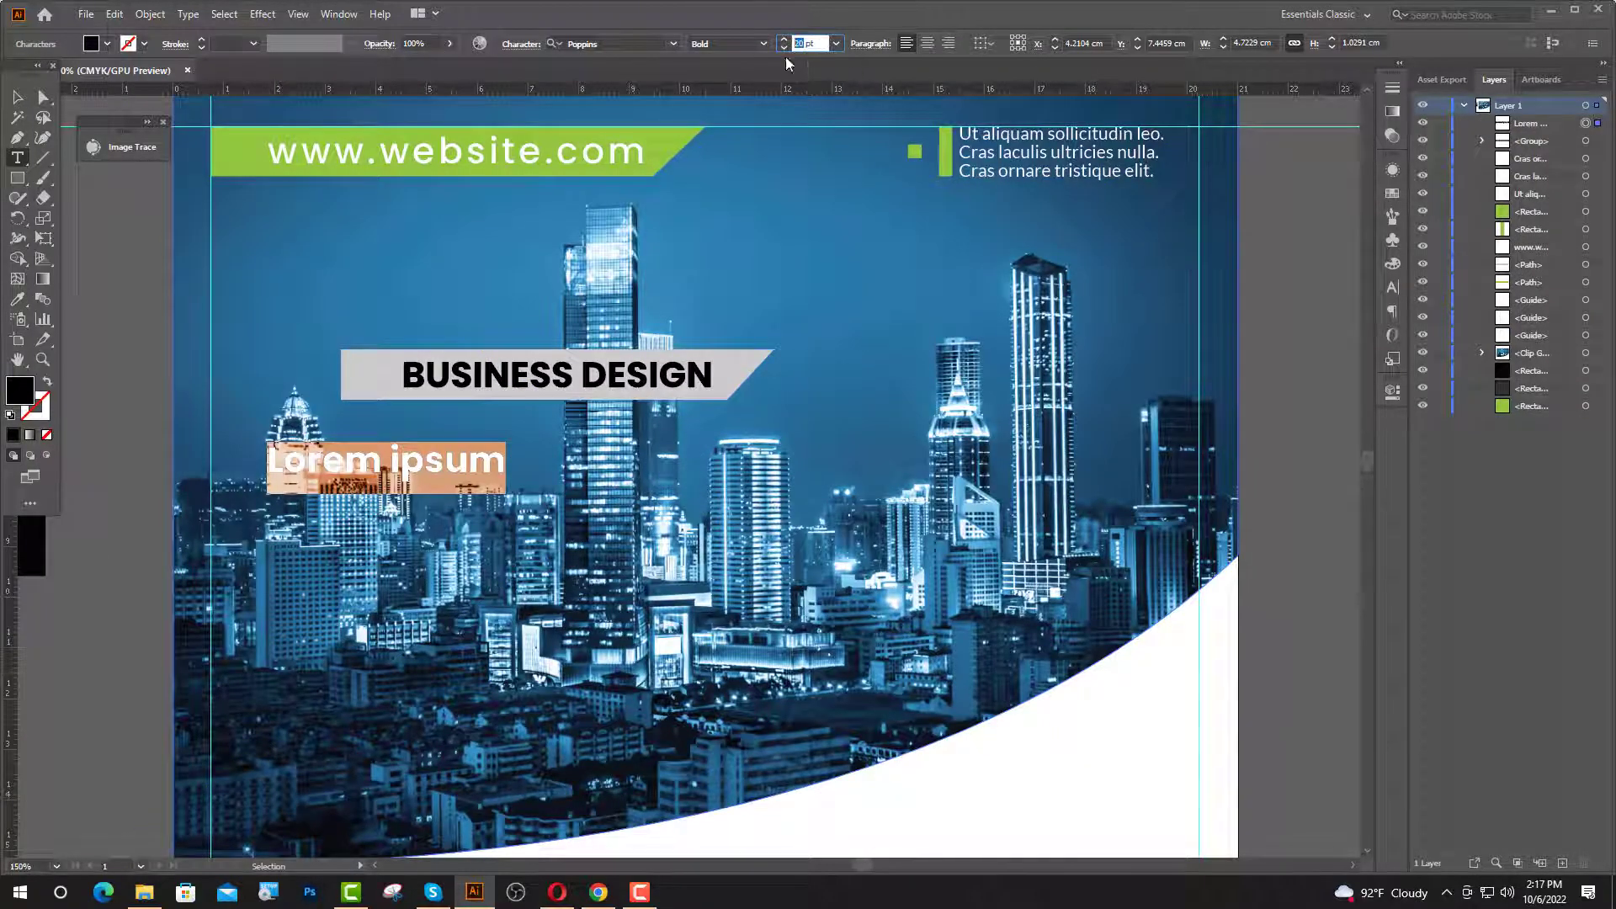
text(15)
key(Return)
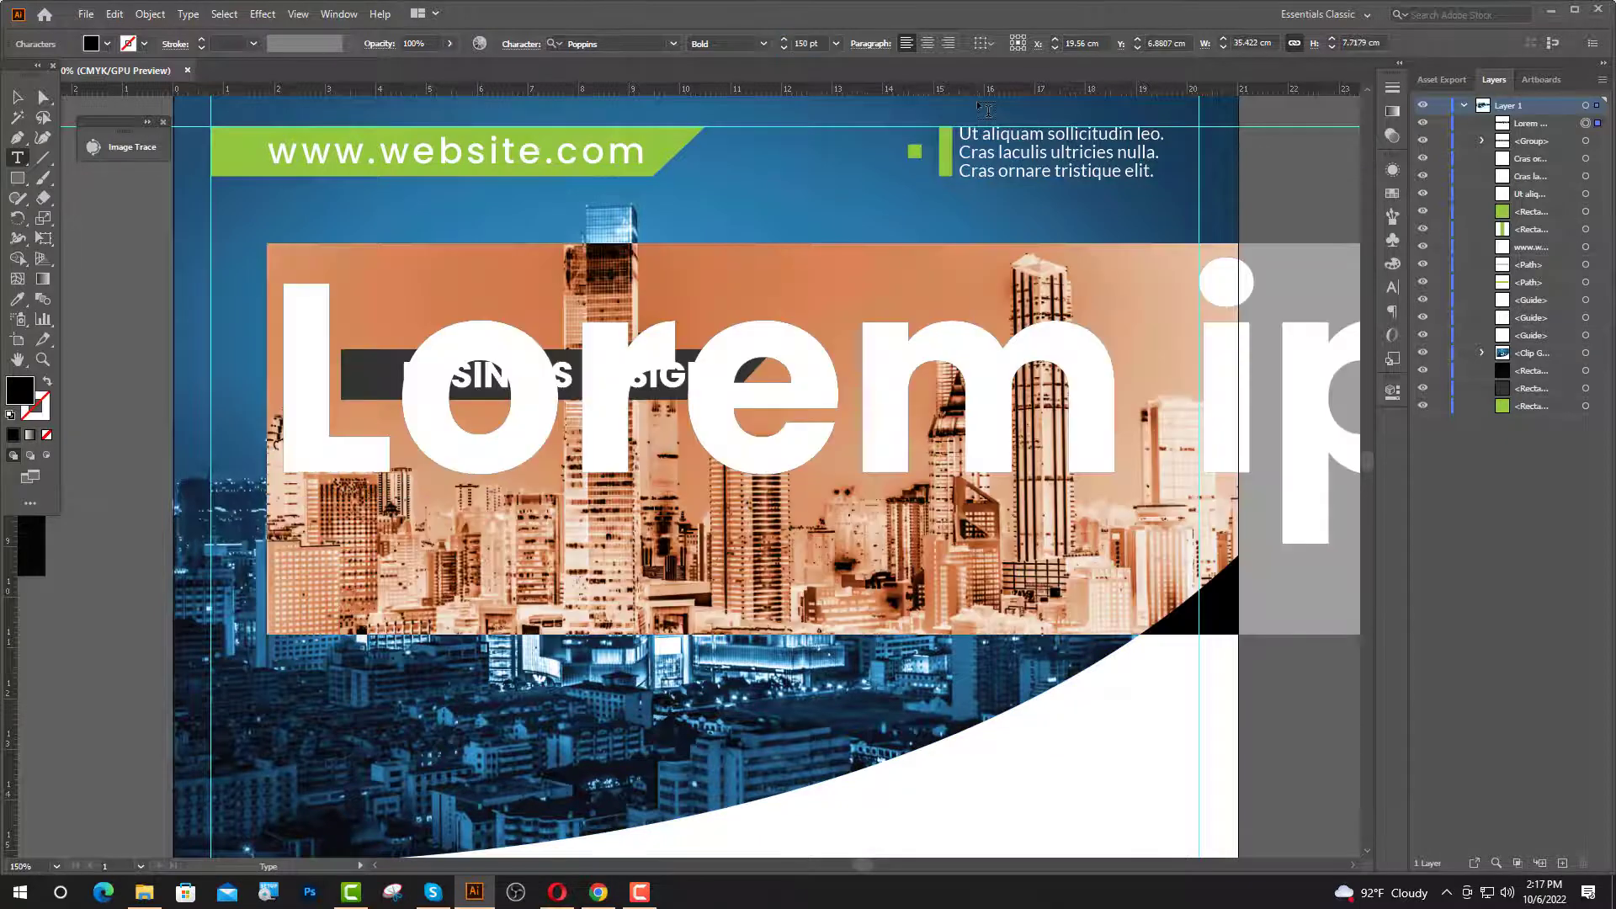
text(T)
- Complete the title as TEMPLATE with the remaining letters at 35 pt, and move it down toward the left margin guide
drag(809, 44, 799, 47)
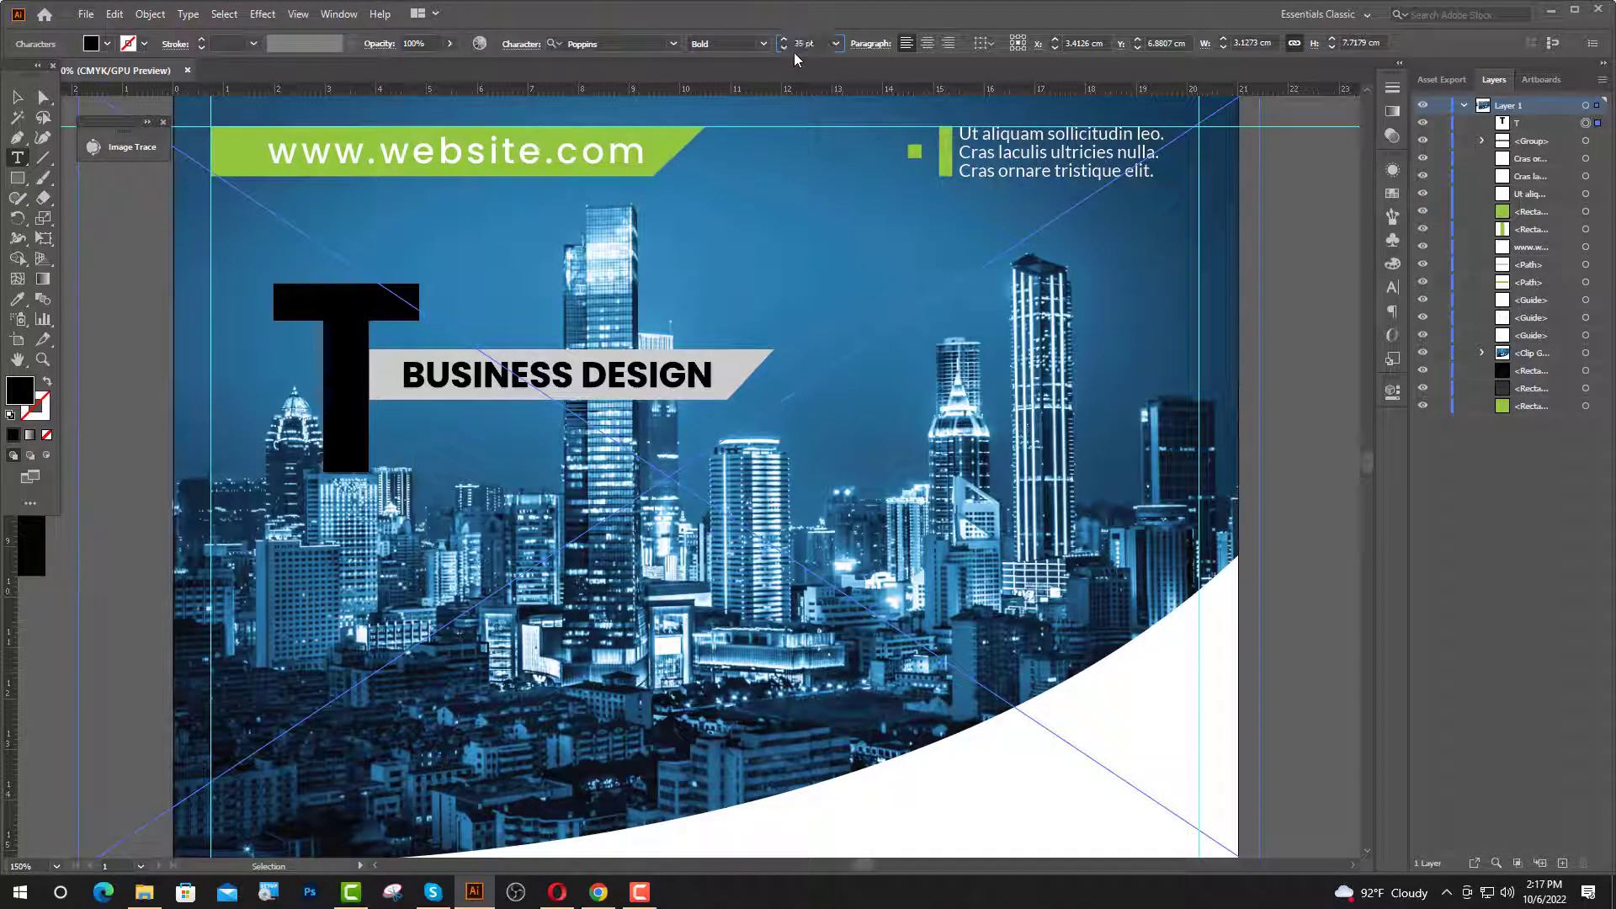
key(Return)
text(EMPL)
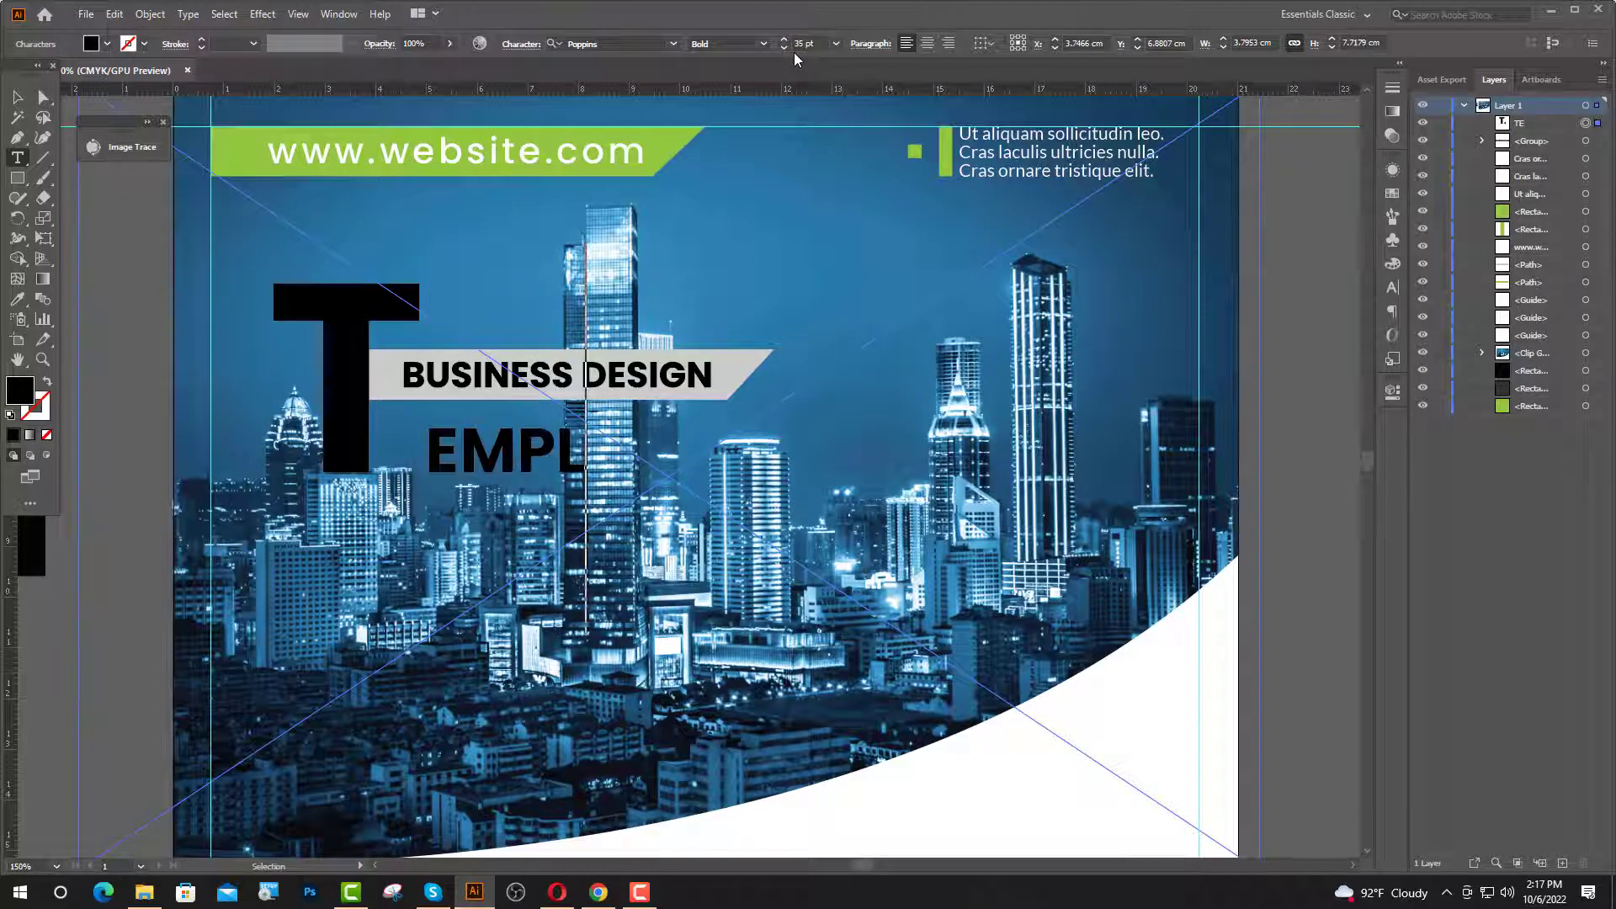
text(ATE)
key(Escape)
drag(357, 449, 325, 562)
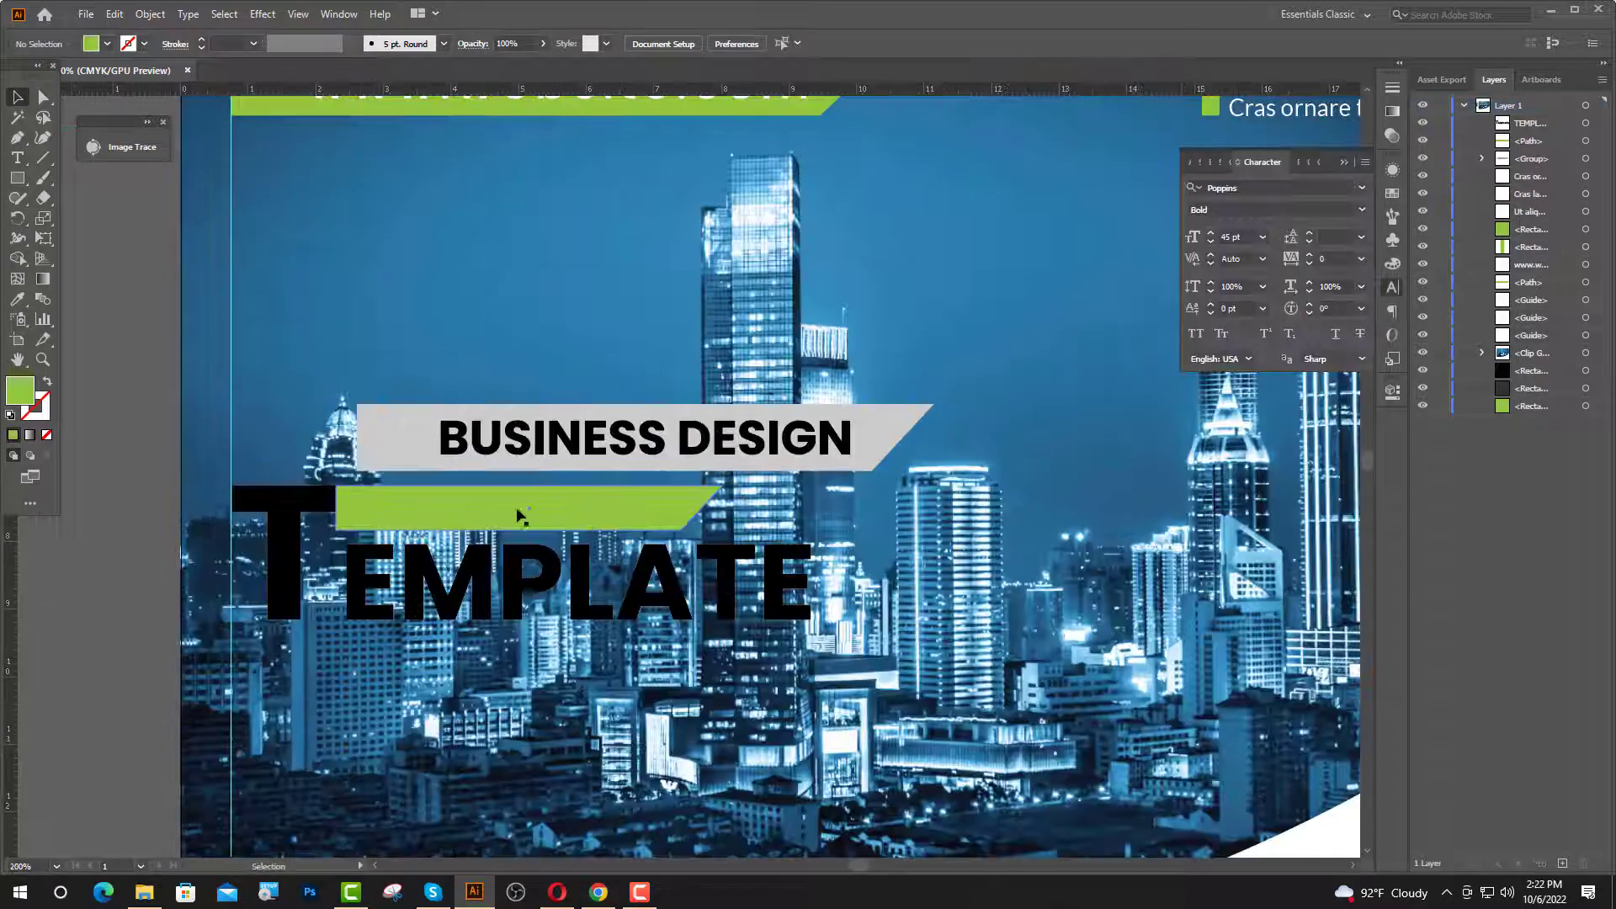
- Start a new text line on the short green banner above TEMPLATE, set in Lato Bold at 20 pt
click(433, 512)
click(93, 537)
scroll(383, 499, up, 1)
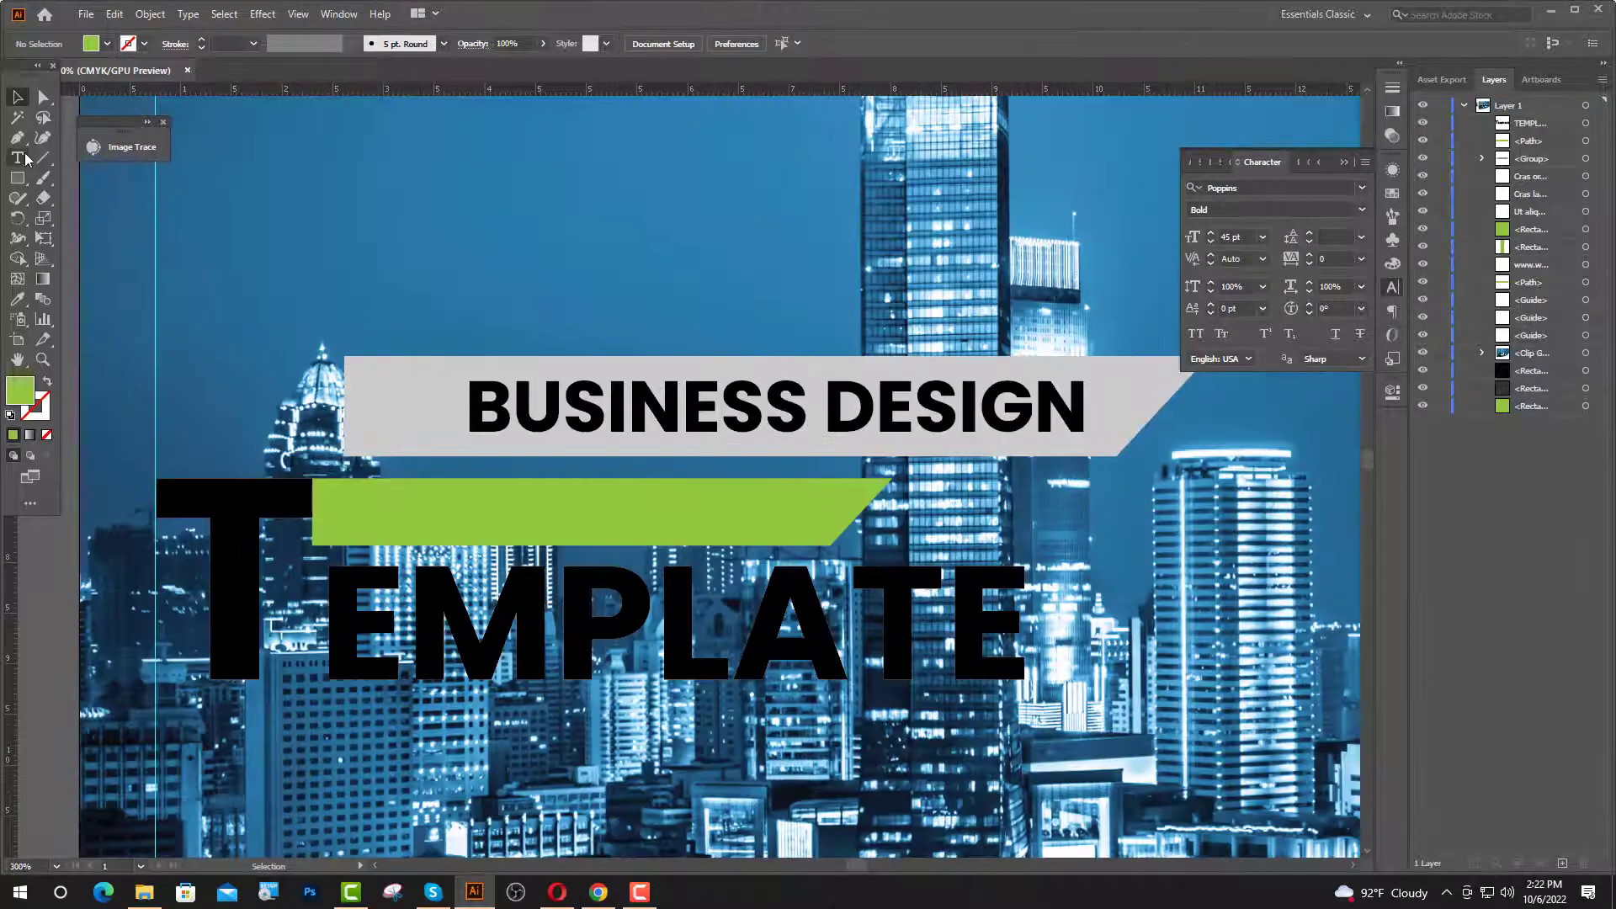
click(22, 158)
click(371, 505)
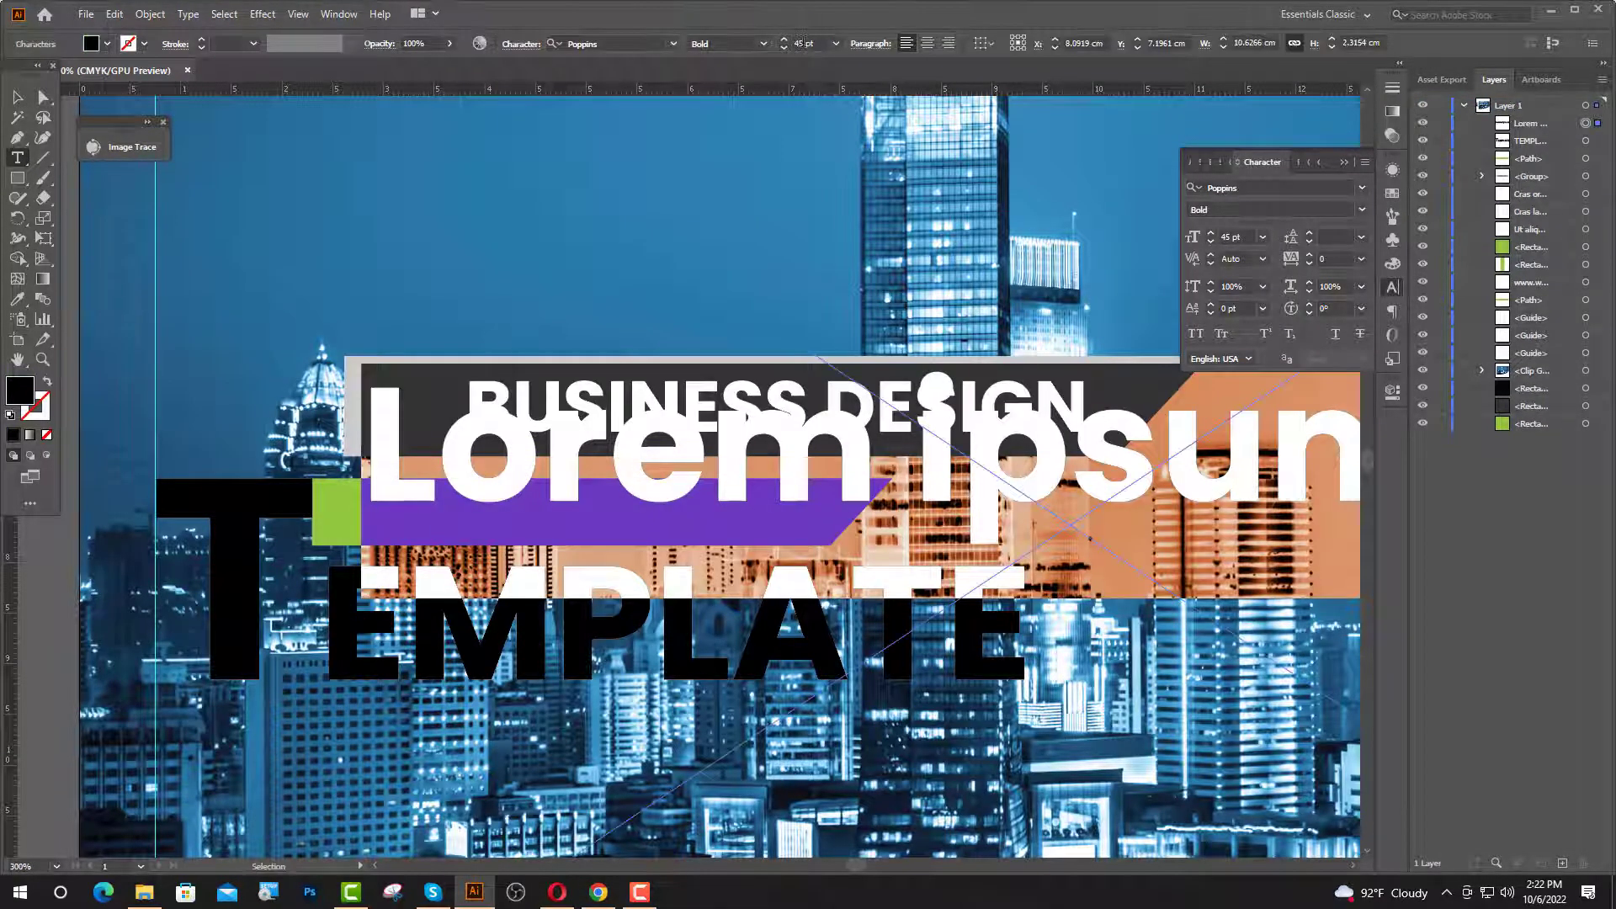
click(794, 49)
text(20)
key(Return)
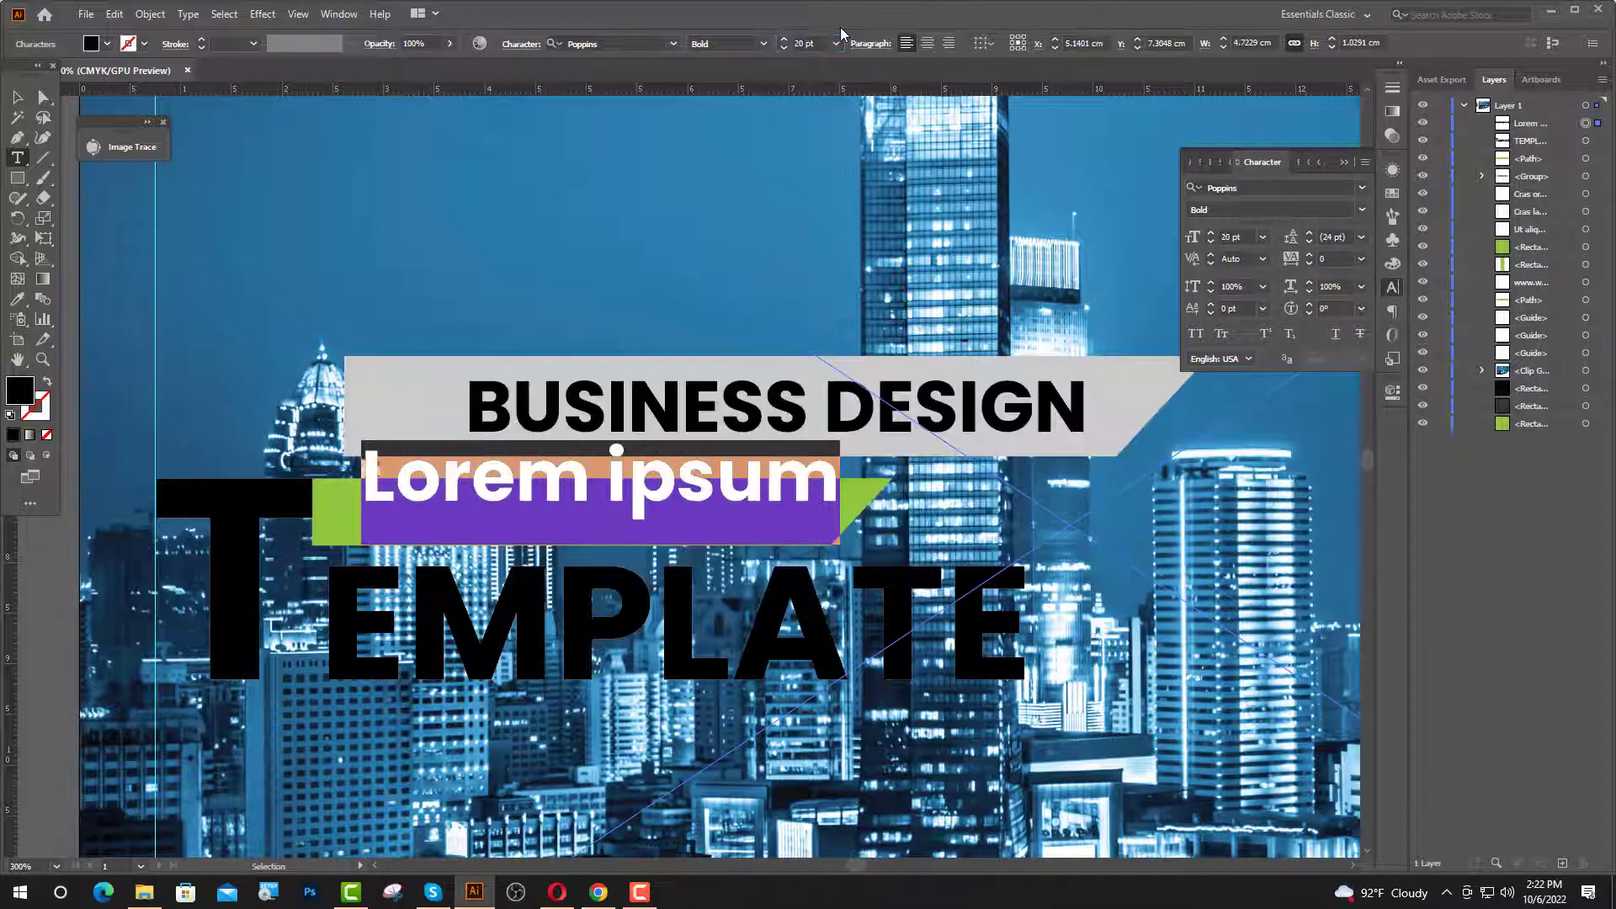
click(644, 43)
text(LA)
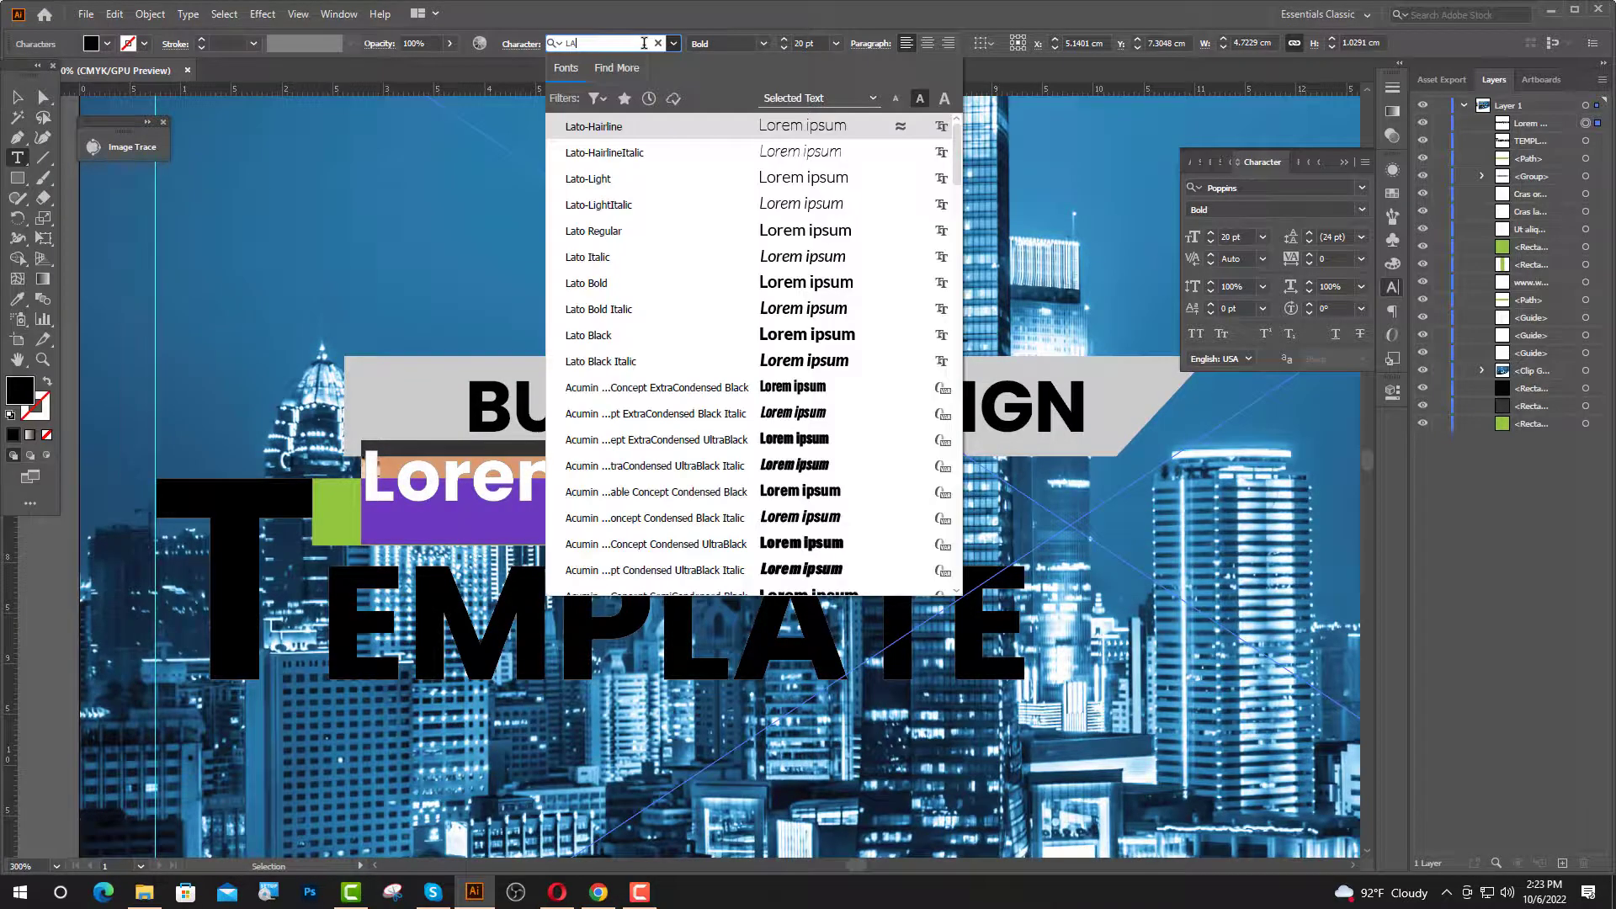
click(622, 278)
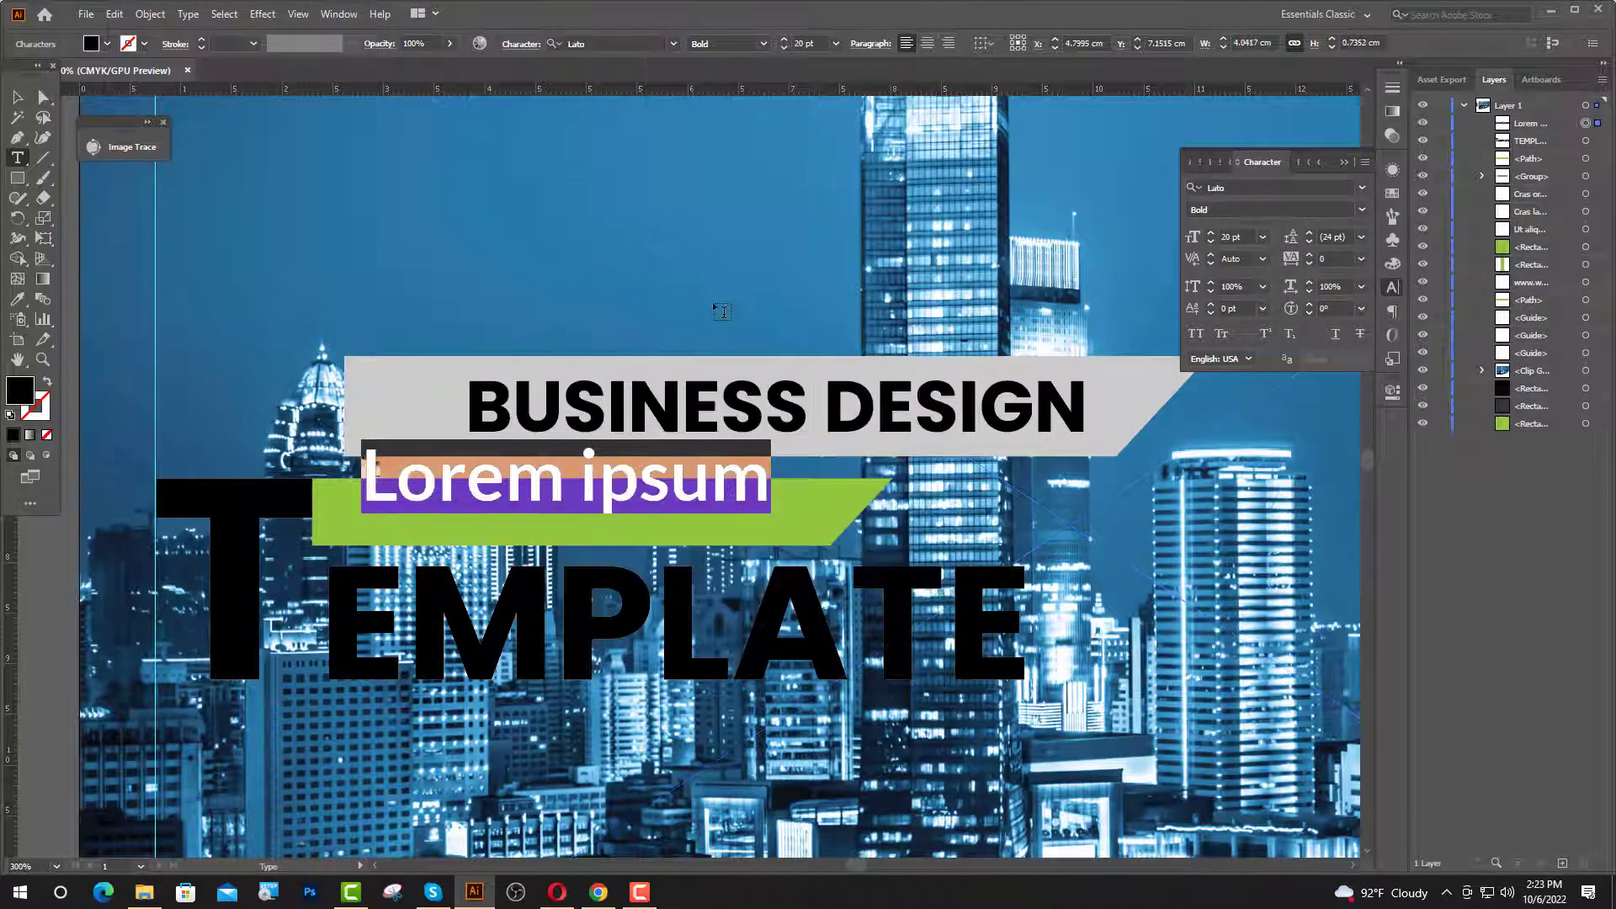
- Replace the placeholder with "CREATIVE STUDIO" and set its size to 16 pt
text(C)
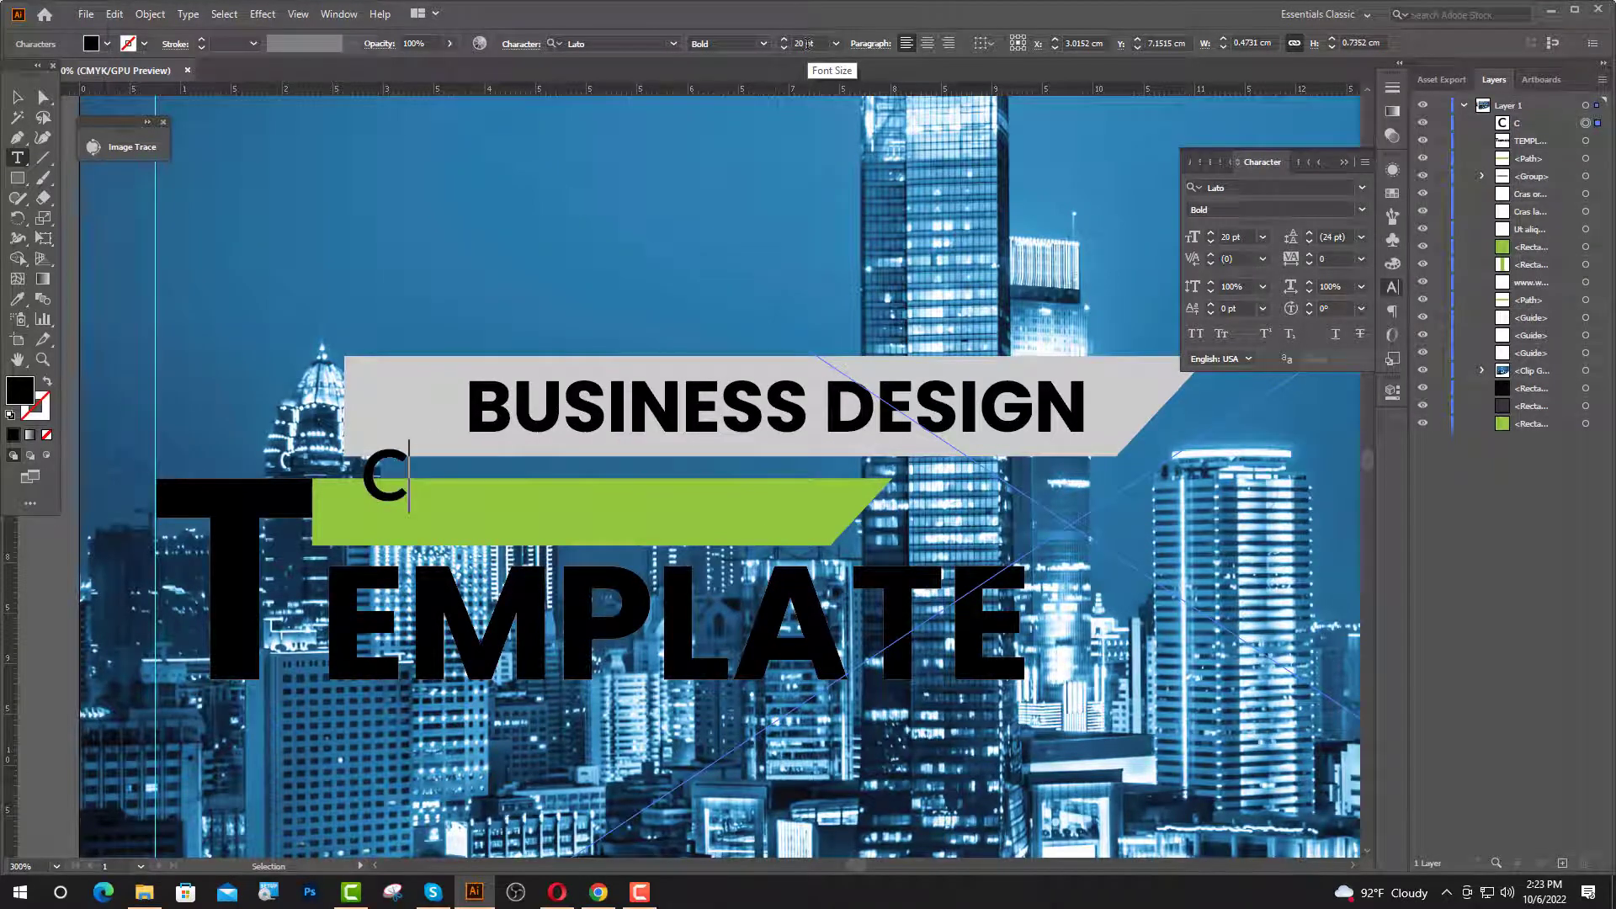
text(REATIVE)
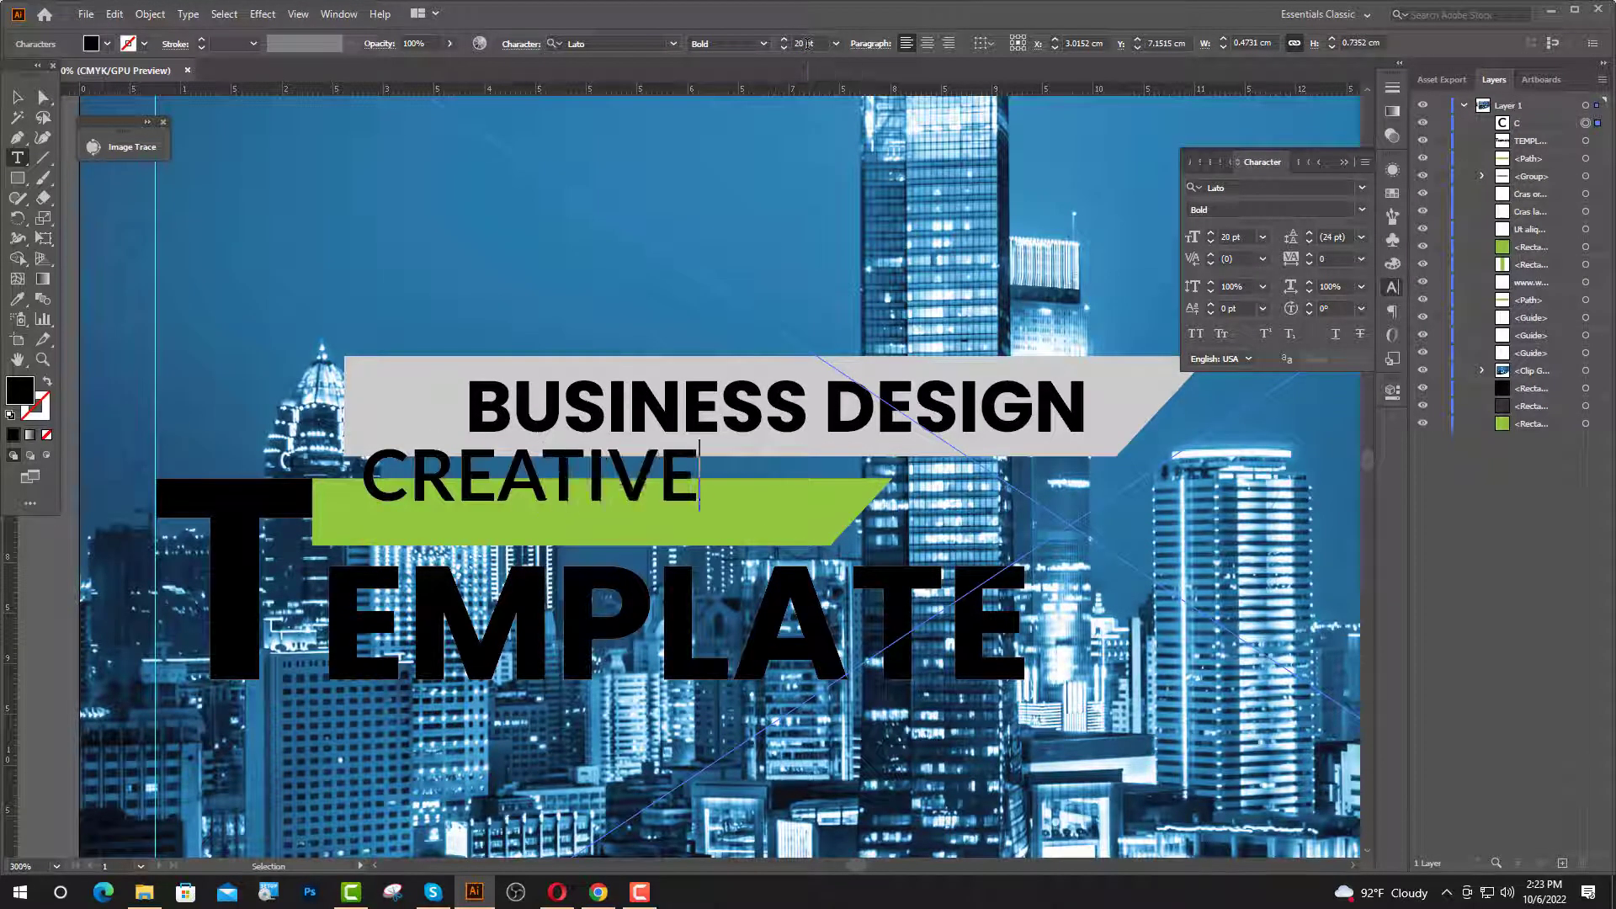
text( STUD)
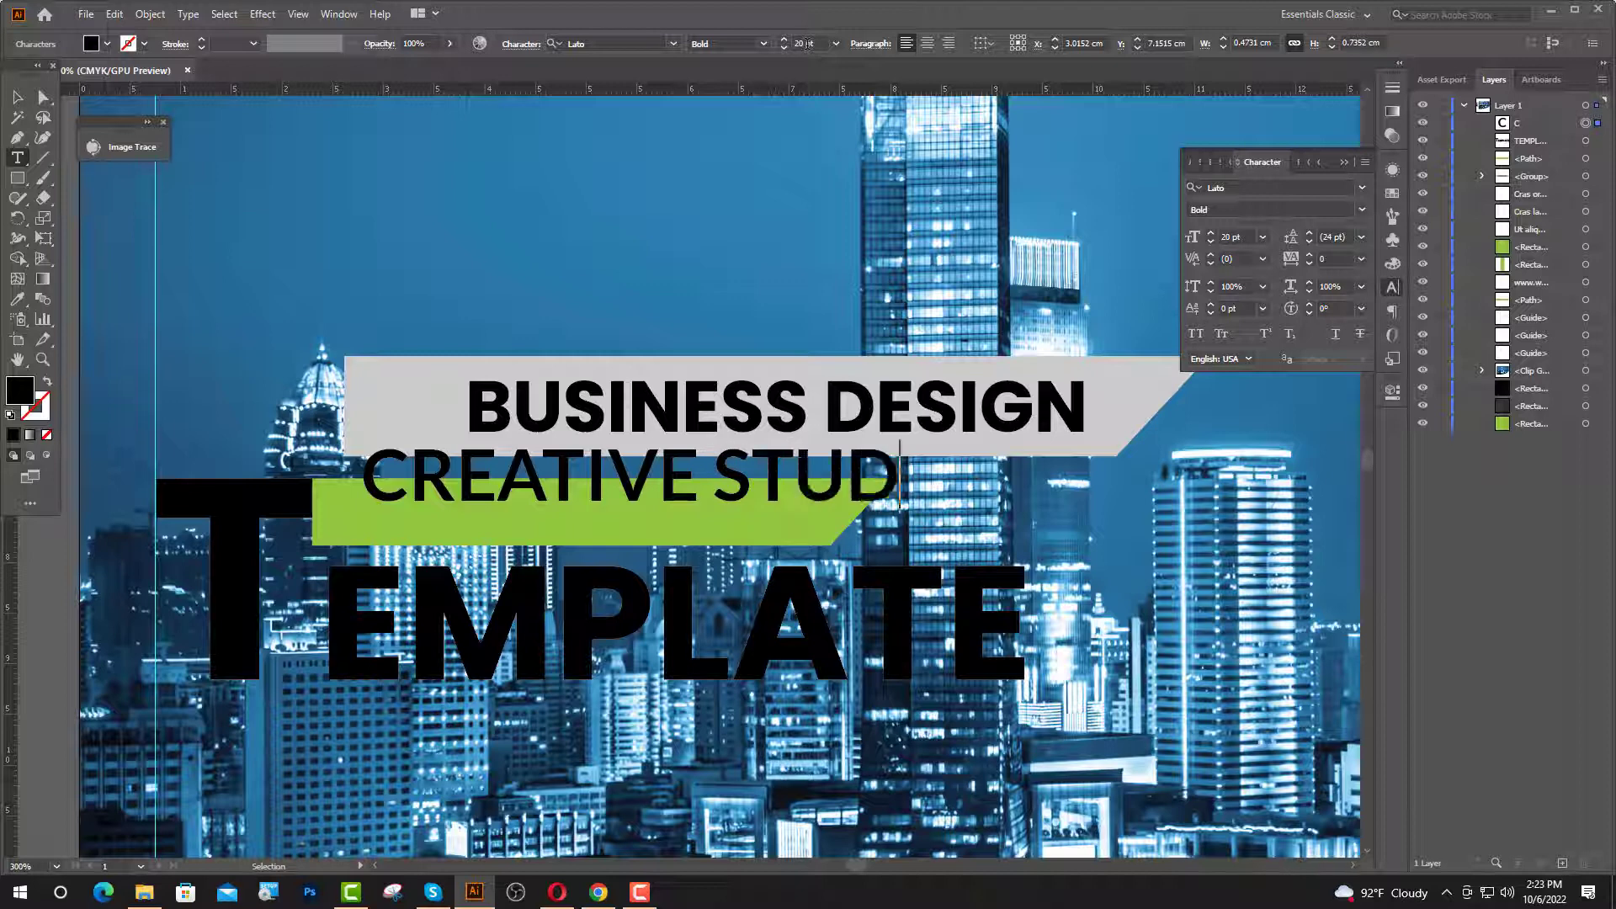
text(IO)
key(Escape)
text(16)
key(Return)
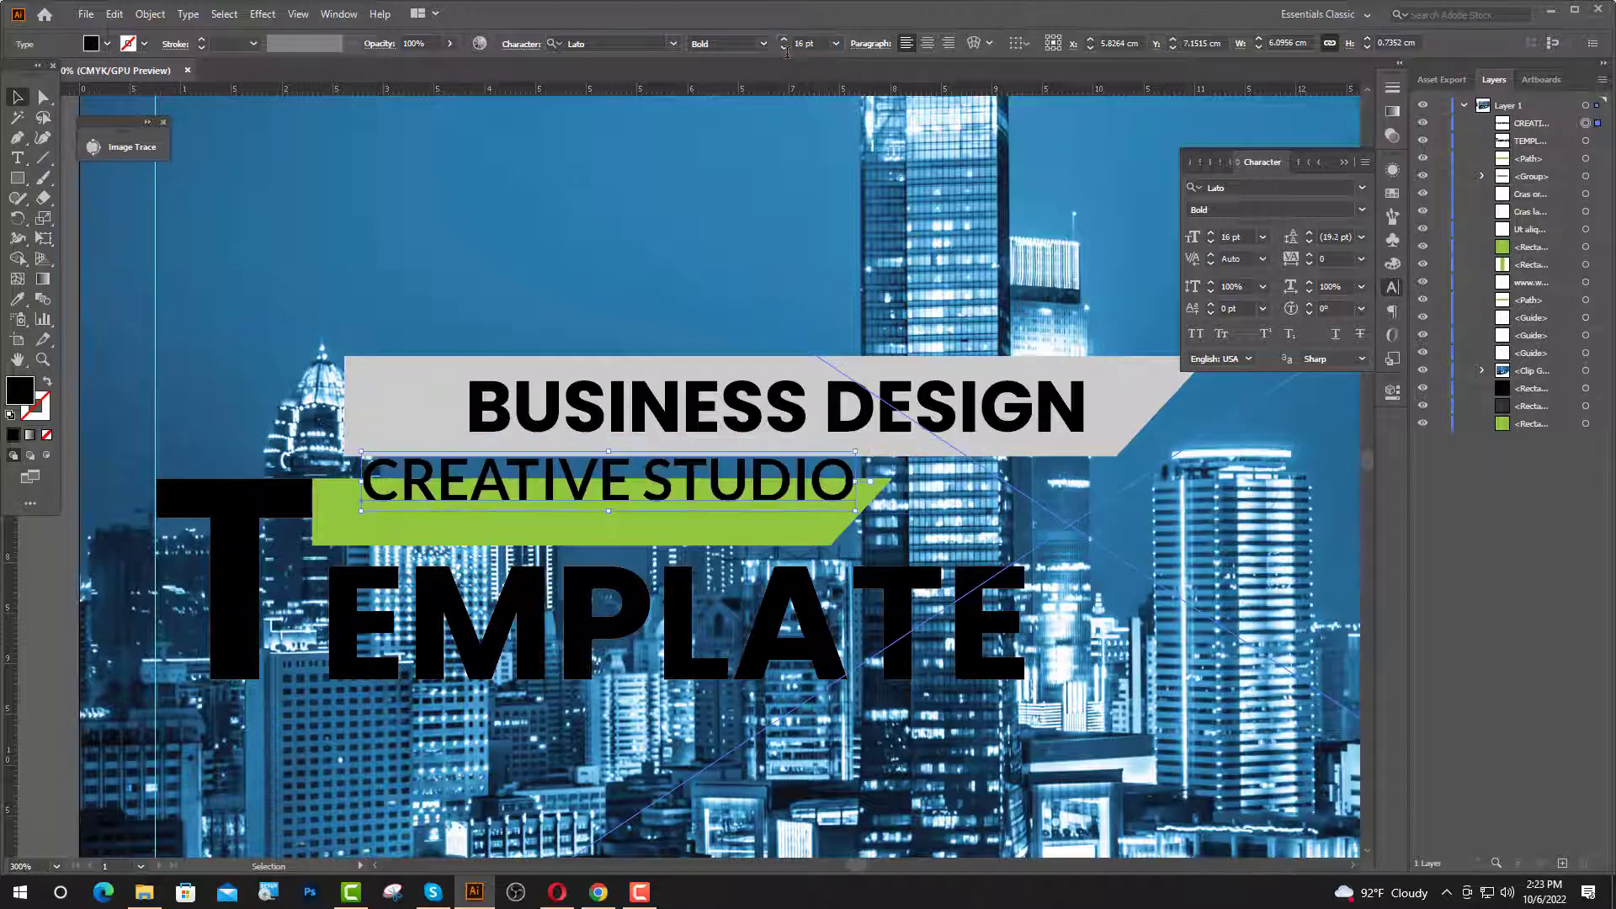
- Centre CREATIVE STUDIO and the short green banner on each other, both horizontally and vertically
shift+click(699, 539)
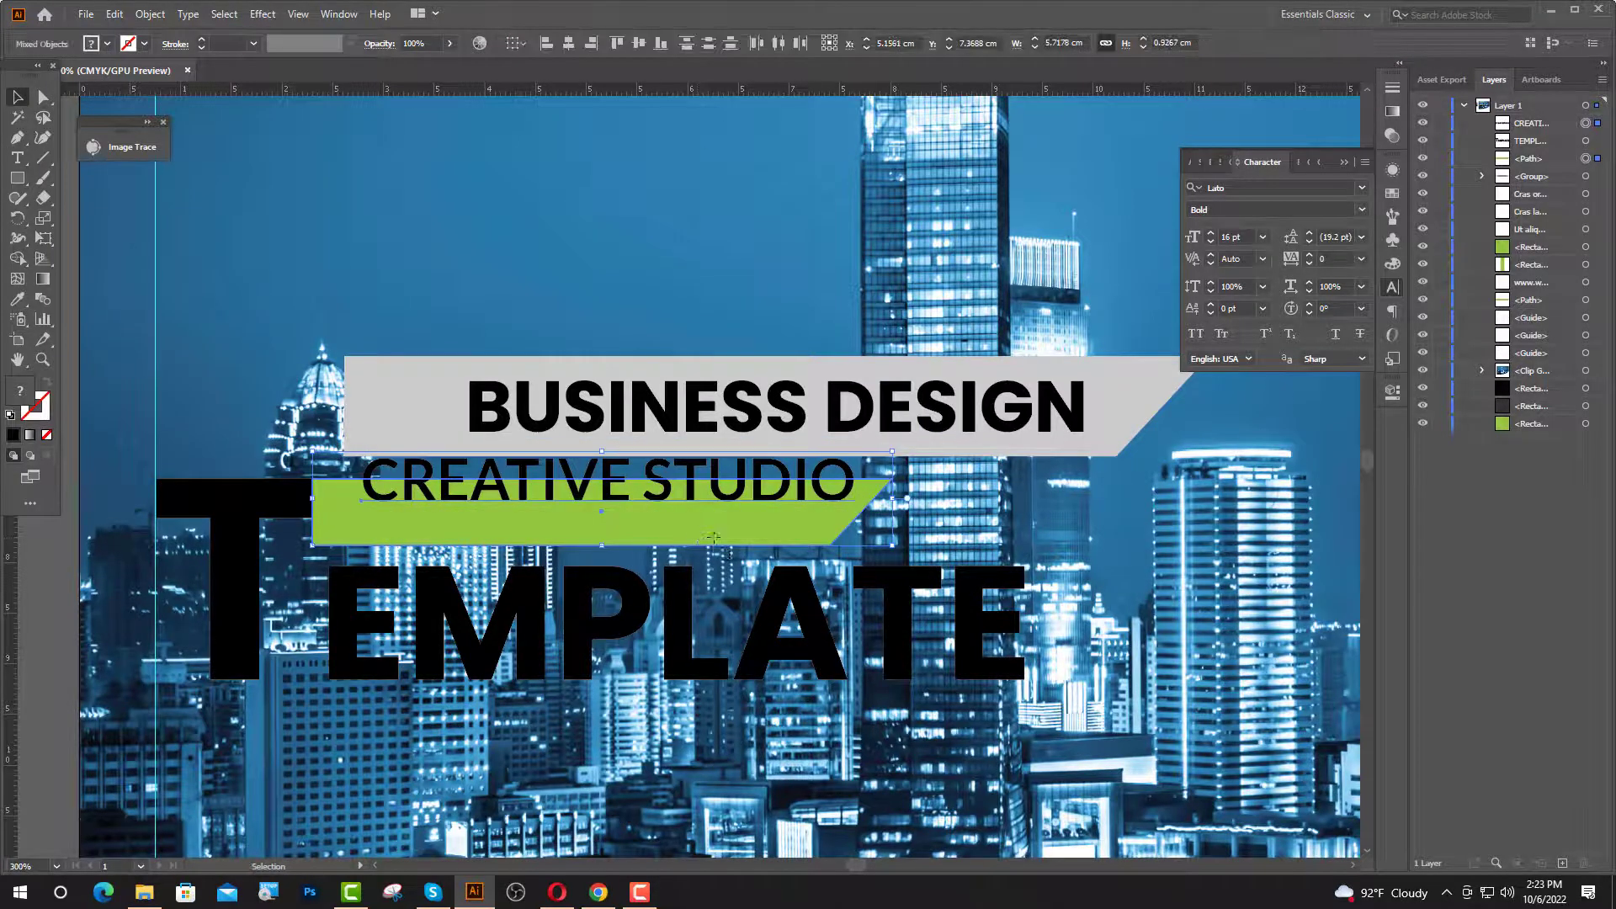
click(571, 44)
click(644, 44)
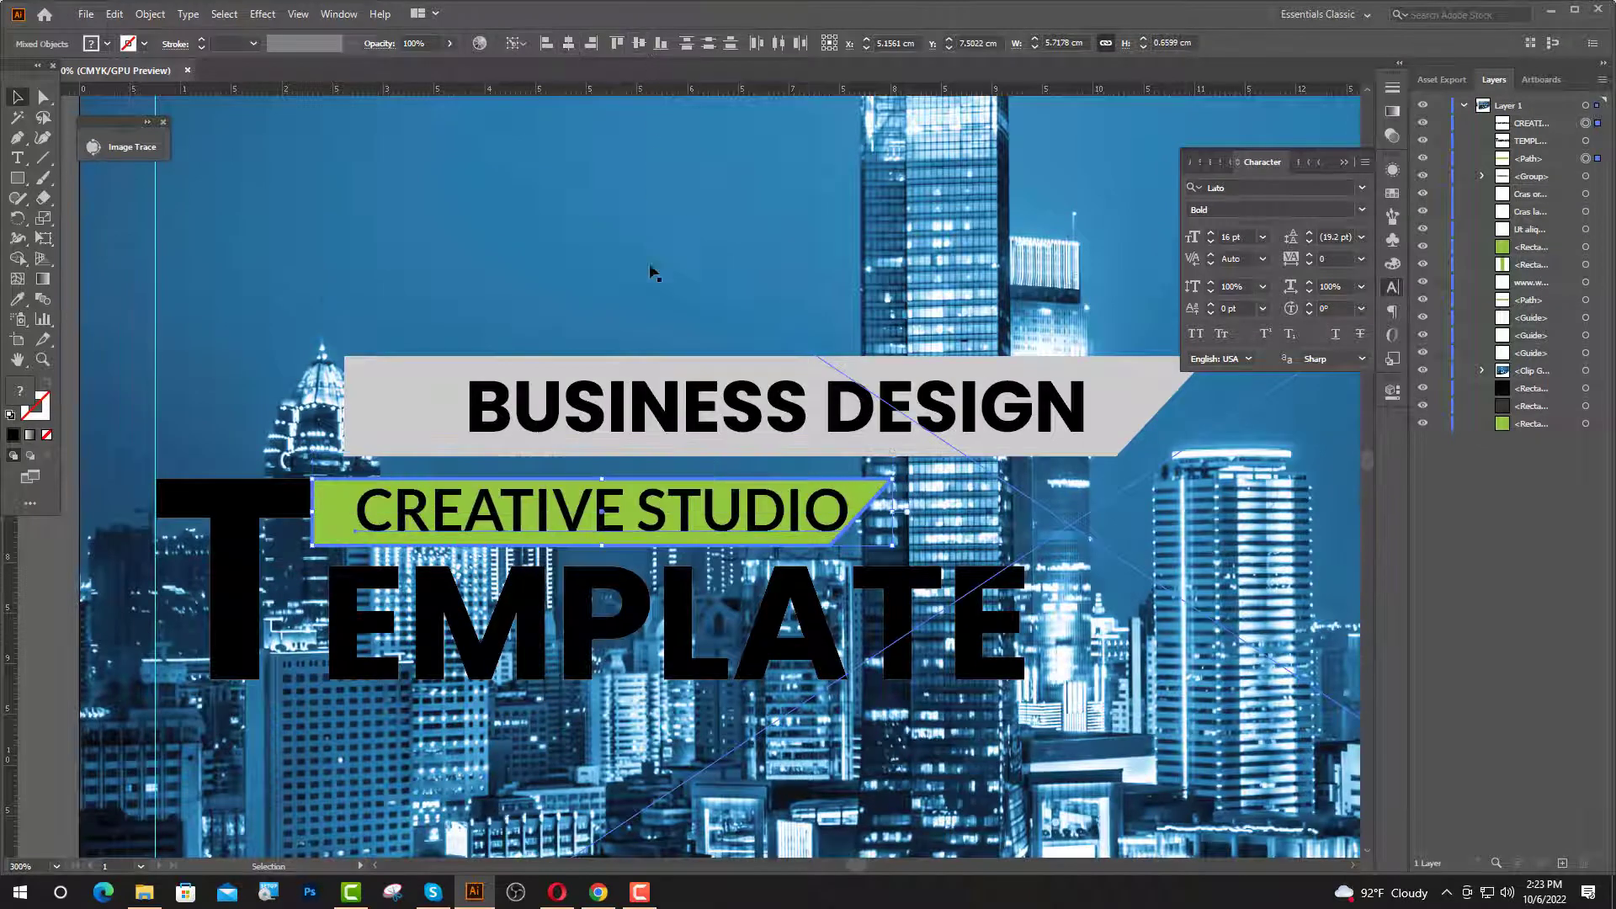
key(ctrl+shift+a)
- Reduce the CREATIVE STUDIO text to 12 pt
scroll(409, 519, up, 2)
click(539, 502)
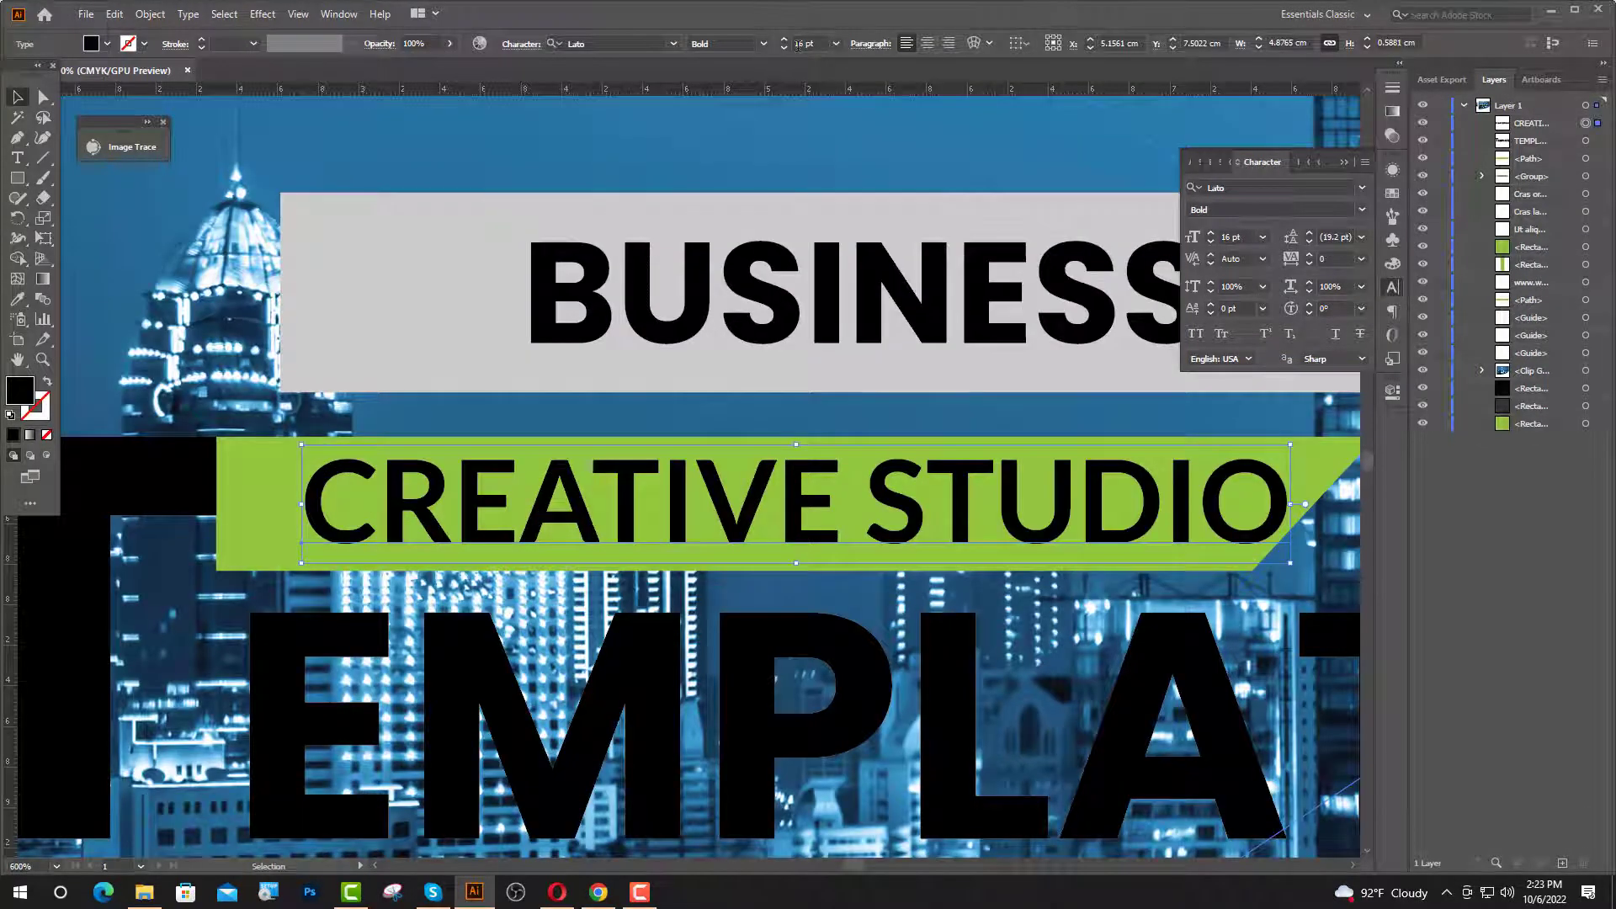
click(798, 45)
text(12)
key(Return)
- Shrink the green banner to about 4.7 by 0.48 cm and place it against the large T, just above EMPLATE
click(807, 453)
drag(796, 437, 797, 449)
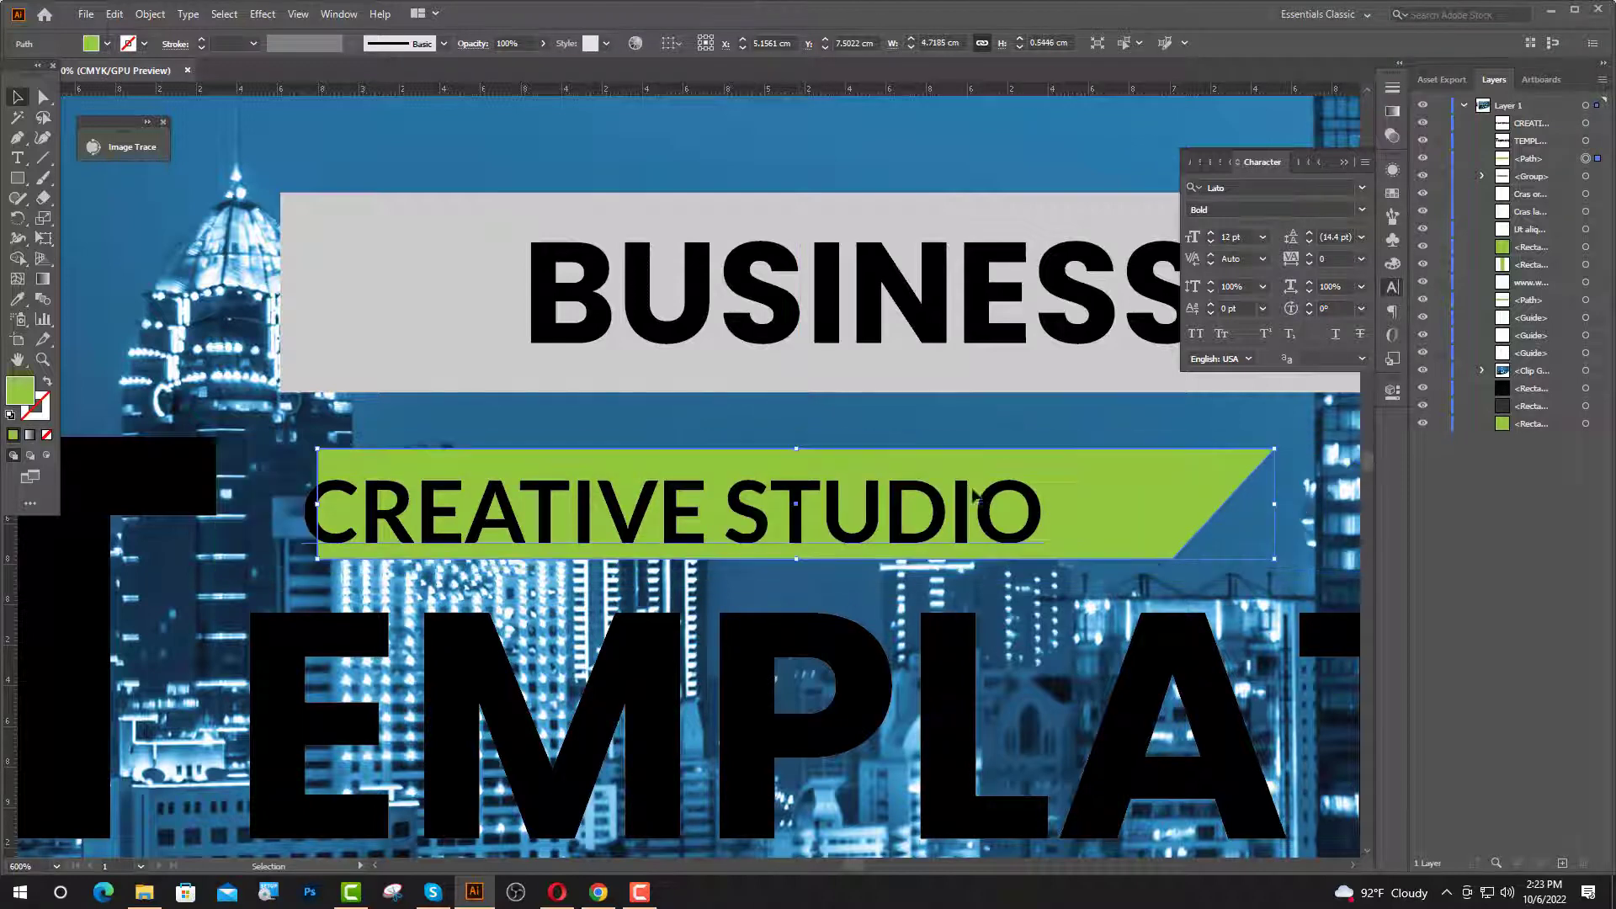
drag(1123, 516, 1021, 567)
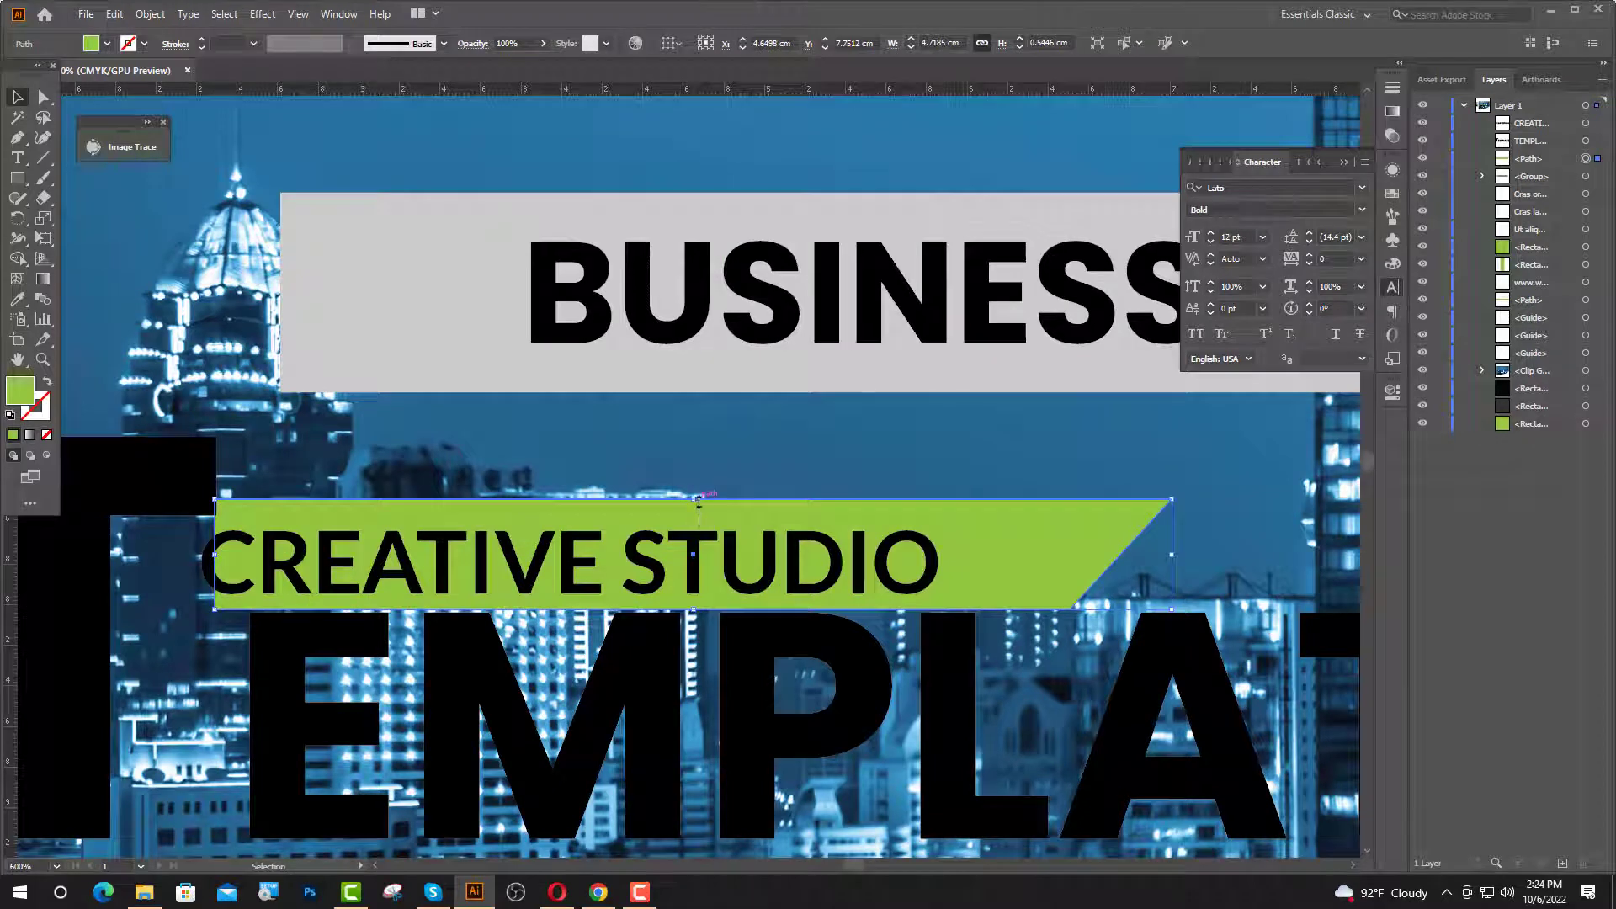
drag(699, 502, 693, 519)
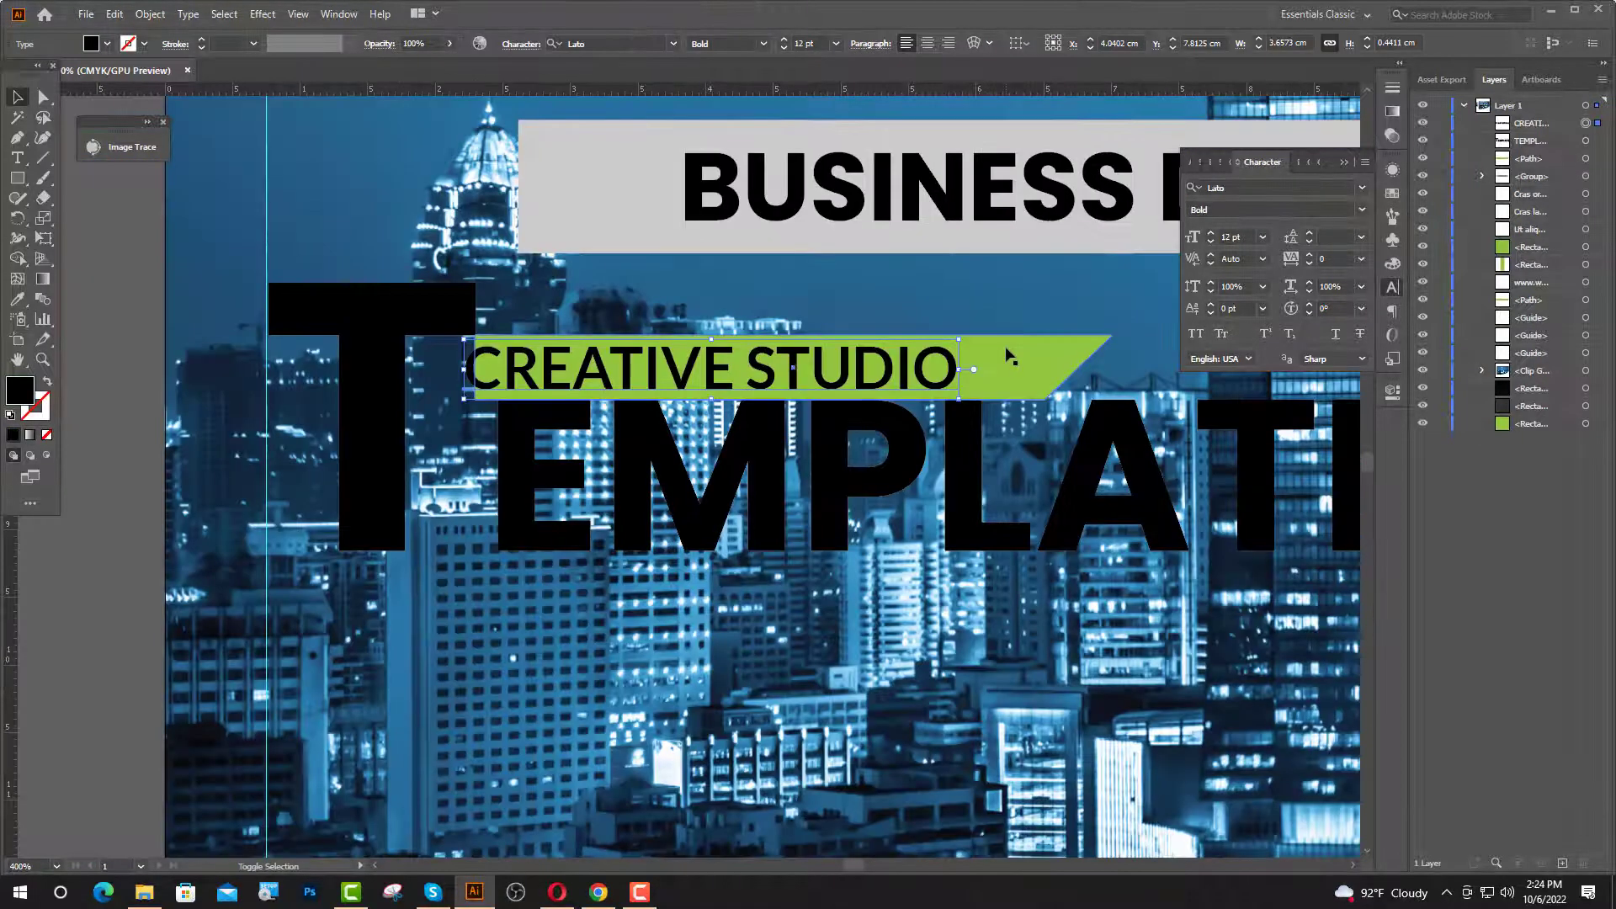
- Realign the smaller CREATIVE STUDIO text to the centre of its resized banner, horizontally and vertically
shift+click(1007, 350)
click(1012, 353)
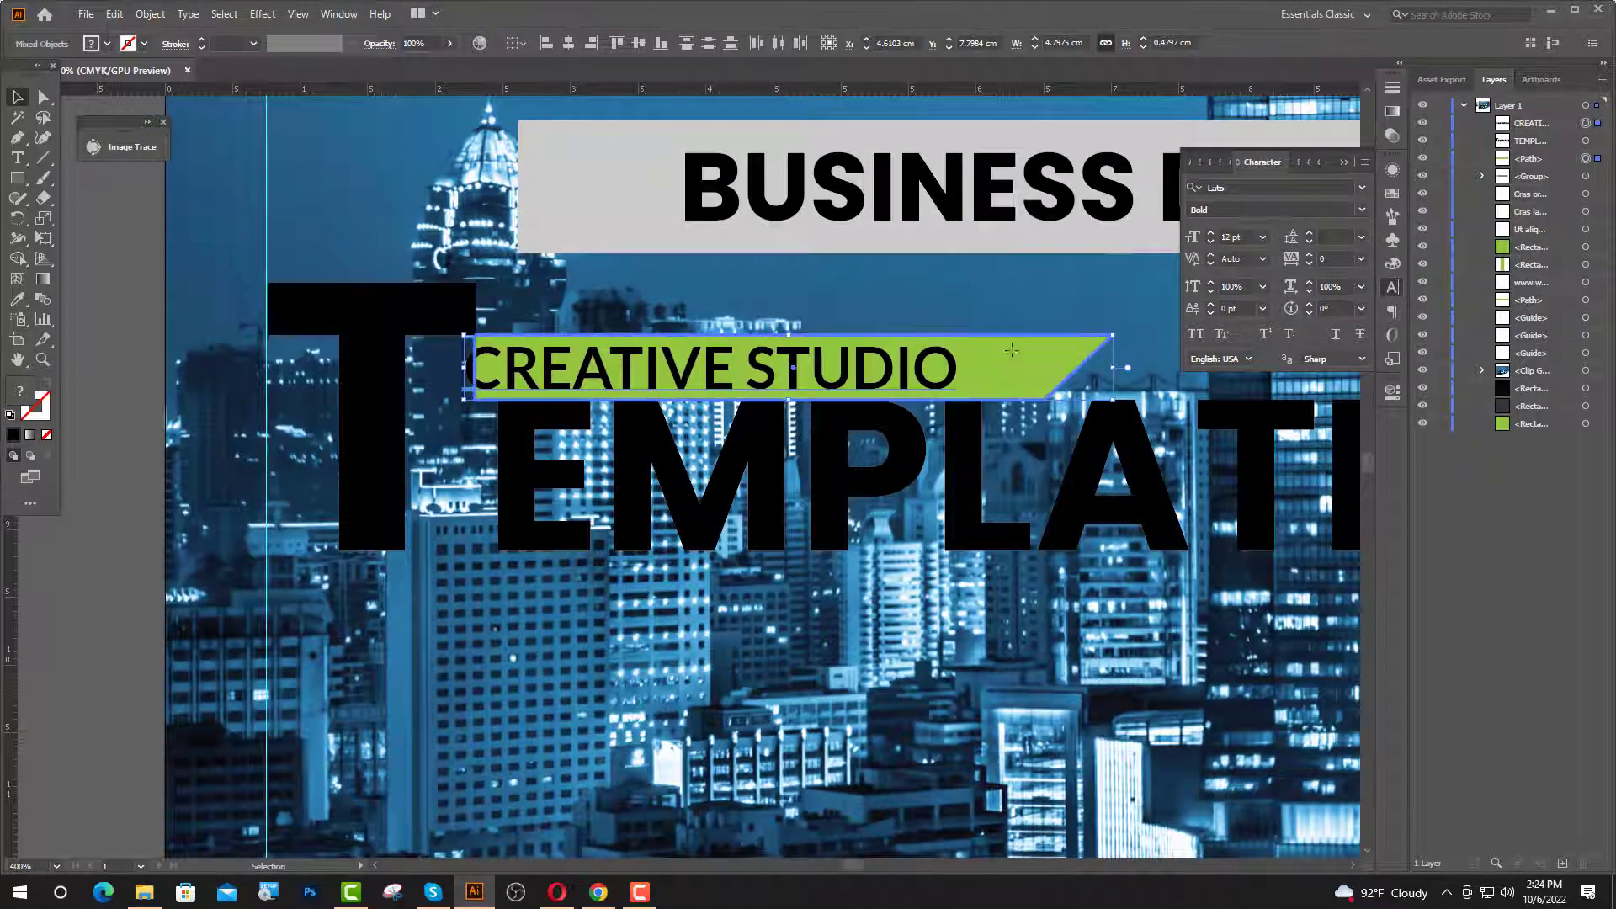
click(570, 45)
click(639, 43)
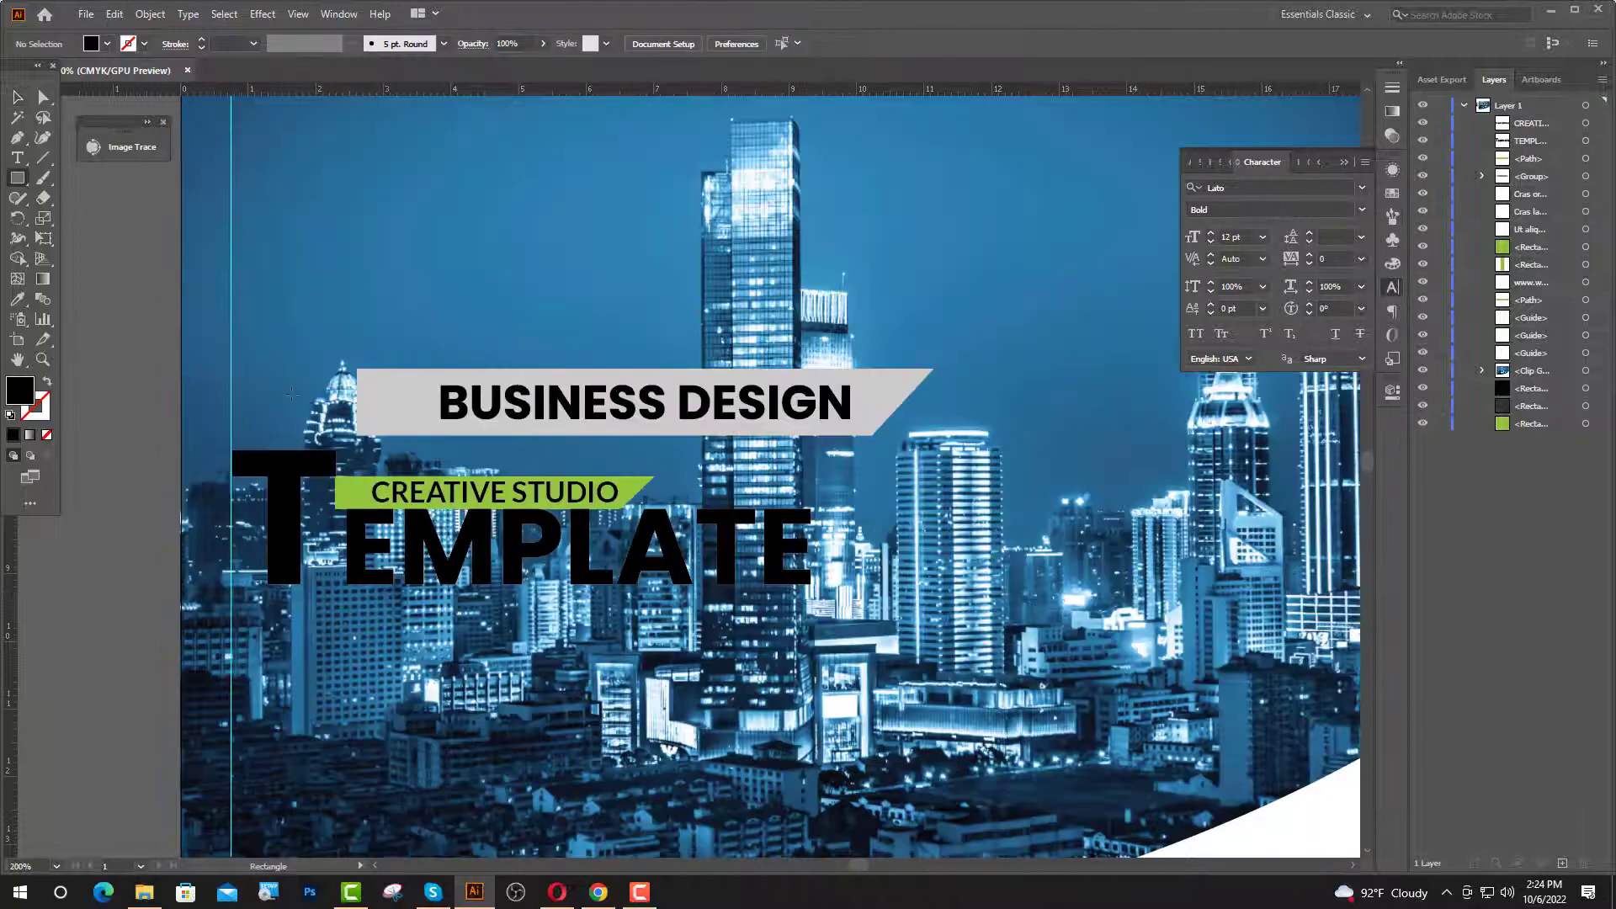
- Draw a thin rectangle about 4.2 by 0.12 cm extending right from the upper edge of the CREATIVE STUDIO banner
scroll(699, 488, up, 1)
drag(630, 471, 1049, 482)
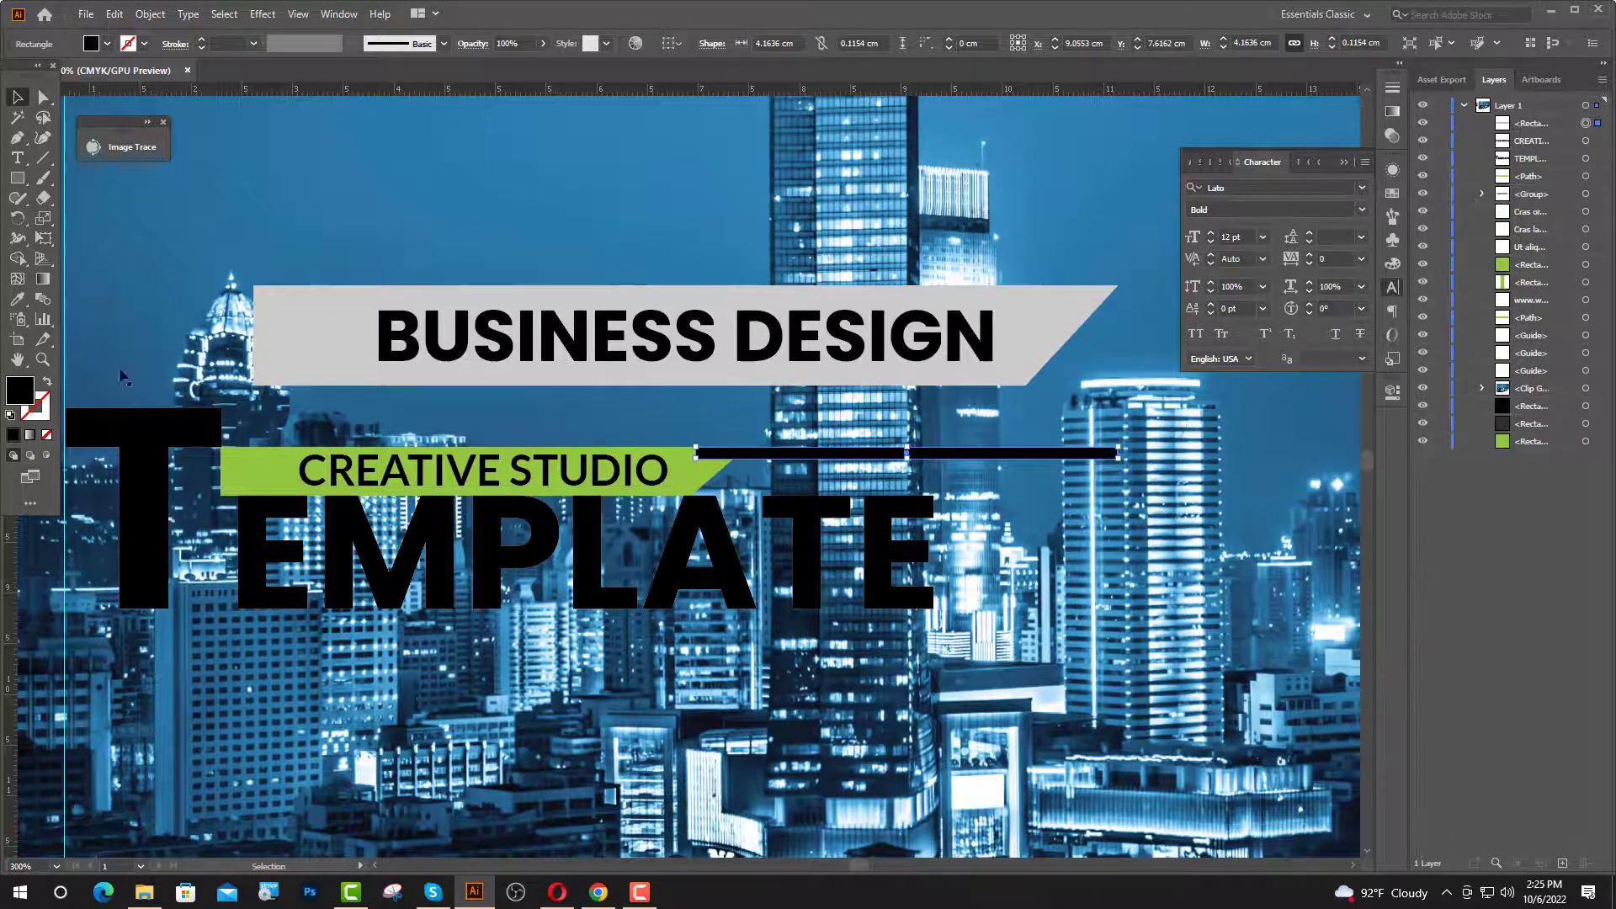
scroll(762, 458, up, 5)
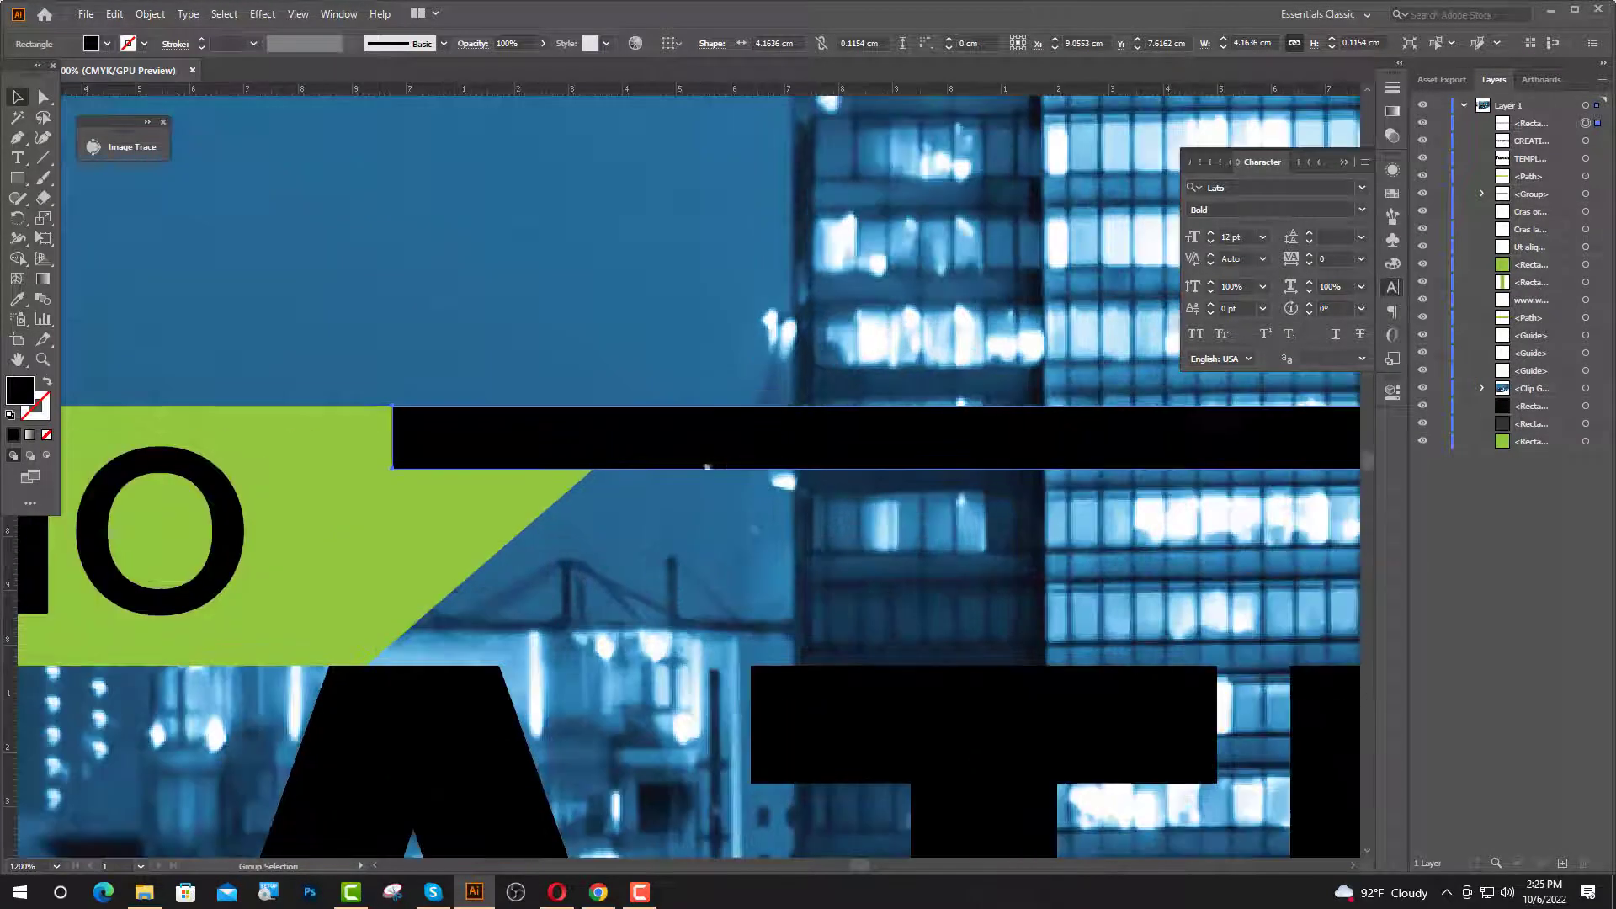
click(453, 439)
- Recolour the thin bar with the banner's green using the Eyedropper, and reduce its height from below
click(18, 300)
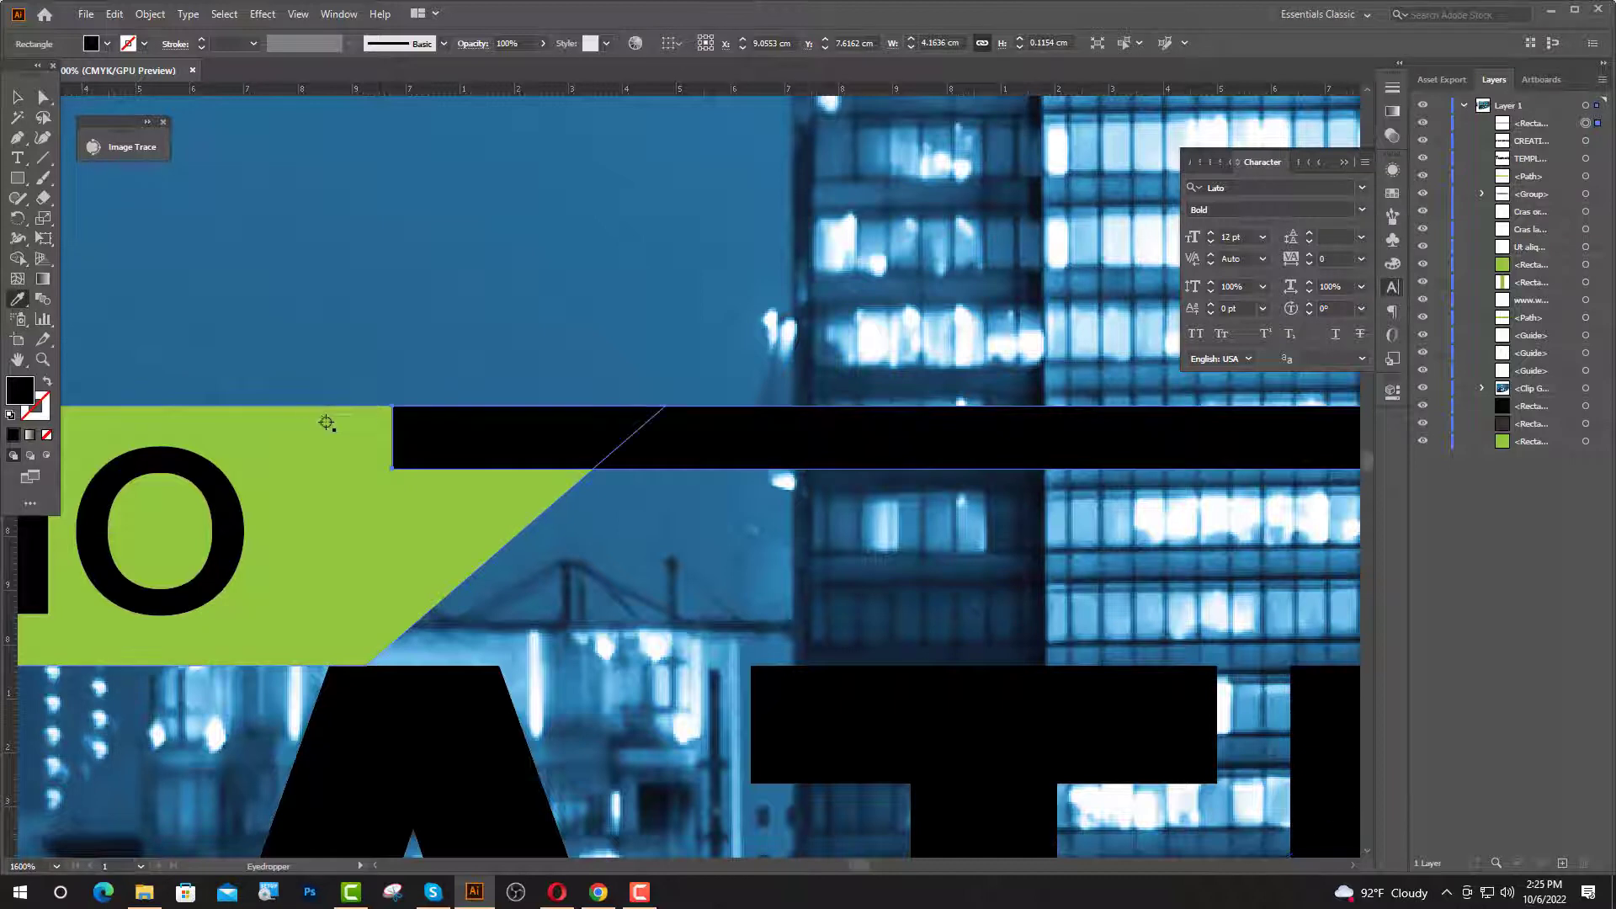
click(326, 422)
key(v)
drag(392, 469, 393, 445)
- Merge the thin bar's overlap into the CREATIVE STUDIO banner with the Shape Builder tool
click(523, 491)
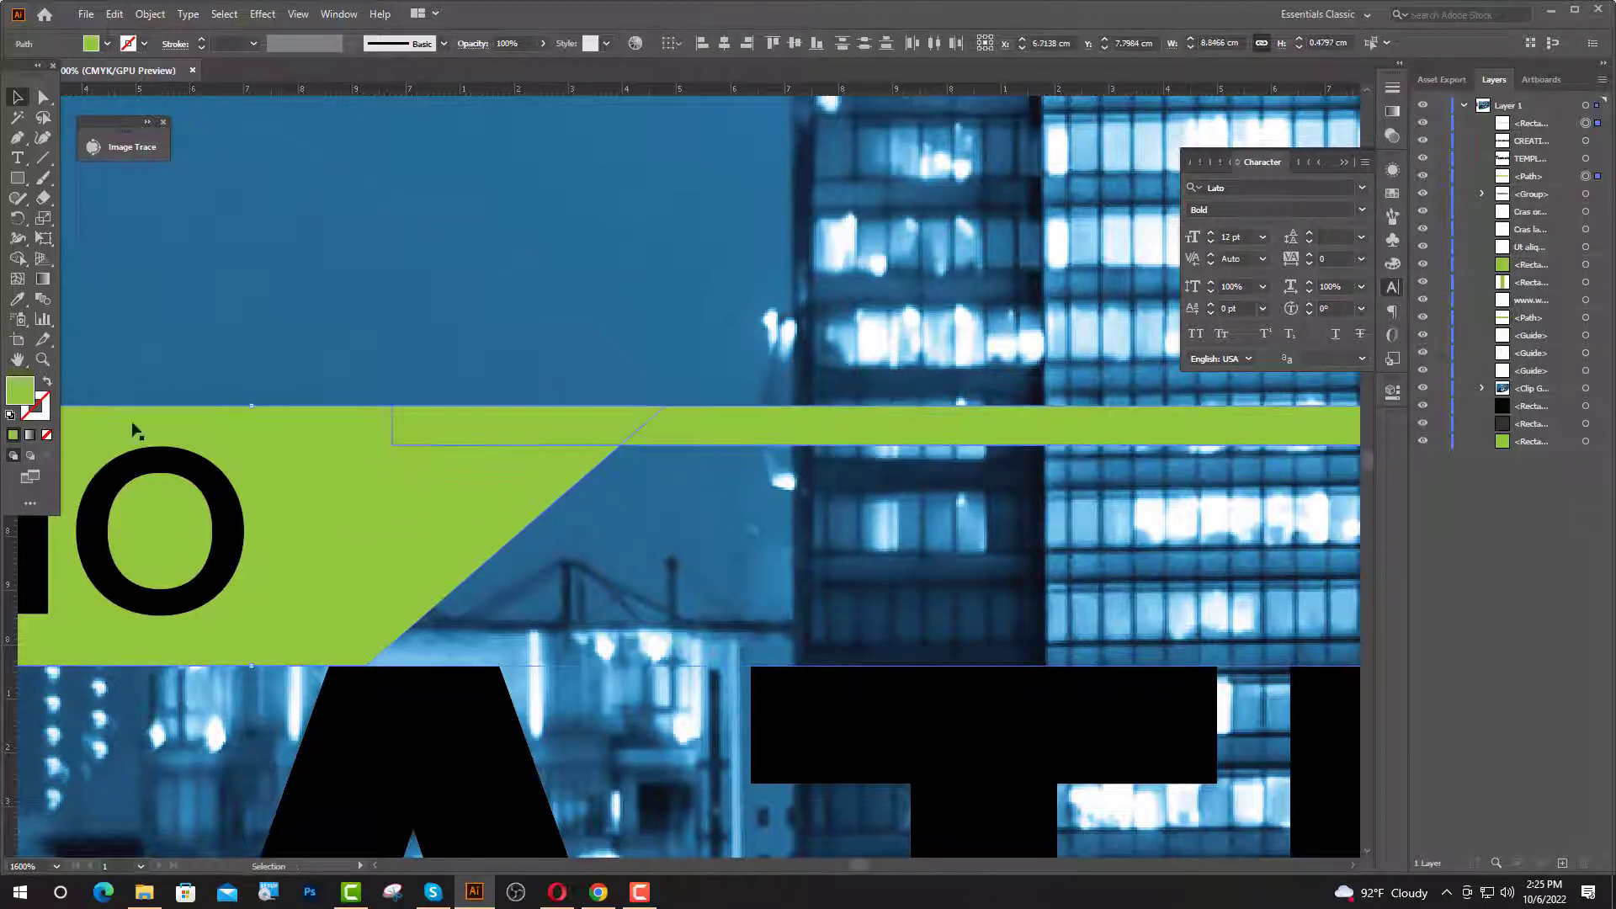
click(17, 259)
drag(543, 431, 536, 455)
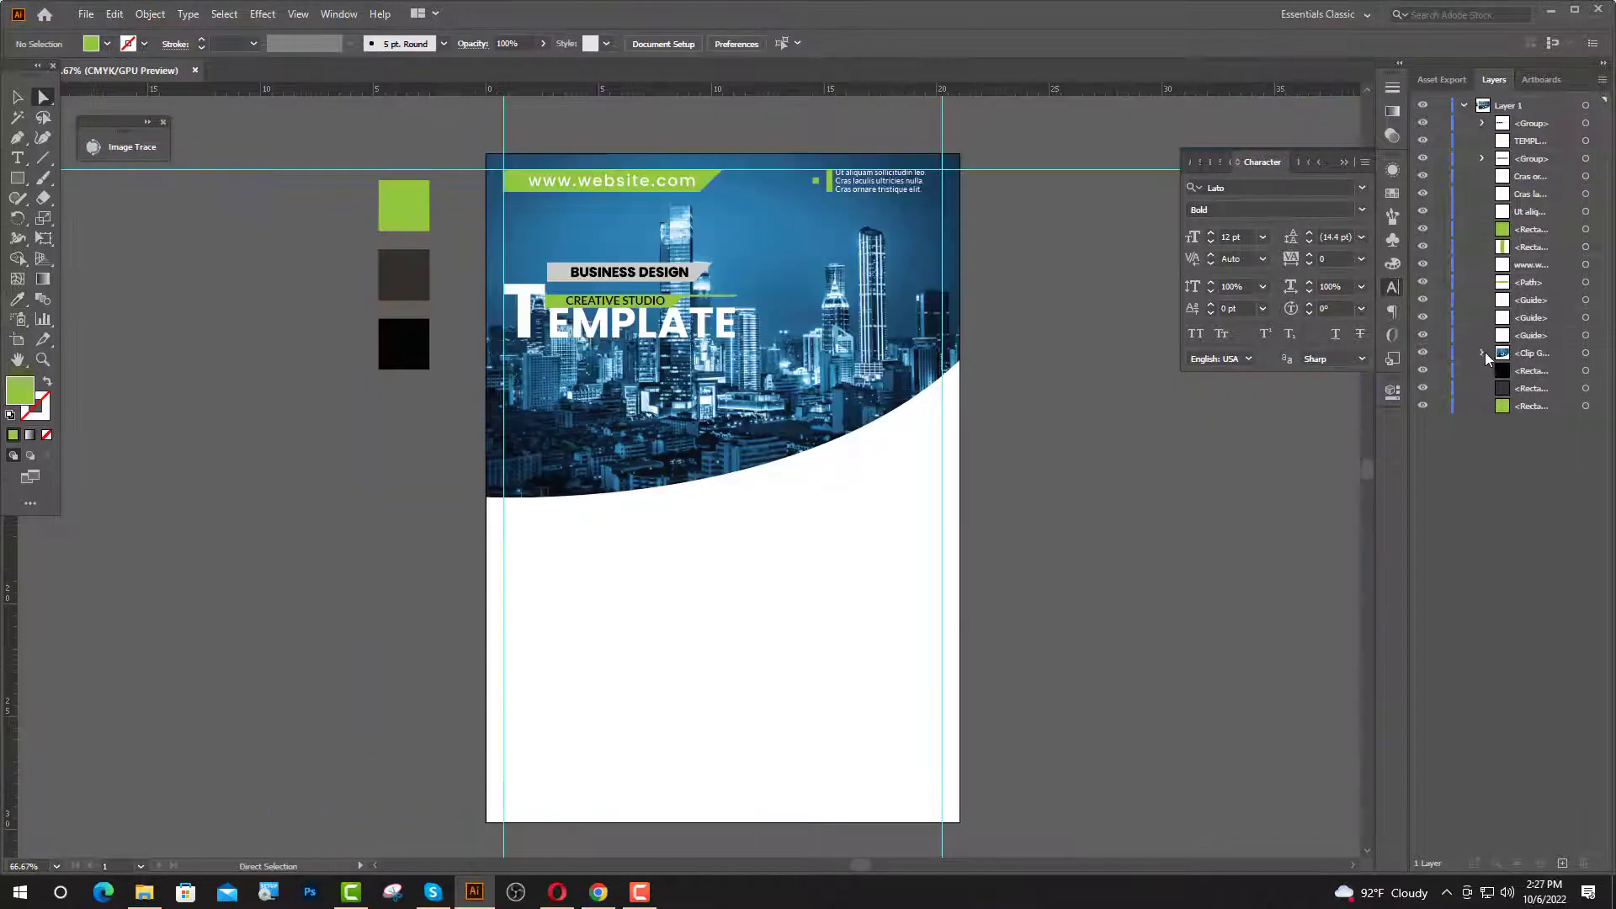
- Move the lower-left anchor of the photo's clipping path straight down along the page edge to deepen the curved header
click(1483, 352)
click(487, 498)
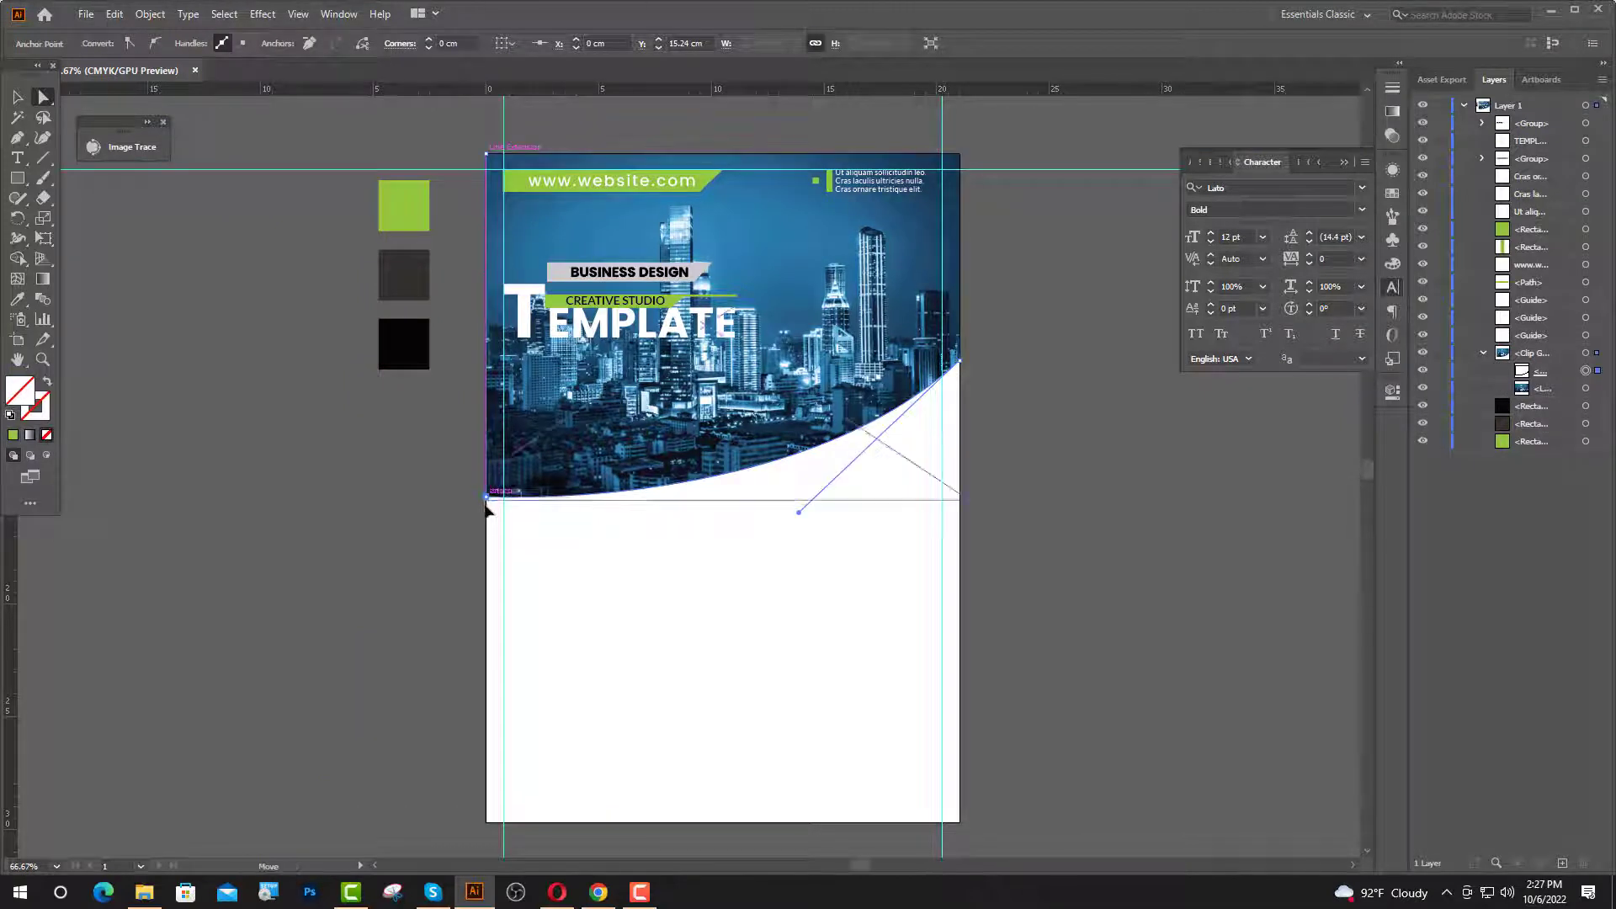
drag(488, 505, 487, 569)
- Enlarge the city photo inside the clip group to about 28.2 by 18.8 cm so it fills the deeper header
click(18, 97)
click(1587, 388)
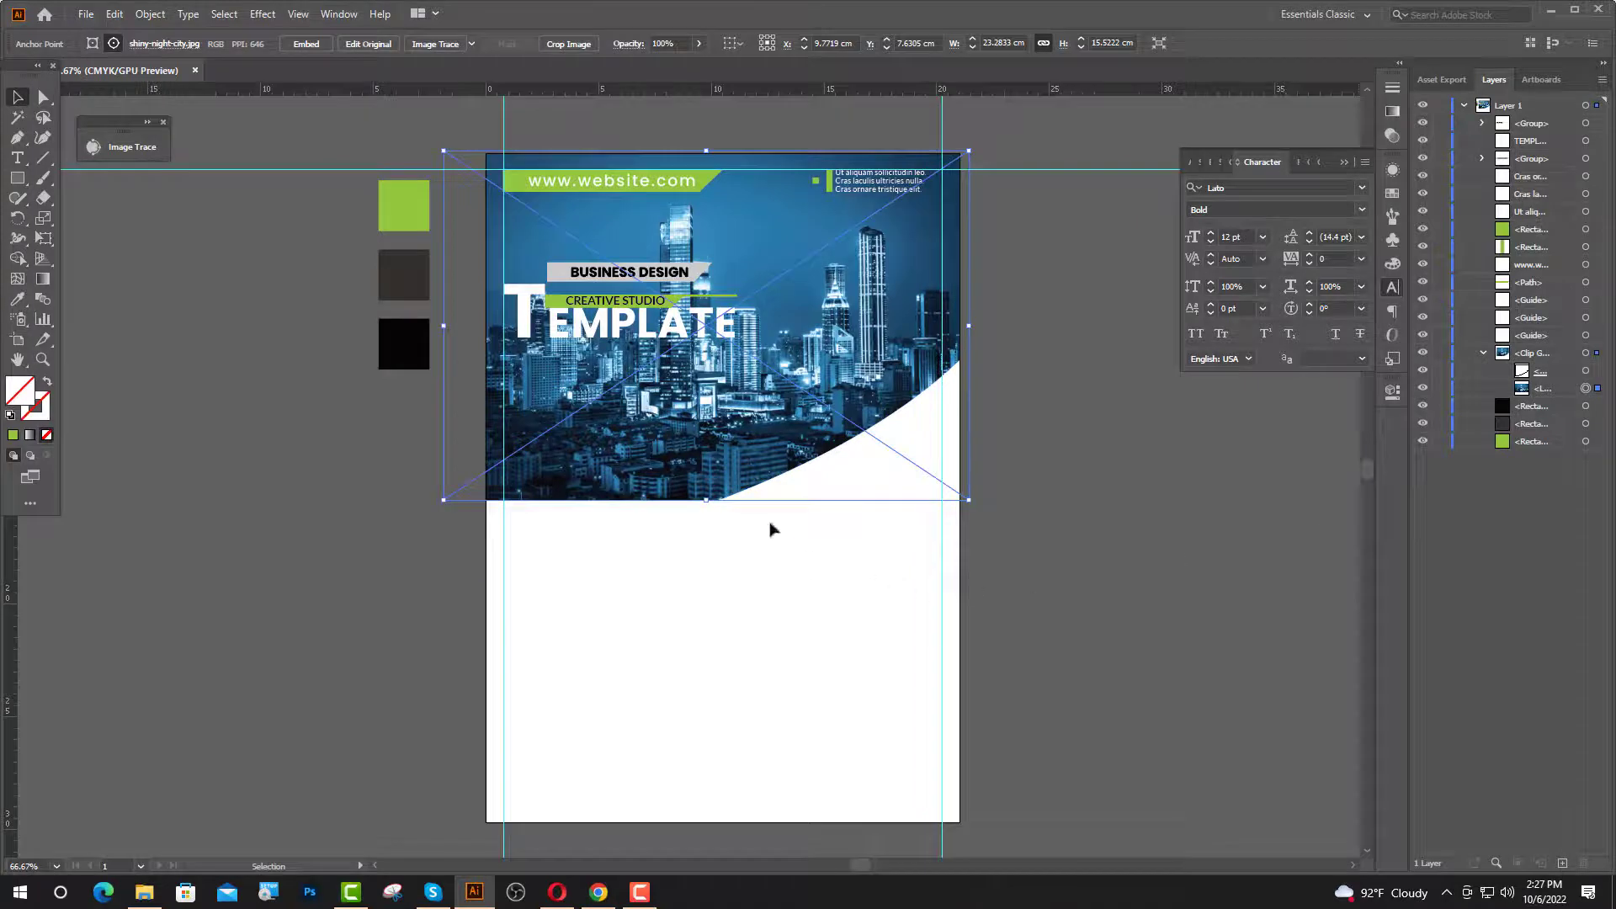
drag(707, 499, 706, 573)
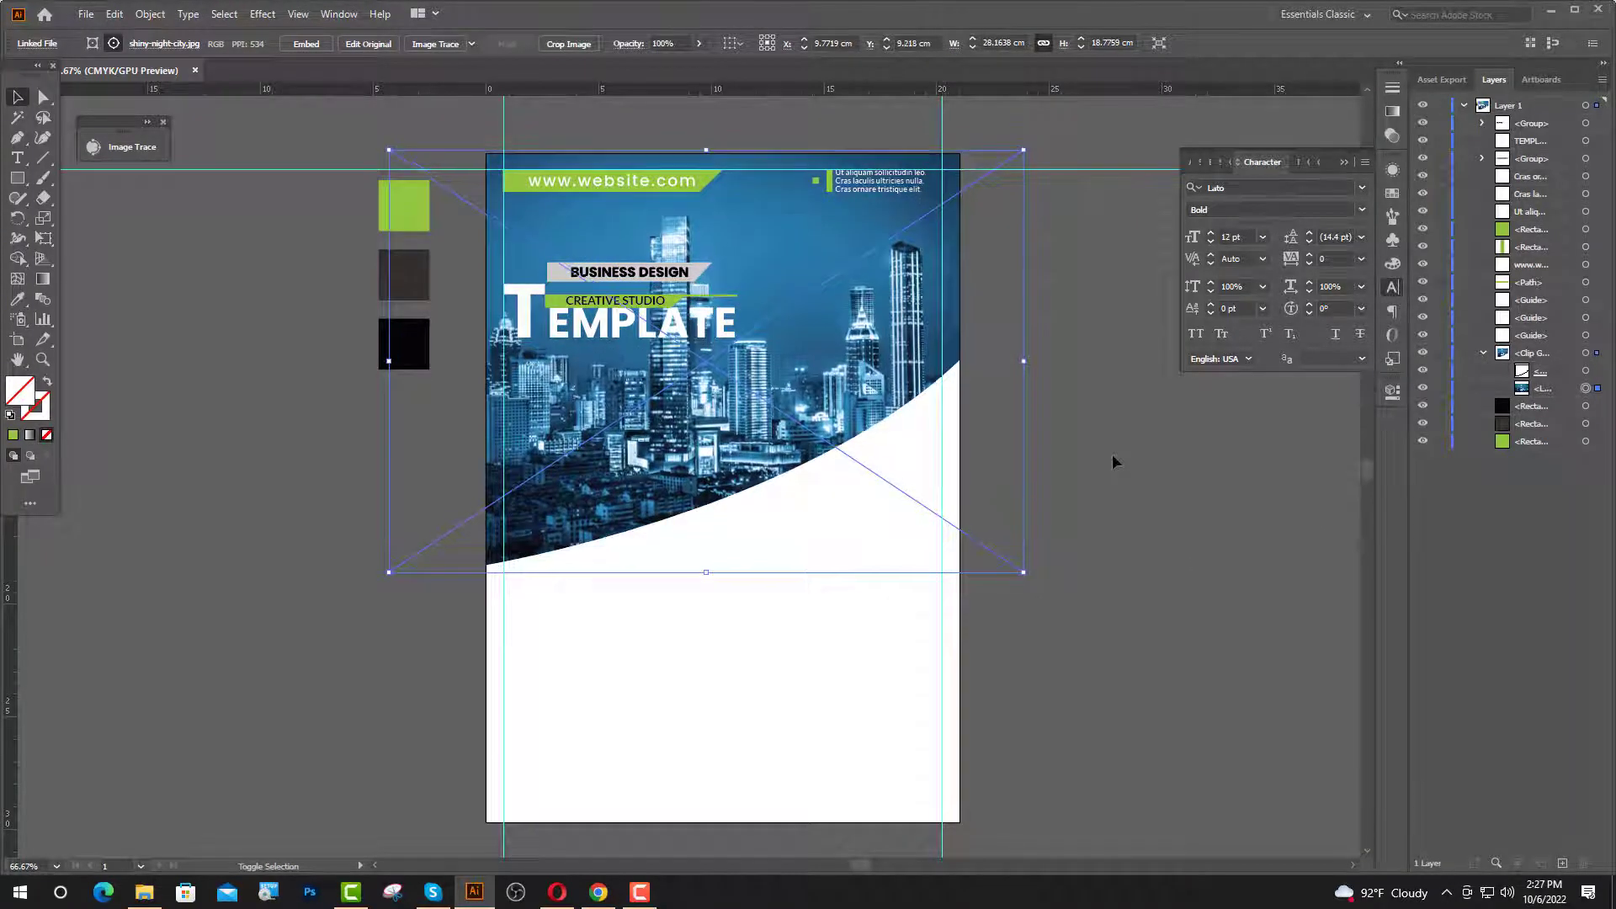
- Select the BUSINESS DESIGN banner, the CREATIVE STUDIO banner and the TEMPLATE title, and nudge them down together on the photo
key(ctrl+1)
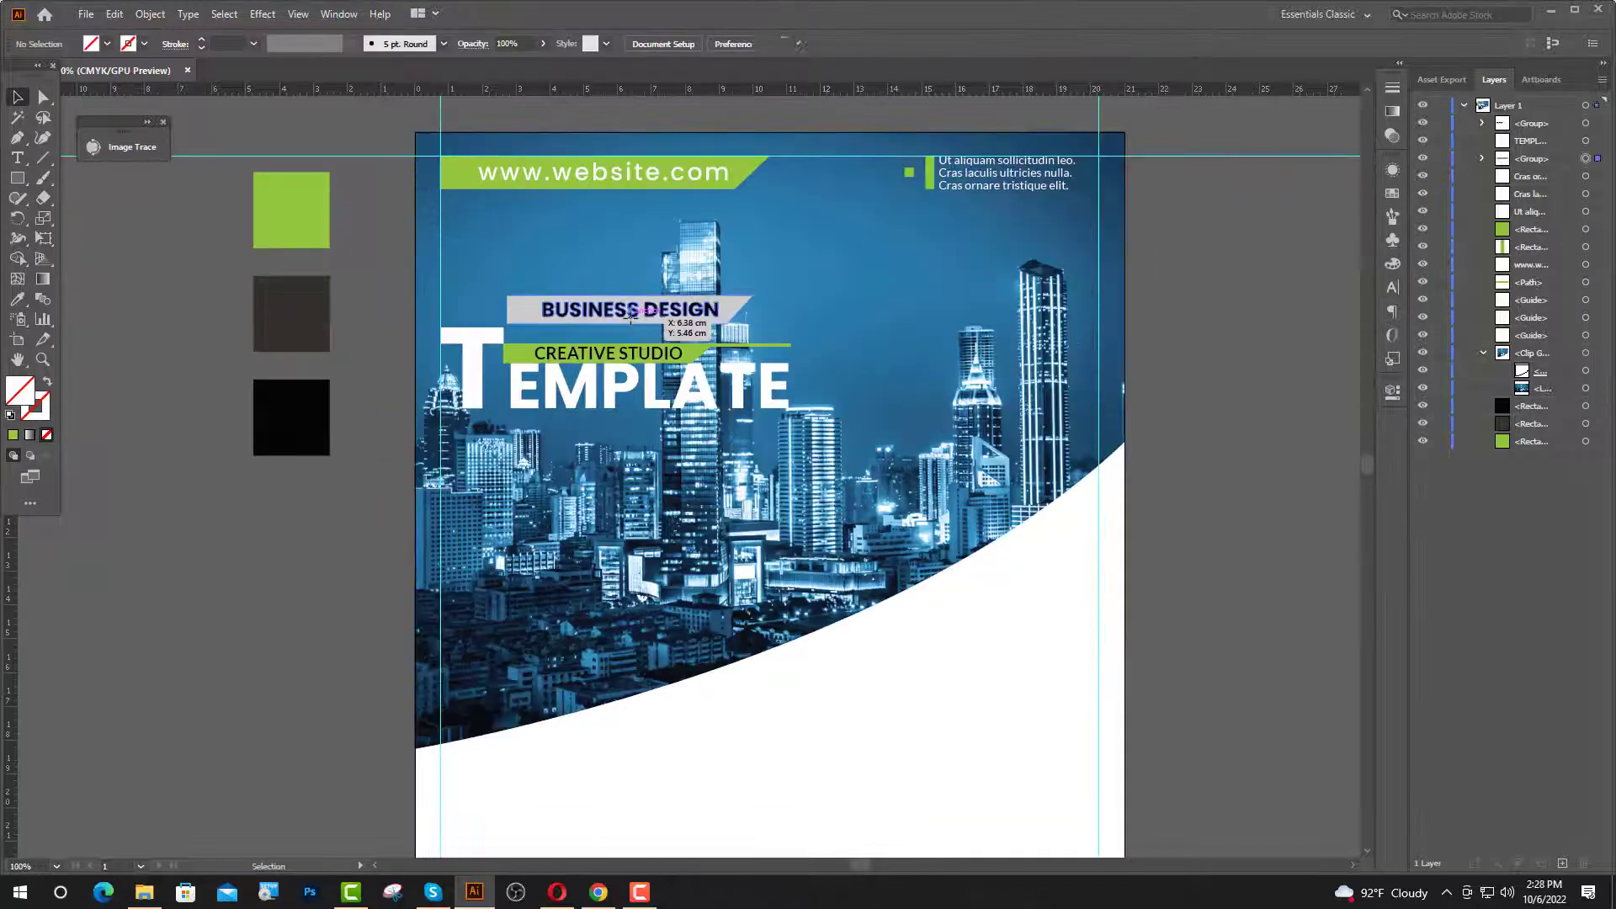
click(636, 356)
shift+click(636, 356)
shift+click(644, 389)
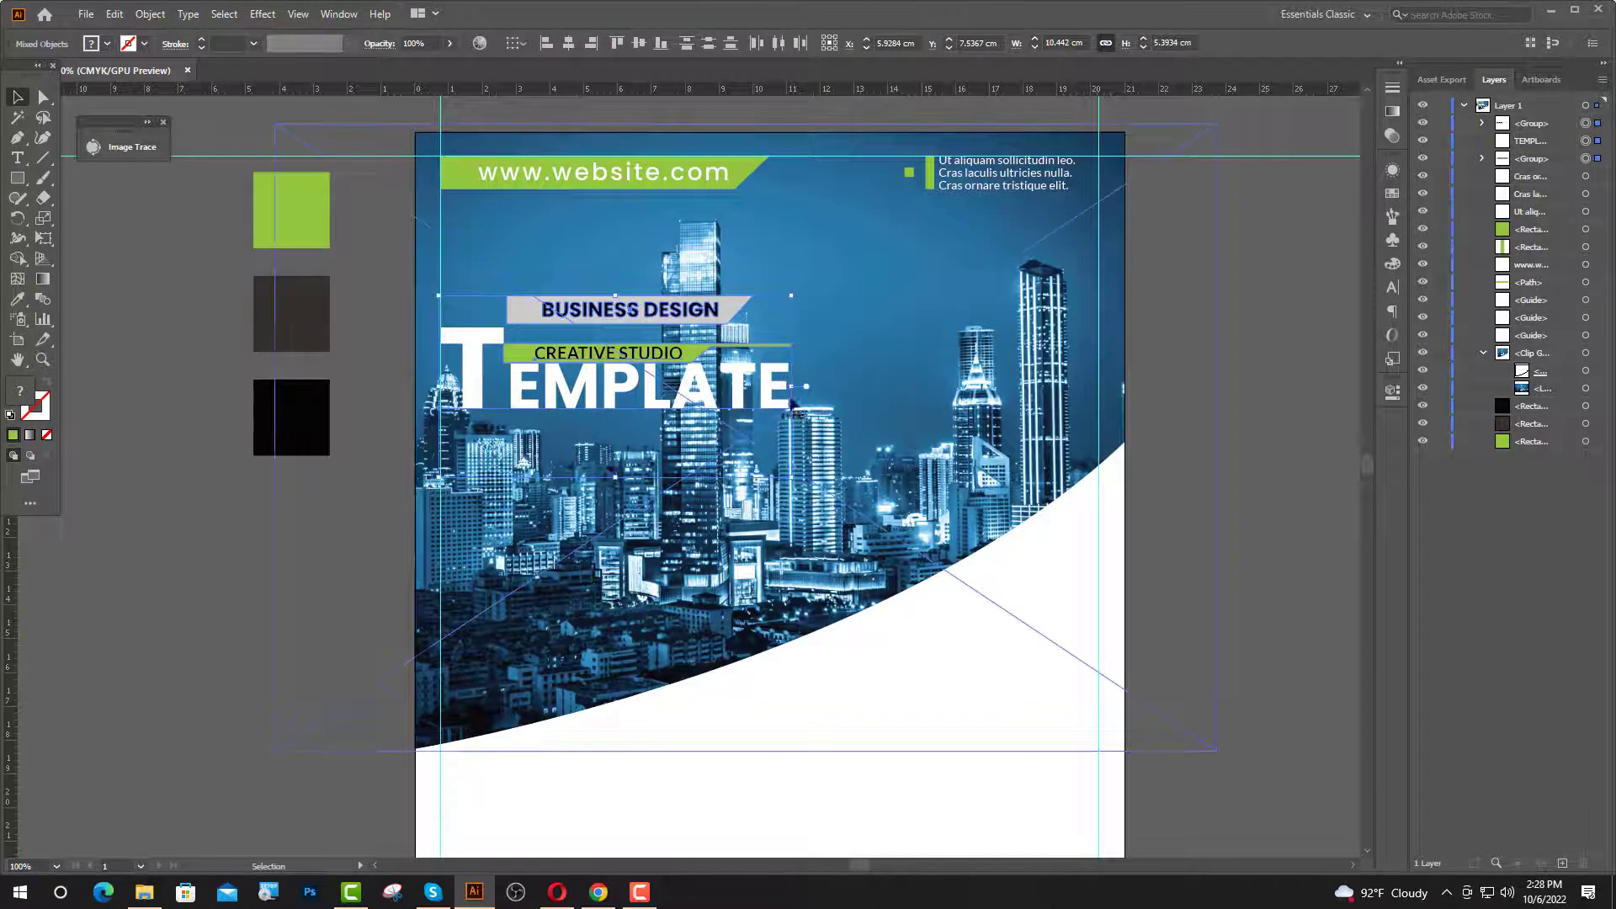
key(Down)
key(Down)
key(Down)
key(Down)
key(Down)
key(Down)
key(Down)
key(Down)
key(Down)
key(Down)
key(Down)
key(Down)
key(Down)
key(Down)
key(Down)
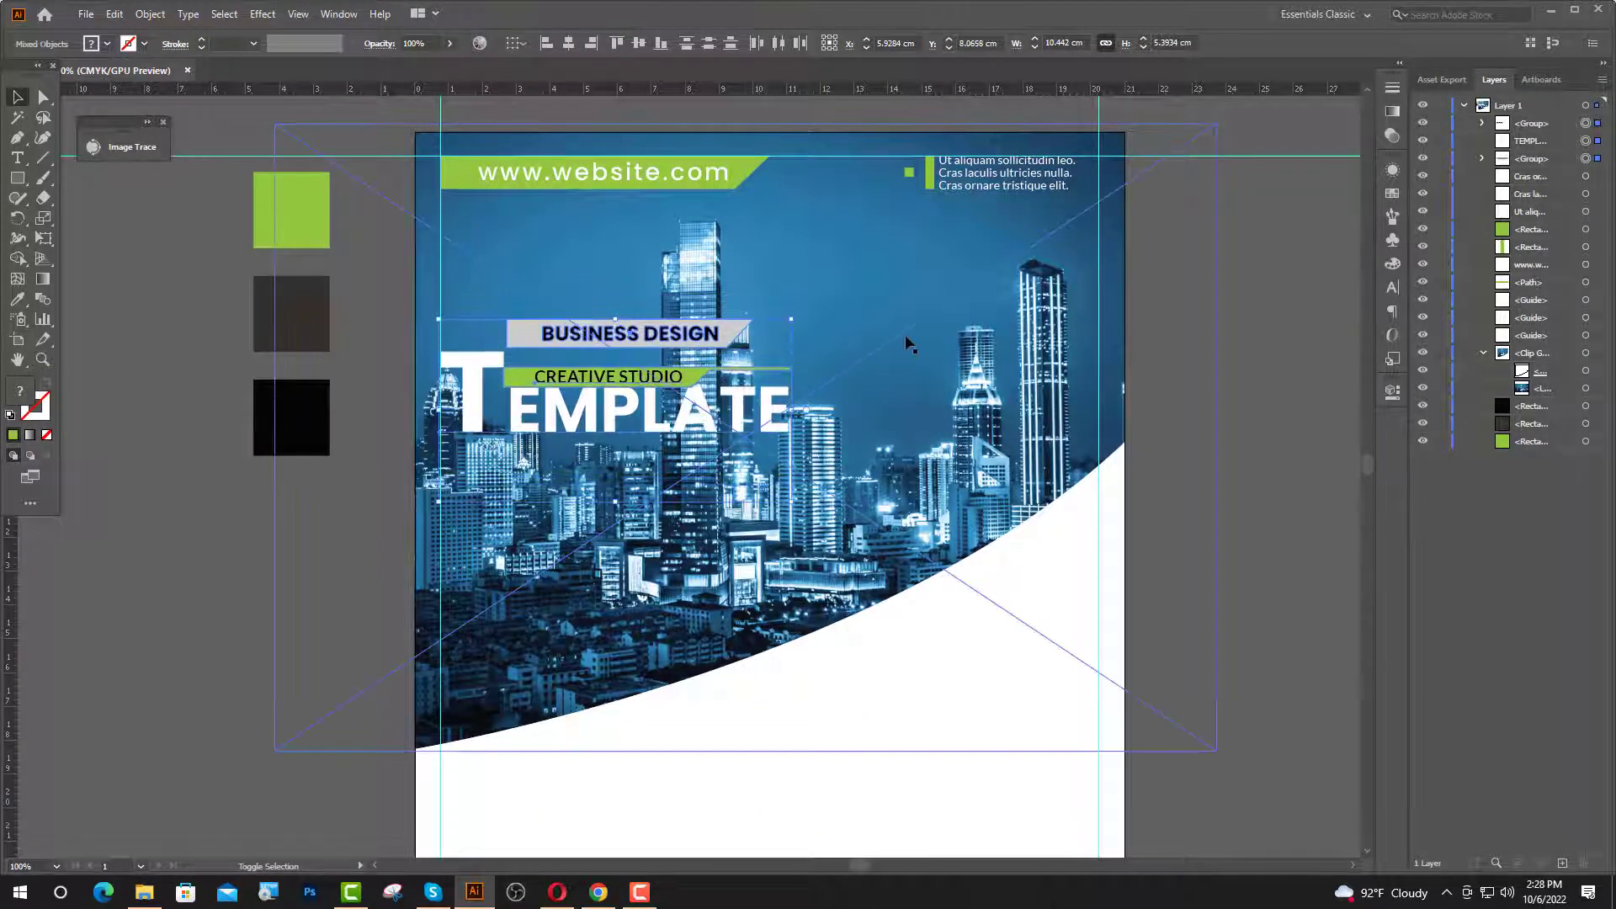
key(Down)
key(Down)
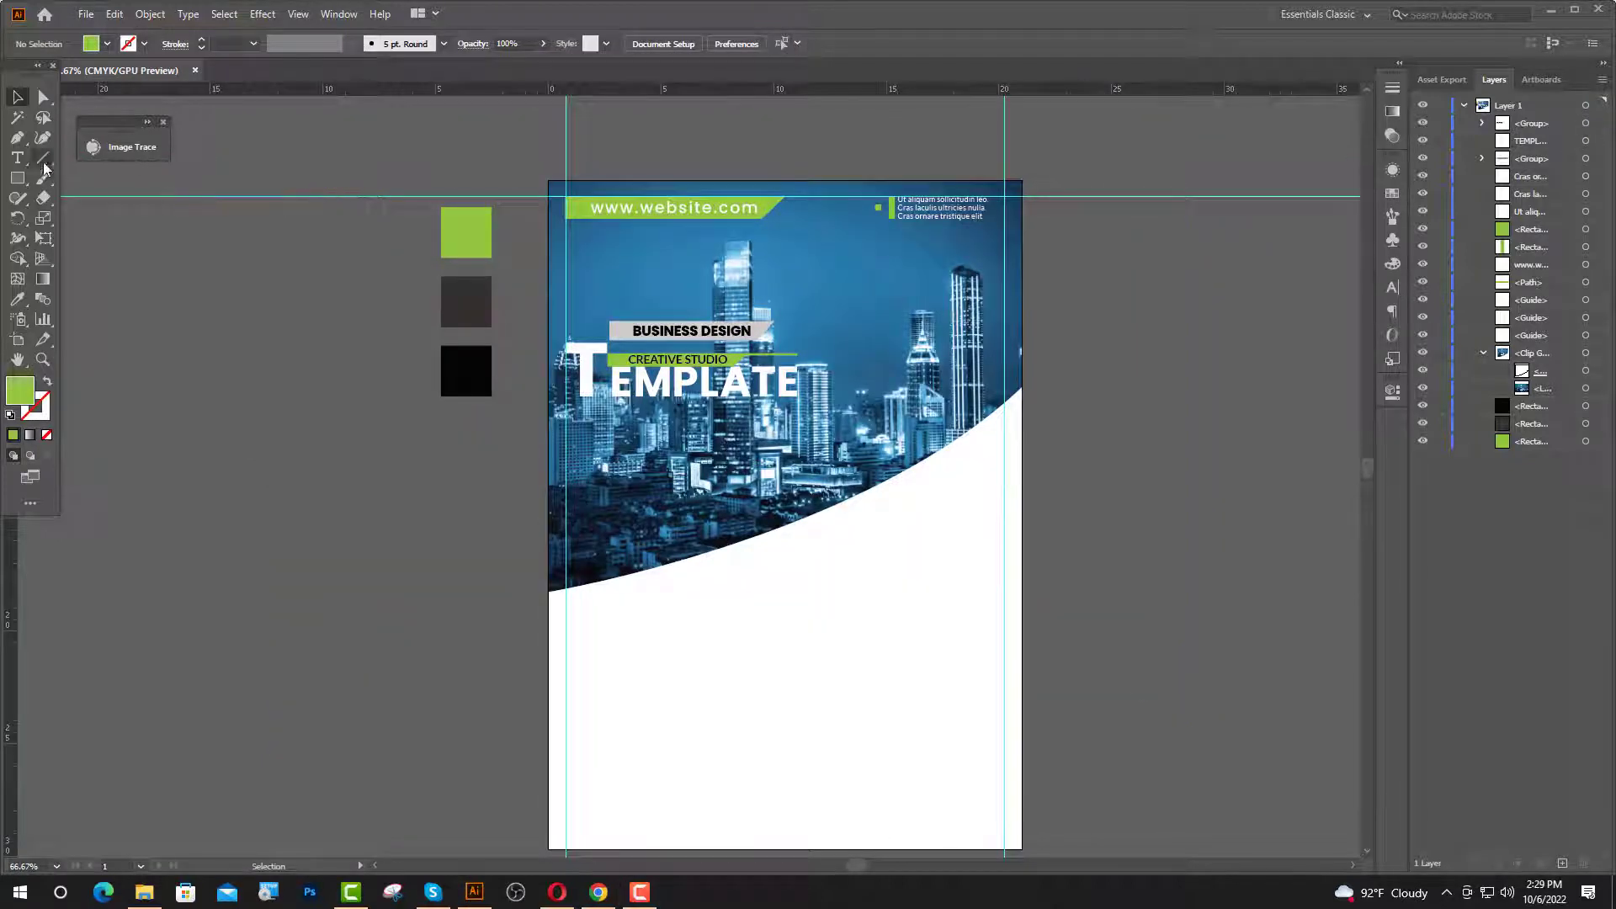
- Draw a closed green tapered swoosh across the lower photo with the Pen tool, from the page's left edge to a tip about 15 cm across
click(21, 140)
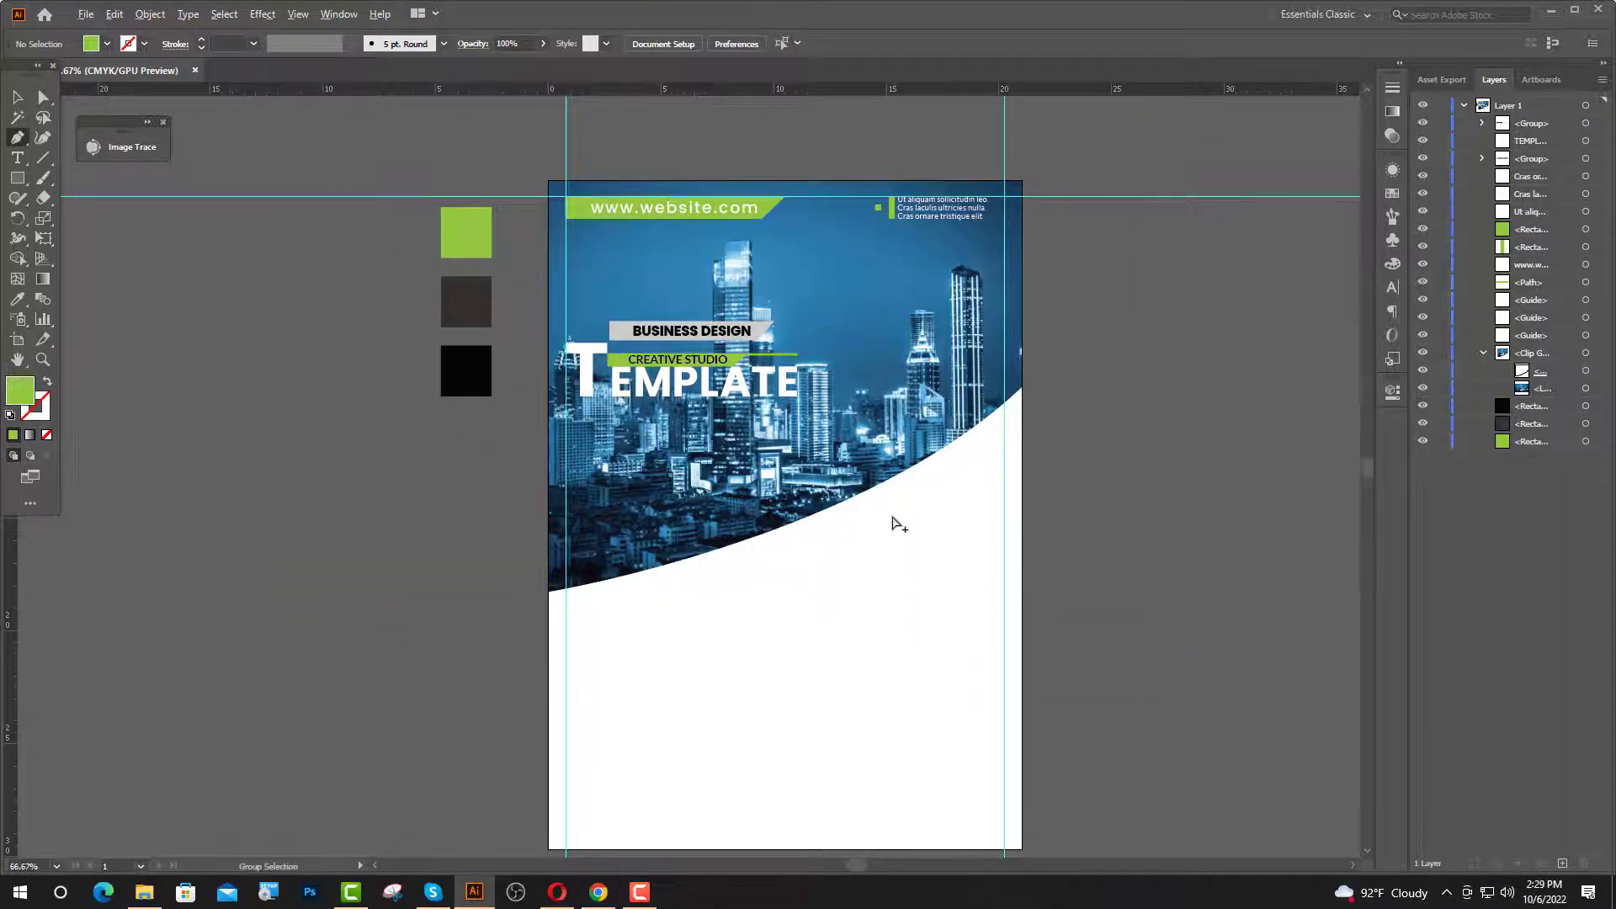
scroll(895, 523, up, 1)
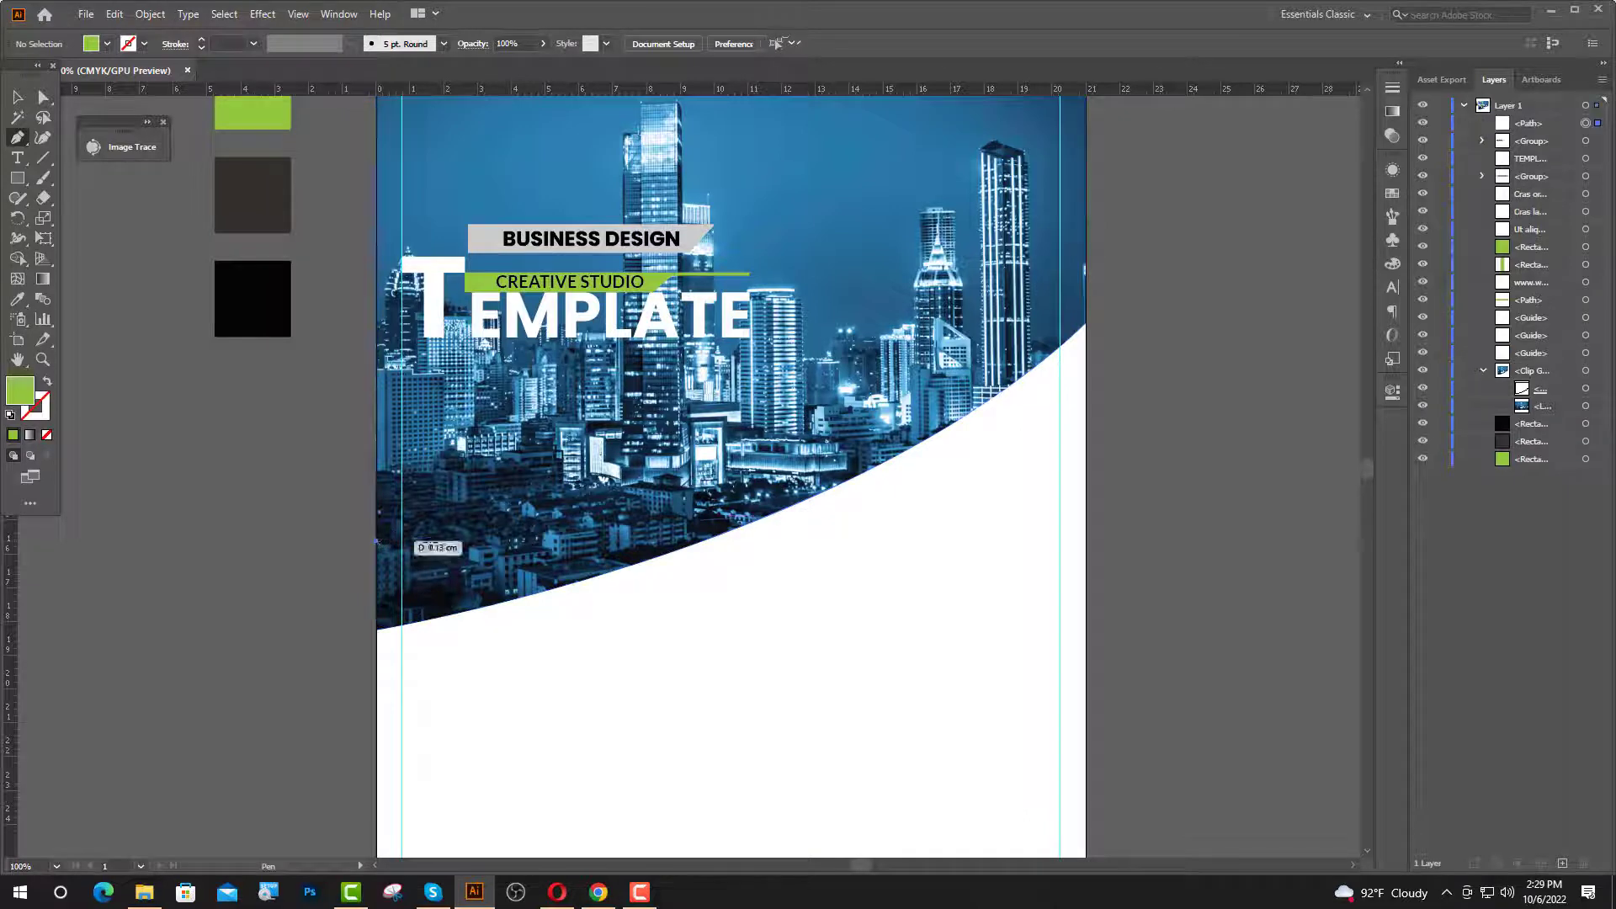
click(376, 540)
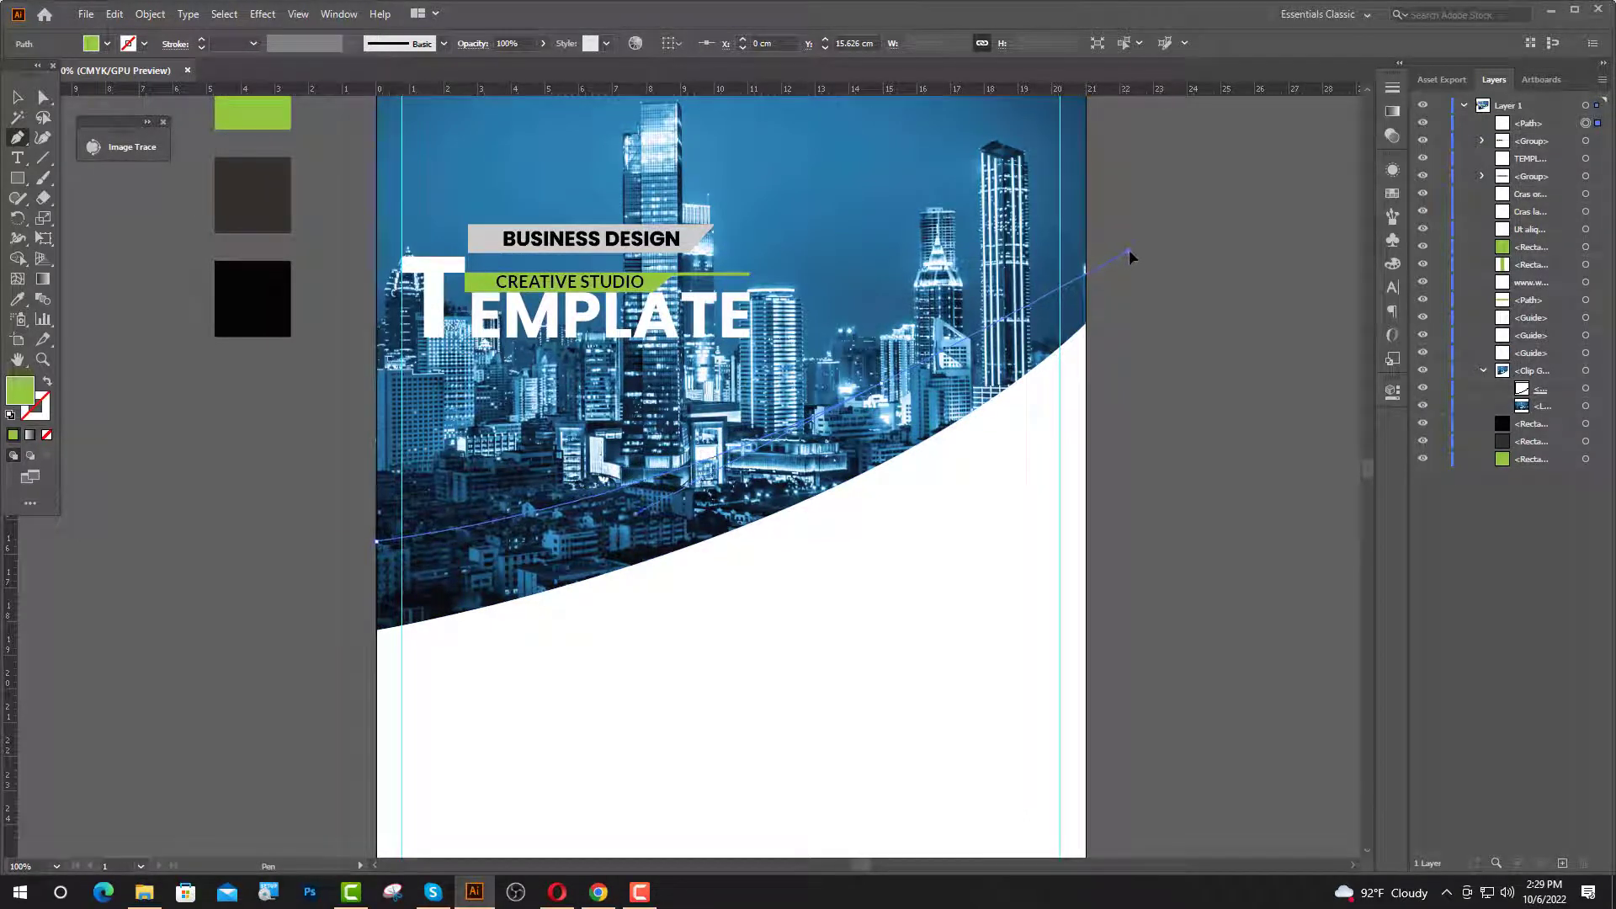
drag(1137, 253, 1136, 250)
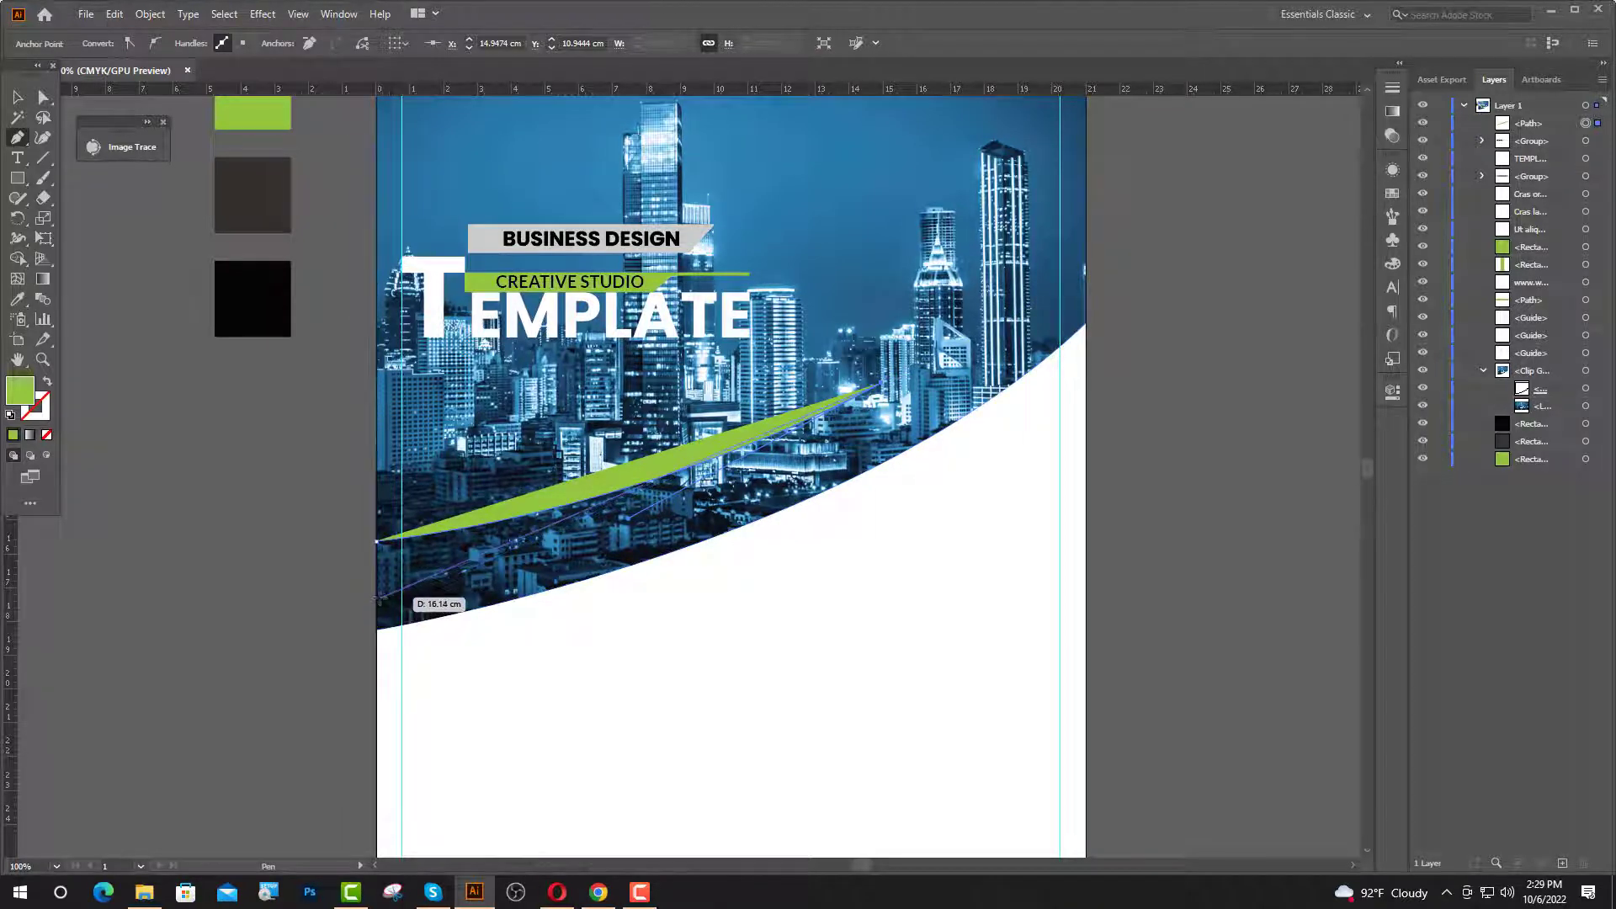
drag(376, 599, 133, 623)
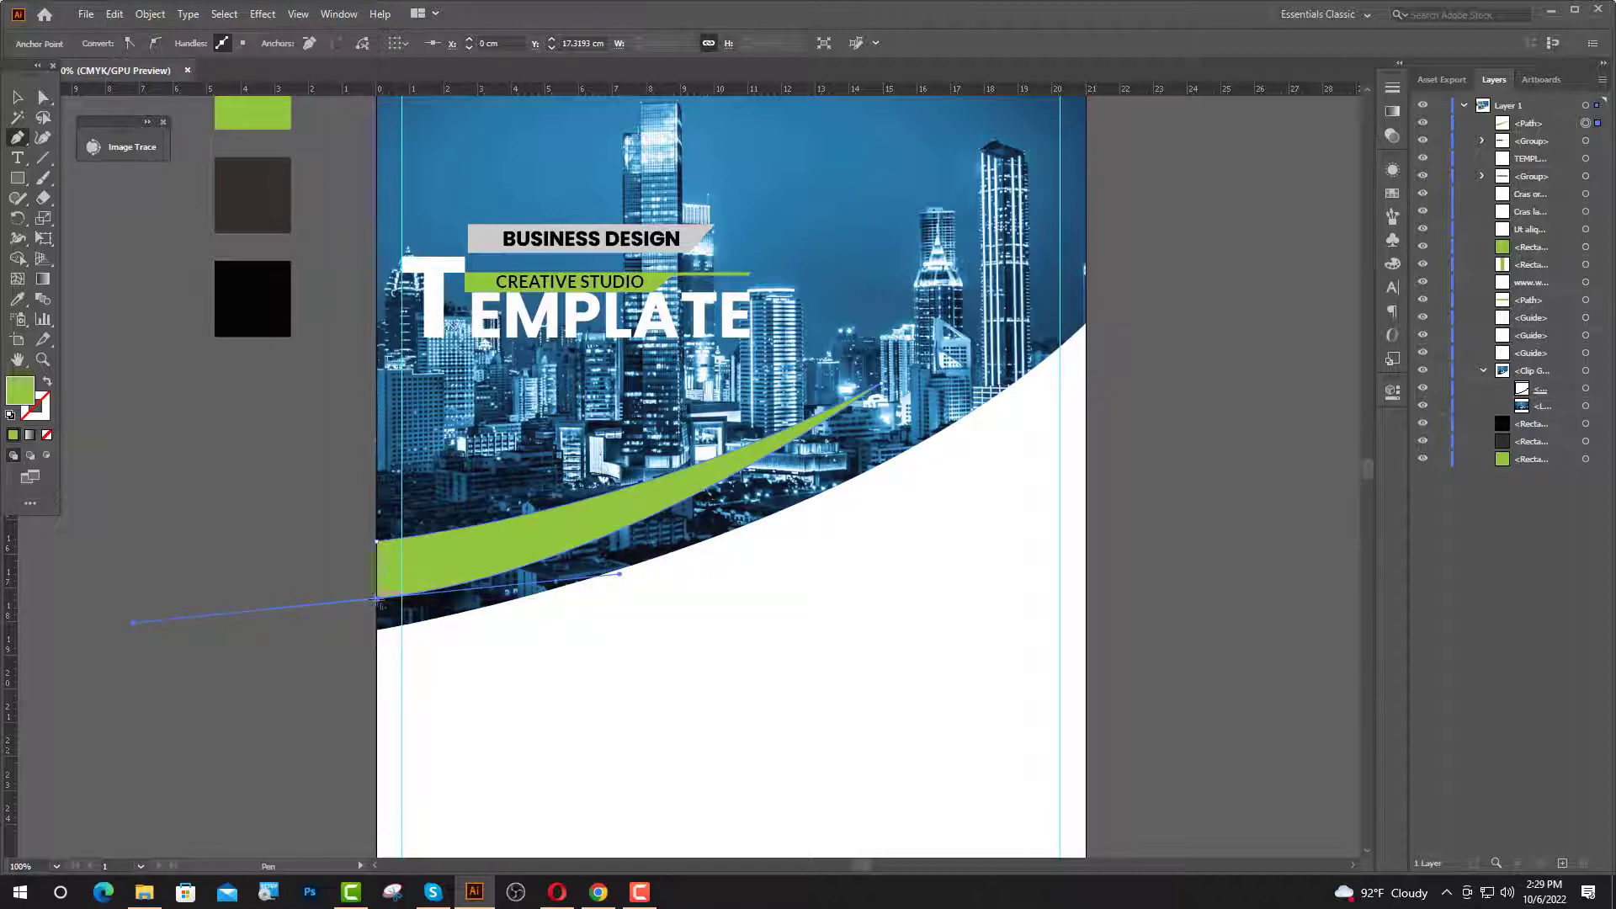
drag(388, 569, 364, 542)
click(376, 541)
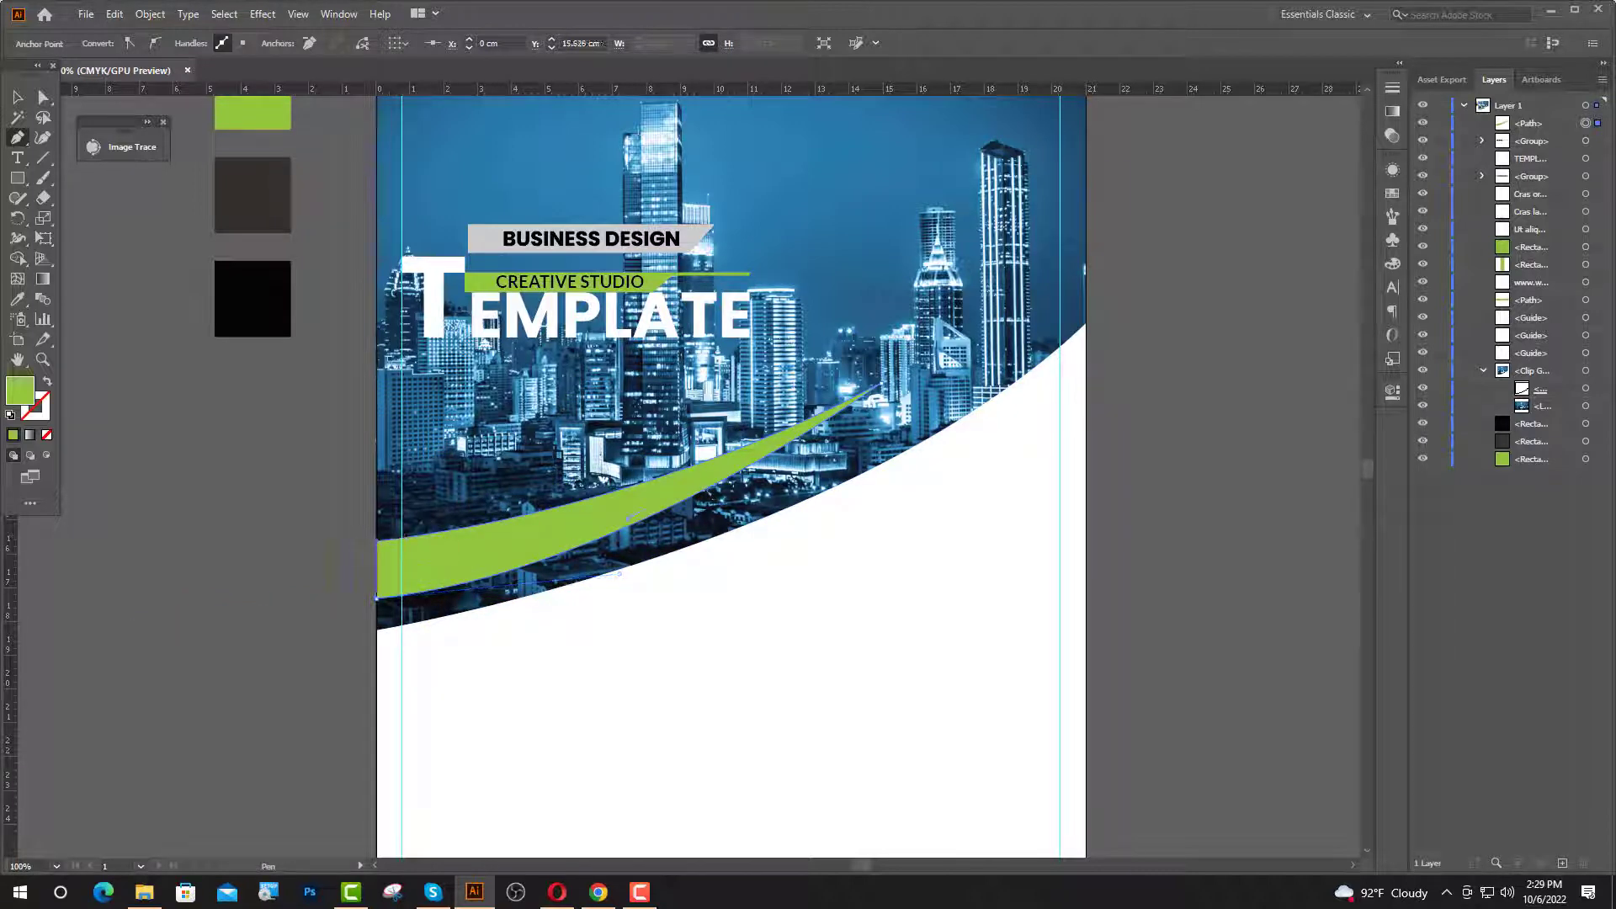
- Slim the green swoosh by lowering its upper-left anchor and its tip, and slightly raising its lower-left anchor on the page edge
click(17, 97)
click(43, 98)
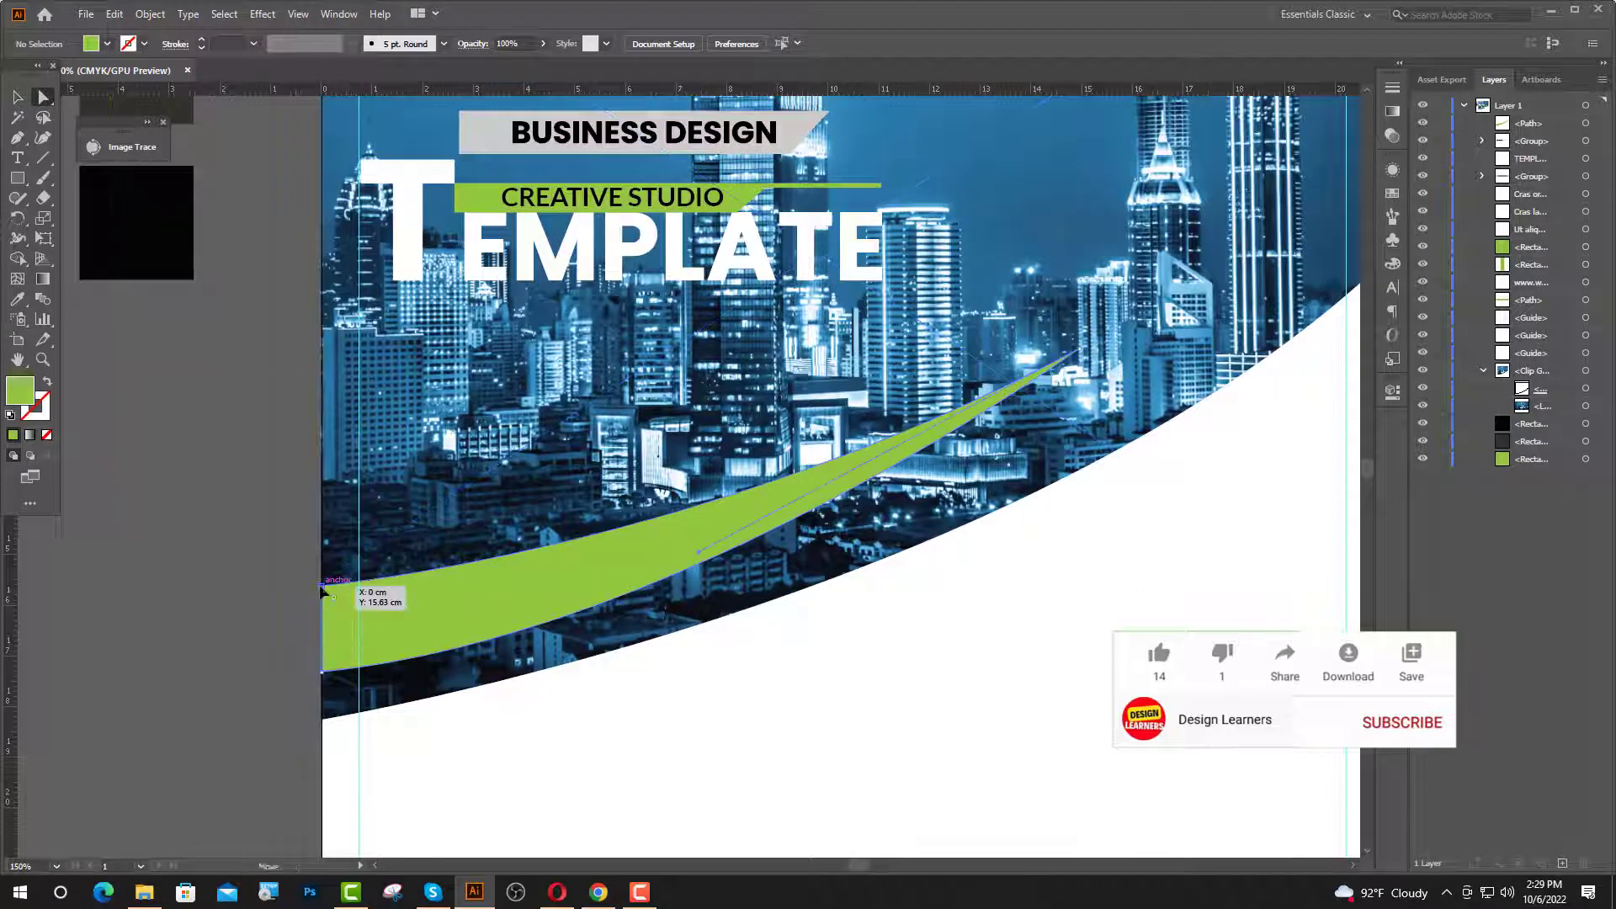
drag(322, 586, 322, 618)
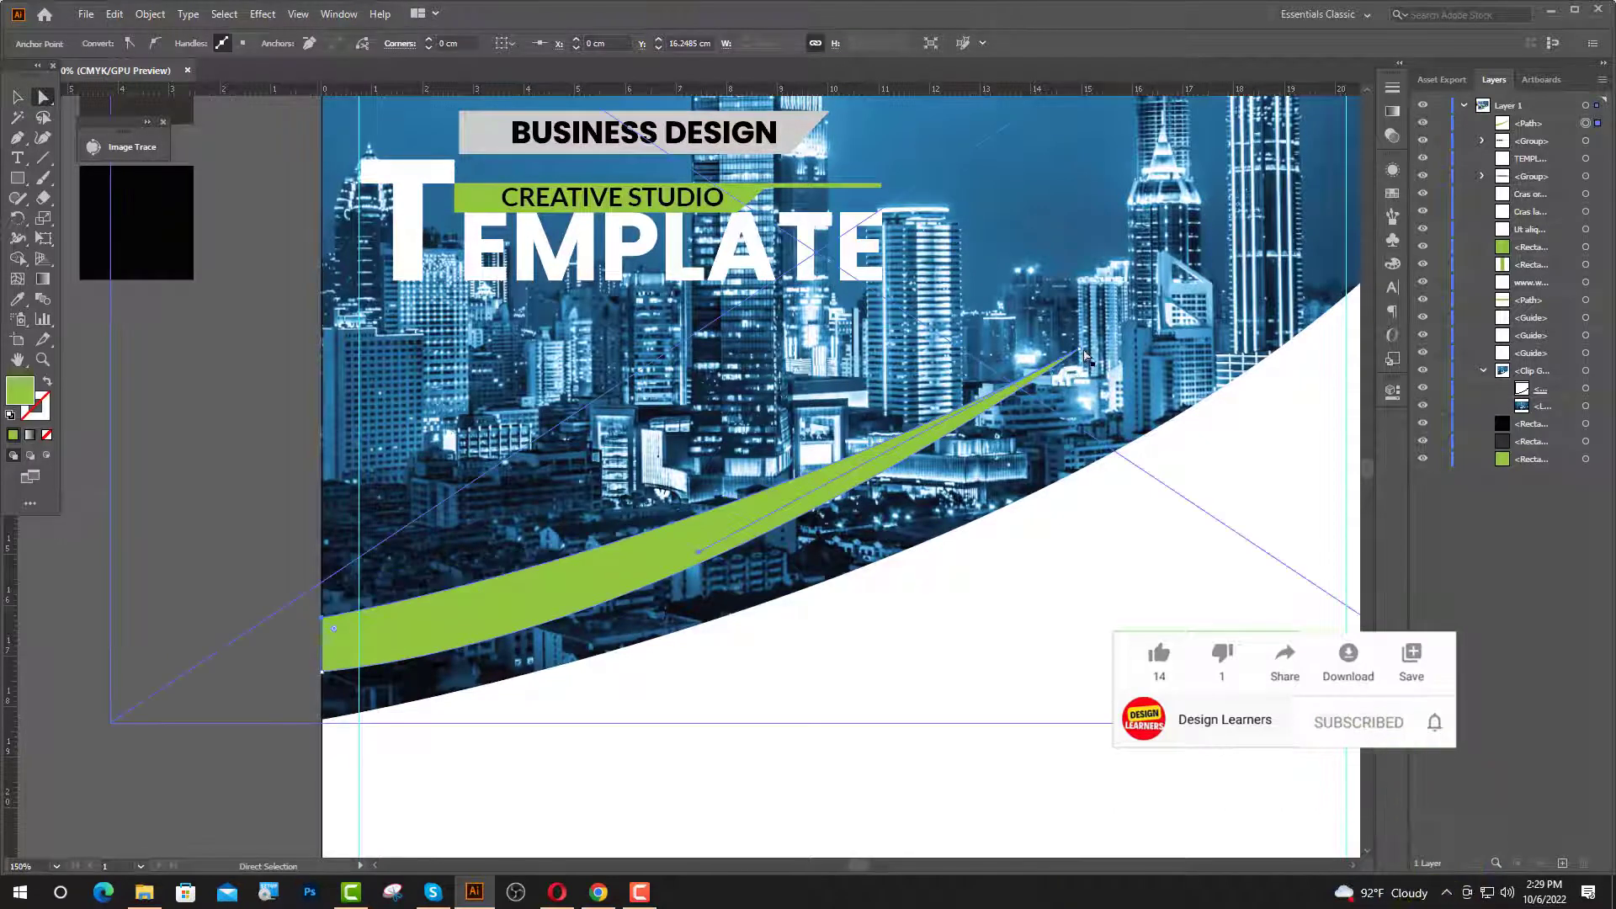
click(1080, 355)
drag(1080, 355, 1092, 391)
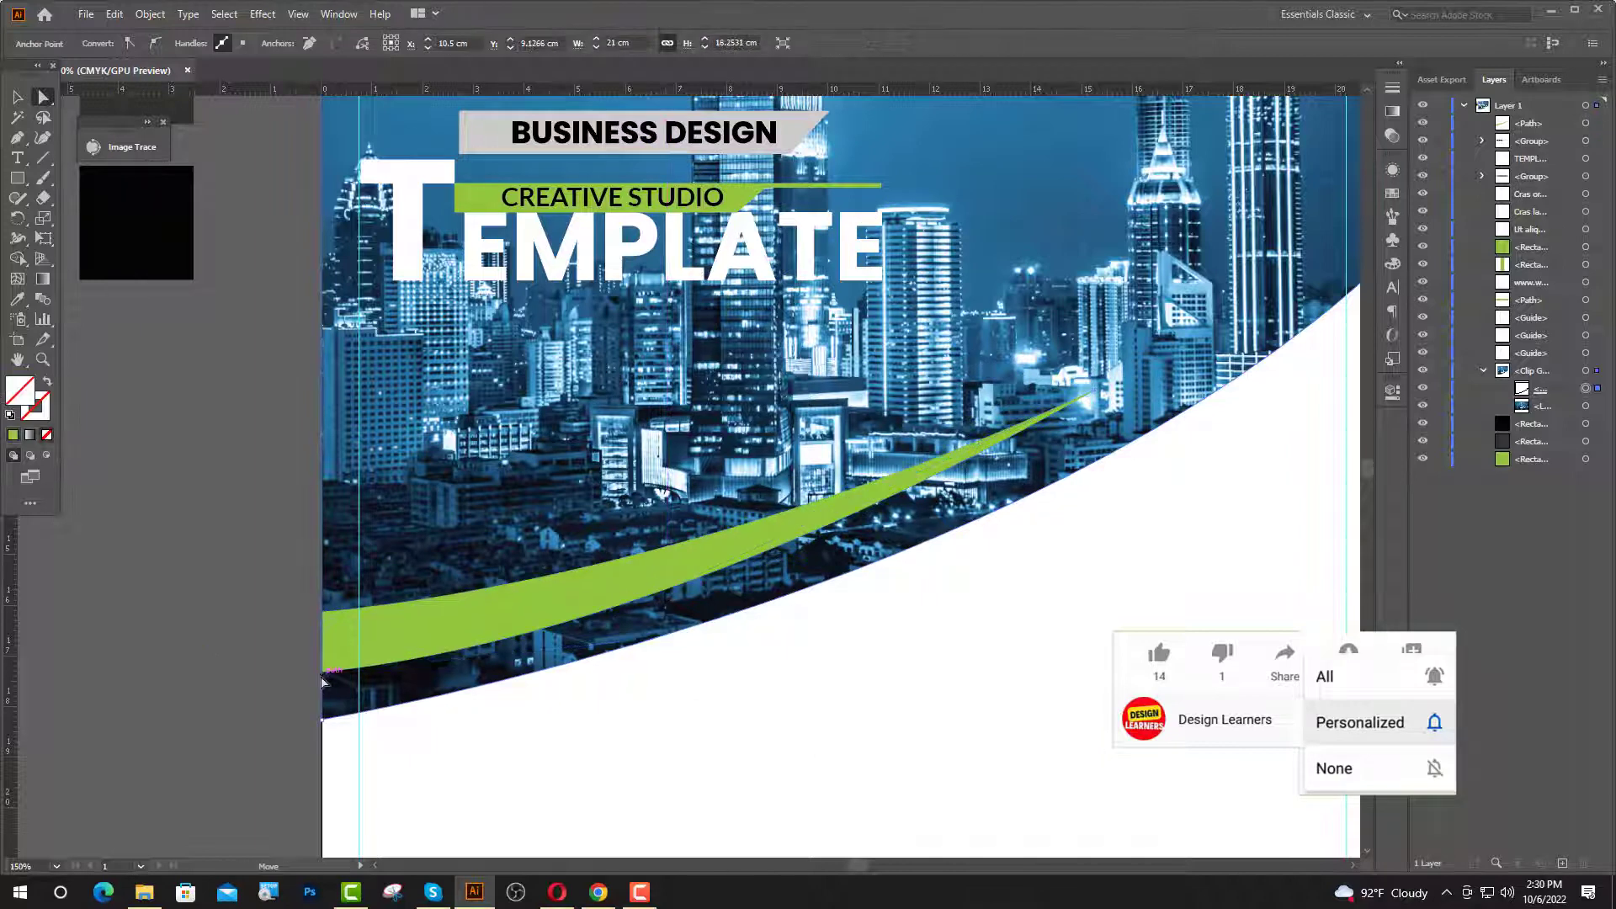
click(324, 674)
drag(323, 674, 324, 668)
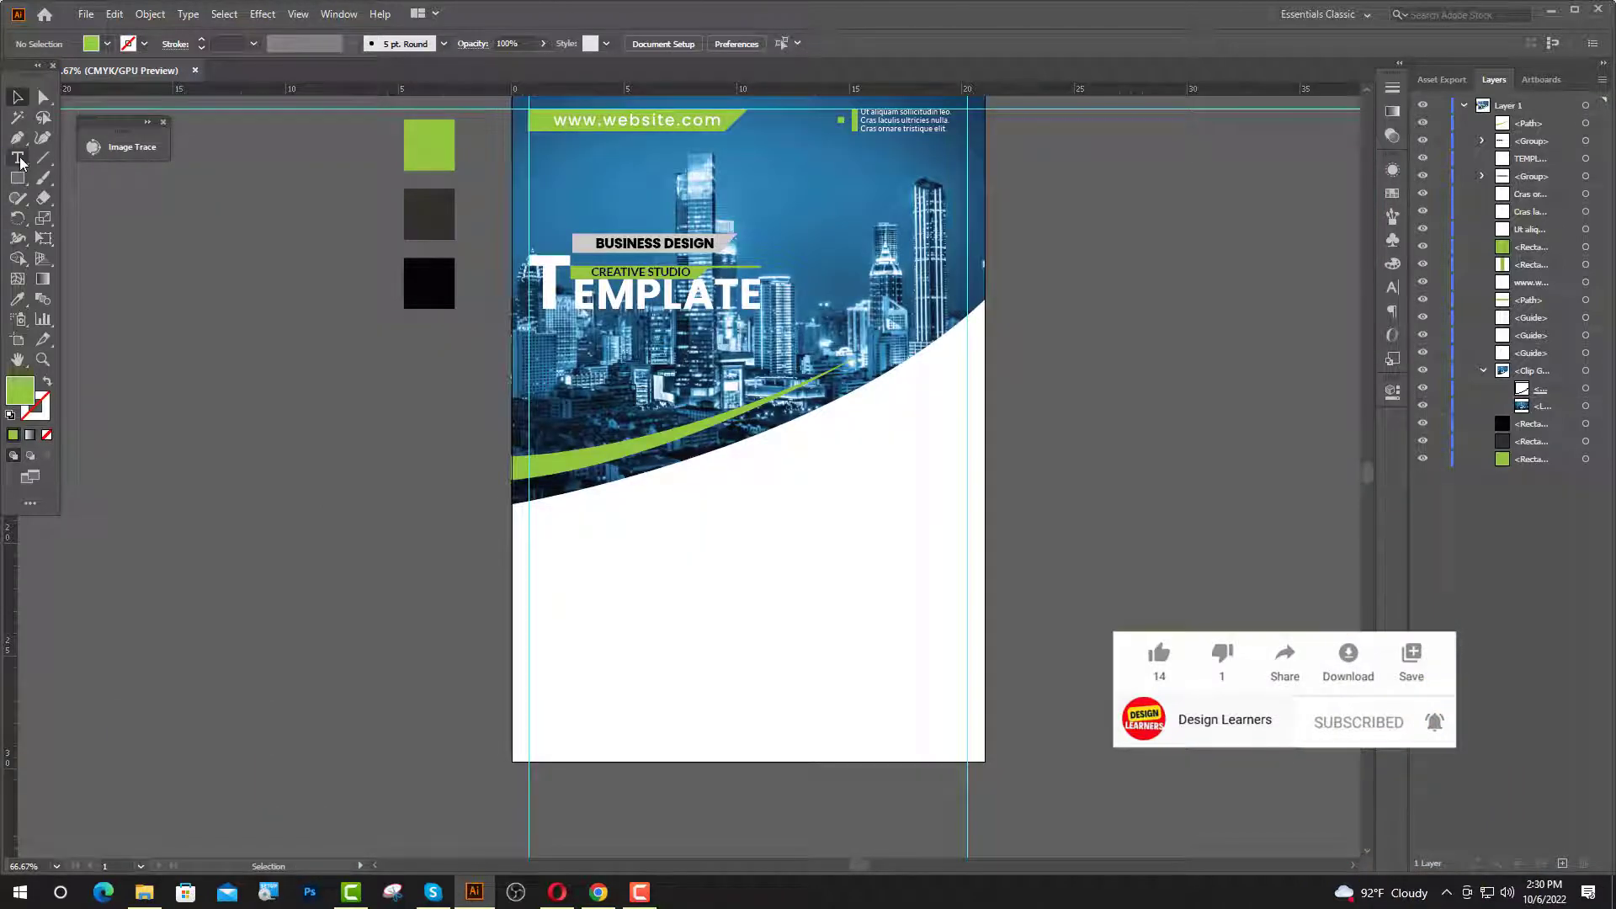
- Draw a closed curved band, about 21 by 18.7 cm, below the photo between both page edges, starting its upper curve at the photo's right corner
click(17, 137)
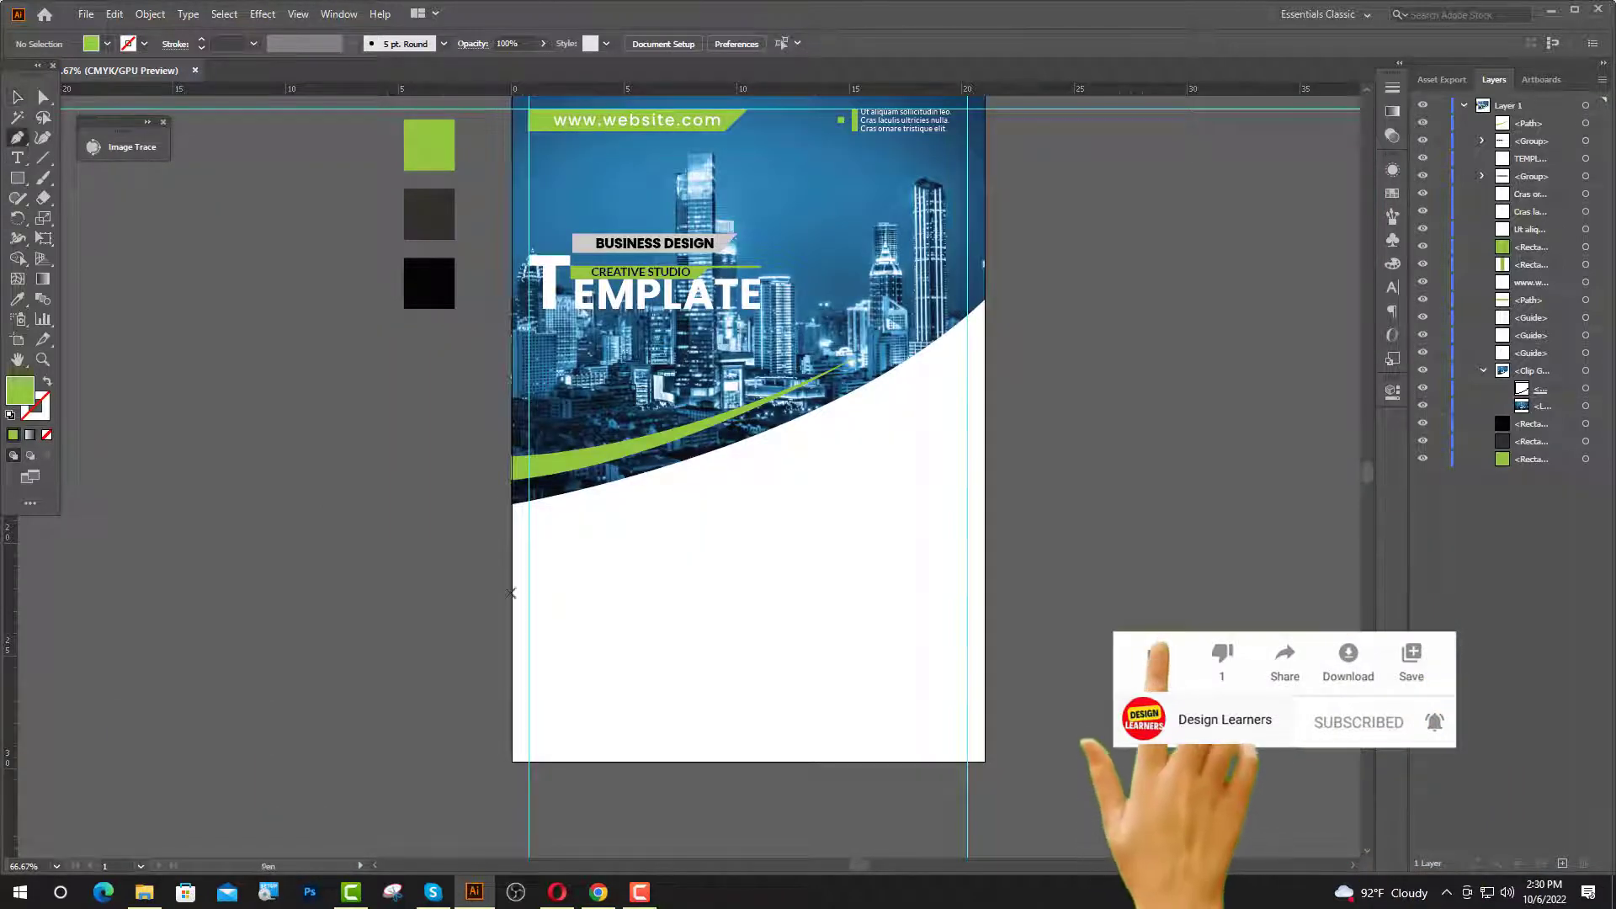
click(510, 553)
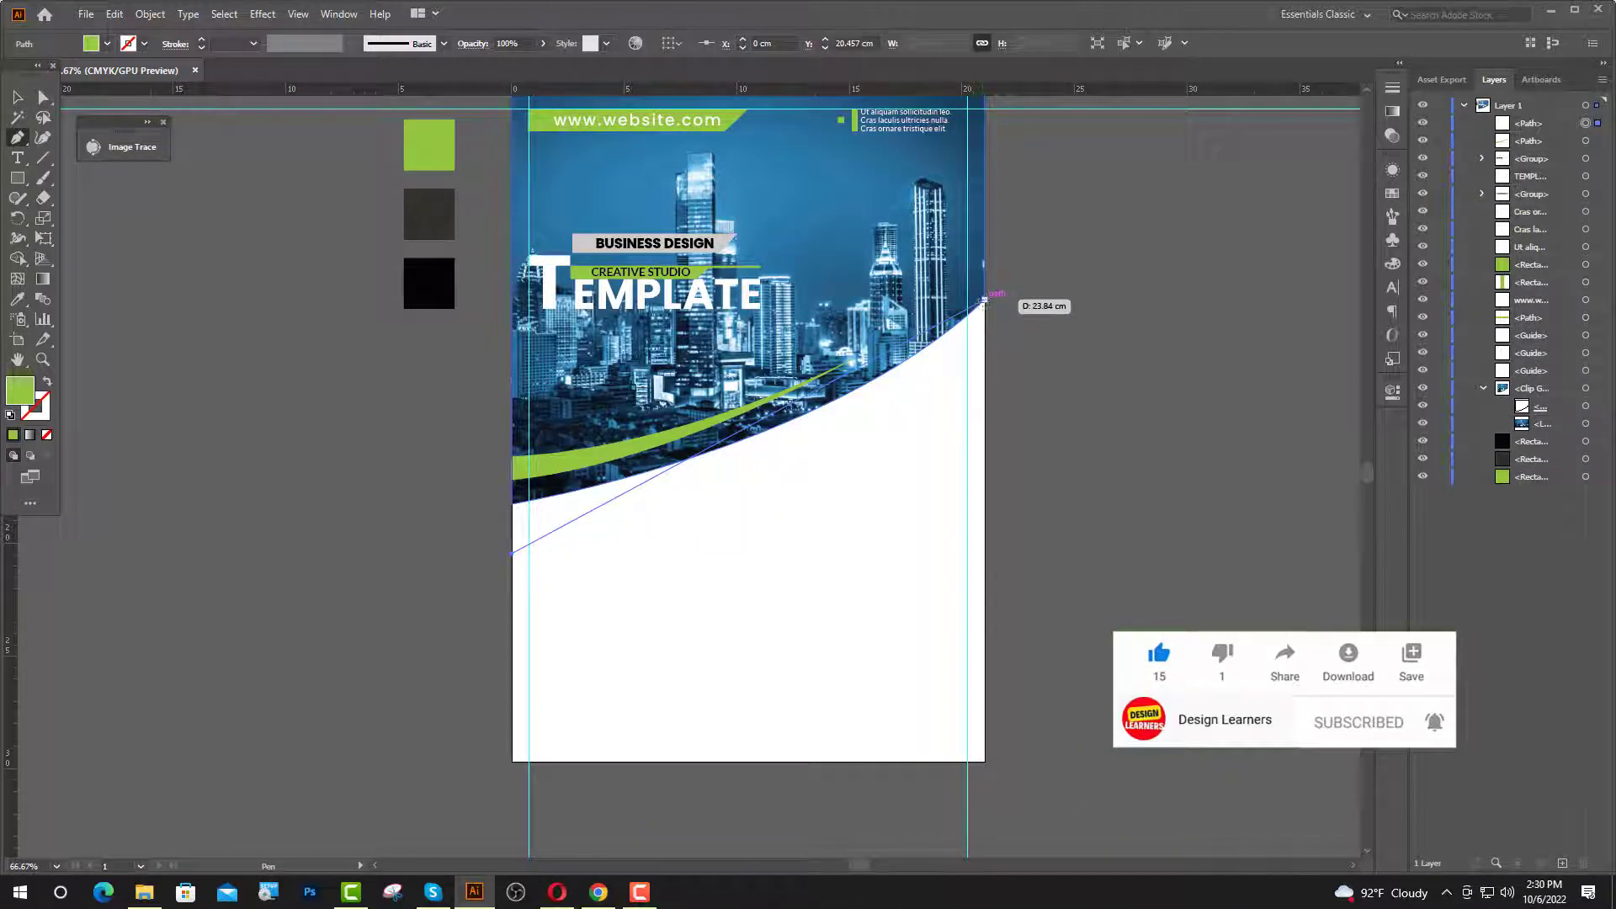
drag(983, 300, 1103, 320)
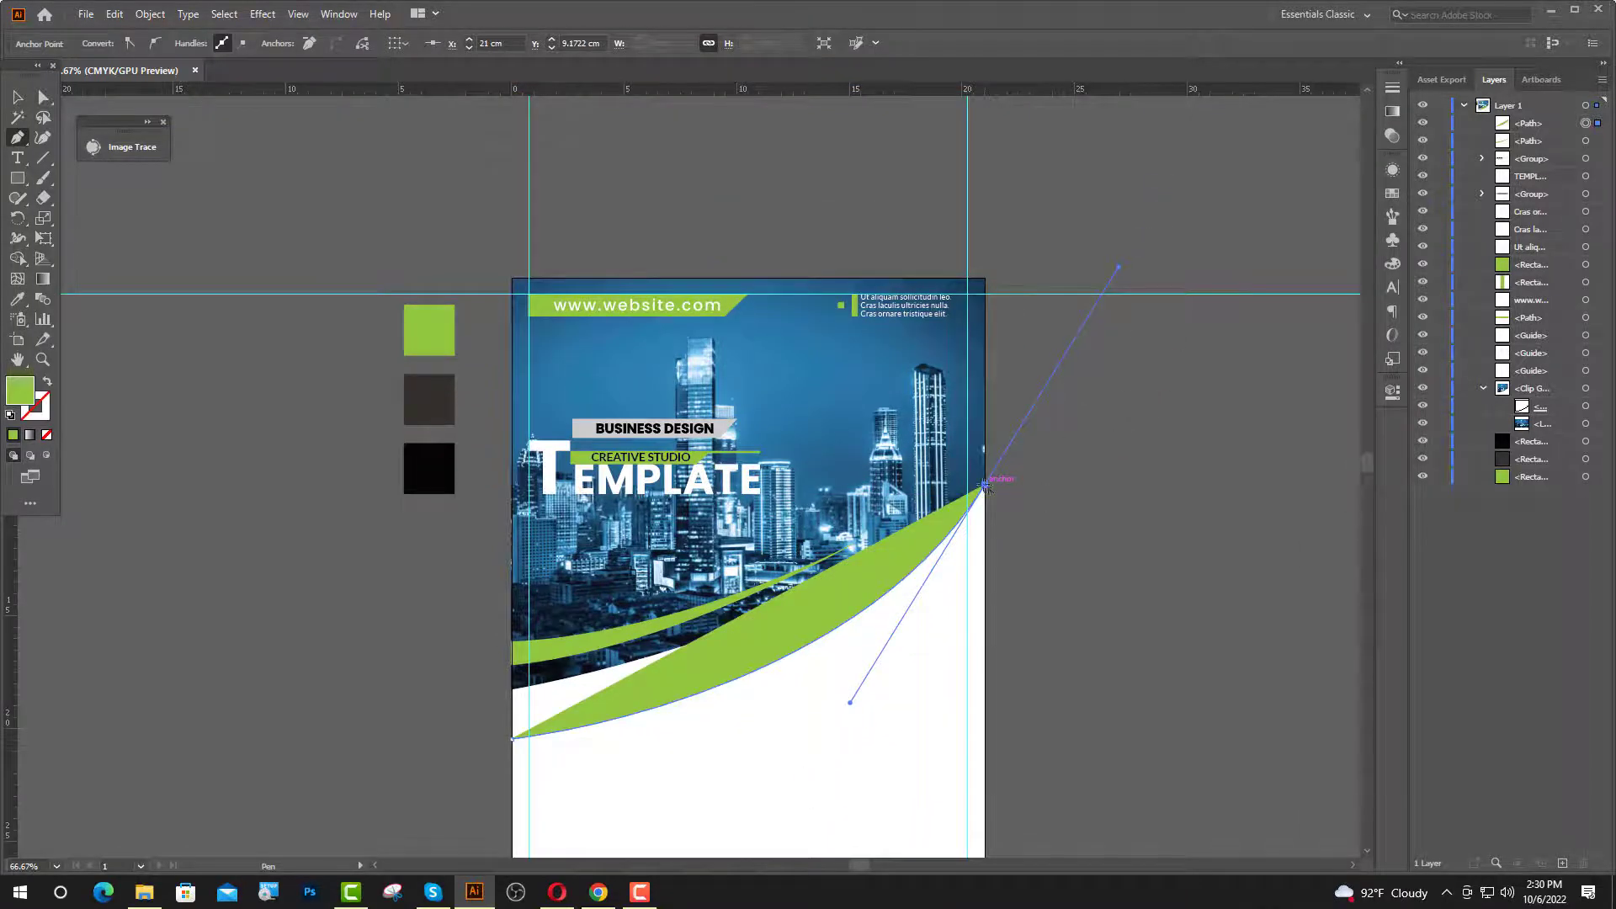
click(985, 486)
scroll(1057, 548, down, 5)
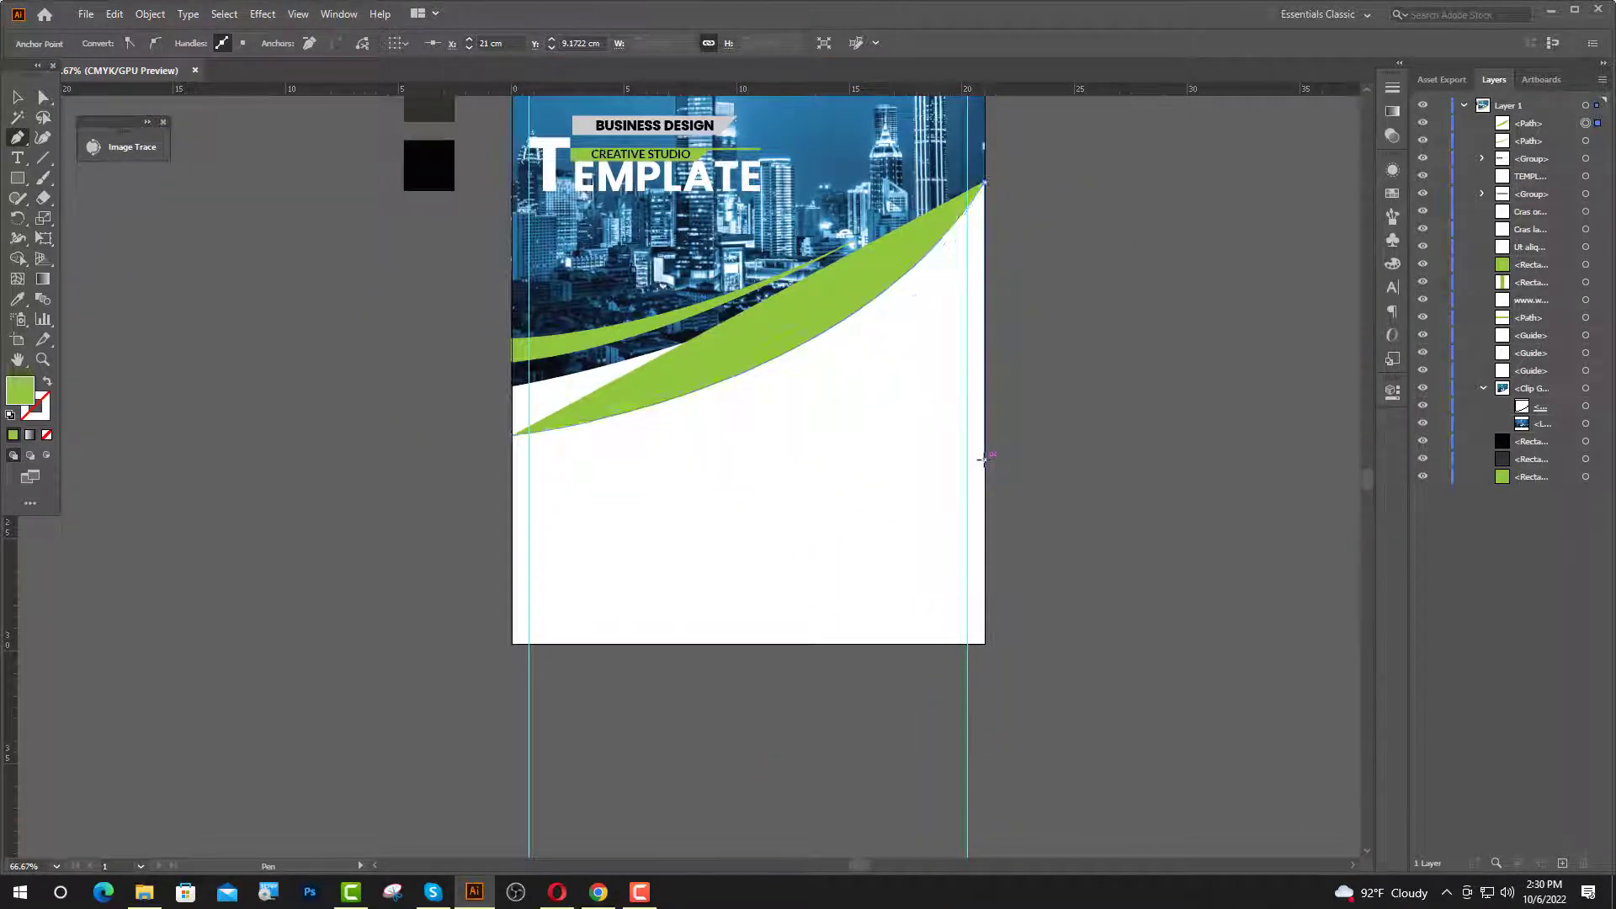
click(985, 458)
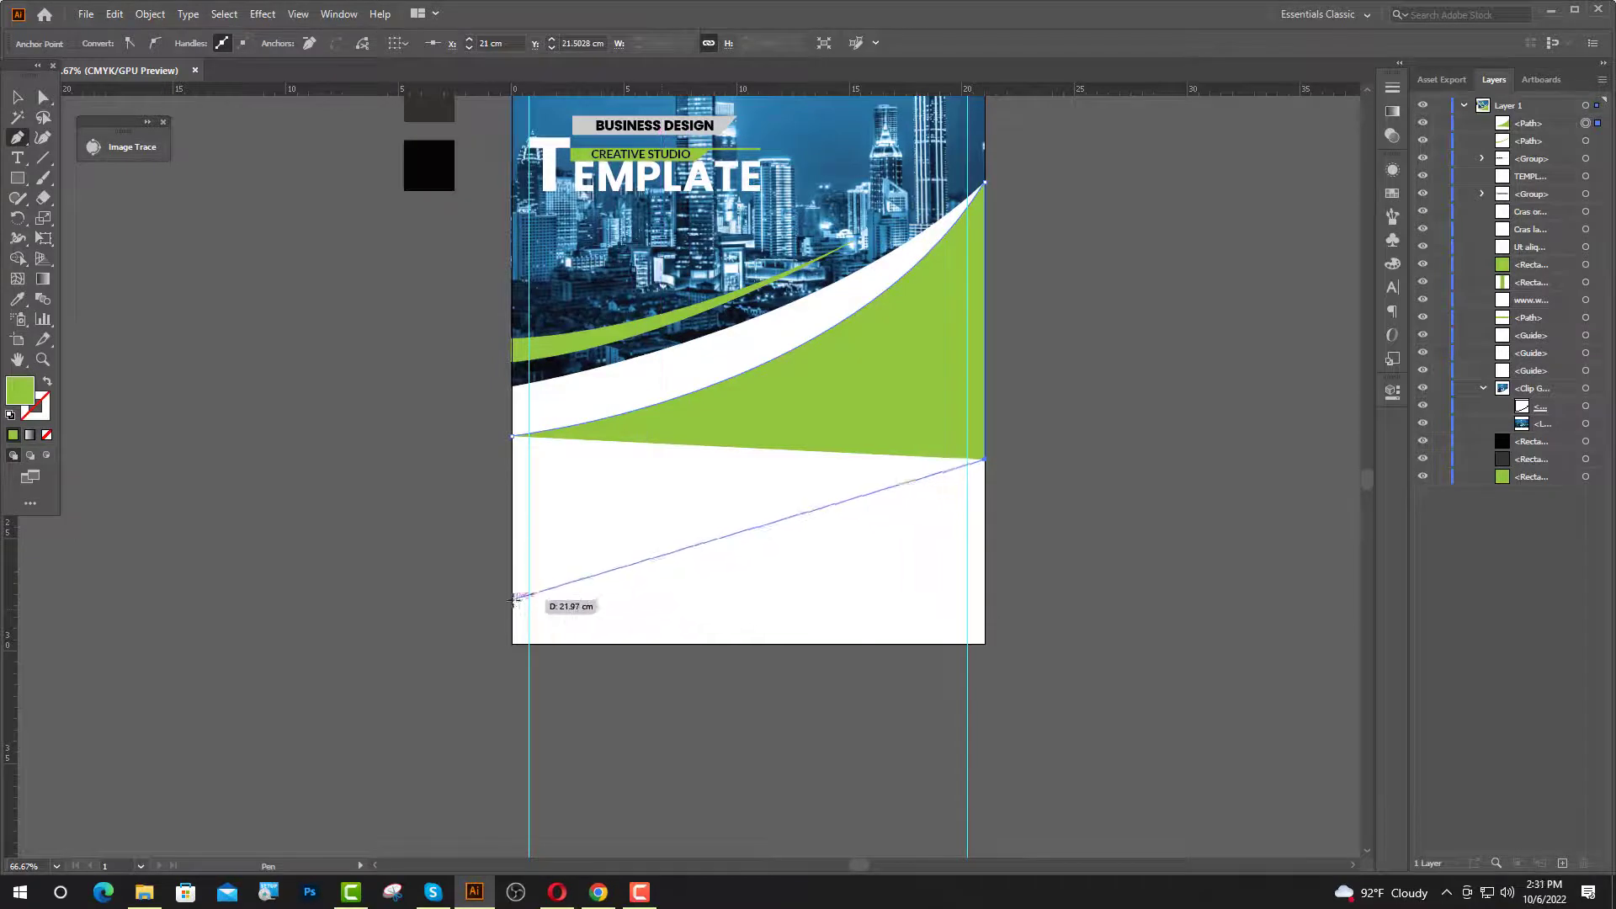
drag(512, 600, 244, 574)
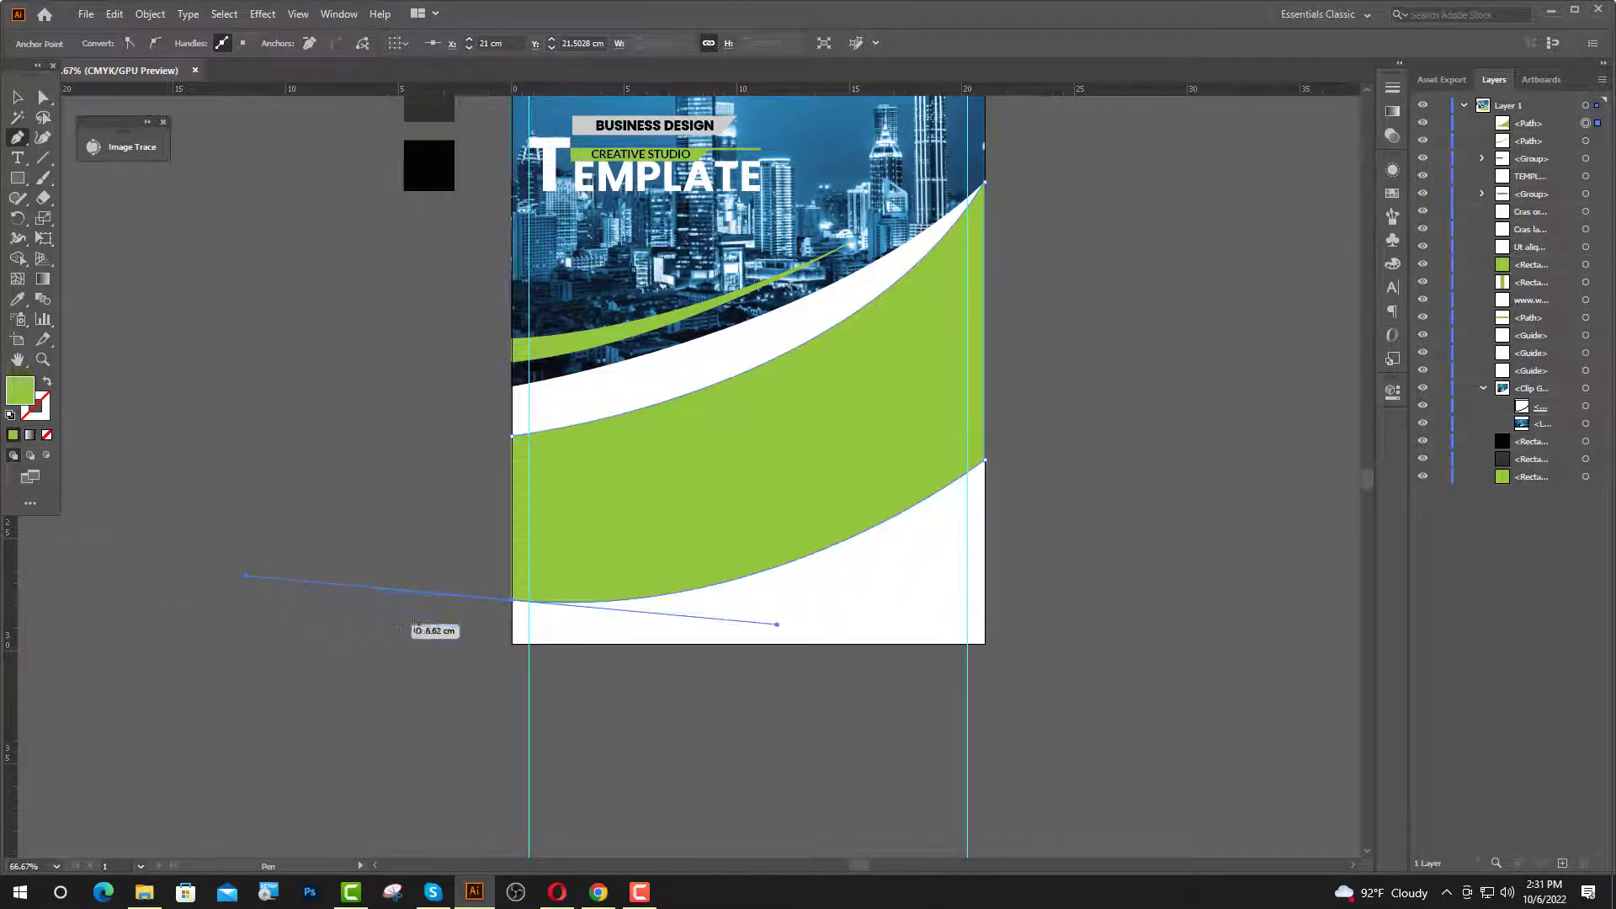
click(513, 601)
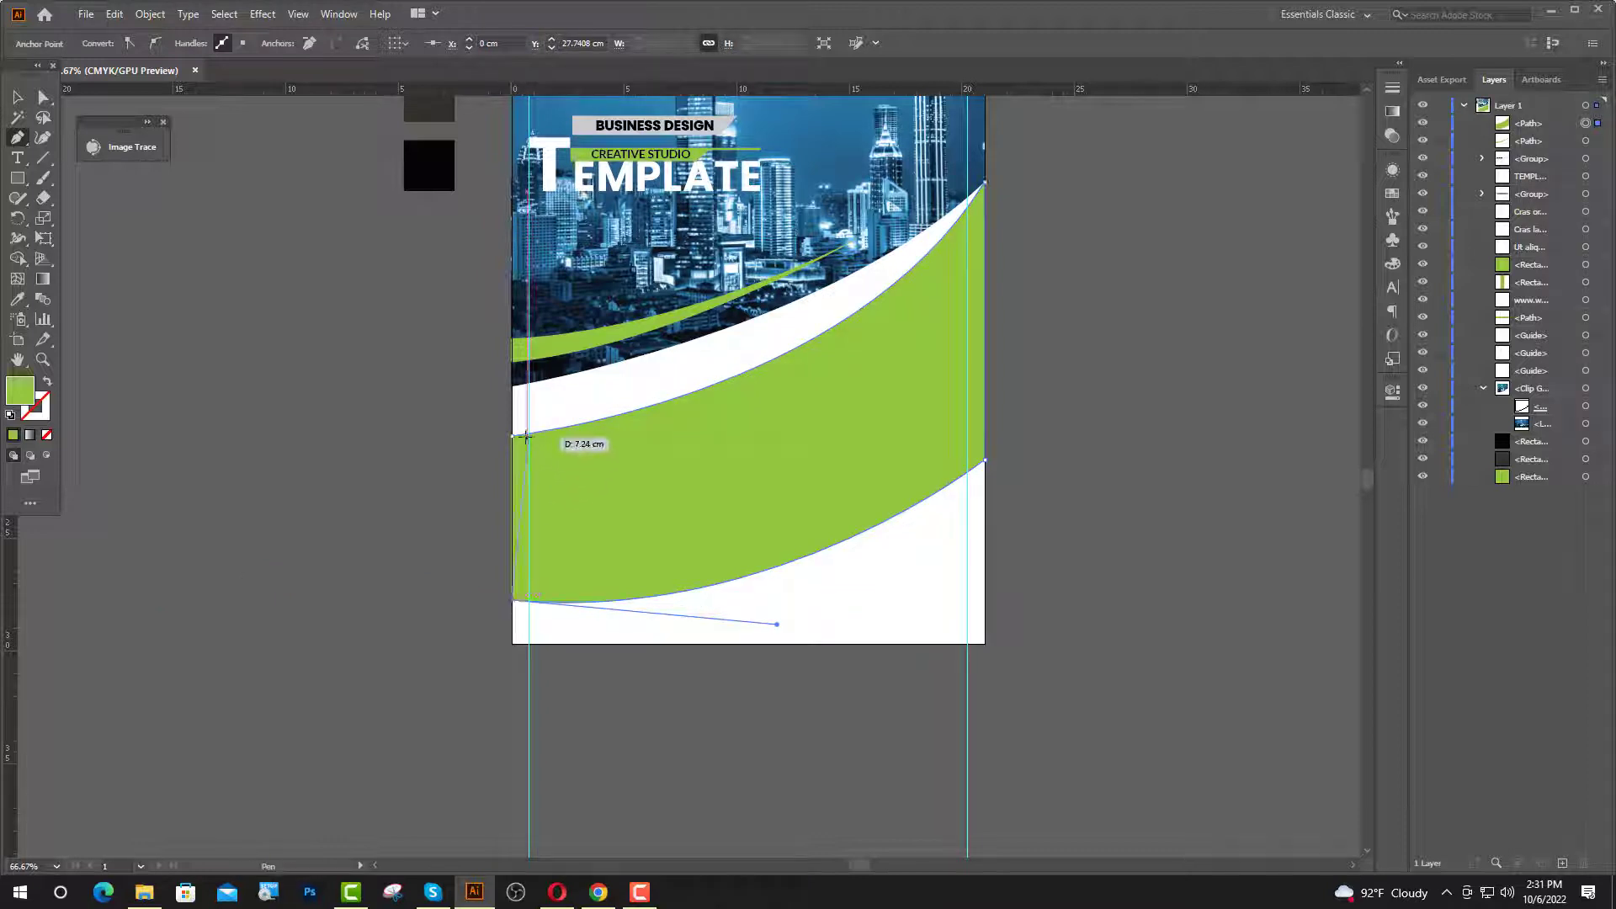
click(511, 437)
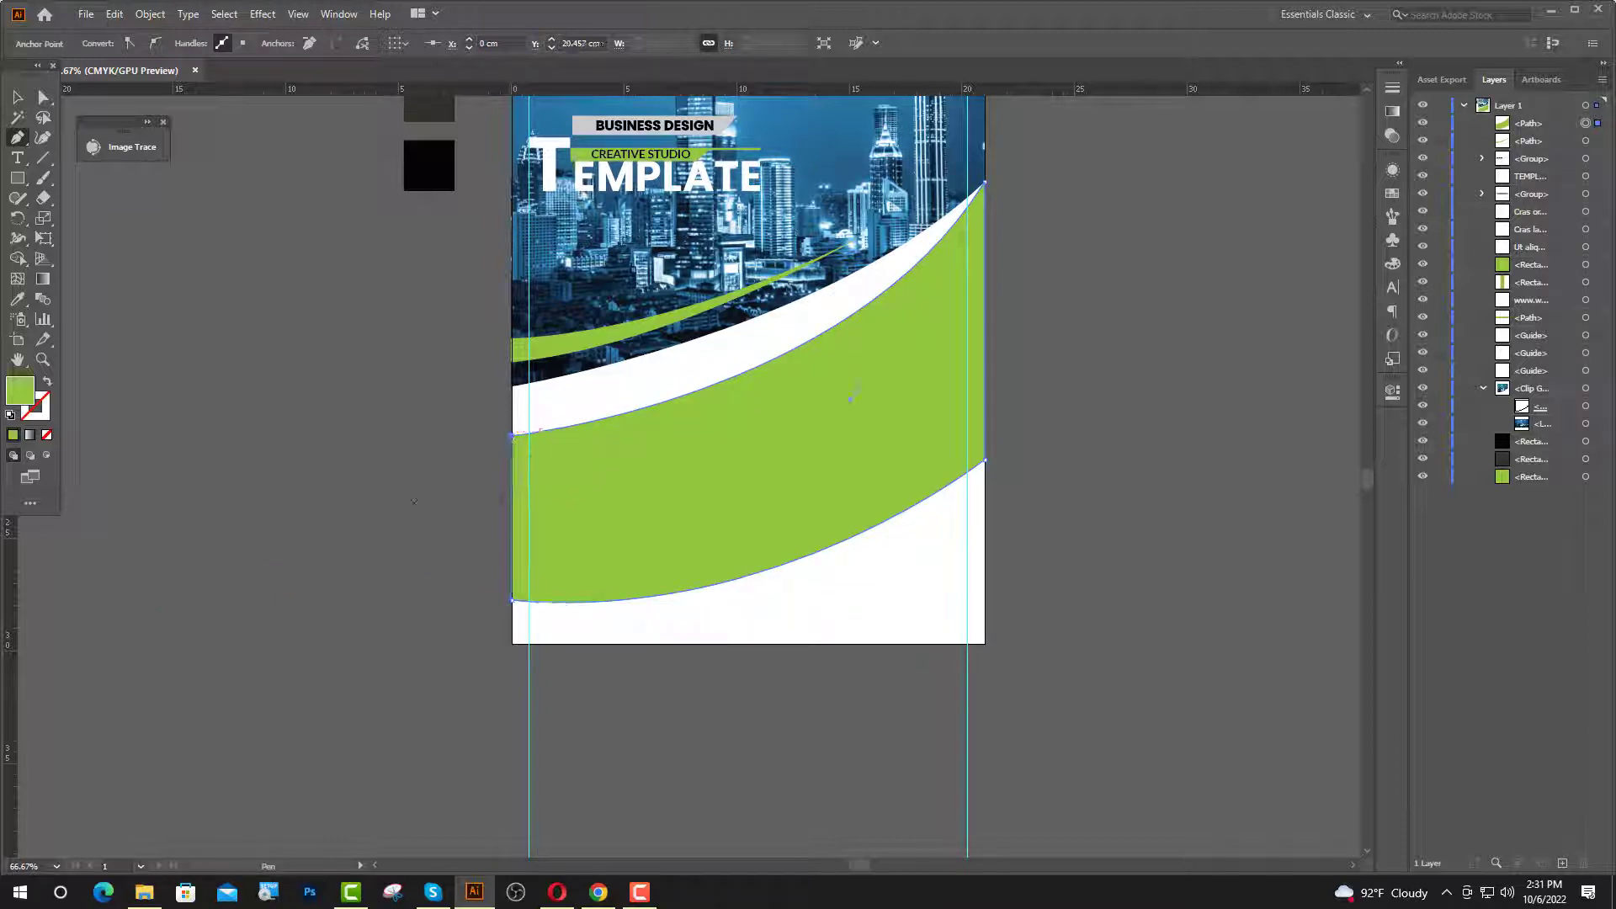
- Recolour the large curved band with the dark grey of the middle colour swatch square, and deselect it
key(v)
key(ctrl+minus)
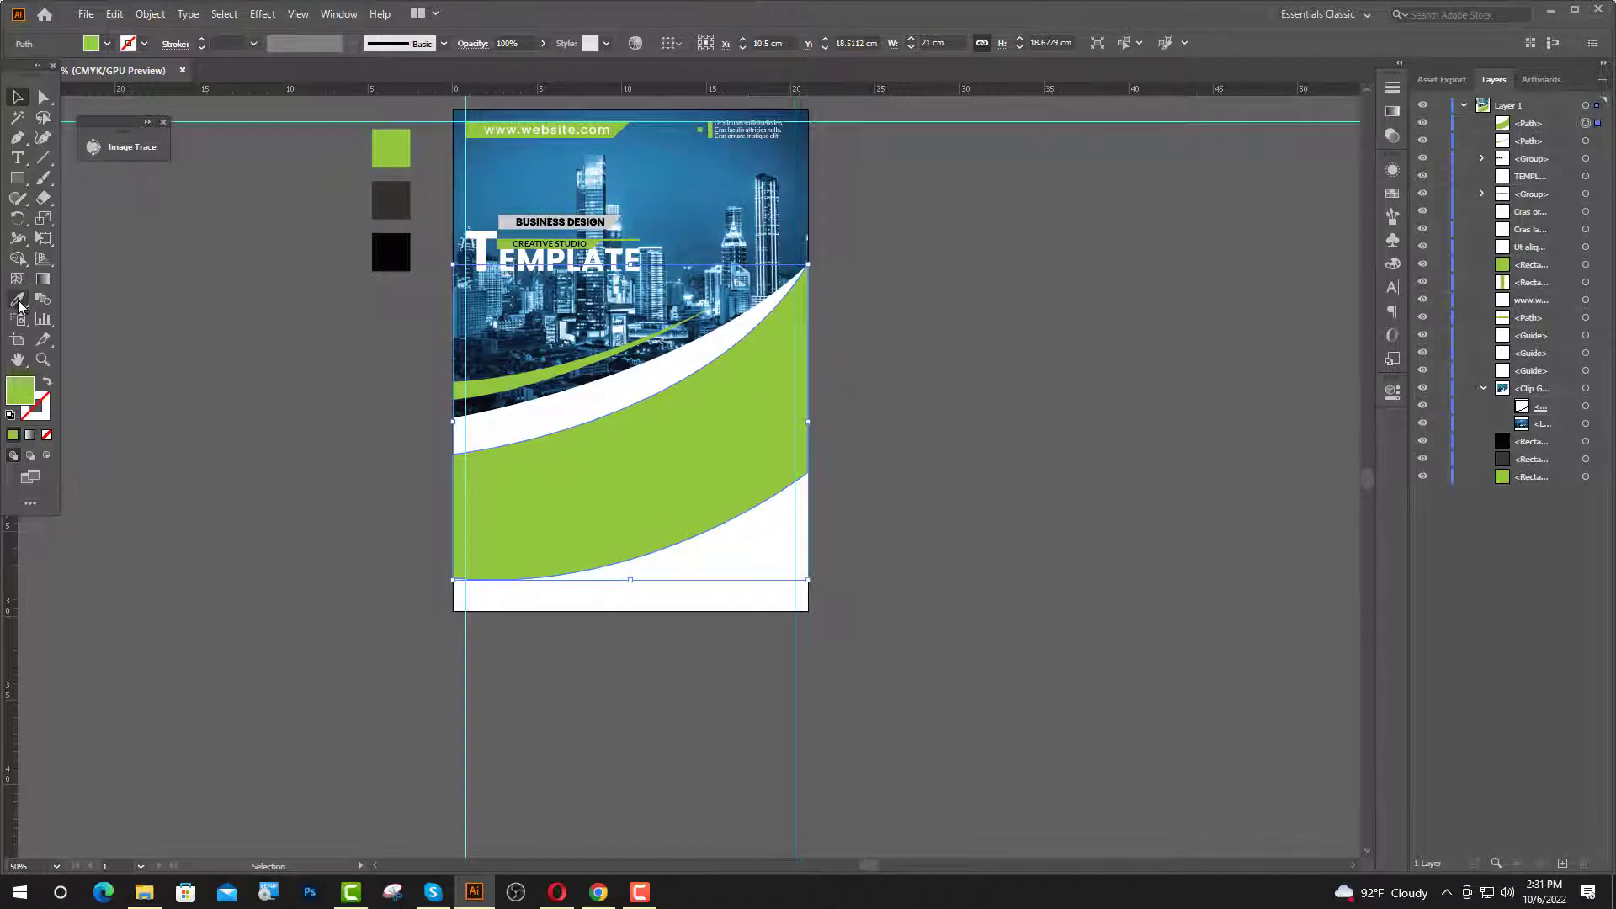
click(18, 299)
click(390, 199)
key(v)
key(ctrl+shift+a)
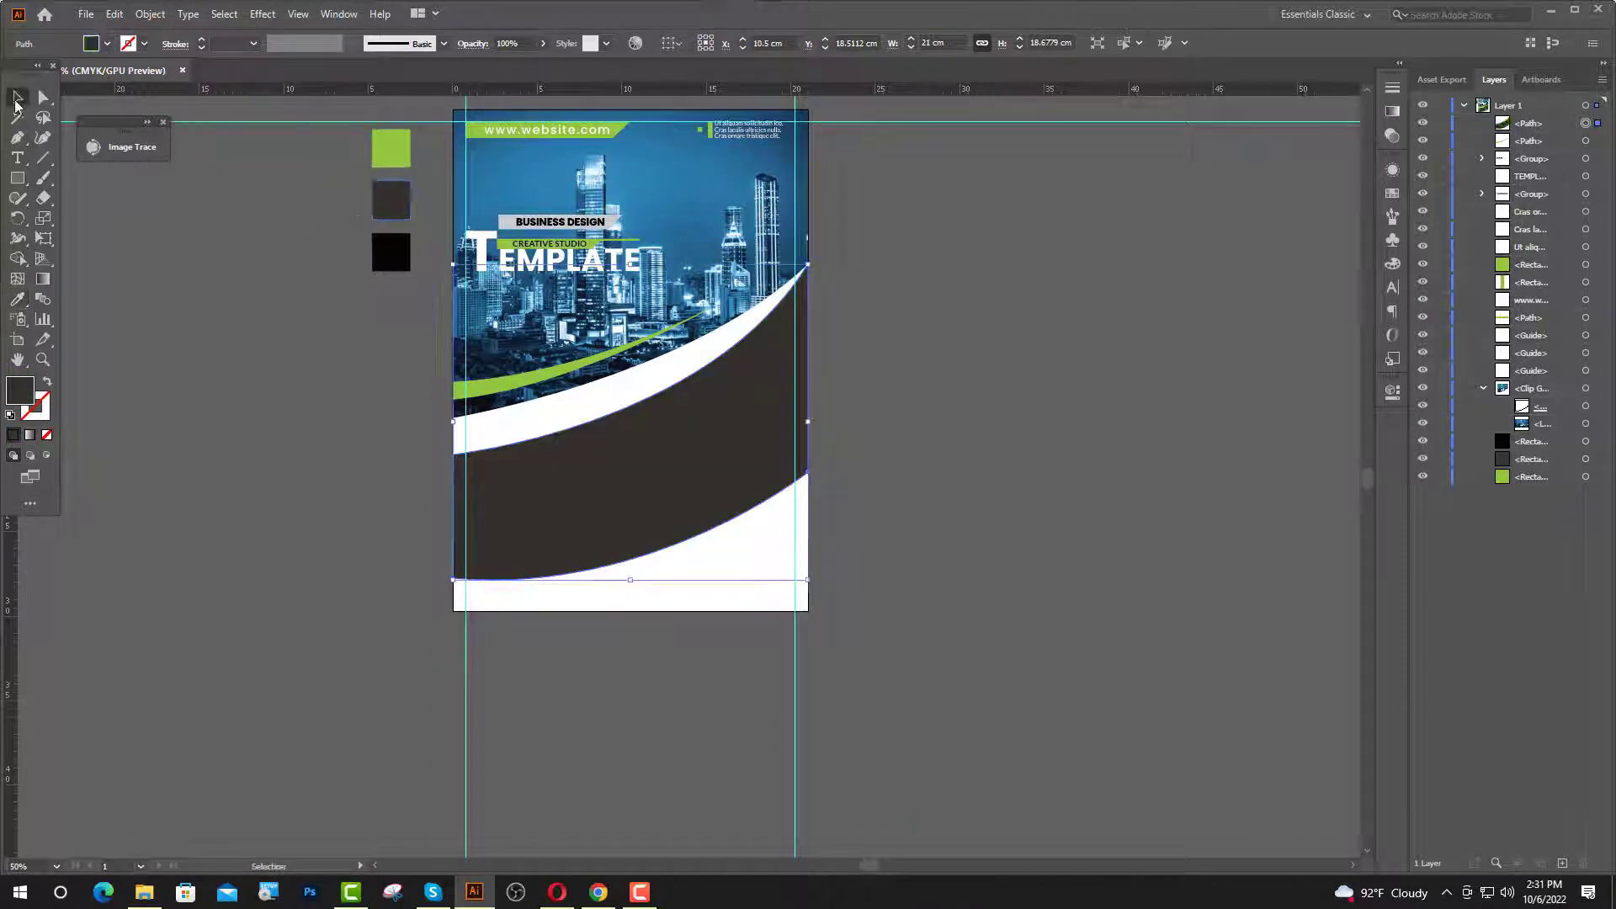
- Draw a closed tapered swoosh, about 12.7 by 10.1 cm, on the dark band's upper right, from the right page edge to a point
key(ctrl+plus)
click(18, 139)
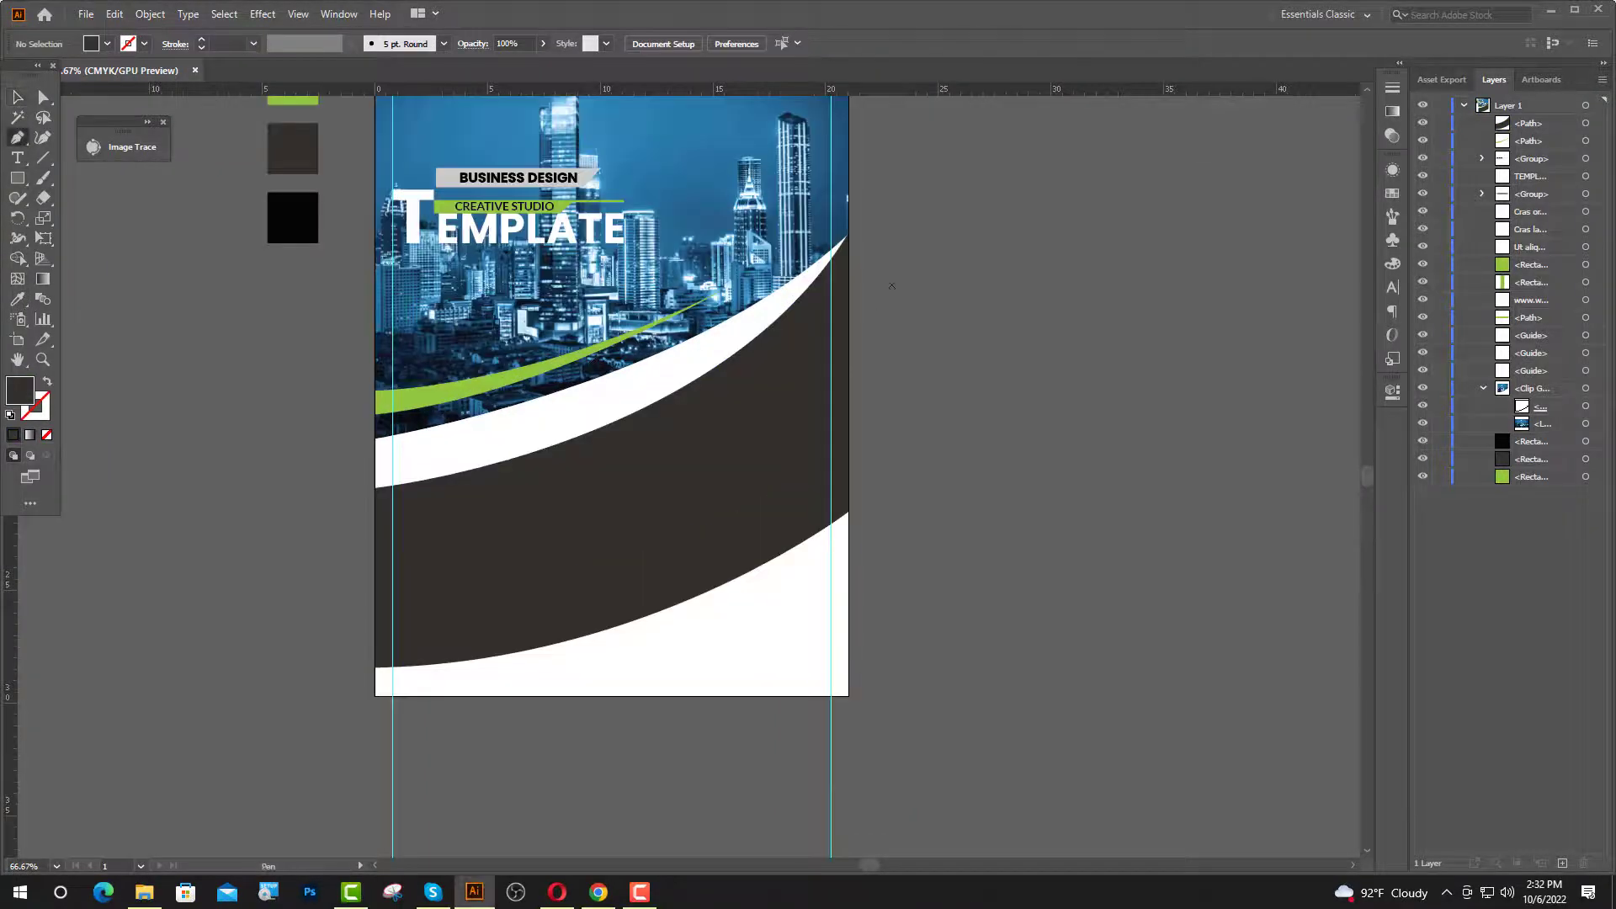
click(847, 233)
drag(562, 461, 345, 521)
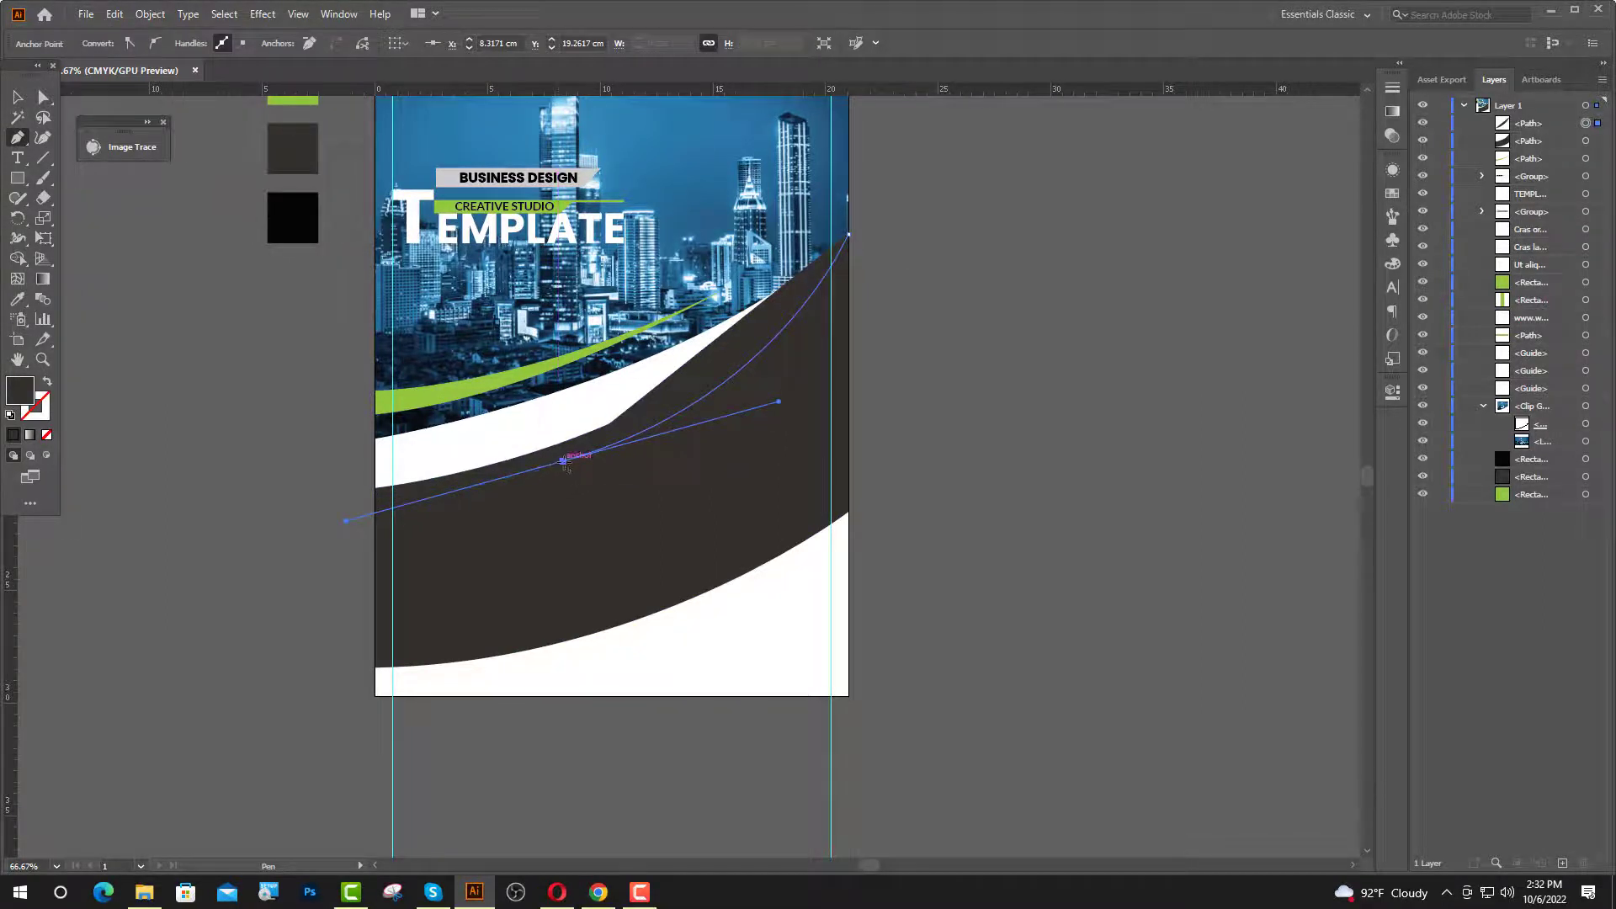
click(563, 462)
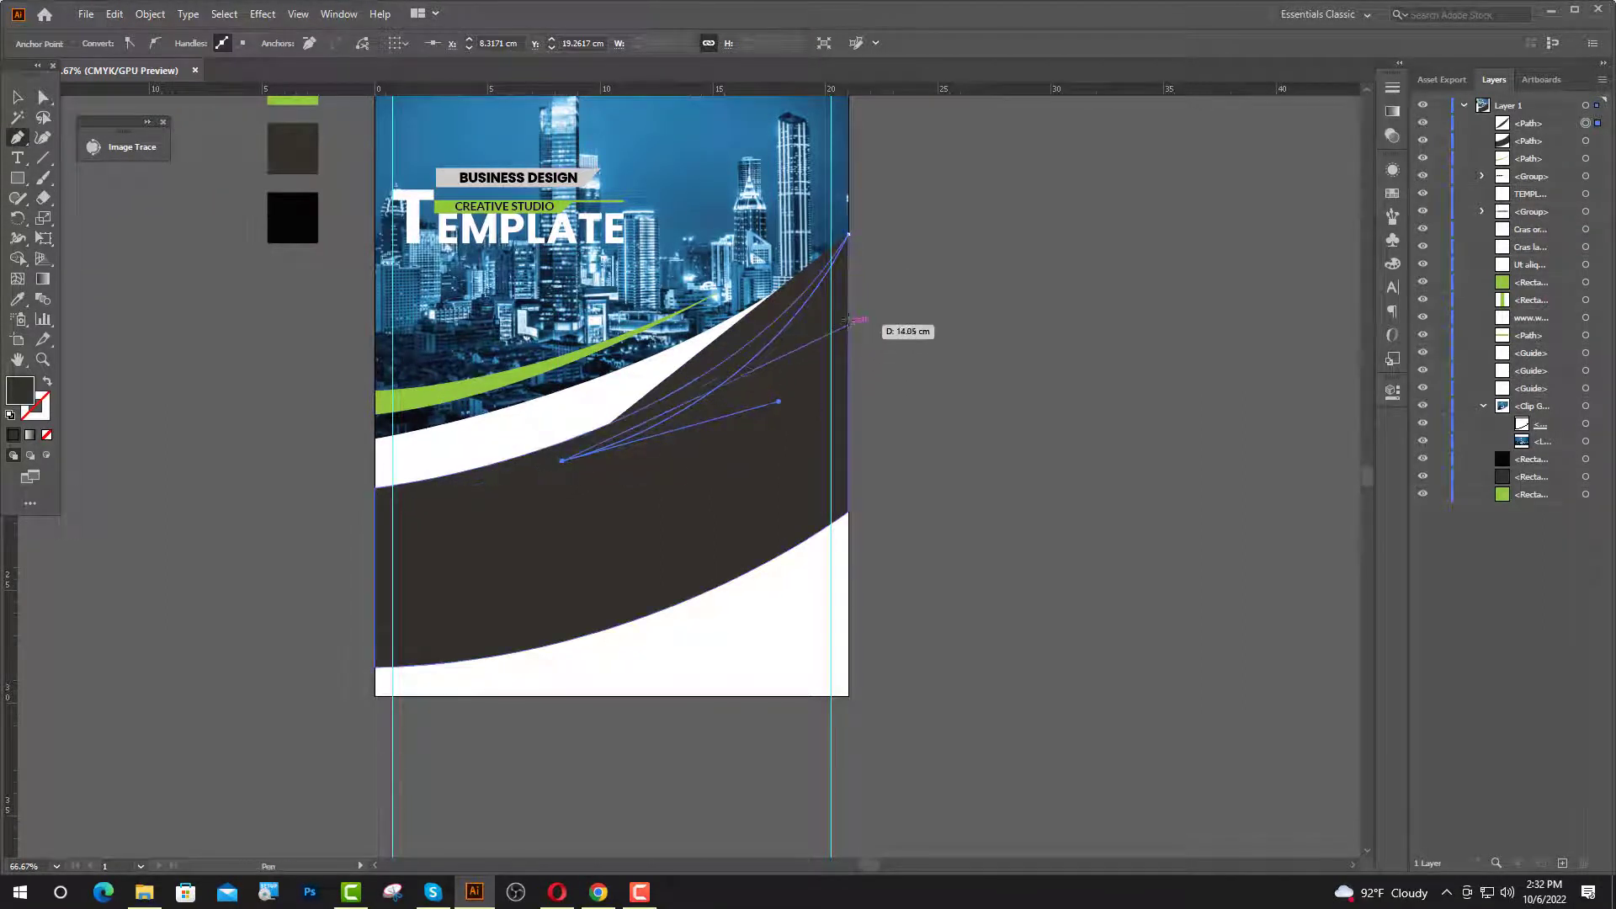
drag(850, 293, 931, 160)
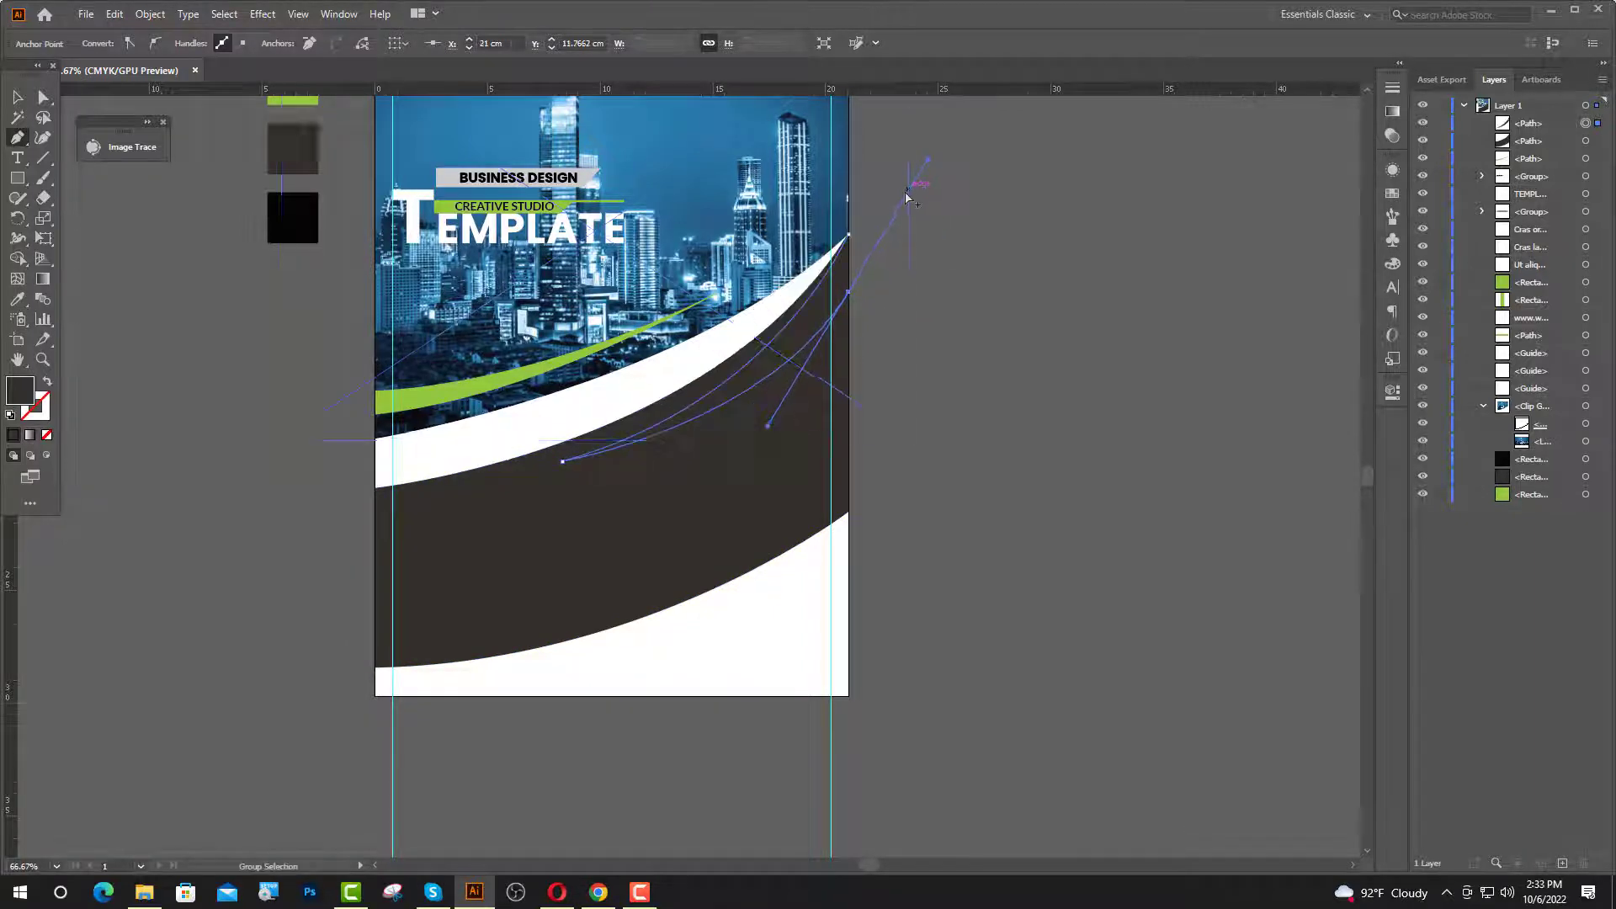
scroll(922, 177, up, 2)
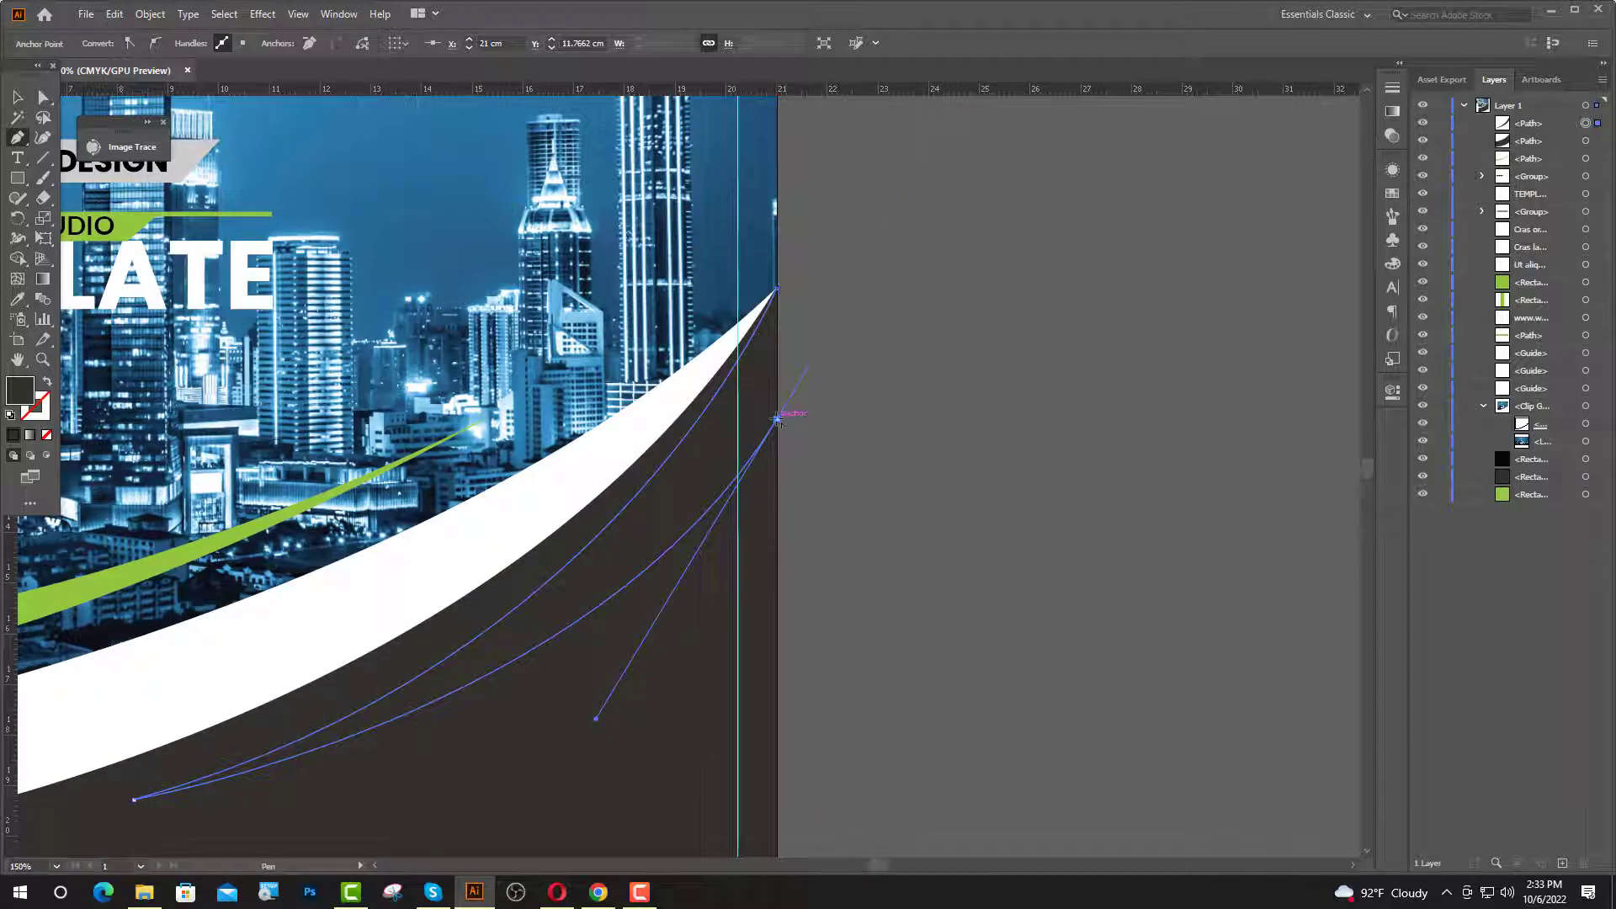
click(776, 287)
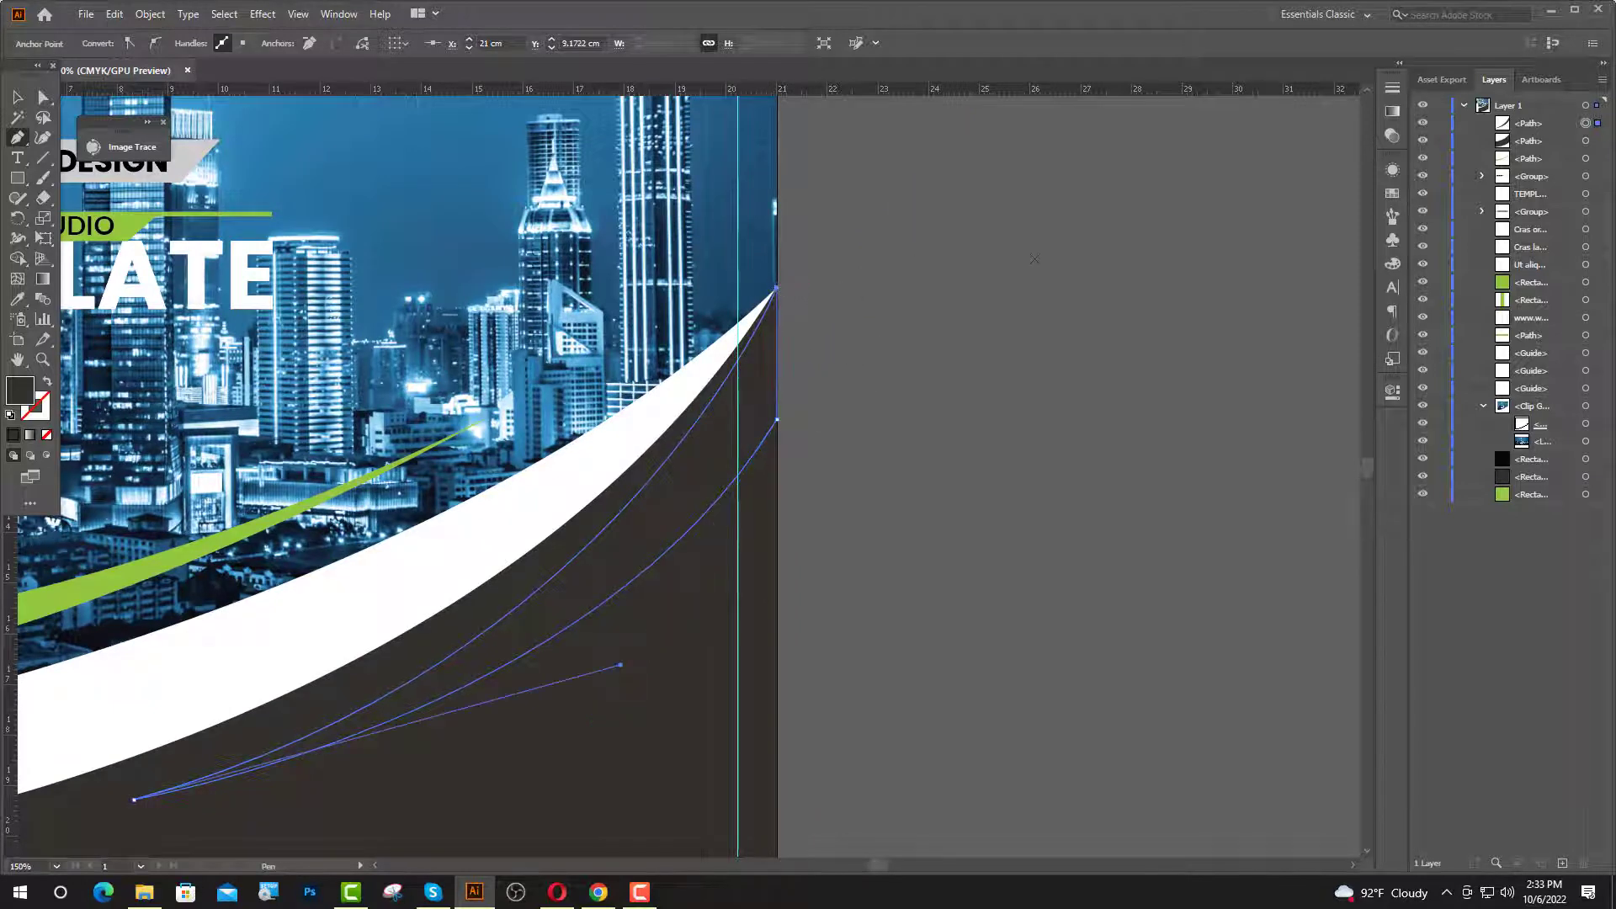
- Fill the new swoosh on the dark band with the green of the colour swatch square
scroll(956, 392, down, 3)
key(v)
click(17, 299)
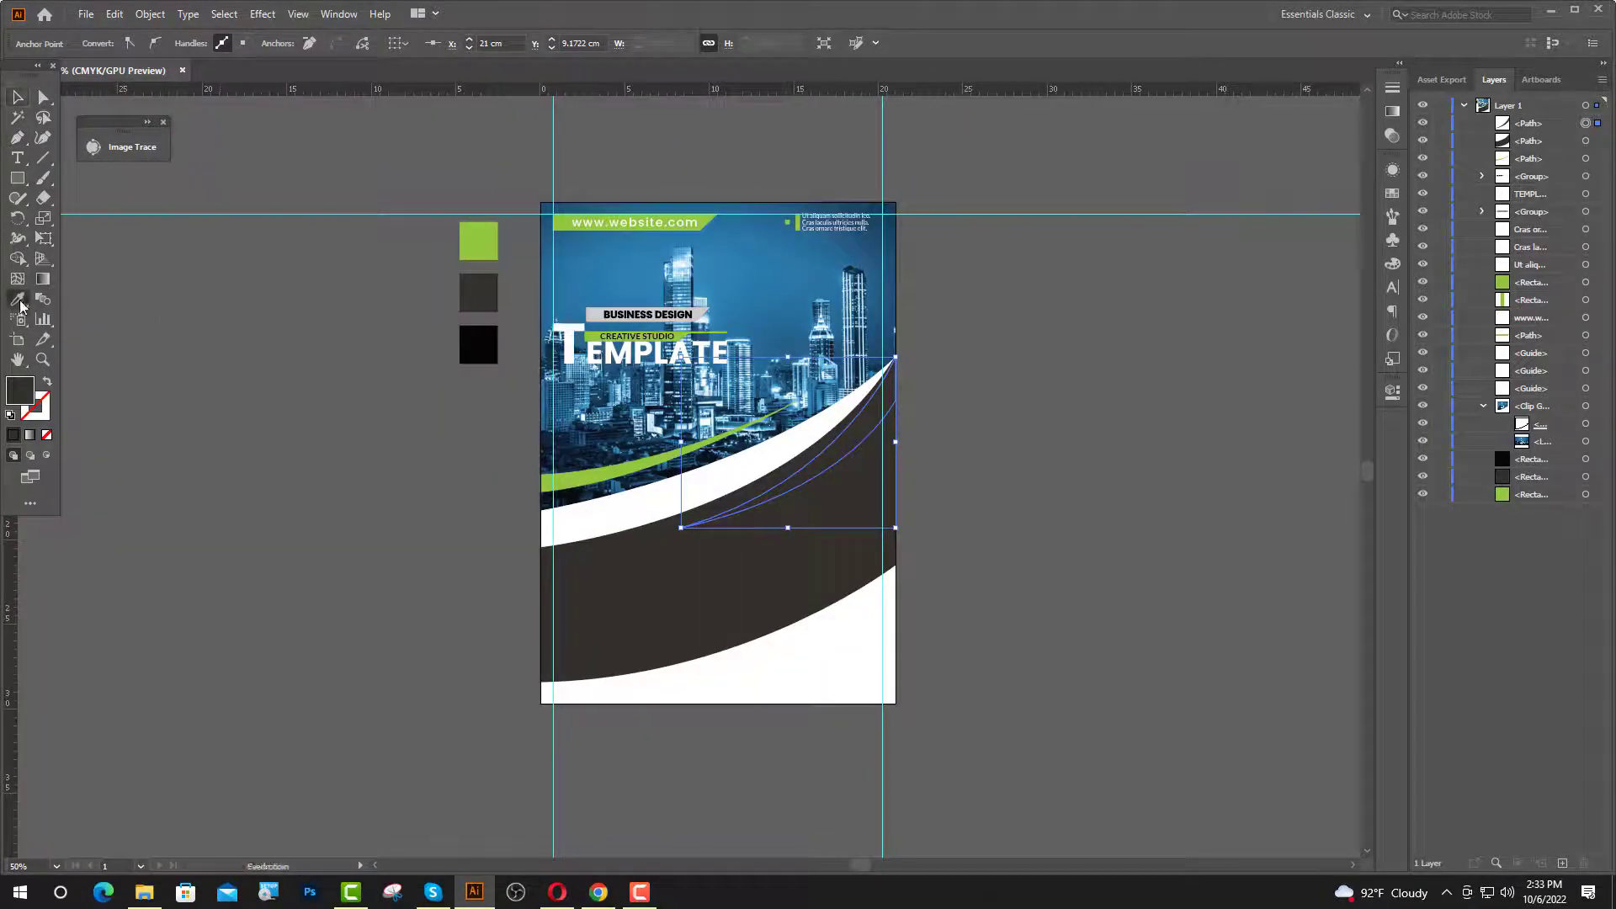
click(483, 237)
scroll(851, 506, up, 2)
key(v)
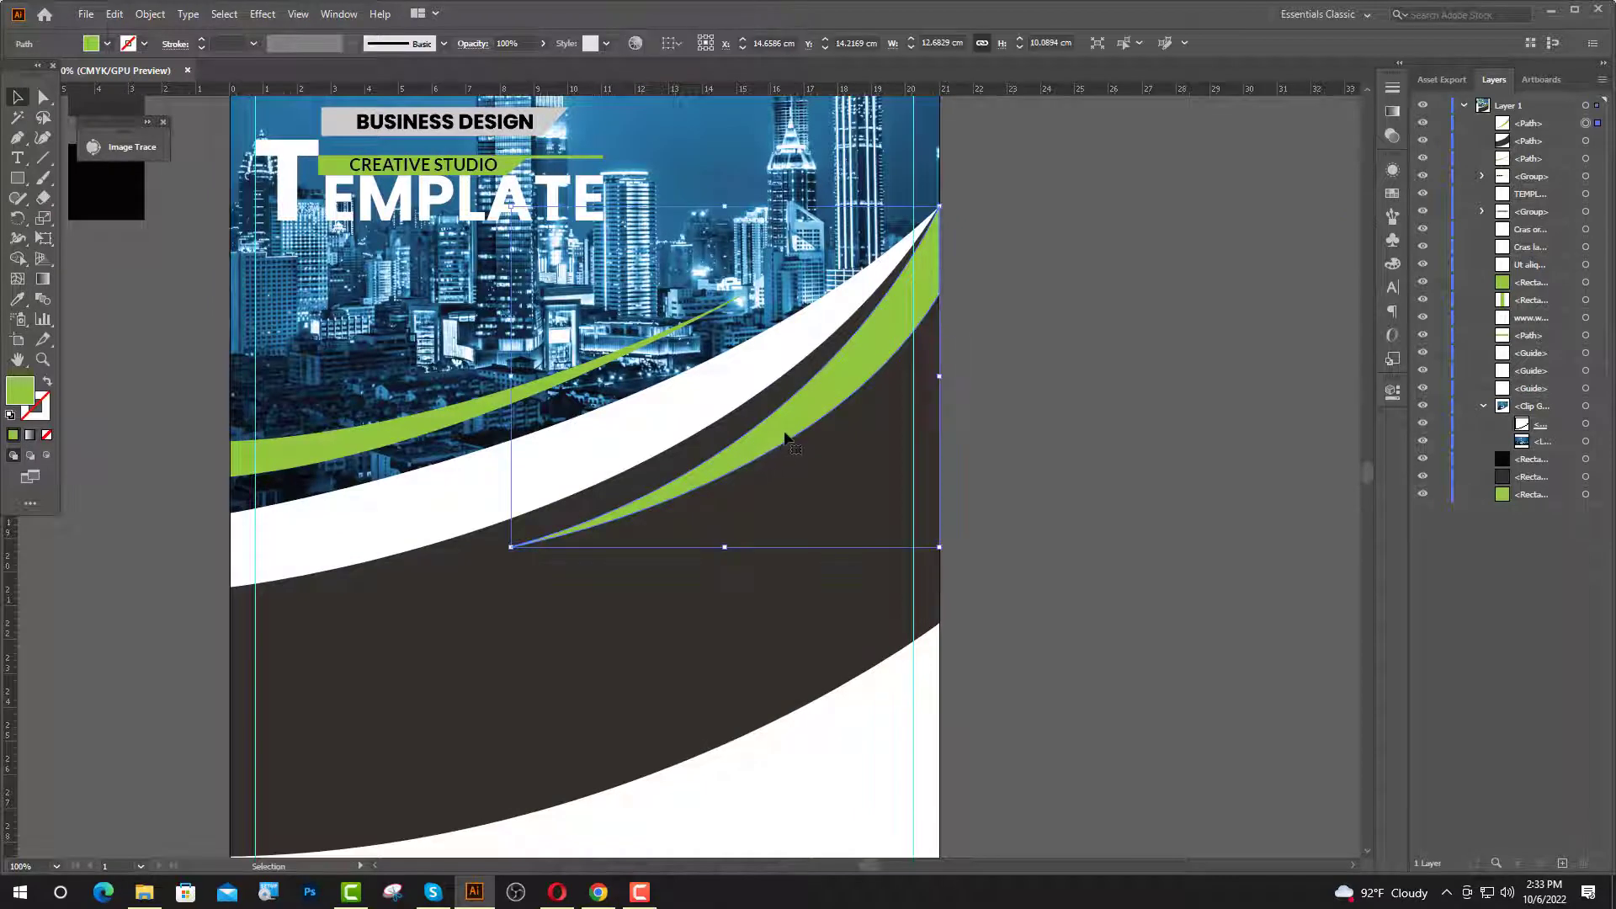
- Duplicate the green swoosh slightly below the original and move the copy's left tip onto the original's tip
drag(784, 436, 774, 508)
click(1007, 513)
key(a)
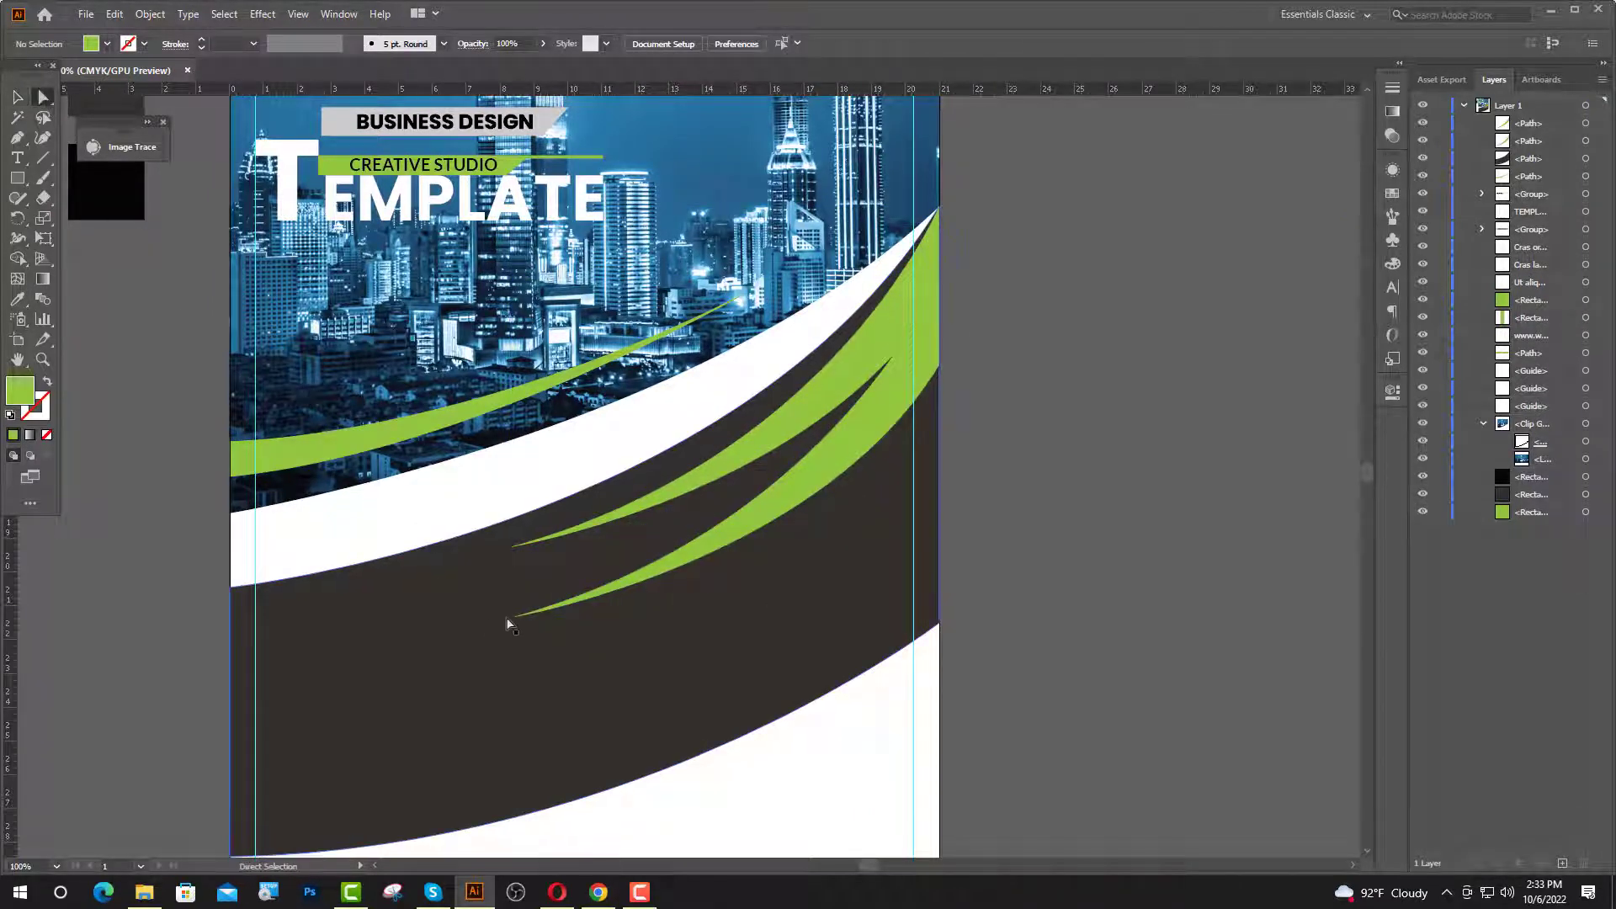
drag(509, 624, 512, 546)
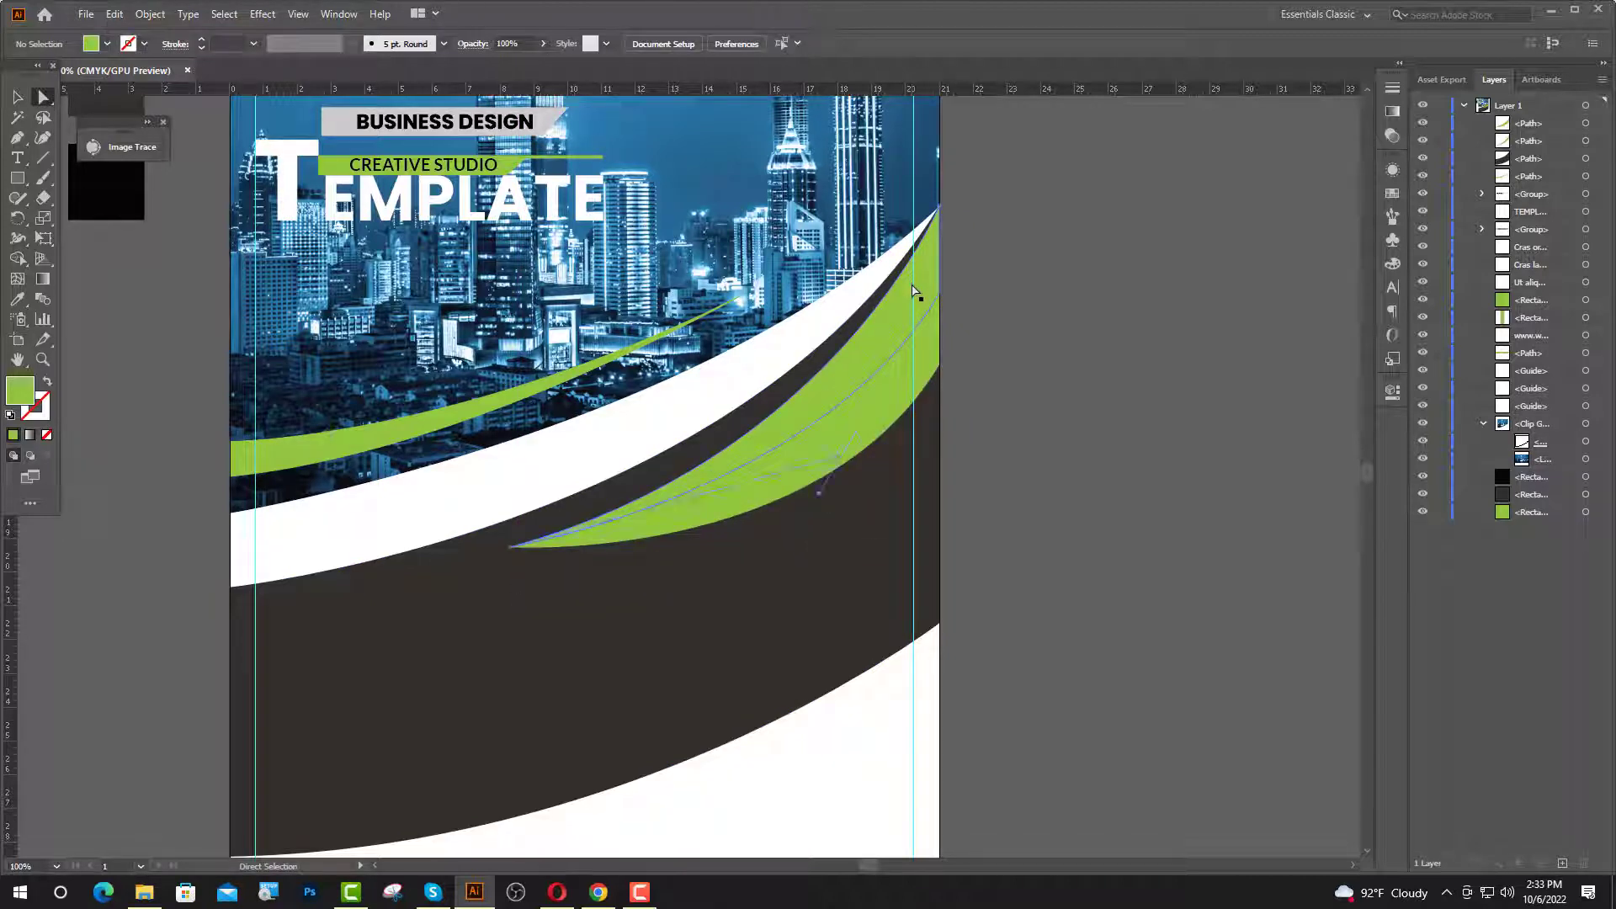
- Bring the original green swoosh to the front of the duplicated one and deselect it
click(911, 292)
right_click(904, 292)
mouse_move(976, 573)
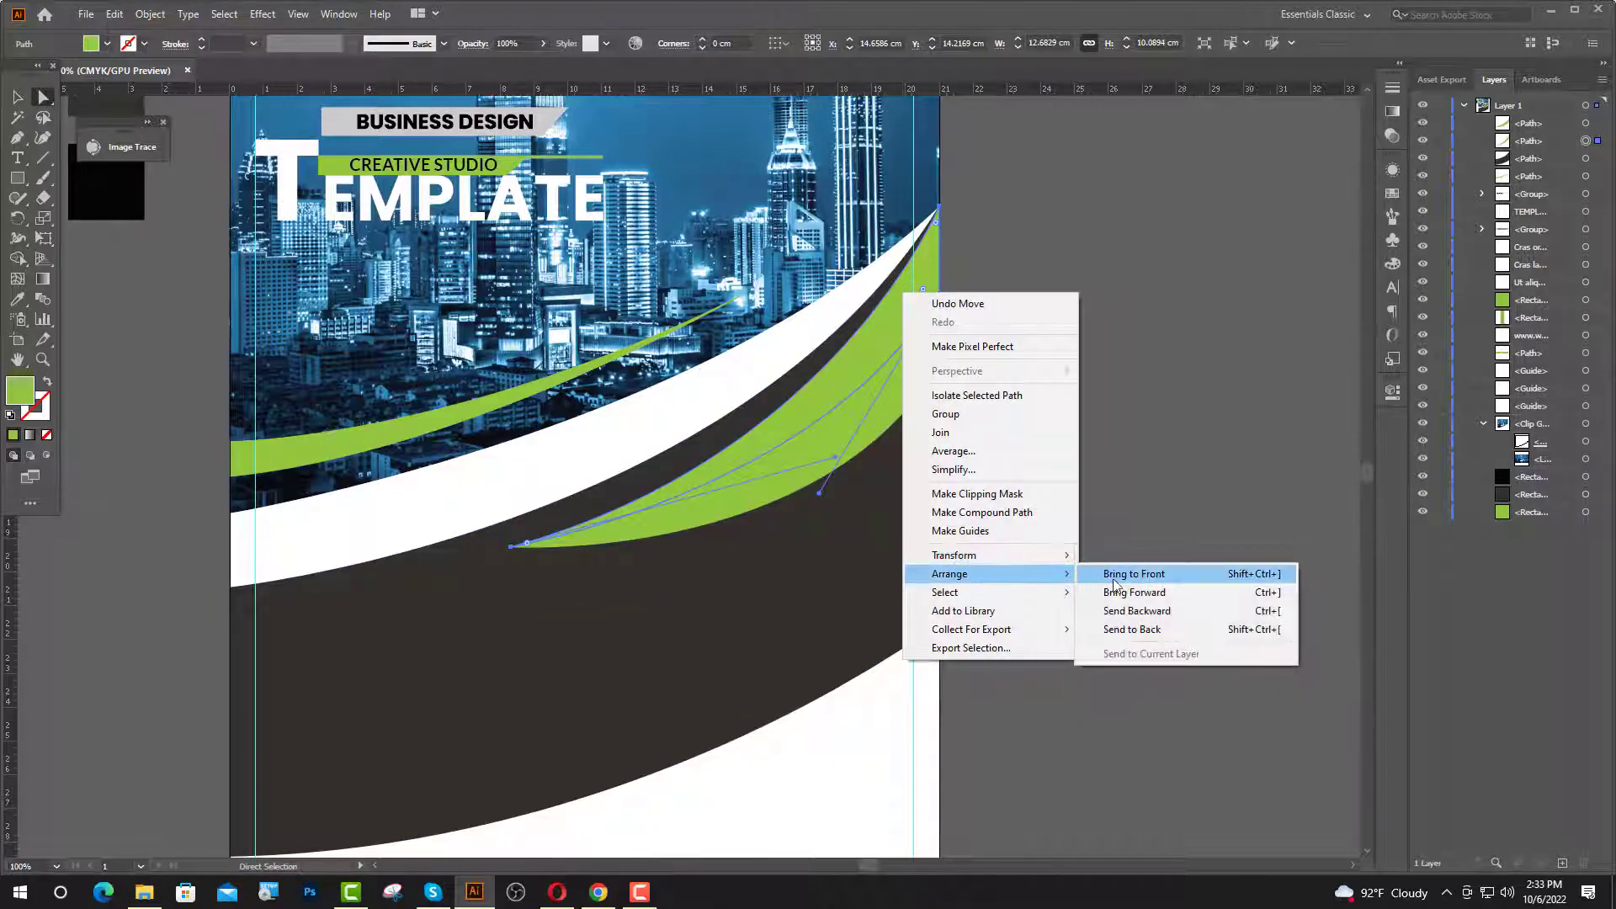
click(1114, 581)
click(1007, 469)
- Recolour the lower duplicated swoosh on the dark band from the black colour swatch, set its fill to #1e1e1e, and deselect it
click(880, 401)
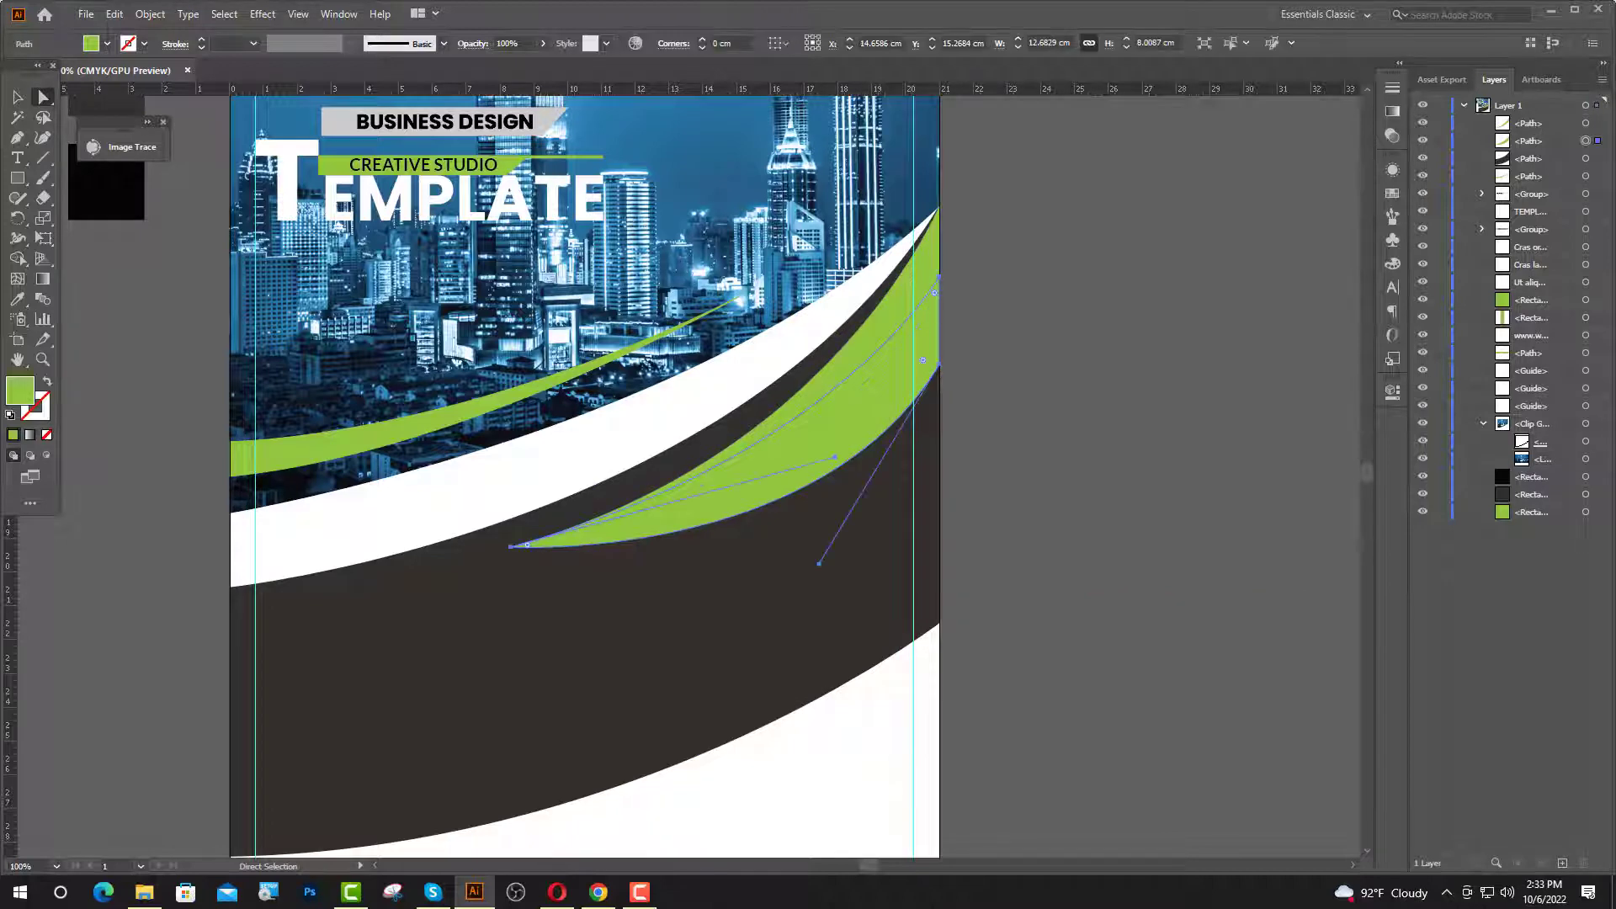
click(16, 299)
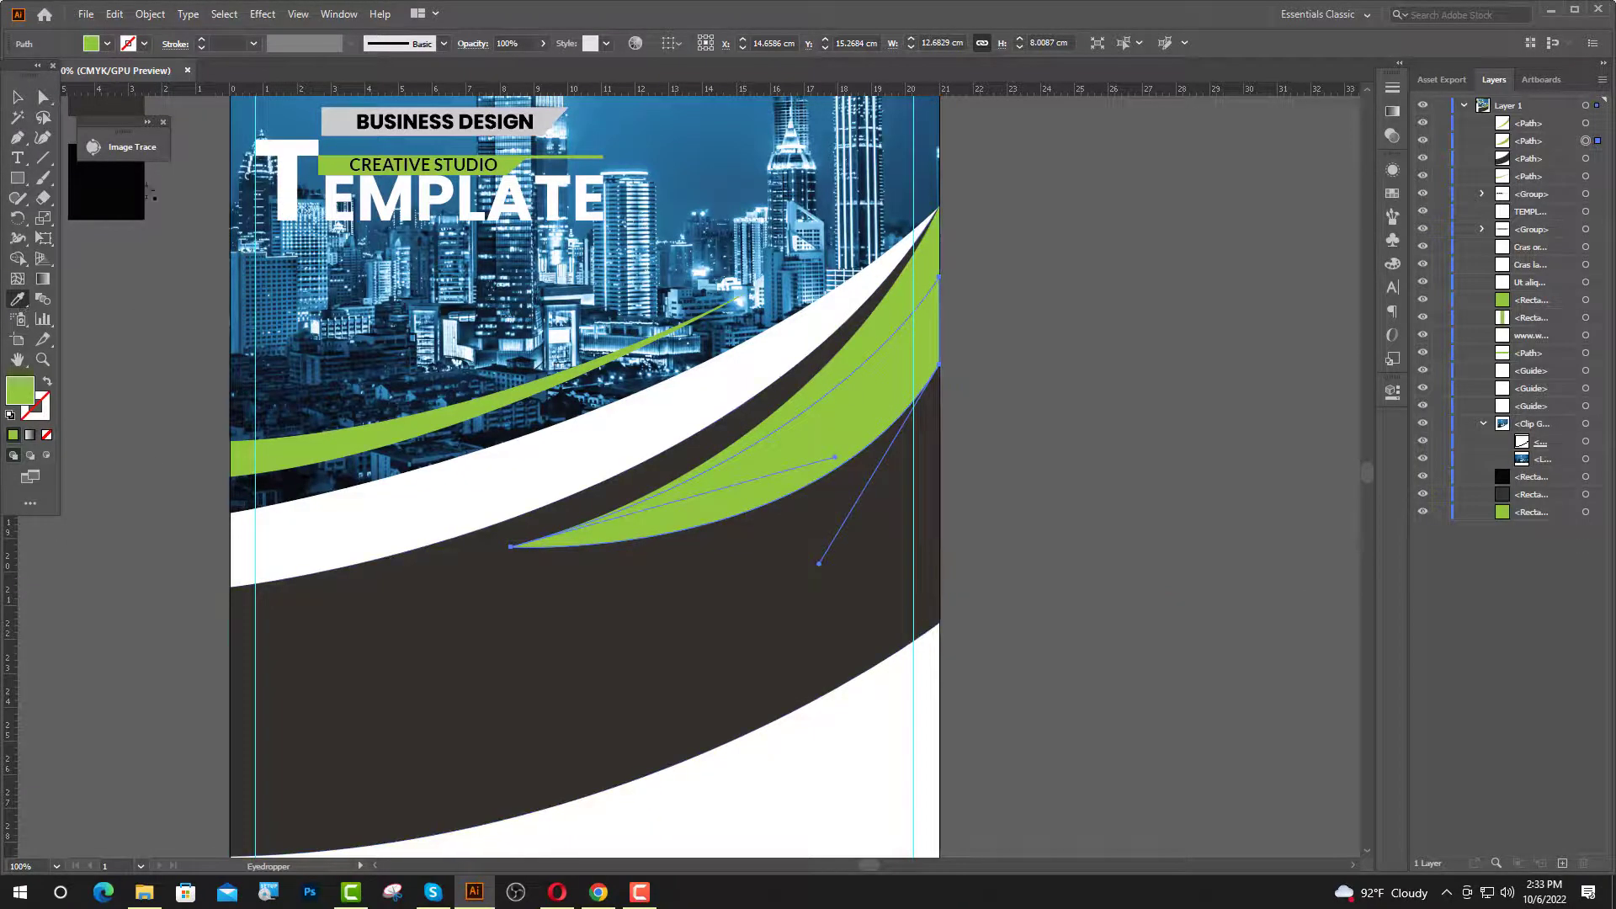
click(111, 194)
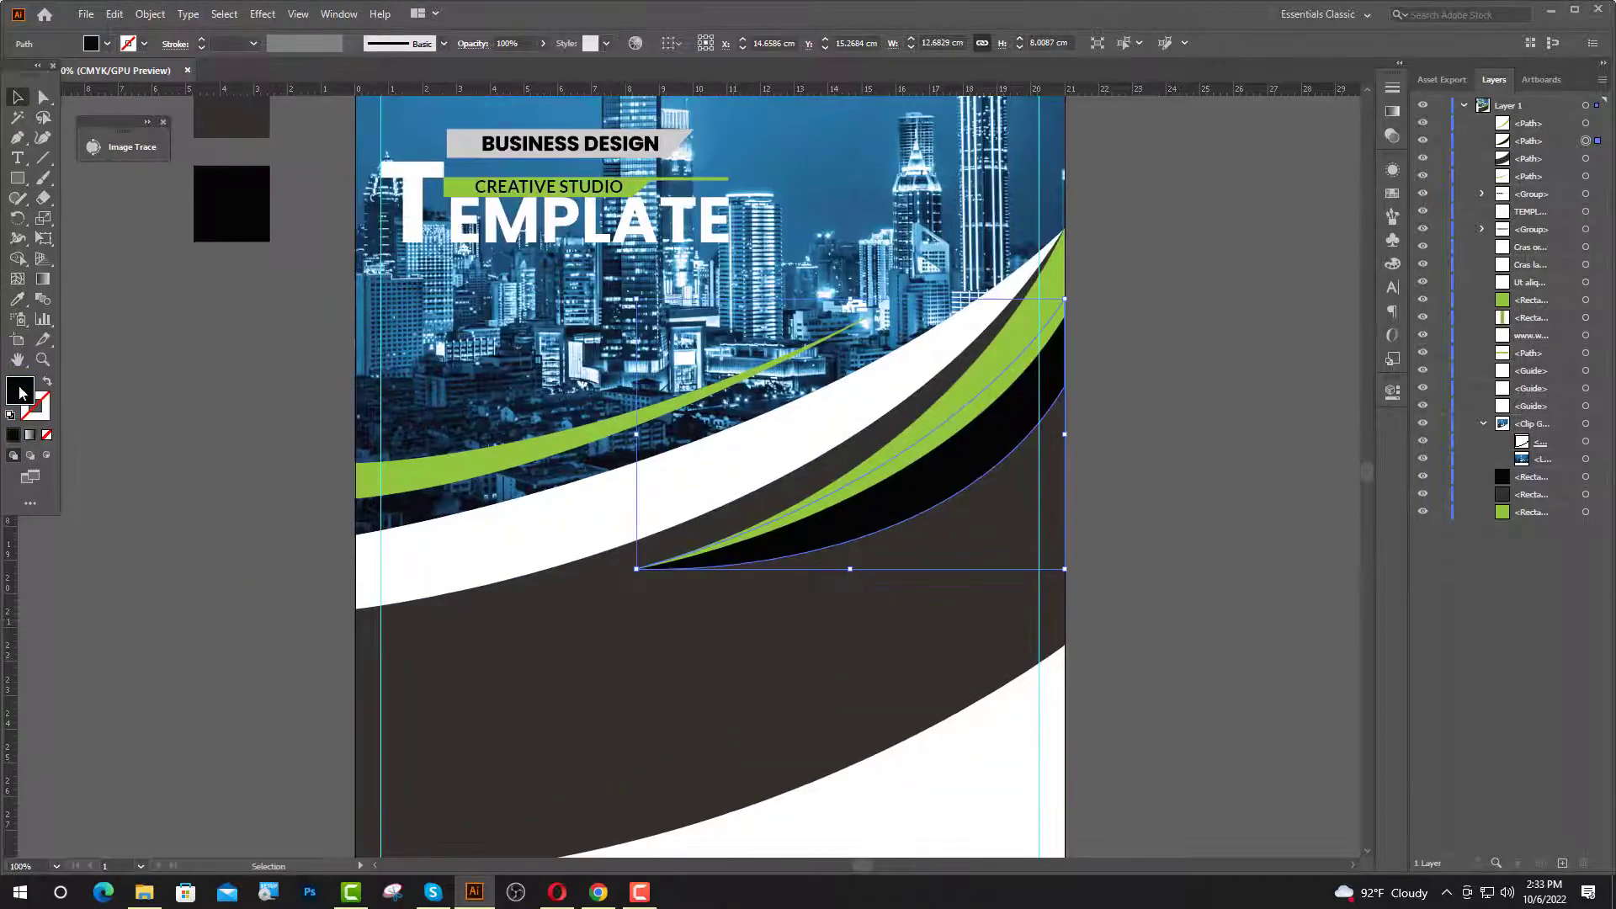
double_click(21, 392)
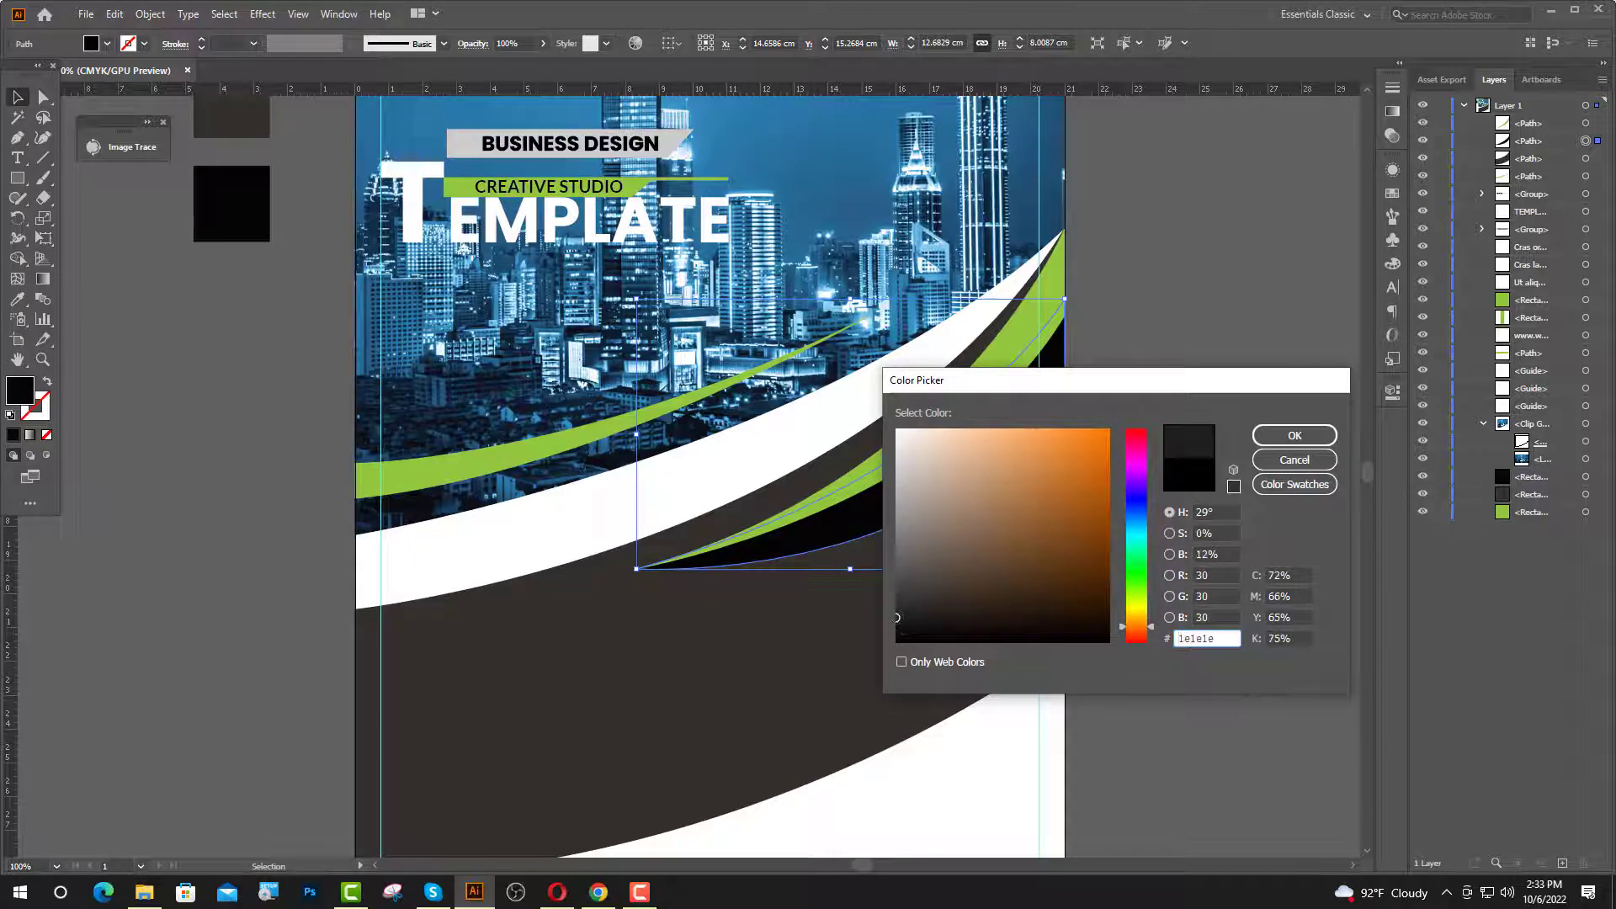
click(1293, 439)
click(1176, 502)
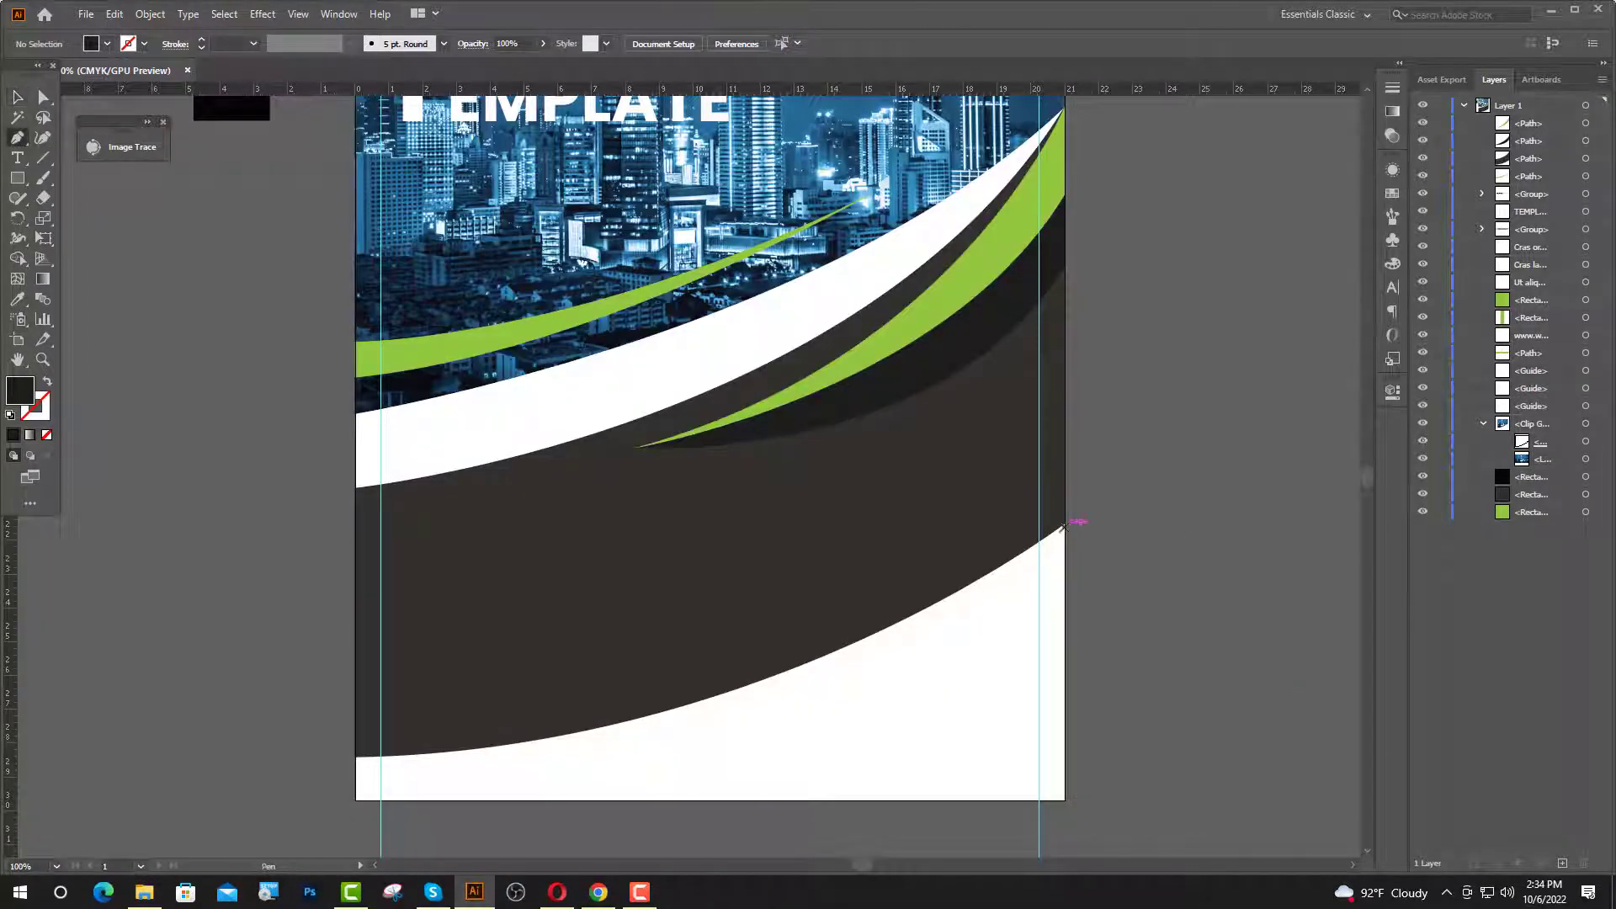
- Draw a thin closed curved swoosh, about 21 by 8.2 cm, under the dark band from the right page edge to the page's bottom left corner
click(1064, 525)
scroll(471, 804, right, 1)
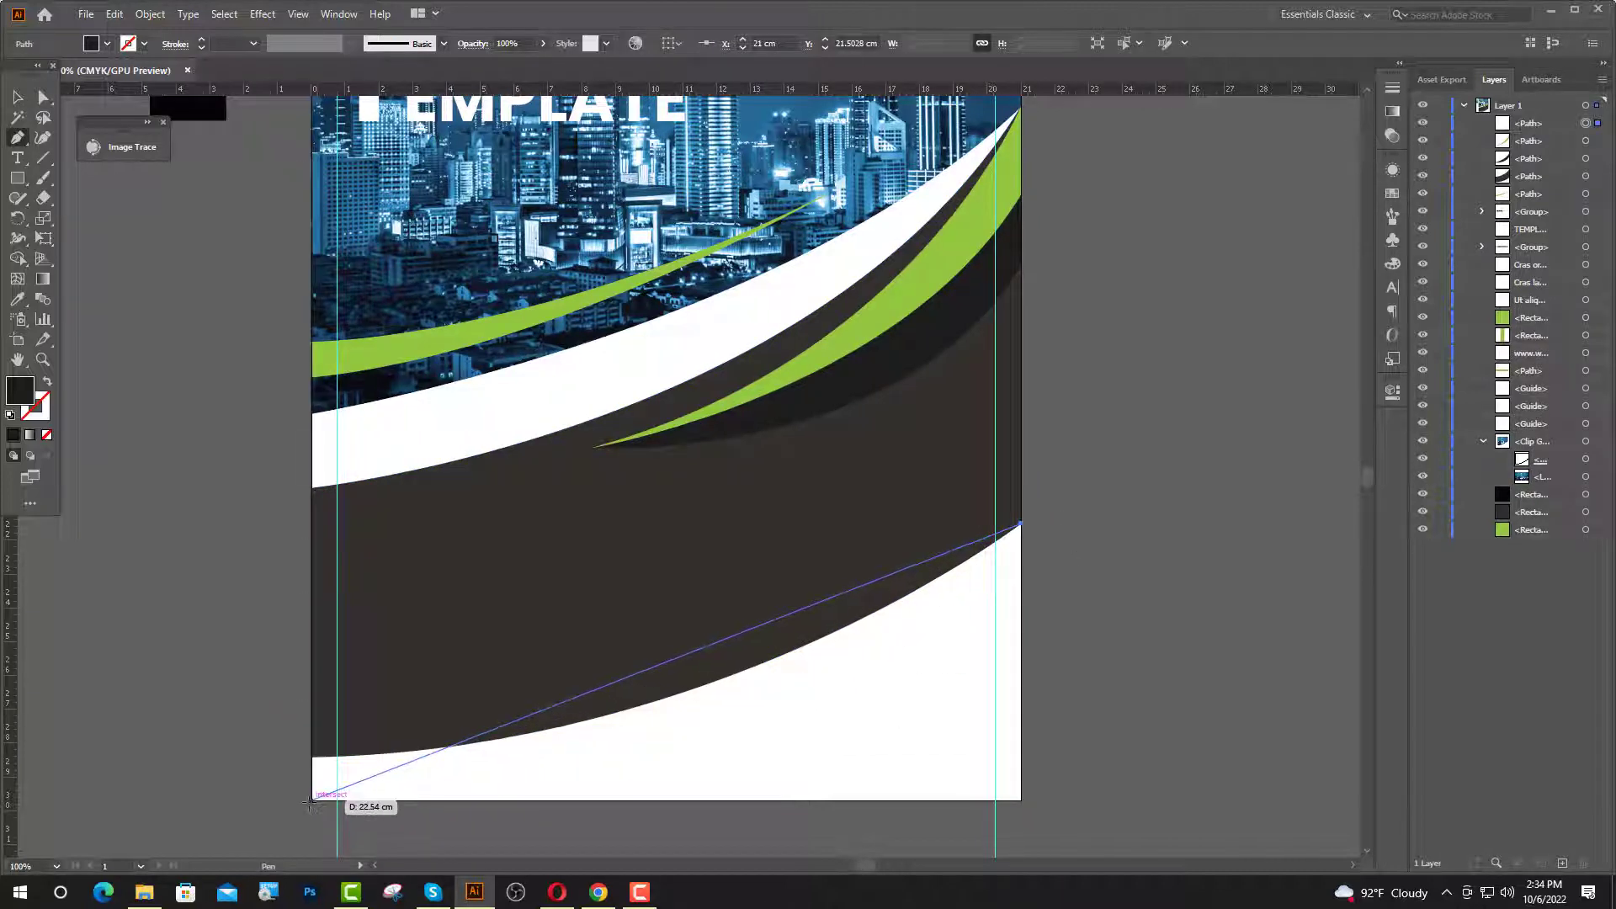
drag(306, 802, 208, 512)
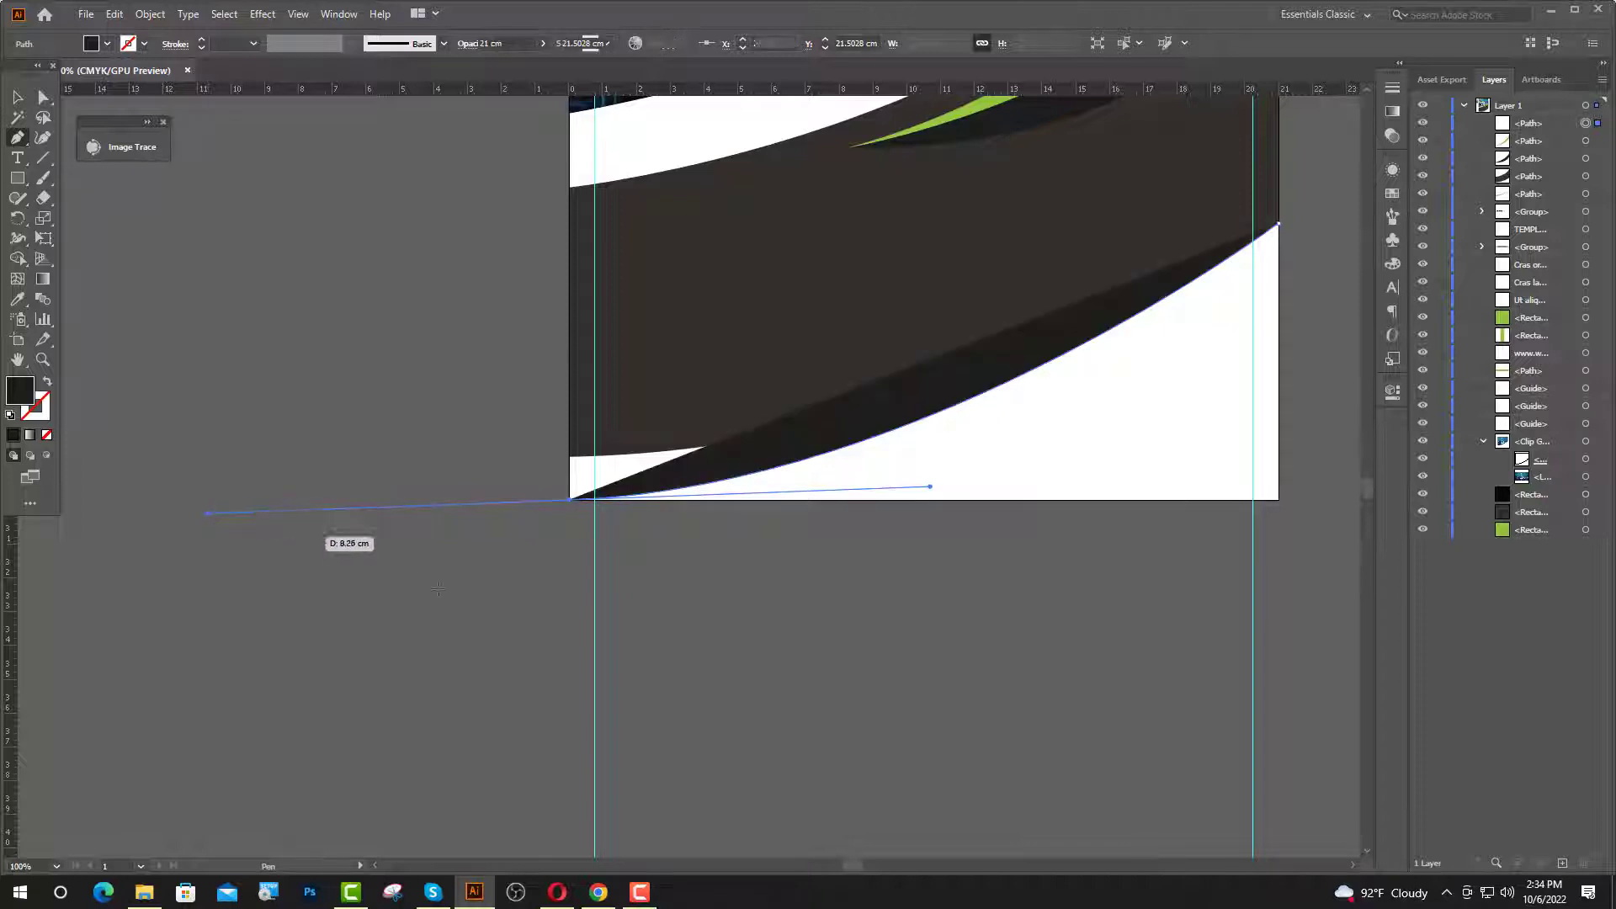
click(570, 500)
click(688, 500)
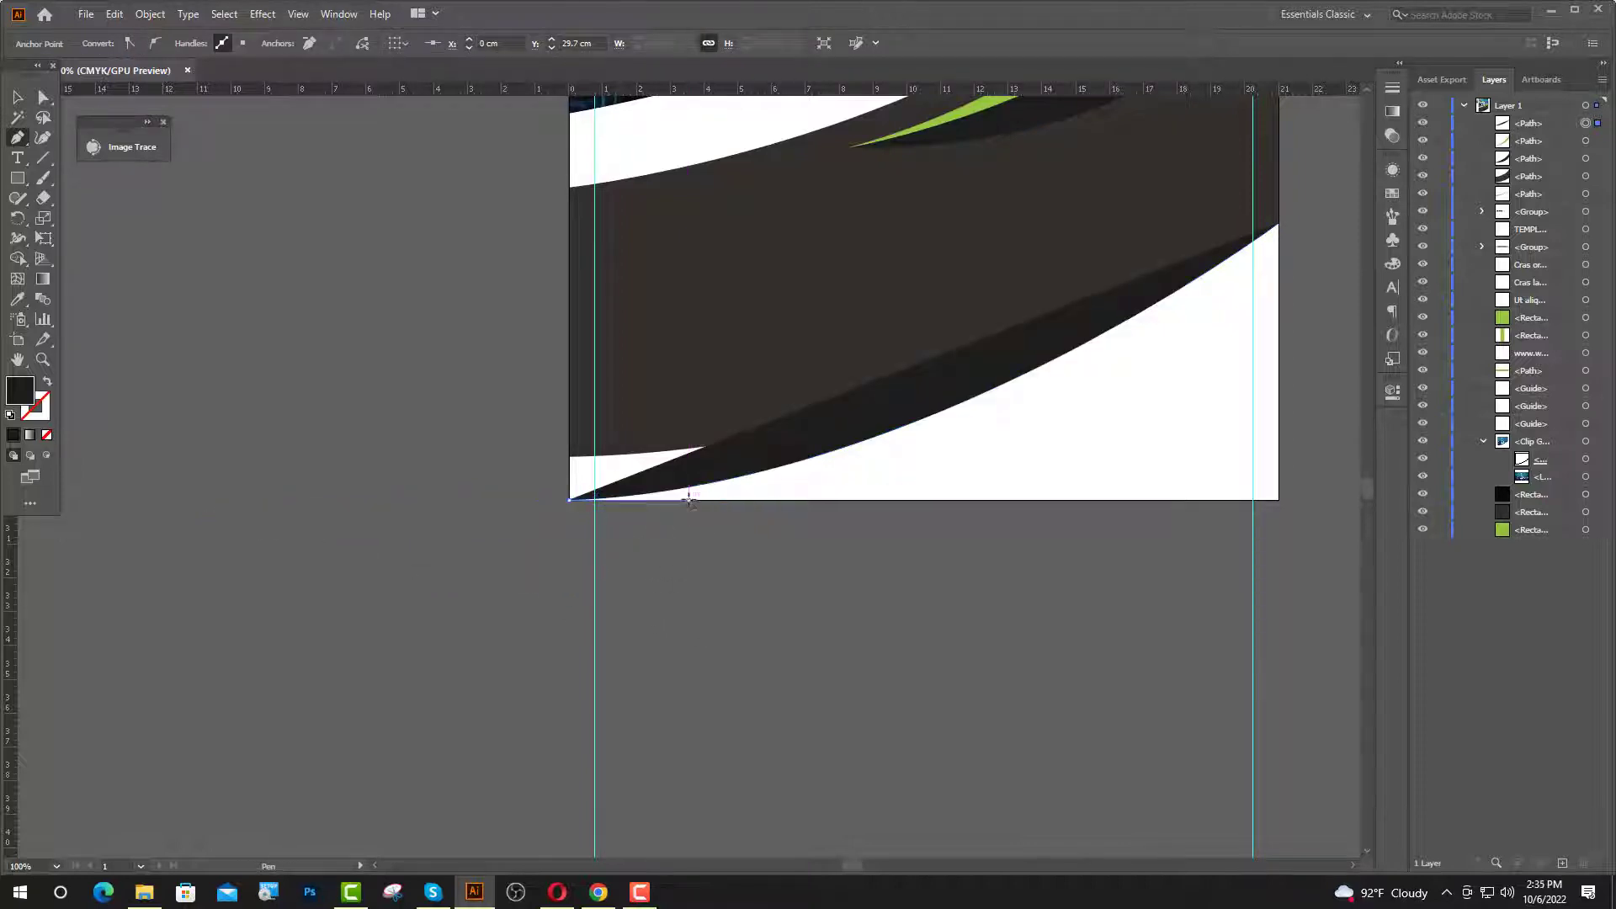
drag(1288, 229, 1022, 320)
key(v)
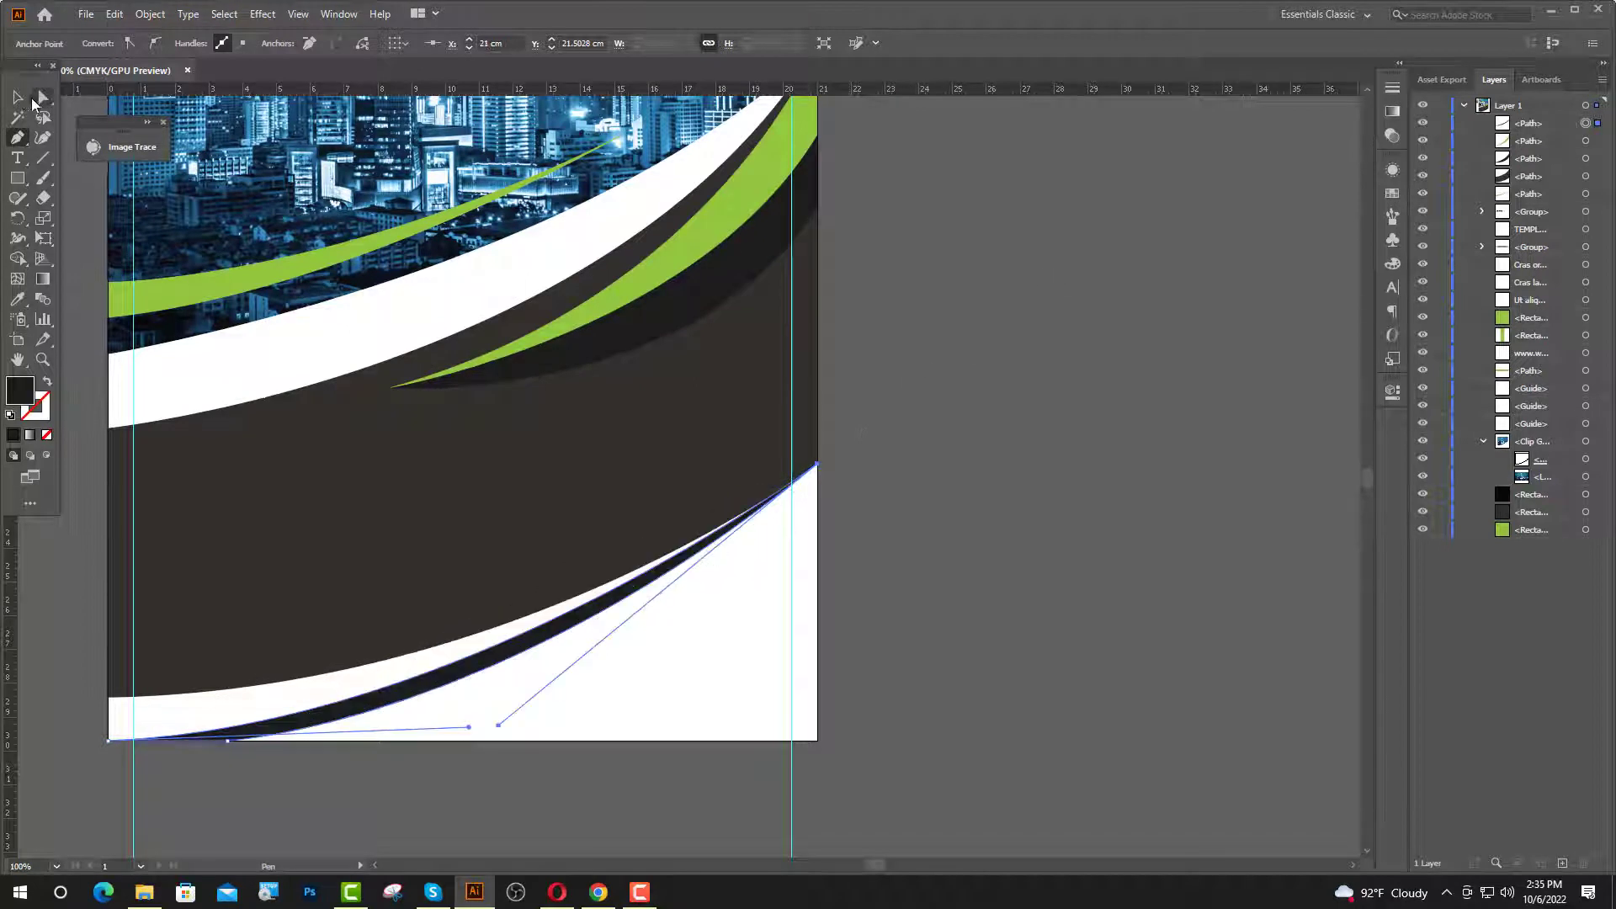
click(985, 422)
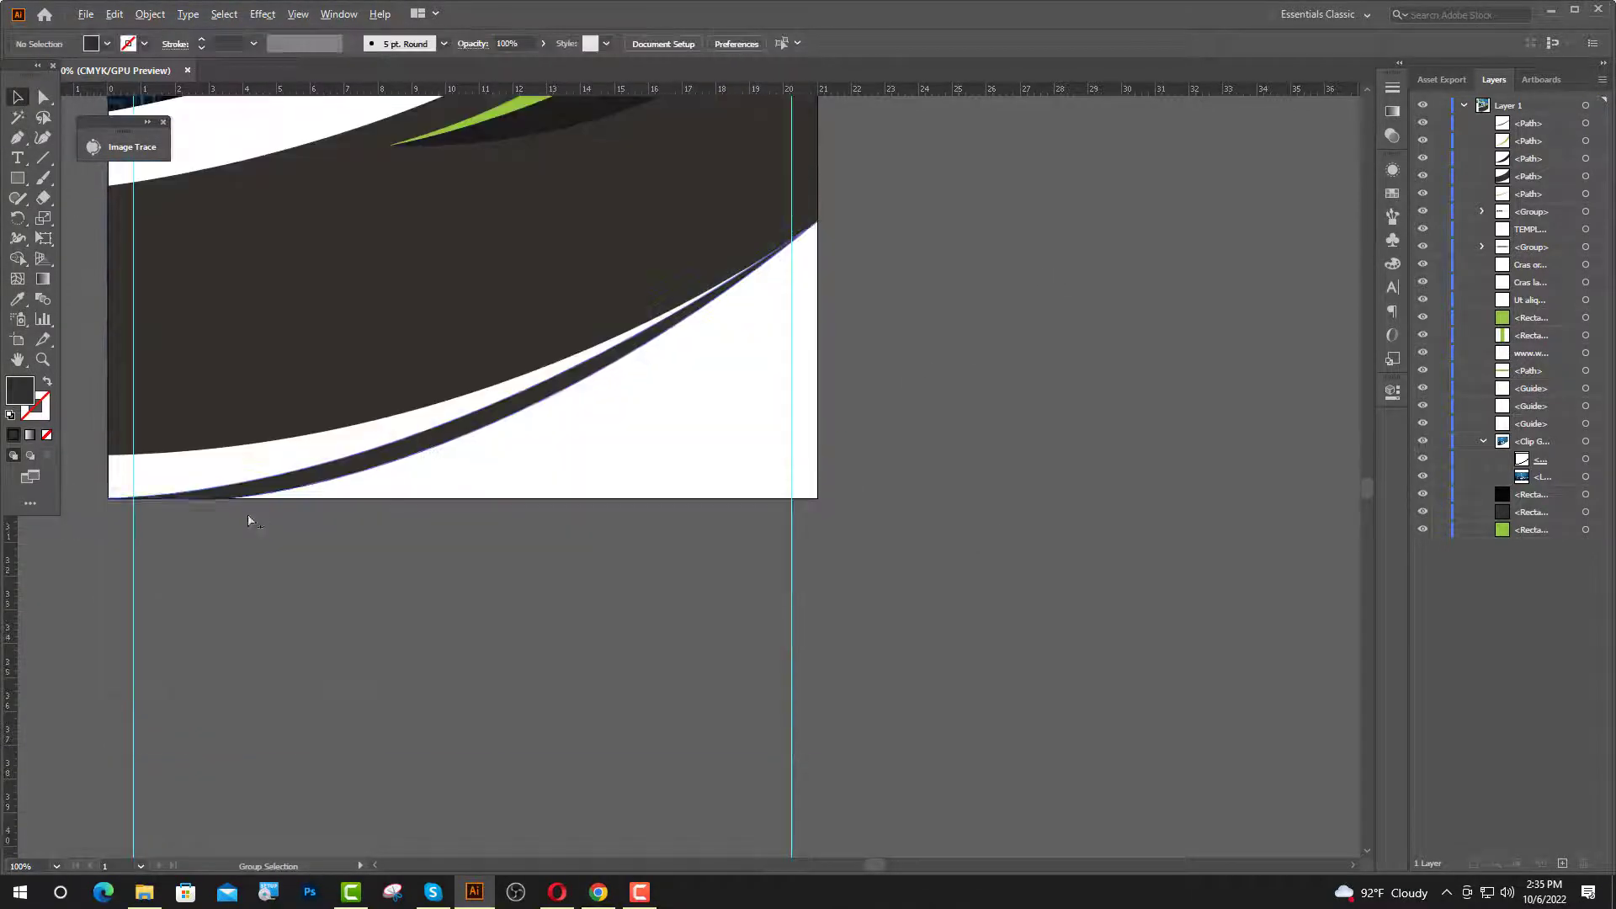
- Duplicate the thin dark swoosh to the right, move the copy's right tip onto the original's tip, and adjust its lower left curve handle
scroll(235, 500, up, 2)
drag(289, 489, 405, 480)
click(334, 631)
key(ctrl+0)
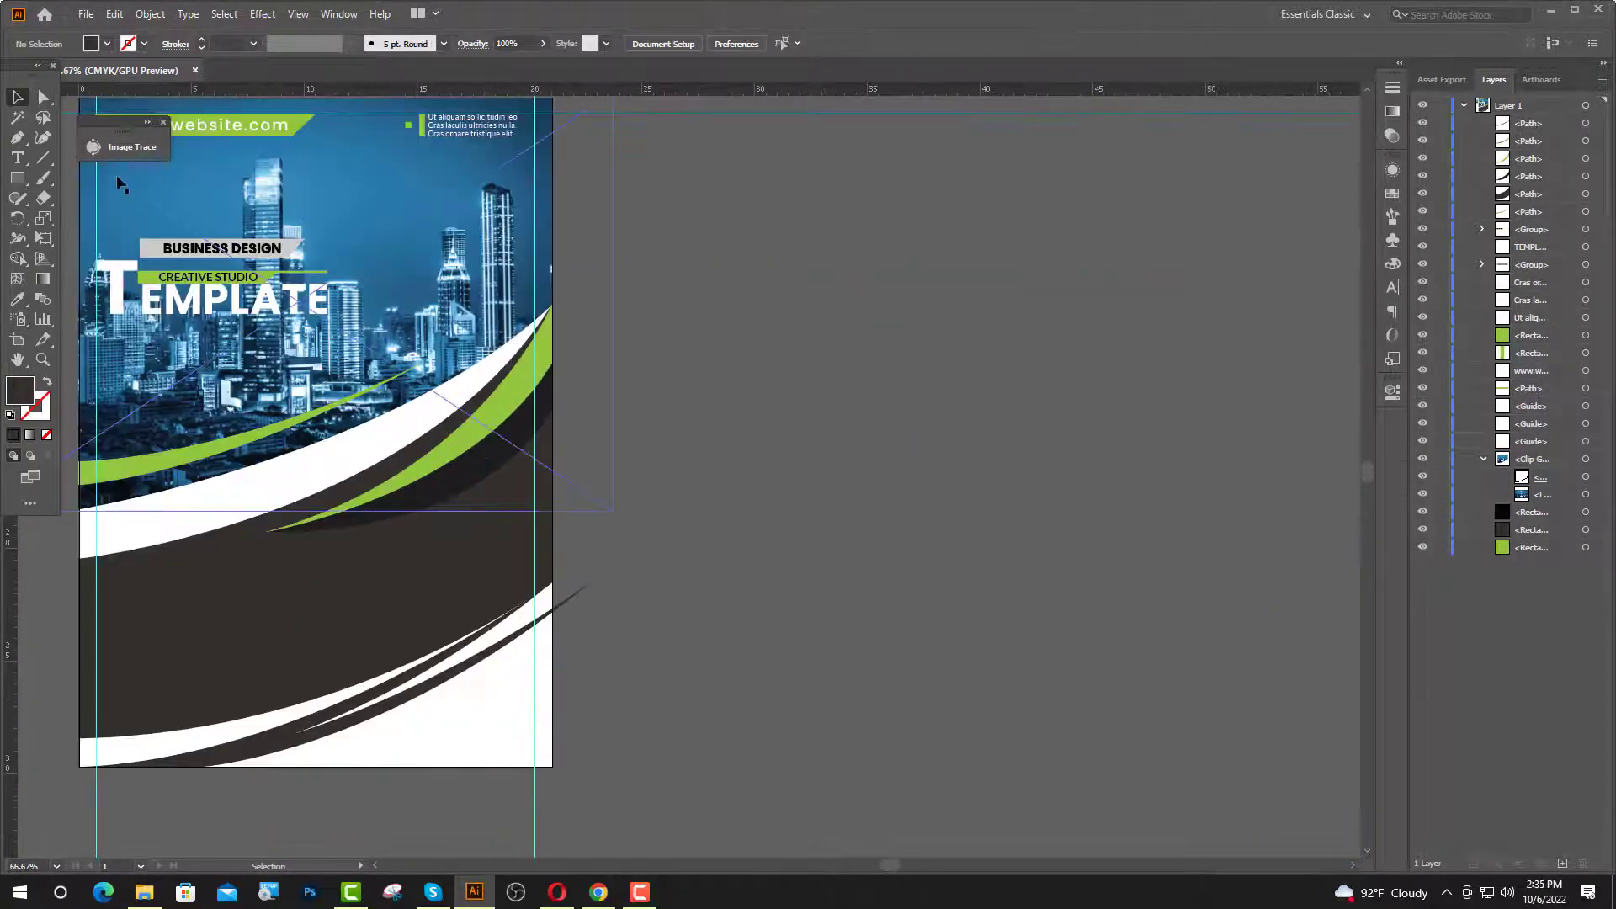
drag(586, 585, 552, 582)
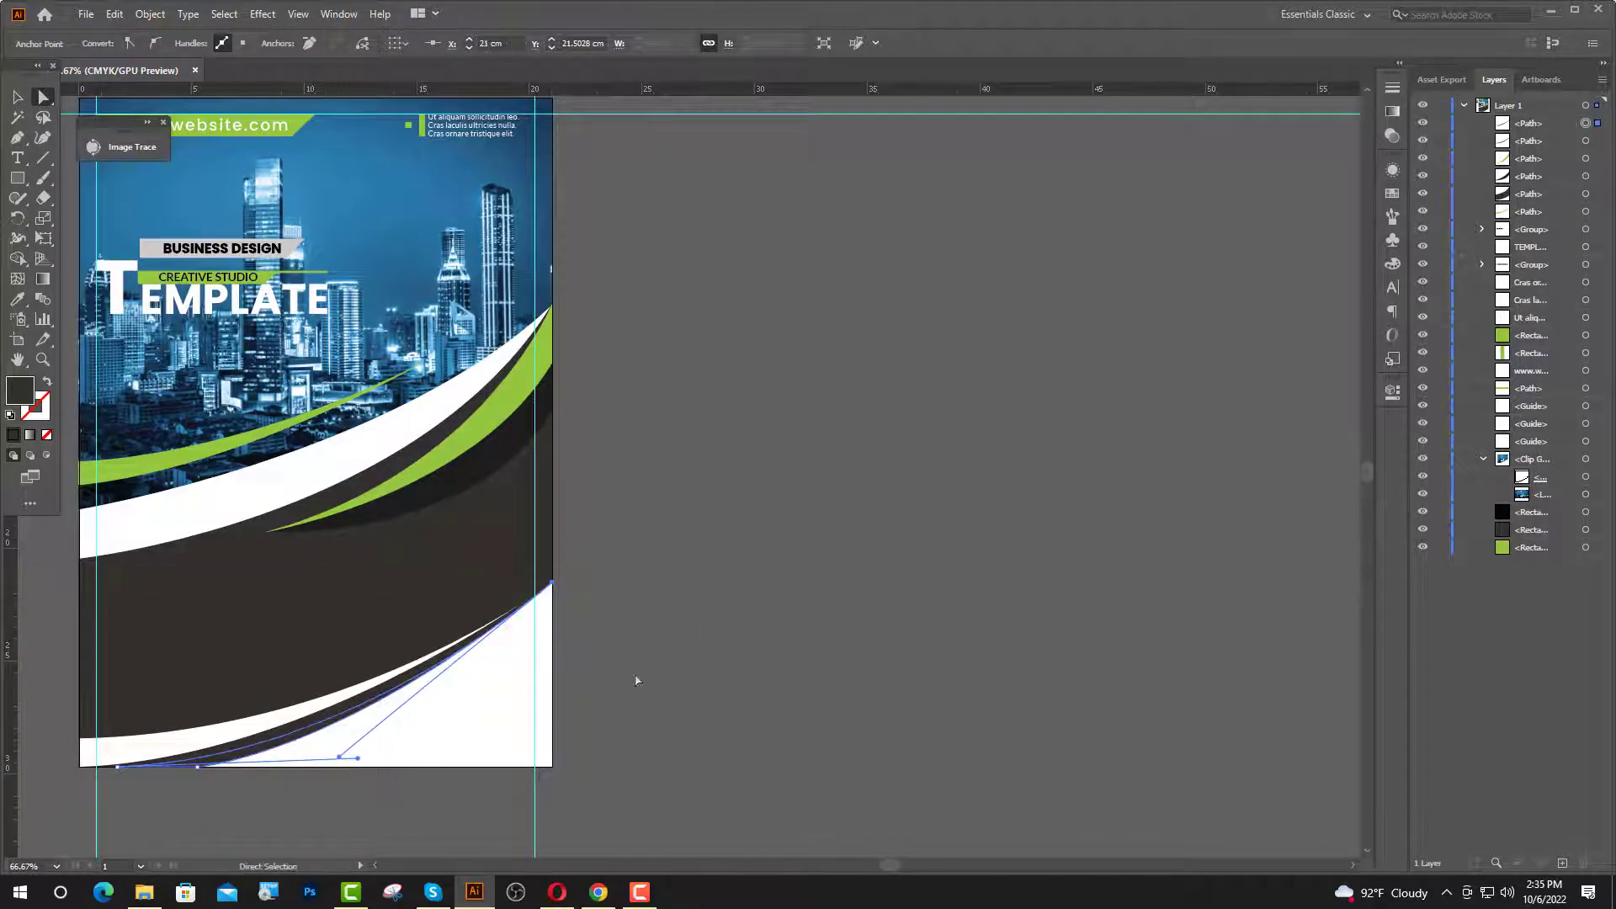
key(ctrl+1)
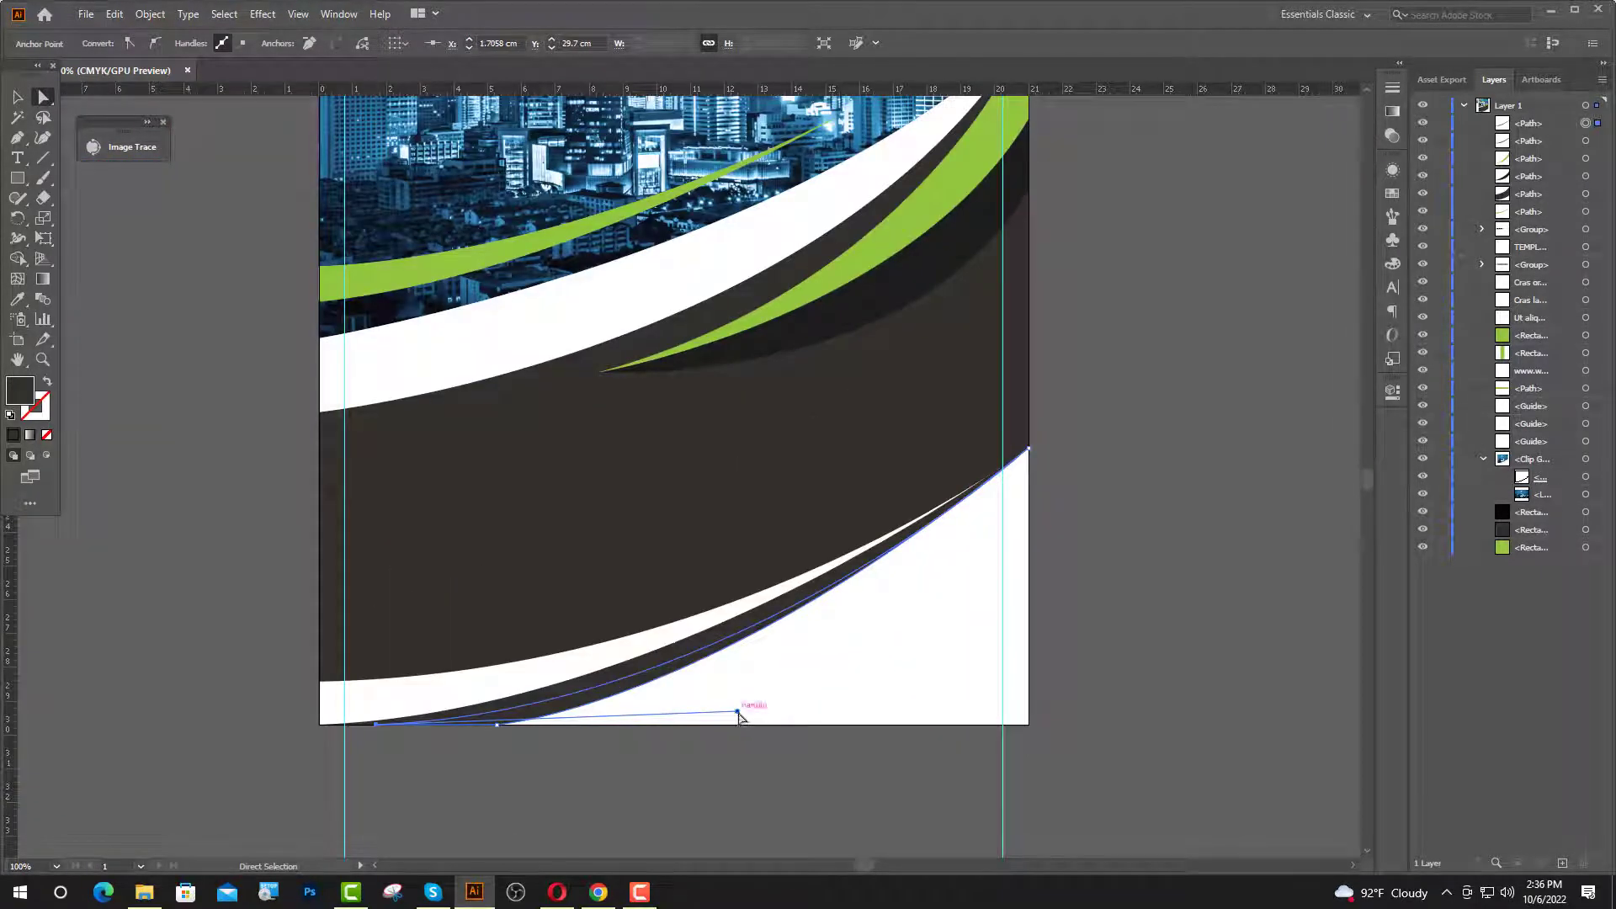
drag(737, 714, 718, 716)
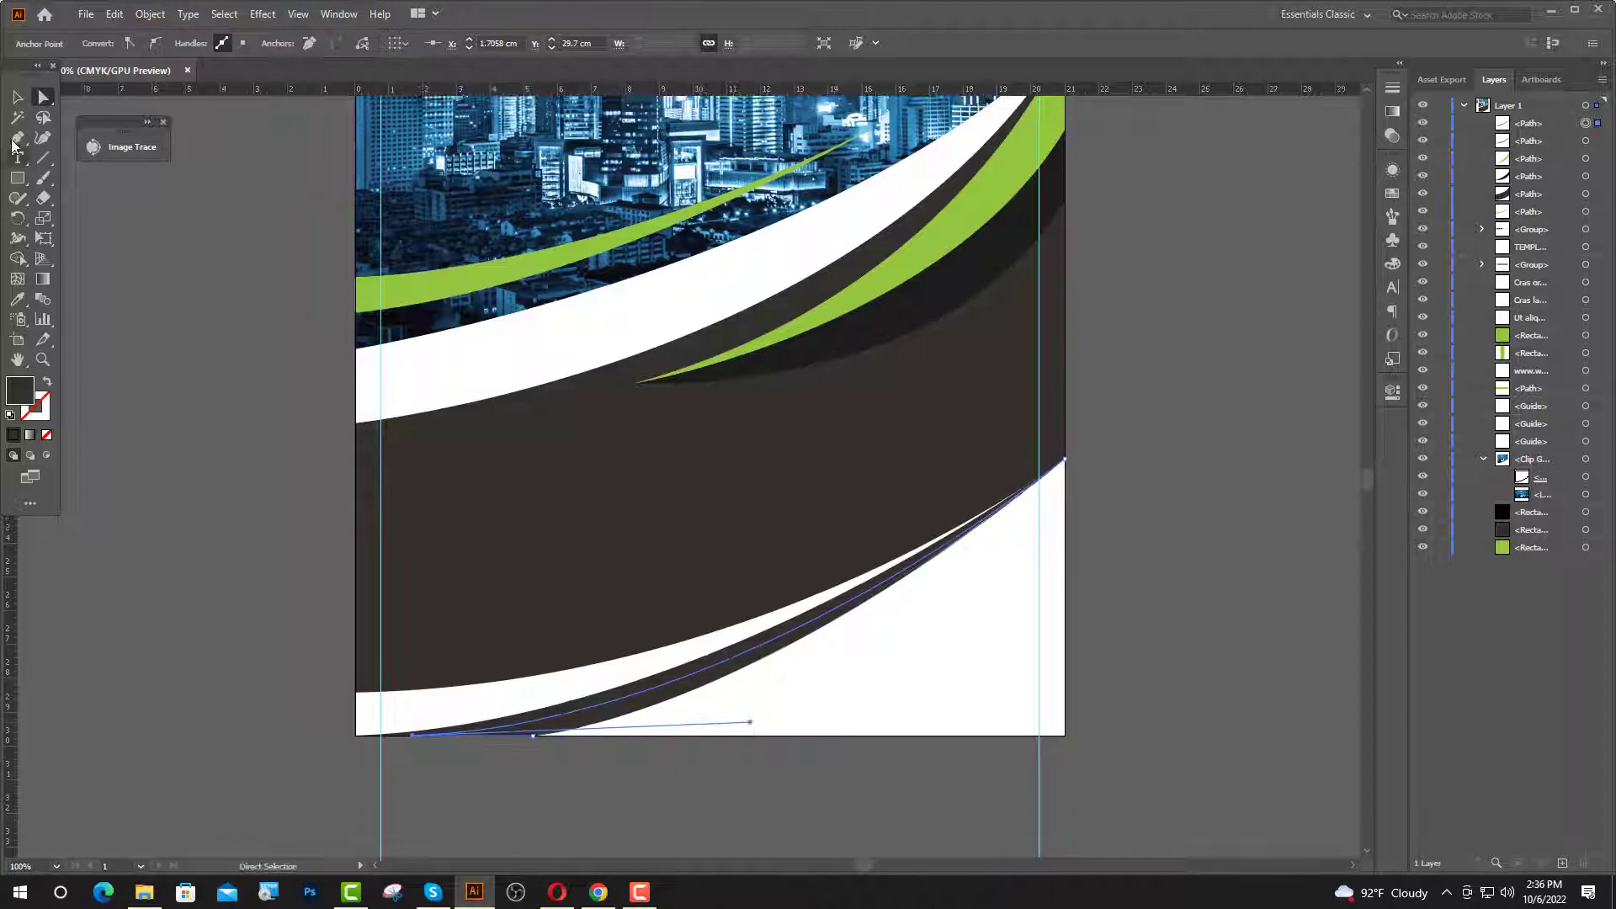
- Fill the copied thin swoosh with the green sampled from the swoosh on the city photo
click(17, 98)
click(20, 299)
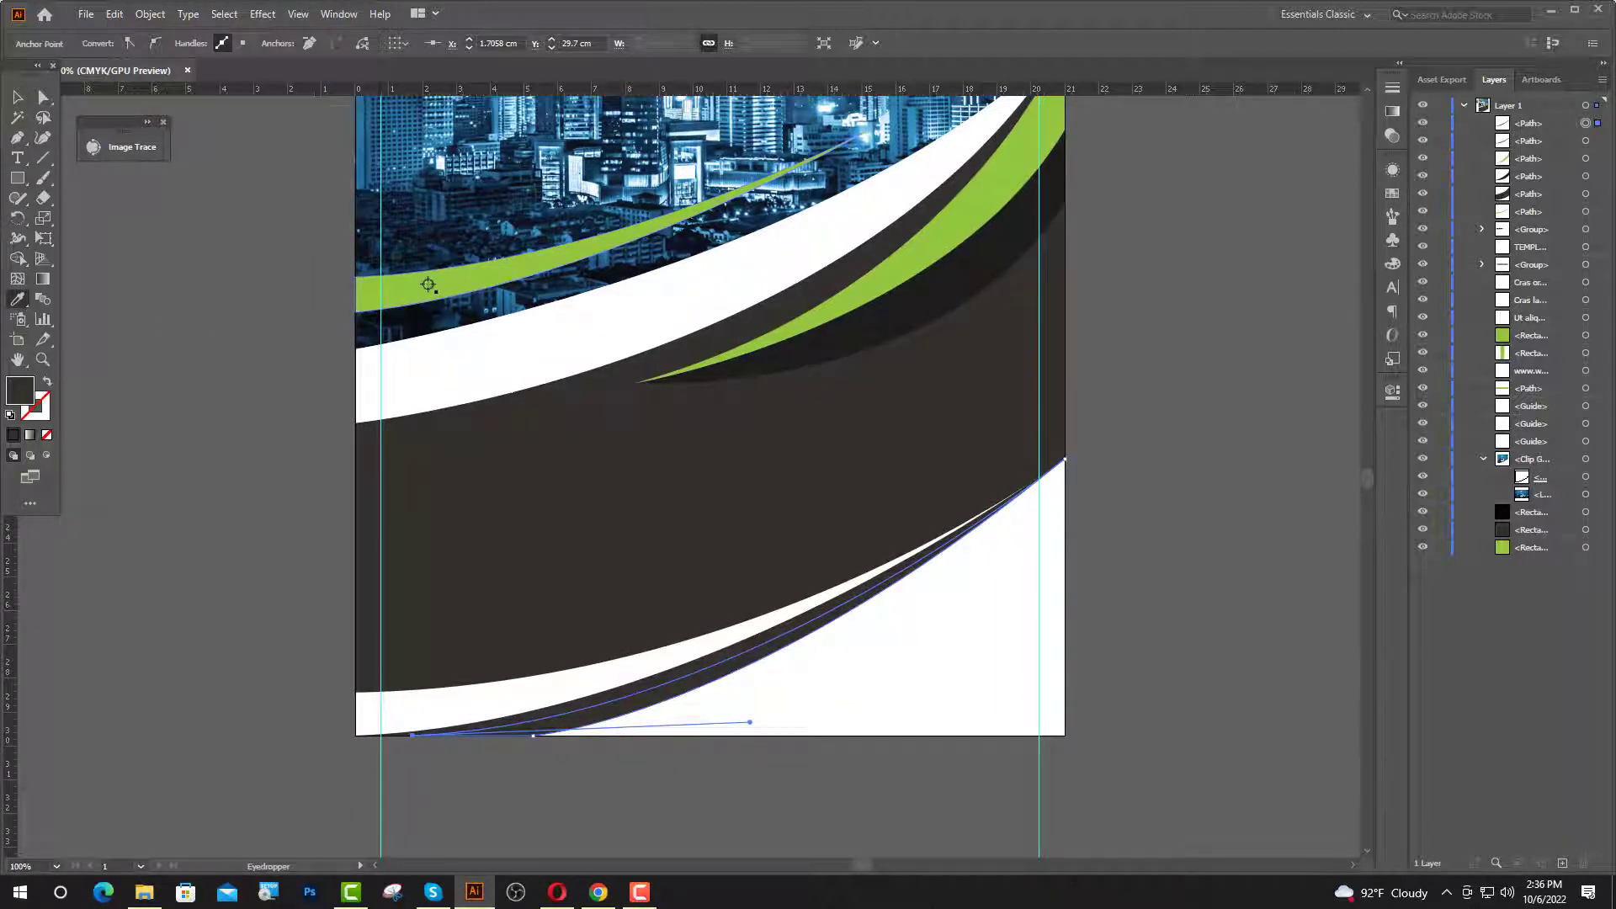
click(428, 286)
- Reshape the upper curve of the green swoosh near the page bottom to leave only a thin dark strip above it
key(ctrl+equal)
key(a)
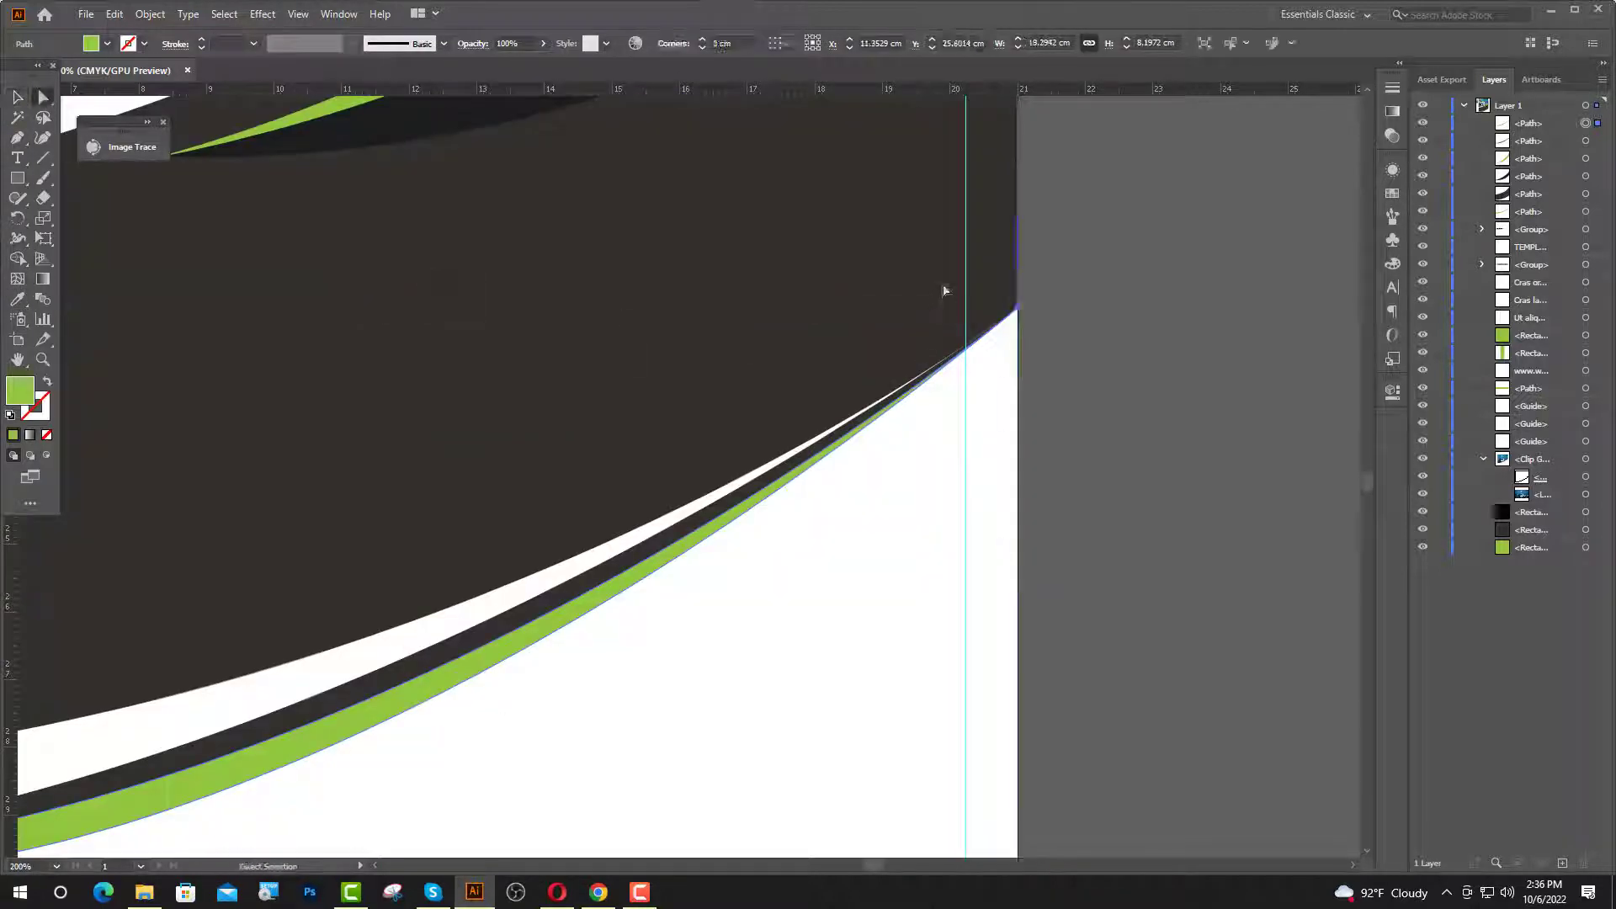
drag(1017, 309, 390, 799)
click(446, 751)
click(526, 610)
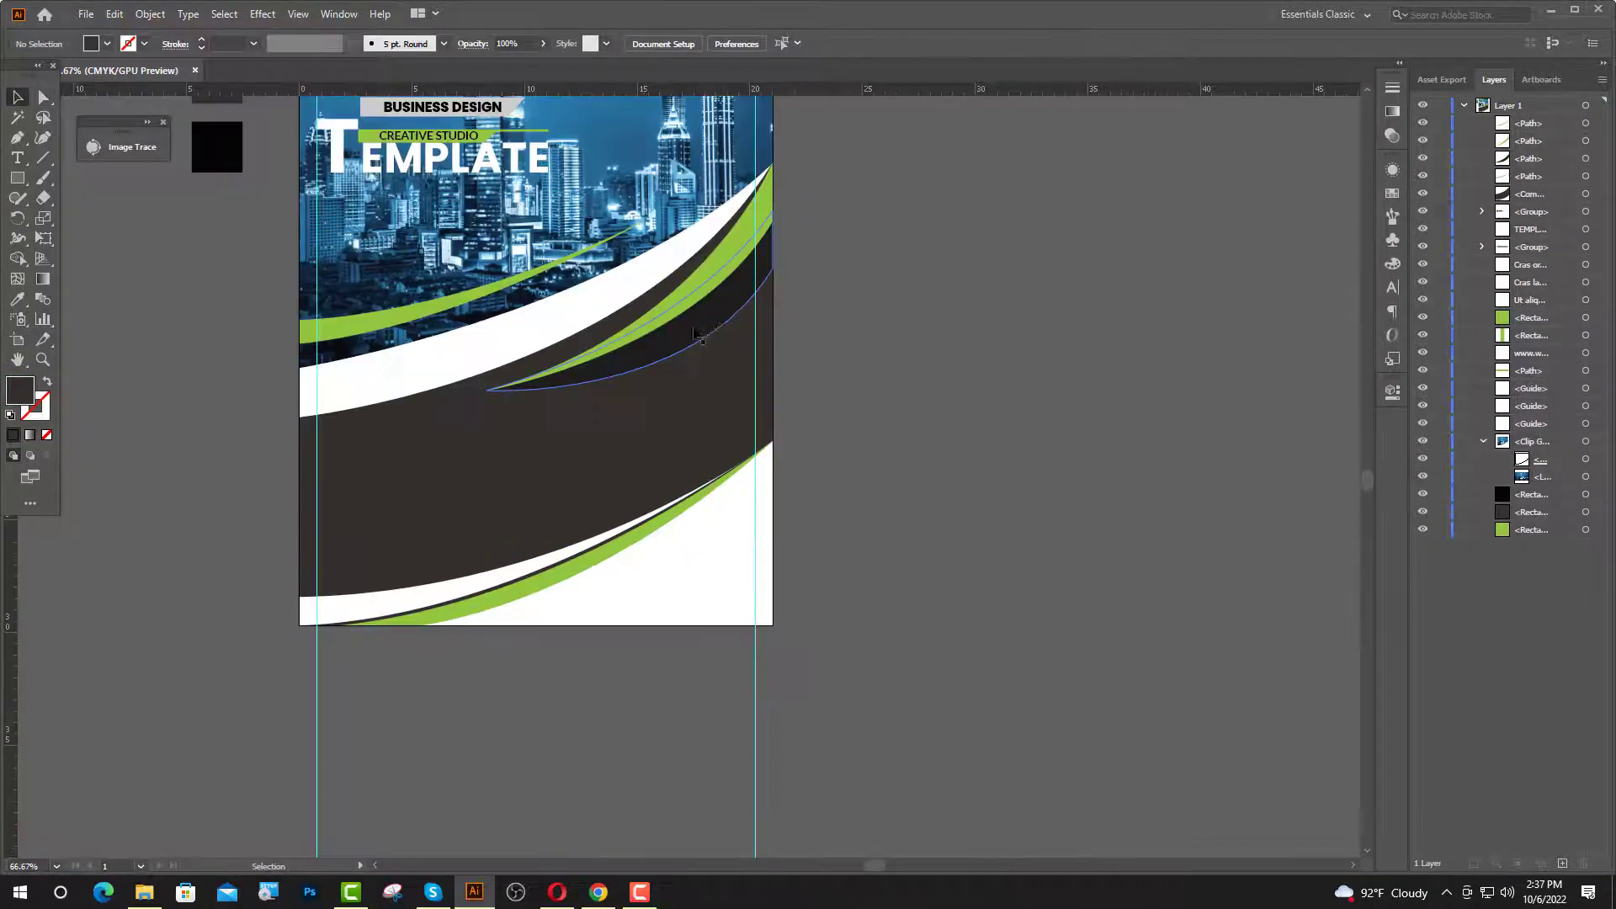
- Flatten the lower curve of the near-black swoosh on the dark band by shortening the curve handle at its right-edge point
scroll(623, 347, up, 3)
click(623, 348)
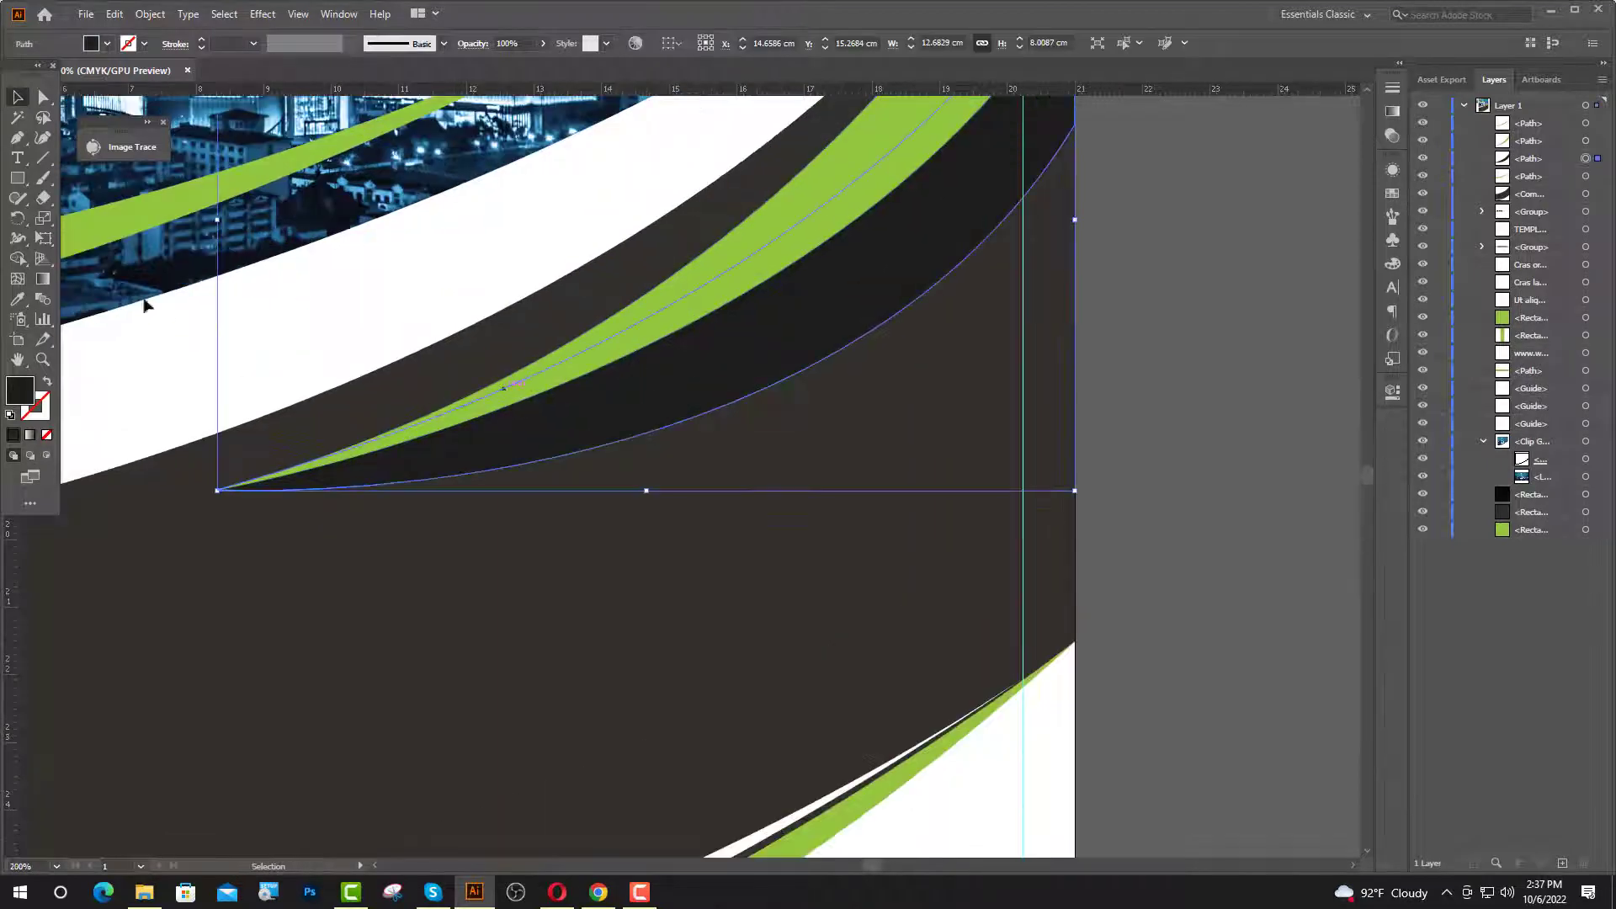
click(42, 97)
click(273, 508)
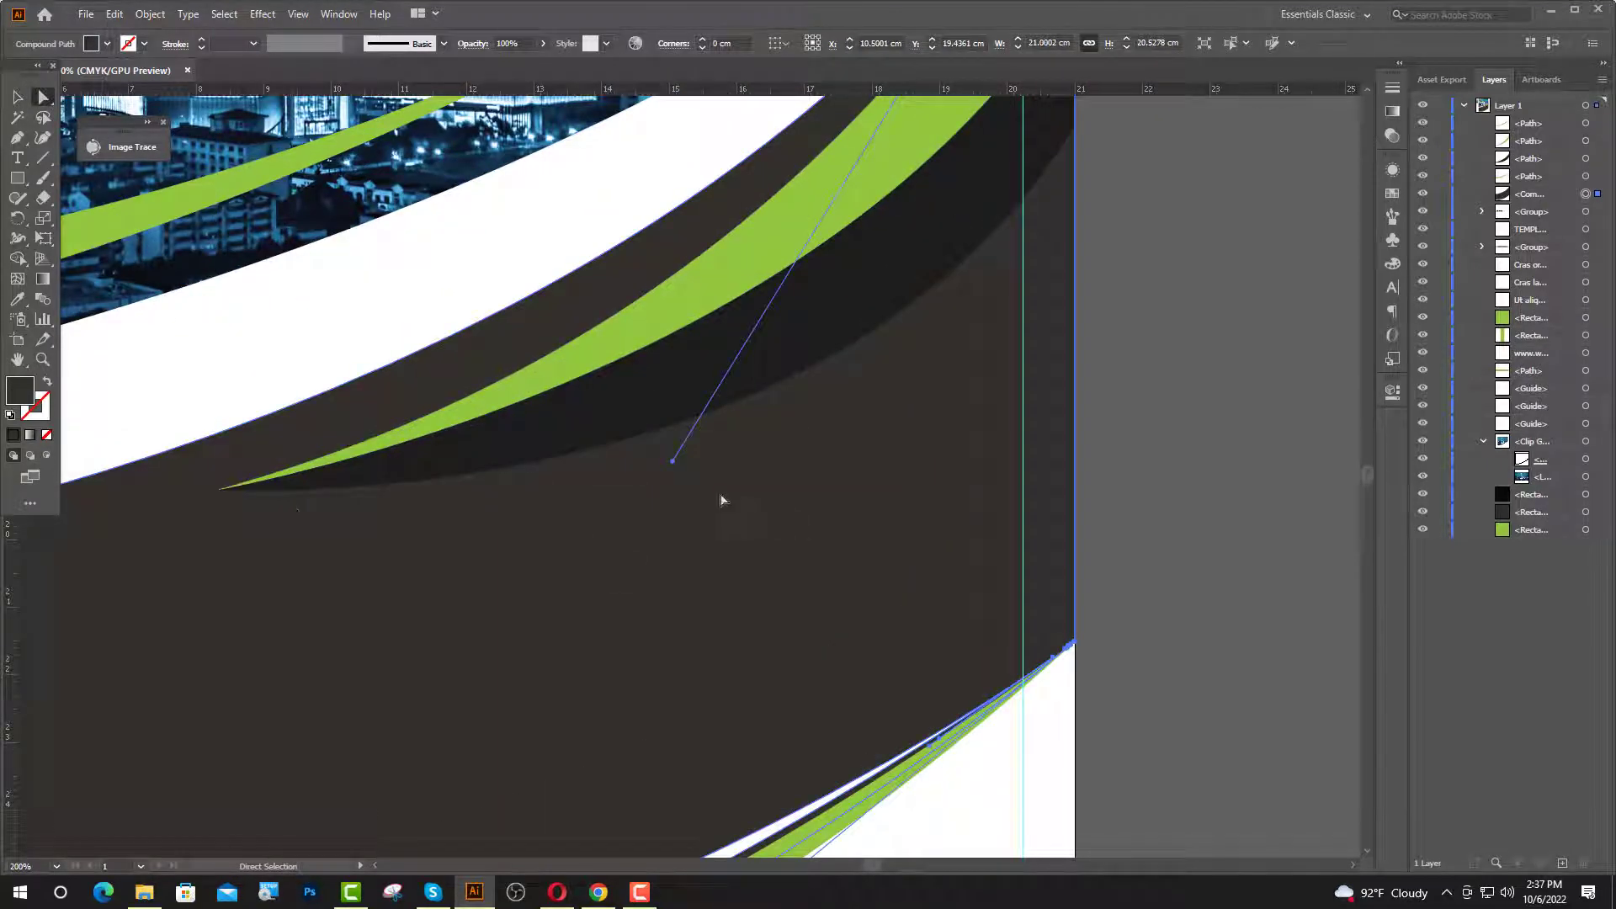
scroll(882, 395, up, 3)
click(882, 397)
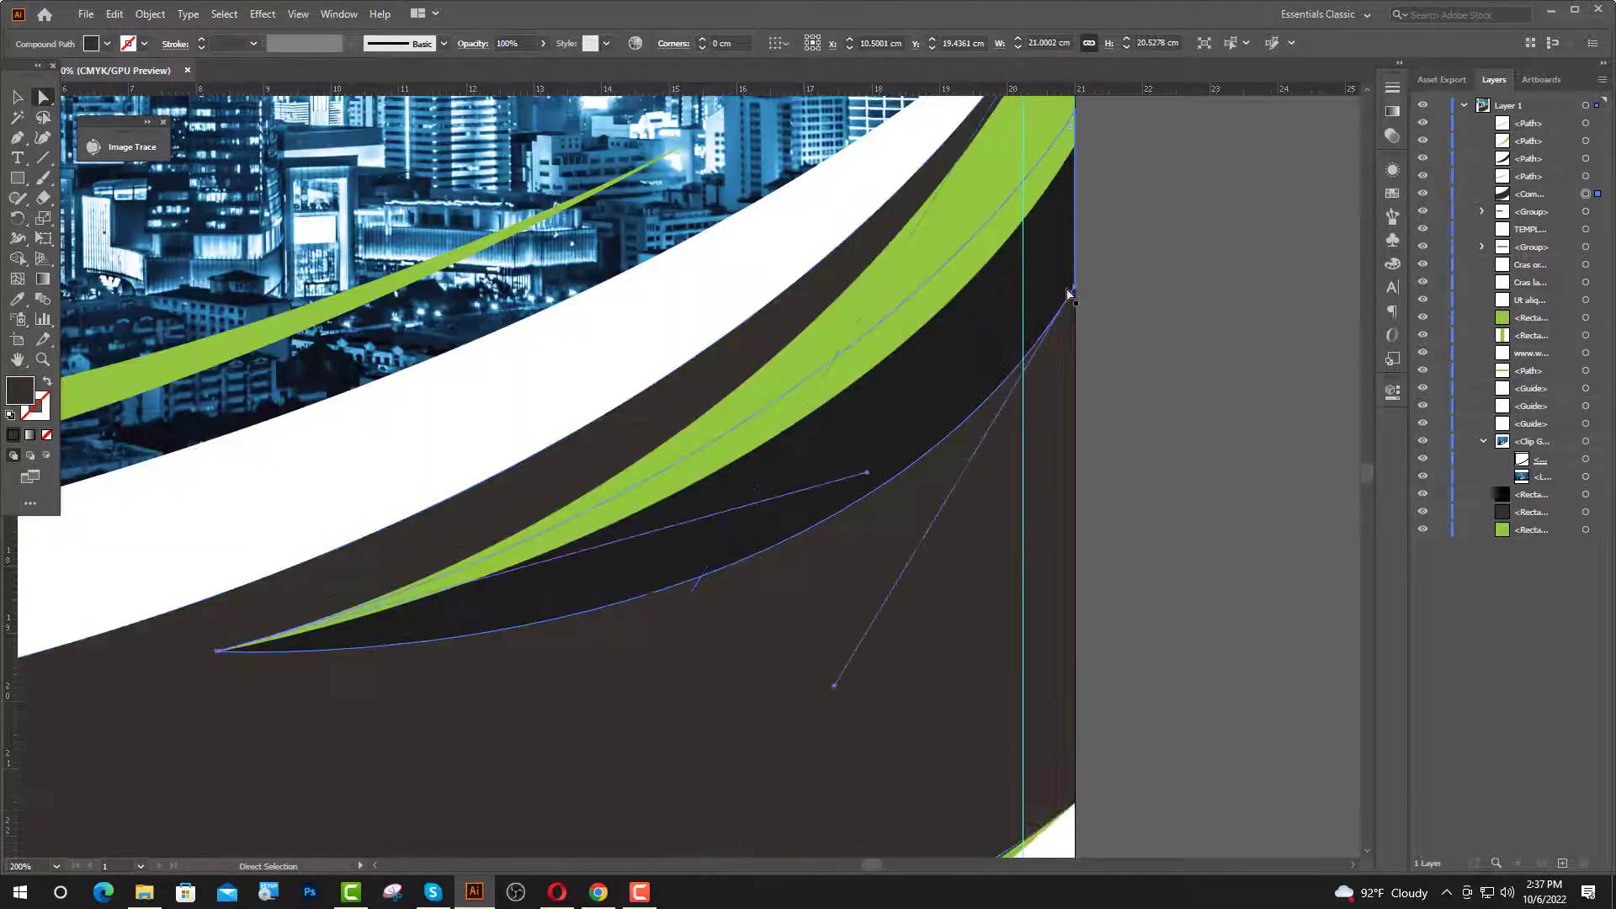
click(1075, 287)
drag(836, 693, 800, 624)
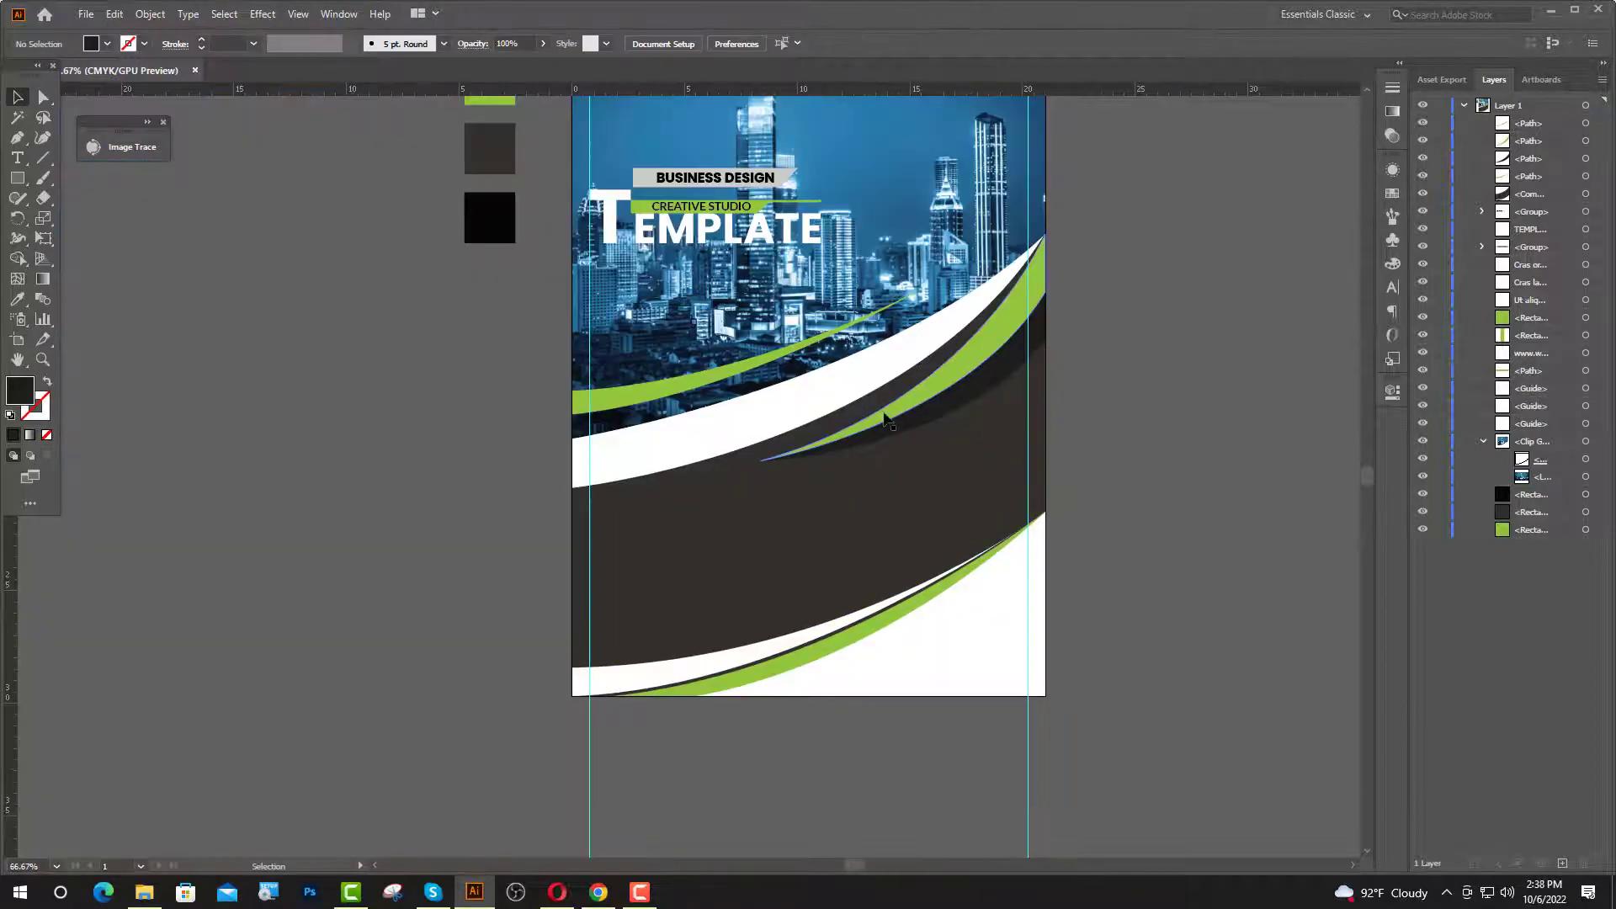
- Extend the dark band's green swoosh by moving its left tip further down-left, and raise its lower right-edge point slightly
click(885, 418)
drag(760, 461, 630, 501)
click(1252, 486)
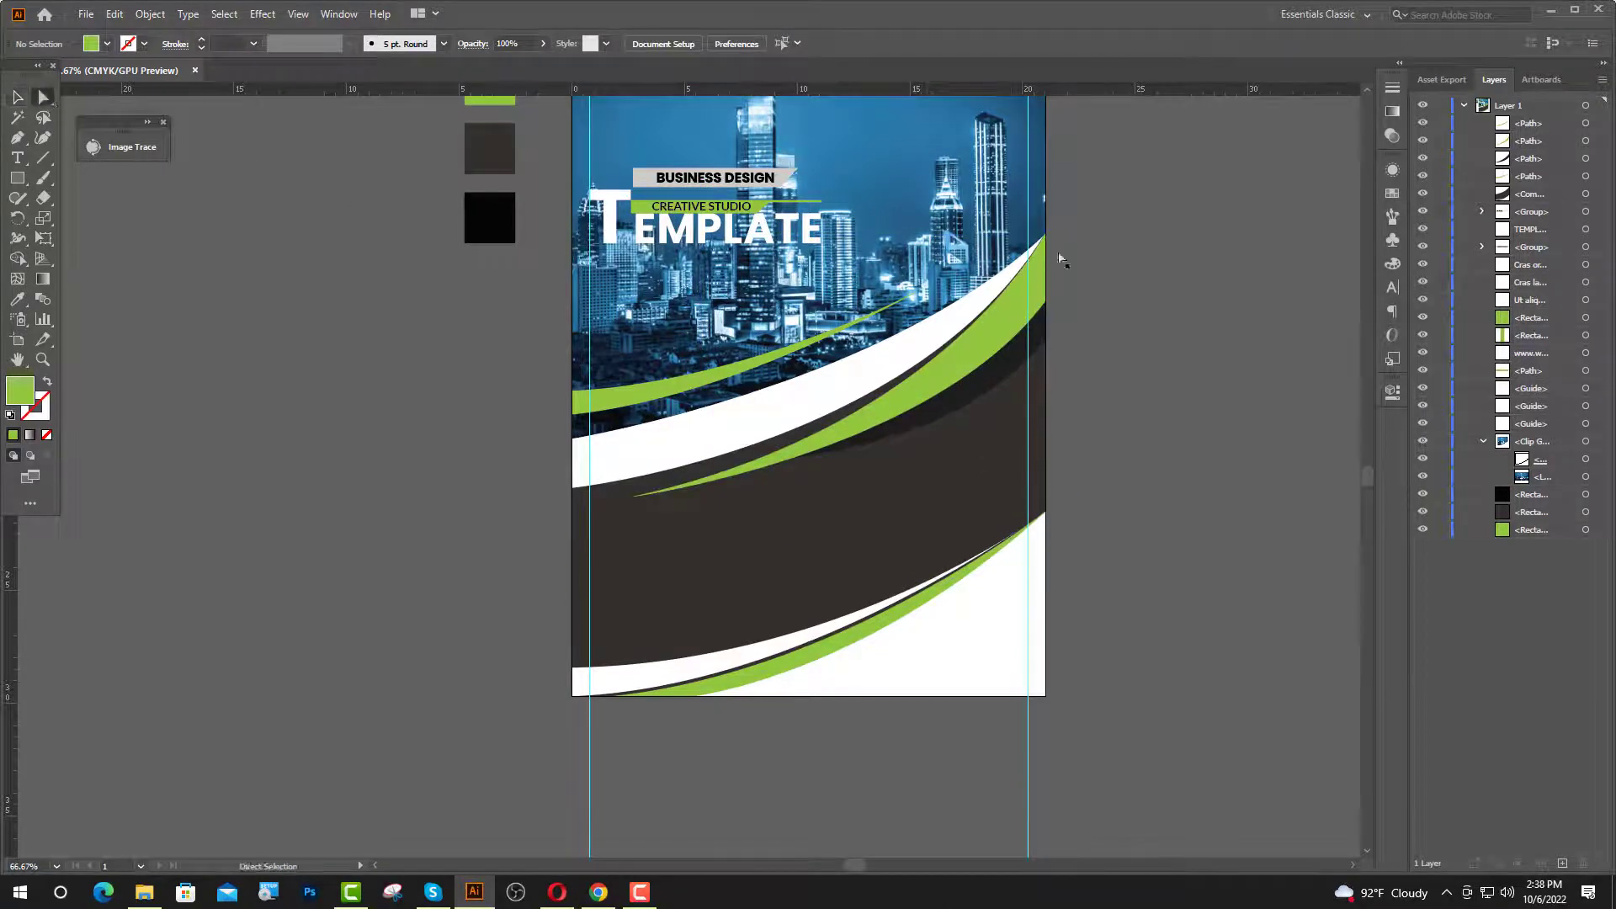
drag(1044, 301, 1049, 294)
click(1255, 350)
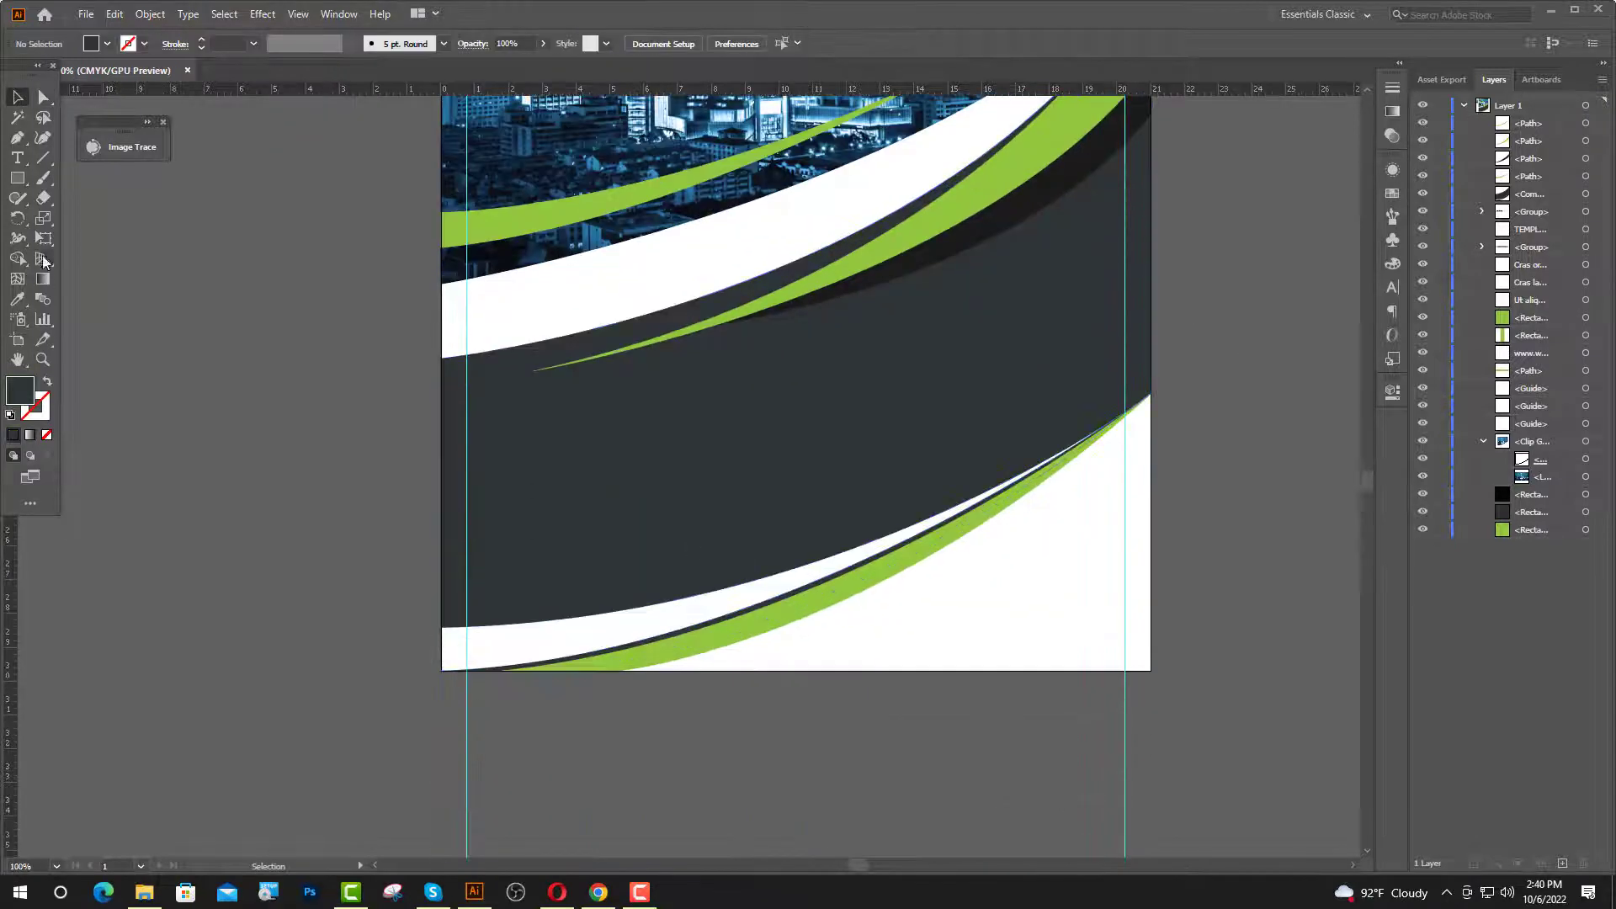
- Draw a closed tapered swoosh, about 8.5 by 5.4 cm, from the right page edge in the lower white corner and fill it with the design's green
click(17, 142)
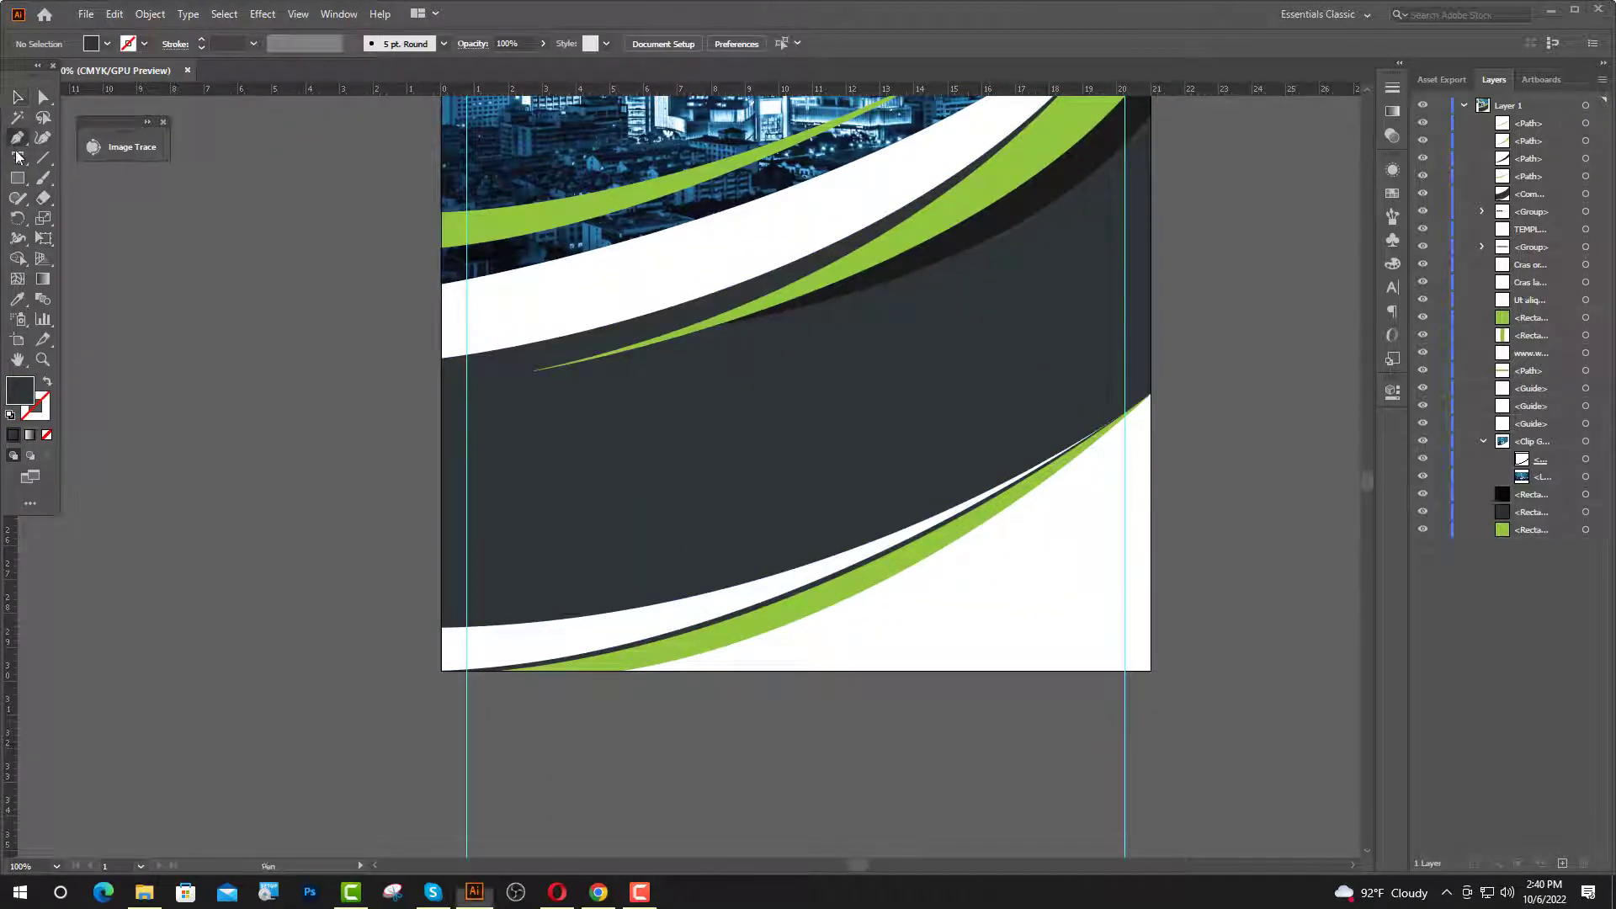
click(1147, 442)
scroll(920, 624, up, 2)
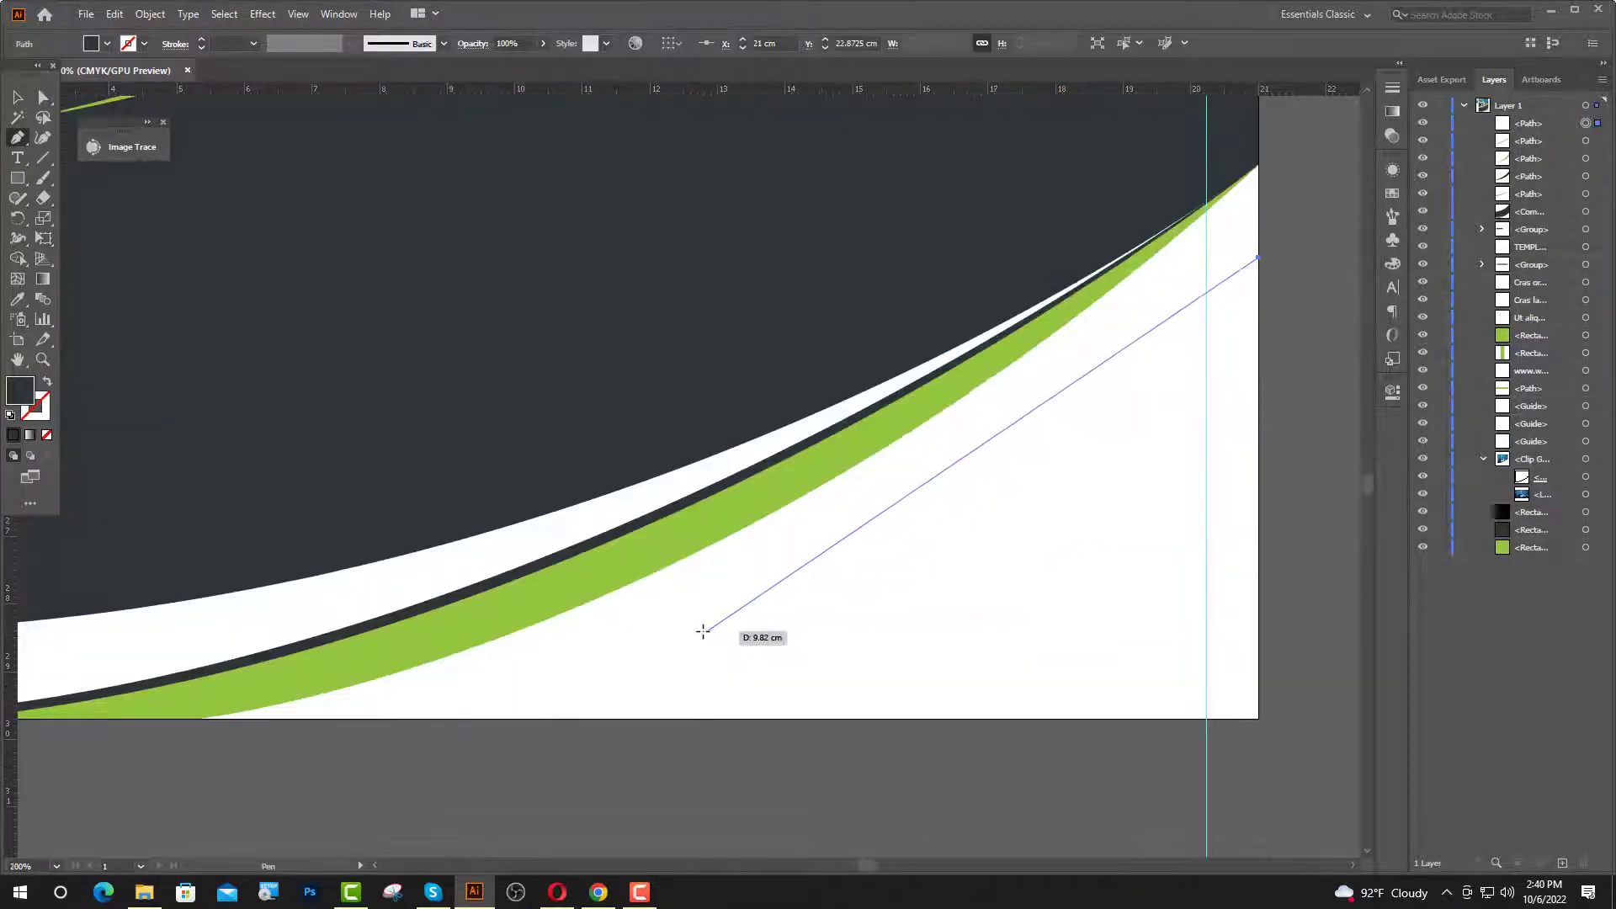
drag(684, 624, 284, 756)
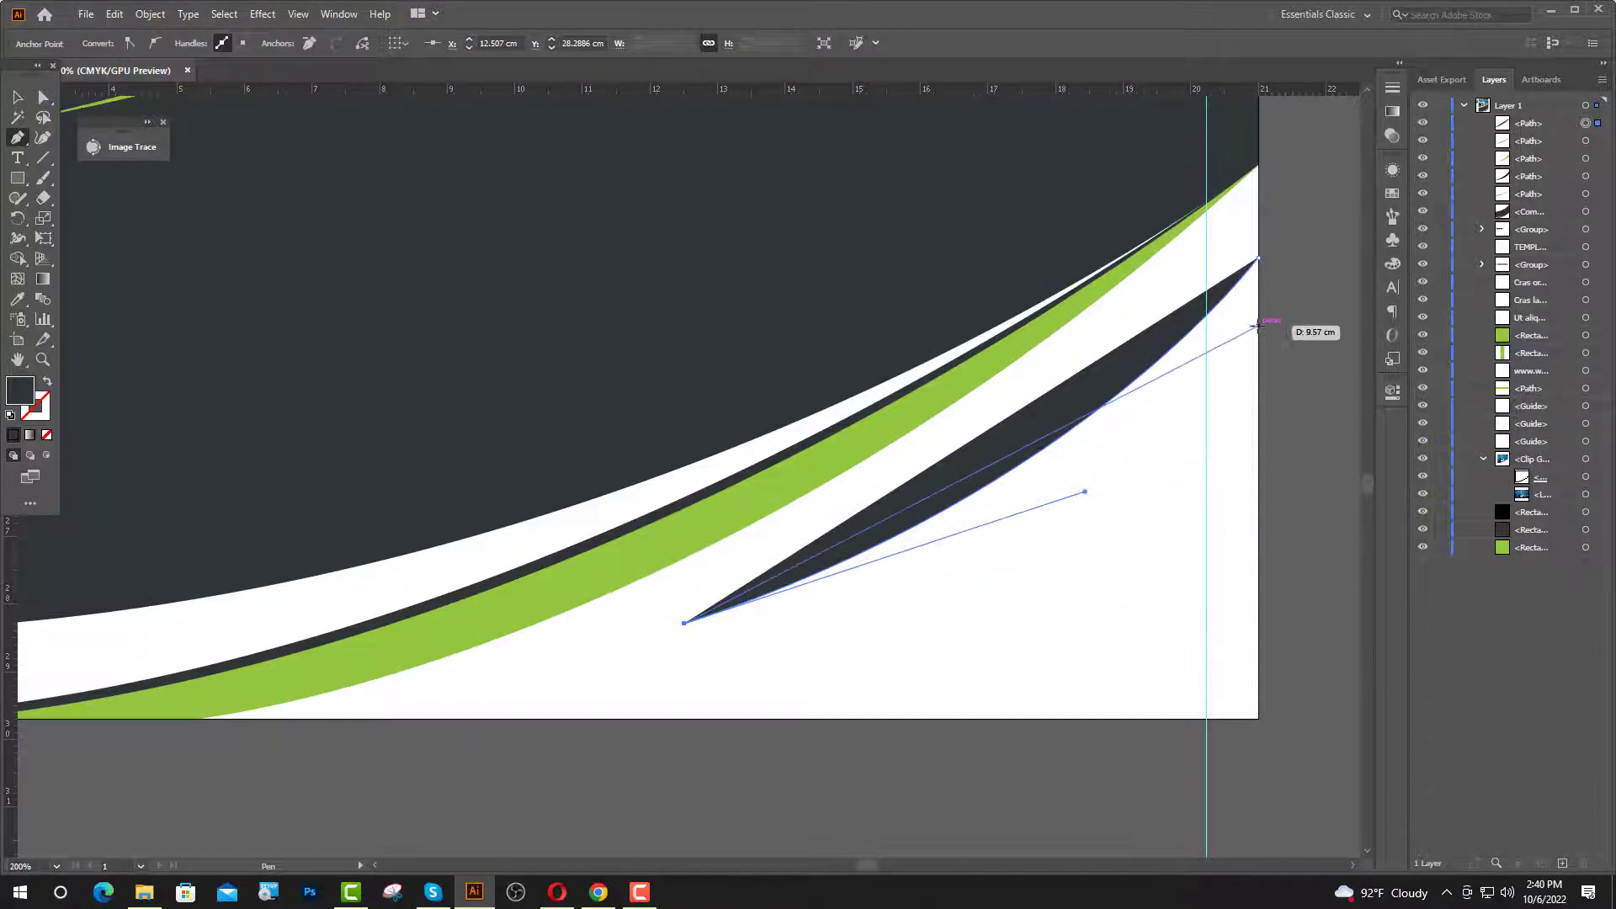
drag(1257, 326, 1221, 114)
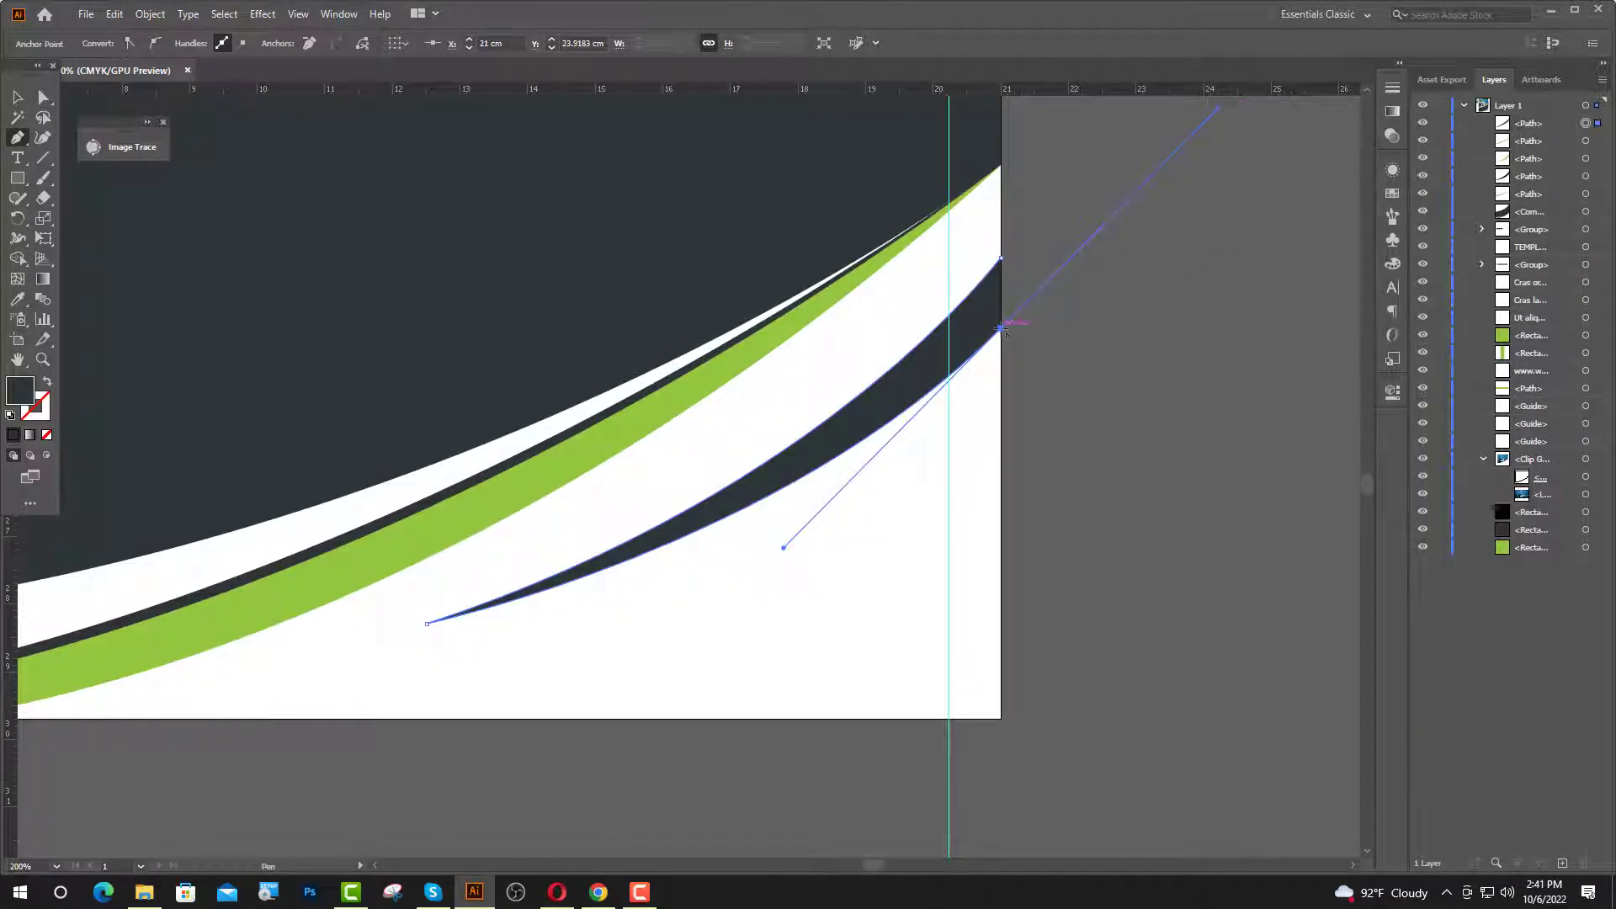
click(1000, 326)
click(1000, 256)
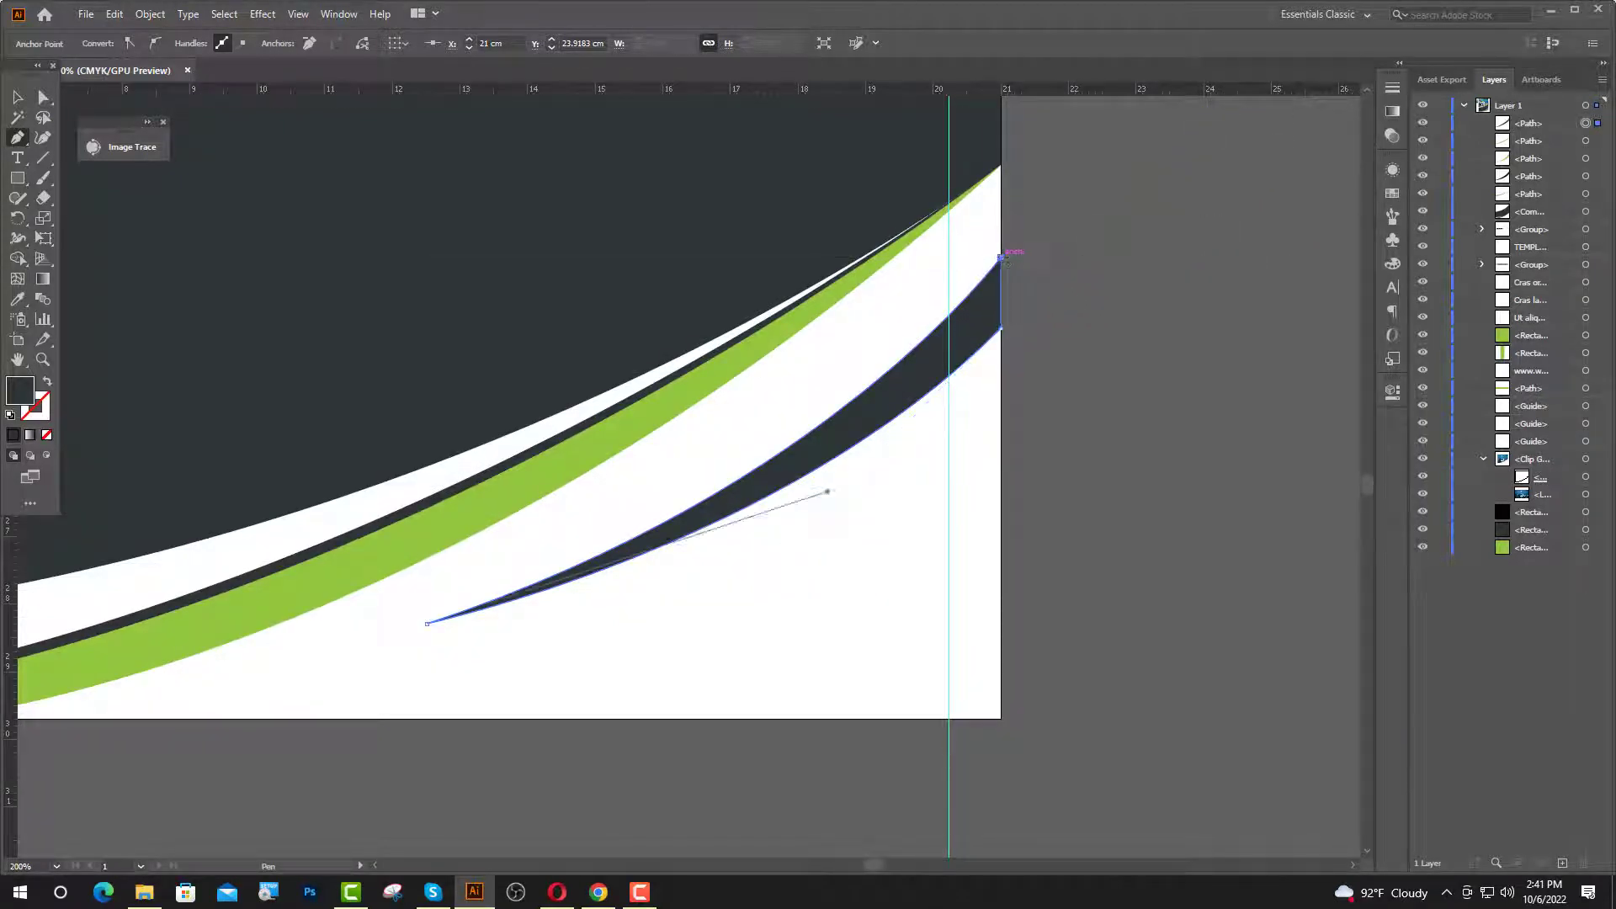
key(i)
click(210, 624)
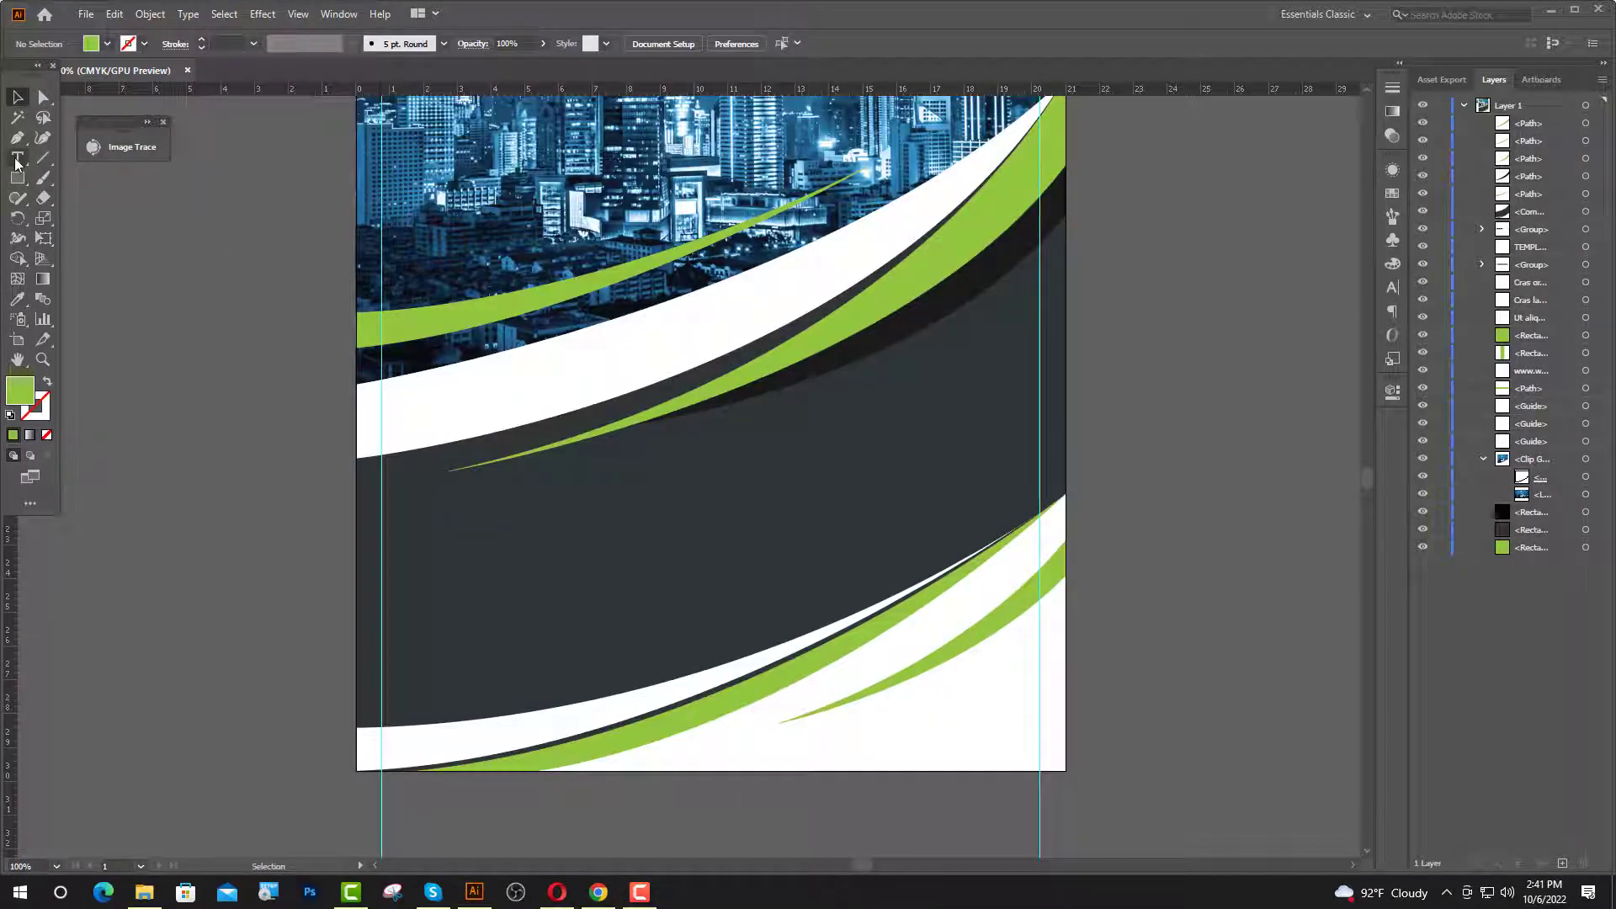
- Place a text object on the left part of the dark band and set it to 20 pt Poppins Bold
click(17, 158)
click(421, 536)
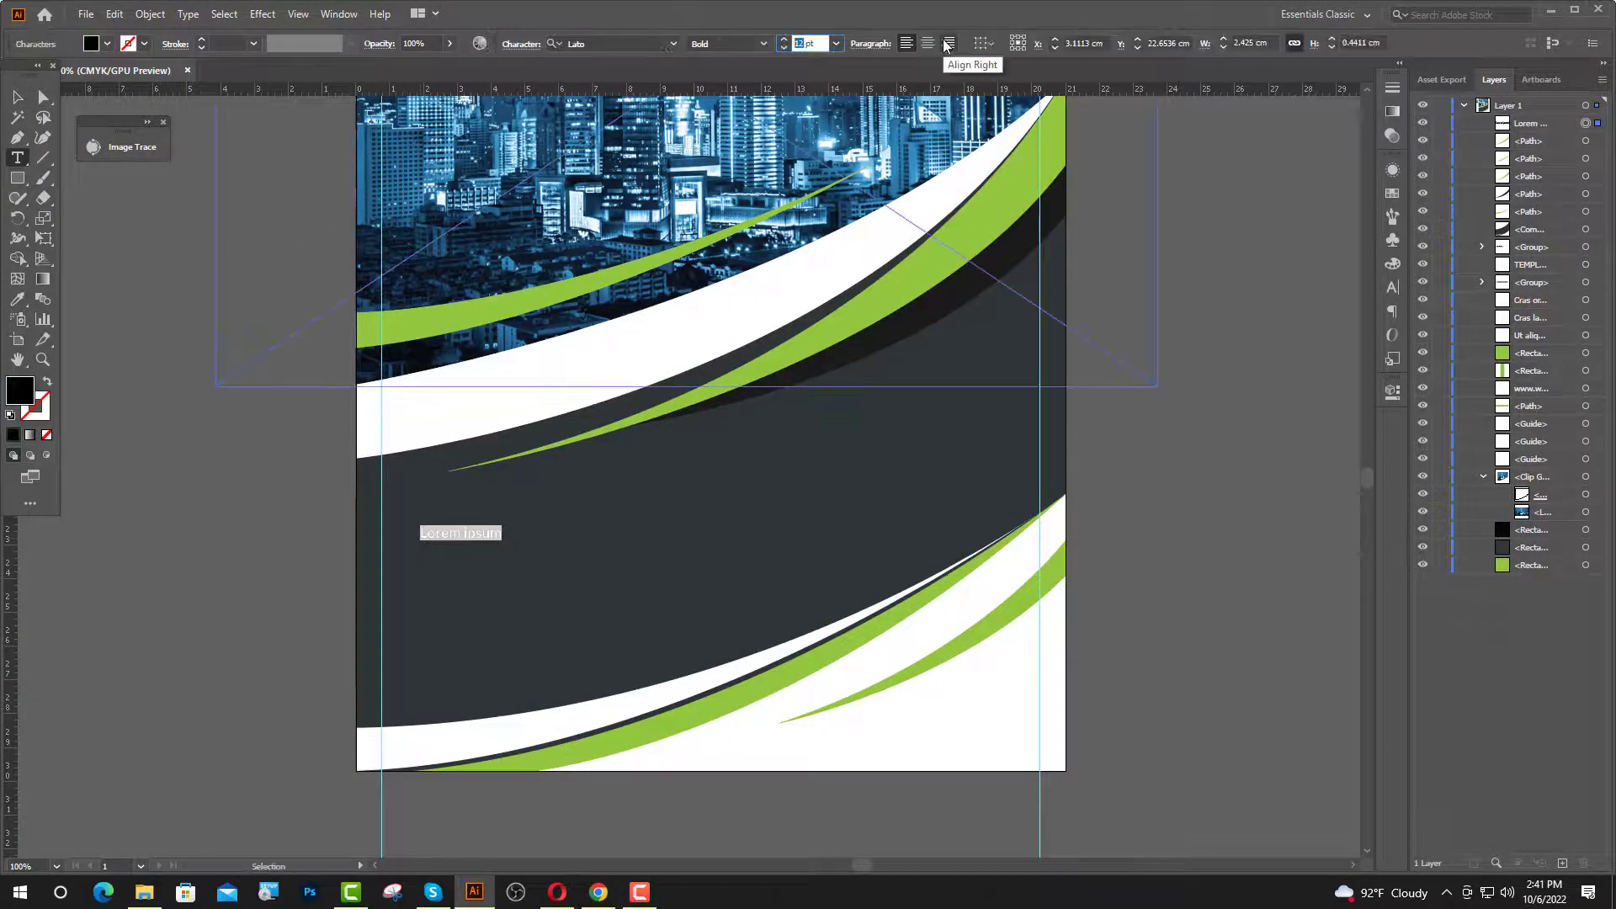
key(Return)
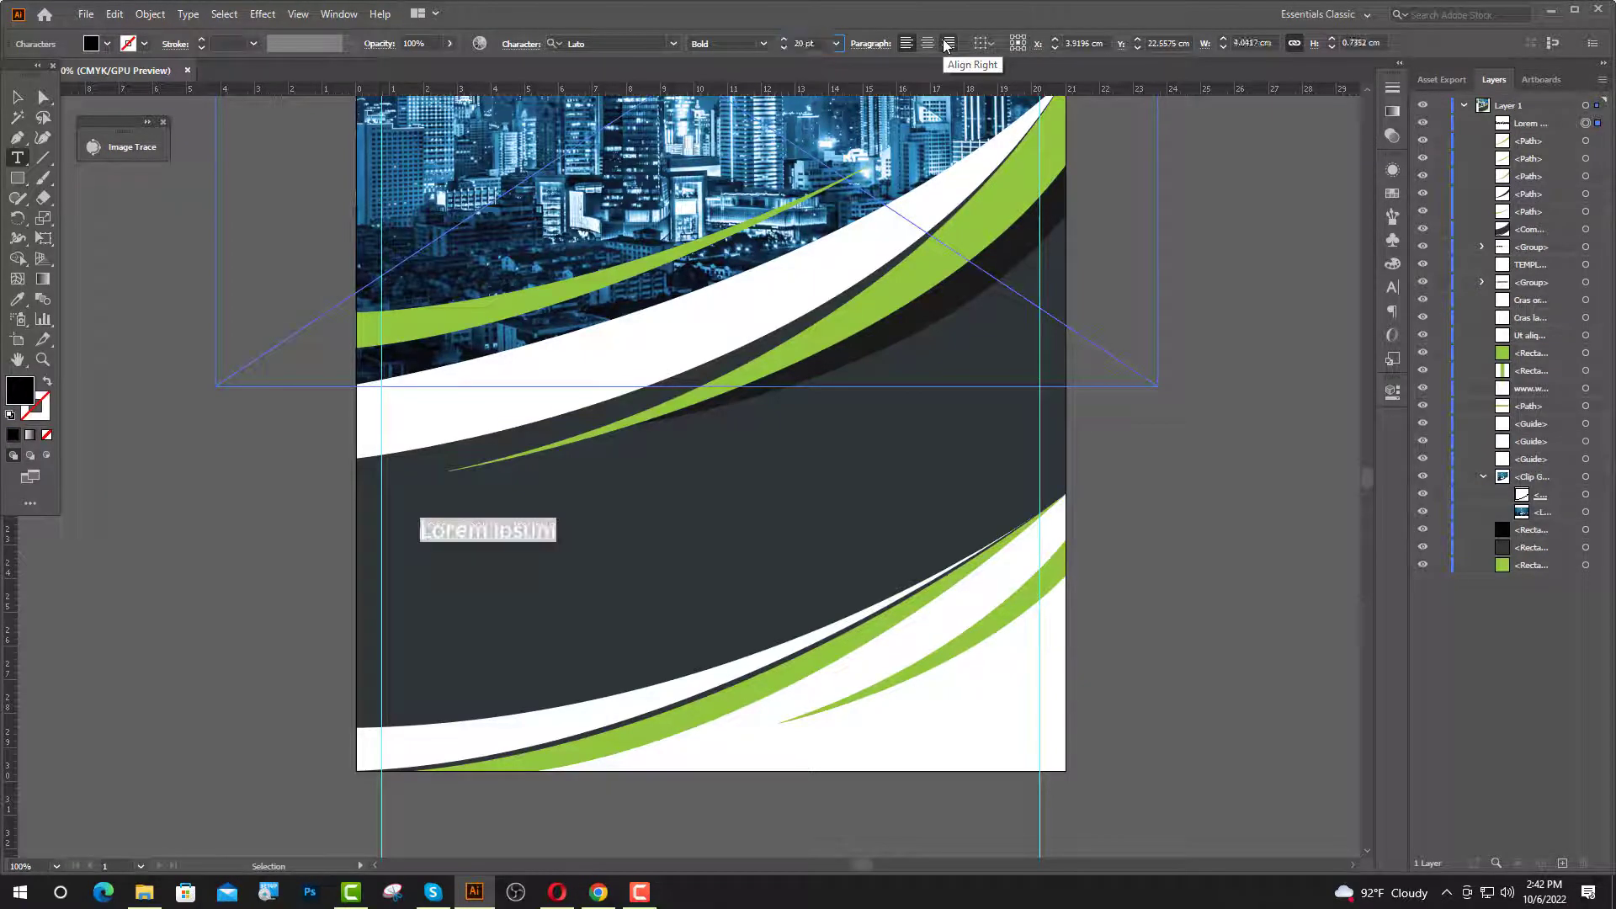
click(607, 43)
text(po)
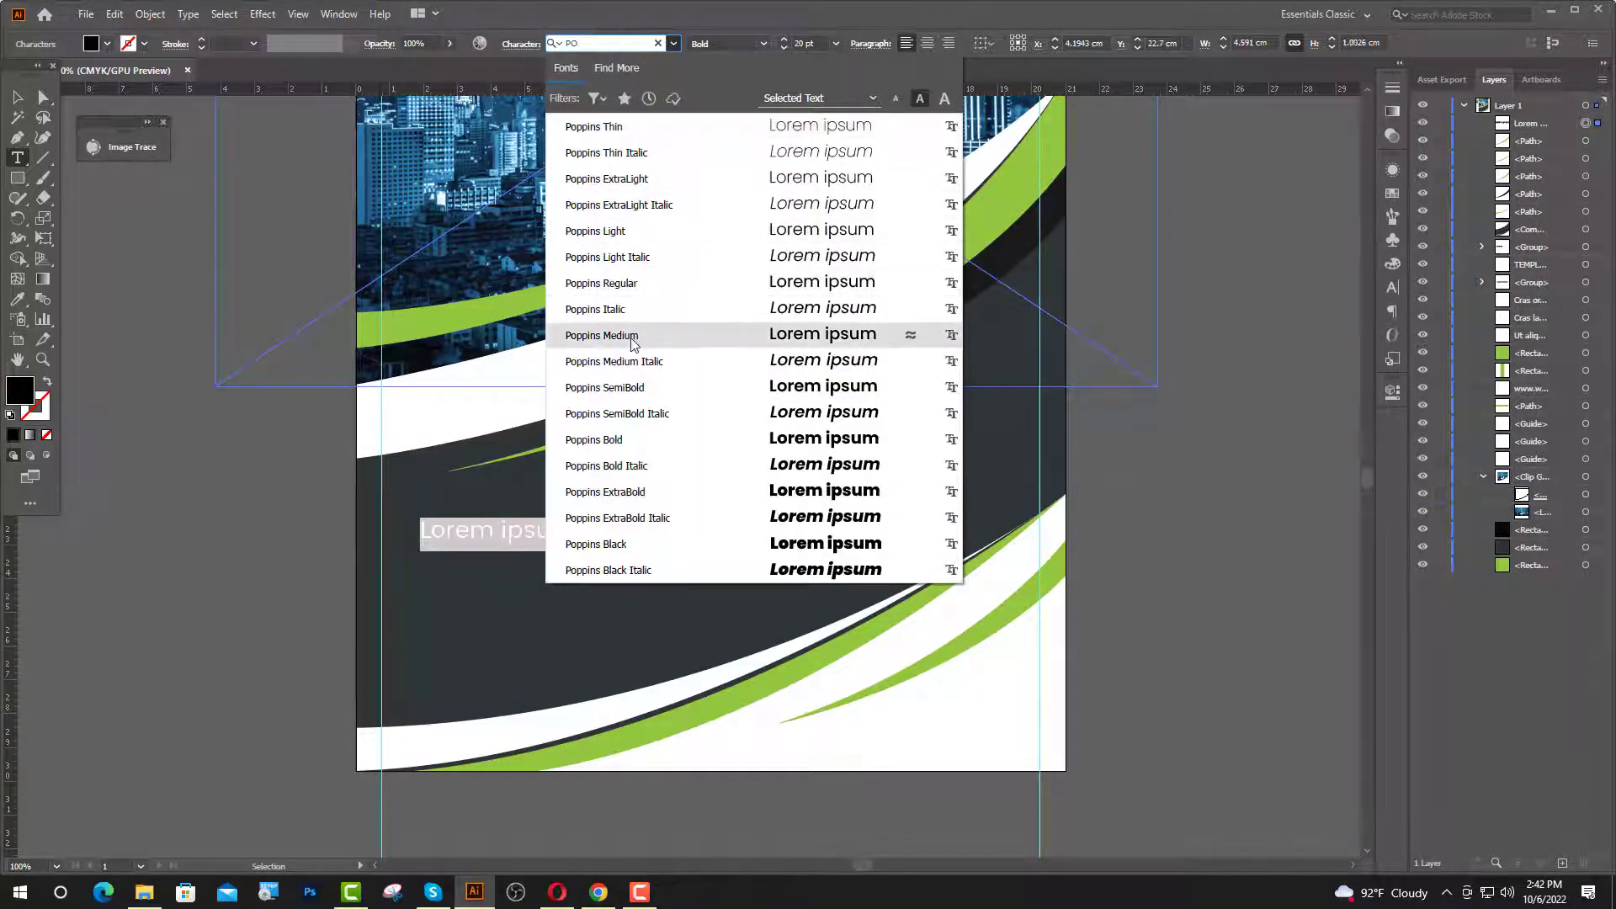
click(633, 442)
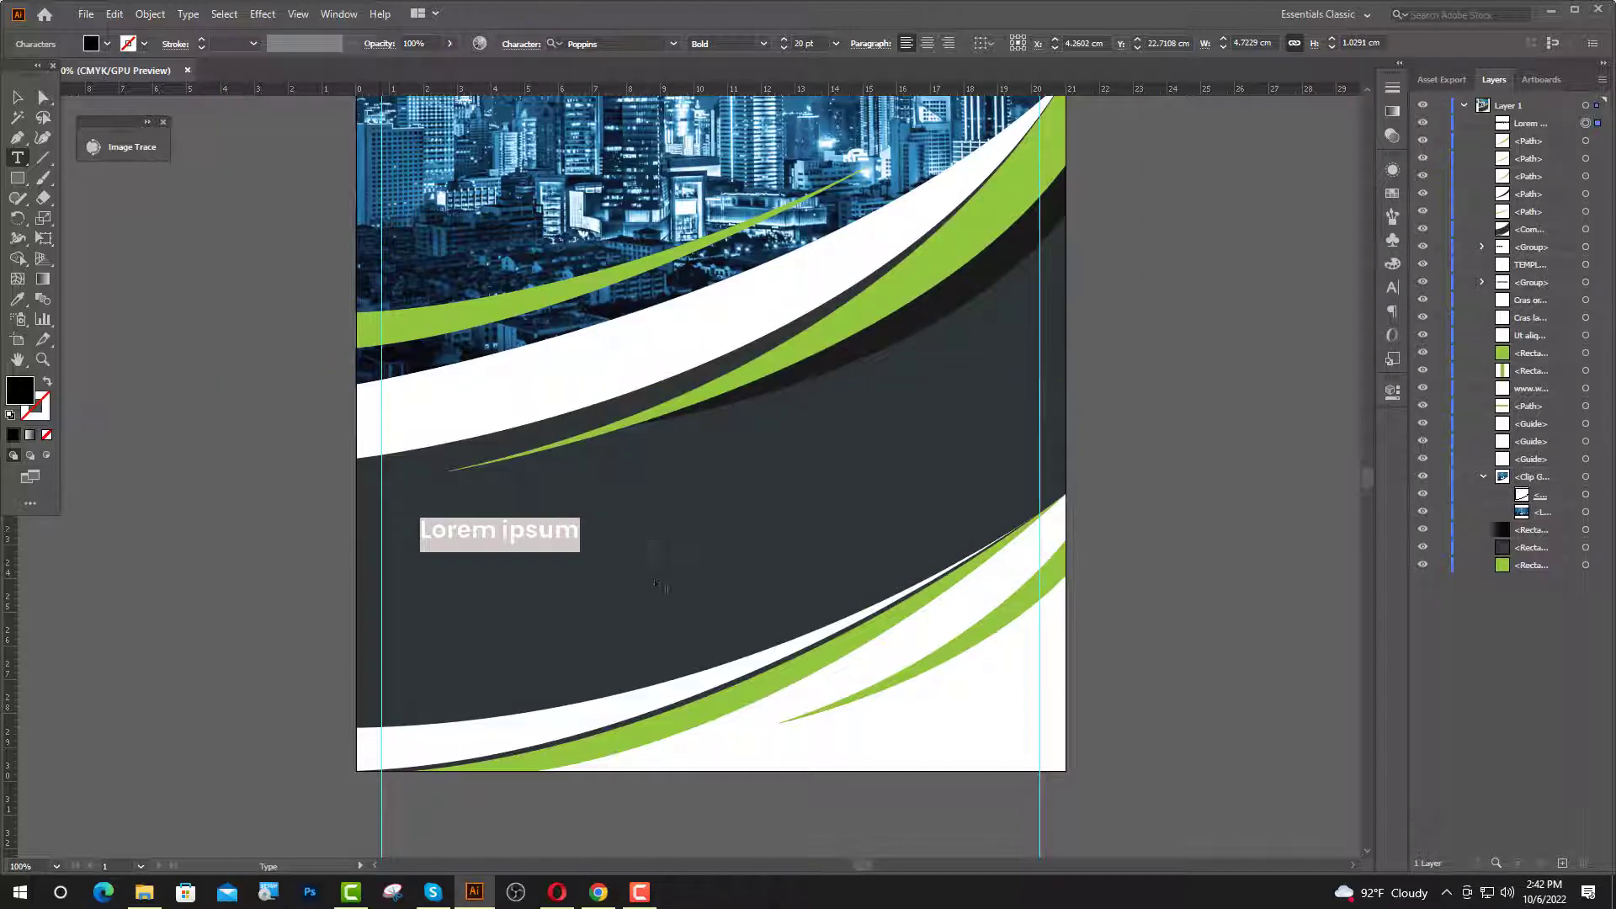
- Replace the placeholder text on the dark band with "Creative Concept" on two lines
key(BackSpace)
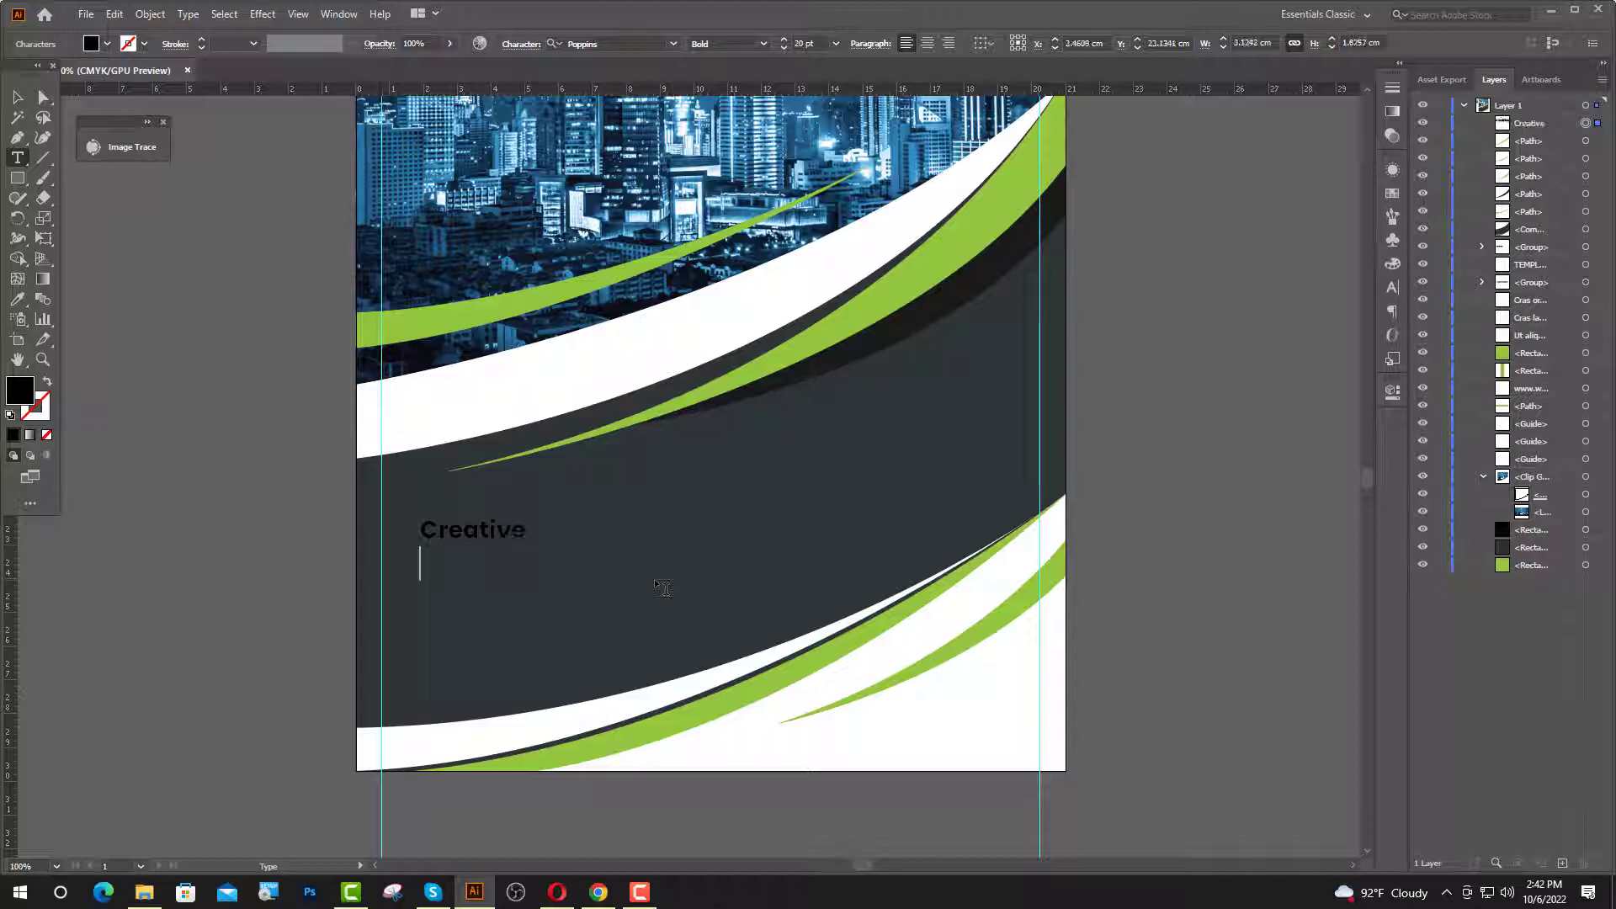
text(Creative Concep)
text(t)
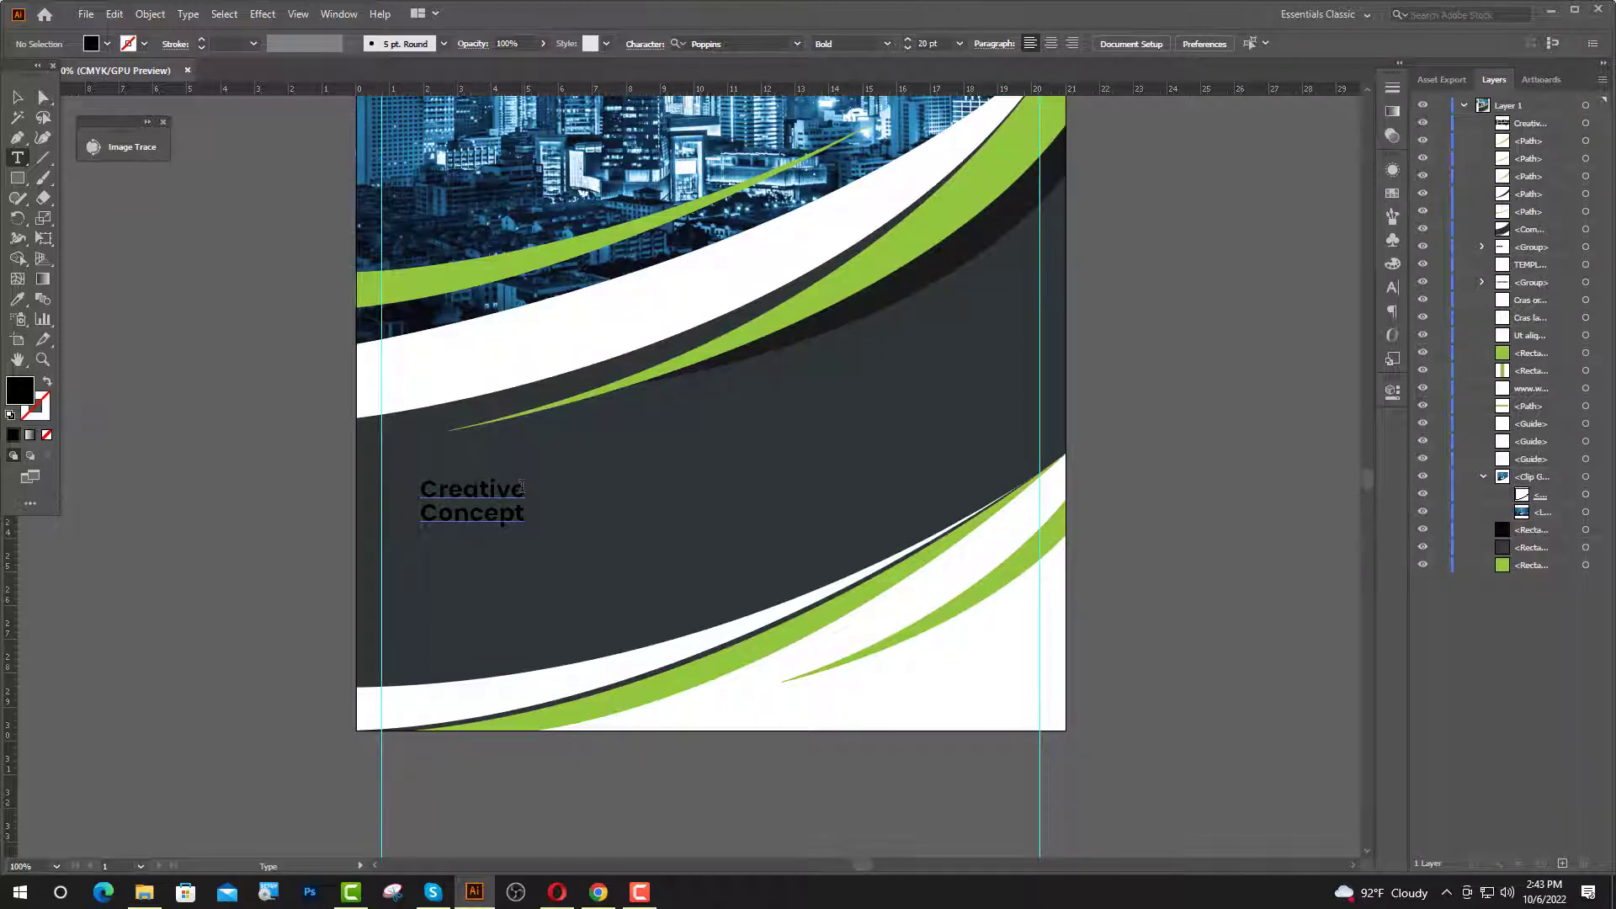
- Set the word "Creative" to Poppins Medium and color the whole "Creative Concept" heading white
drag(524, 490, 405, 487)
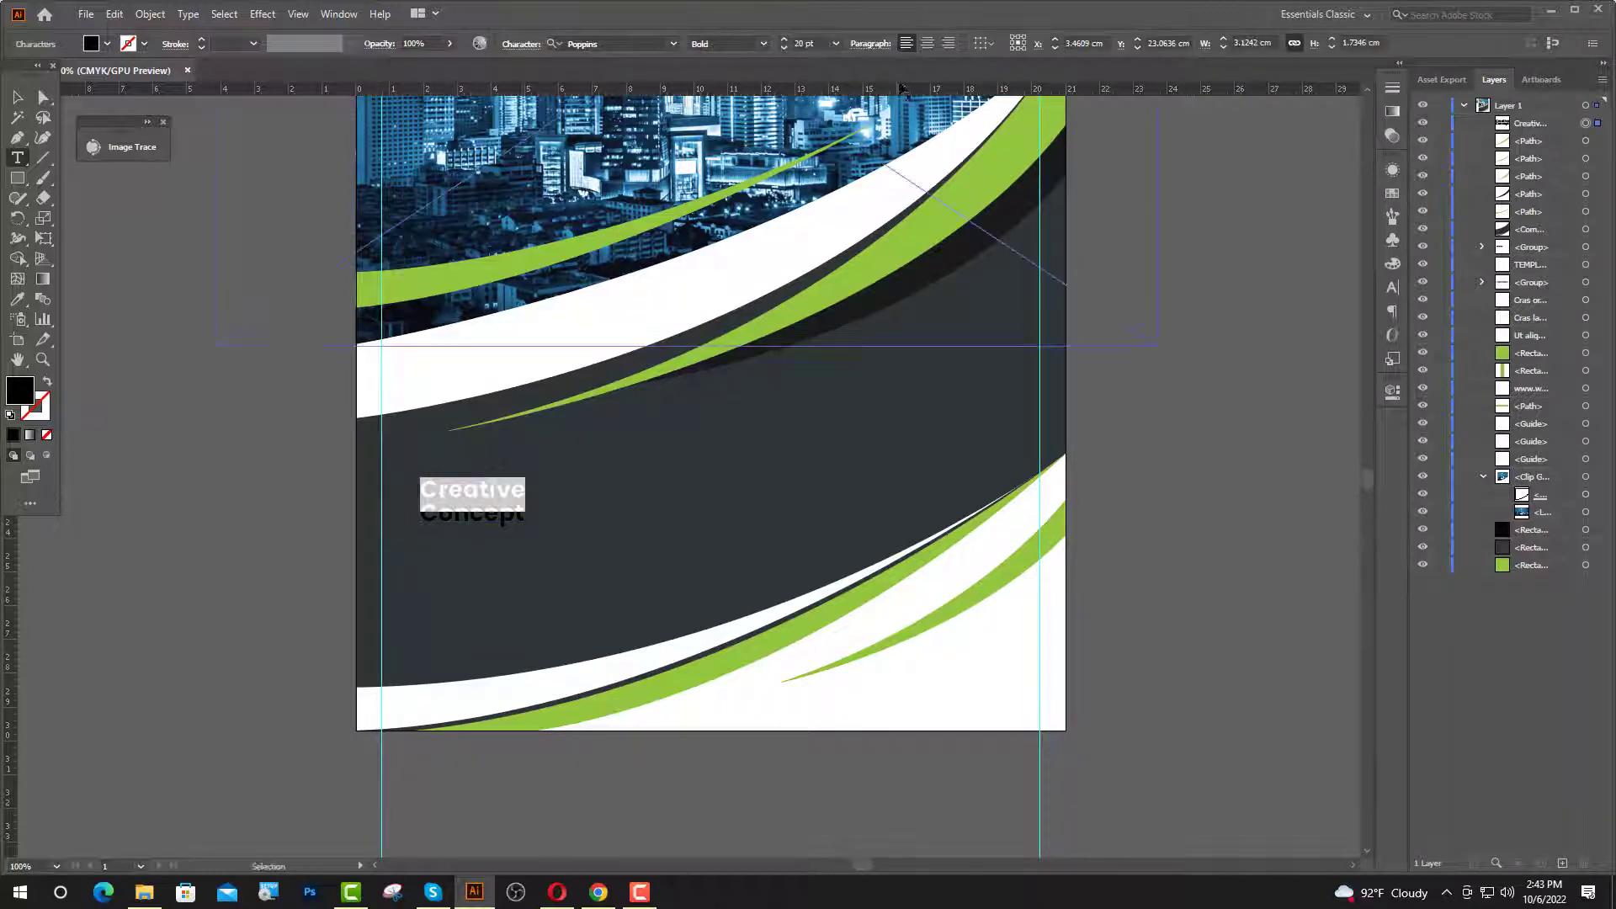
click(763, 44)
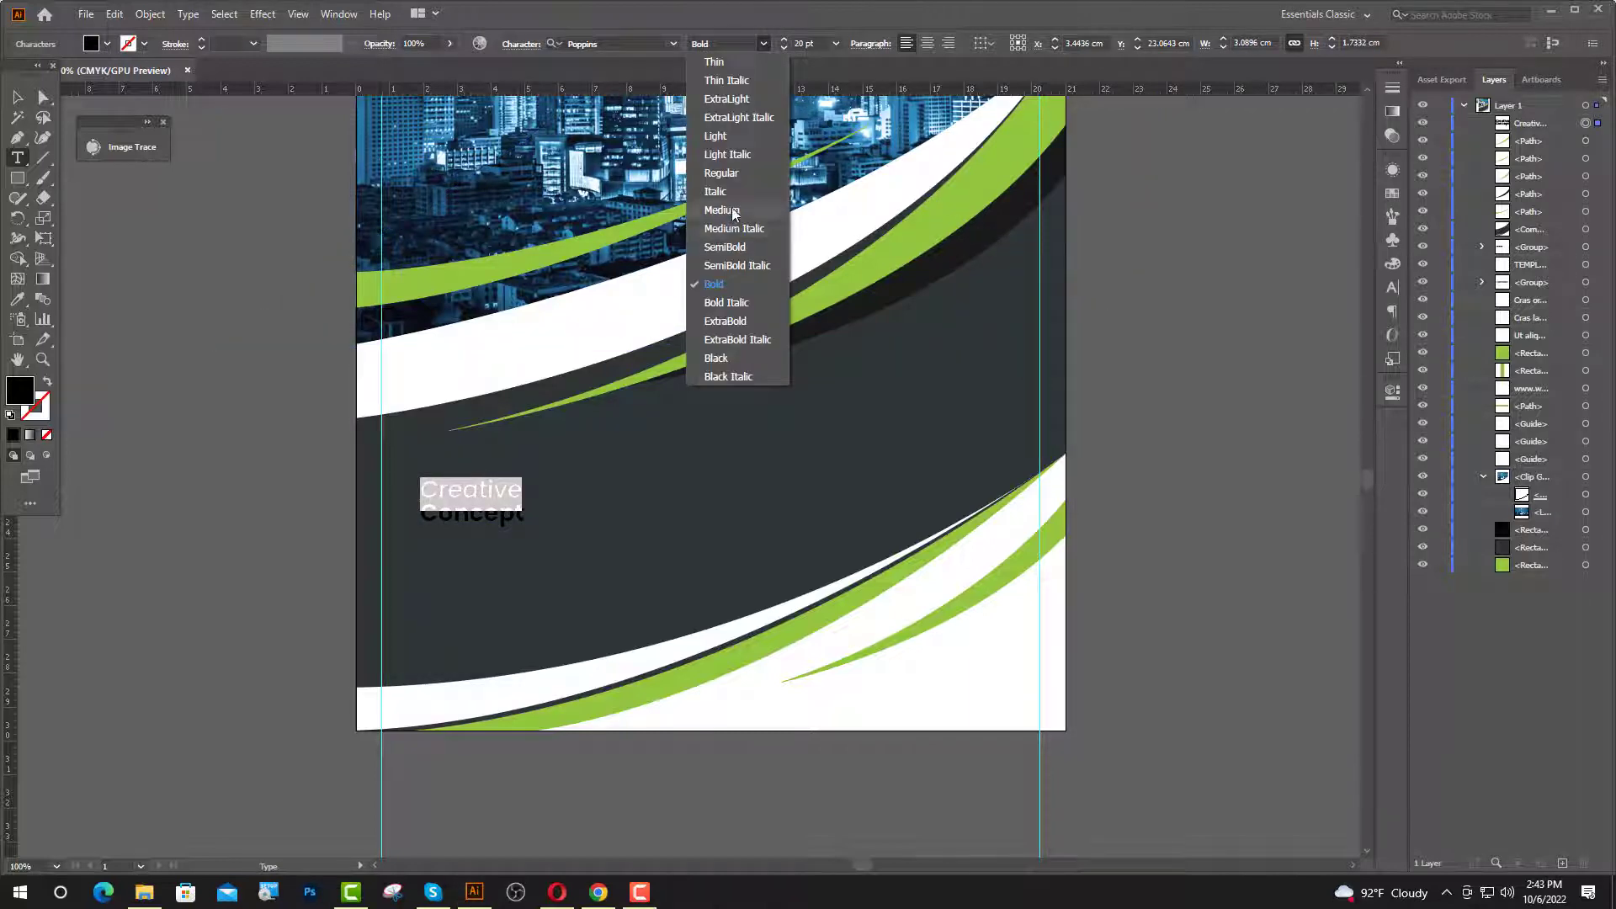
click(734, 210)
click(16, 299)
click(562, 341)
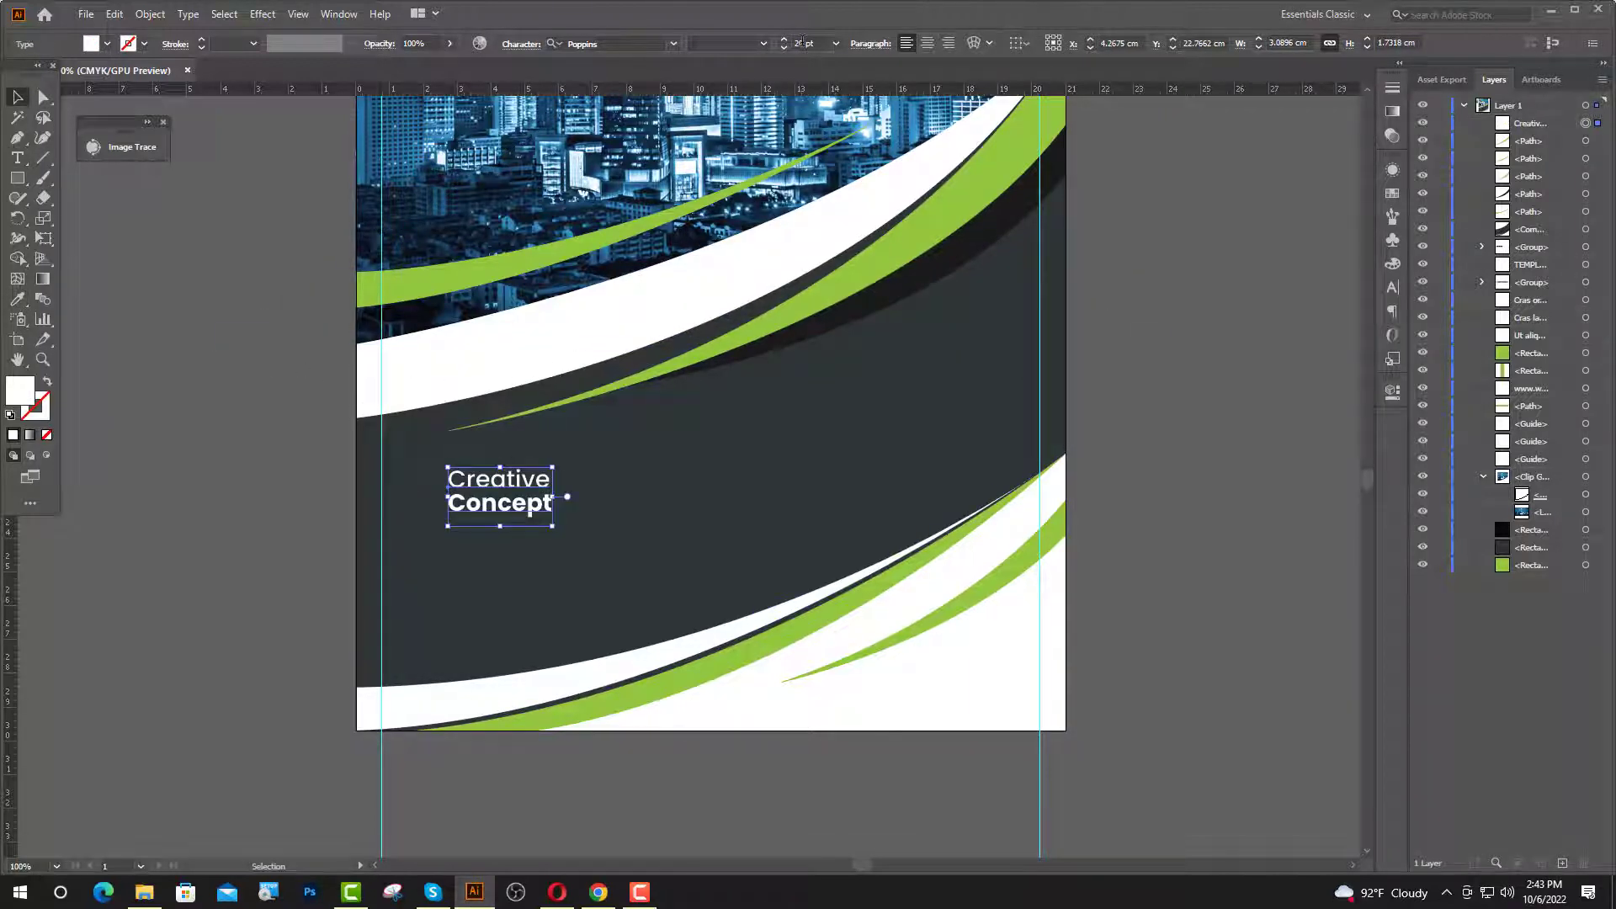
- Set the heading's font size to 16 pt and tighten the leading between its two lines
drag(806, 44, 794, 45)
click(1393, 288)
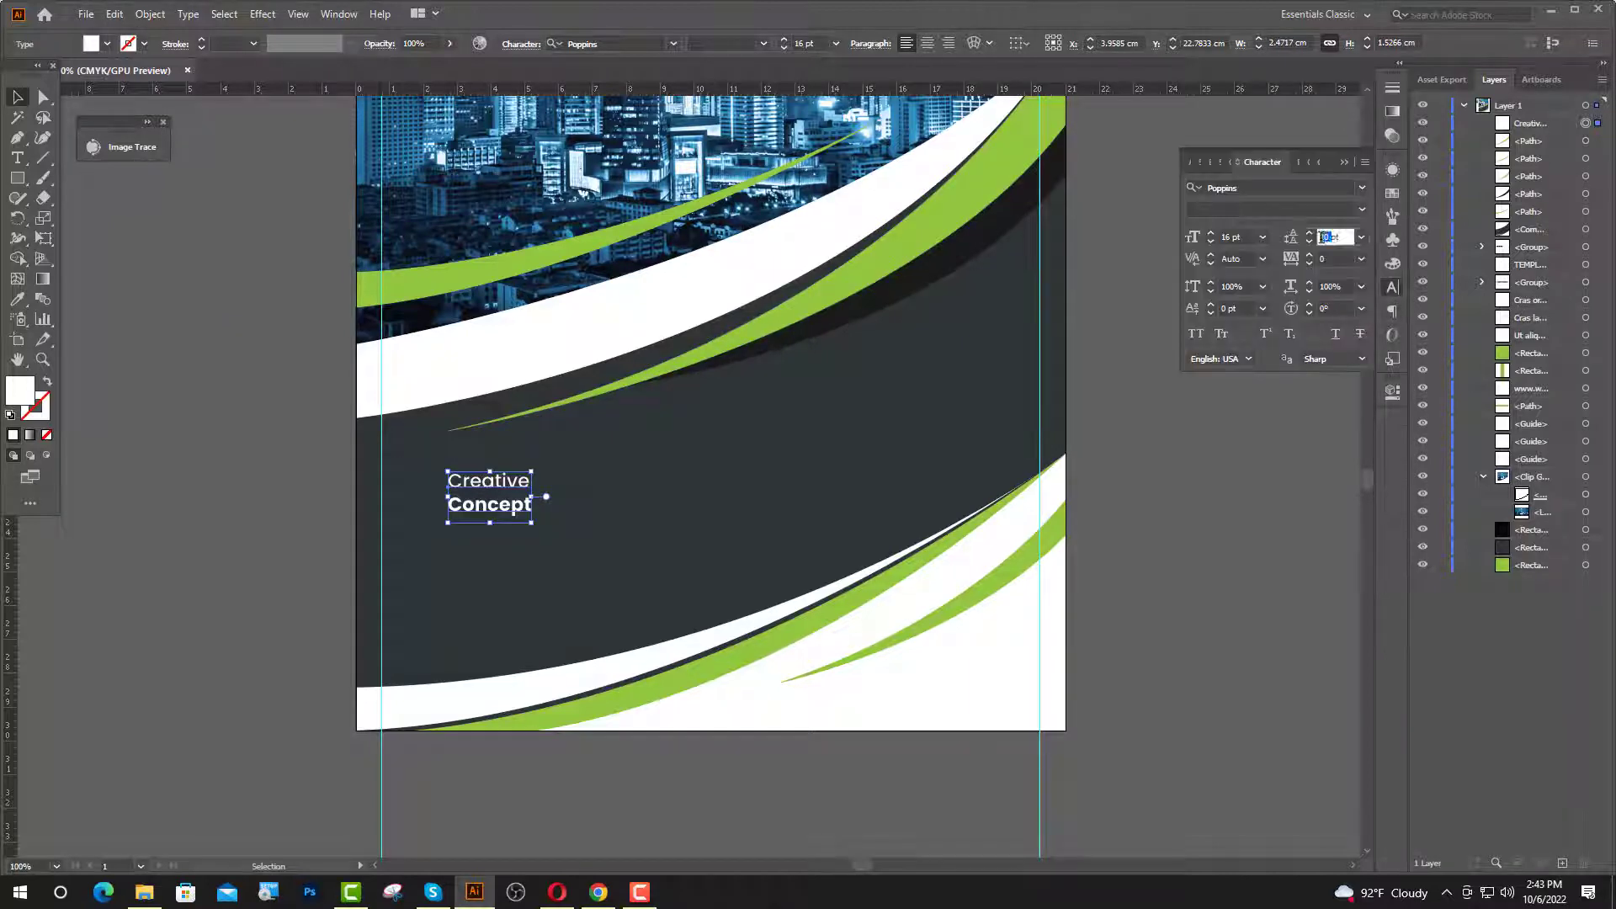
key(Return)
click(1212, 281)
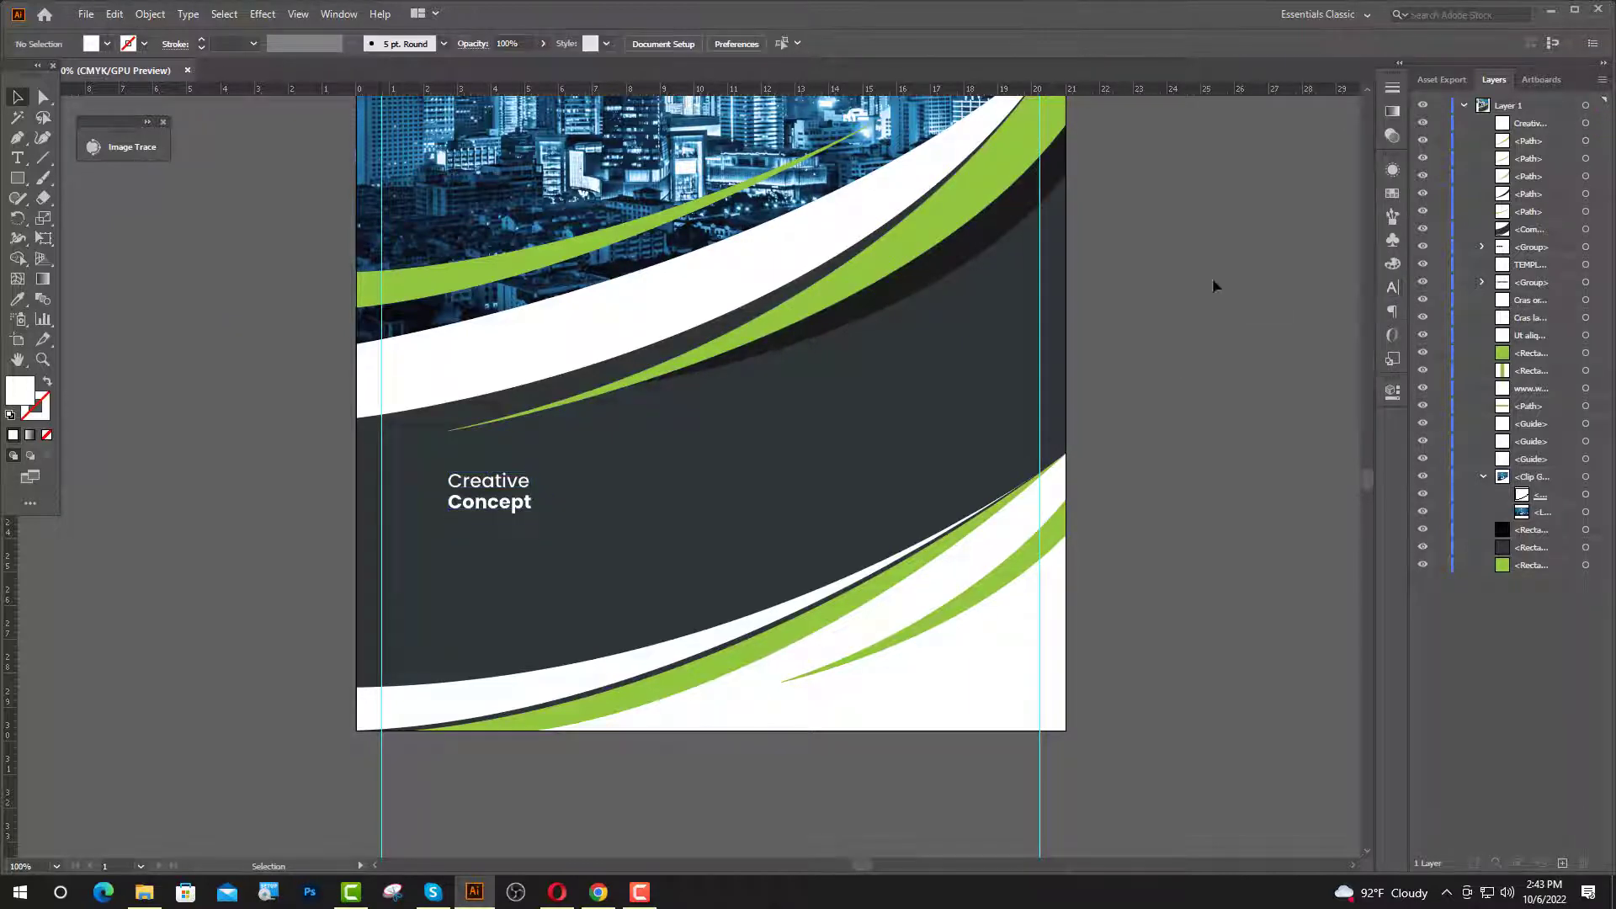
- Place like.png from the desktop beside the heading at the left margin guide, scaled down to about 1.56 cm square
click(1551, 14)
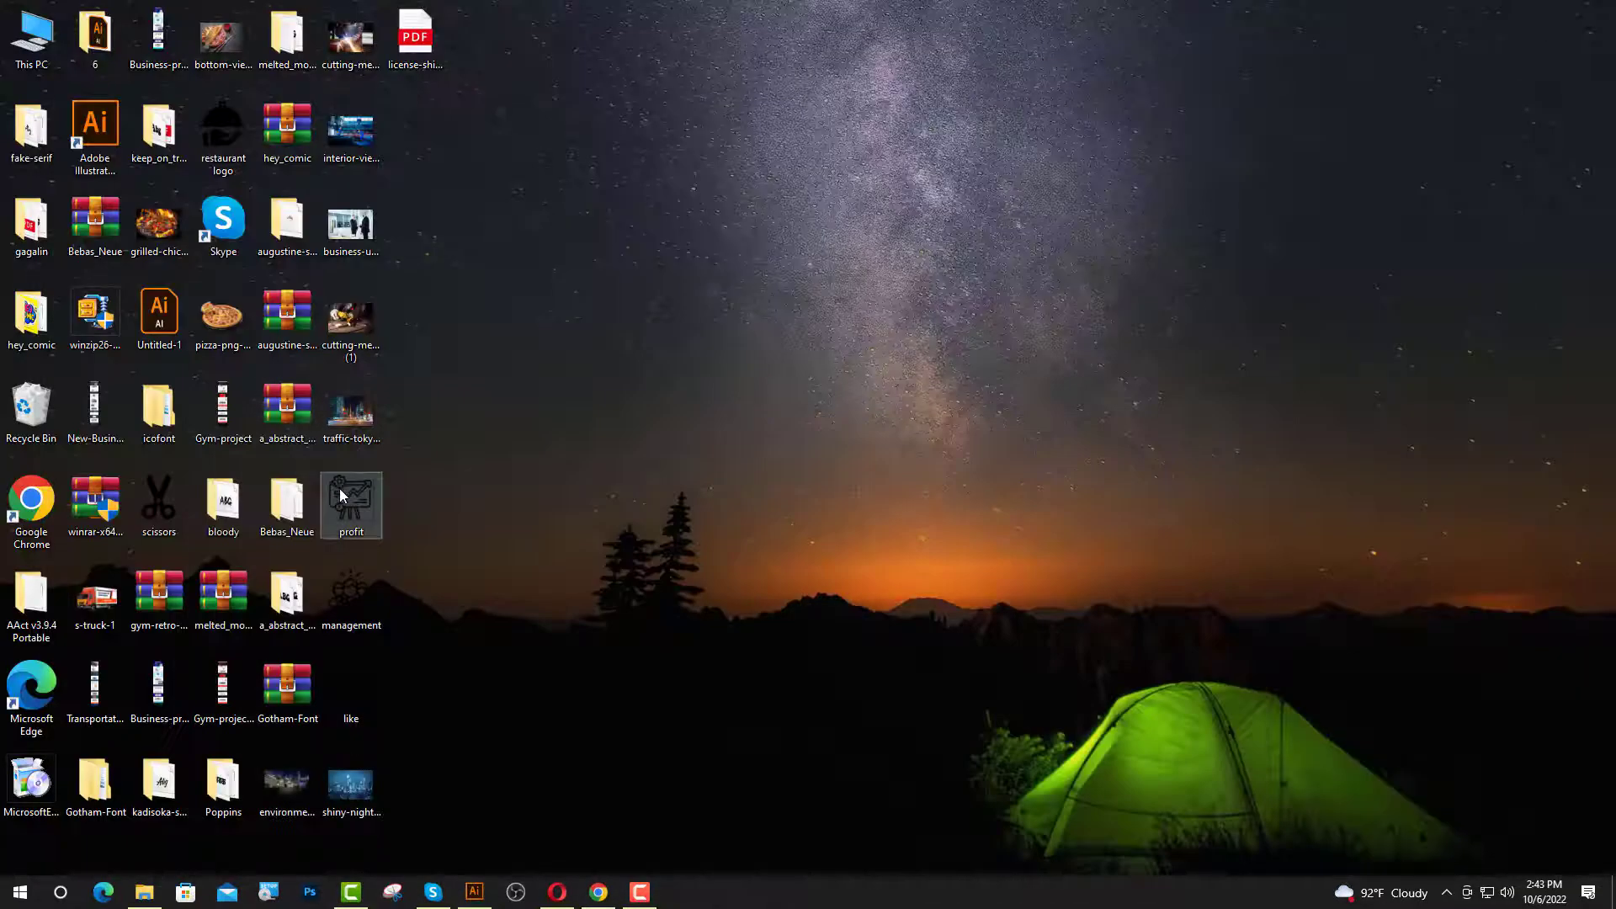
drag(467, 853, 466, 545)
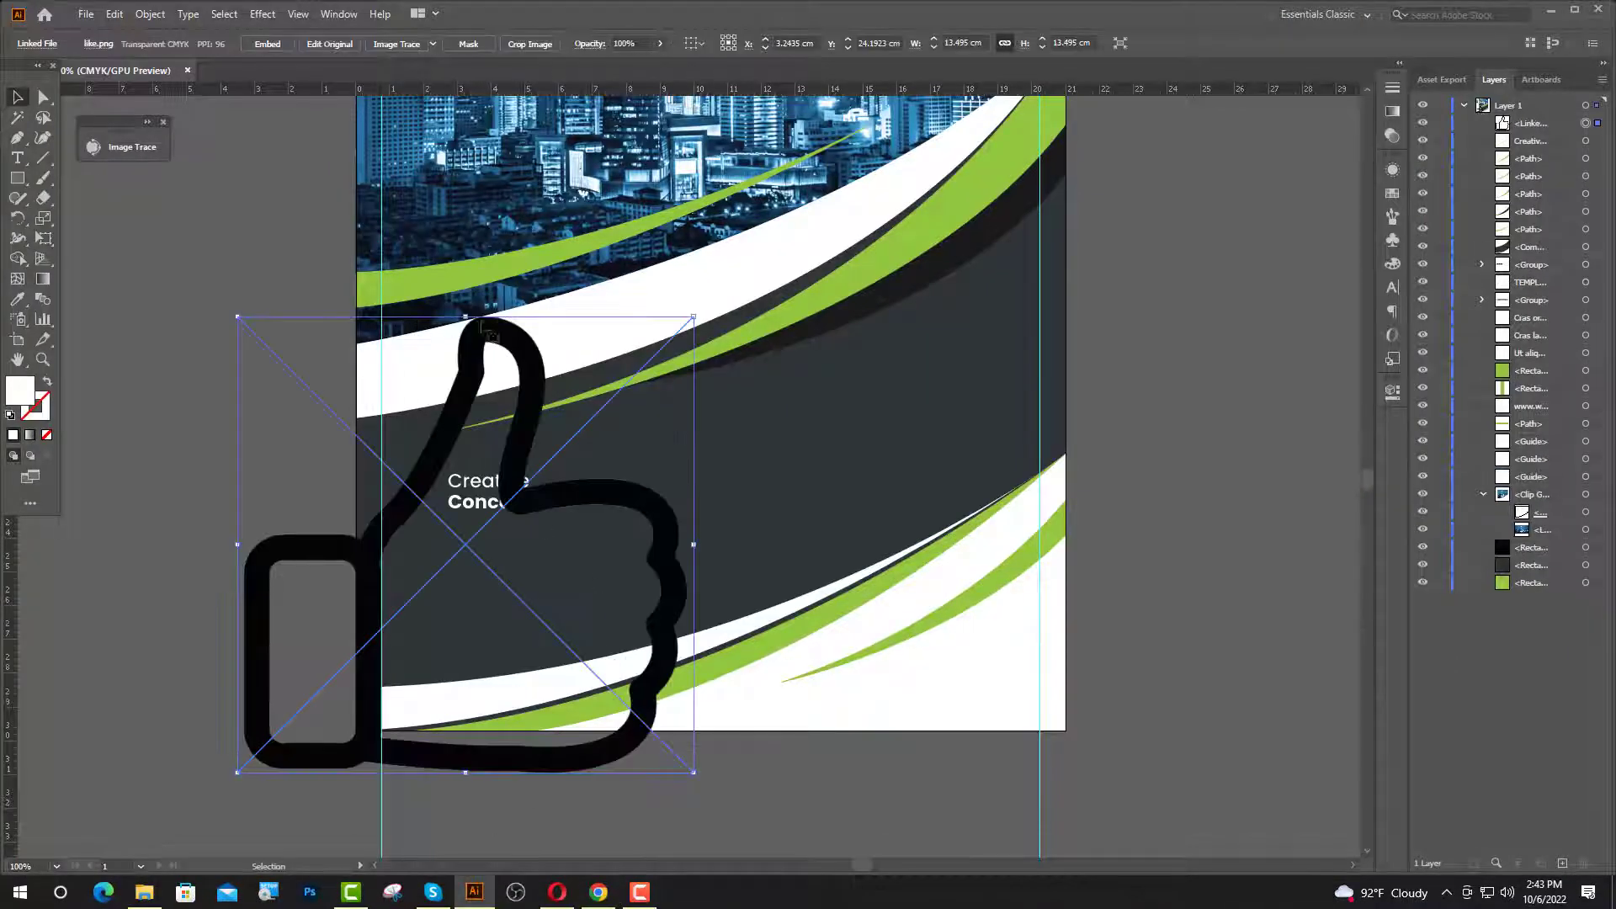
drag(467, 318, 256, 415)
scroll(459, 552, up, 4)
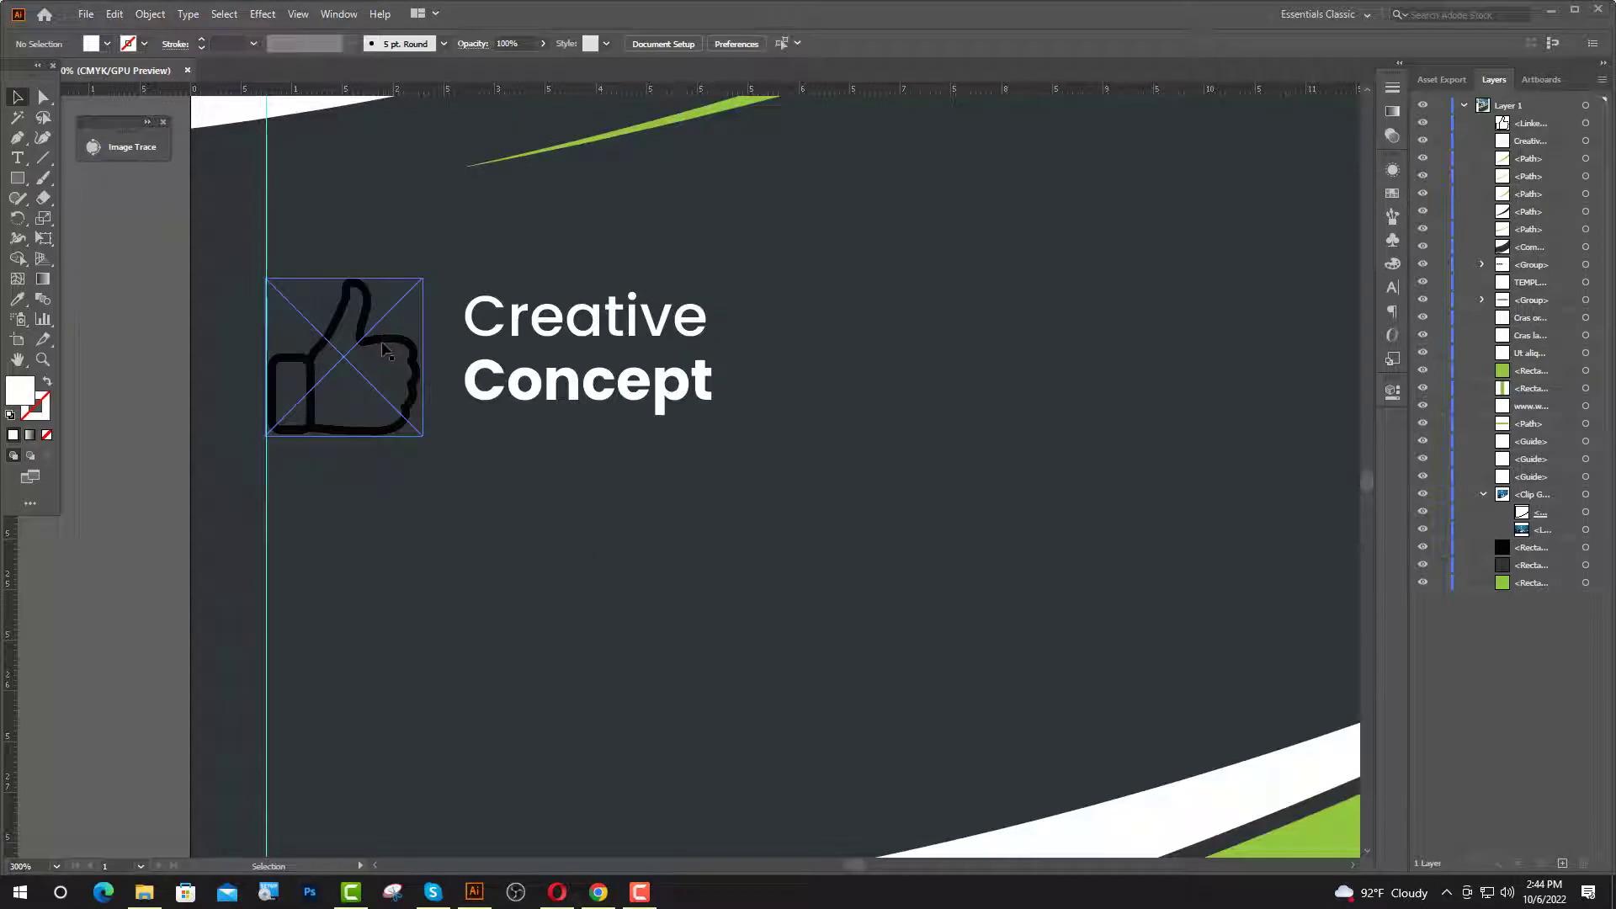
- Image-trace the placed thumbs-up picture and expand the result into editable vector paths
click(386, 346)
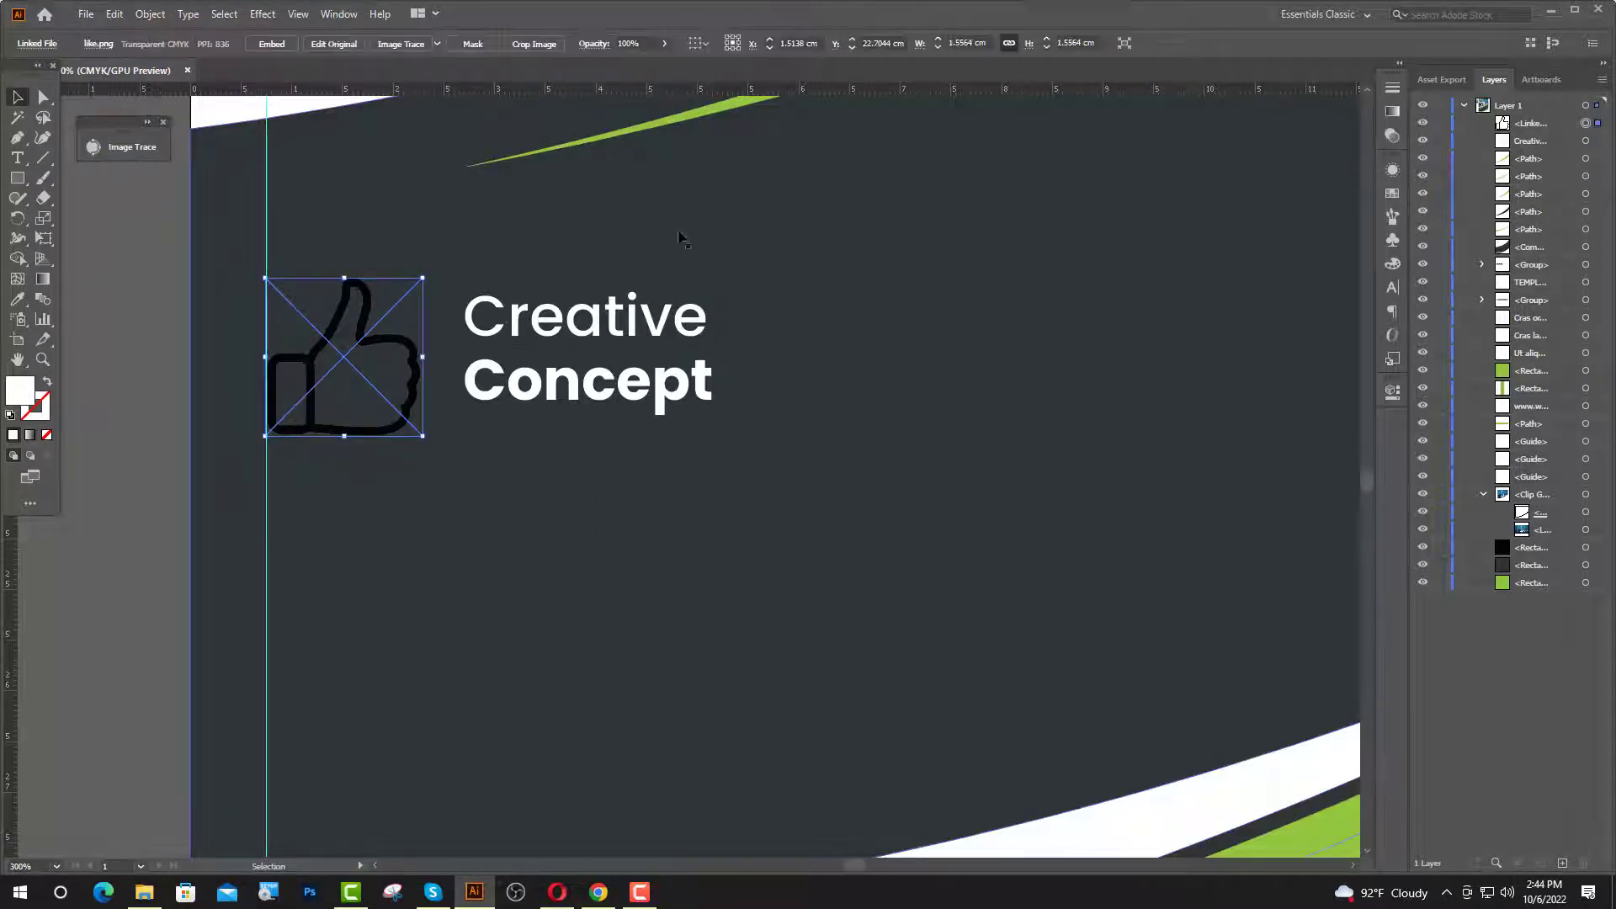
click(400, 44)
click(445, 44)
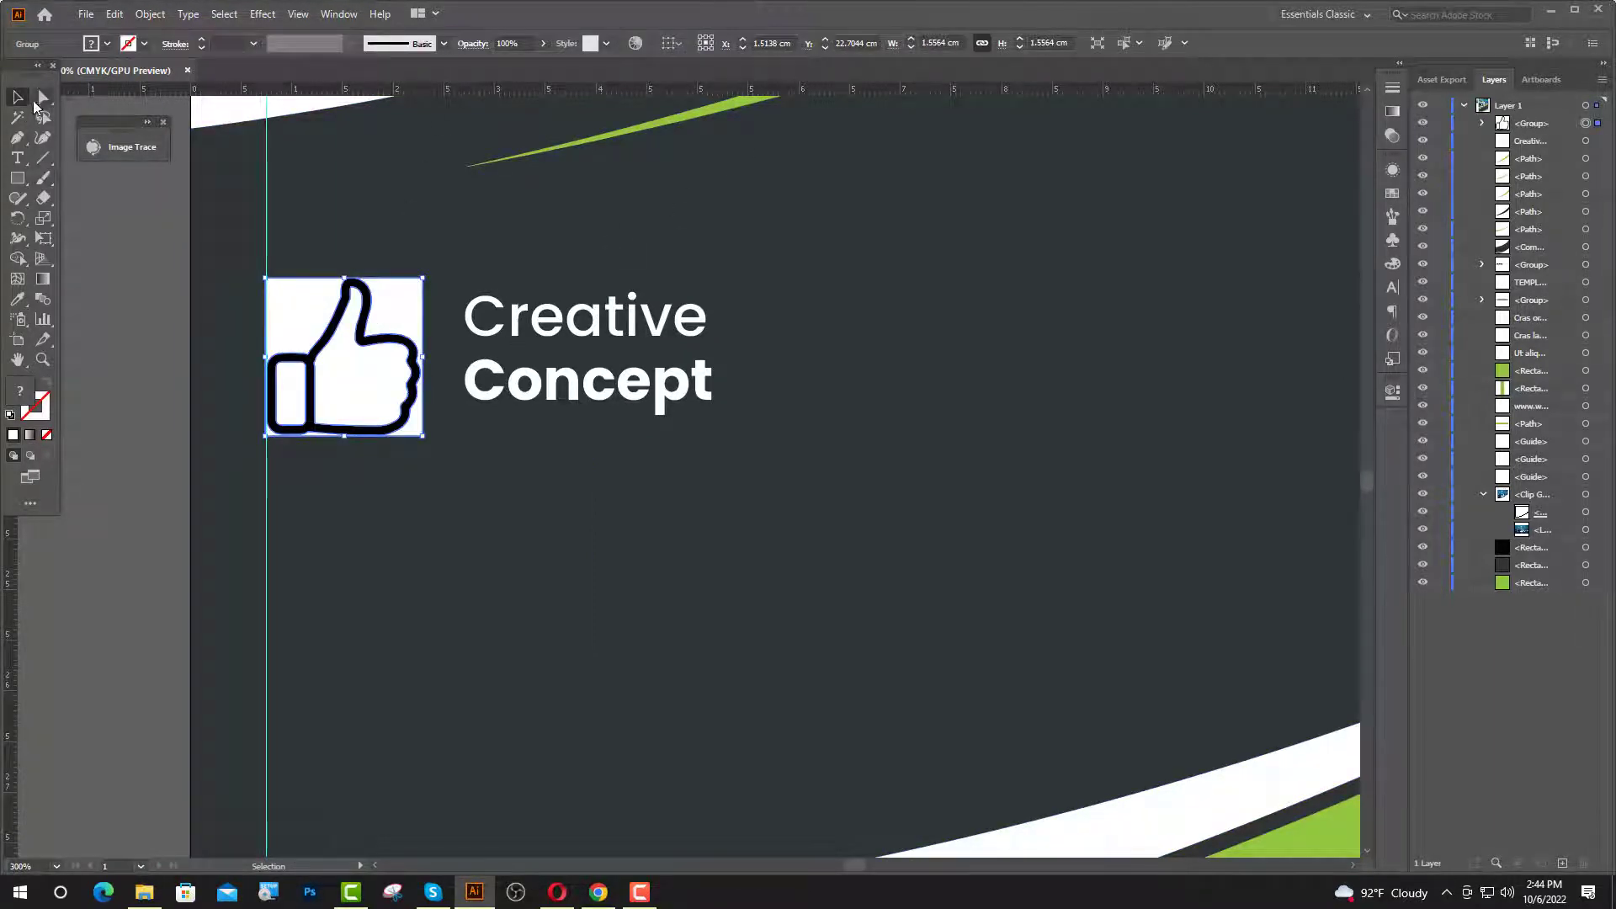
- Delete the white background and the white inner areas of the traced thumbs-up, keeping only its outline
click(43, 98)
click(307, 443)
click(368, 399)
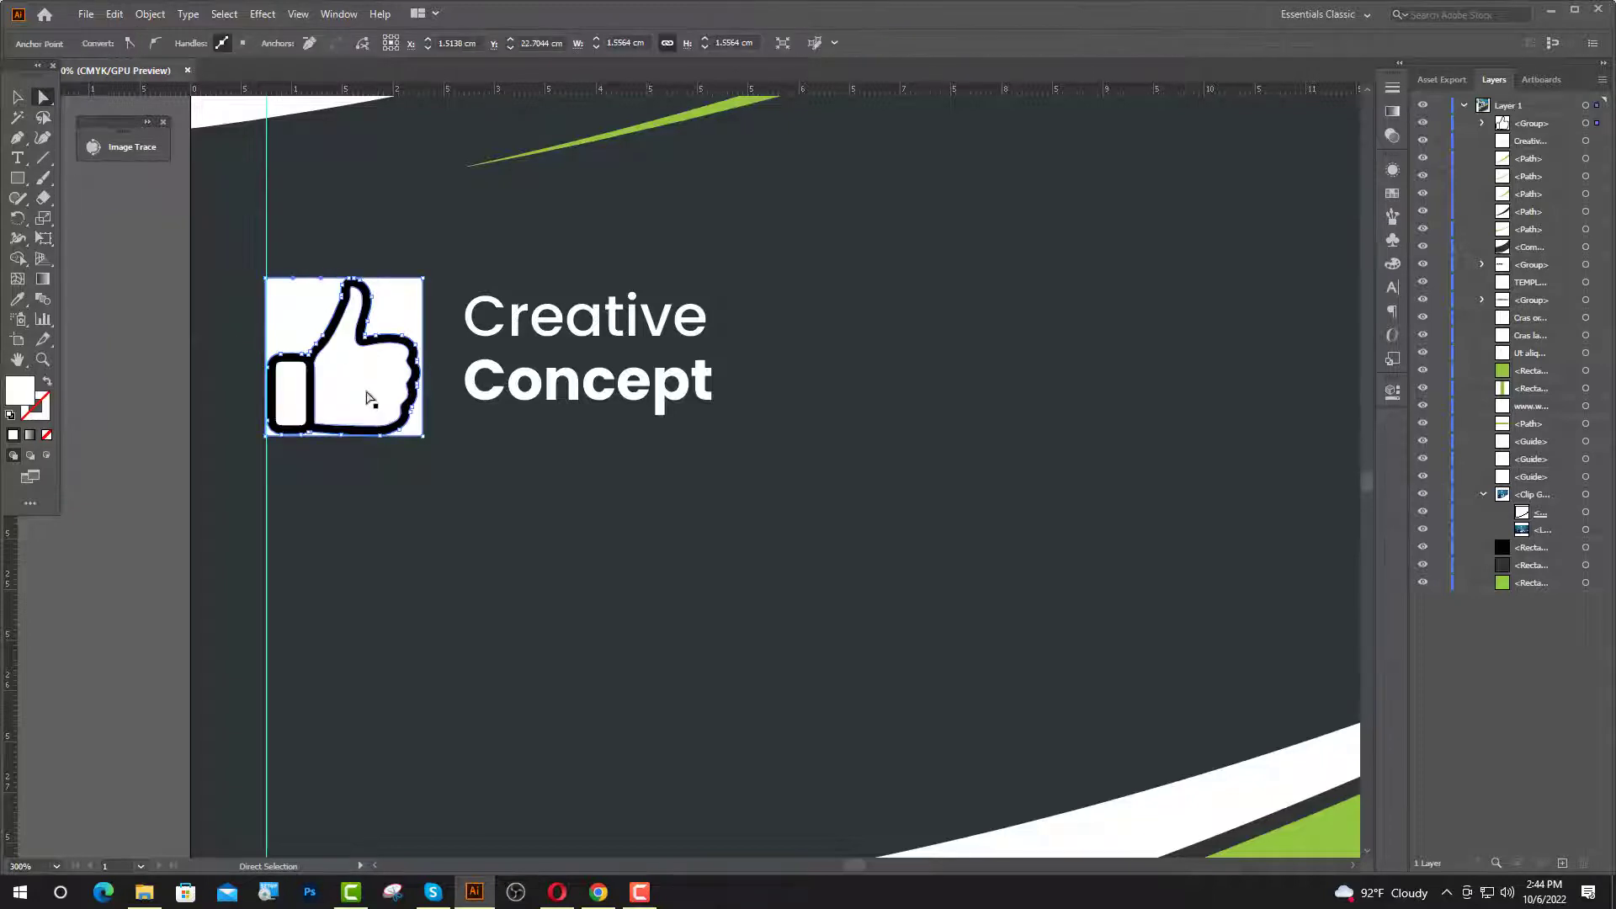
click(288, 413)
key(Delete)
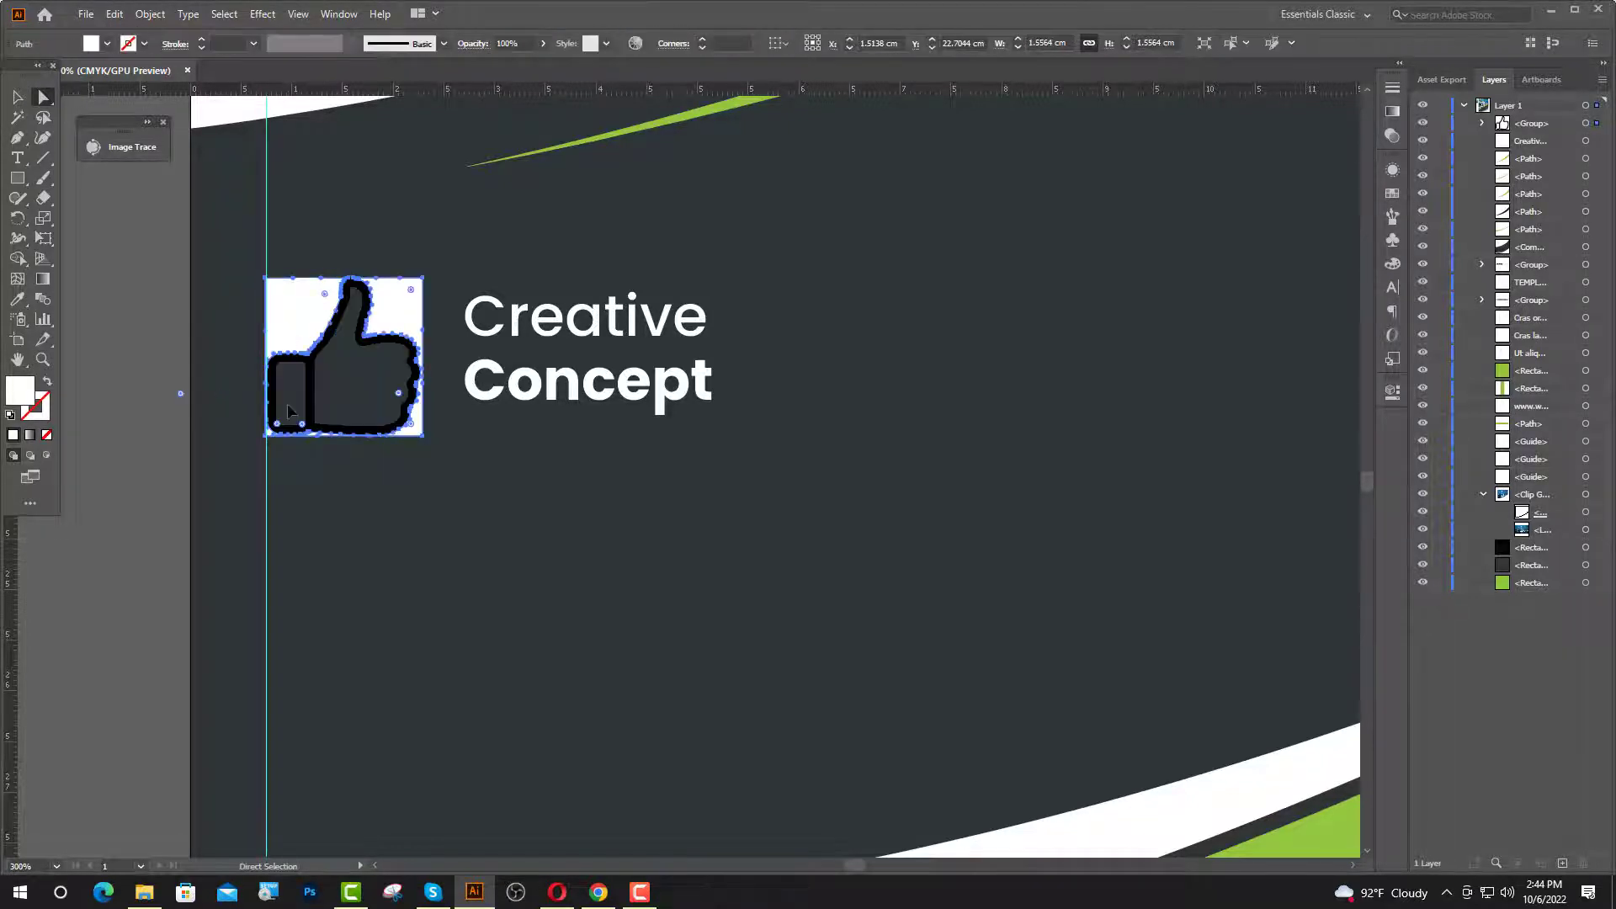
key(Delete)
key(v)
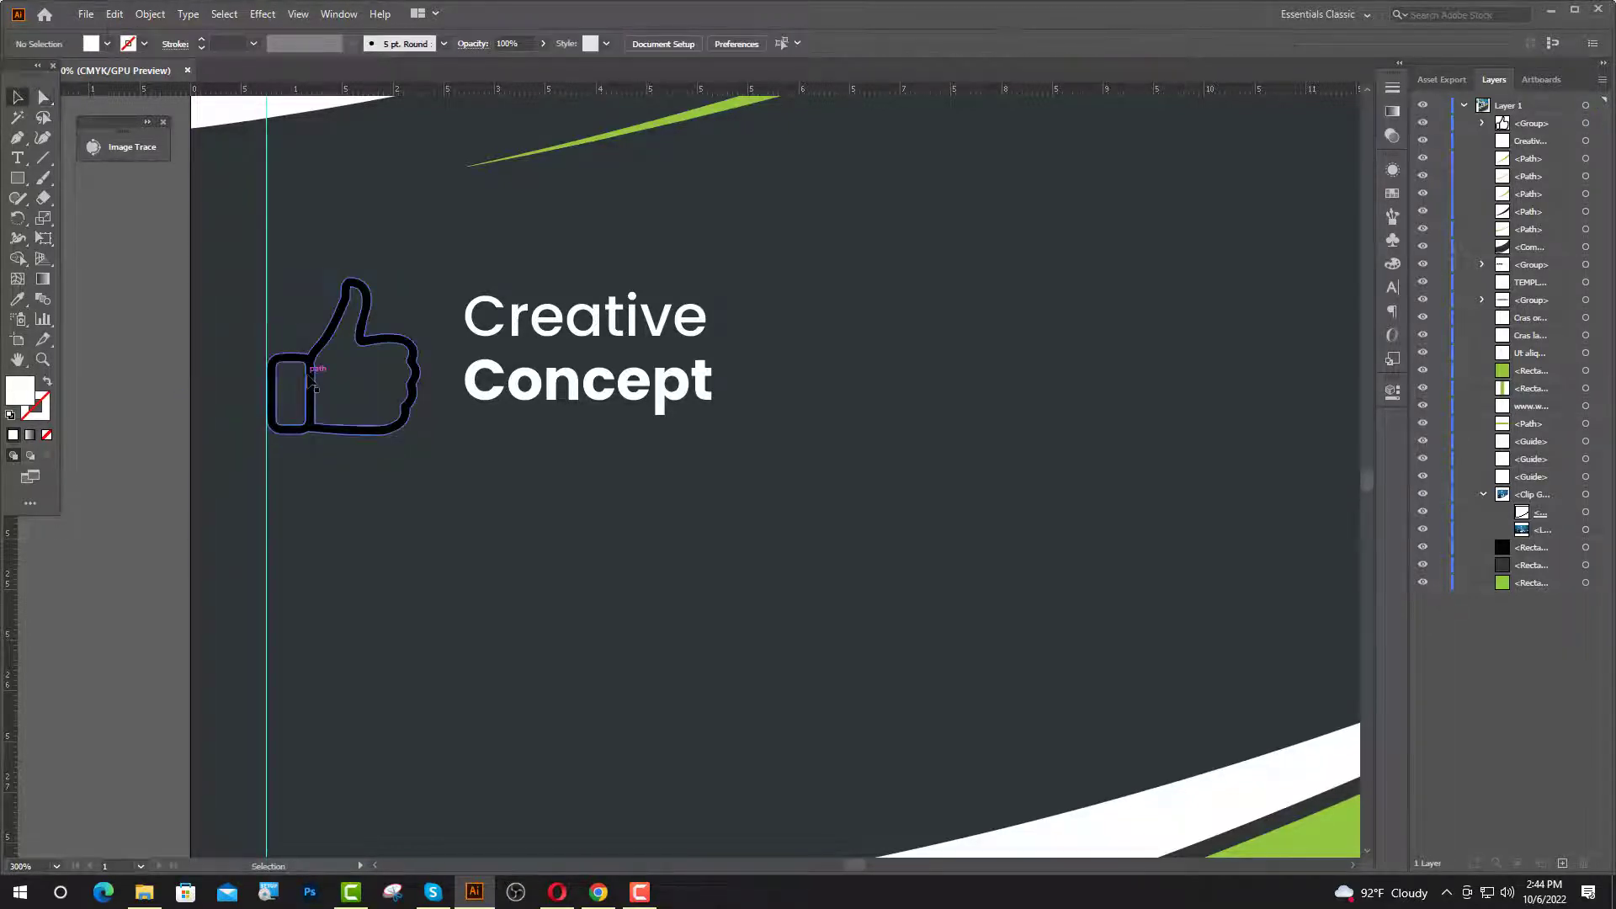
- Fill the thumbs-up outline with the design's green, sampled from the artwork
click(313, 368)
scroll(541, 422, down, 3)
scroll(539, 422, up, 1)
key(i)
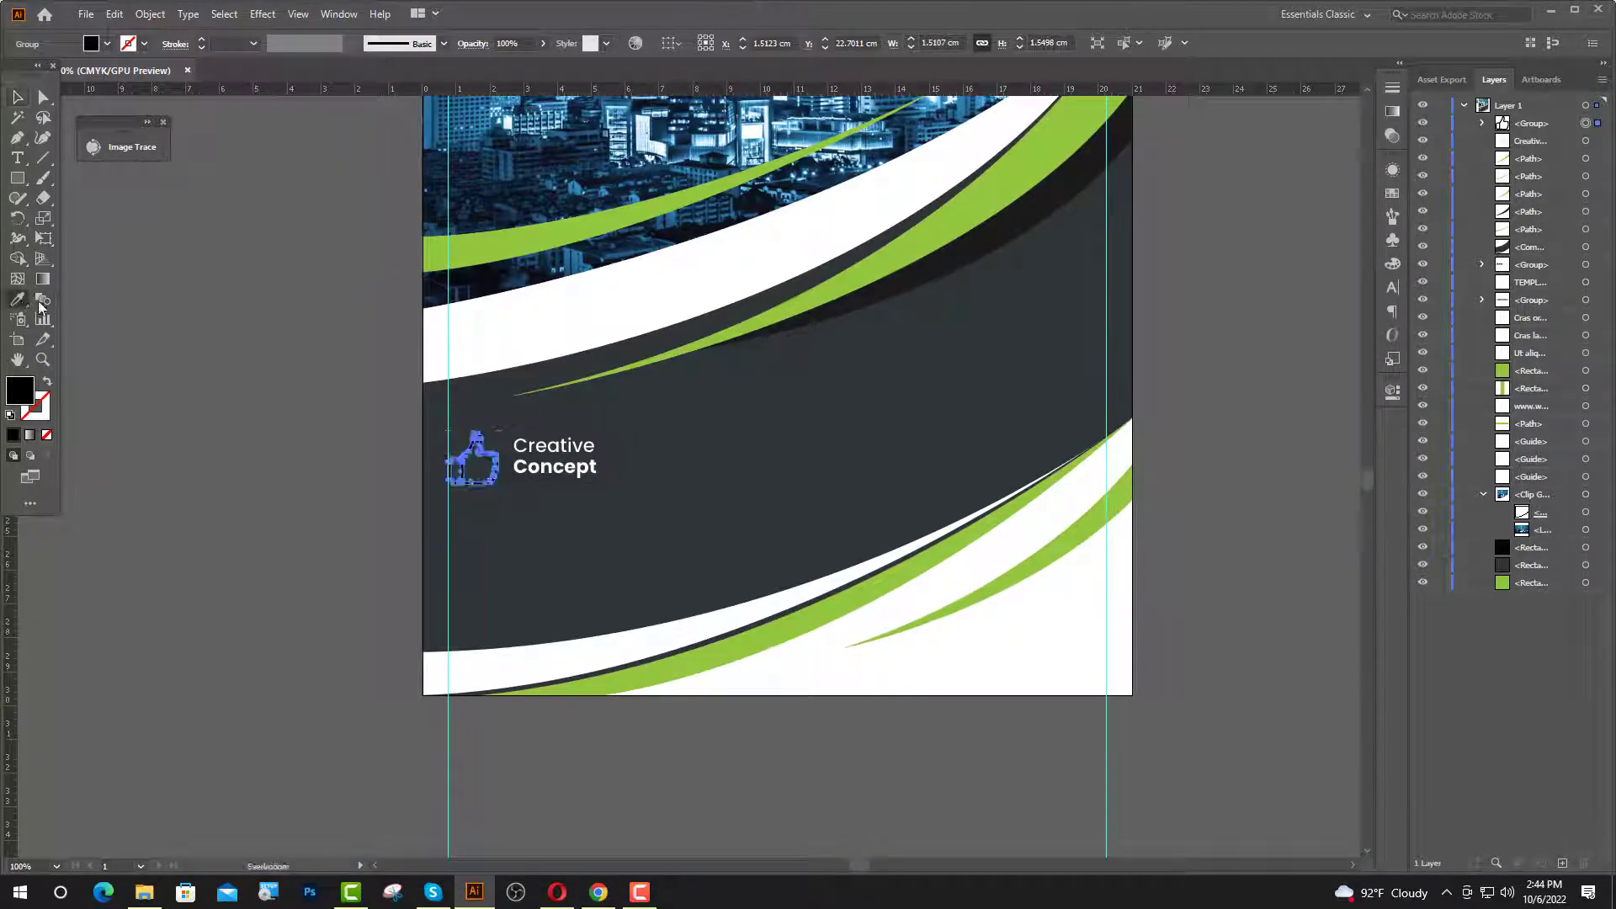
click(488, 246)
- Place a text object below the heading and copy the Lato Regular 10 pt style from the small white text in the flyer's upper-right corner
key(t)
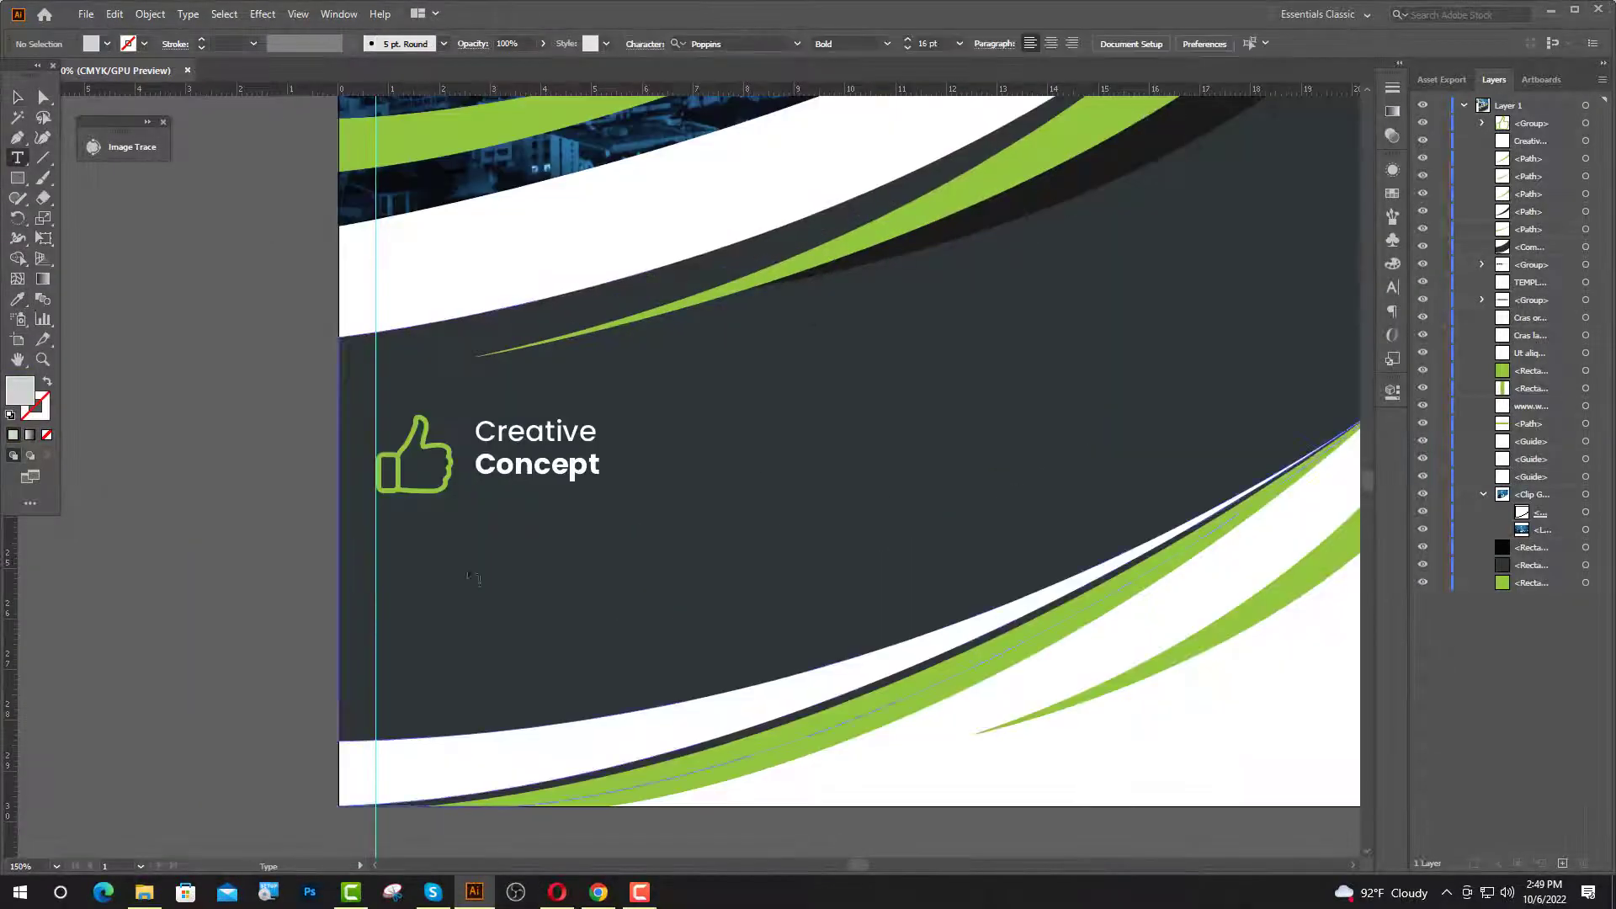
click(475, 505)
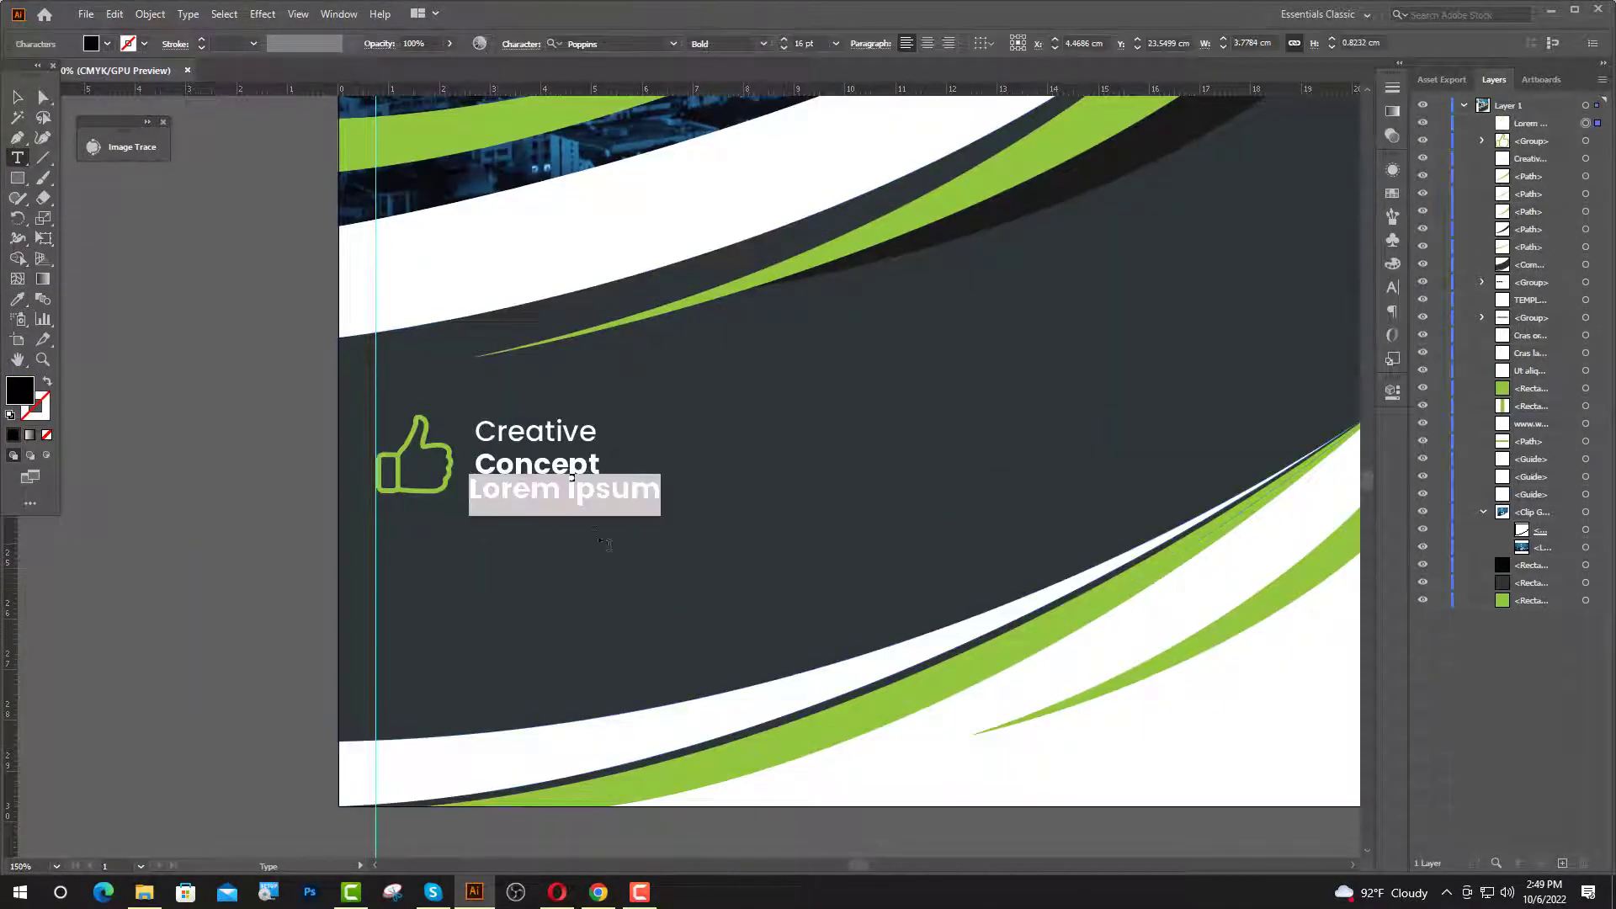
click(18, 301)
key(ctrl+minus)
key(ctrl+minus)
key(ctrl+minus)
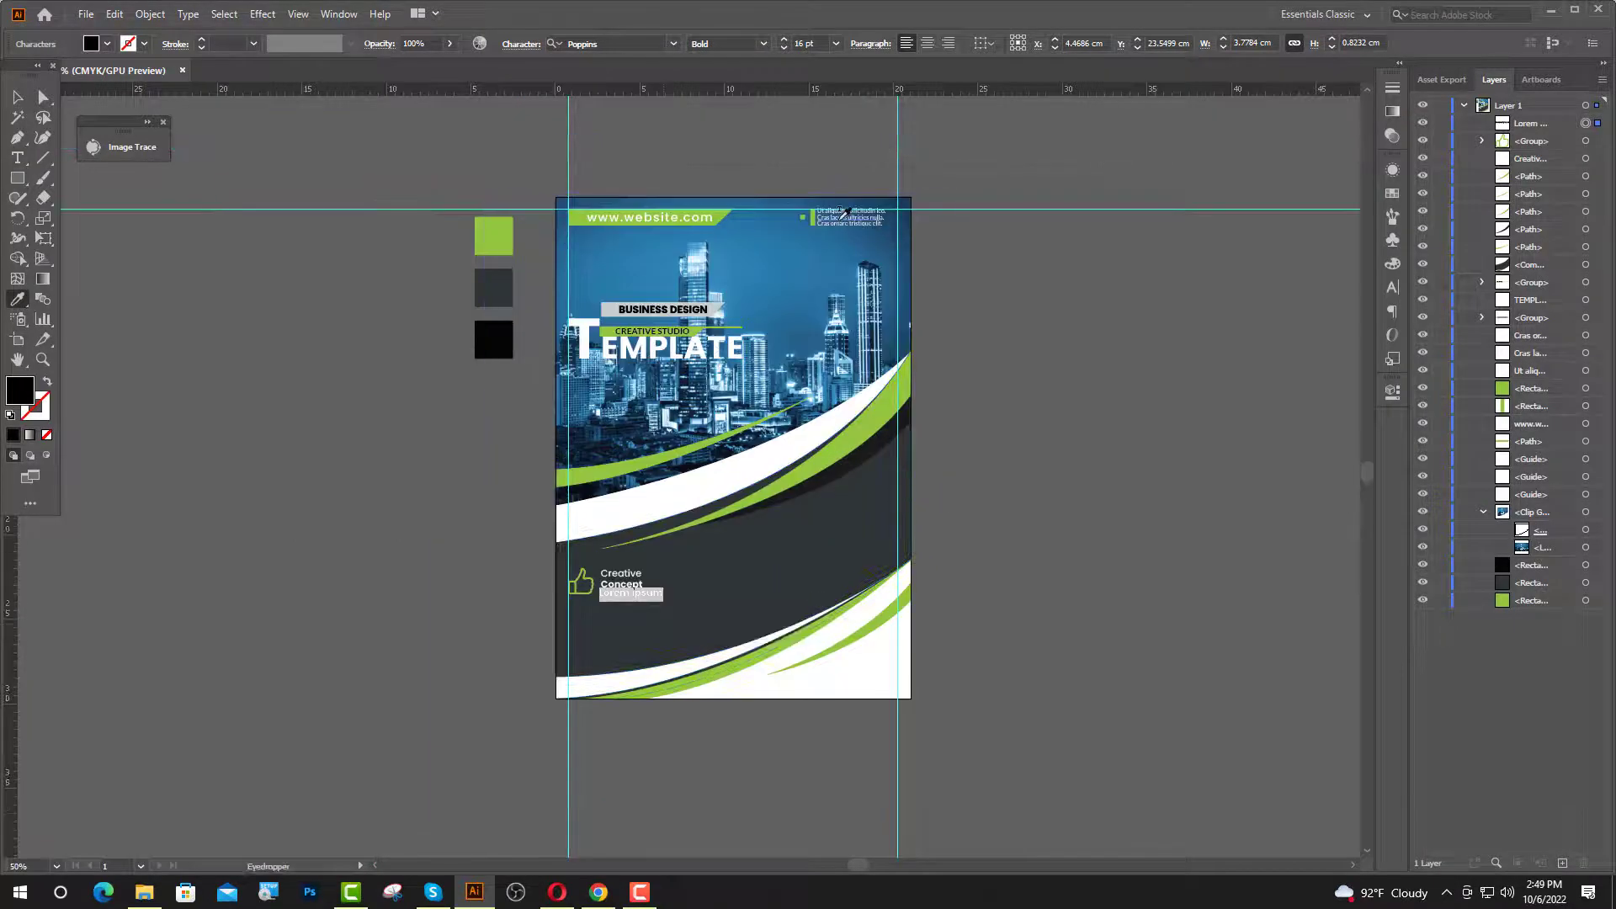
click(843, 214)
key(ctrl+plus)
key(ctrl+plus)
key(ctrl+plus)
key(ctrl+plus)
key(ctrl+plus)
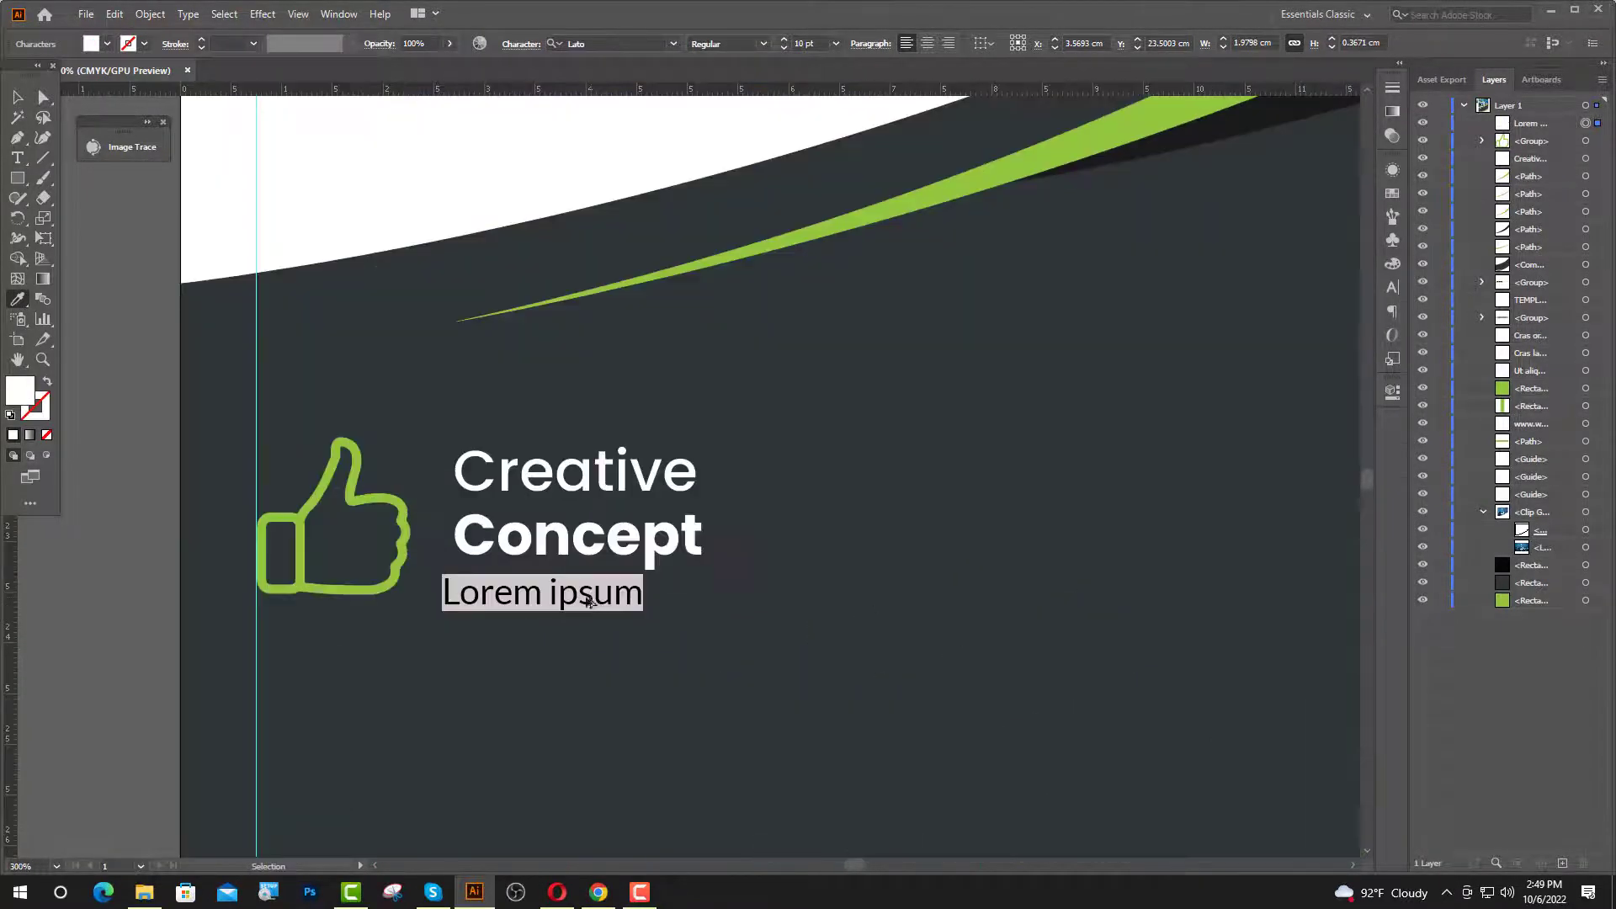
- Set the fill color of the placeholder text below the heading to #d1d1d1
double_click(23, 396)
text(d1d1d1)
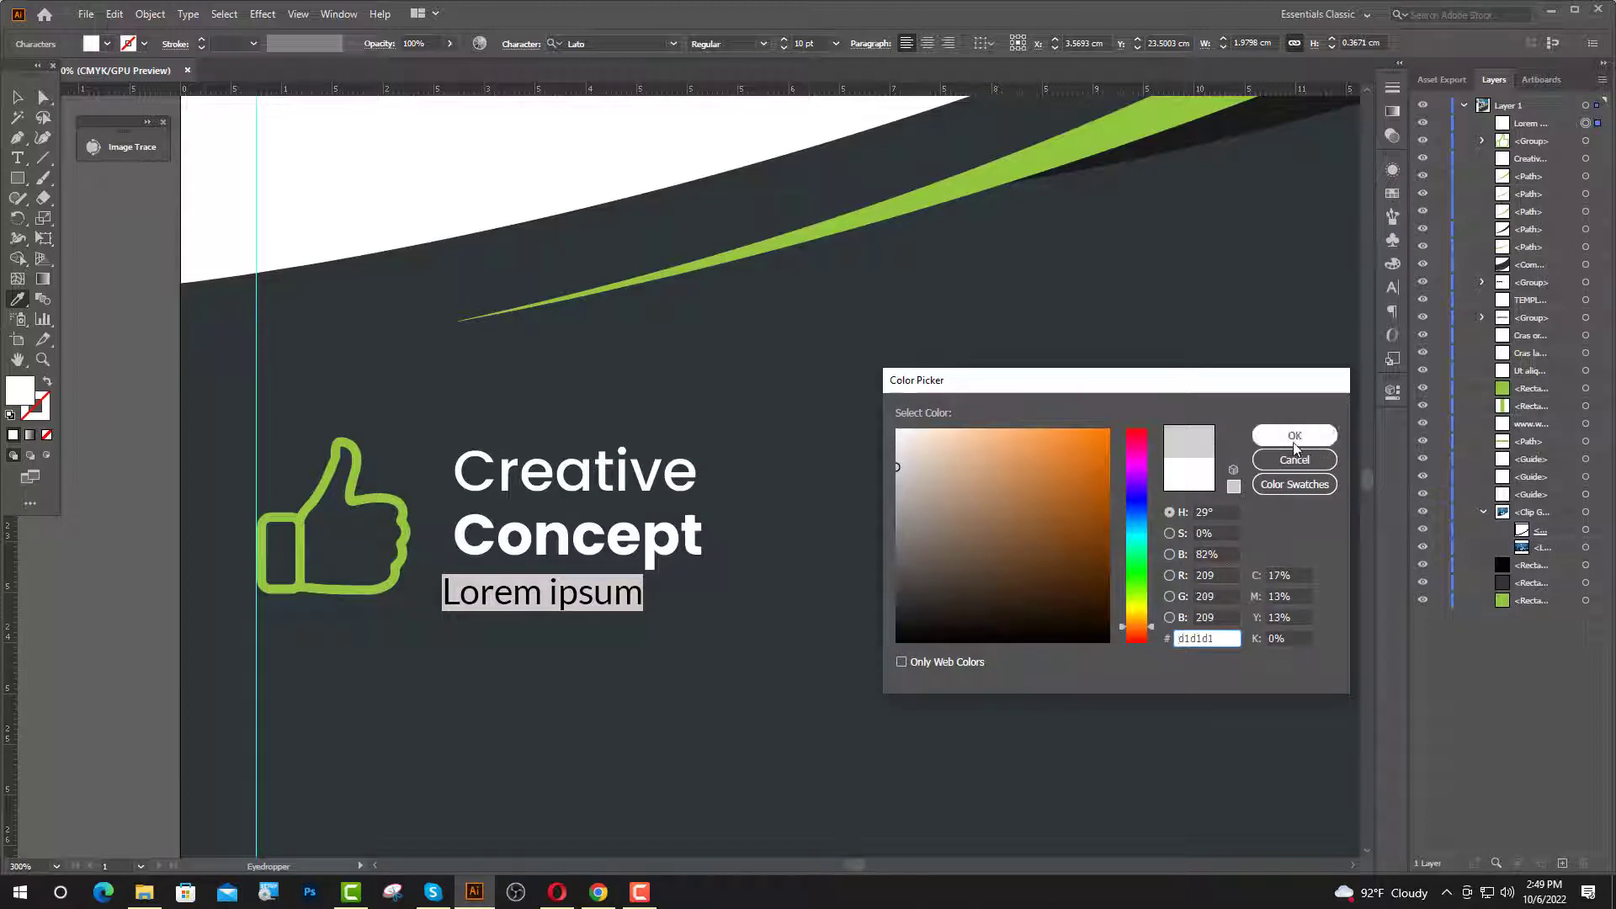
click(1294, 435)
- Copy "It is a long established fact … looking at its layout." from lipsum.com in Chrome and replace the placeholder text with it in Illustrator
click(599, 892)
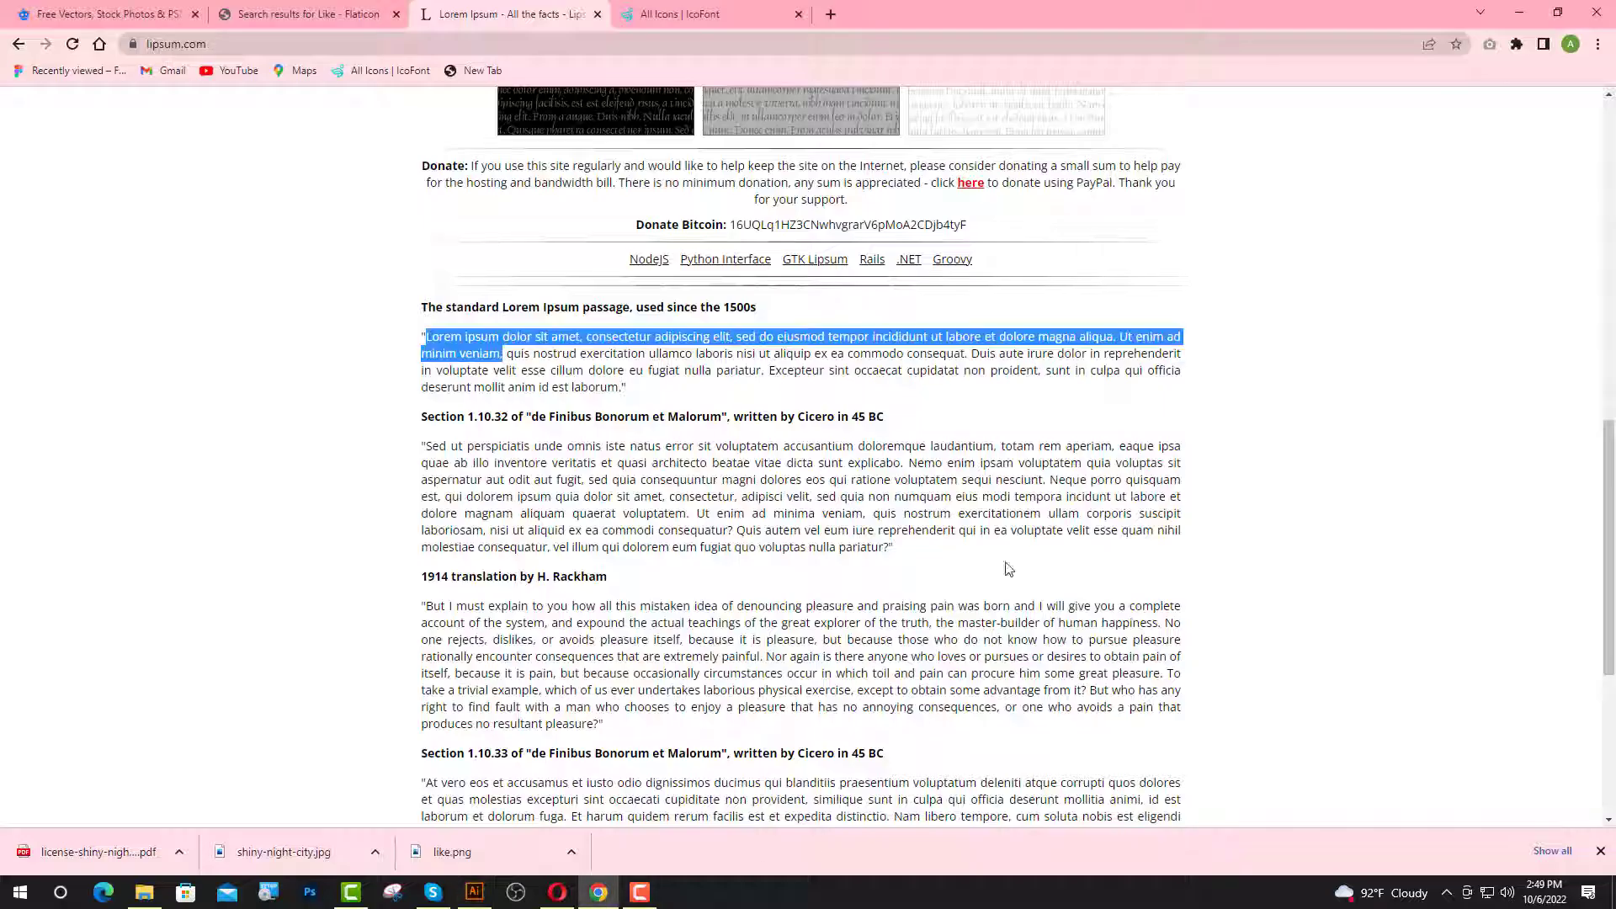
scroll(890, 239, up, 10)
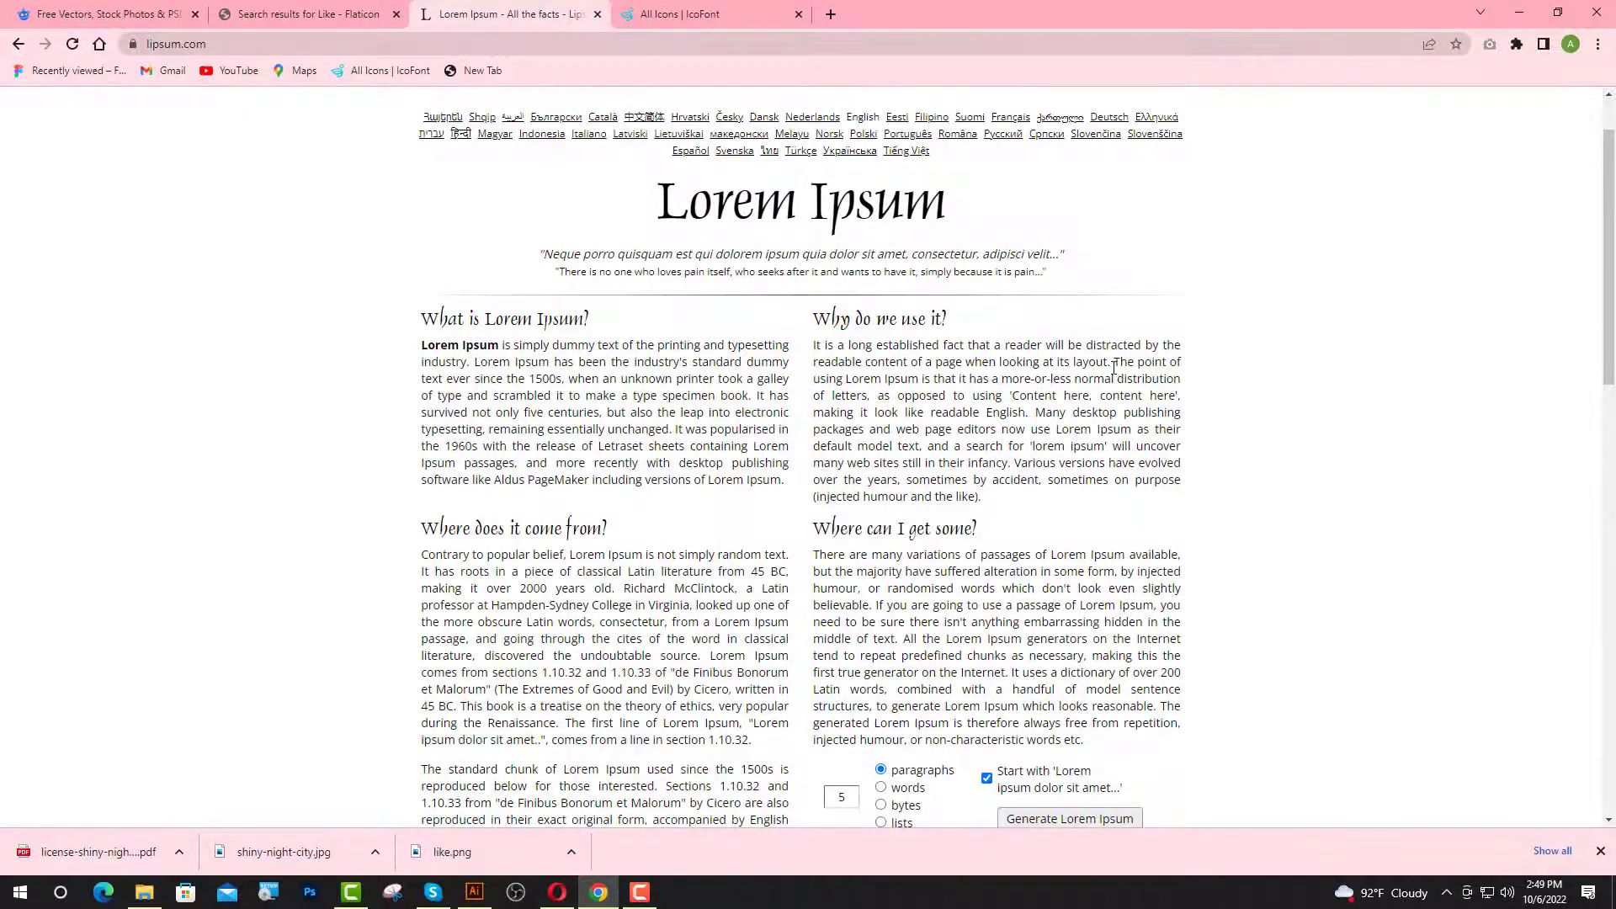
drag(991, 366, 834, 344)
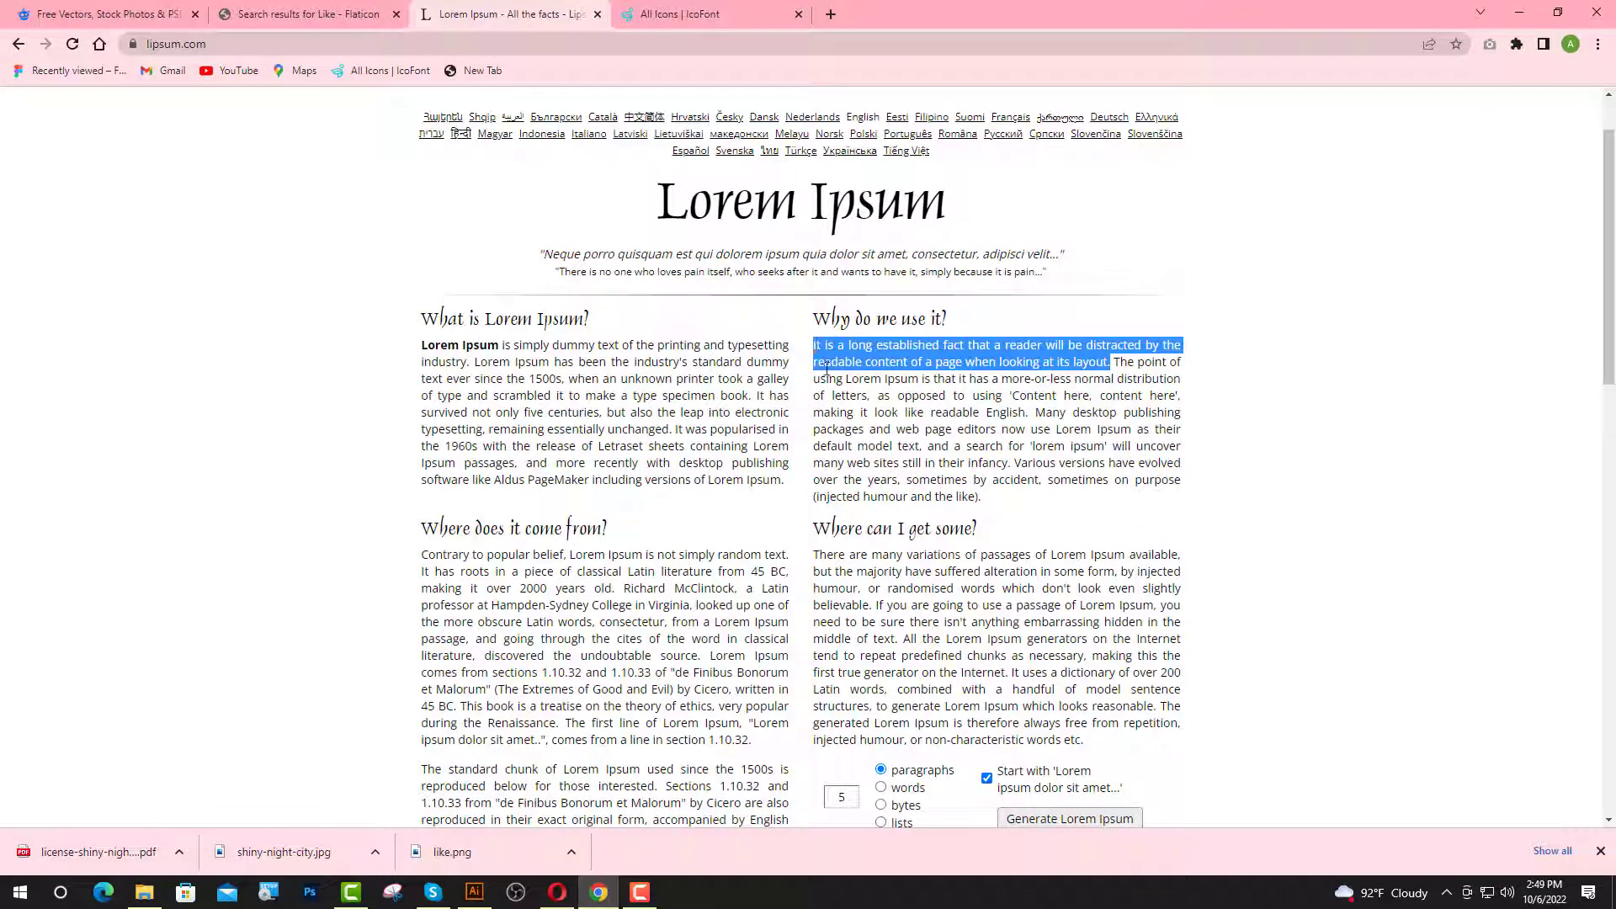
click(474, 892)
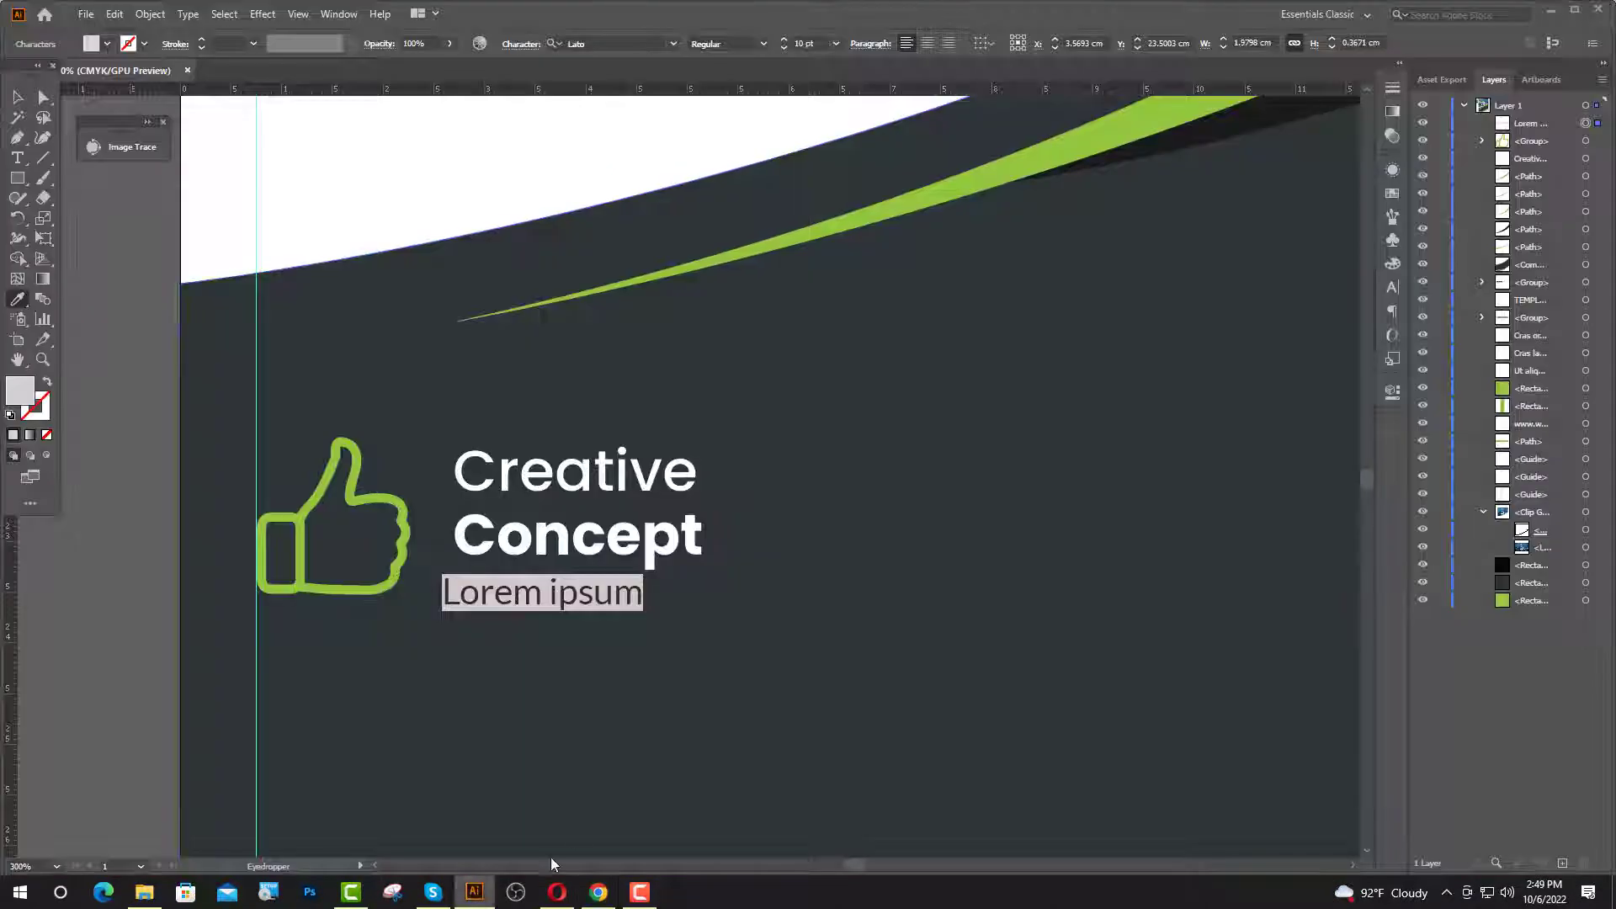
text(It is a long established fact that a reader will be distracted by the readable content of a page when looking at its layout.)
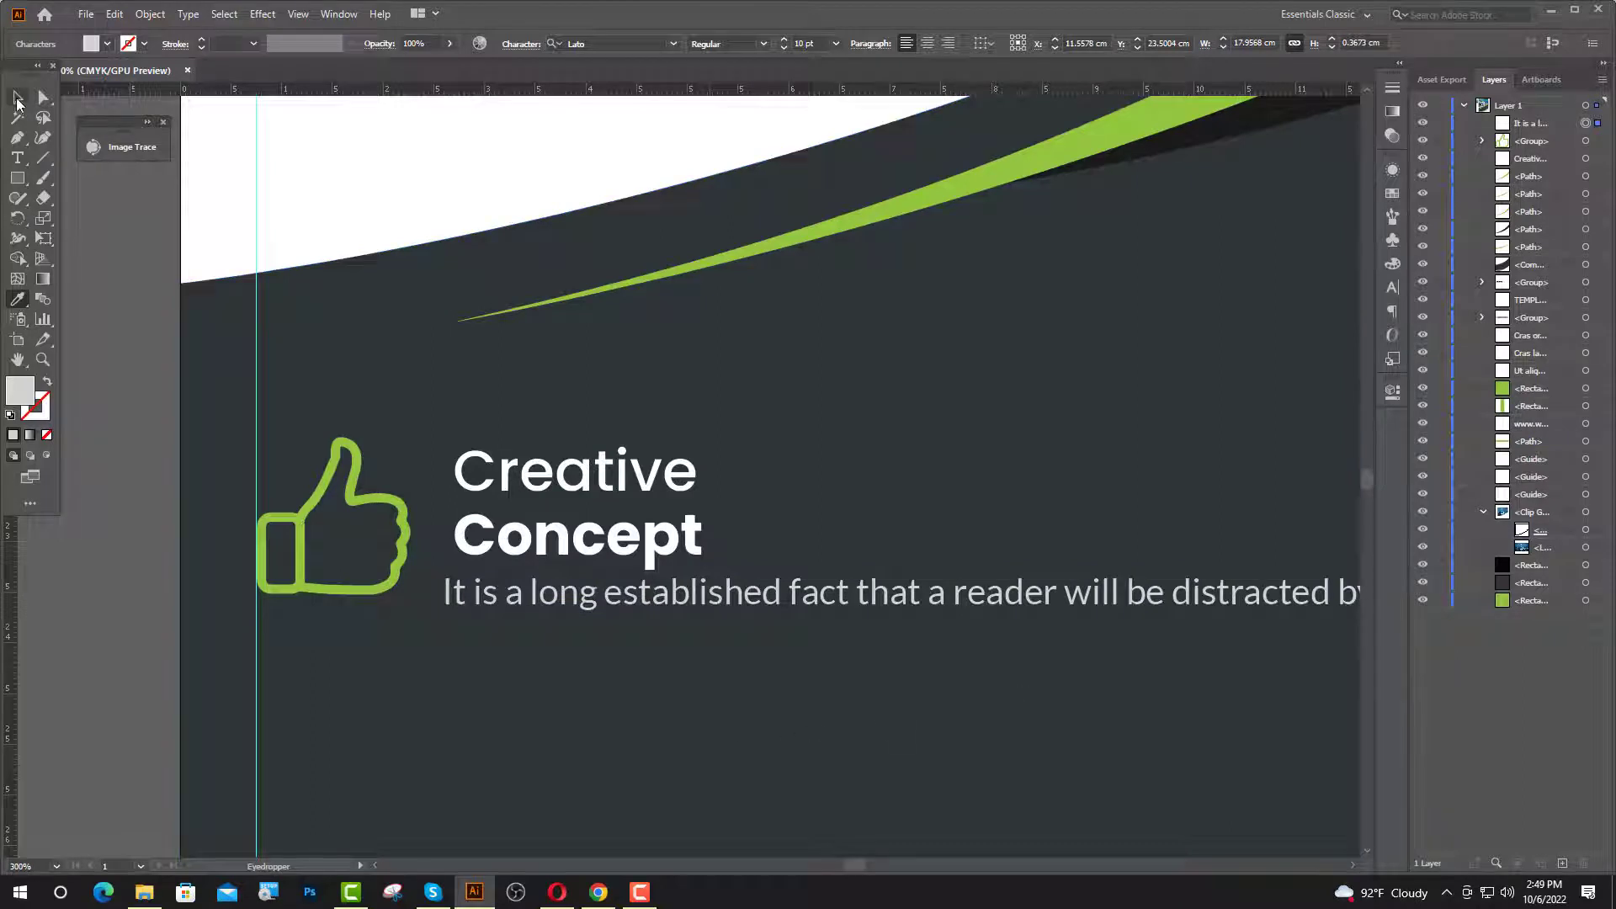
- Break the pasted sentence into six lines, after "established", "will", "the", "of a" and "at"
click(16, 157)
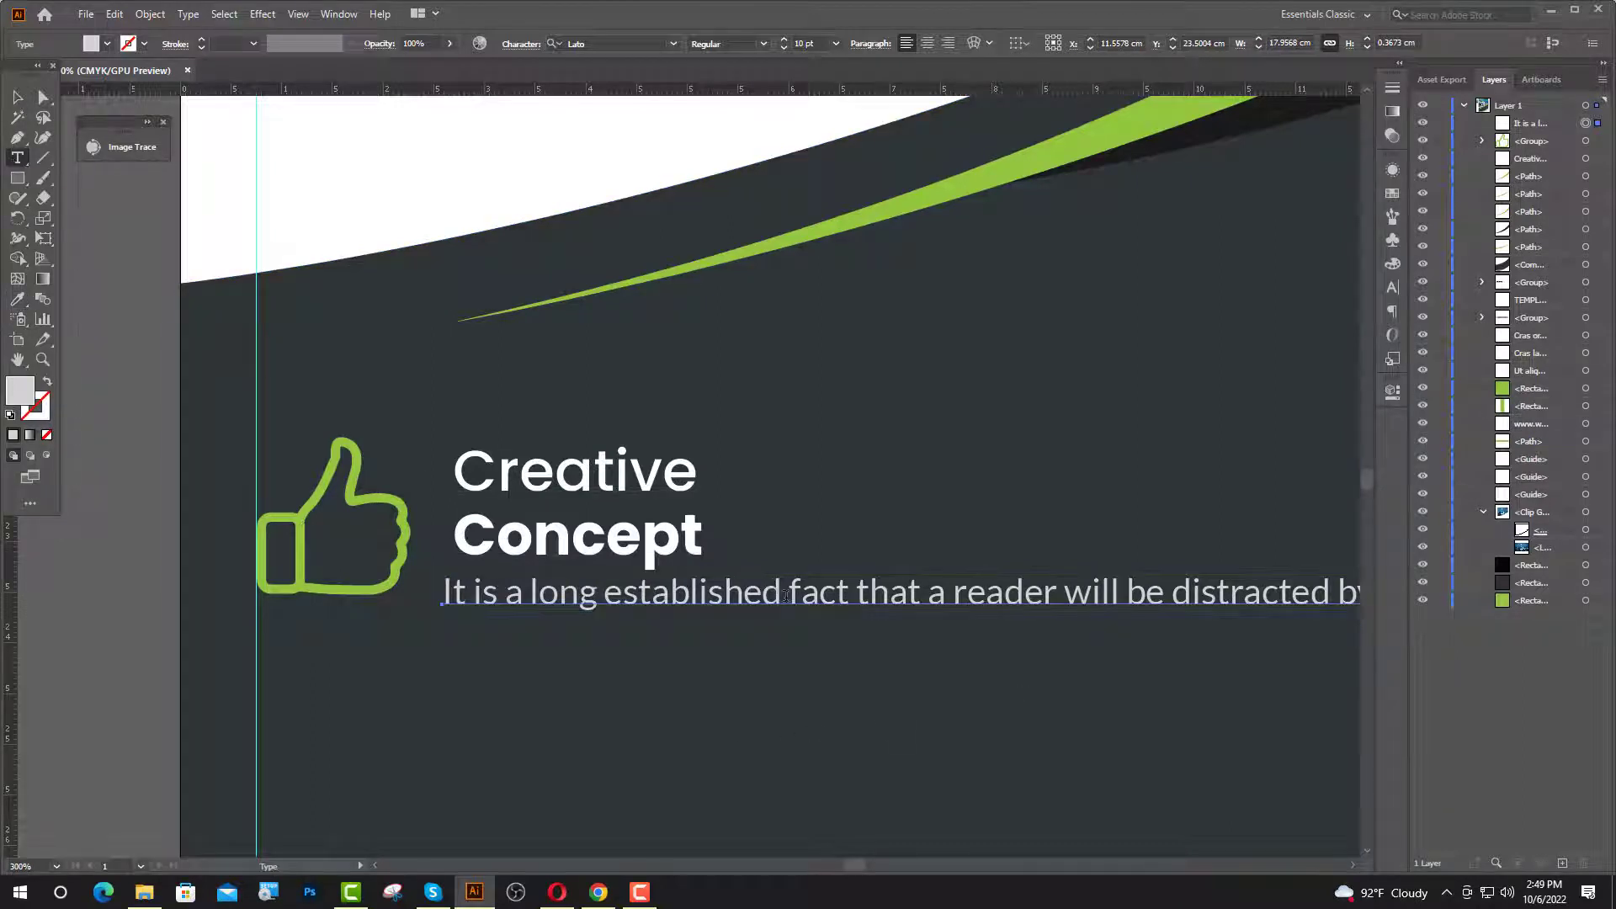
click(787, 594)
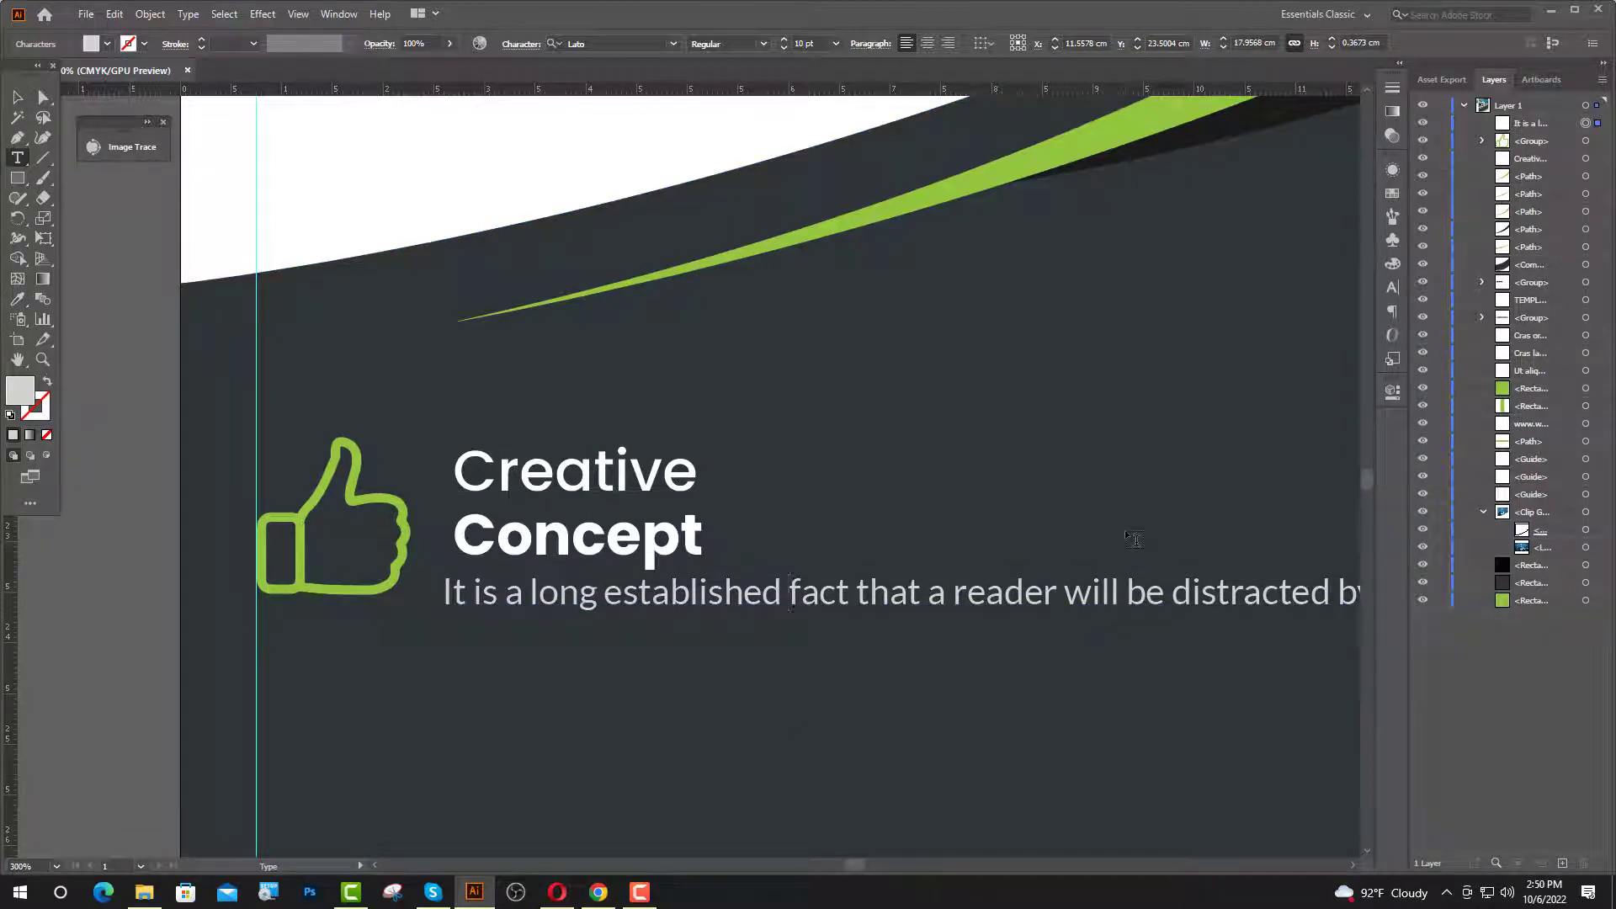
key(Return)
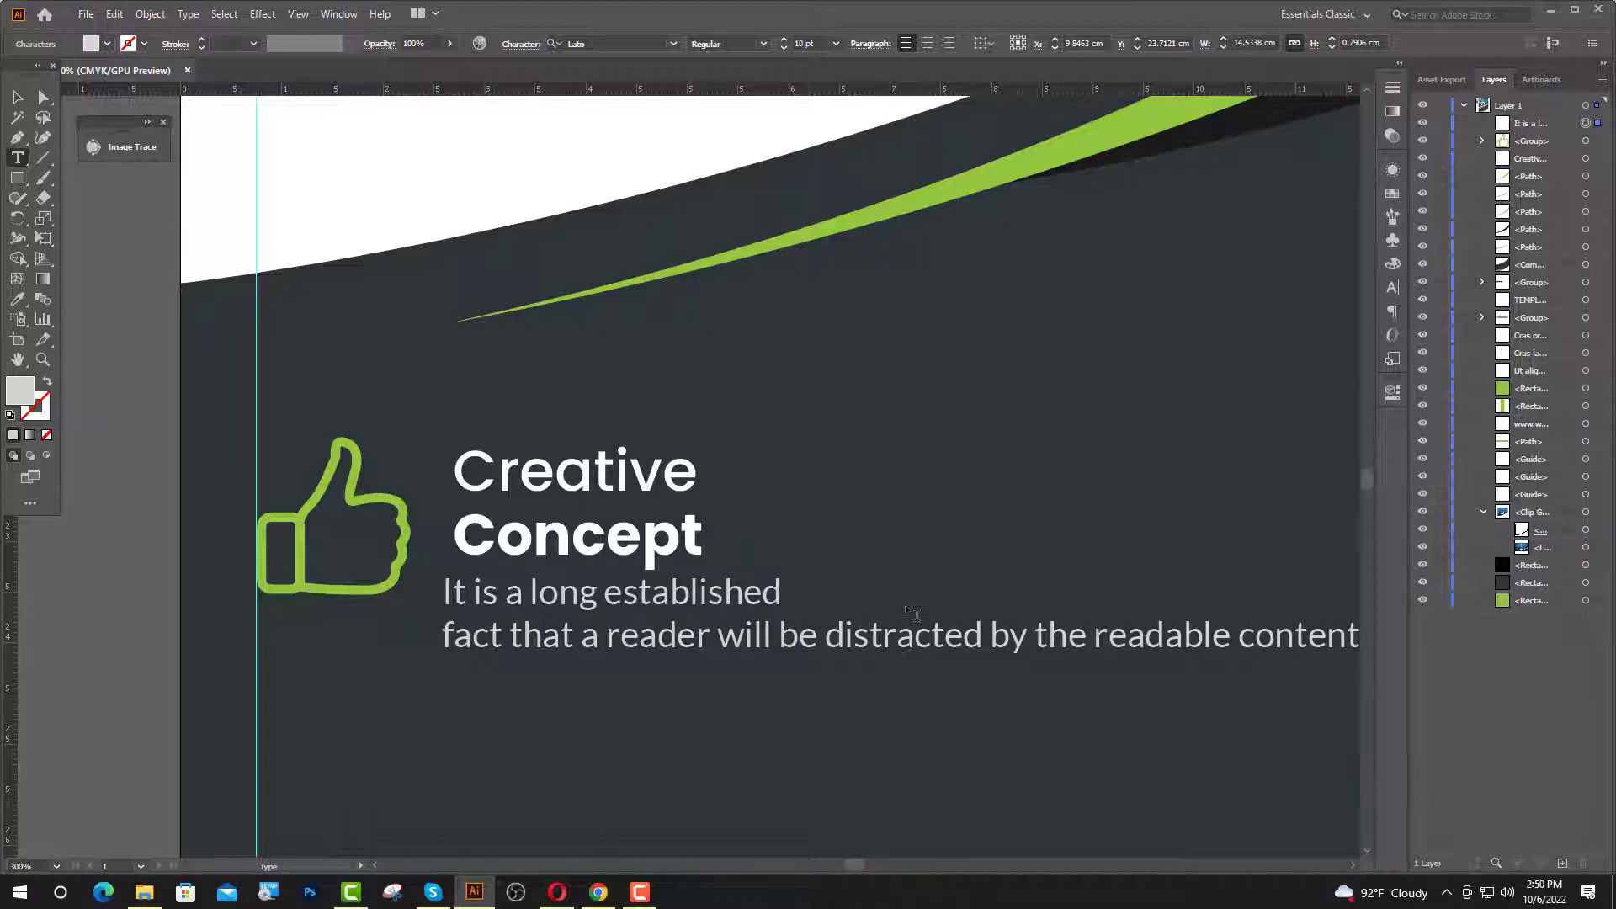
key(Return)
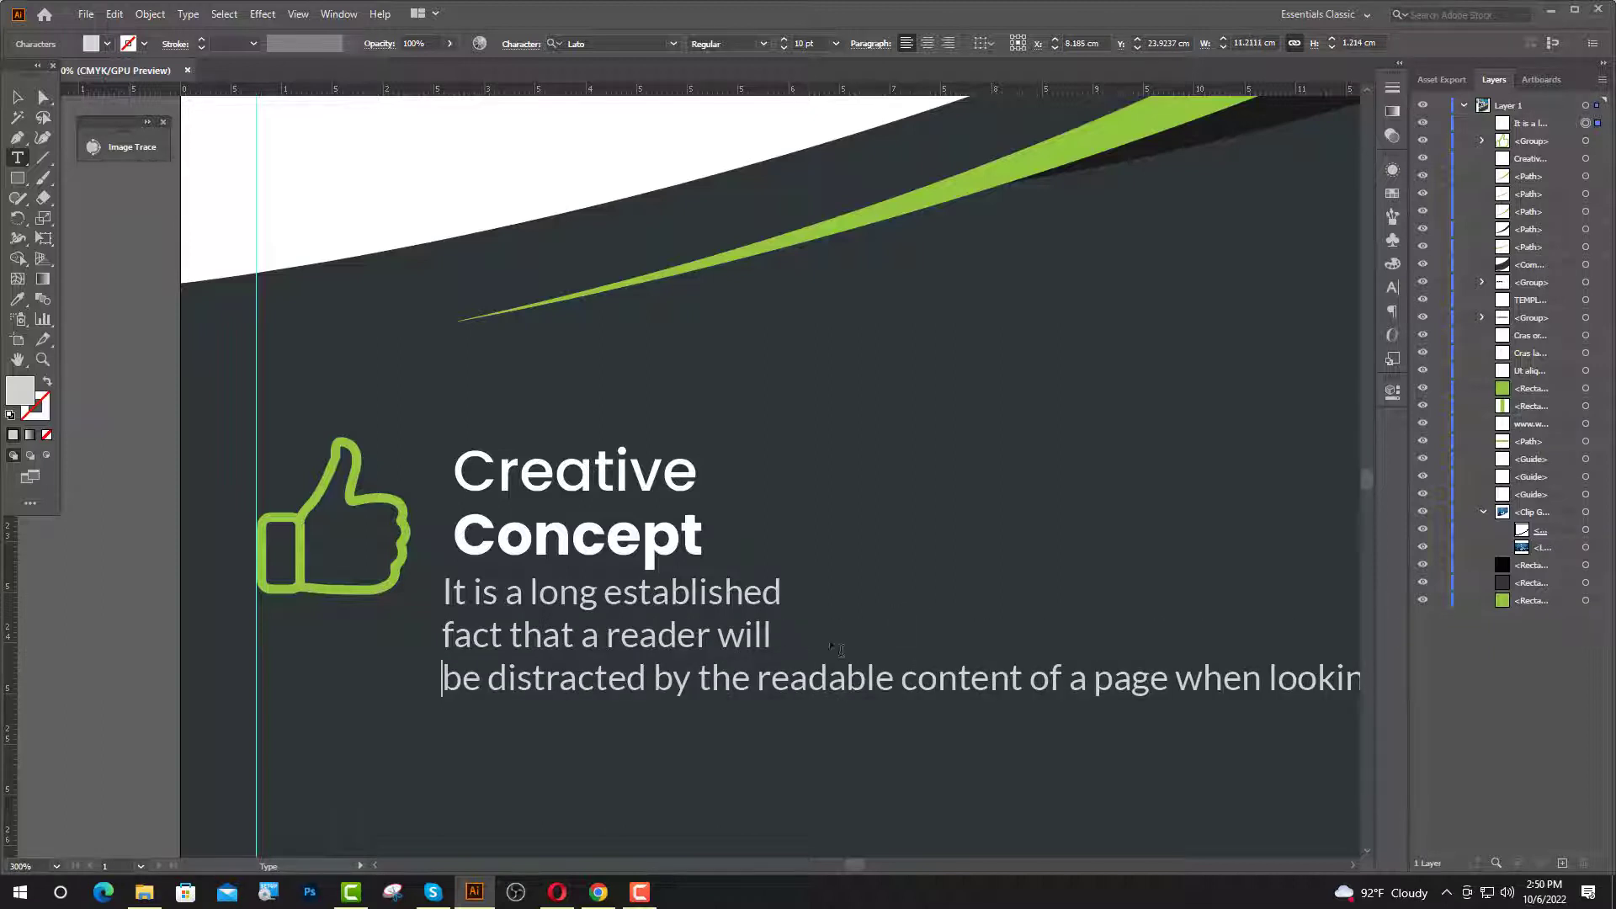
click(756, 678)
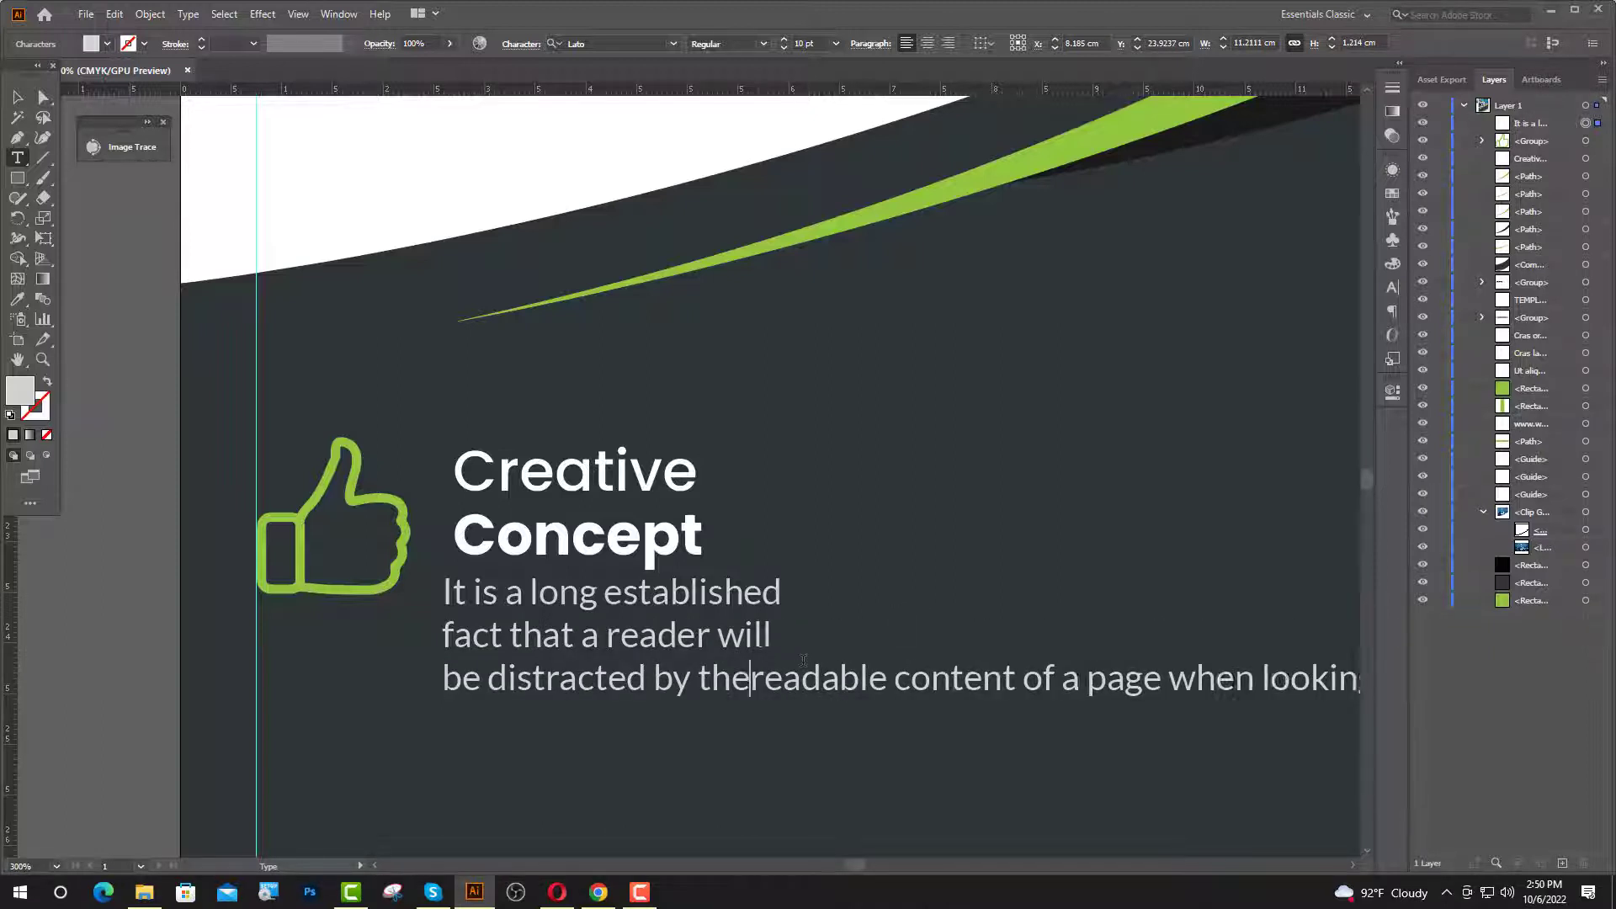
key(Return)
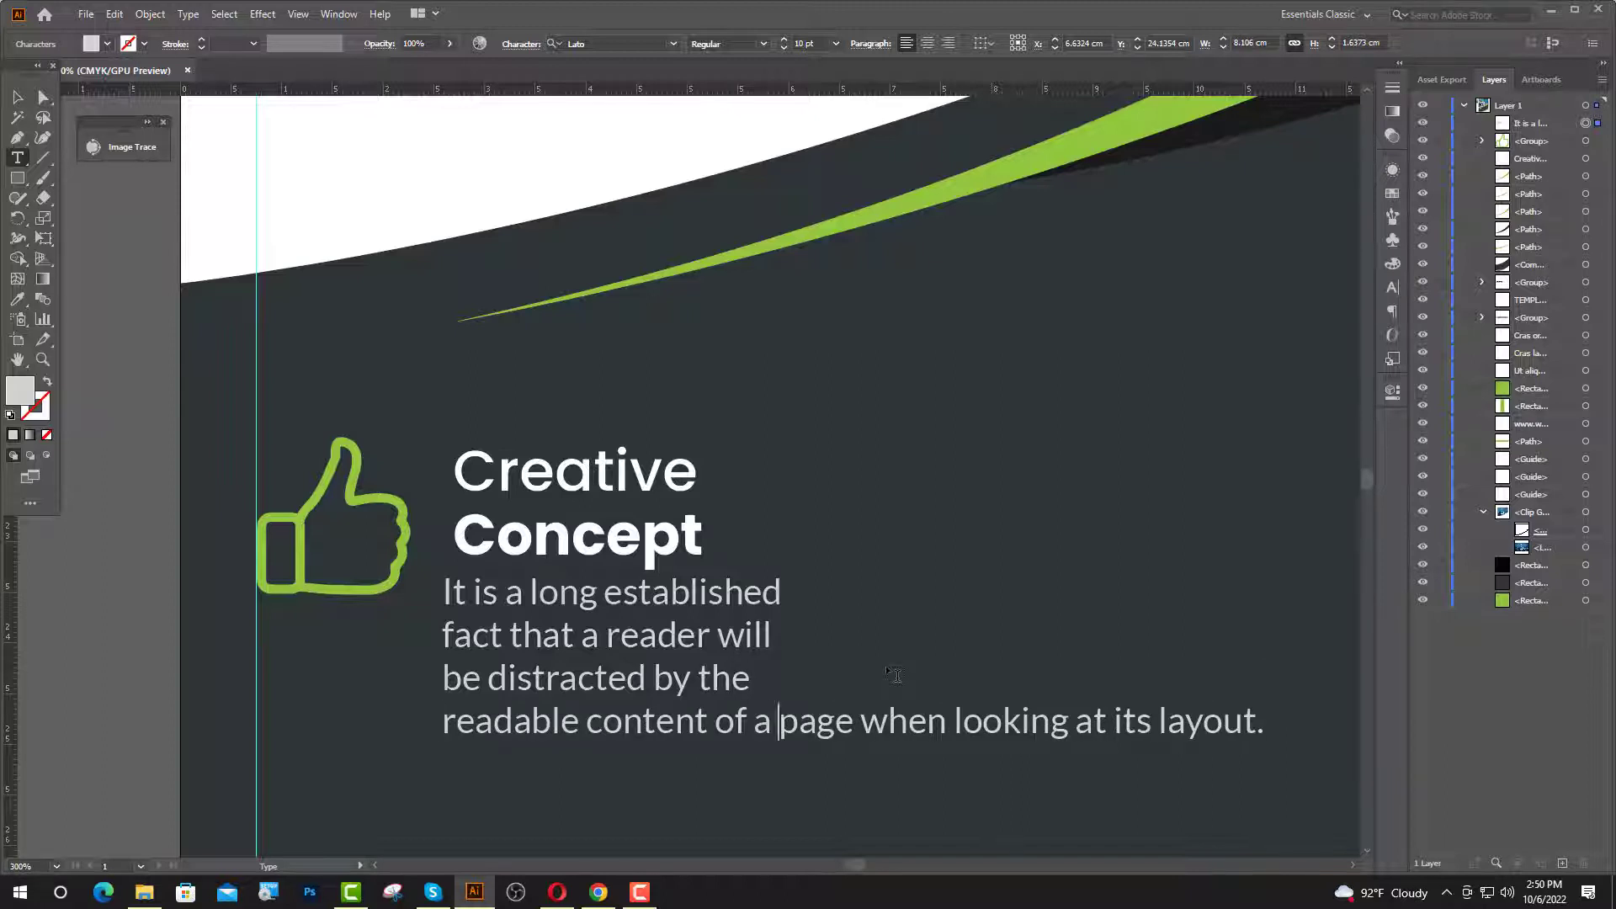
key(Return)
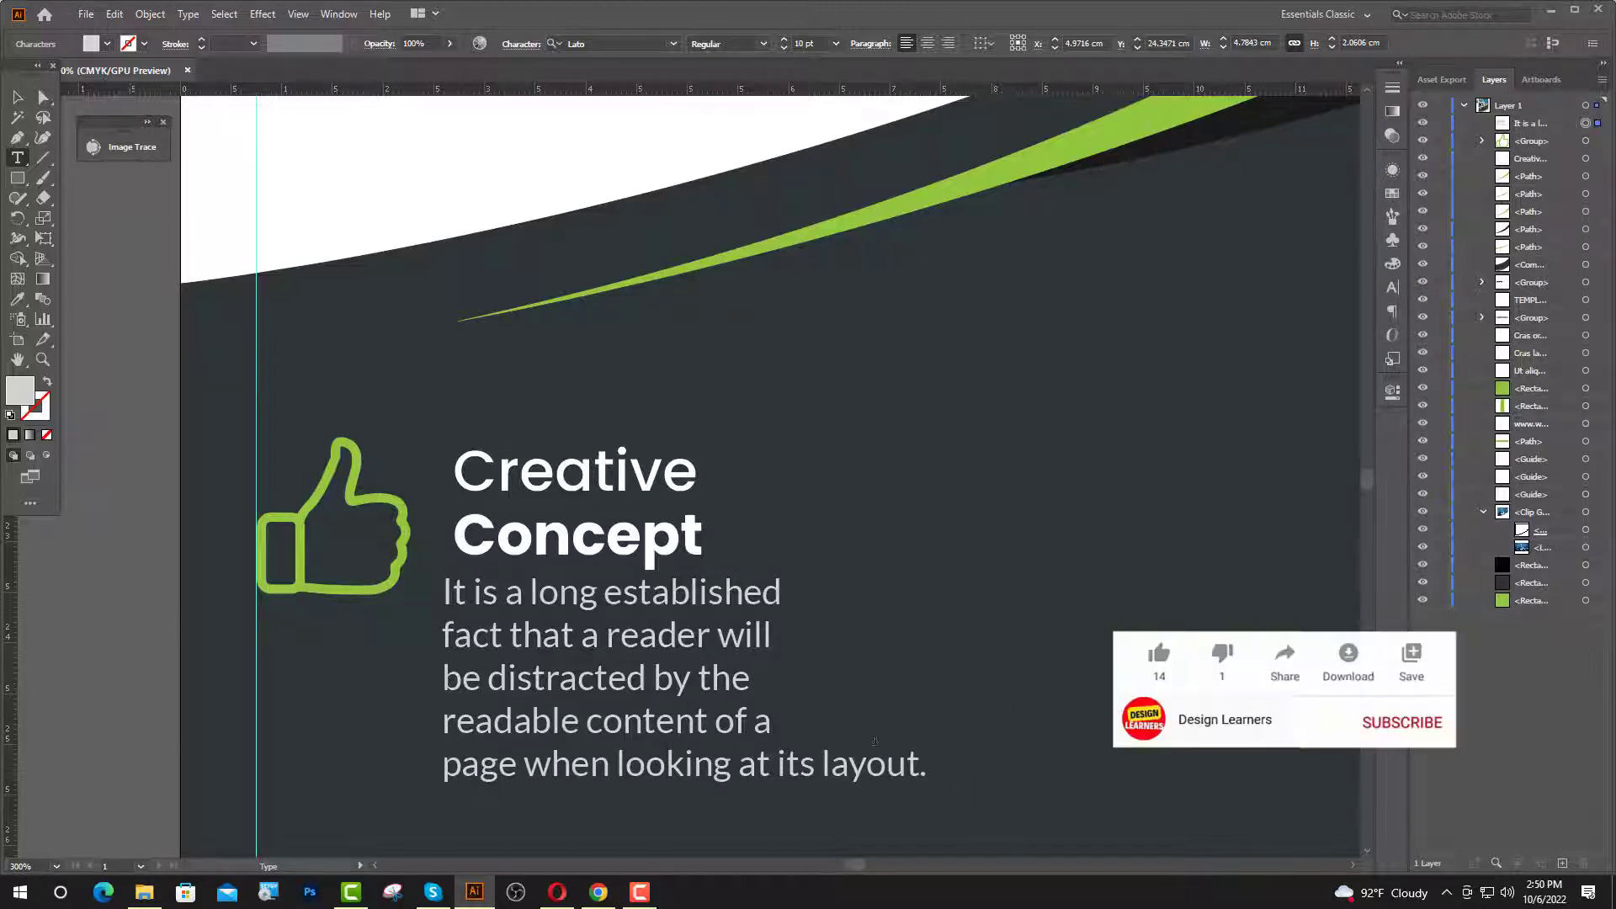
key(Return)
key(ctrl+minus)
key(Escape)
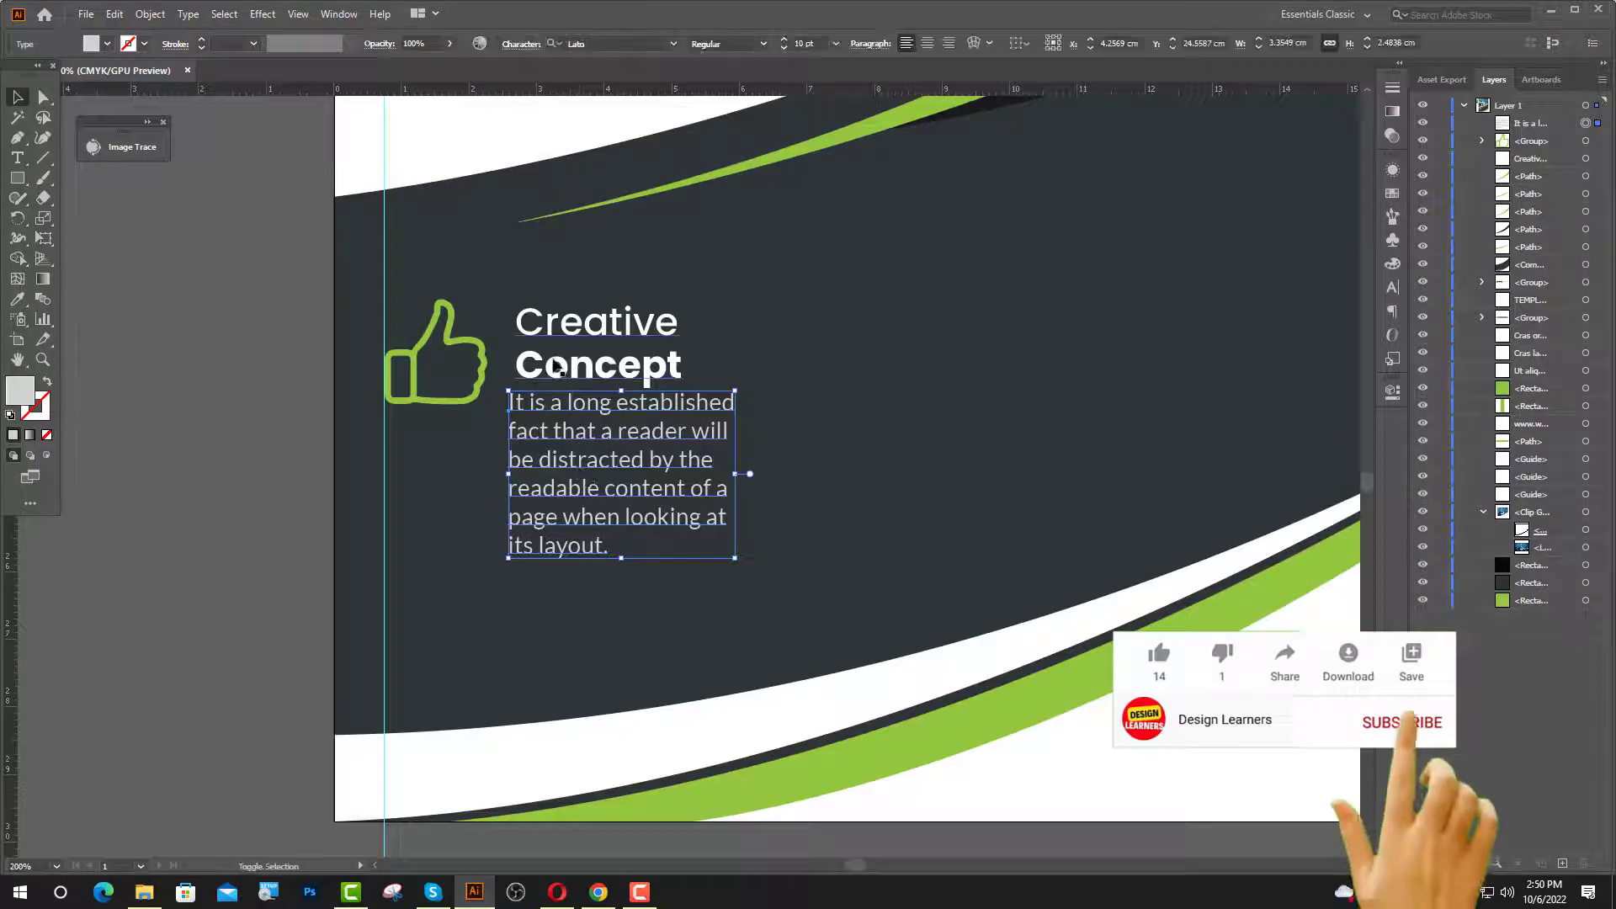
- Align the paragraph's left edge with the left edge of the "Creative Concept" heading
click(556, 367)
click(1014, 42)
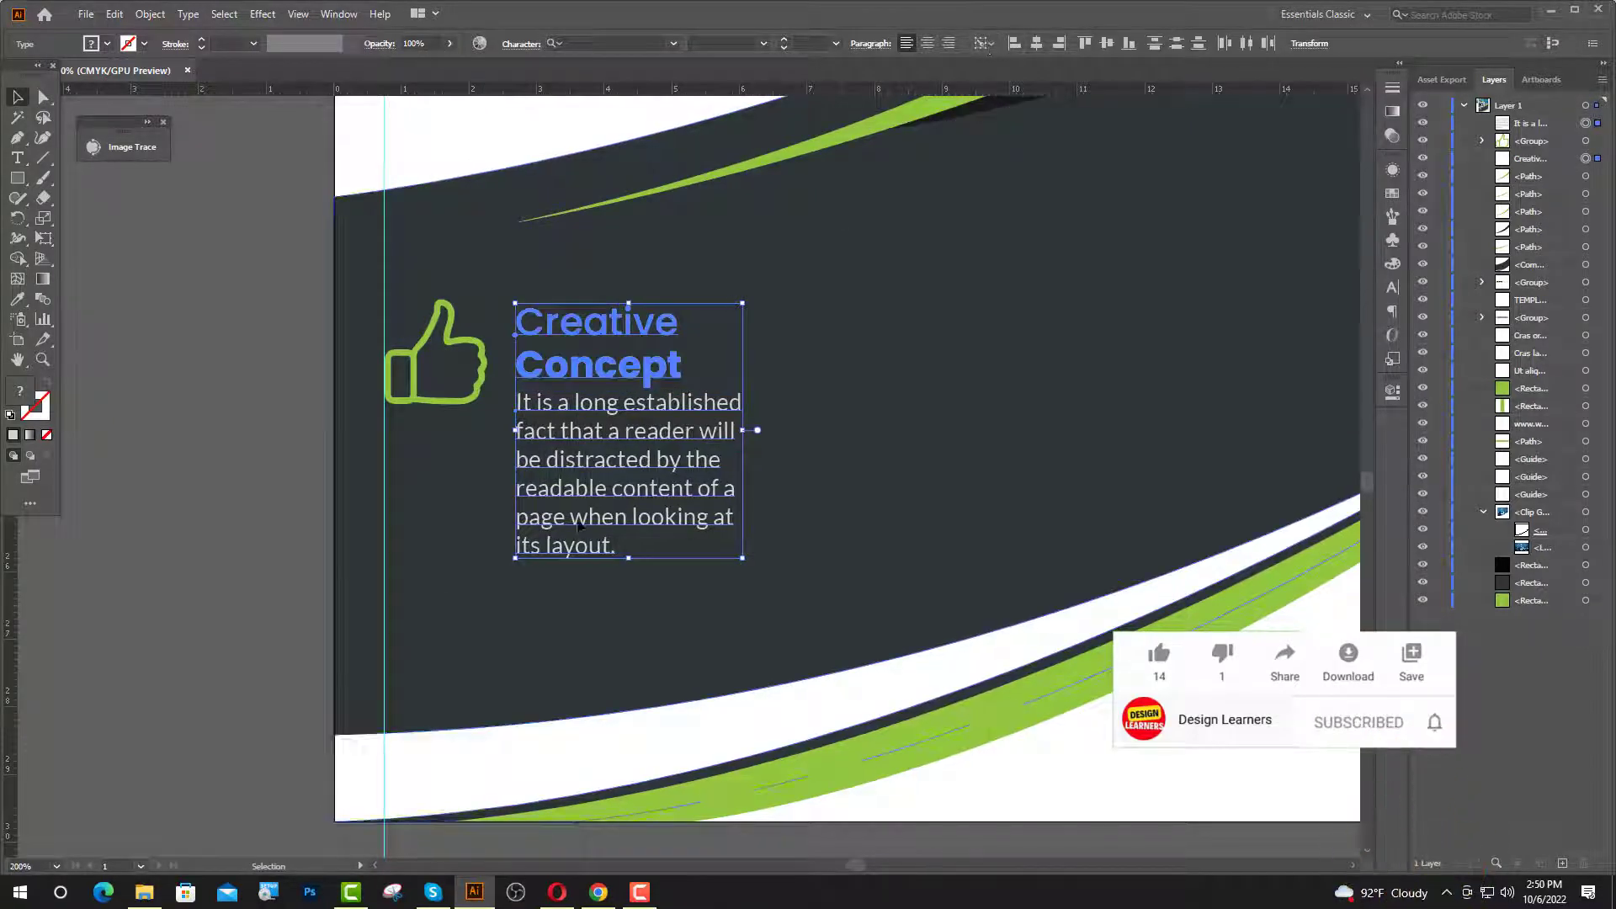
key(ctrl+shift+a)
- Nudge the paragraph vertically to adjust its gap to the heading, ending slightly closer to it
click(577, 408)
scroll(578, 371, up, 1)
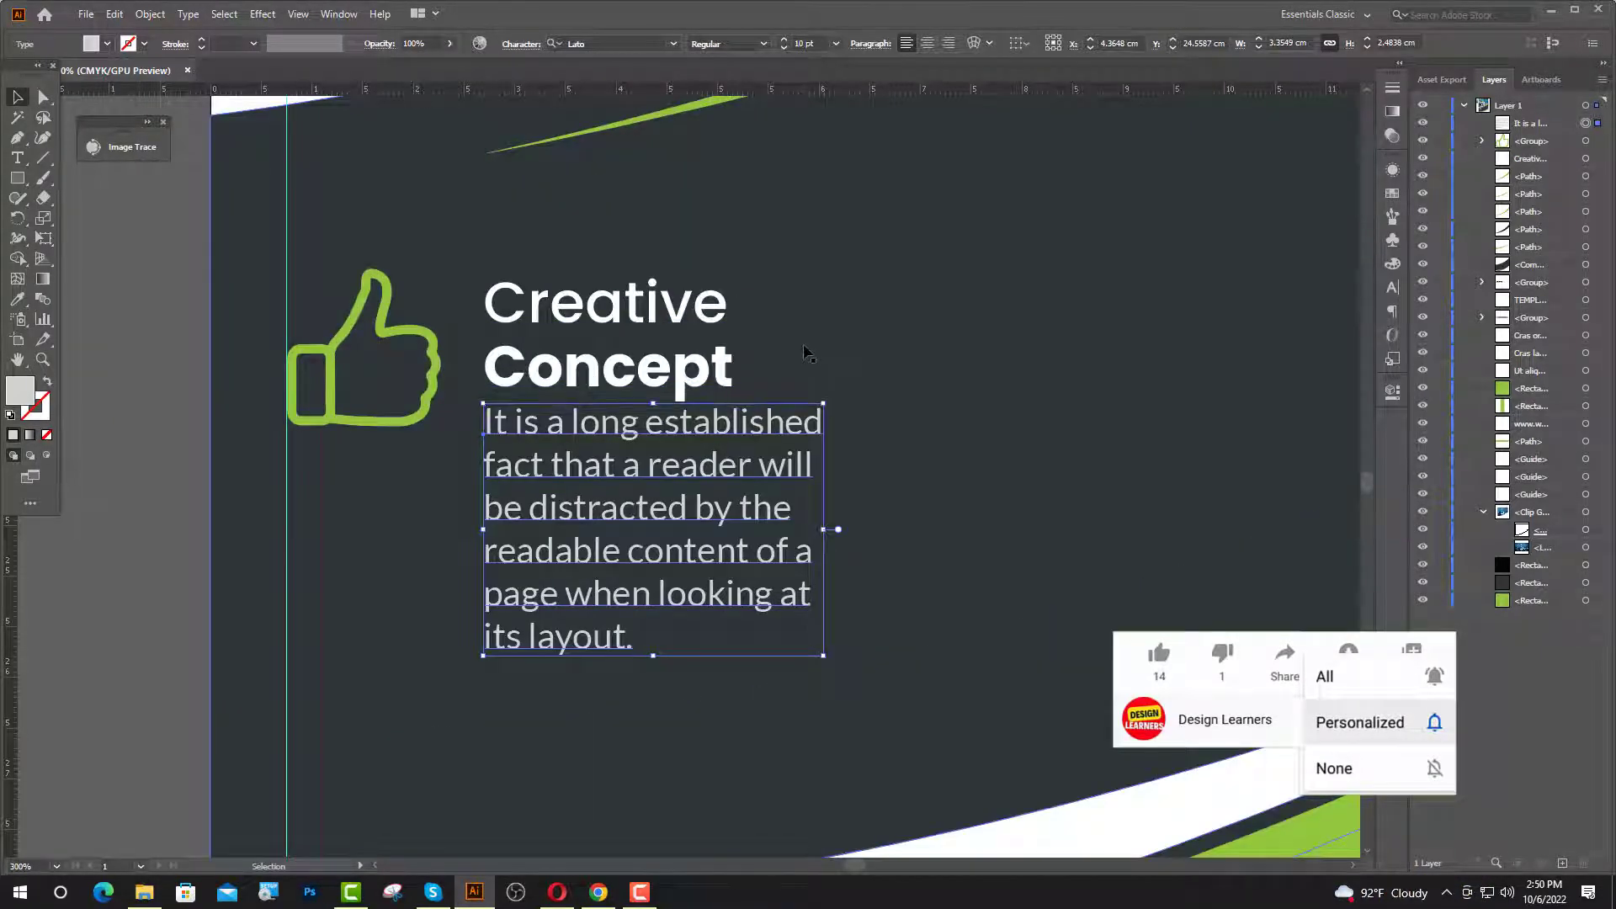
key(Down)
key(Down)
key(Down)
key(Down)
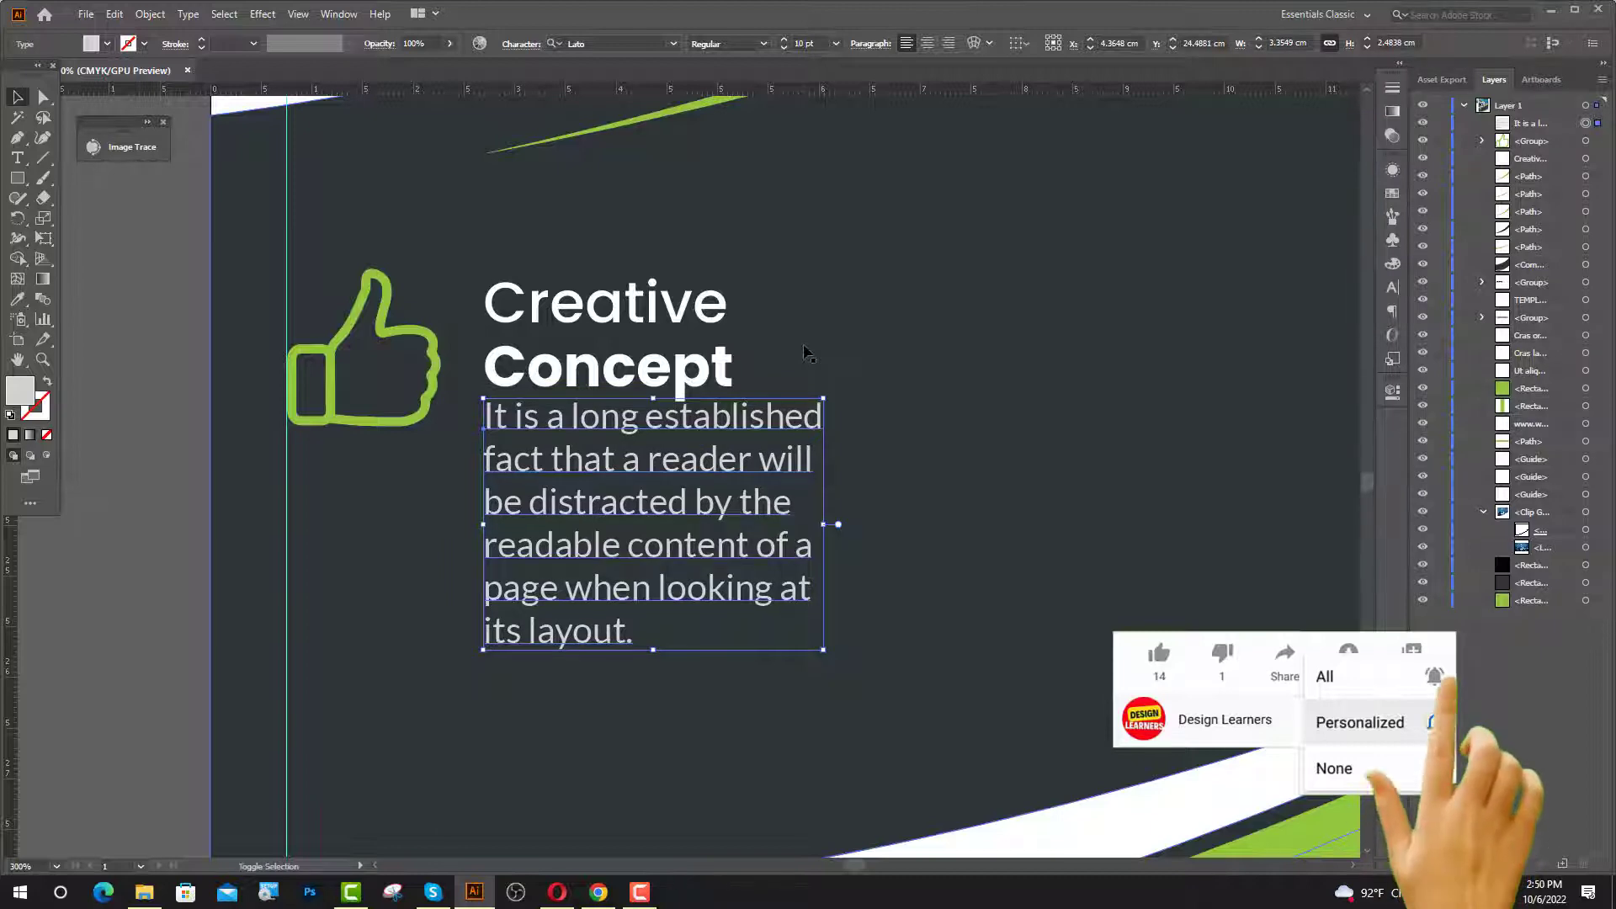
- Nudge the paragraph down to widen the gap below the "Creative Concept" heading
key(Down)
key(Down)
key(Down)
key(Down)
key(Down)
- Append "ADD SOME TEXT HERE" to the end of the paragraph, with a line break after "SOME"
click(17, 157)
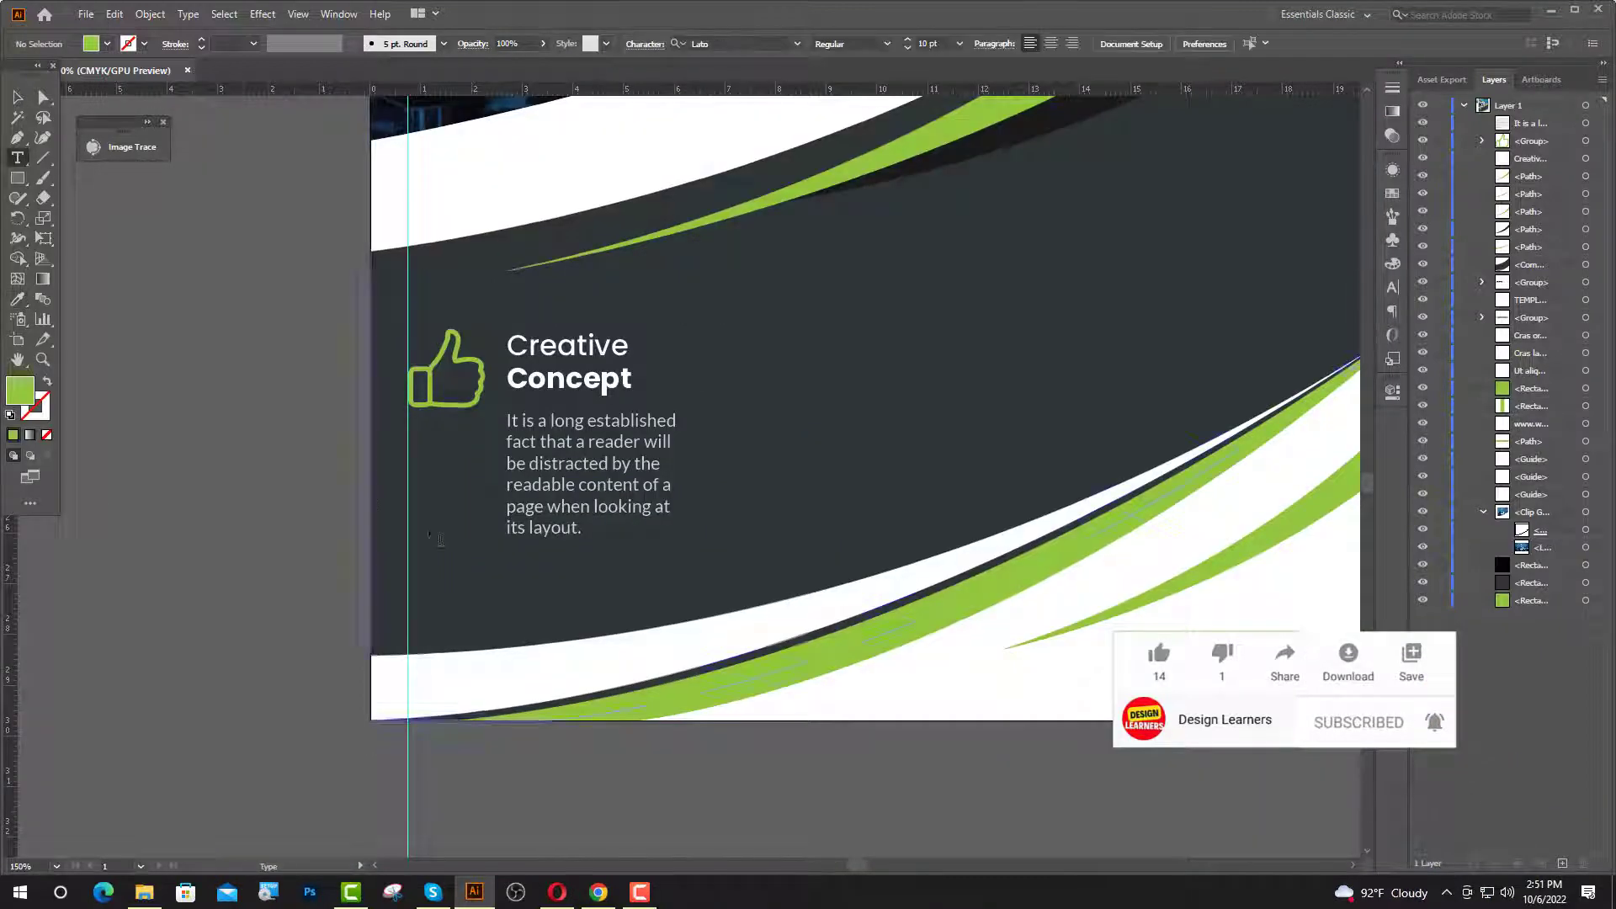
click(624, 536)
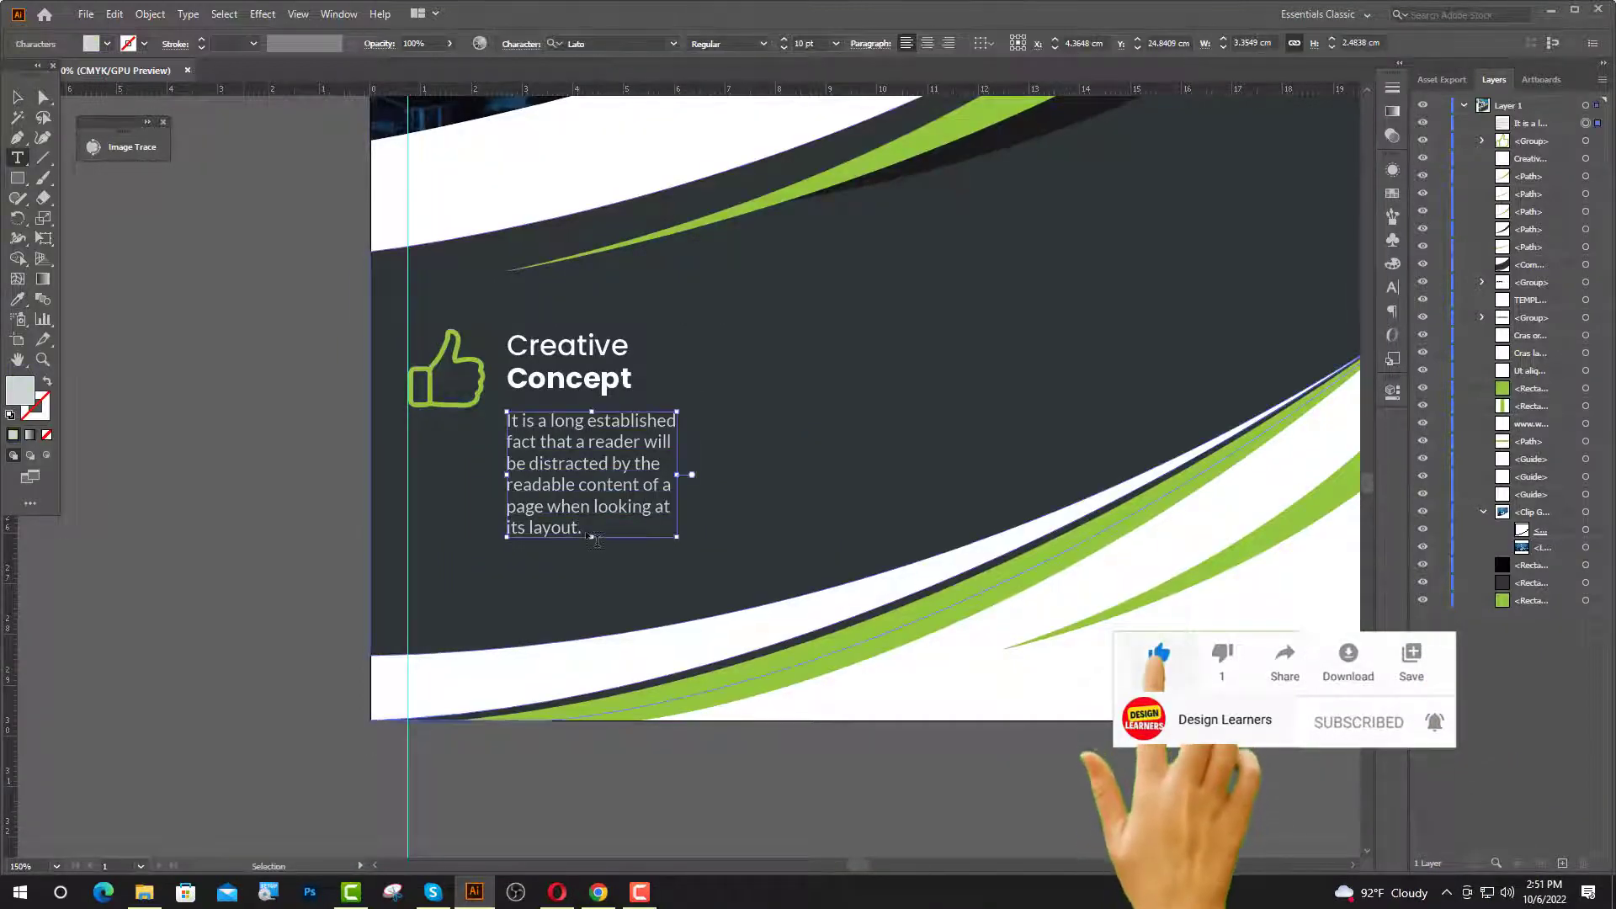
scroll(590, 535, up, 3)
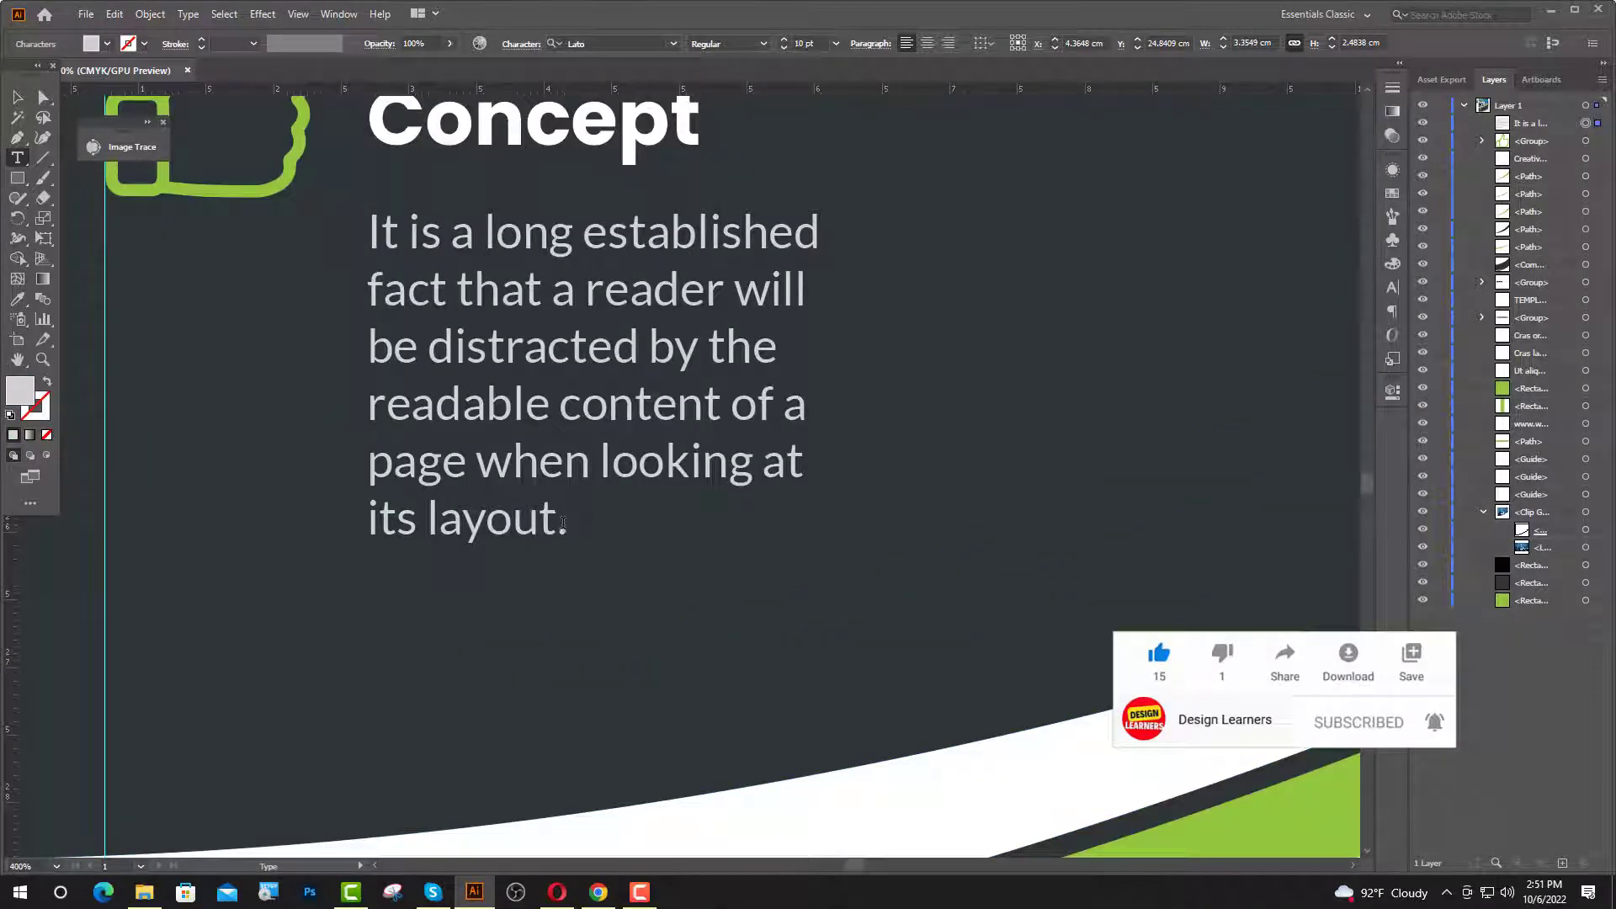
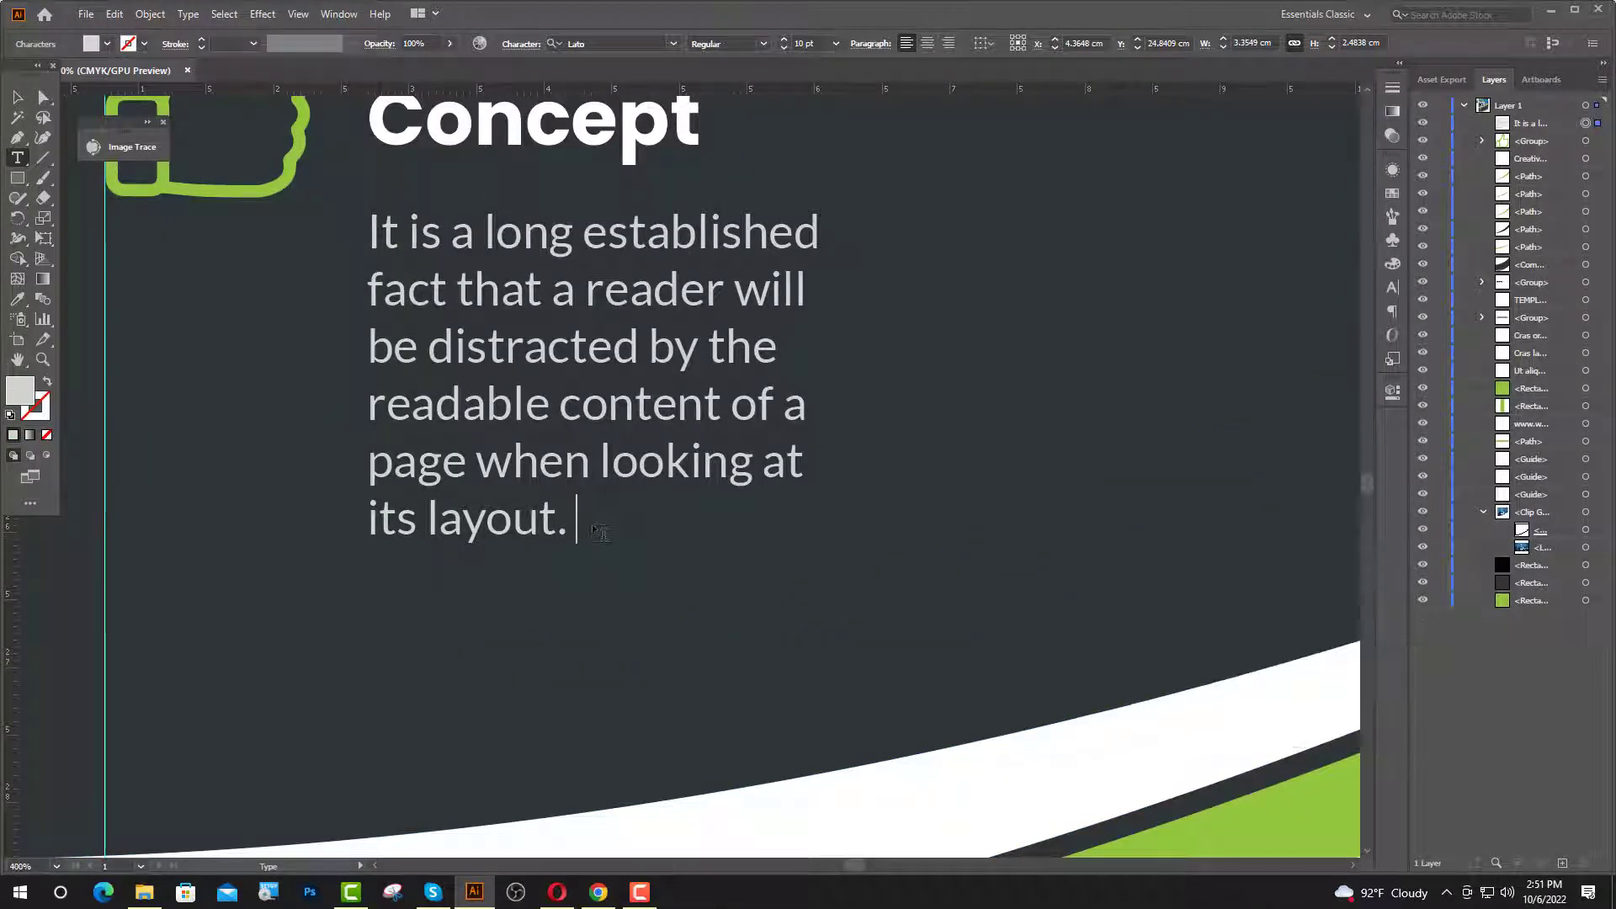
text(ADD)
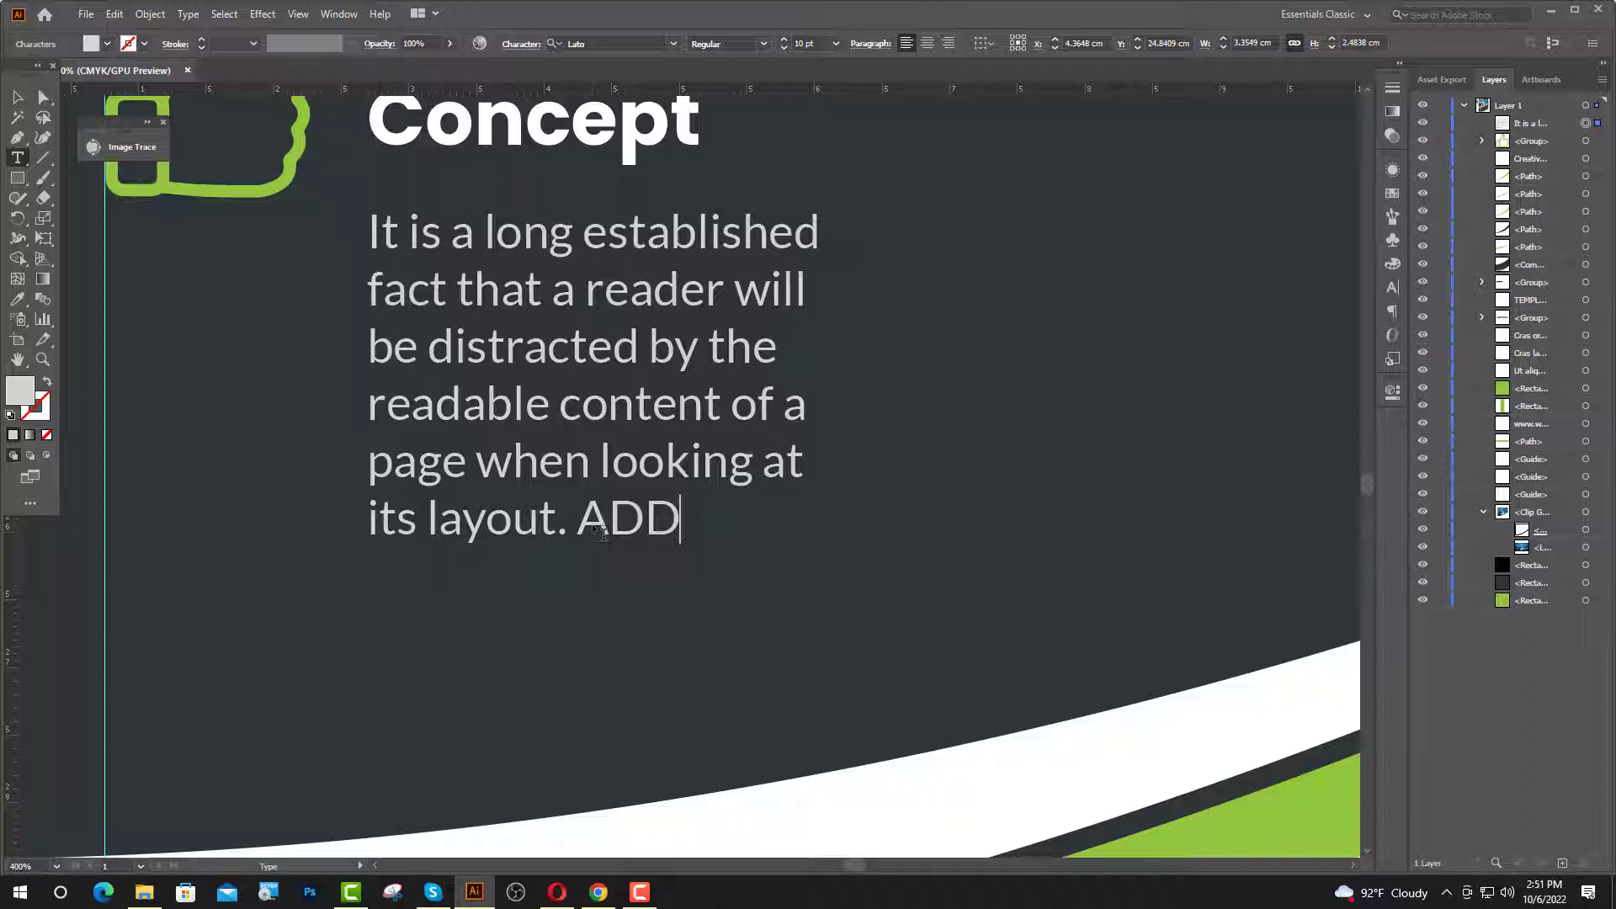
text( SOME)
key(Return)
text(T)
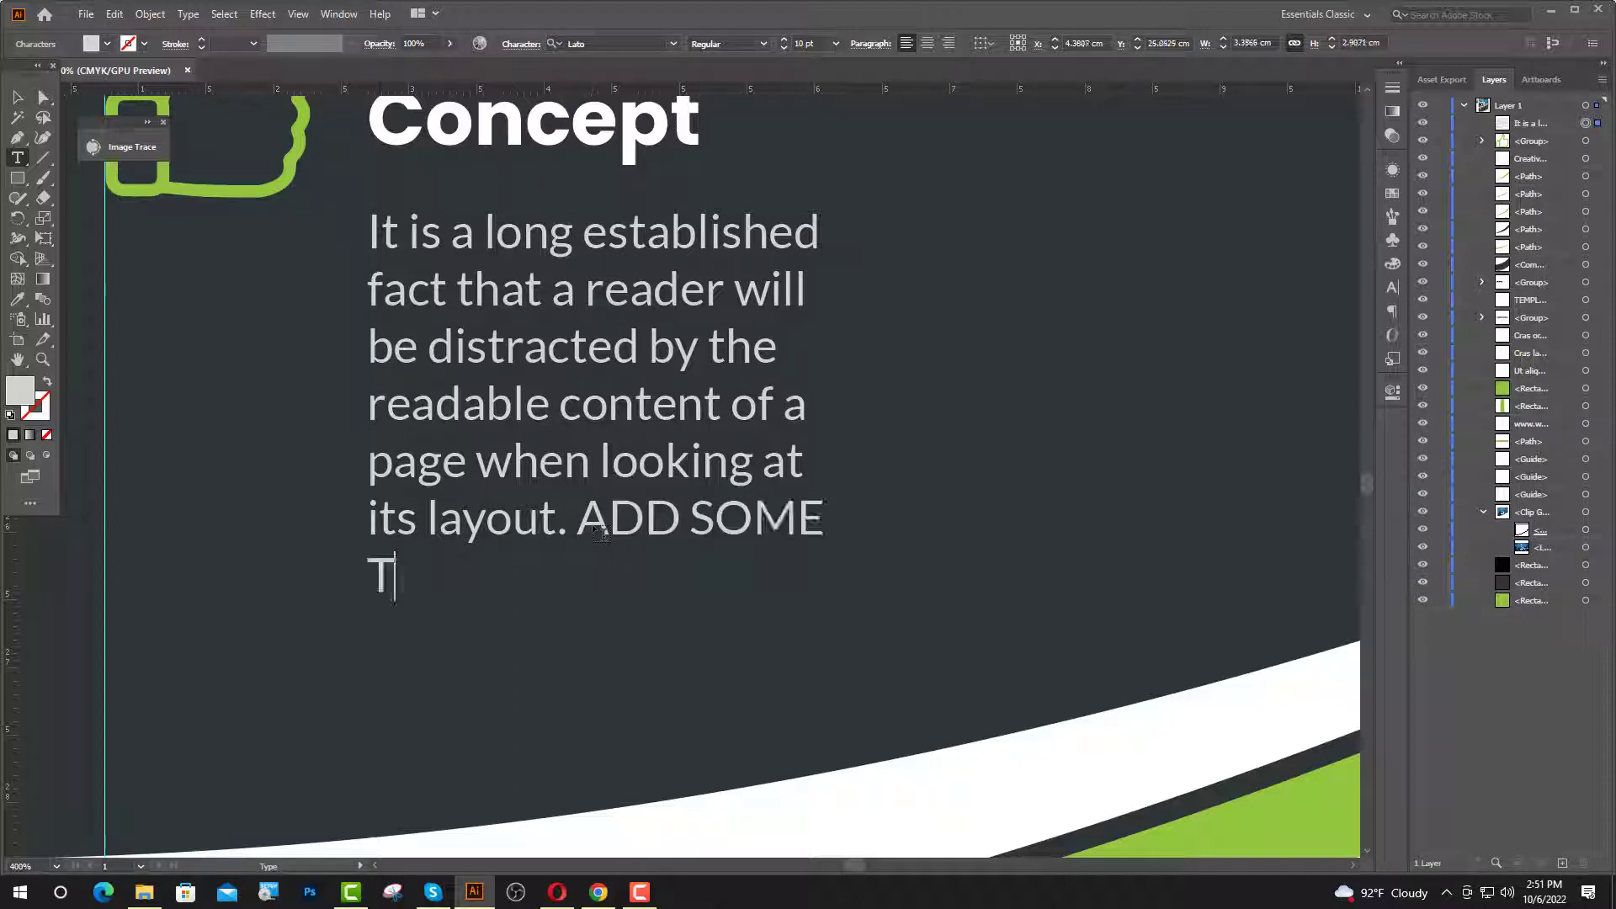
text(EXT HERE)
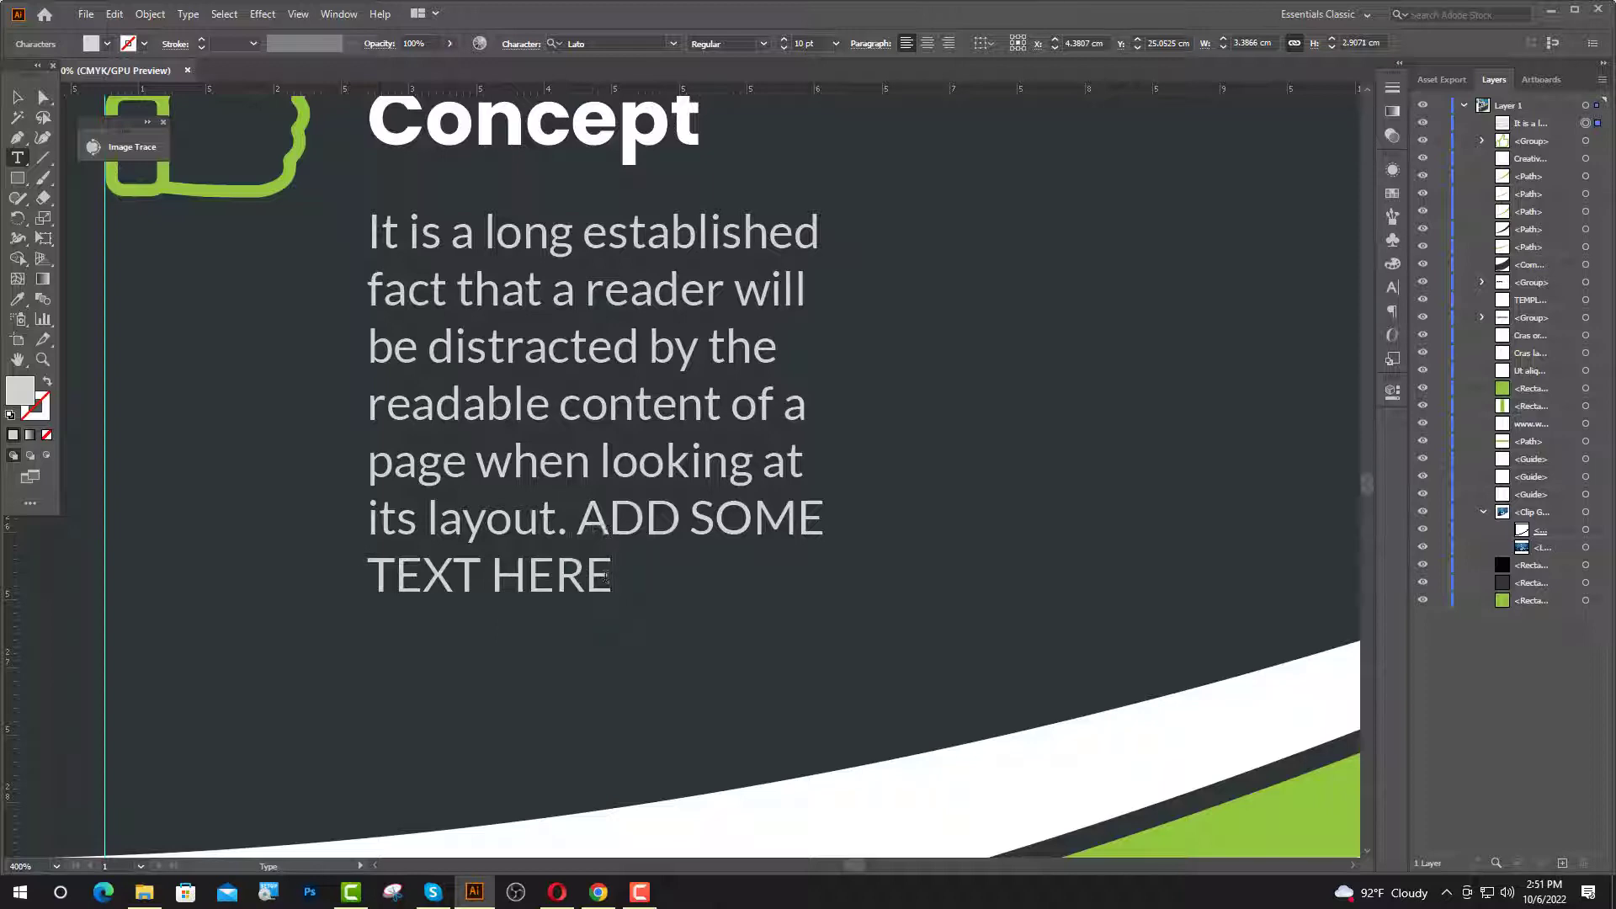
- Recolor "ADD SOME TEXT HERE" with the green sampled from the lower swoosh, and deselect it
drag(609, 579, 578, 519)
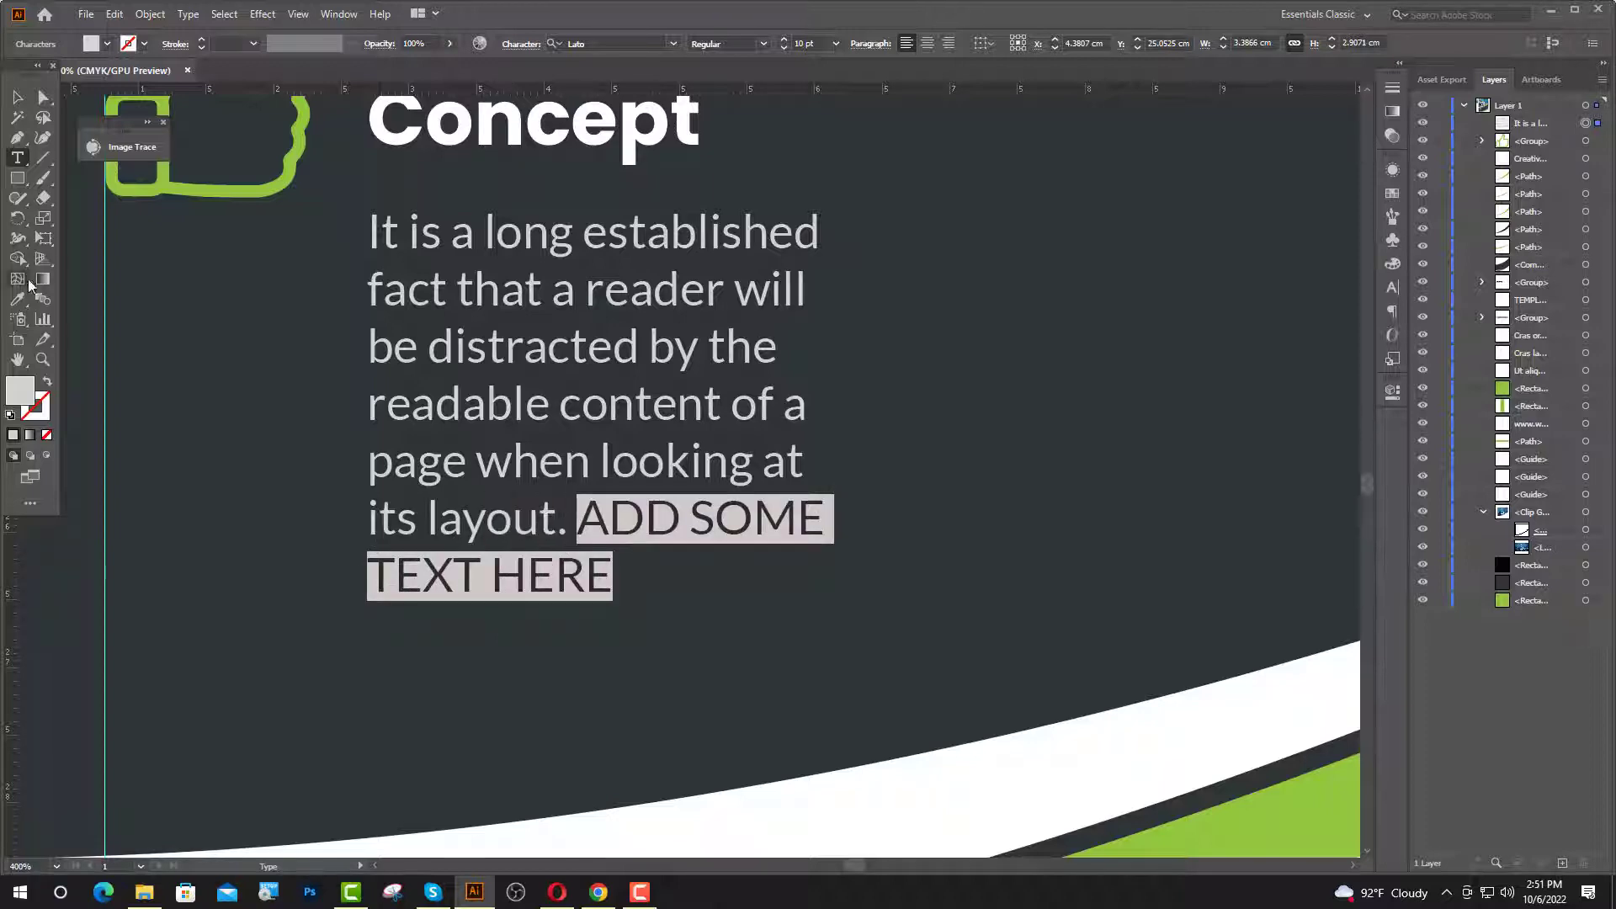
click(22, 301)
click(1284, 821)
key(ctrl+1)
key(ctrl+shift+a)
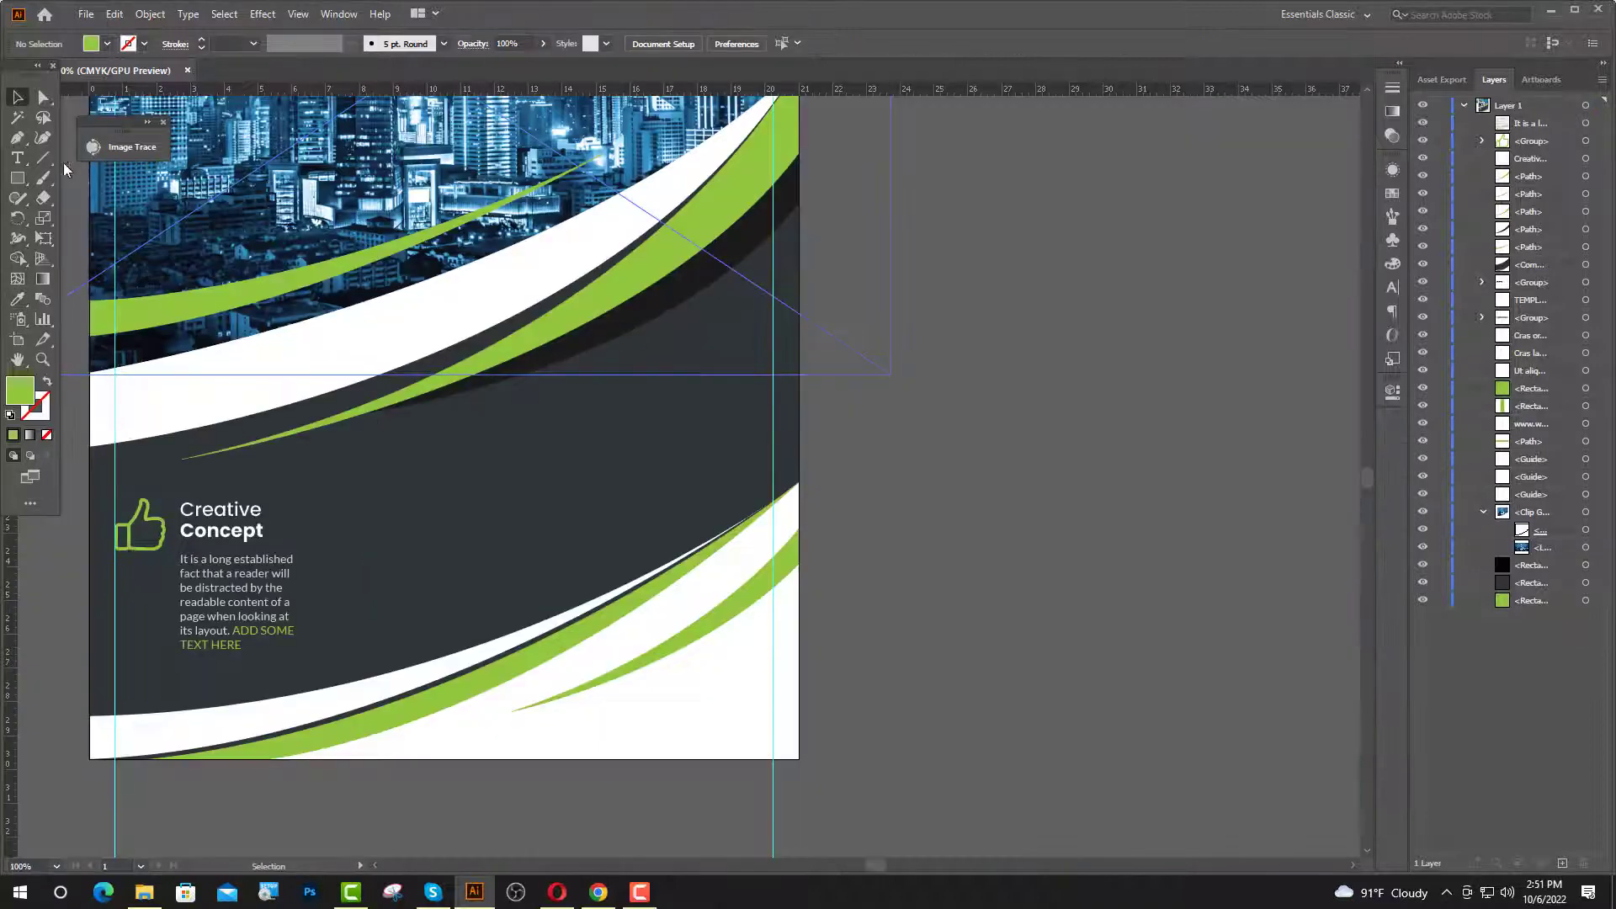
- Draw a vertical divider line about 5.2 cm long beside the Creative Concept block with the Pen tool
key(p)
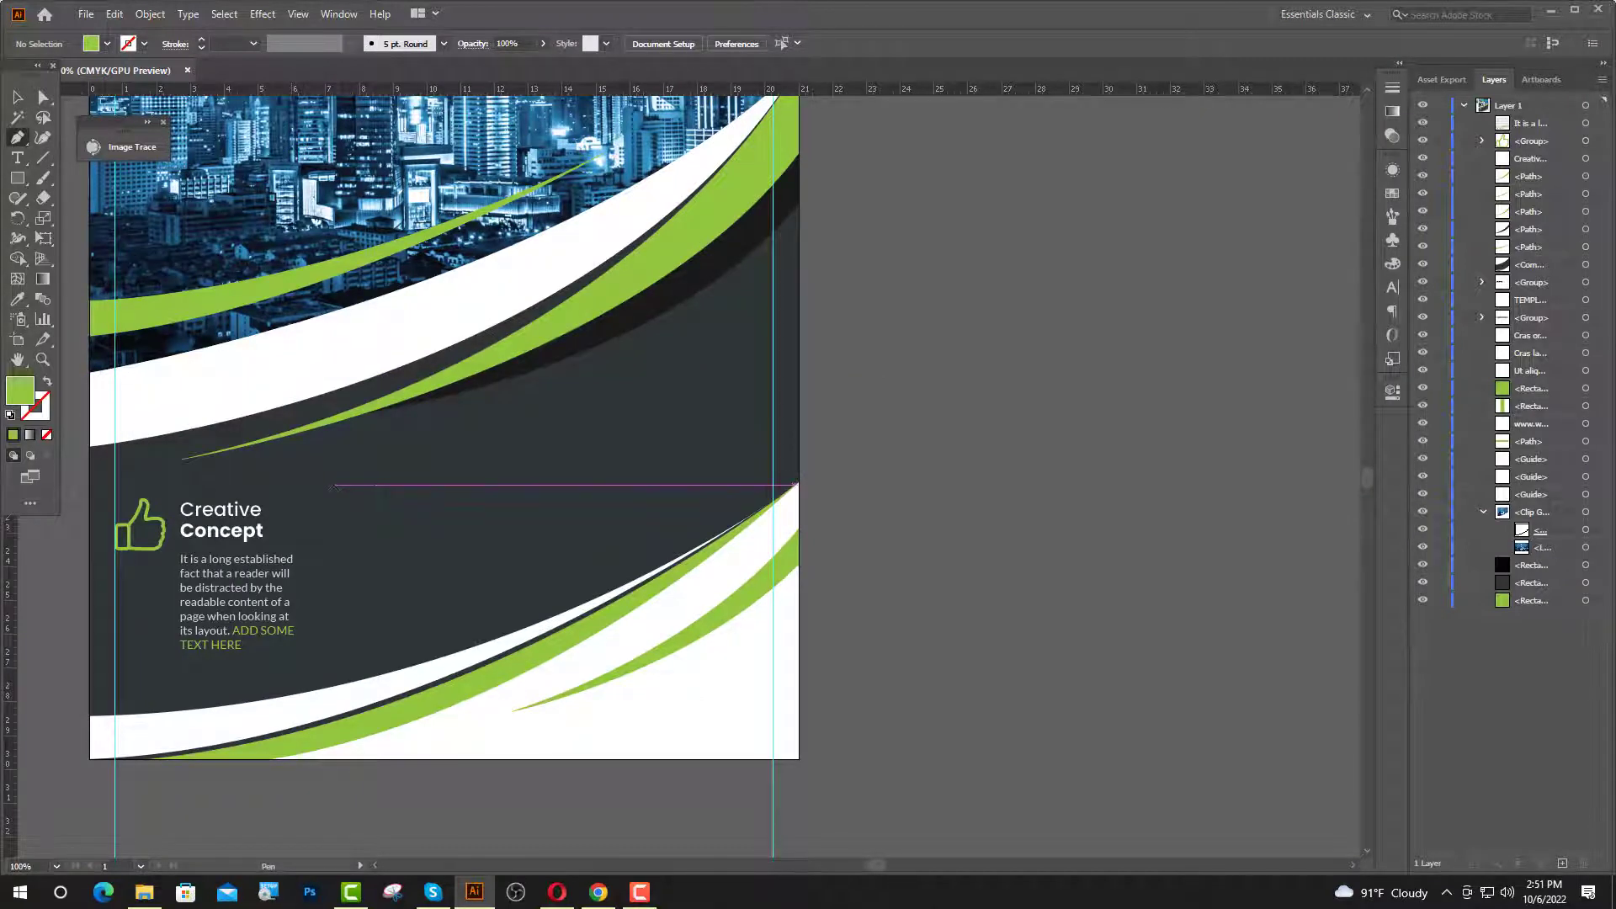
click(330, 485)
shift+click(320, 664)
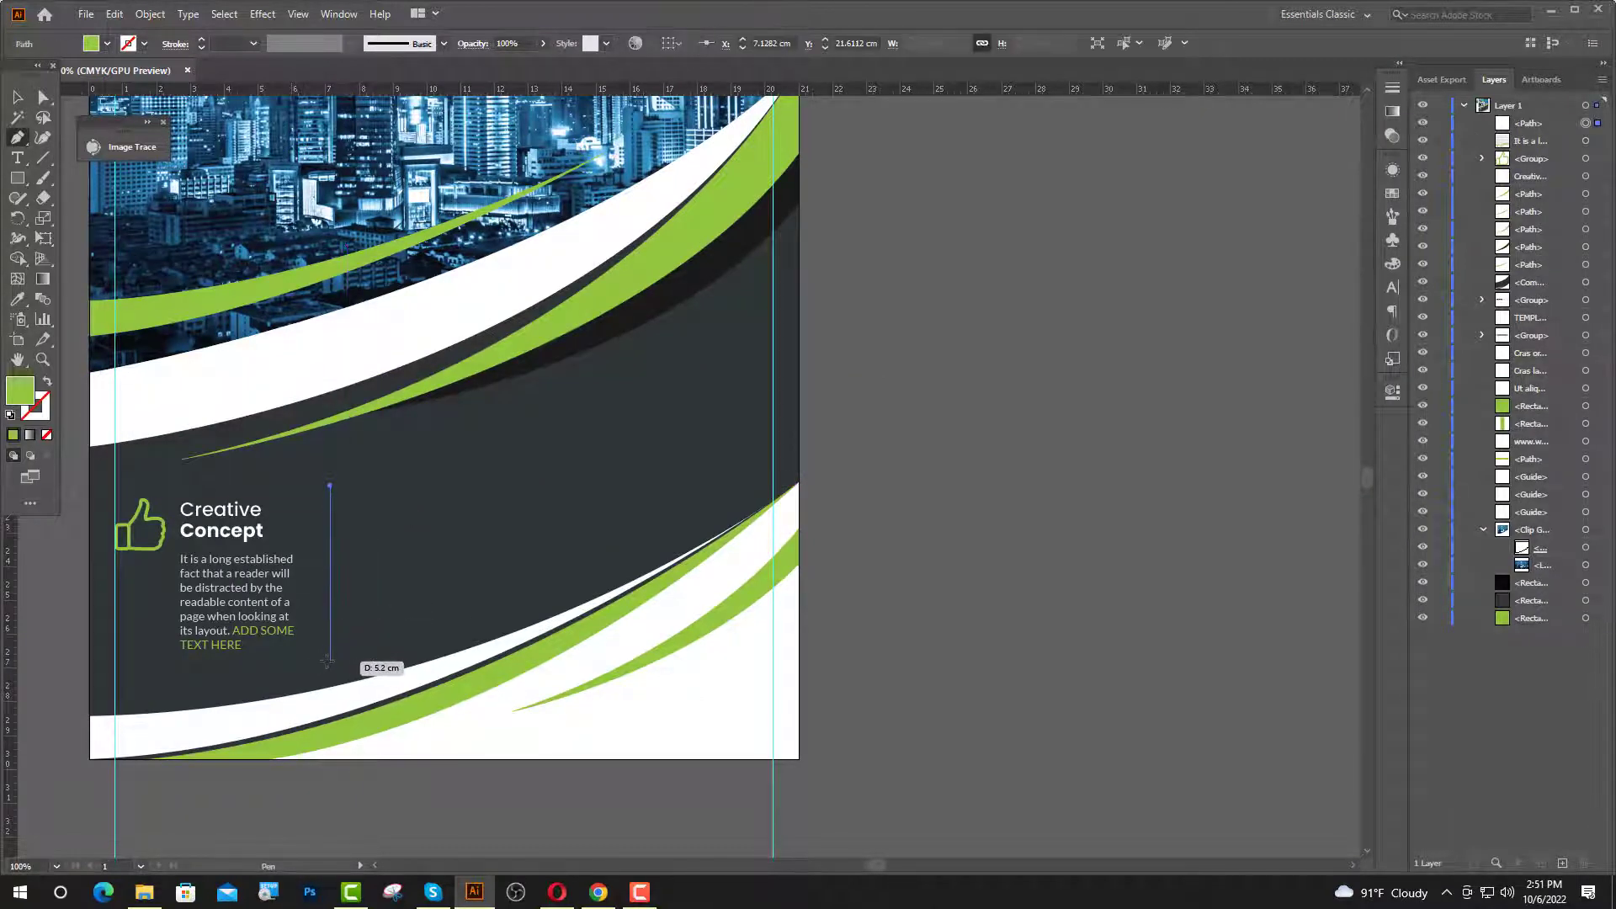
click(17, 96)
- Give the divider line a white stroke and no fill, sampling the white from the upper swoosh
click(17, 298)
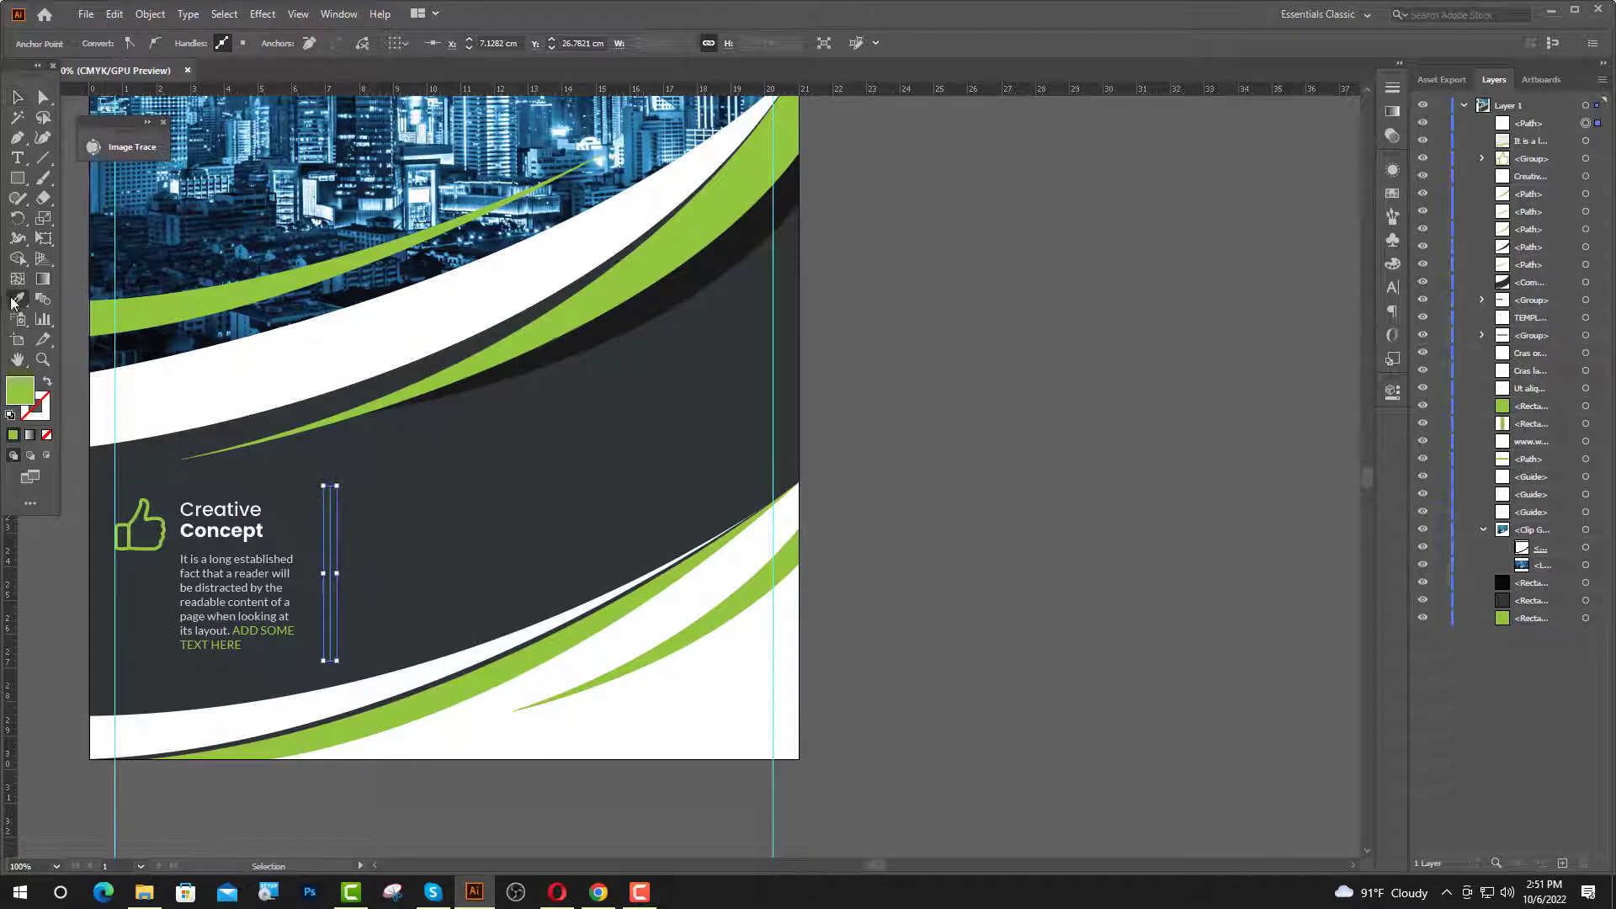
click(171, 406)
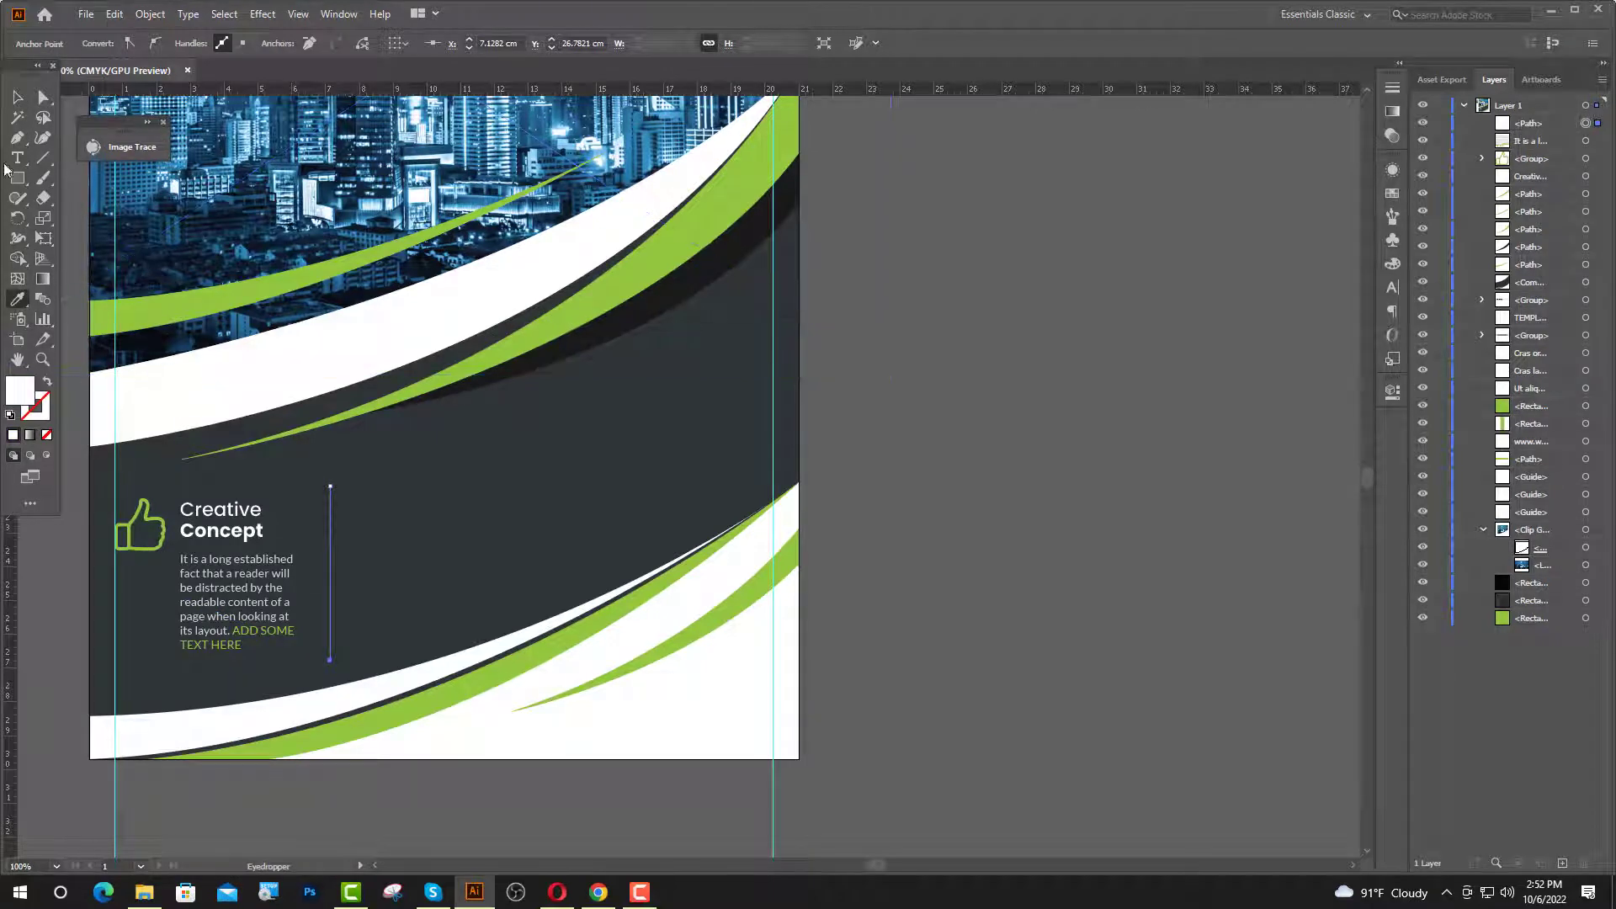
click(16, 97)
click(44, 383)
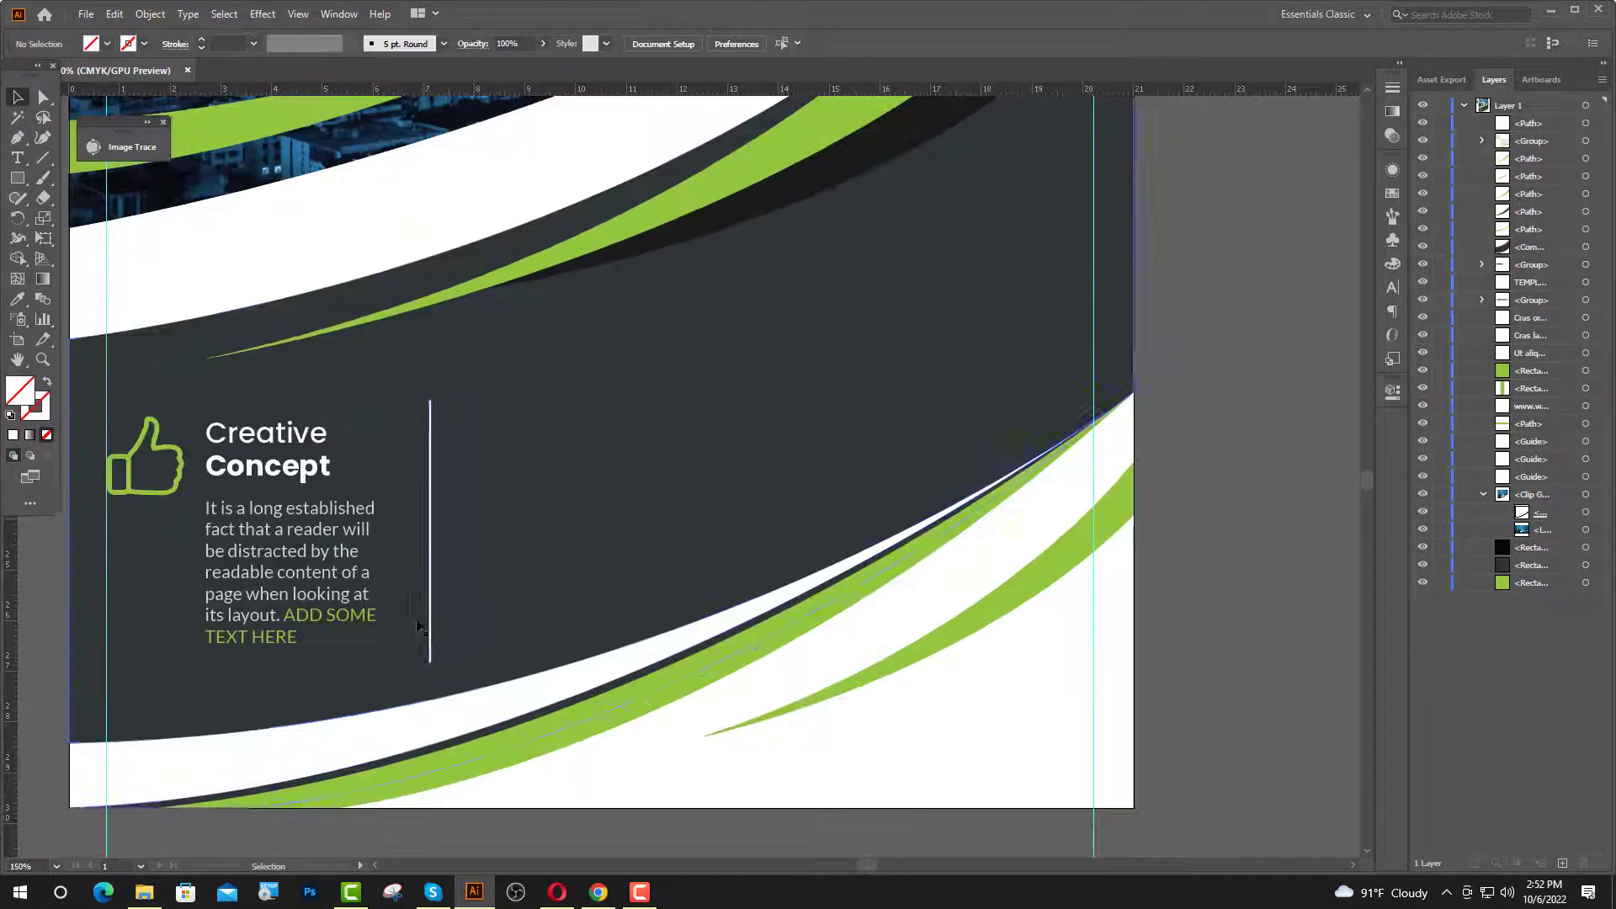
- Nudge the divider line horizontally so it sits slightly closer to the Creative Concept text while keeping a clear gap
click(430, 606)
key(Left)
key(Left)
key(Left)
key(Left)
key(Left)
key(Left)
key(Left)
key(Left)
key(Left)
key(Left)
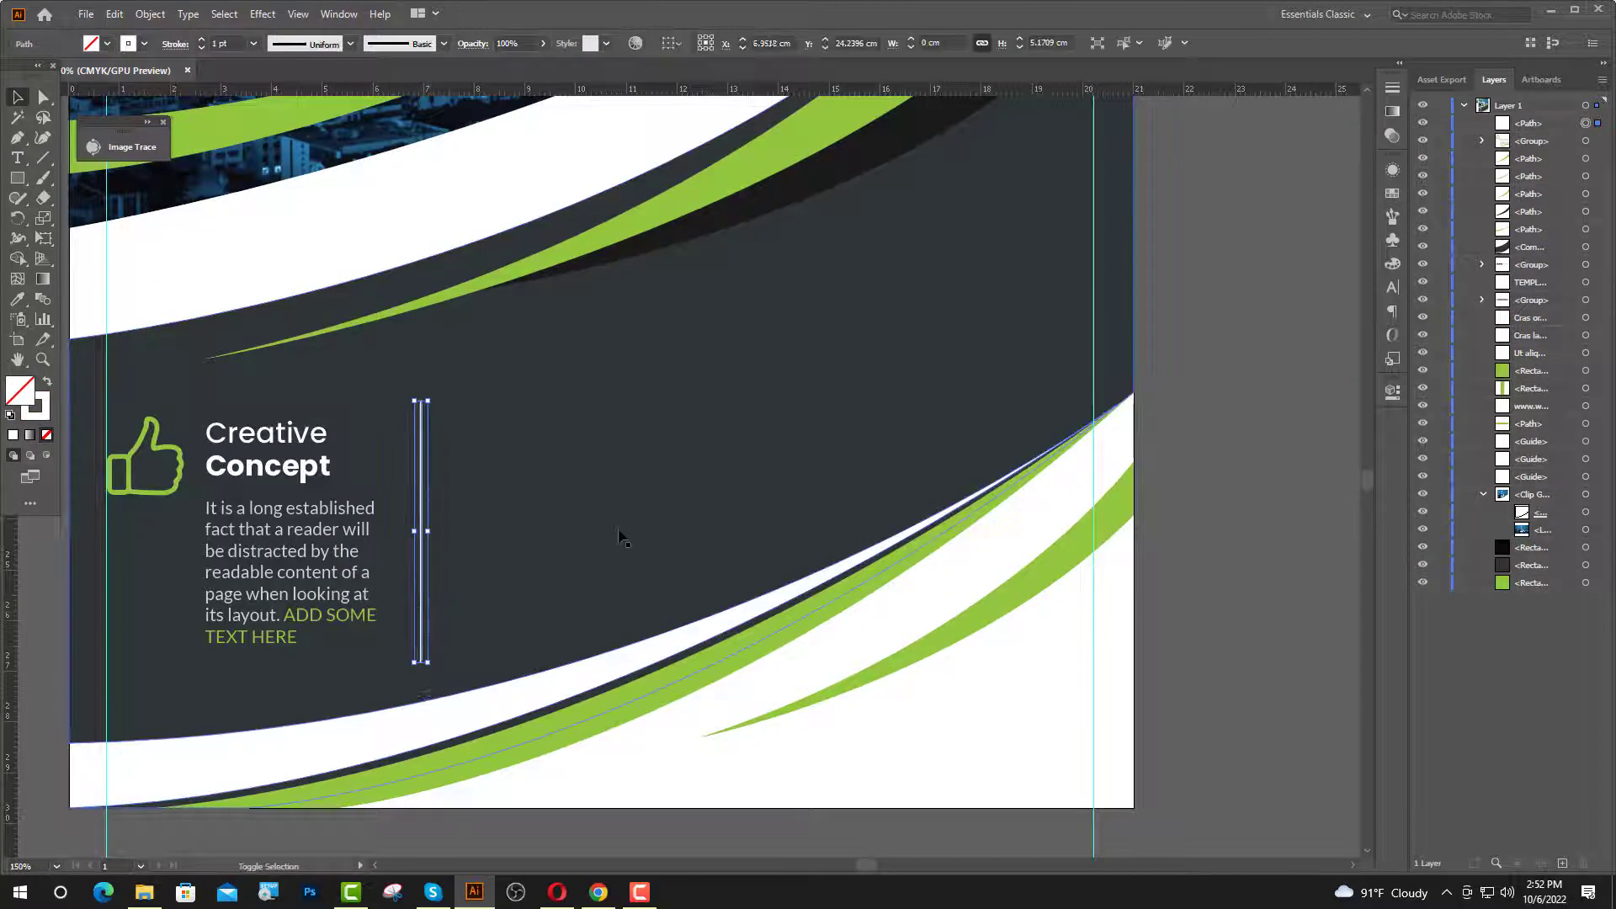
key(Left)
key(Left)
key(Left)
key(Left)
key(Left)
key(Left)
key(Left)
key(Left)
key(Left)
key(Left)
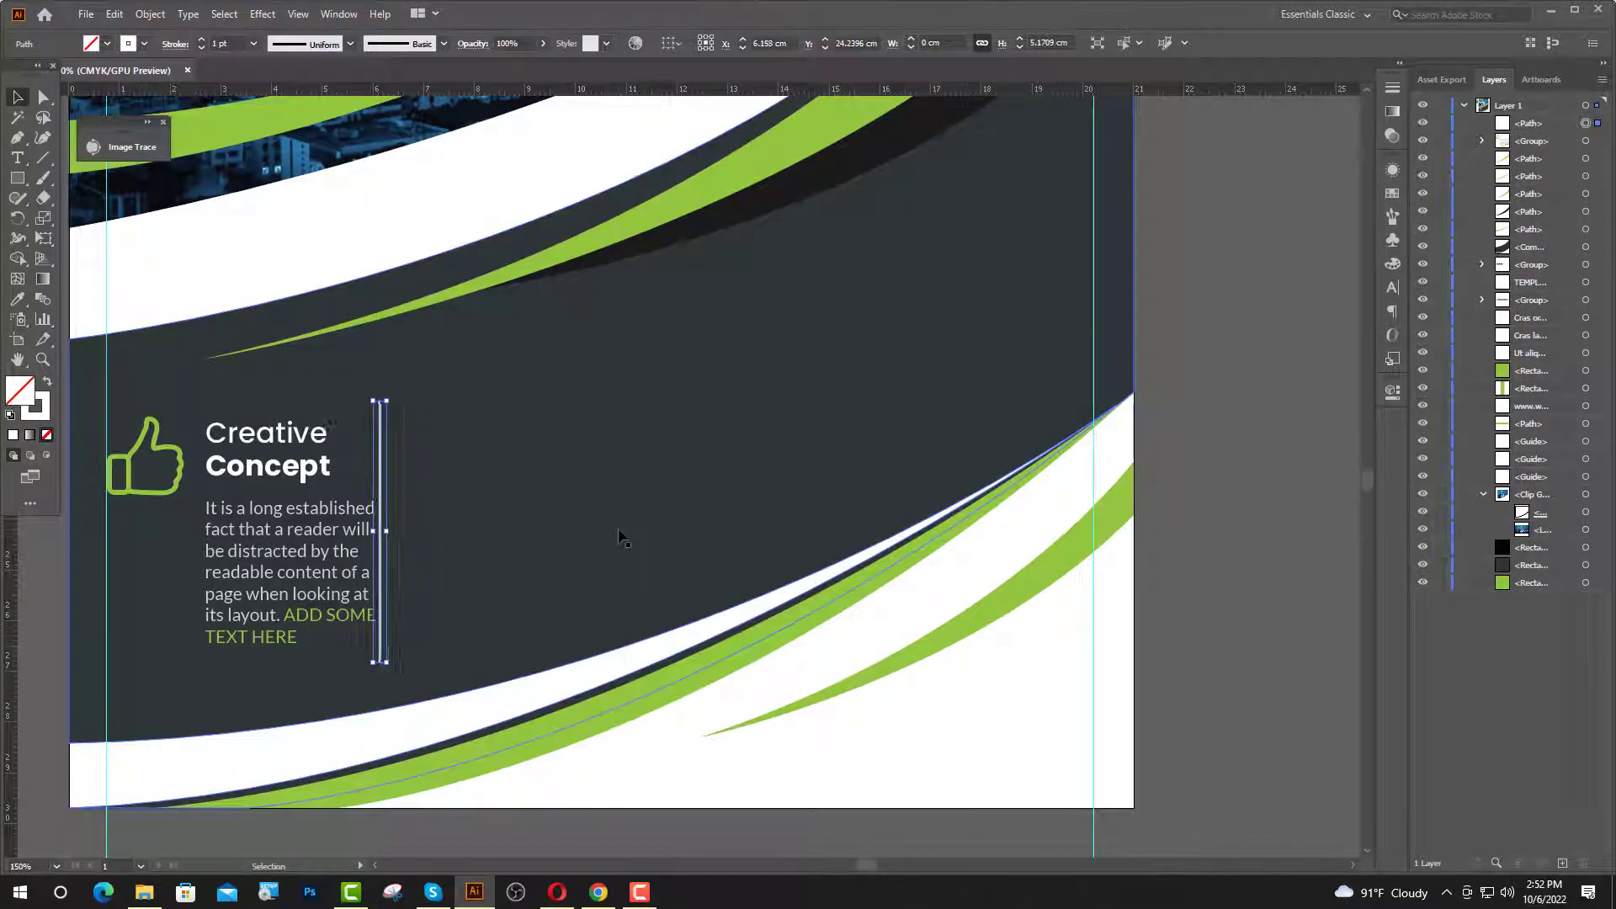
key(Right)
key(Right)
key(Right)
key(Right)
key(Right)
key(Right)
key(Right)
key(Right)
key(Right)
key(Right)
key(Right)
key(Right)
key(Right)
key(Right)
key(Right)
key(Right)
key(Right)
key(Right)
key(Right)
key(Right)
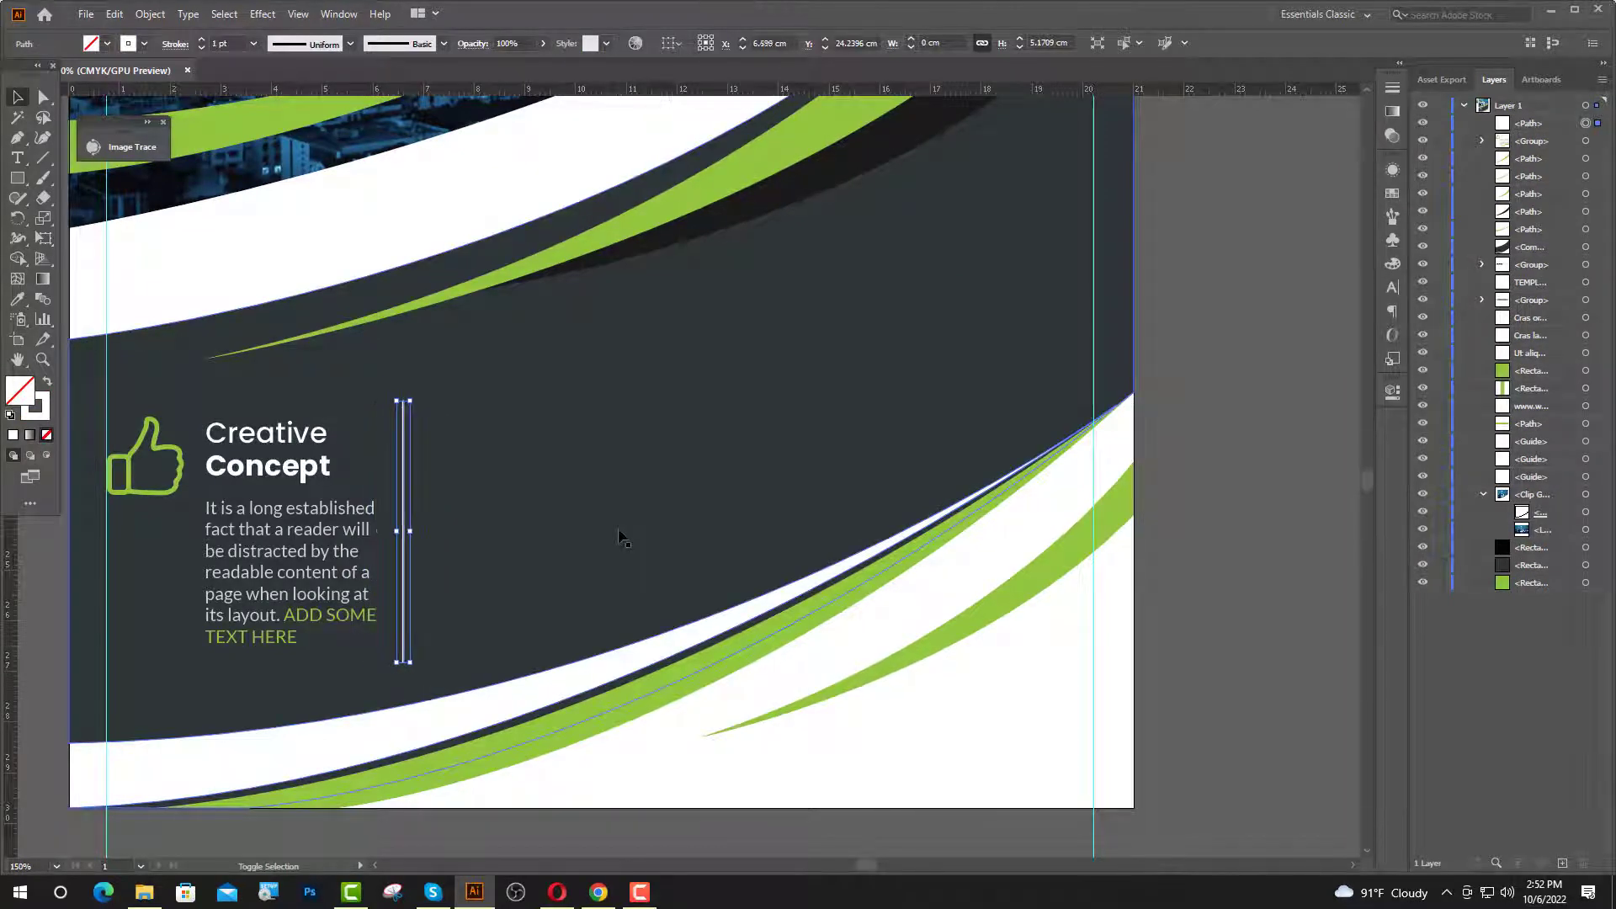
- Duplicate the Creative Concept block together with its divider, placing the copy directly to the right of the first divider
click(354, 577)
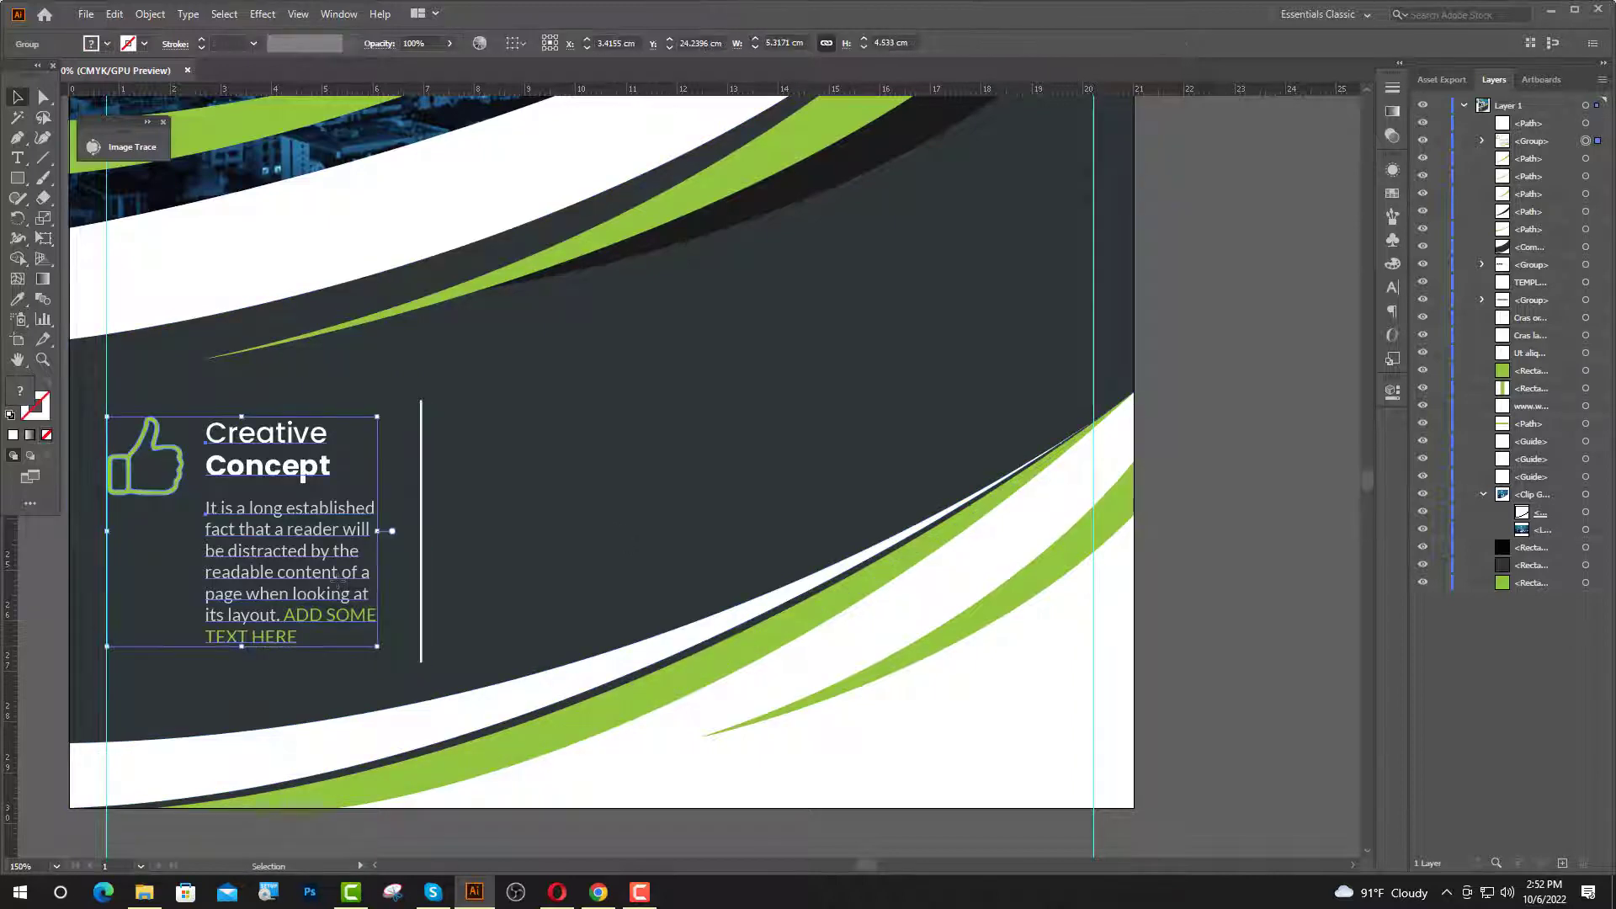
shift+click(422, 577)
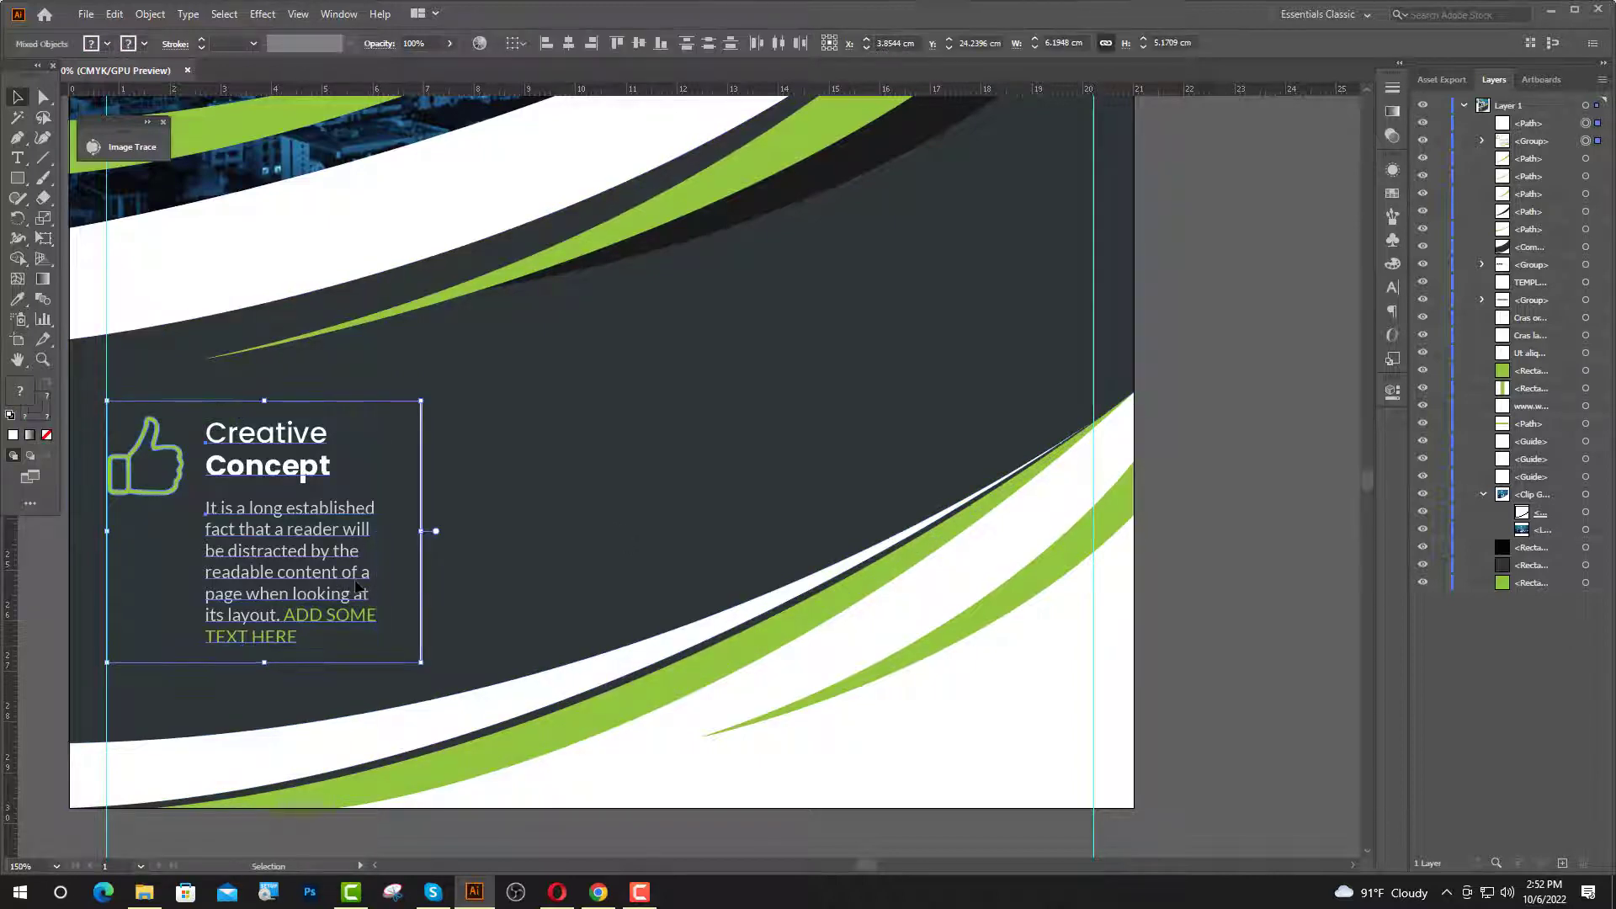
drag(351, 578, 669, 557)
- Raise the duplicated block and its divider to follow the upward curve of the dark band
key(Up)
key(Up)
key(Up)
key(Up)
key(Up)
key(Up)
key(Up)
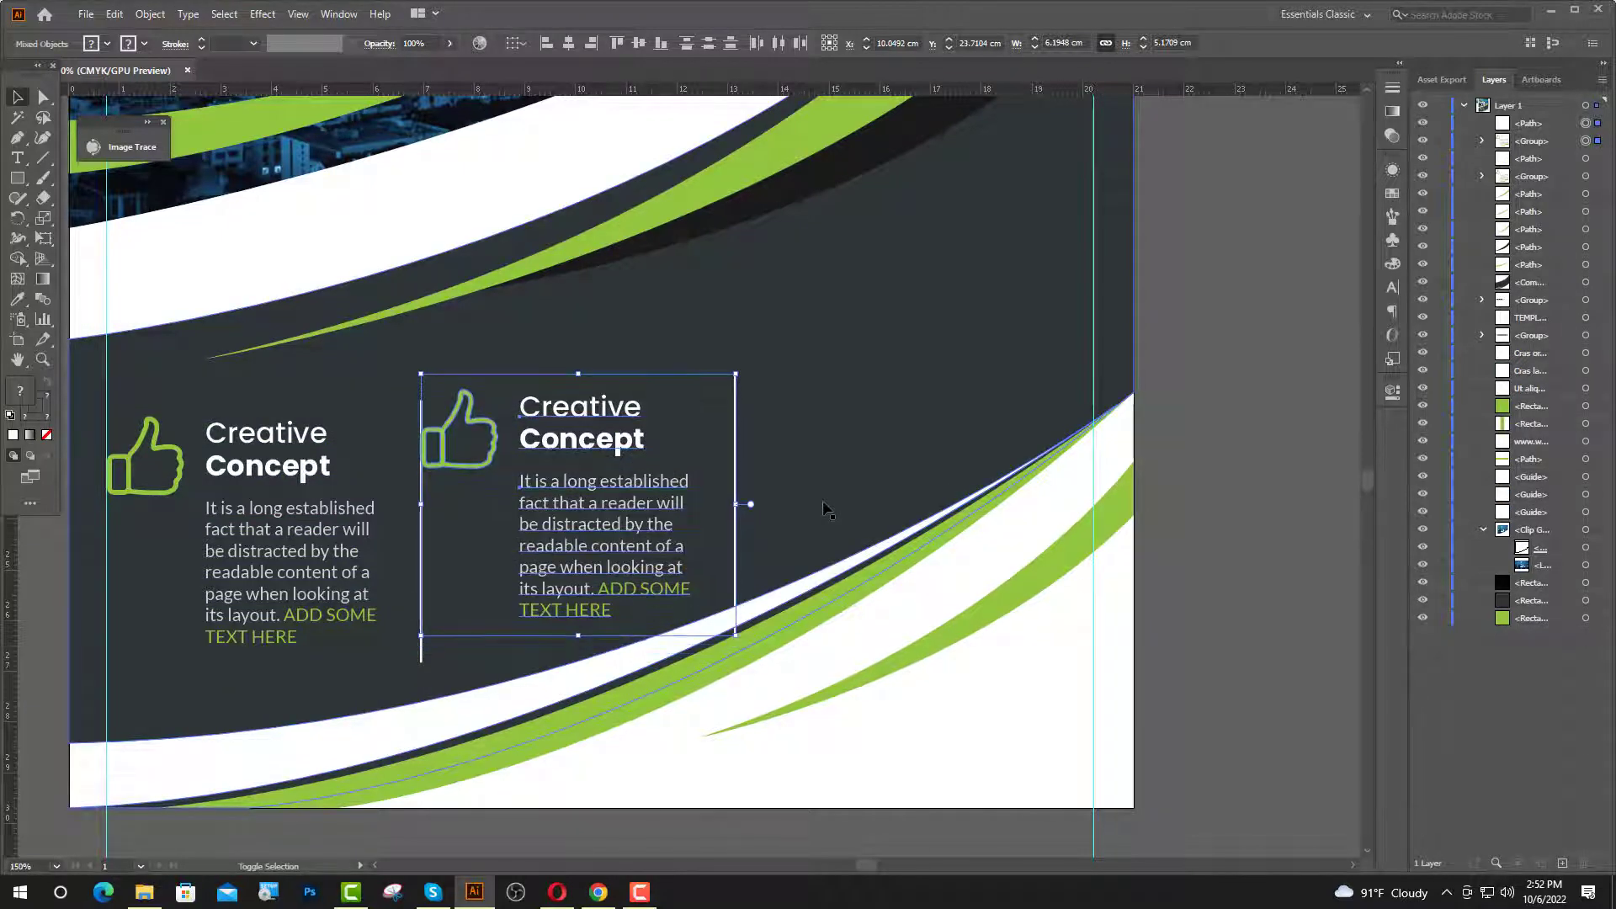
key(Right)
drag(881, 379, 681, 411)
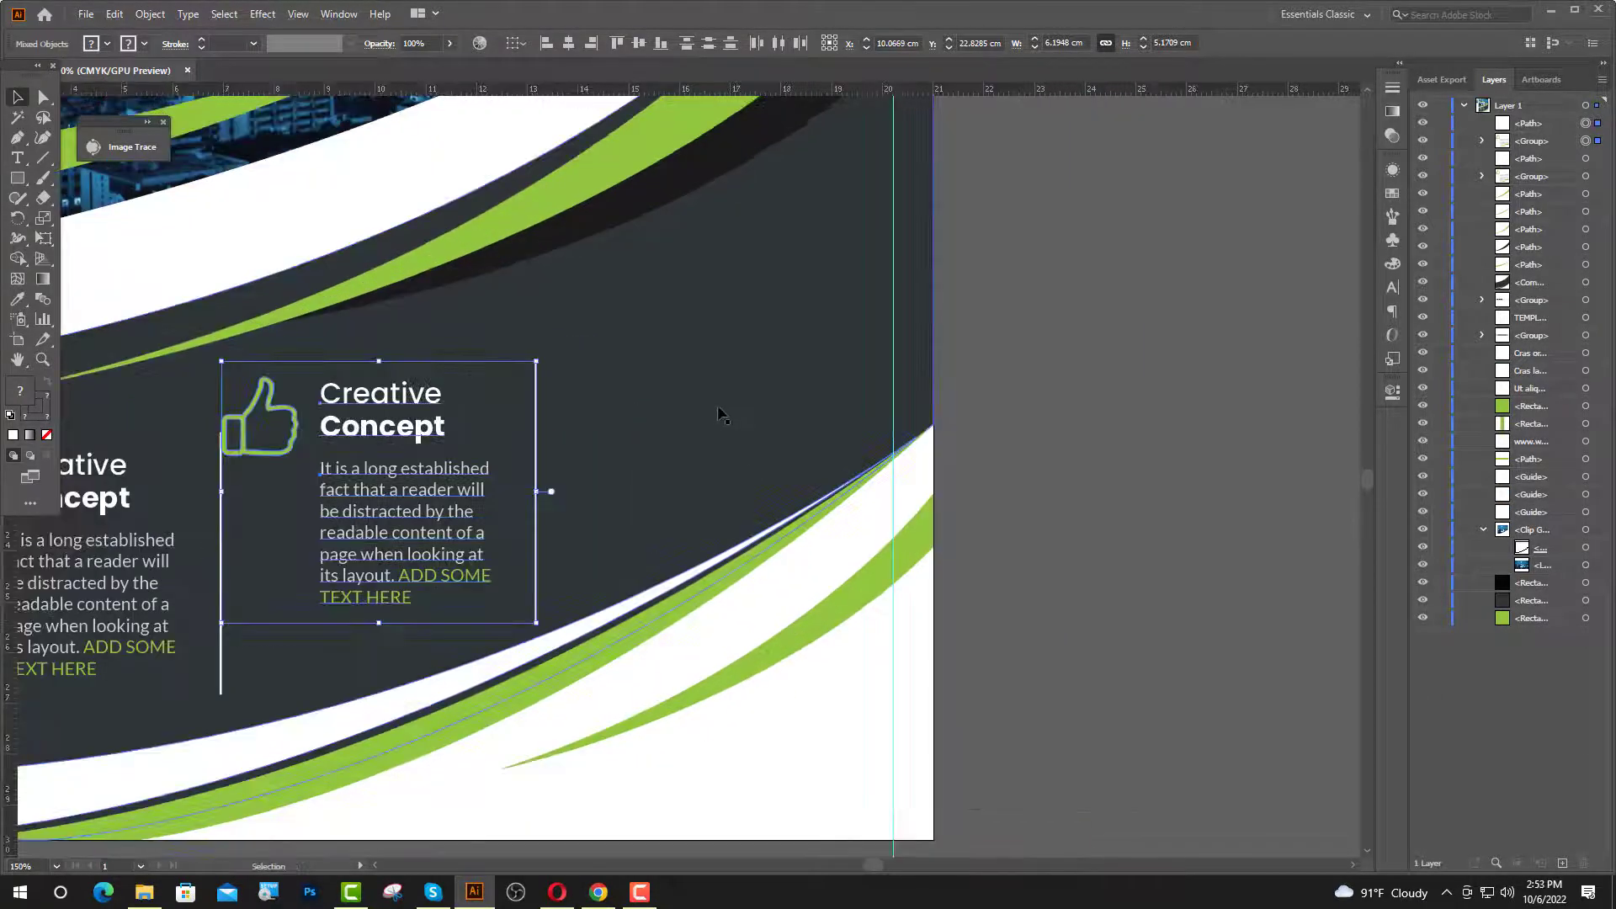
key(shift+Up)
key(shift+Up)
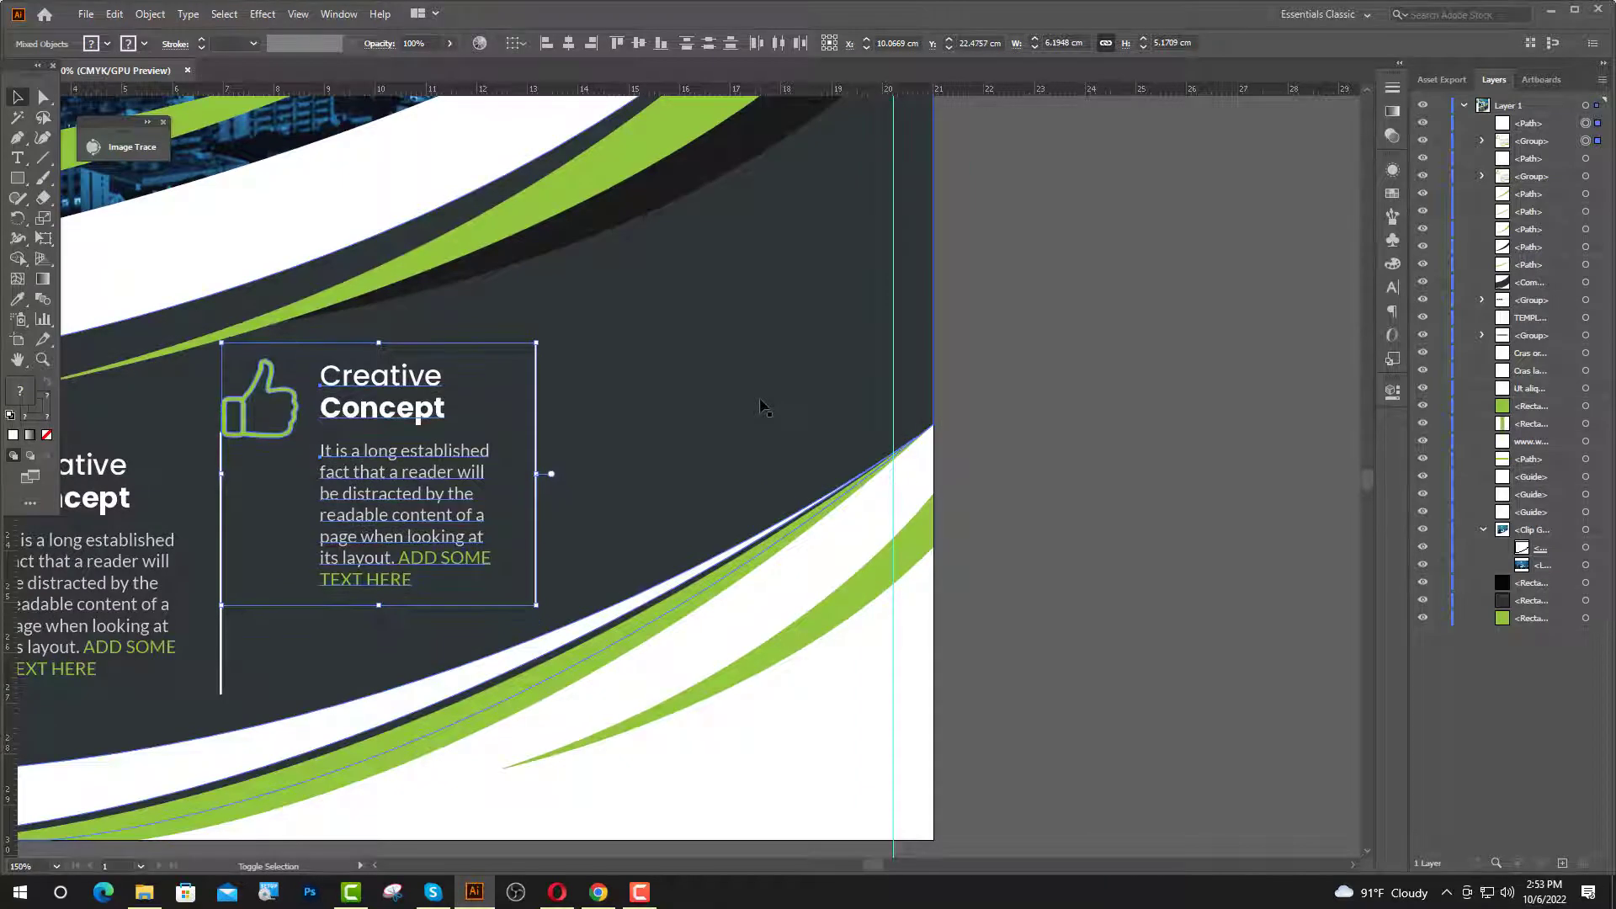
- Shift the second block and its divider right to leave a gap after the first divider, and deselect them
key(shift+Right)
key(shift+Right)
key(shift+Right)
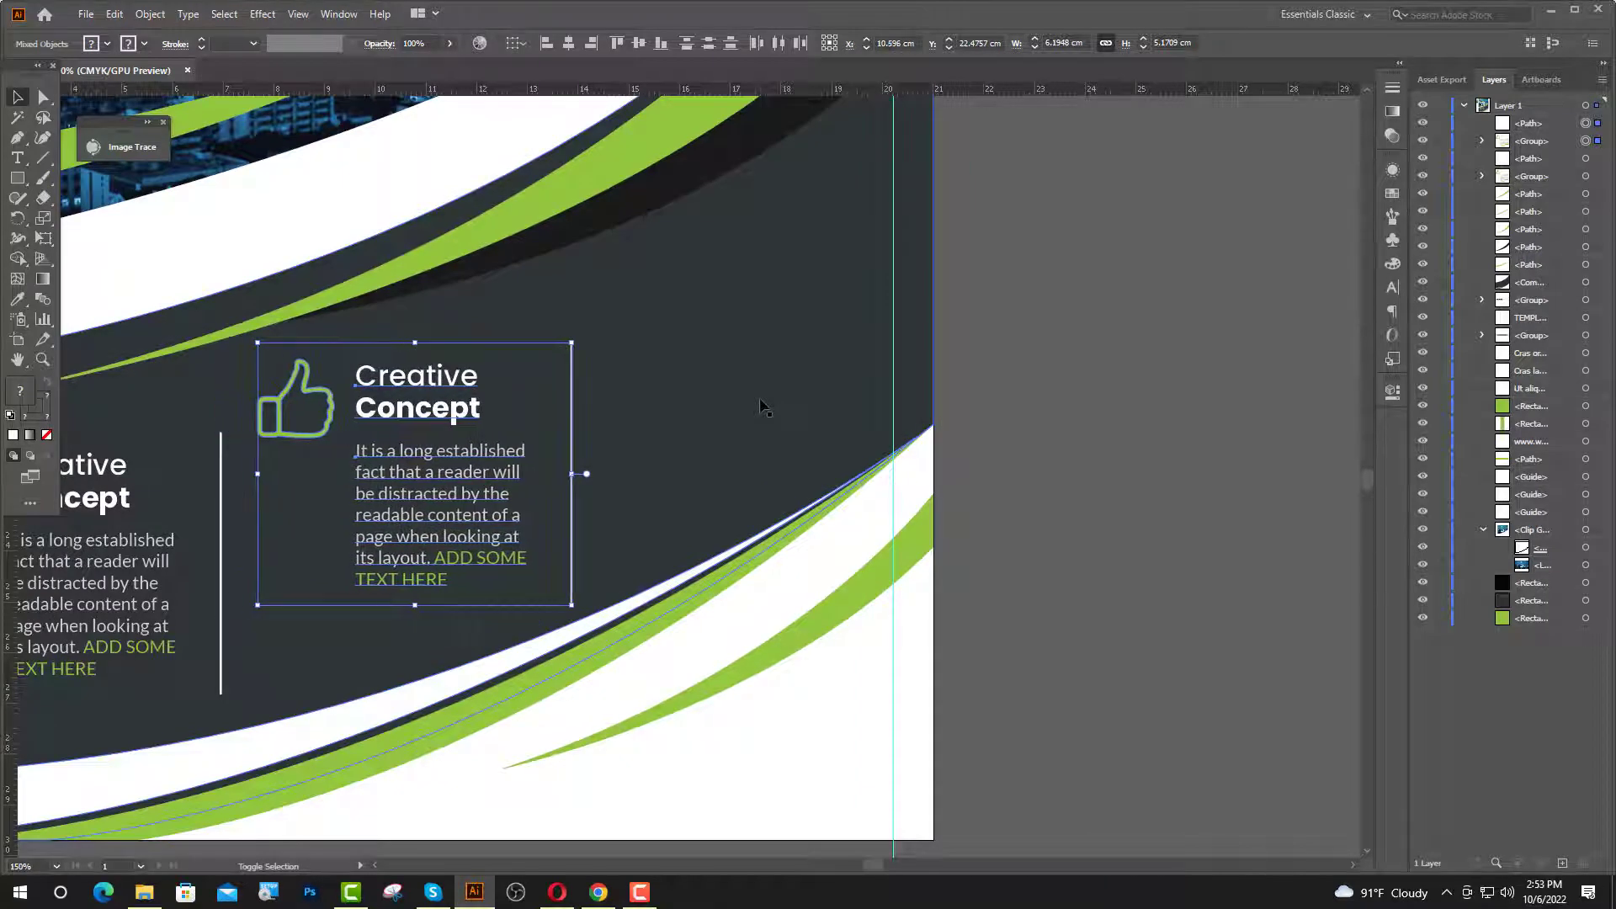
key(shift+Right)
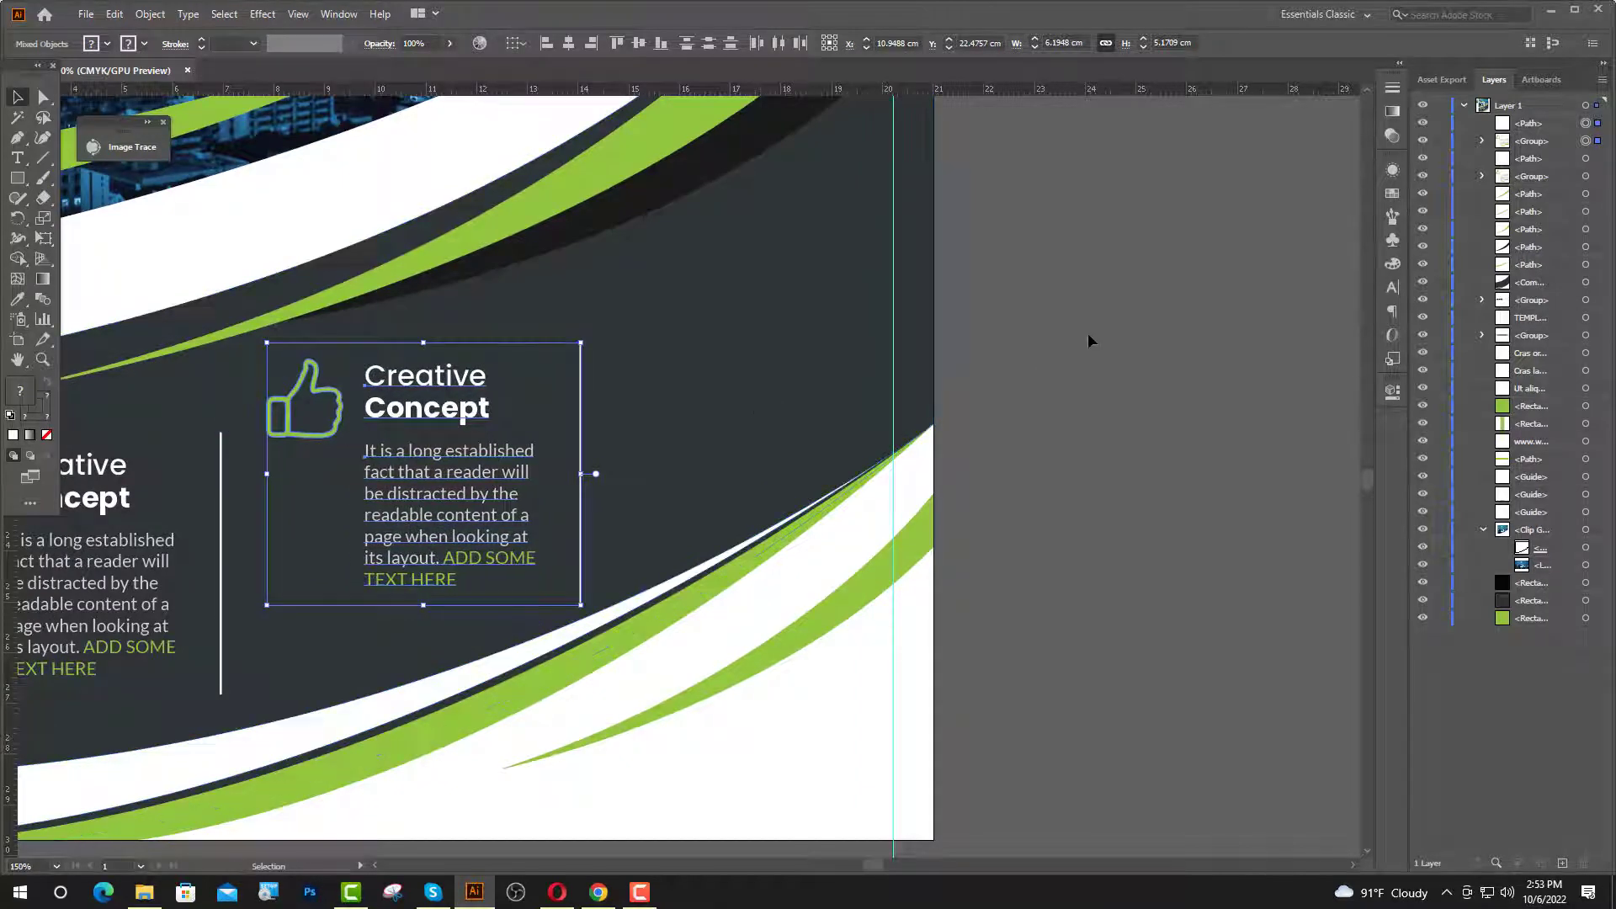
click(1090, 342)
- Duplicate the second icon-and-text block without its divider to the right of the second divider, and raise the copy
click(468, 518)
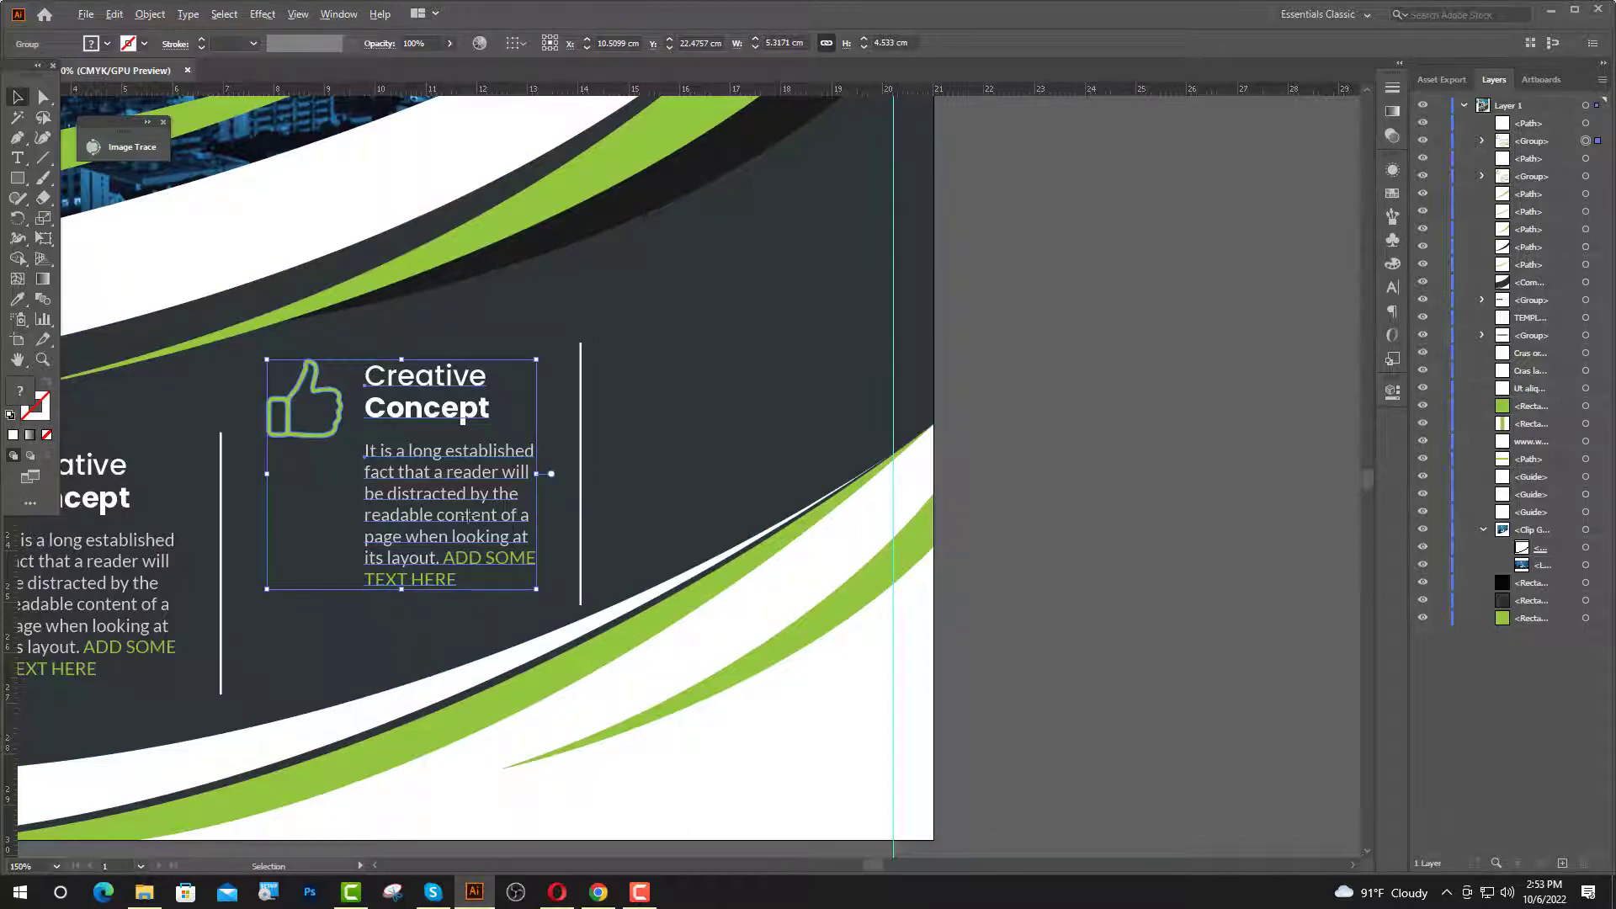
drag(468, 518, 665, 433)
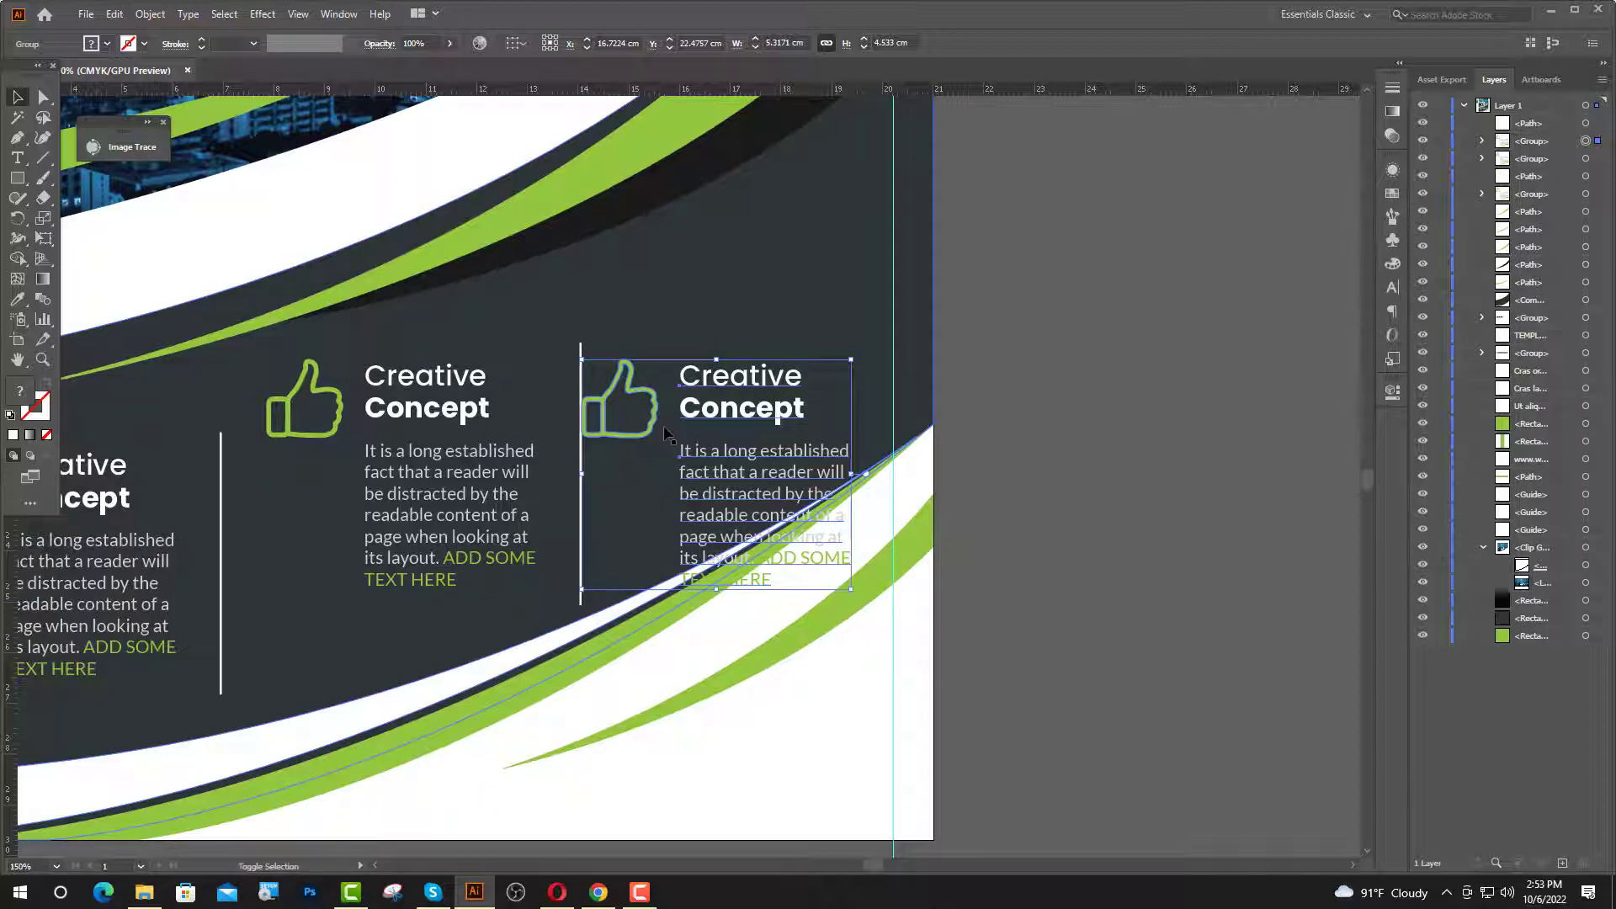
key(Up)
key(Up)
key(Up)
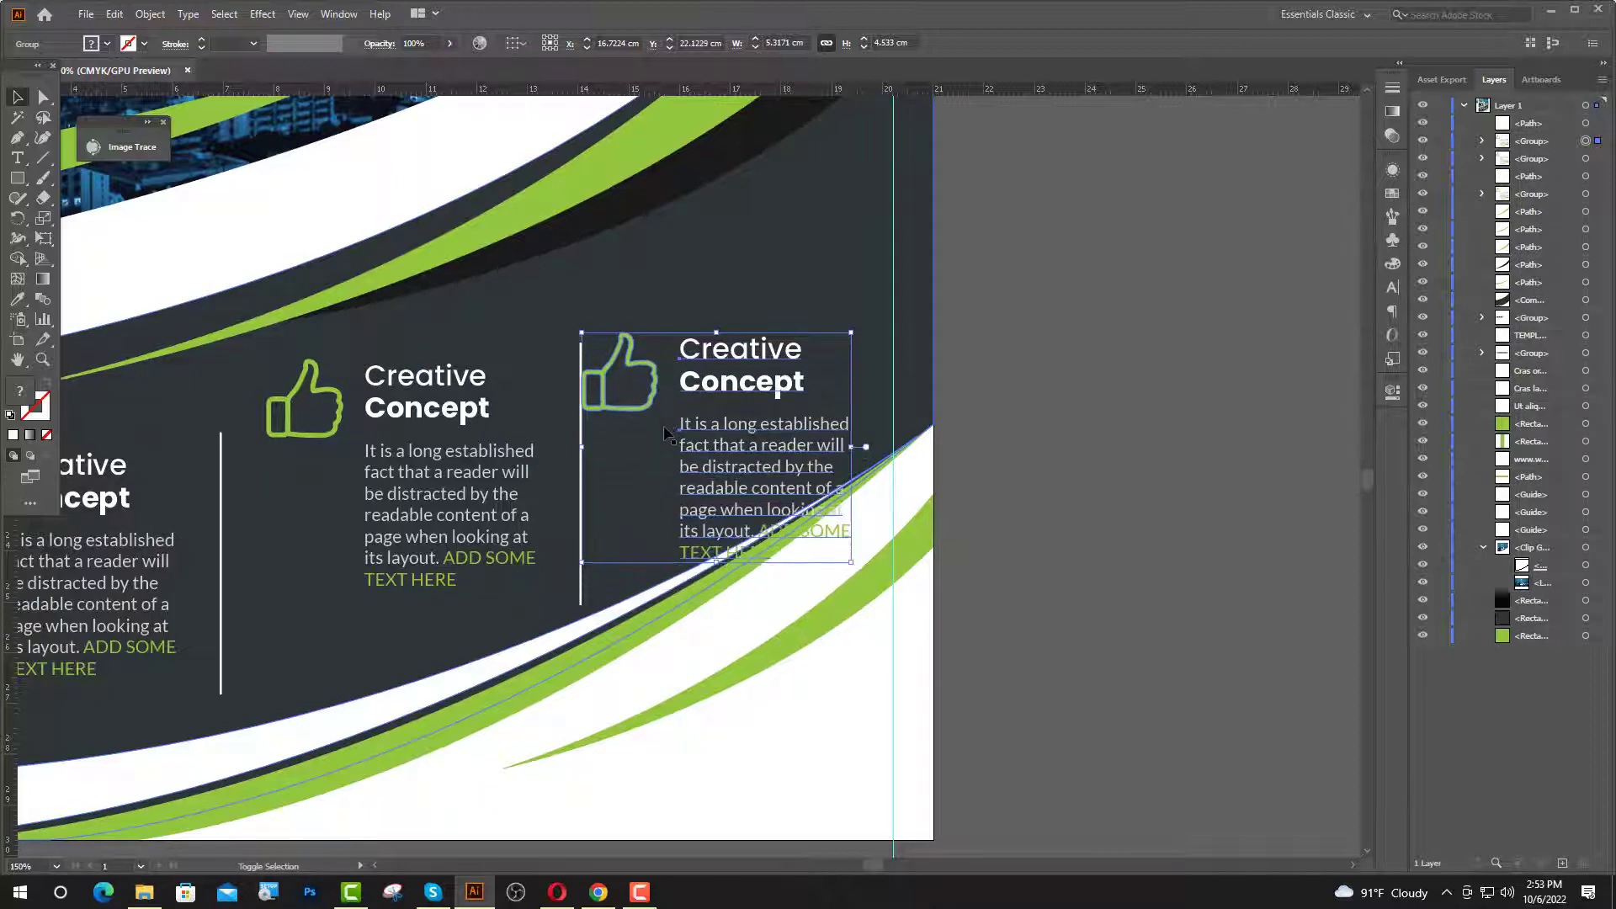
key(Up)
key(Up)
key(Up)
key(Up)
key(Up)
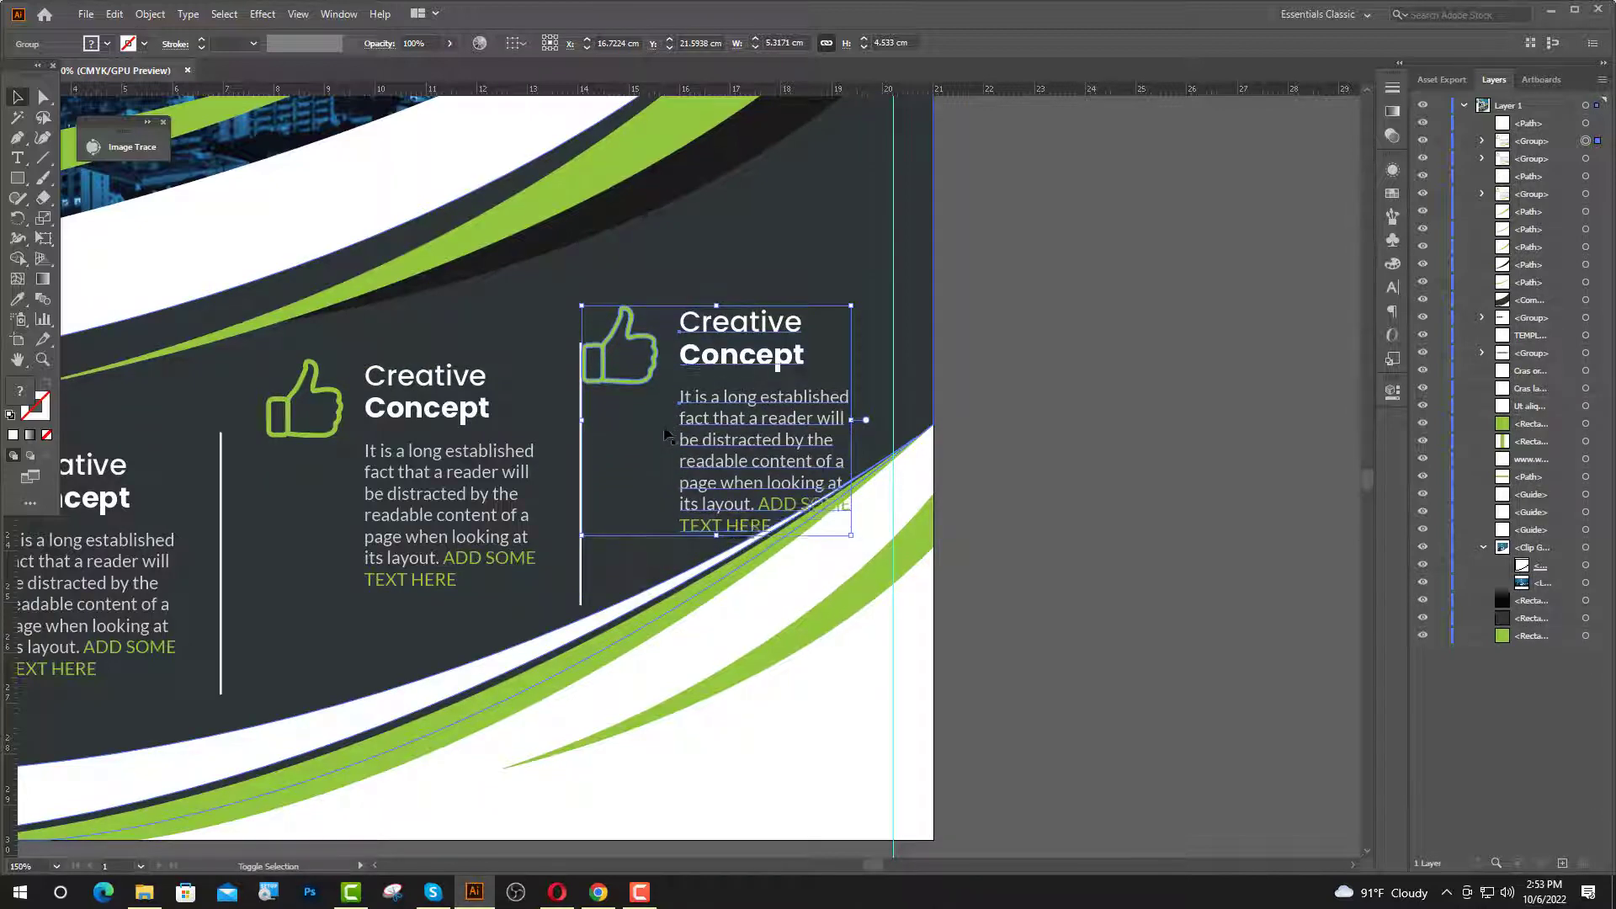
key(Up)
key(Up)
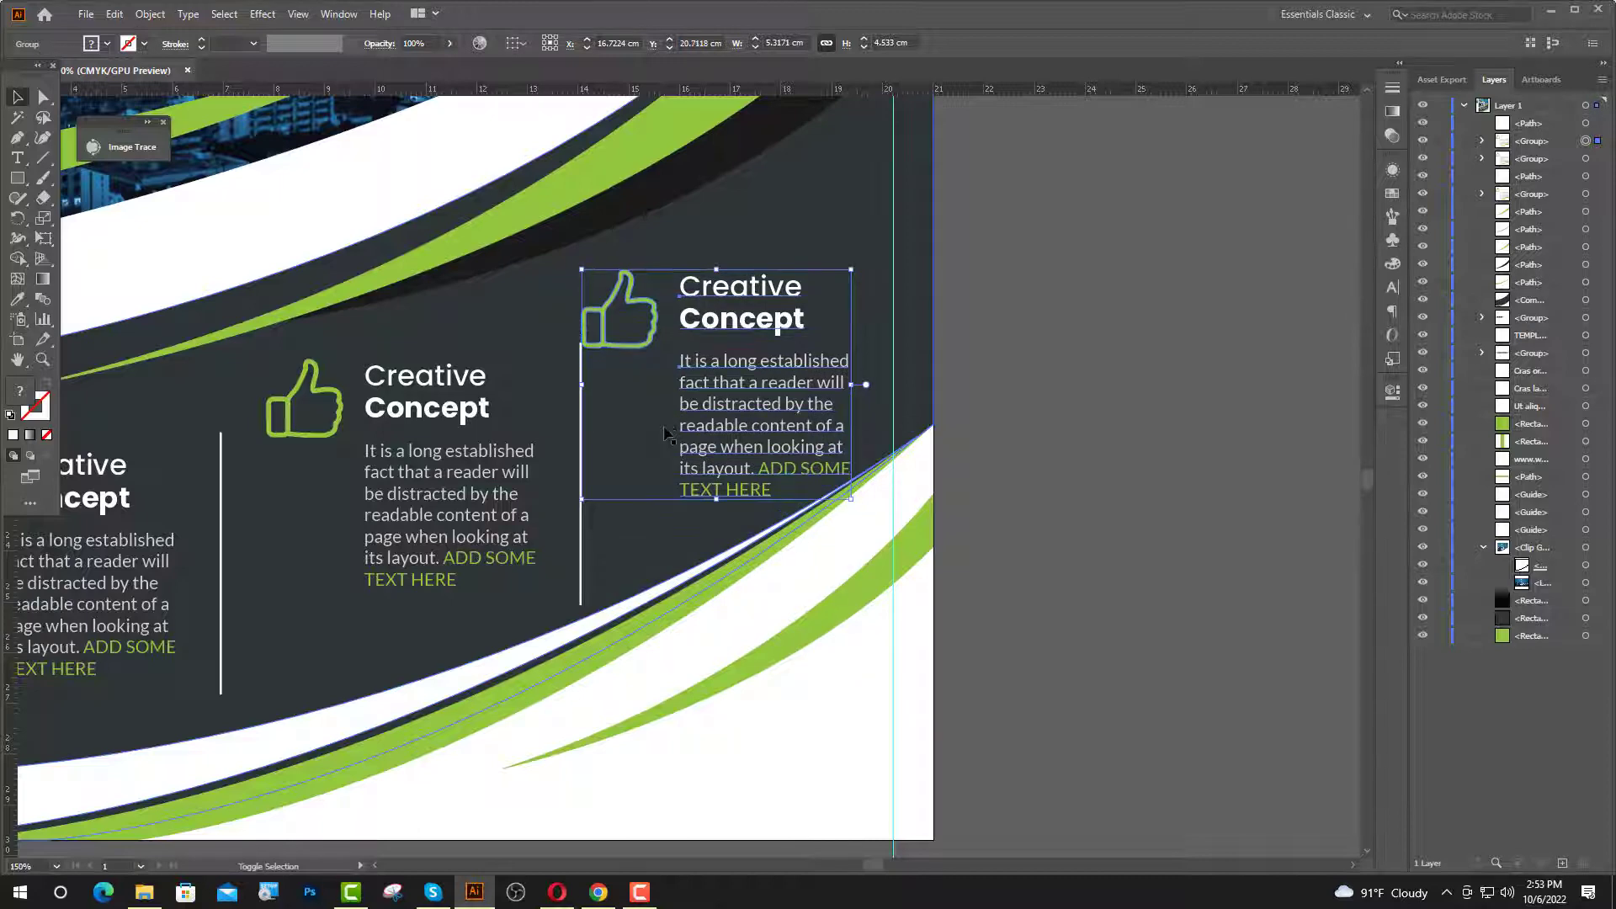
- Move the third block right to the right margin guide and raise it clear of the white swoosh
key(Right)
key(Right)
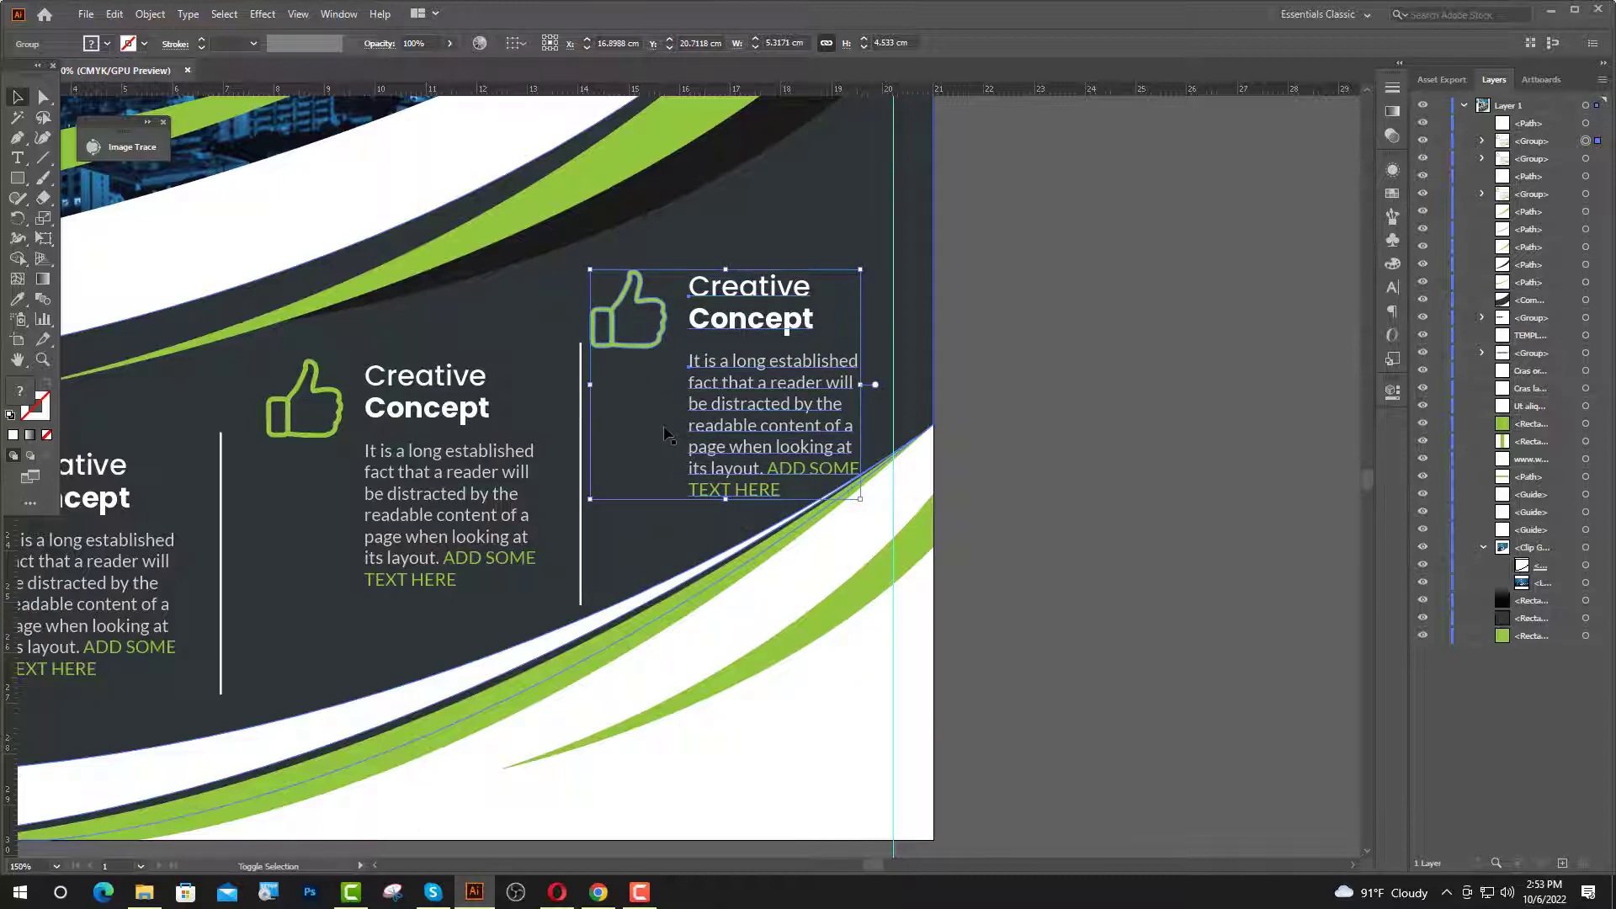
key(Right)
key(Right)
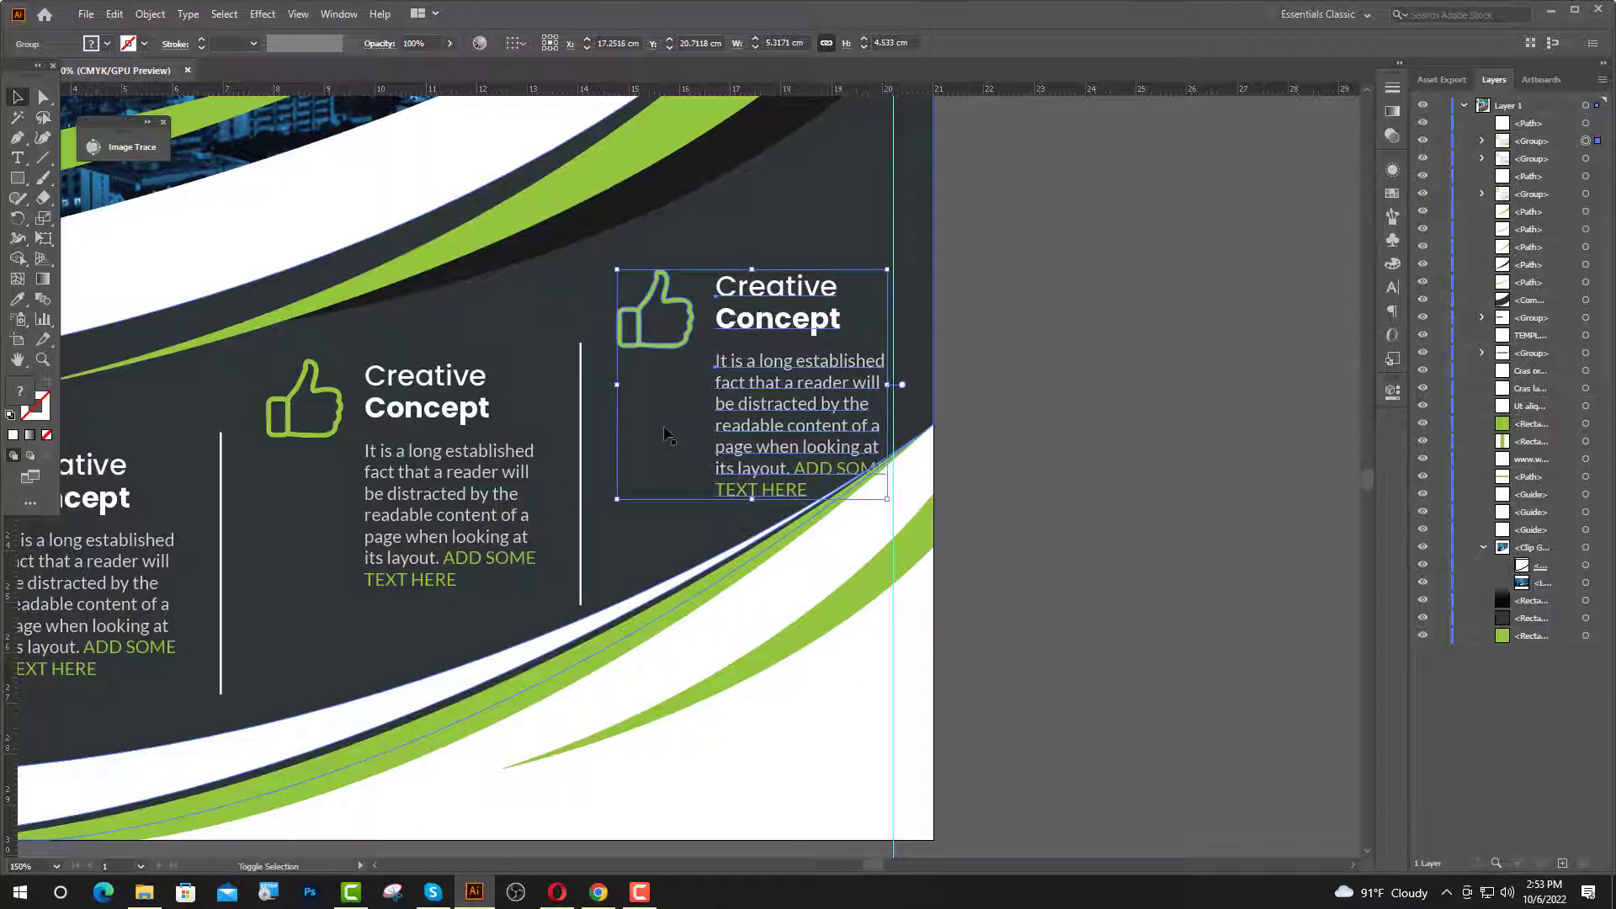
key(Right)
key(Up)
key(Up)
key(Up)
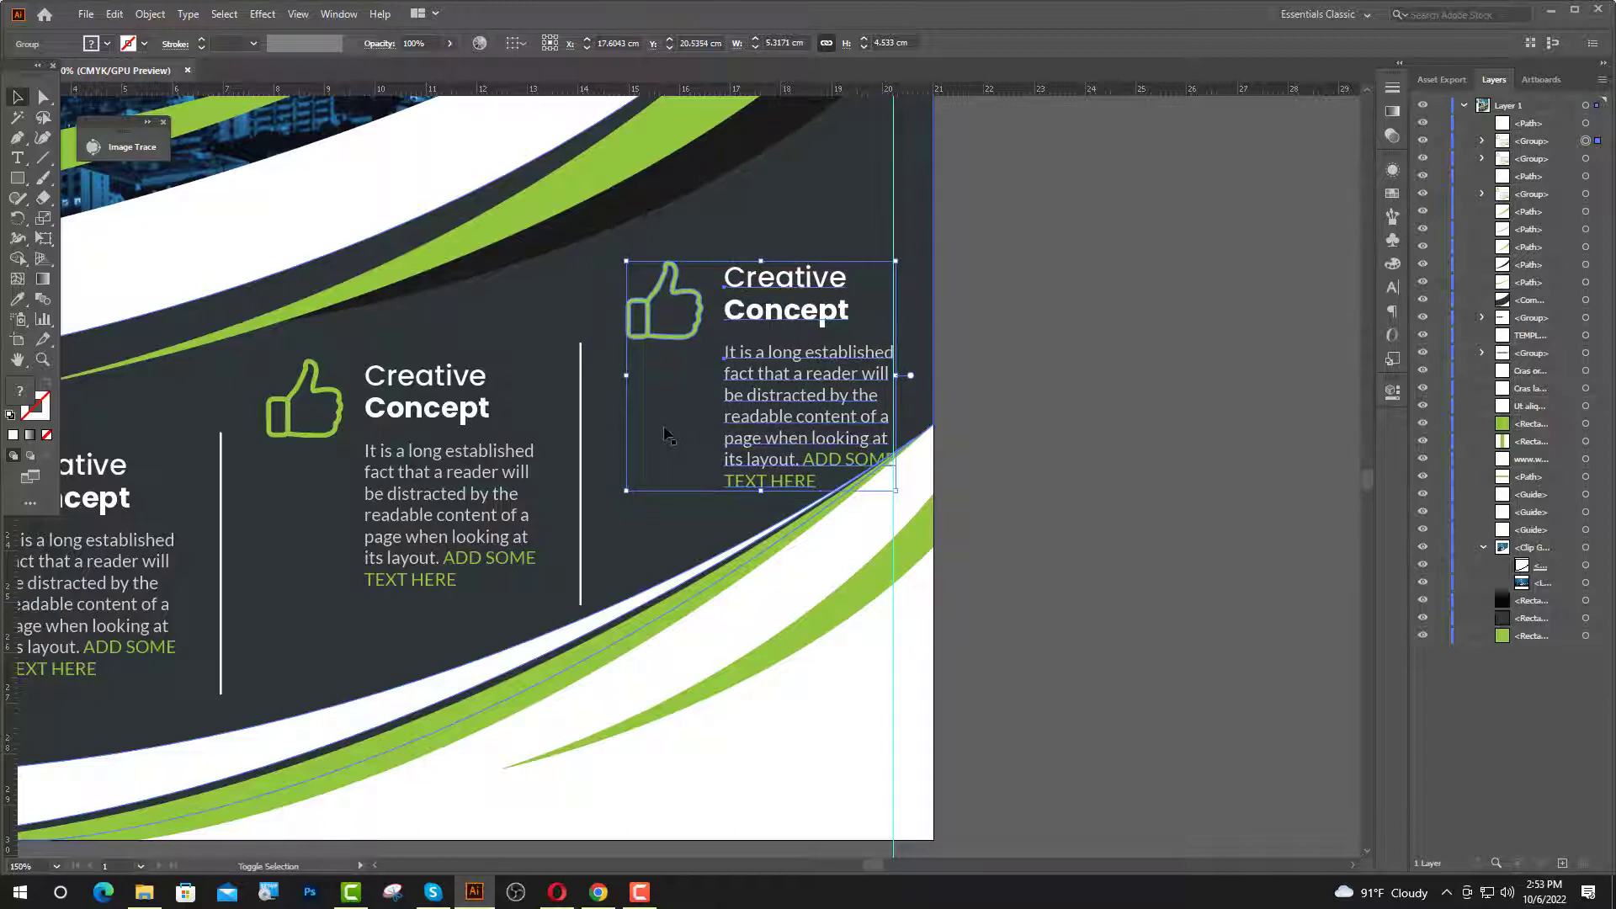
key(Up)
key(Up)
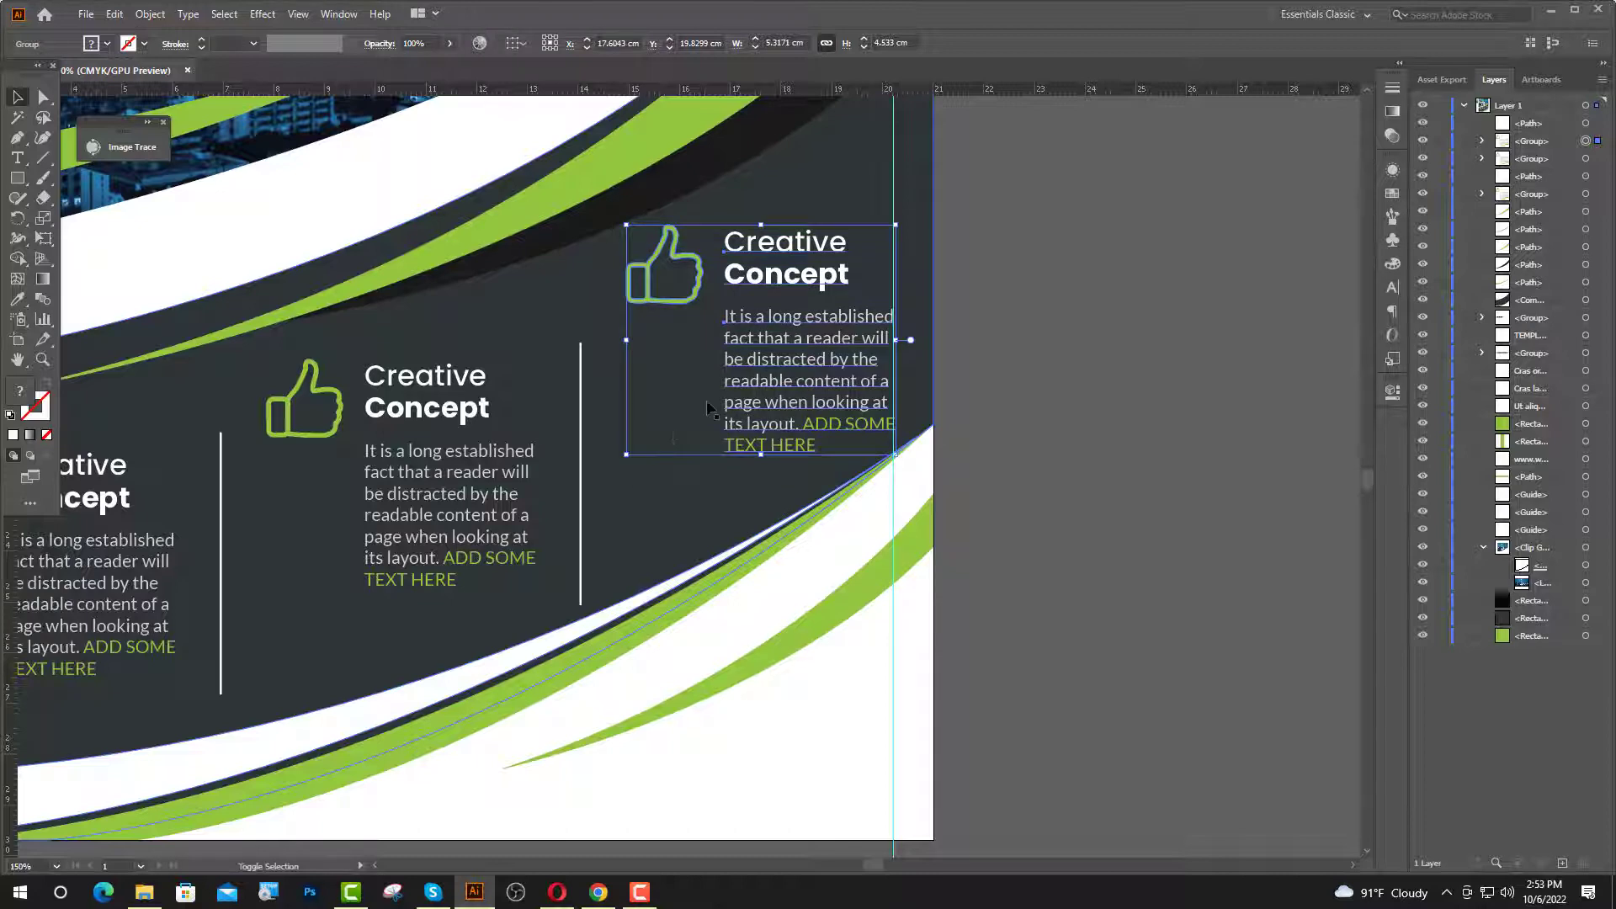
click(1050, 482)
- Nudge the second and first vertical dividers upward so they sit centred between the feature blocks
scroll(1051, 482, down, 2)
scroll(848, 510, up, 1)
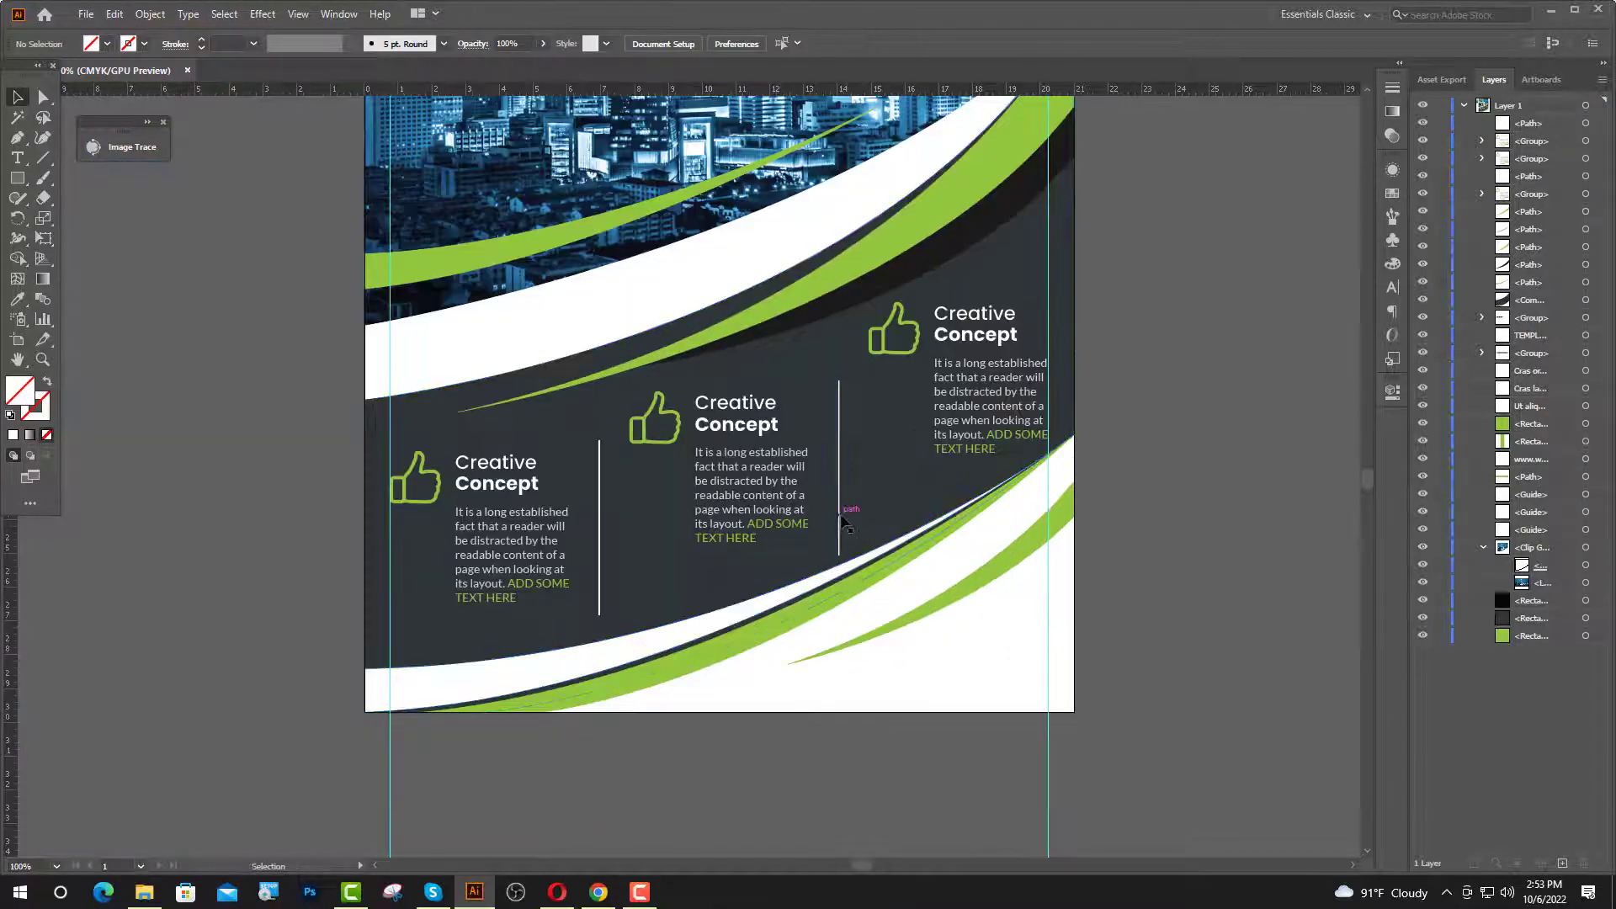
click(841, 517)
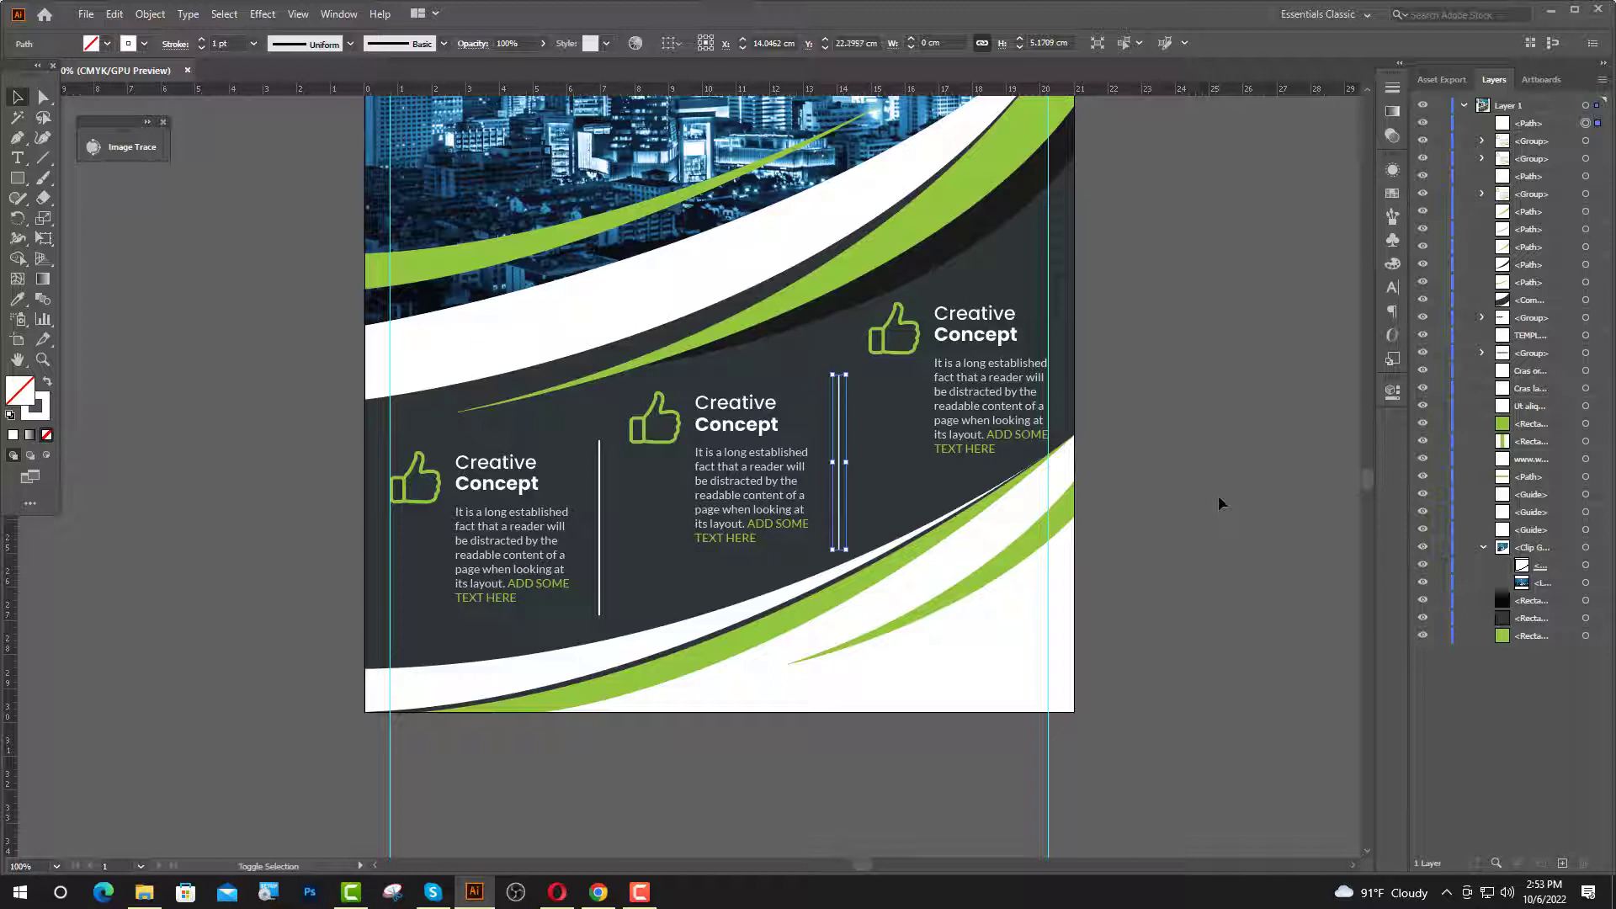
key(Up)
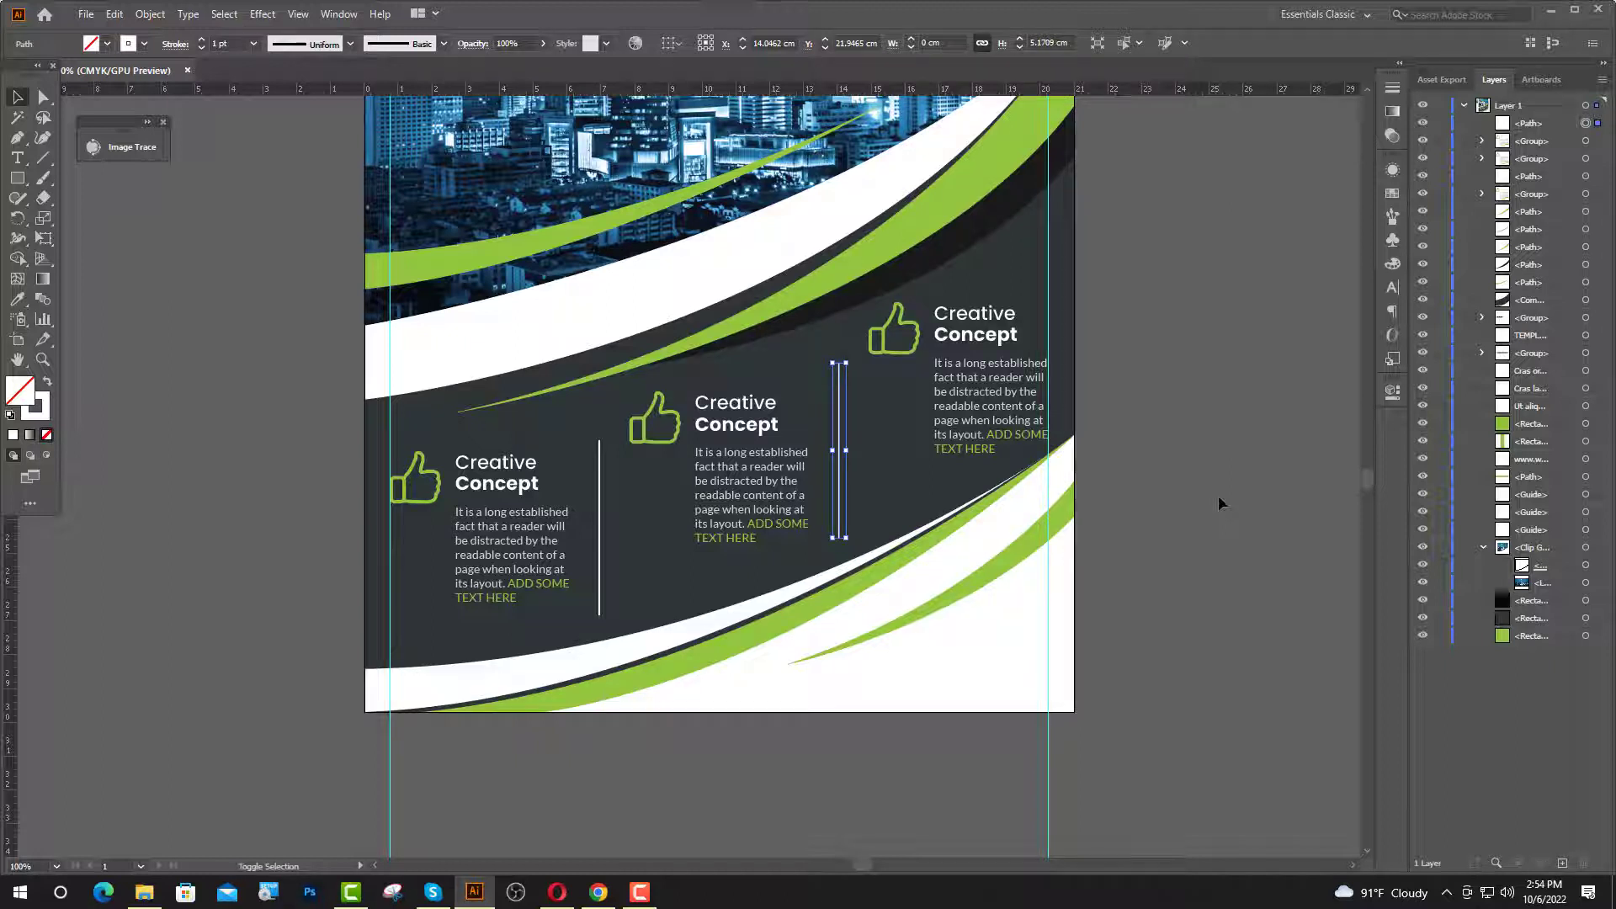
click(1219, 495)
click(599, 574)
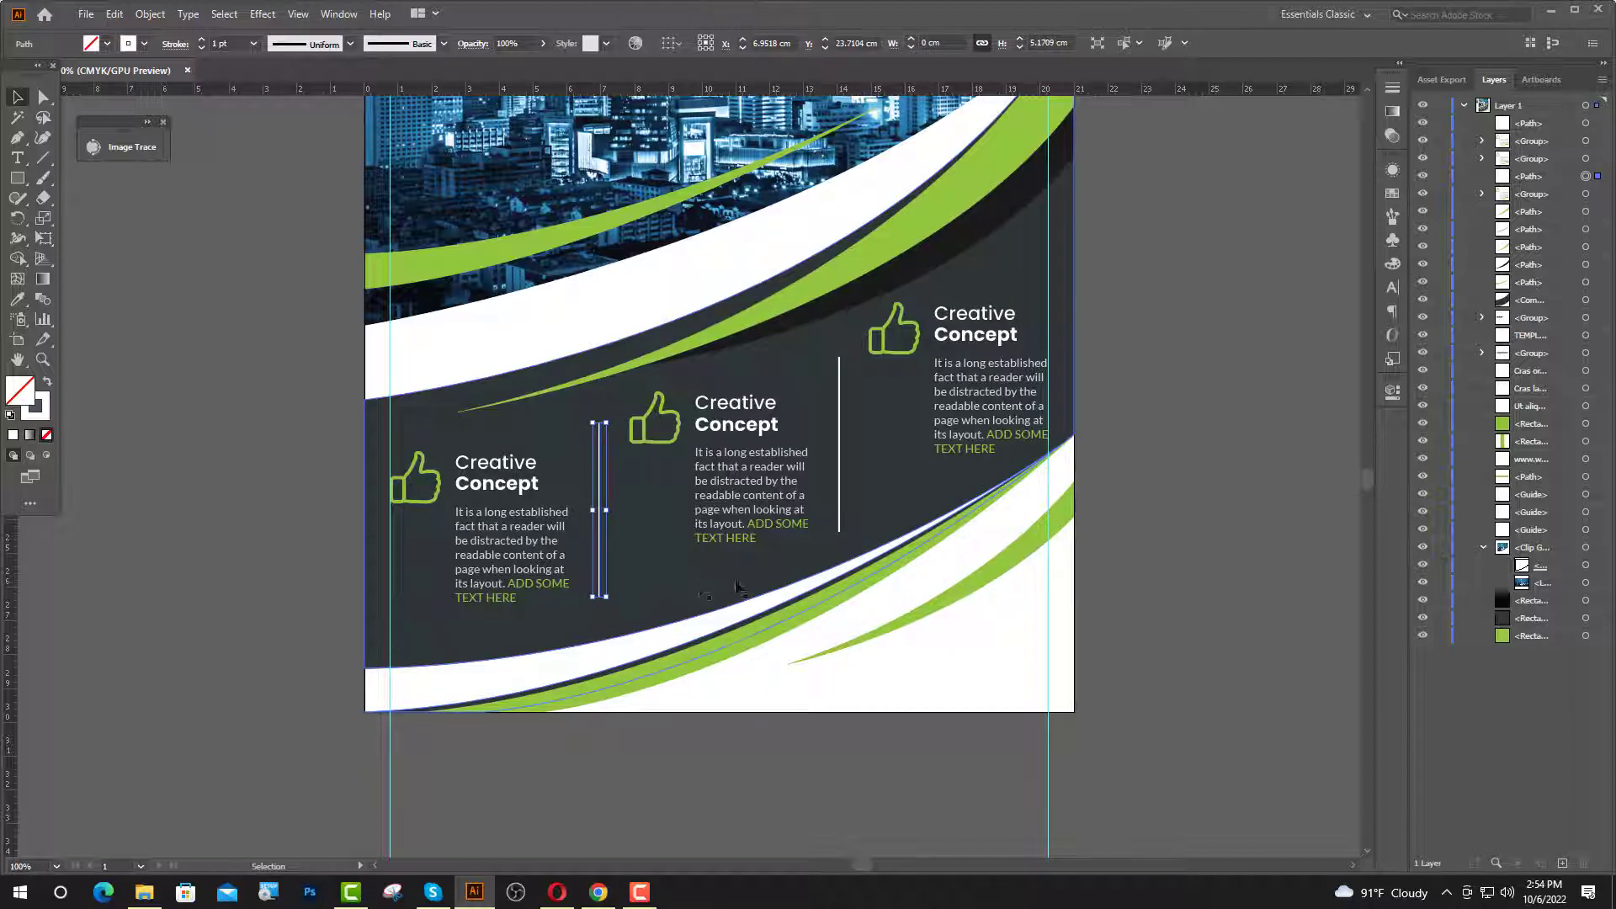
click(1209, 458)
click(839, 459)
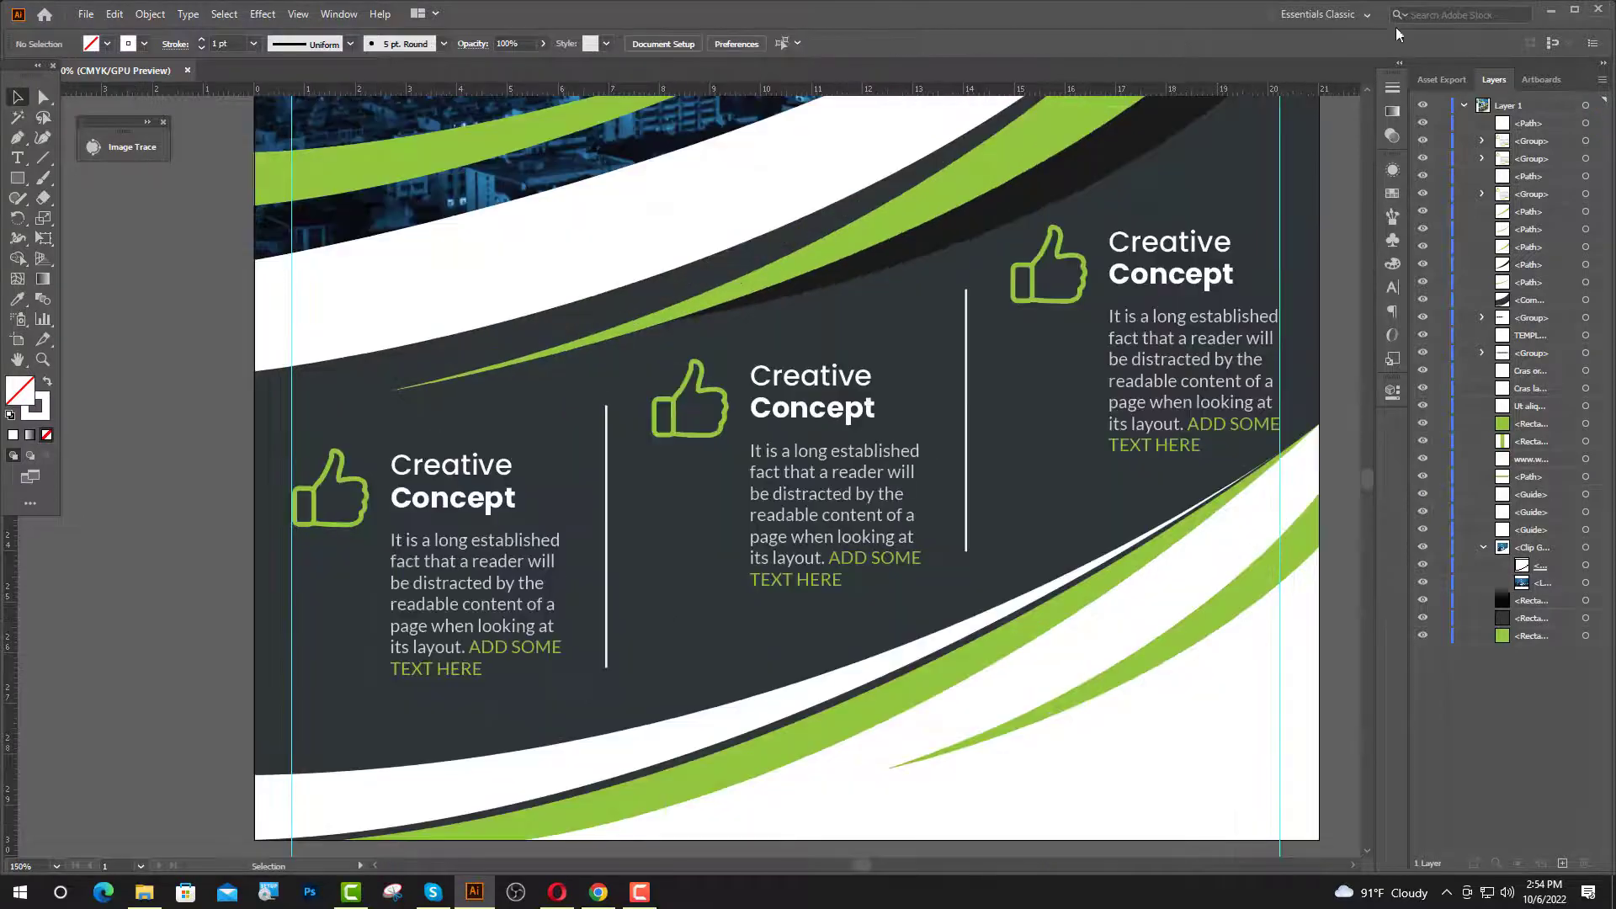
- Place the profit icon from the desktop into the flyer and scale it to about 1.55 cm over the second block's thumbs-up icon
click(1554, 11)
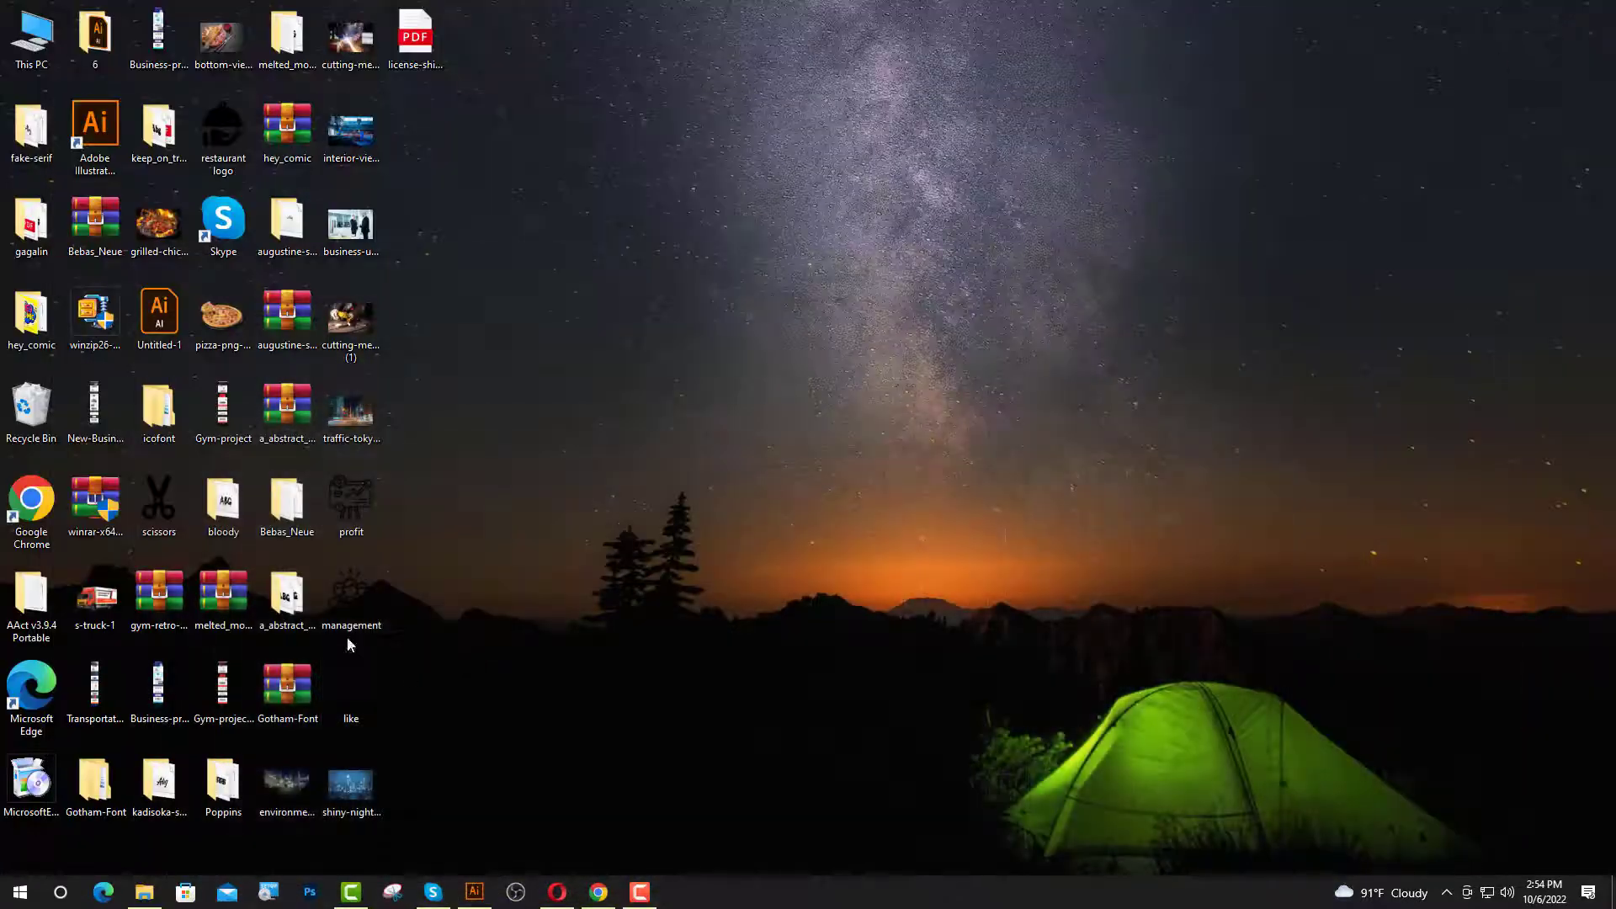
drag(539, 703, 689, 466)
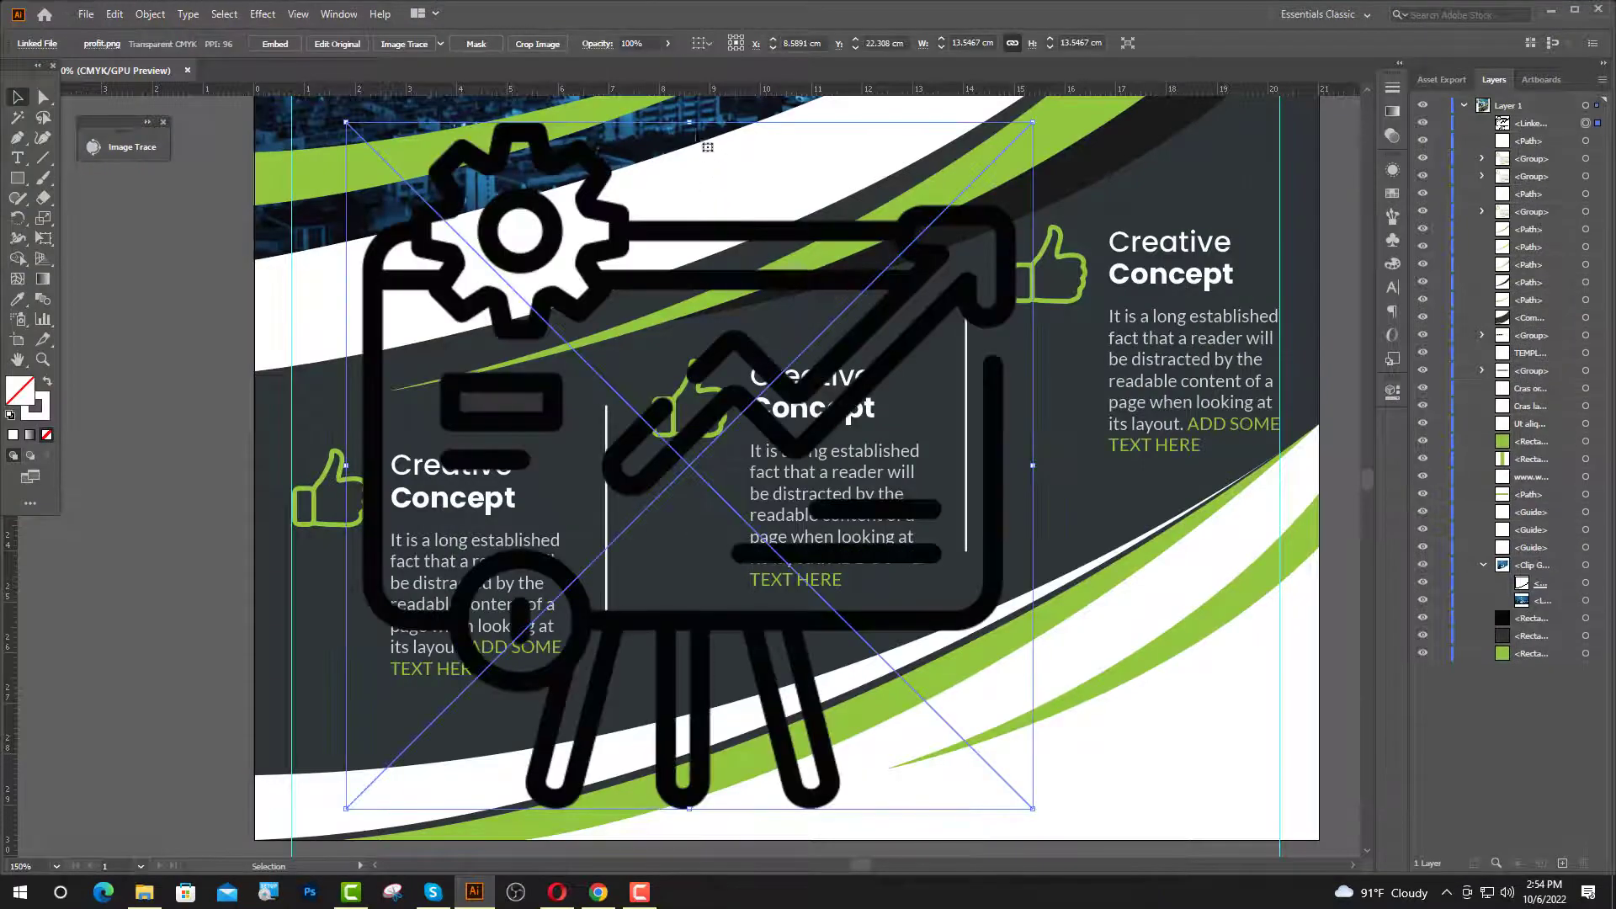
drag(690, 123, 668, 325)
scroll(695, 462, up, 2)
scroll(695, 464, down, 1)
scroll(673, 324, up, 2)
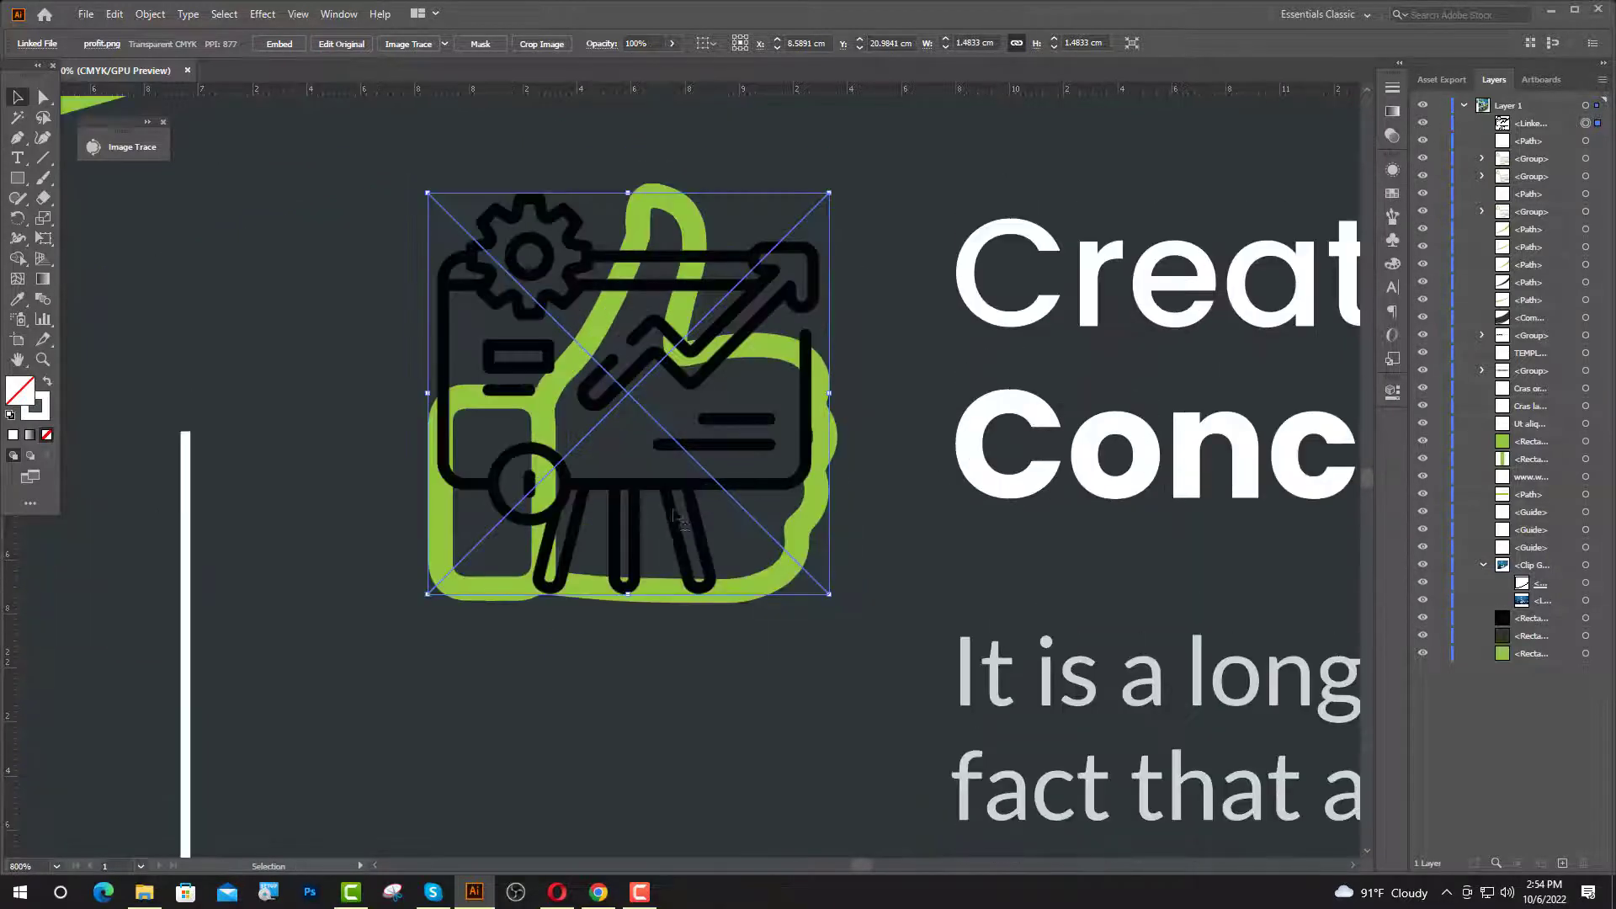
drag(630, 595, 631, 604)
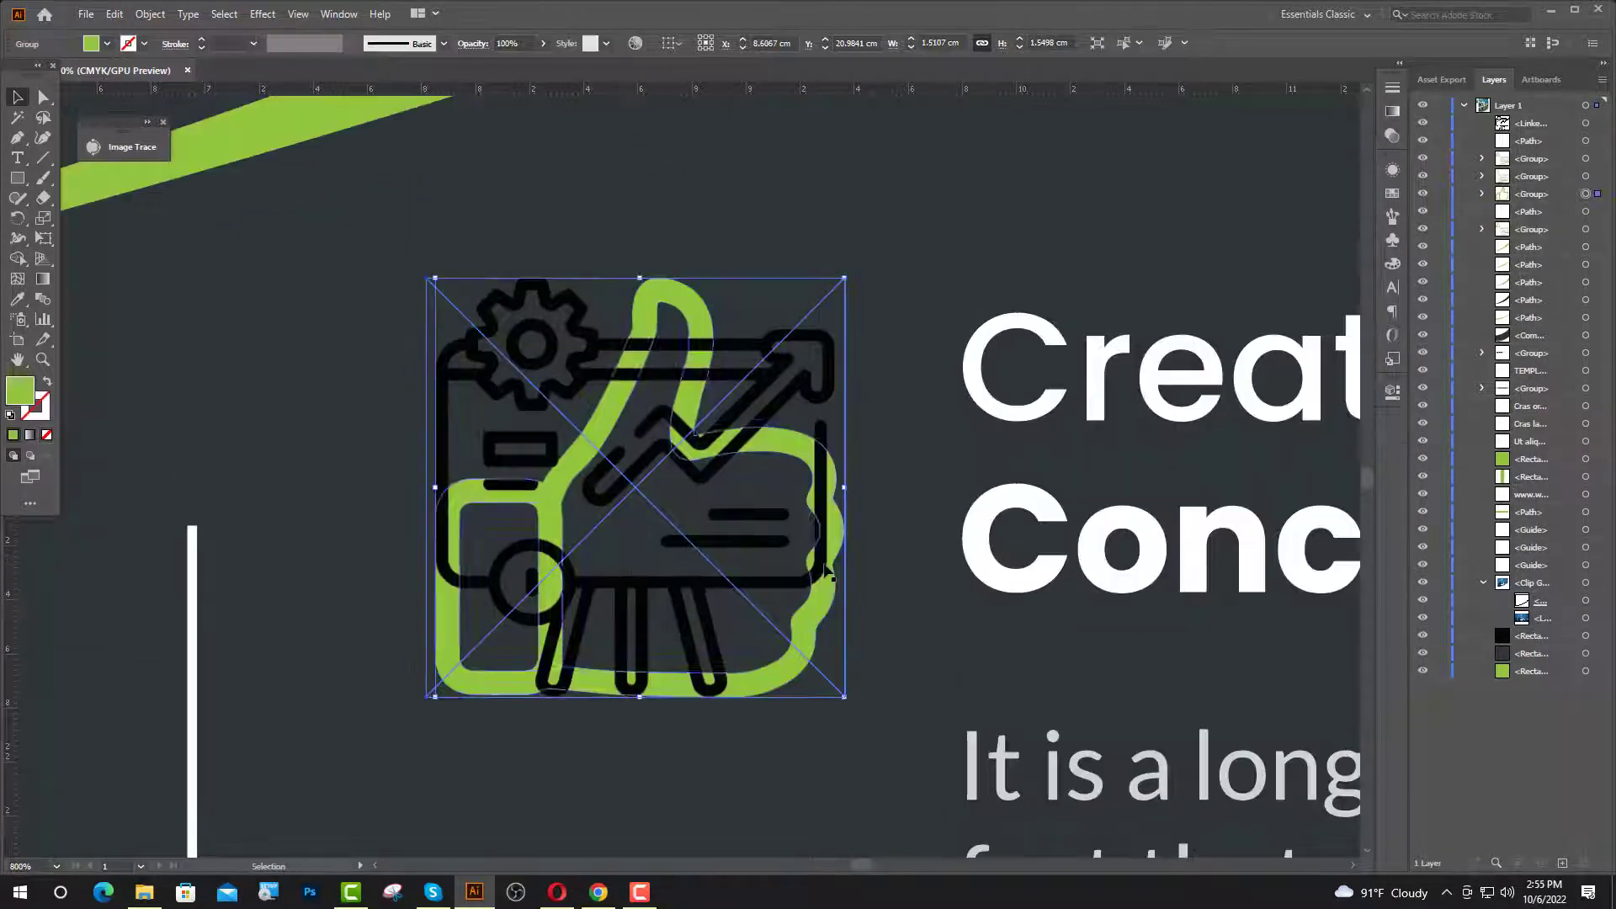
- Image-trace the placed profit icon and expand the tracing into editable paths
click(824, 563)
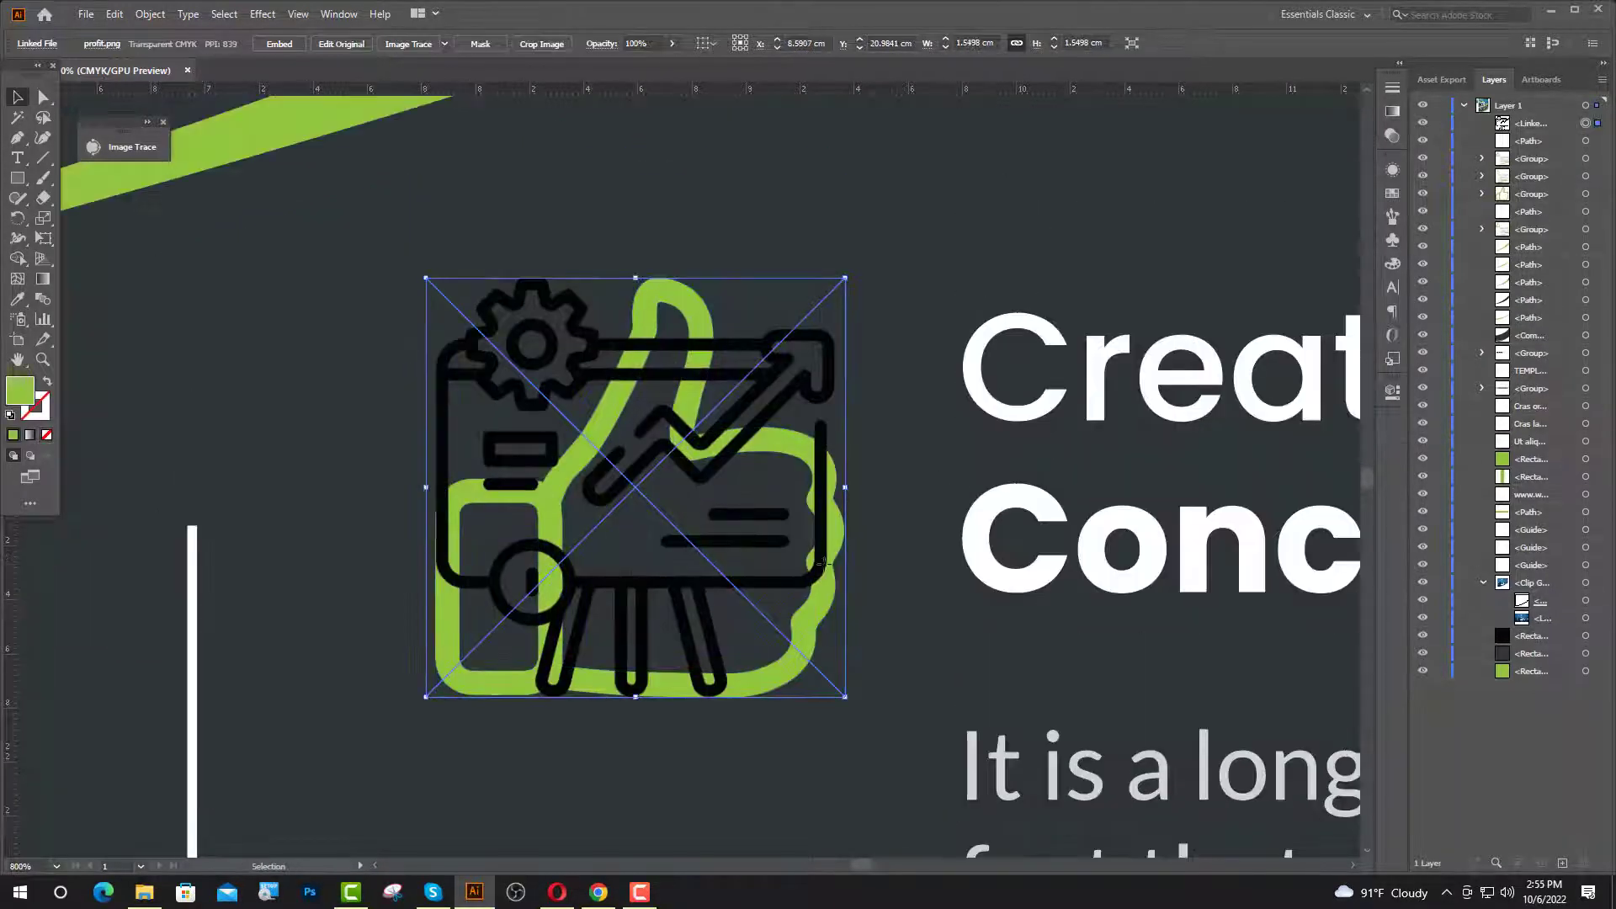
click(409, 44)
click(428, 44)
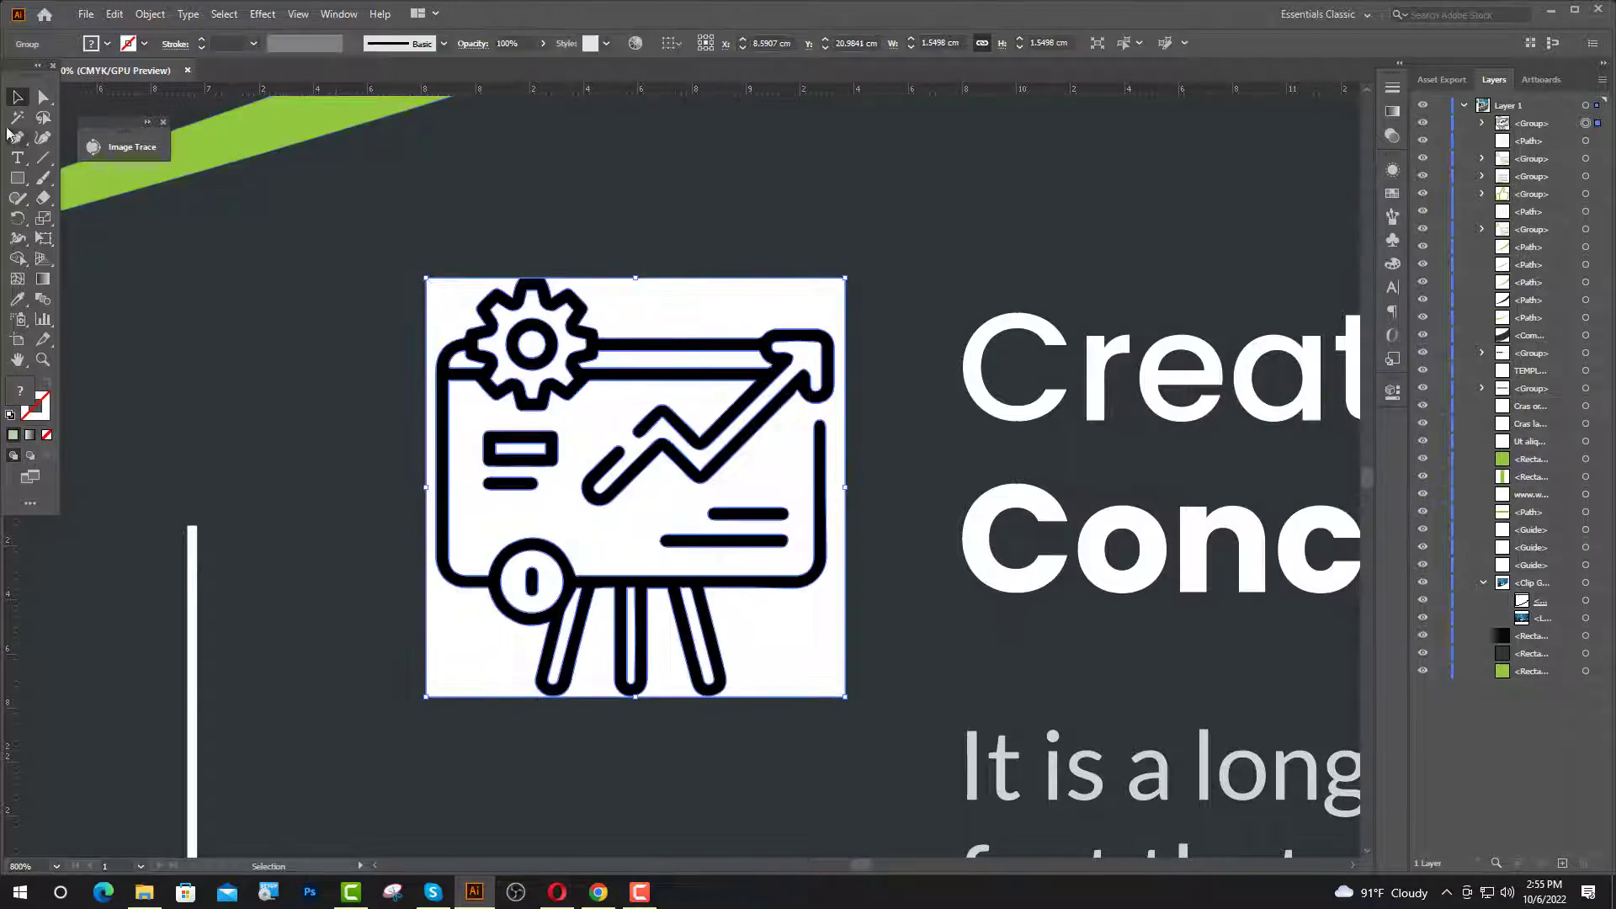
- Delete the traced icon's white background and the white fills inside its gear, small rectangle, circle and tripod legs
click(44, 99)
click(640, 328)
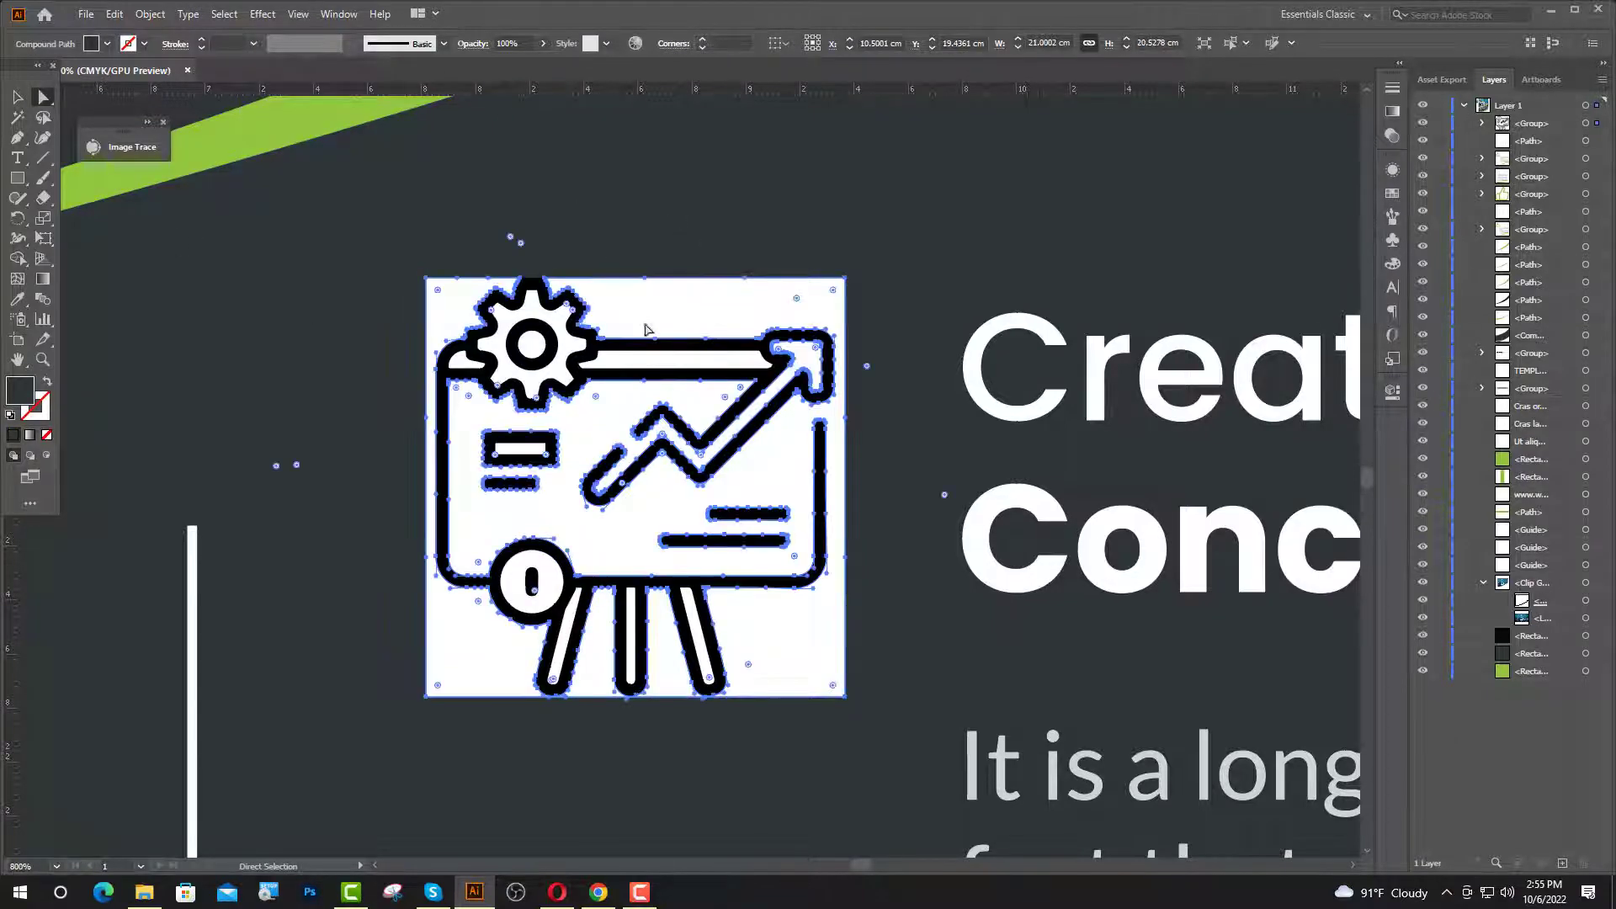
shift+click(537, 346)
shift+click(563, 373)
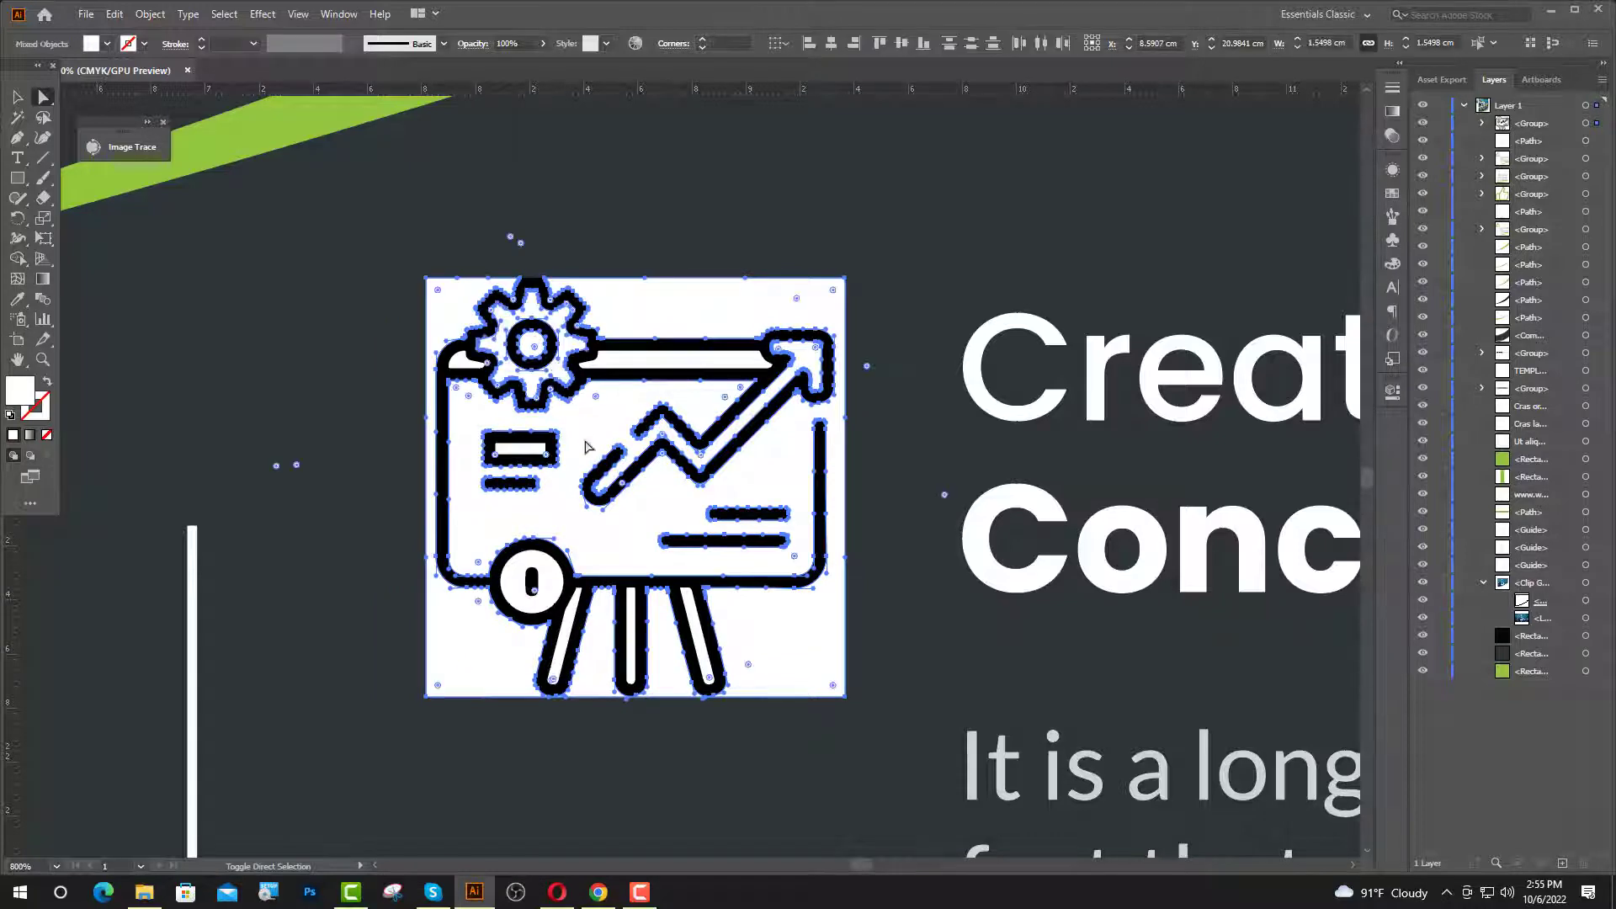
shift+click(536, 456)
shift+click(531, 581)
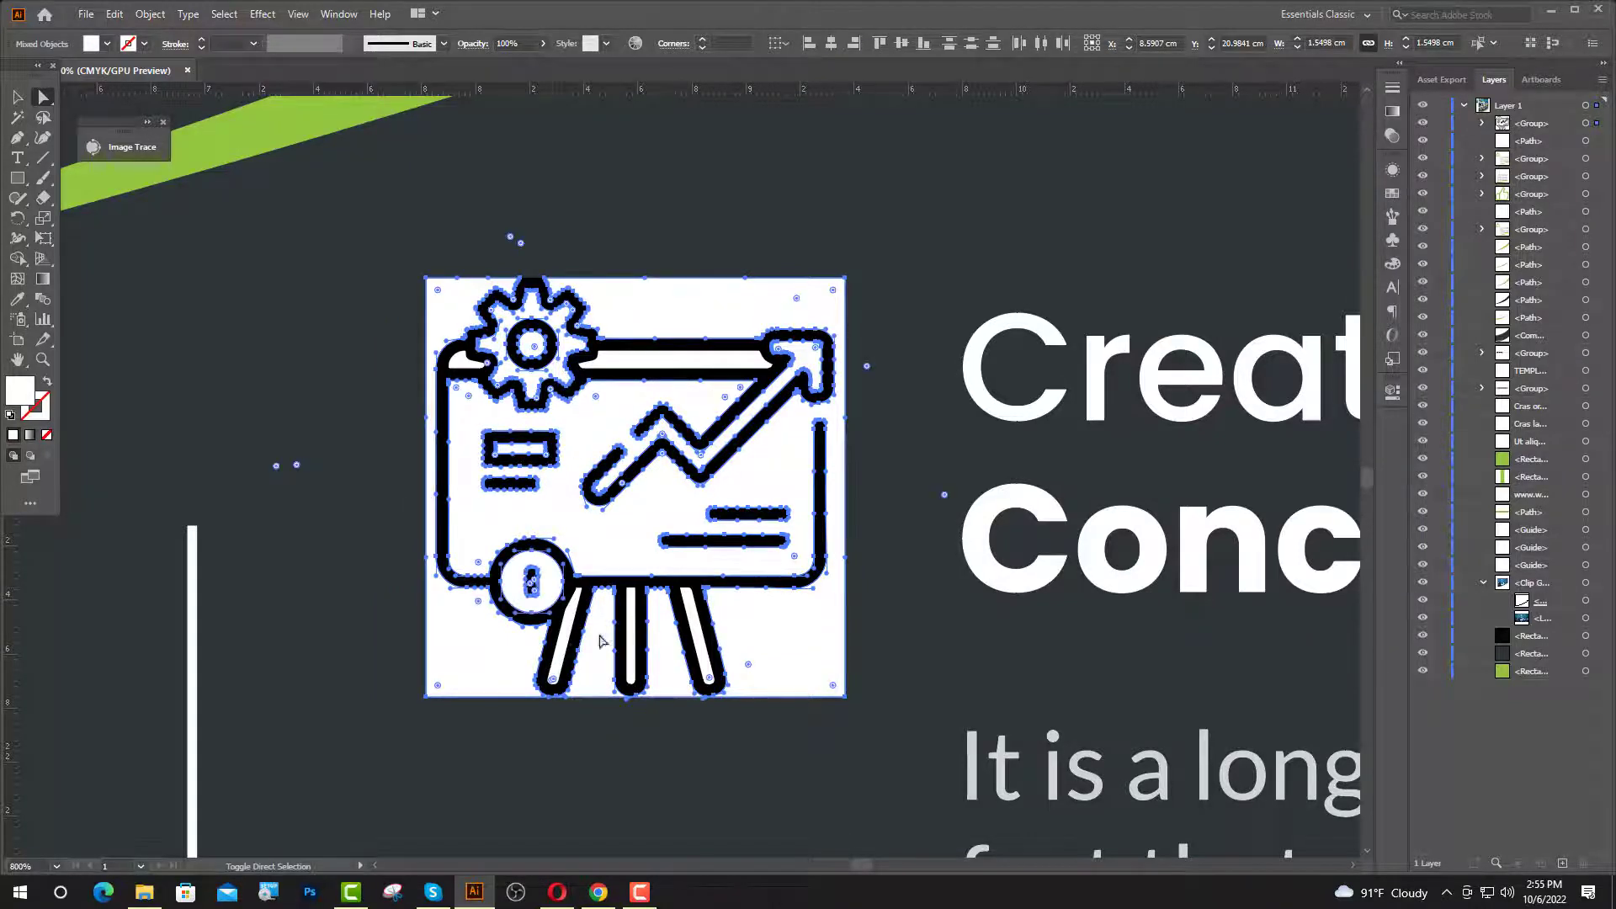
shift+click(566, 655)
shift+click(631, 652)
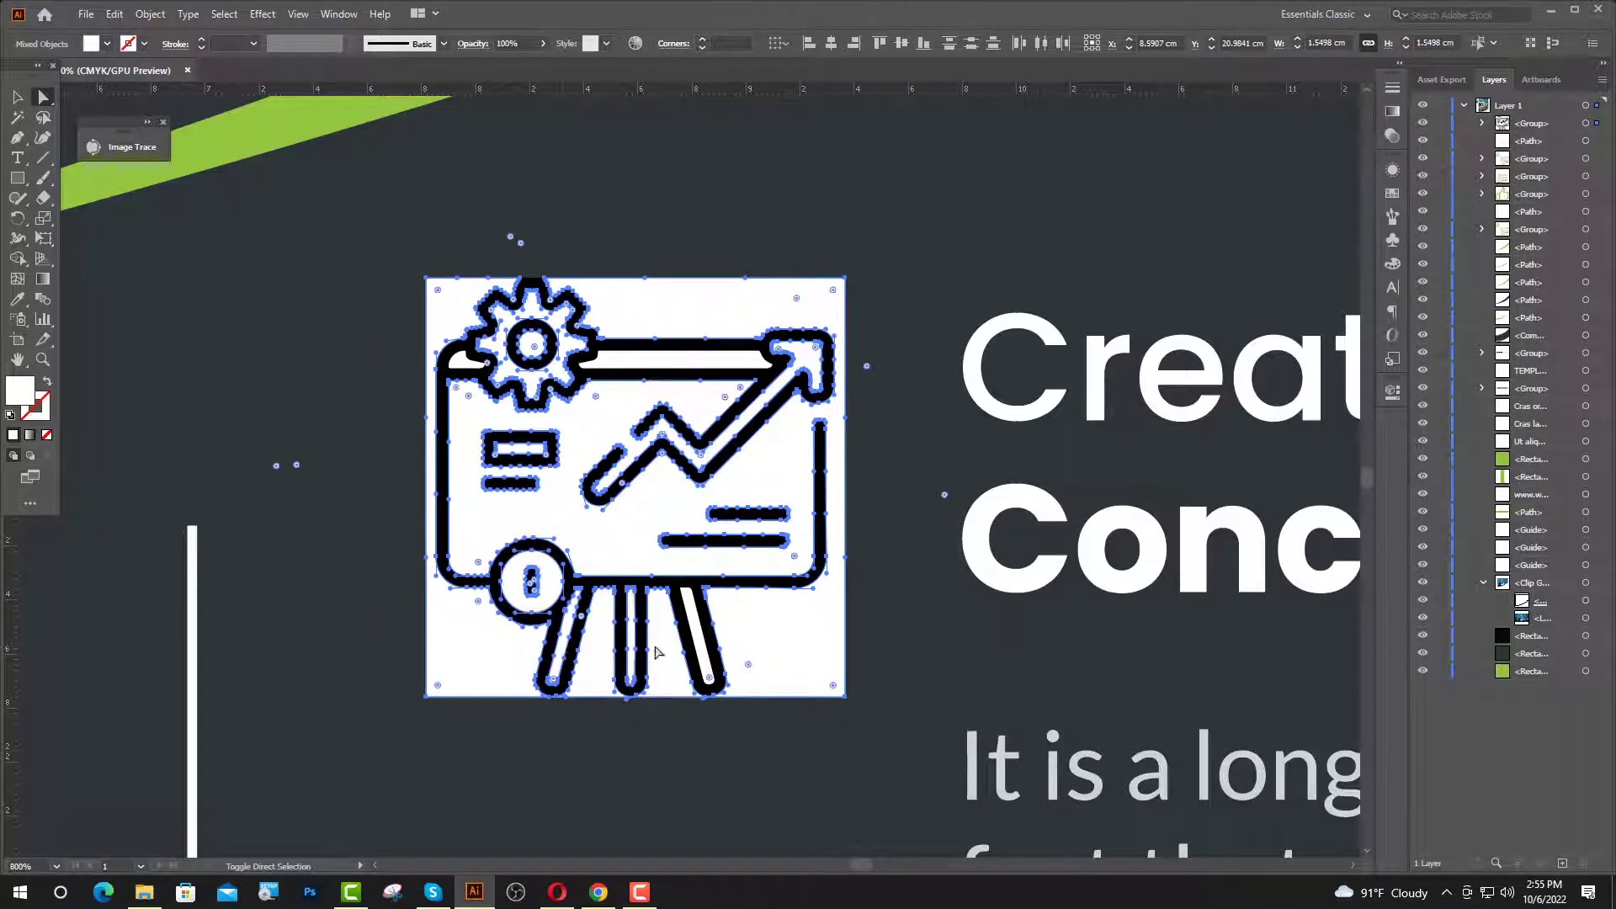
shift+click(703, 653)
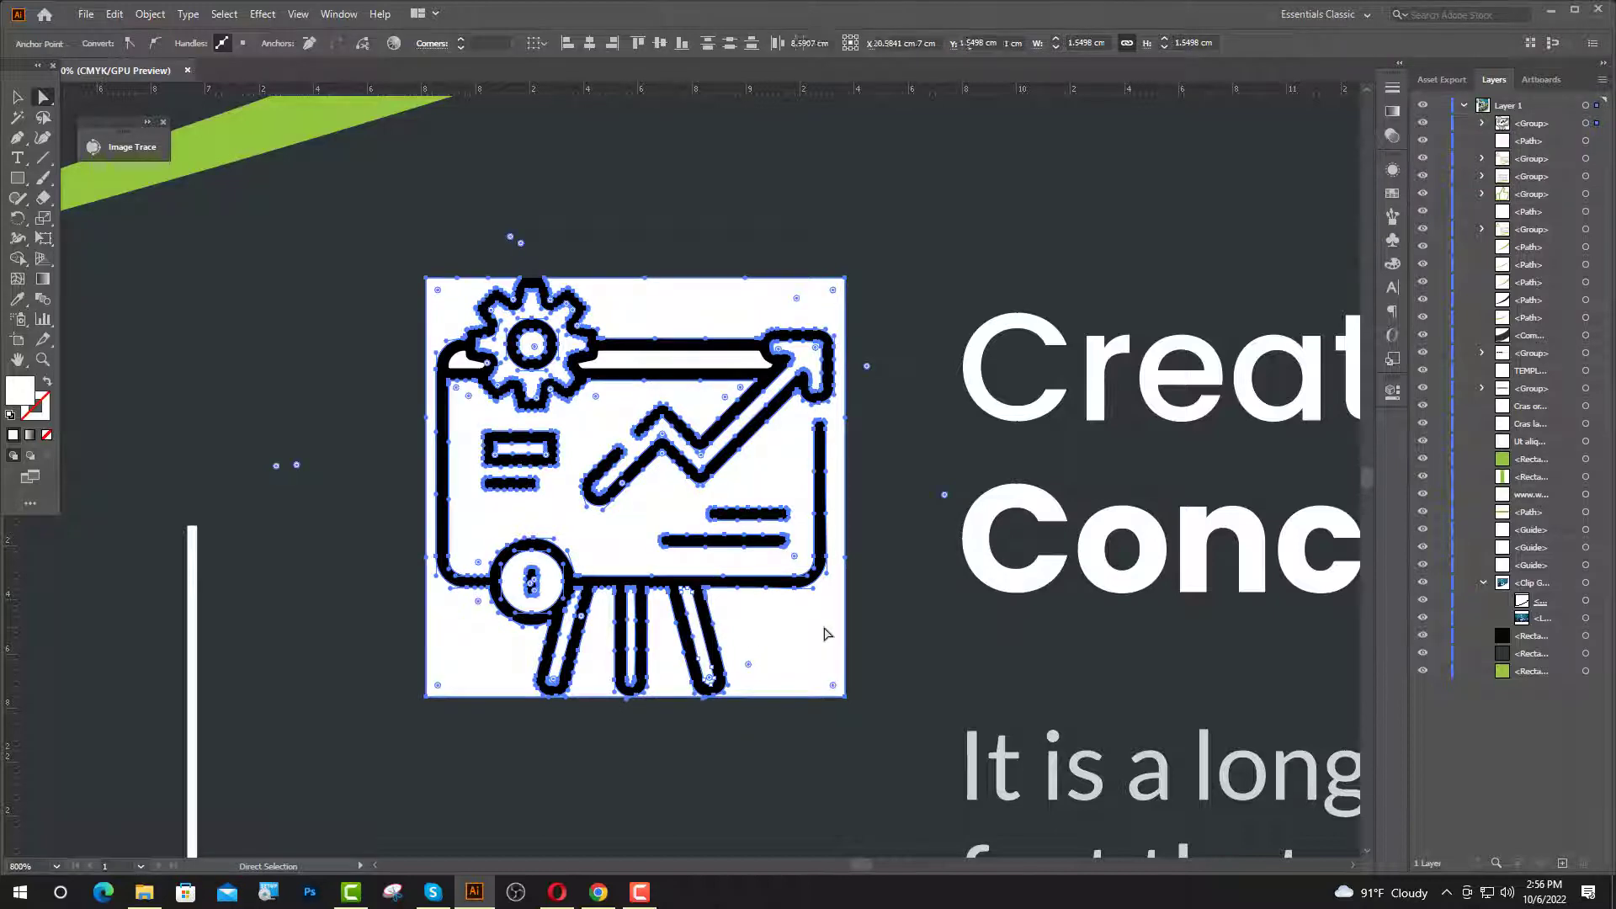
key(Delete)
key(Delete)
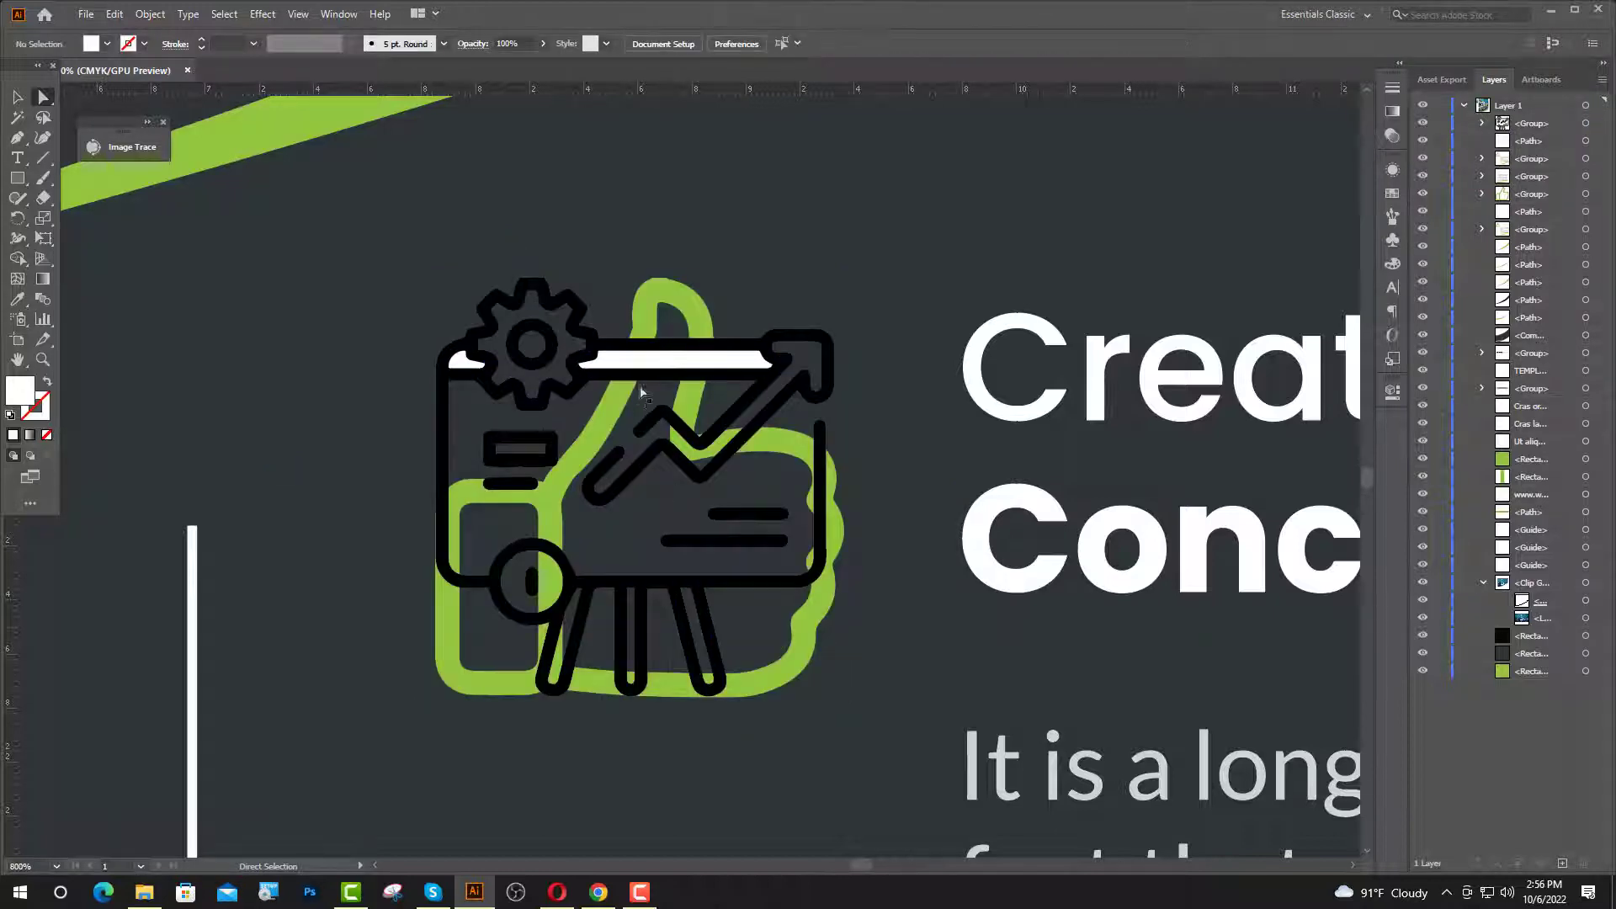
- Delete the remaining white strips inside the upper bar of the traced presentation board
click(648, 362)
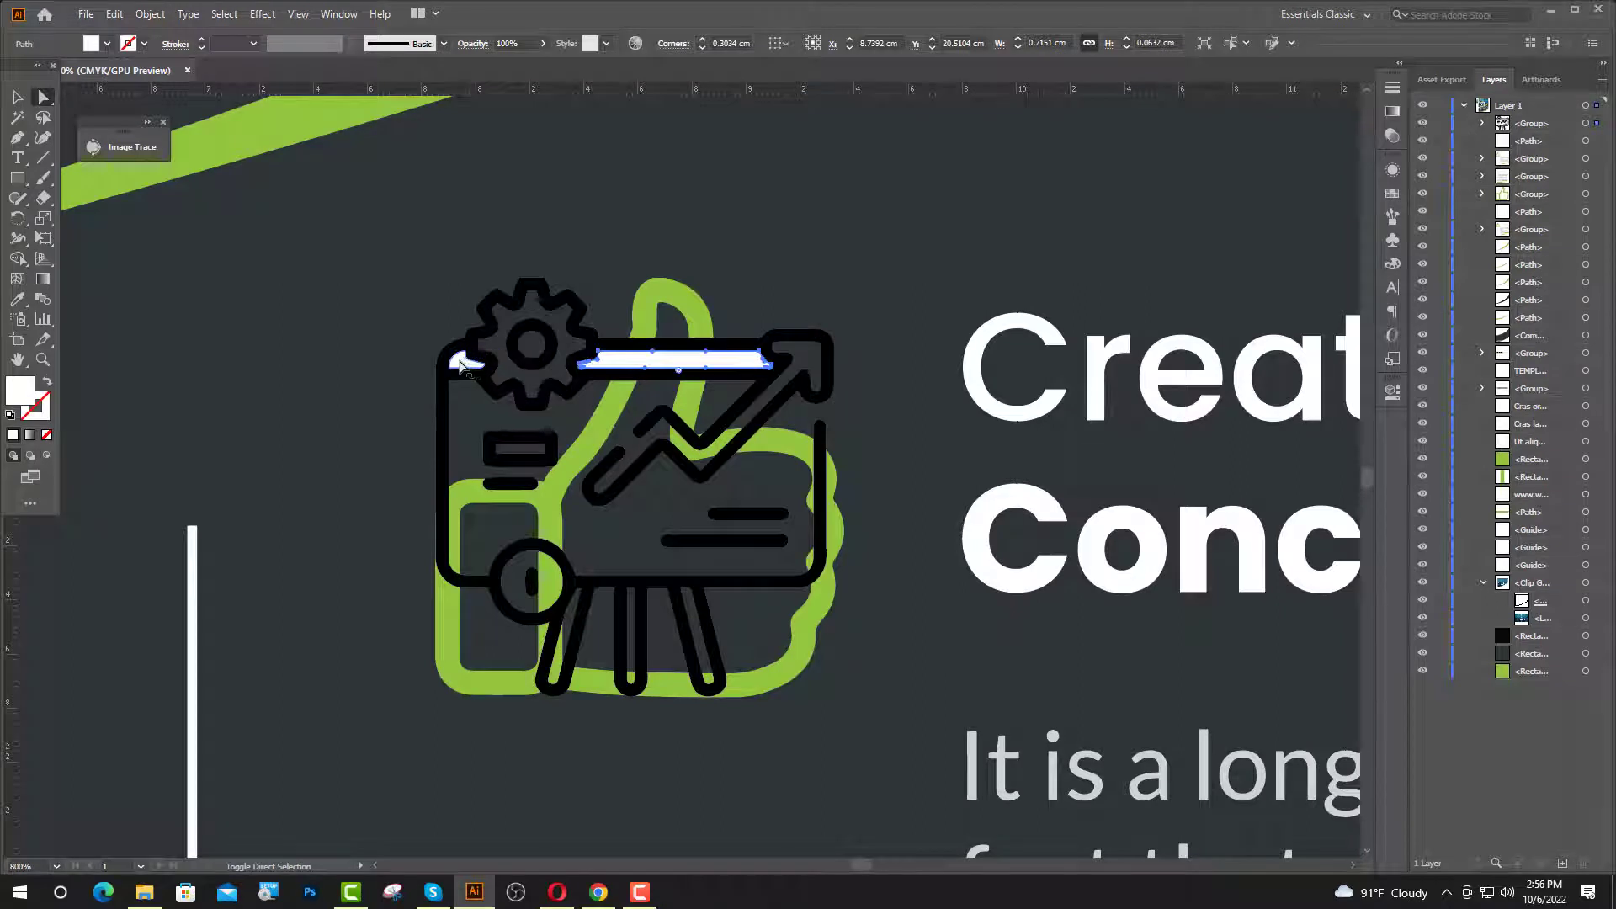
key(Delete)
key(v)
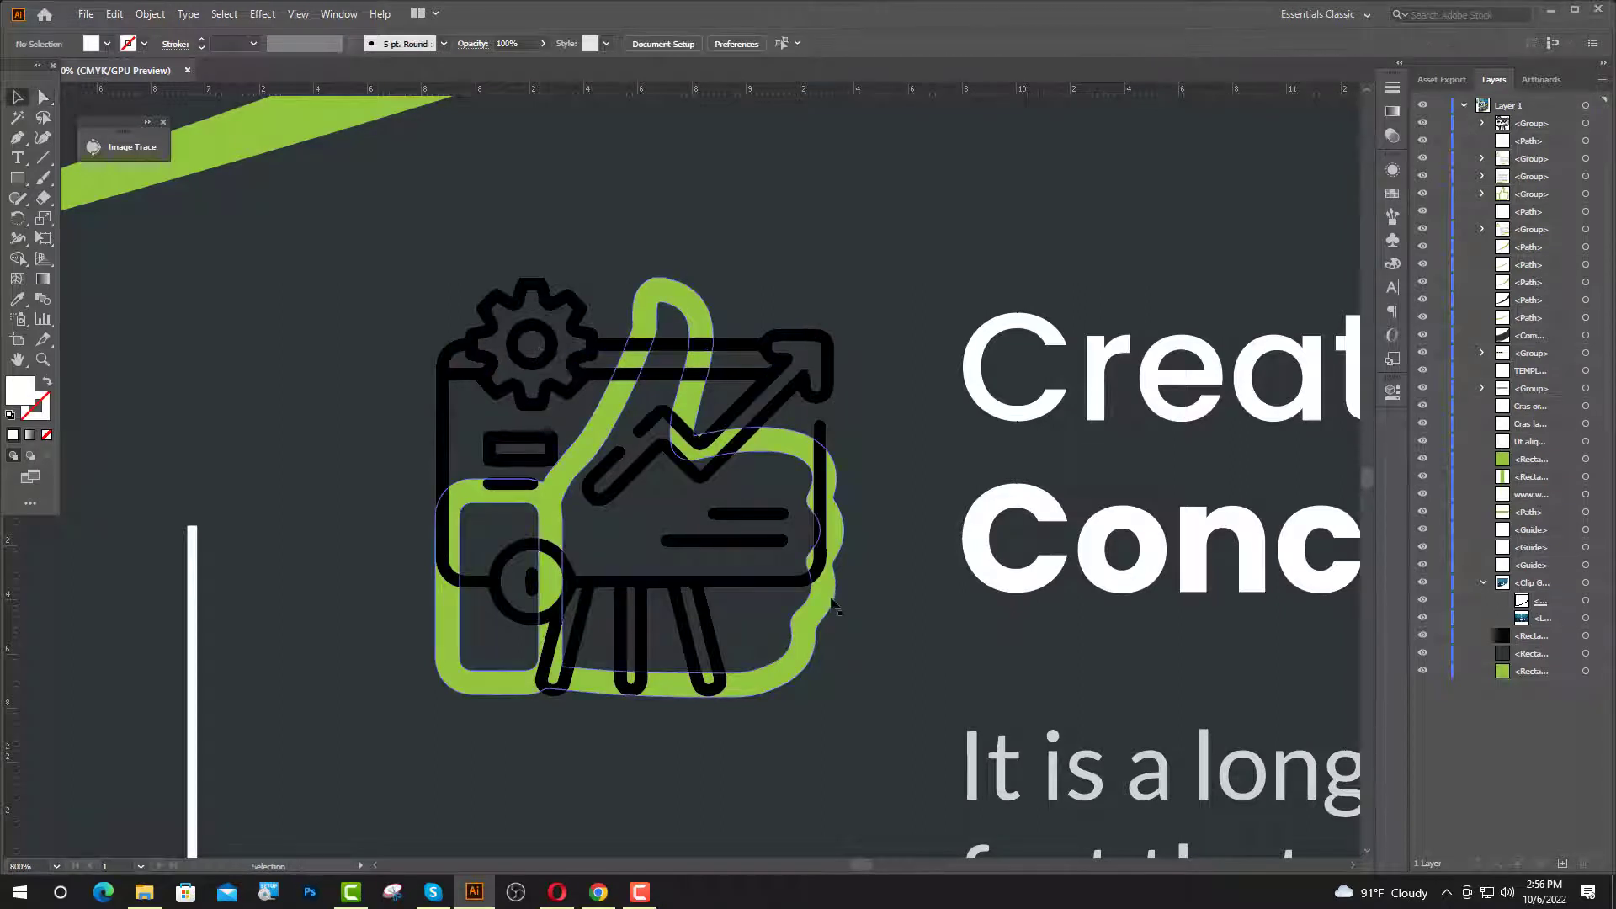
- Centre the presentation-board icon horizontally on the second block's thumbs-up icon
click(826, 599)
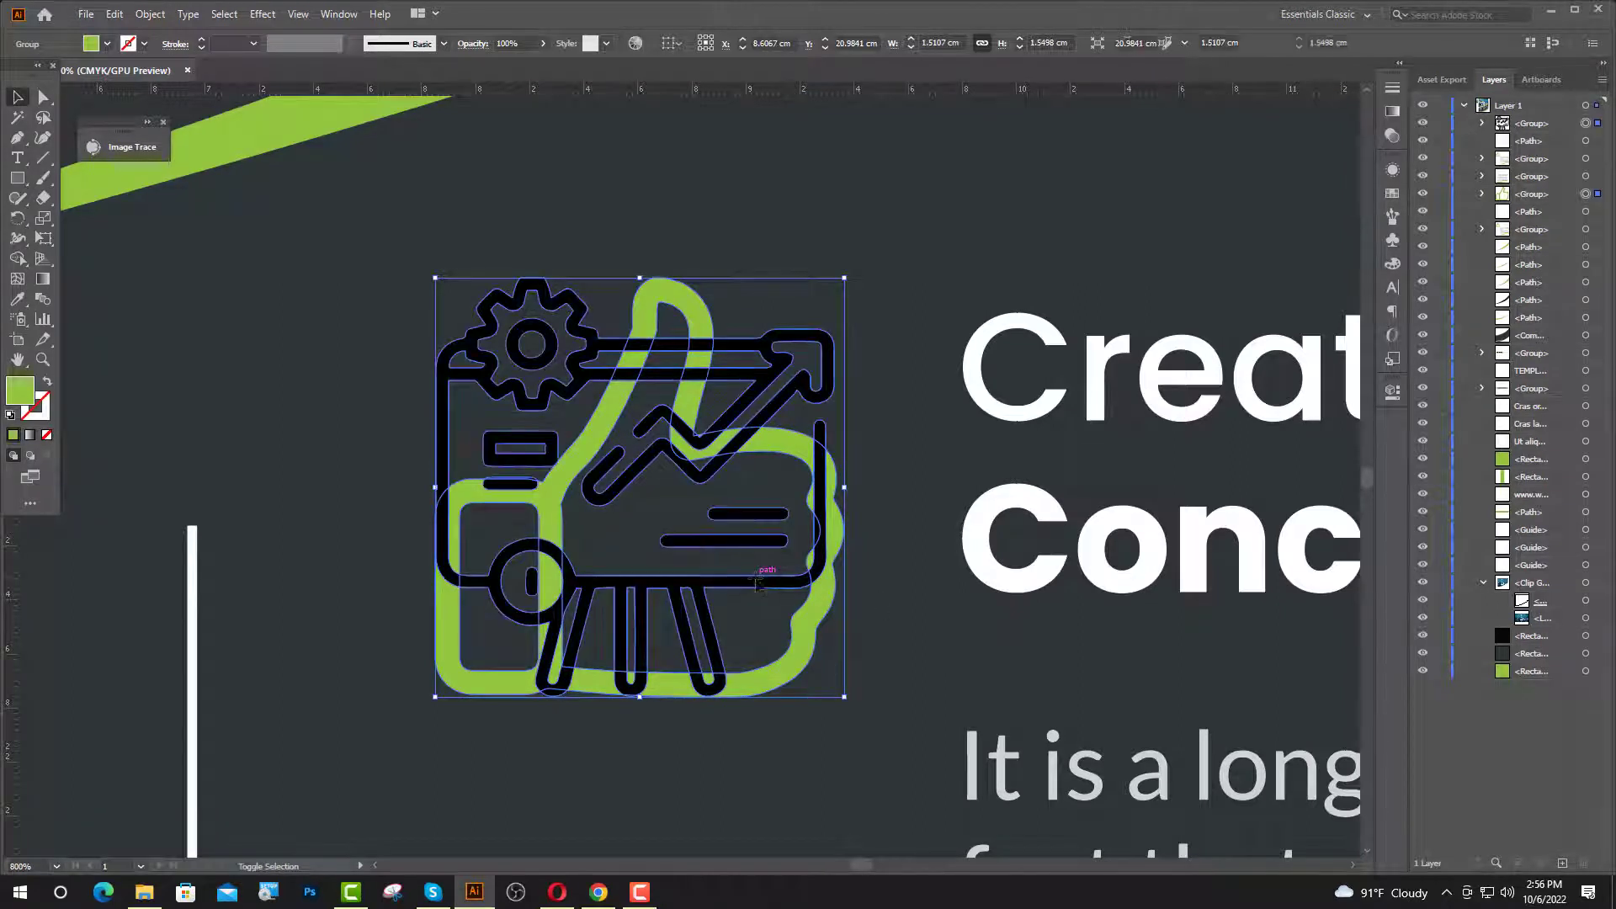
shift+click(758, 582)
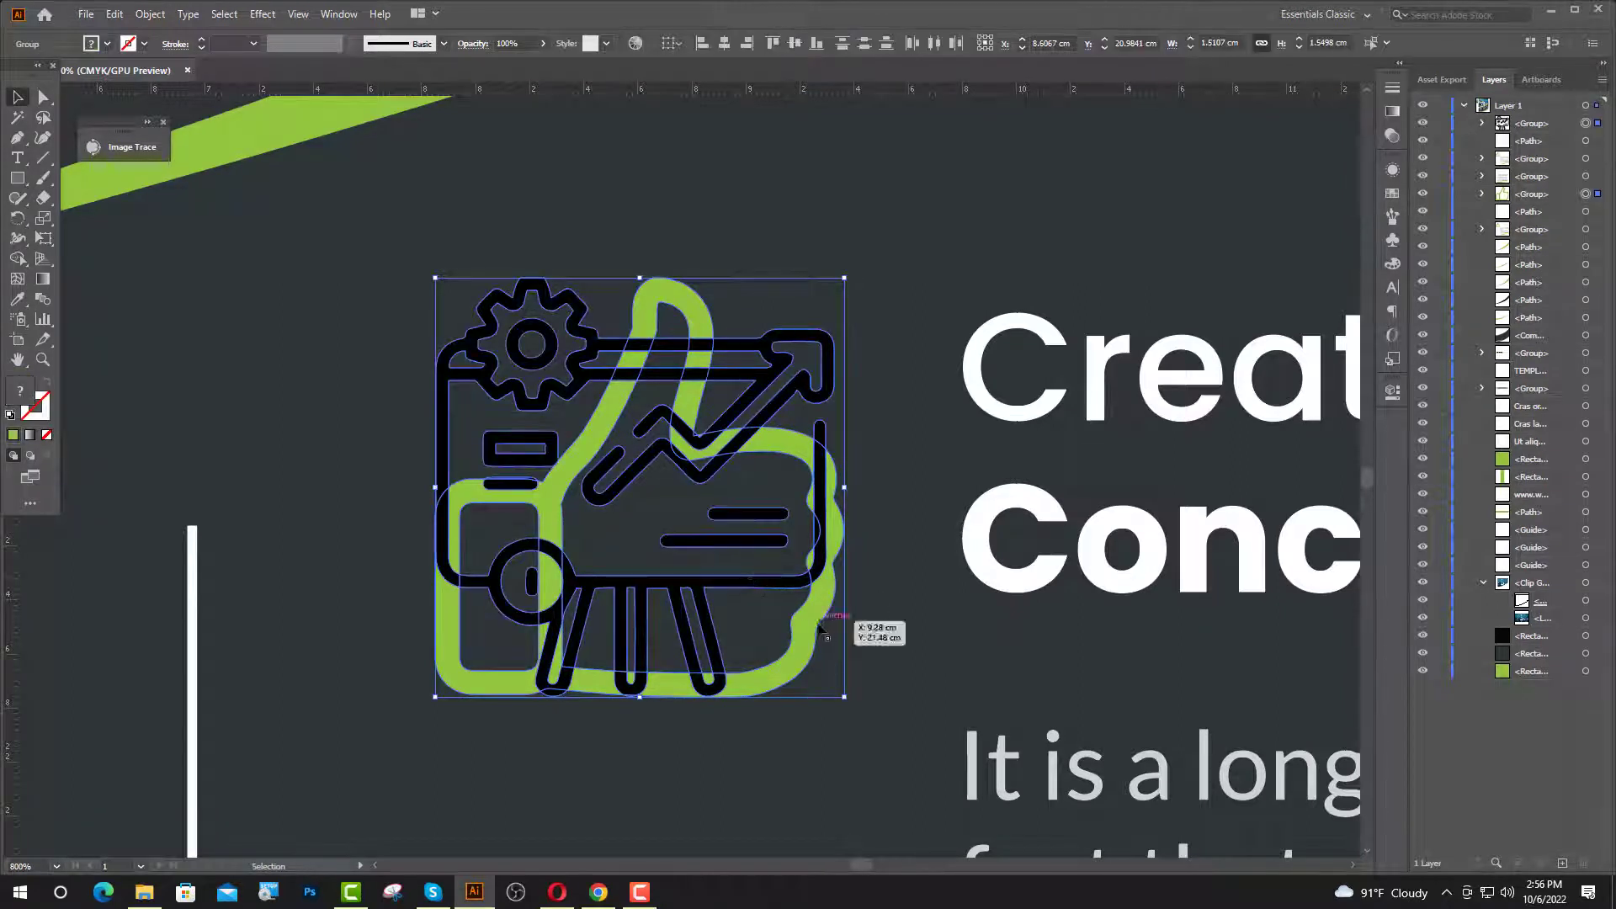
click(724, 46)
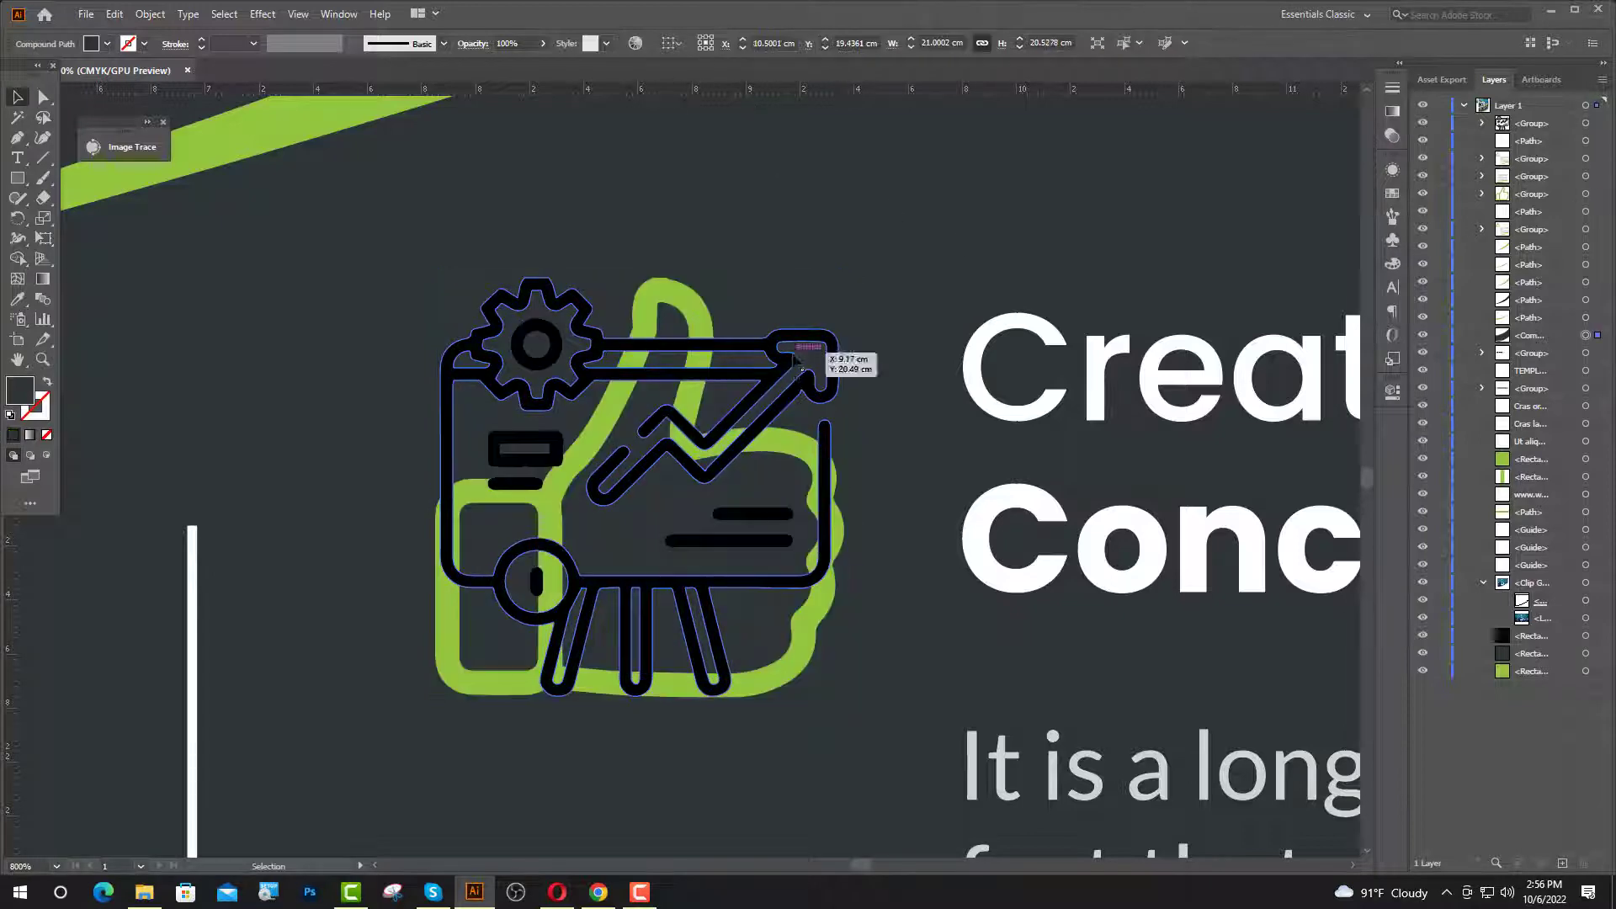
- Recolour the presentation-board icon with the green sampled from the swoosh
click(787, 362)
key(ctrl+g)
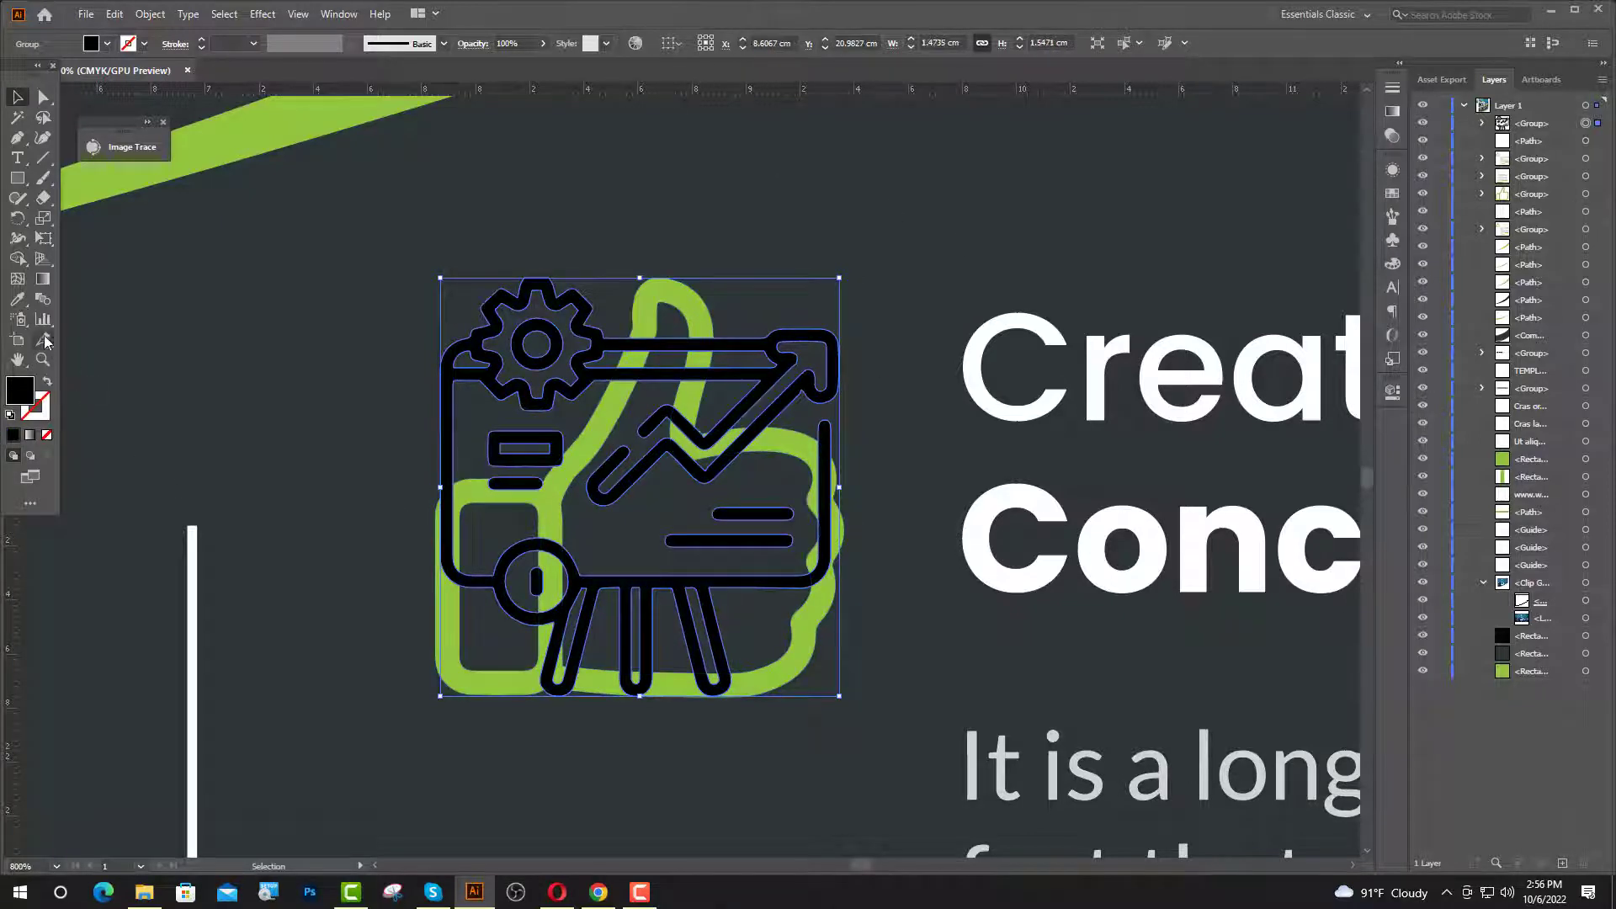
click(15, 305)
click(248, 148)
key(v)
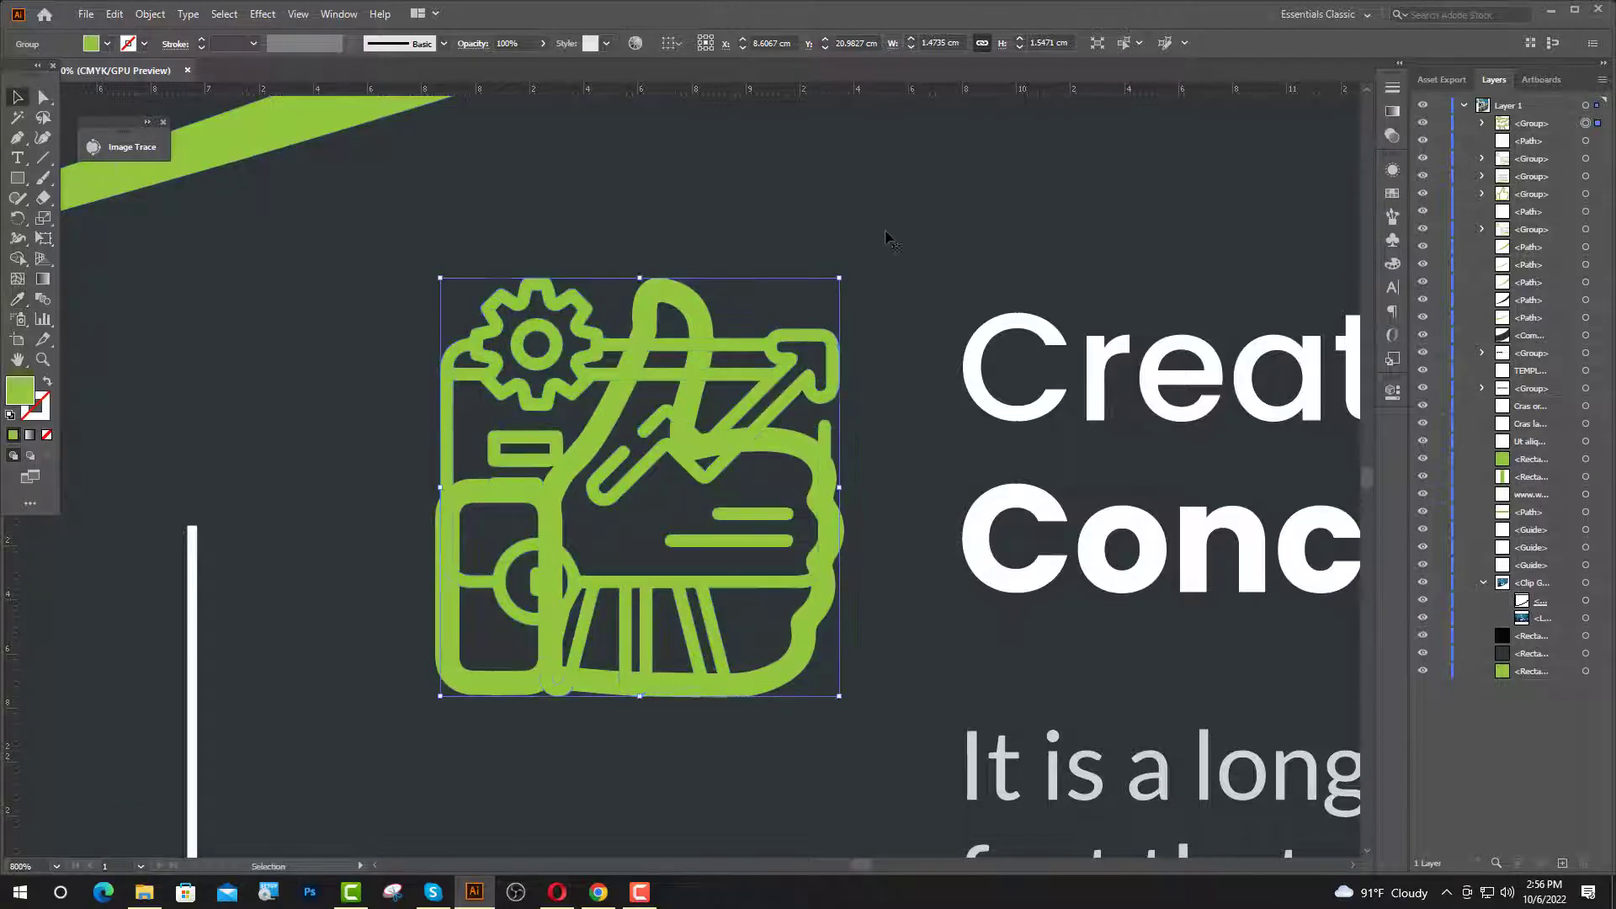
- Delete the thumbs-up icon beneath the green presentation-board icon in the second block
click(834, 619)
key(Delete)
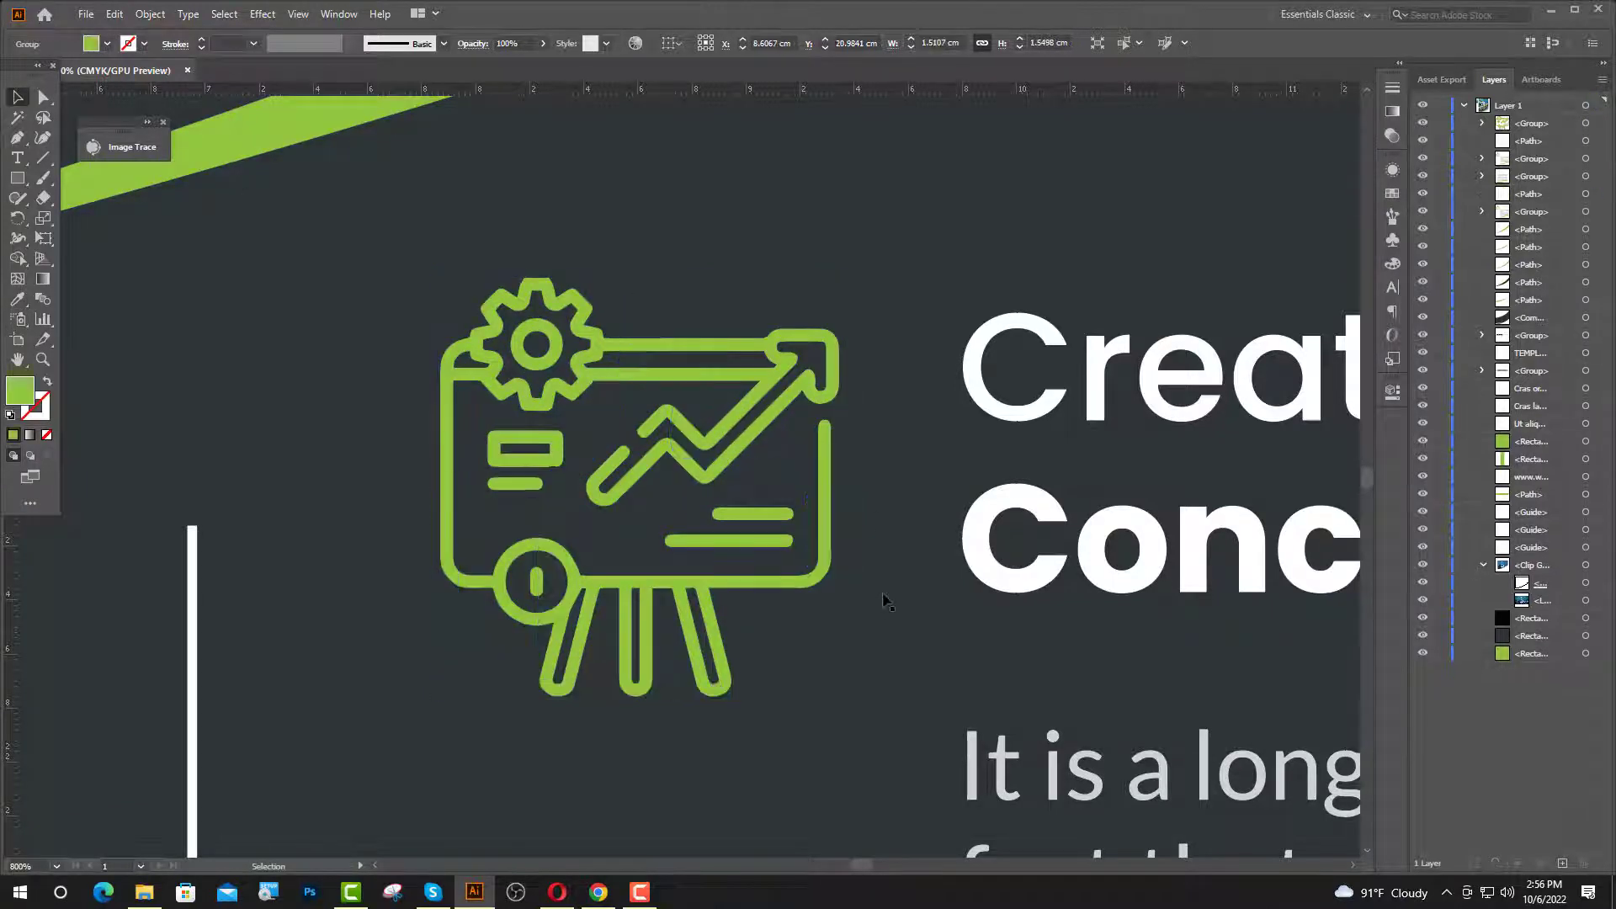
key(ctrl+0)
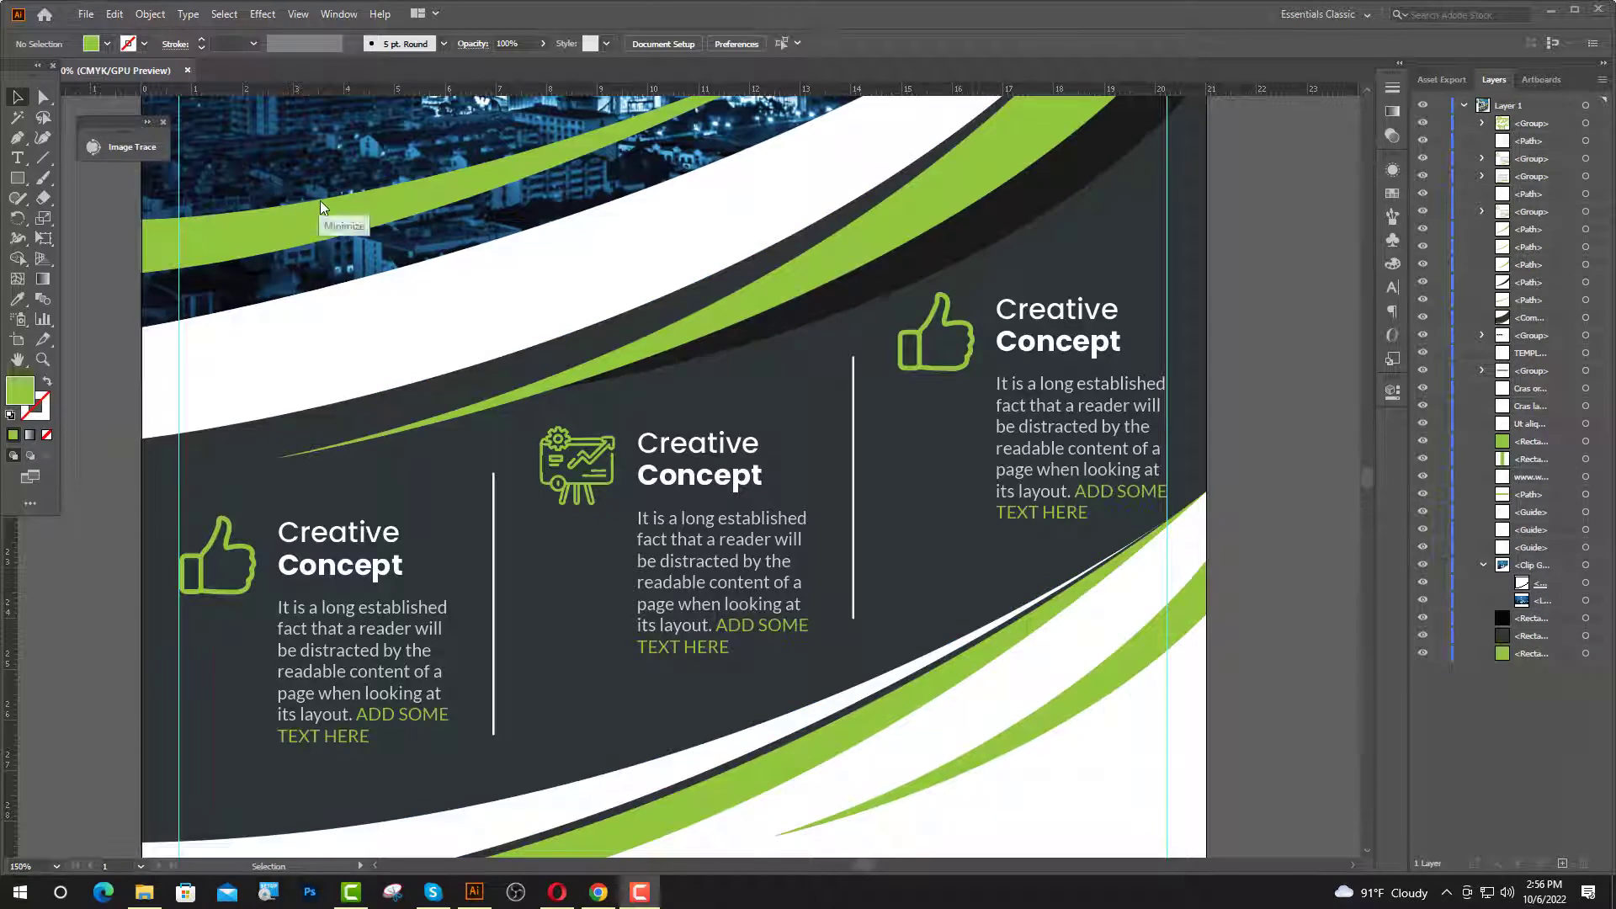
- Change the second block's heading to "Market Analysis", keeping the light first line and bold second line
click(18, 158)
drag(762, 443, 637, 444)
text(MA)
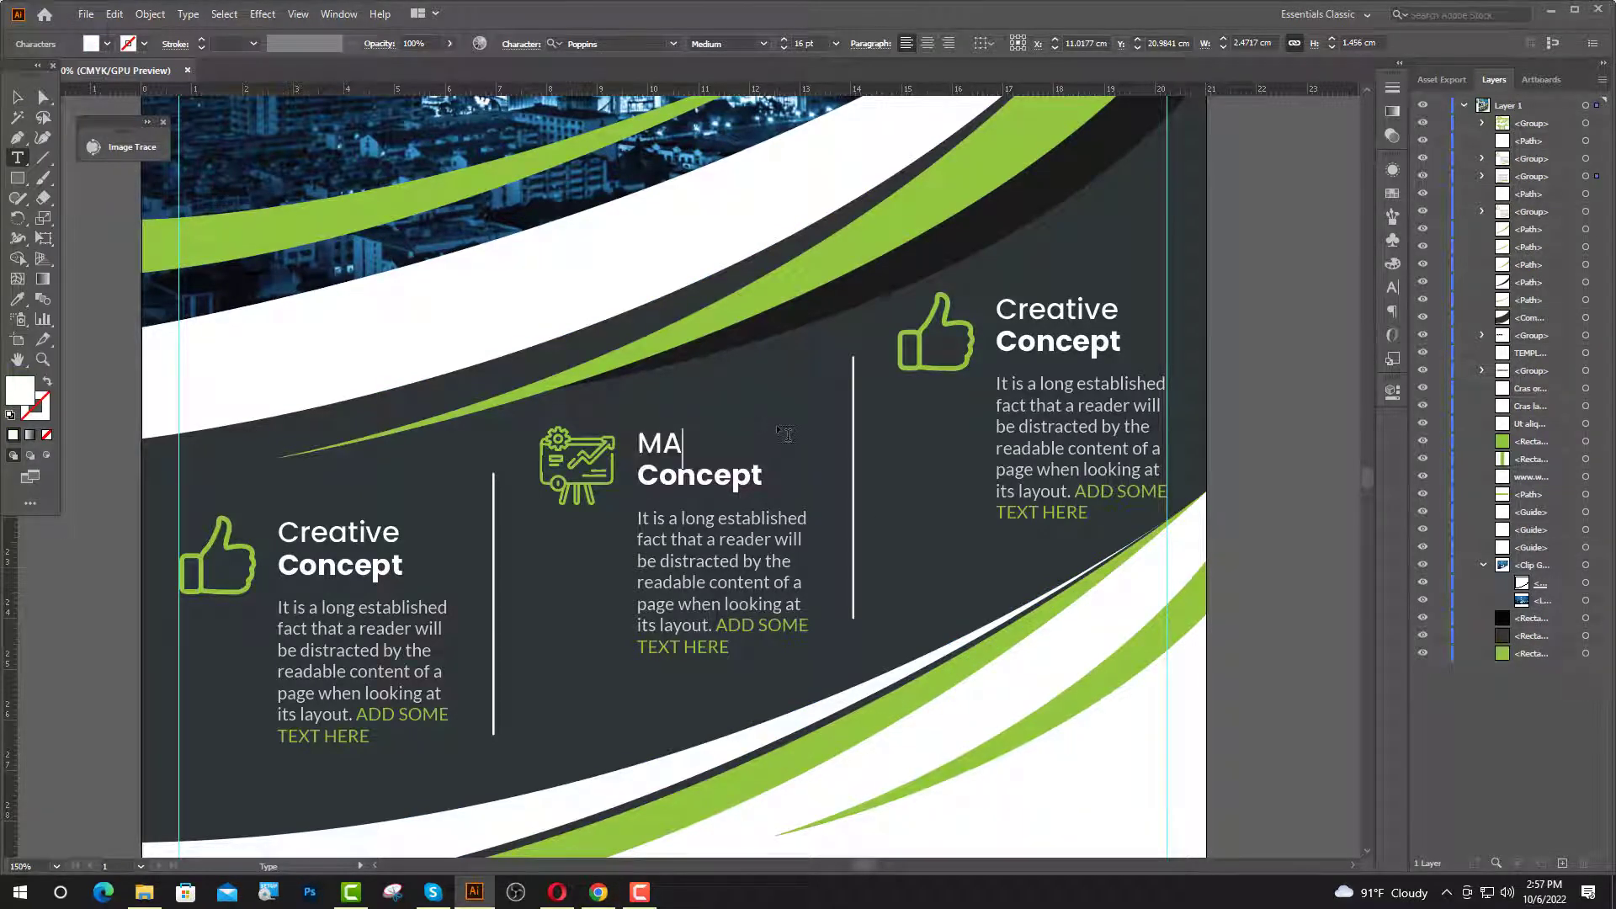
text(RKET)
drag(761, 476, 608, 484)
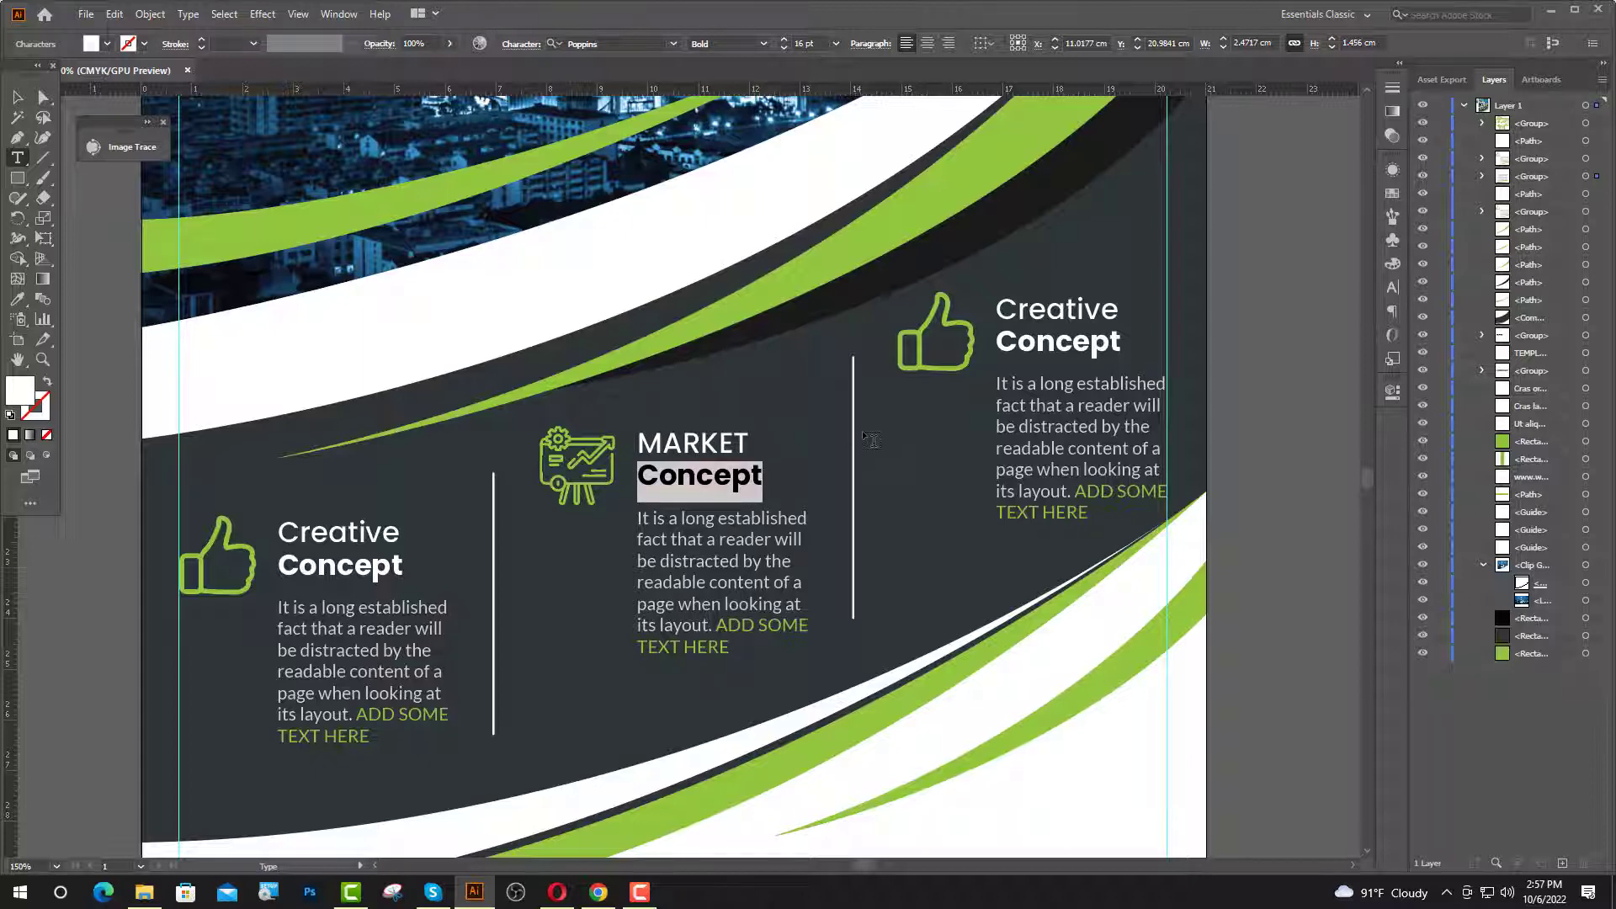
text(Ana)
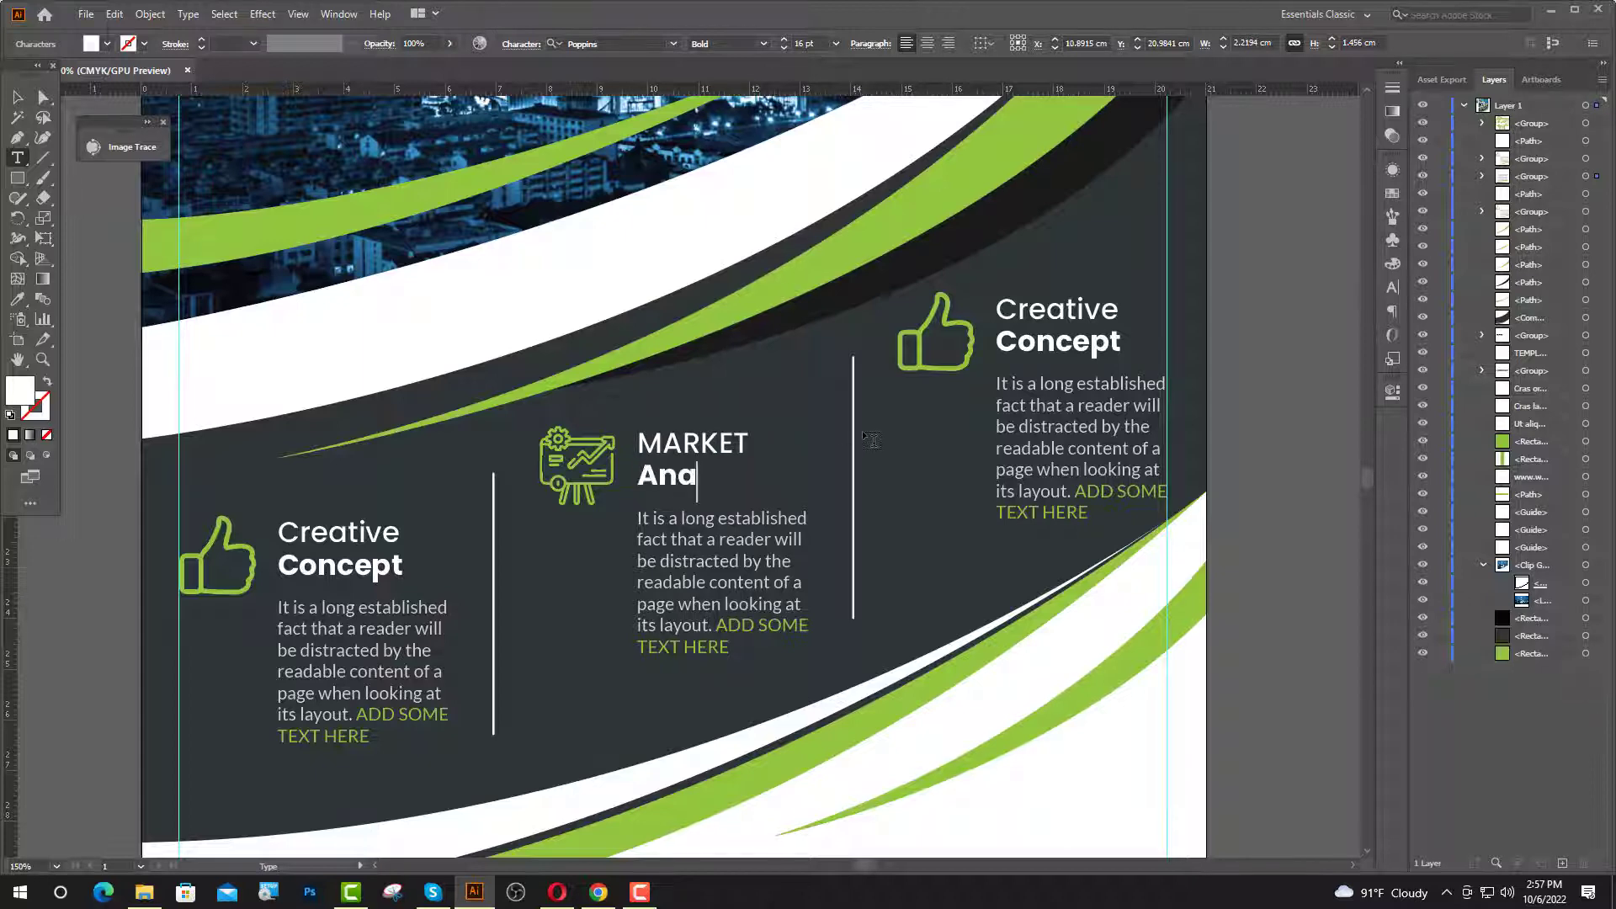
text(lysis)
drag(751, 444, 665, 443)
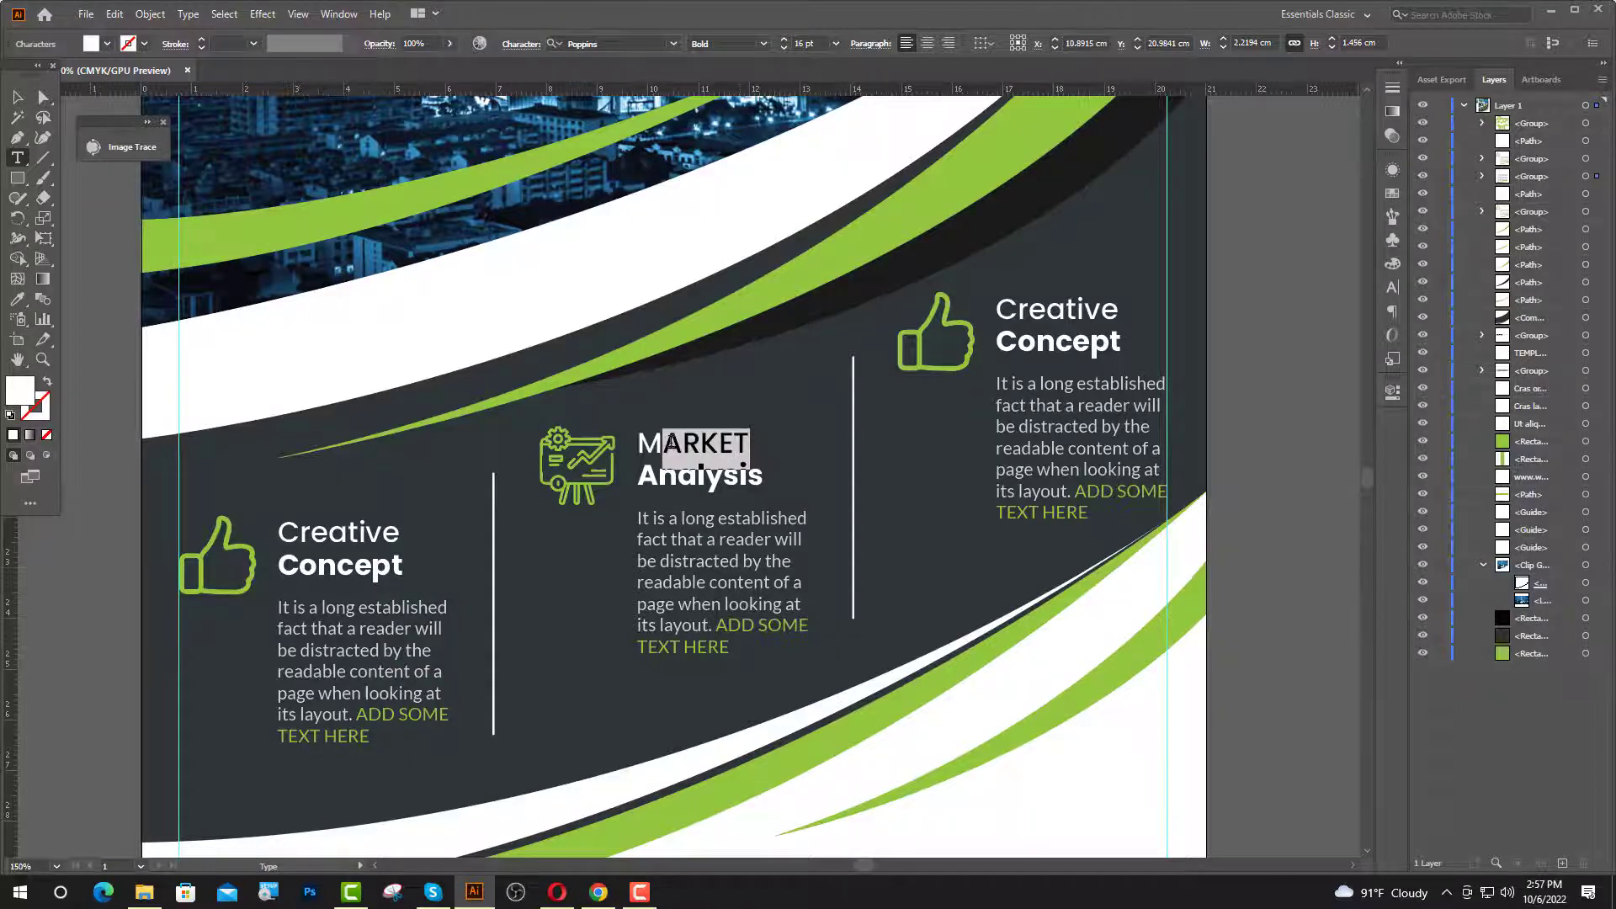
text(arket)
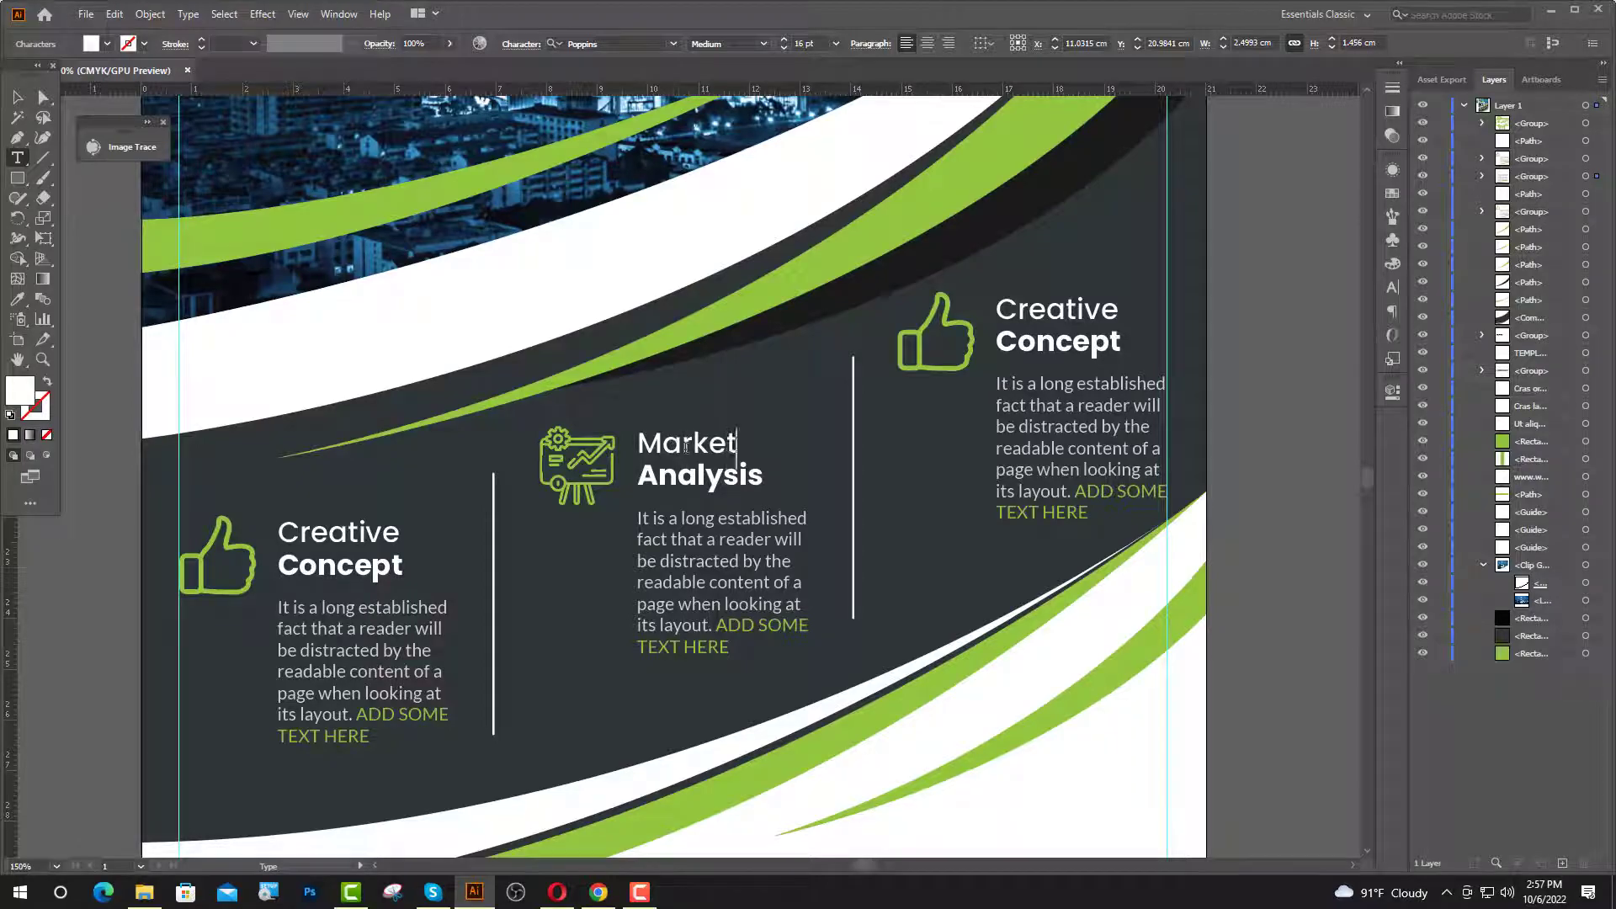
key(Escape)
- Place the management icon from the desktop into the flyer and scale it down to about 1.31 cm beside the third block's heading
click(1552, 11)
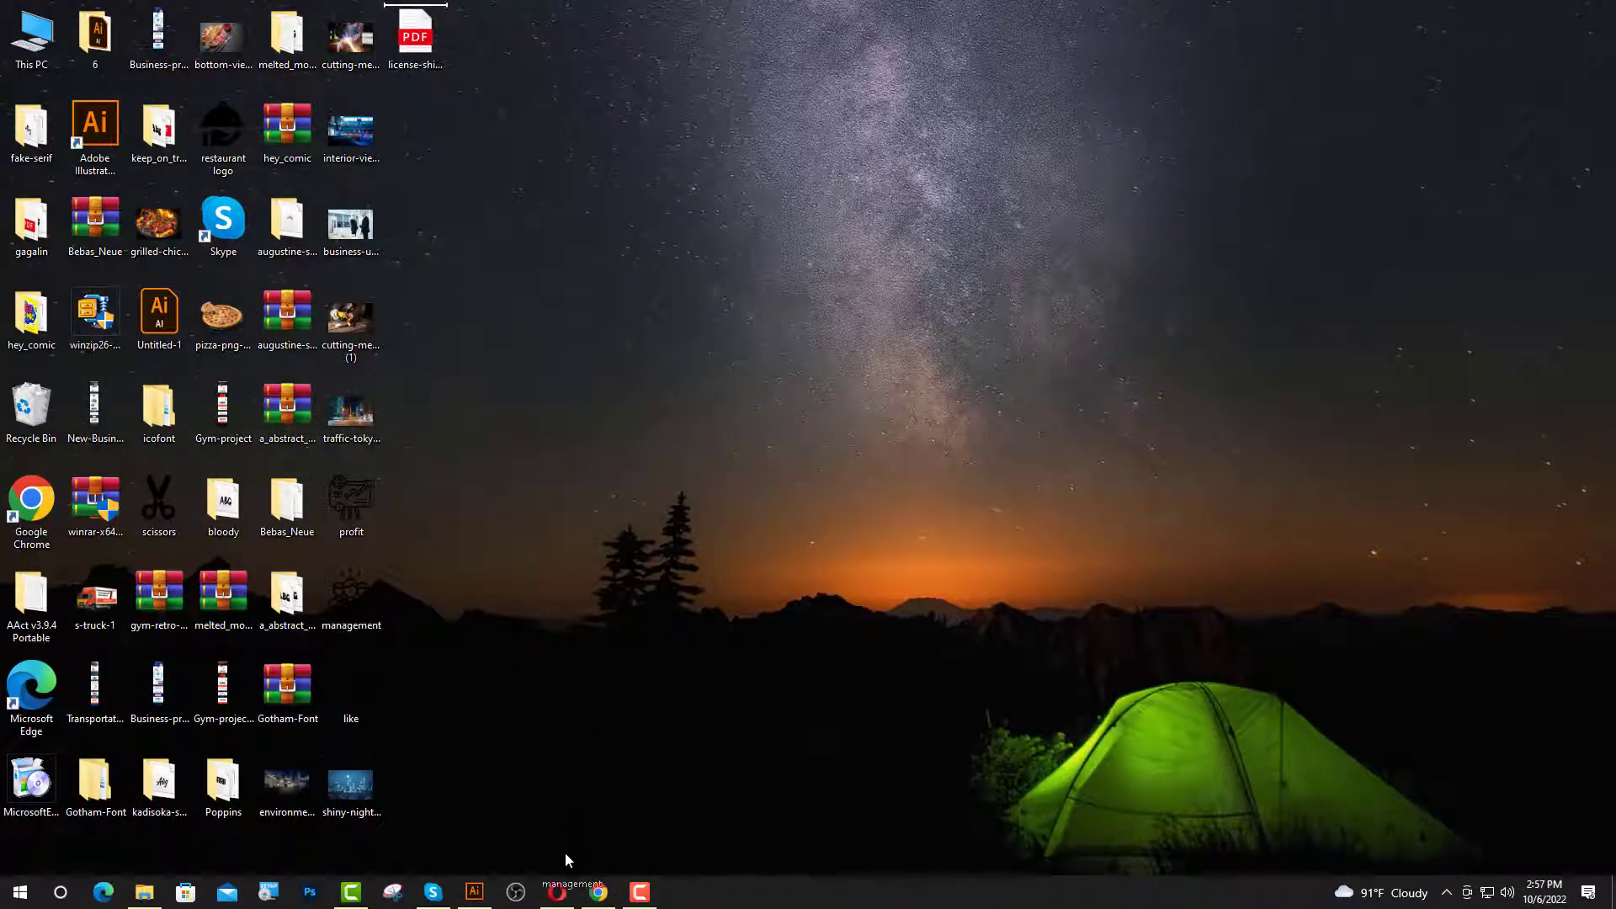
drag(565, 854, 1002, 513)
scroll(962, 126, up, 3)
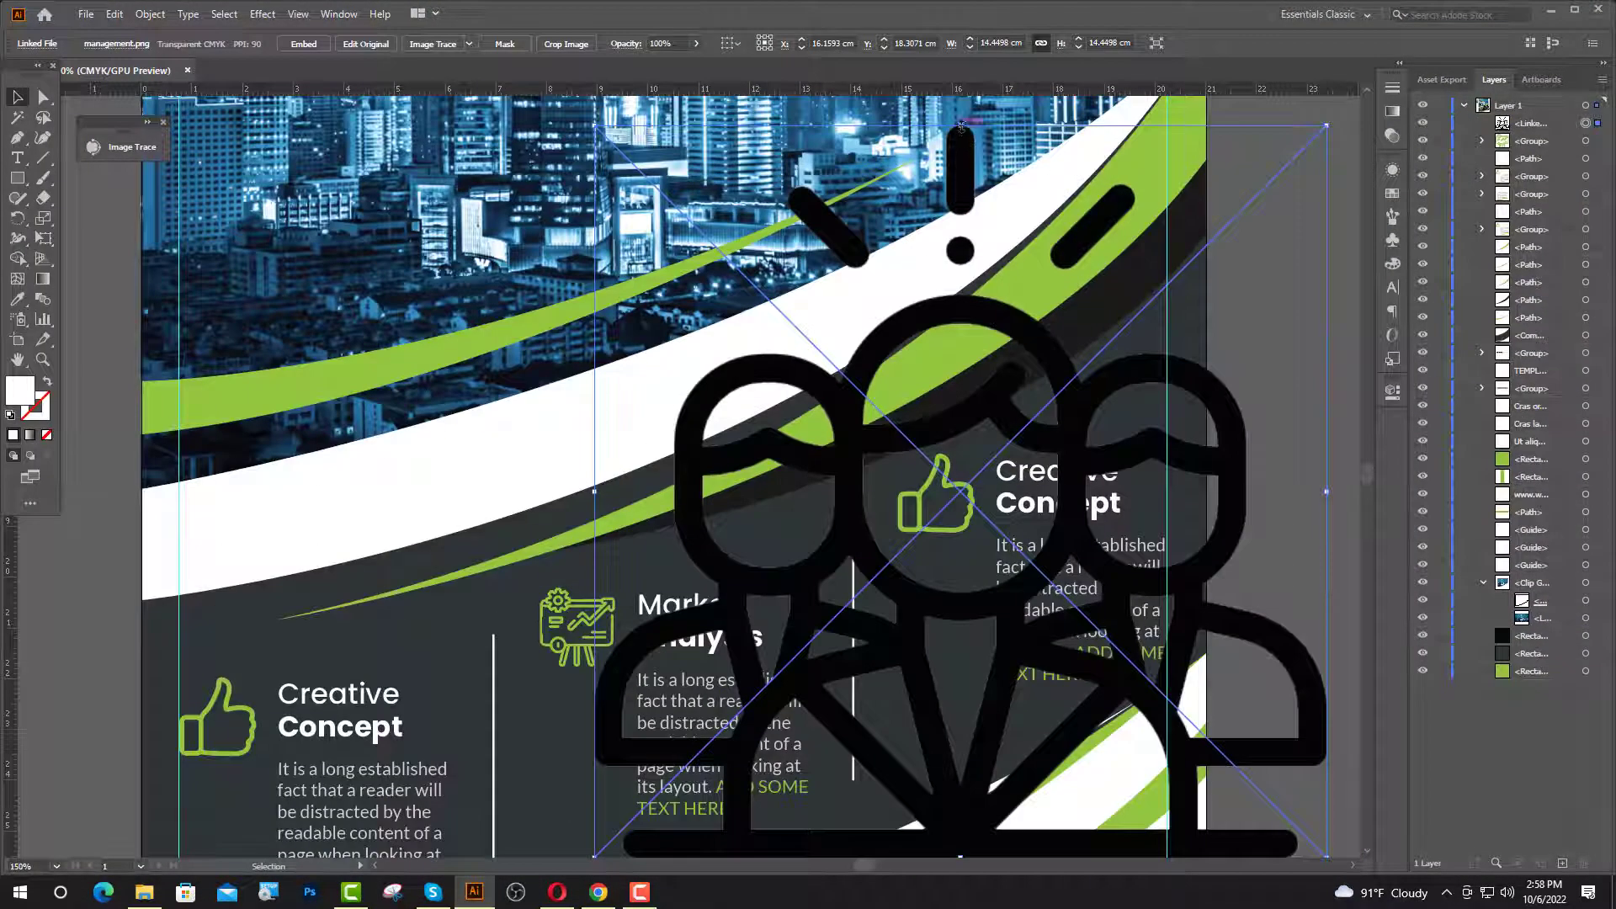
drag(962, 127, 926, 459)
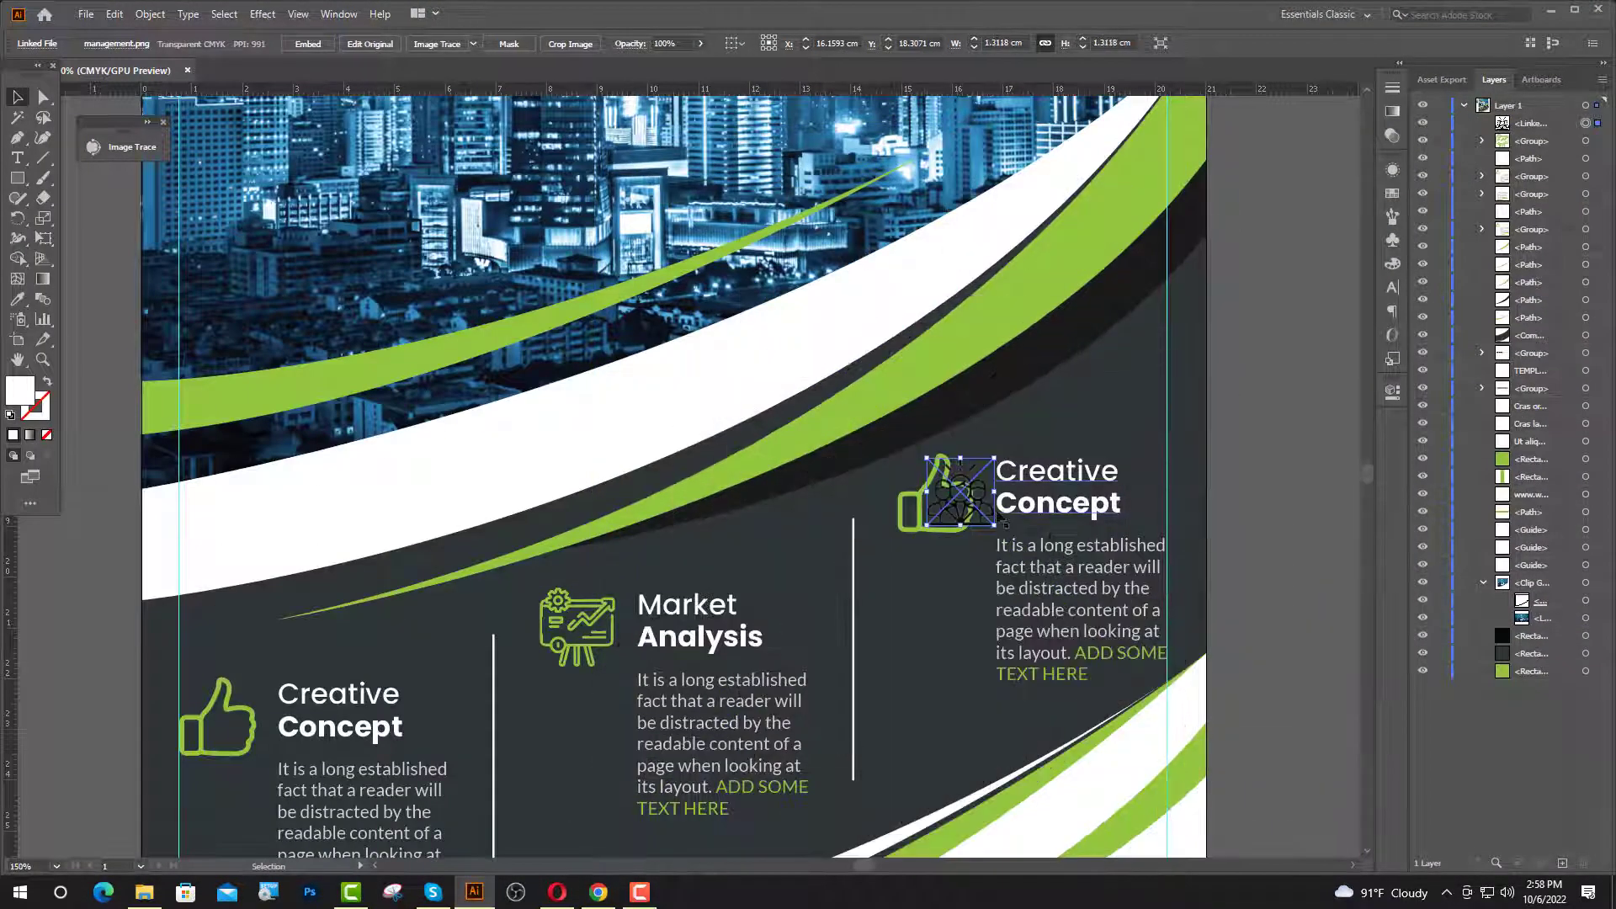
- Move the management icon over the third block's thumbs-up icon
key(ctrl+equal)
key(ctrl+equal)
key(ctrl+equal)
key(ctrl+equal)
key(ctrl+equal)
key(ctrl+equal)
drag(893, 543, 705, 603)
scroll(845, 568, up, 1)
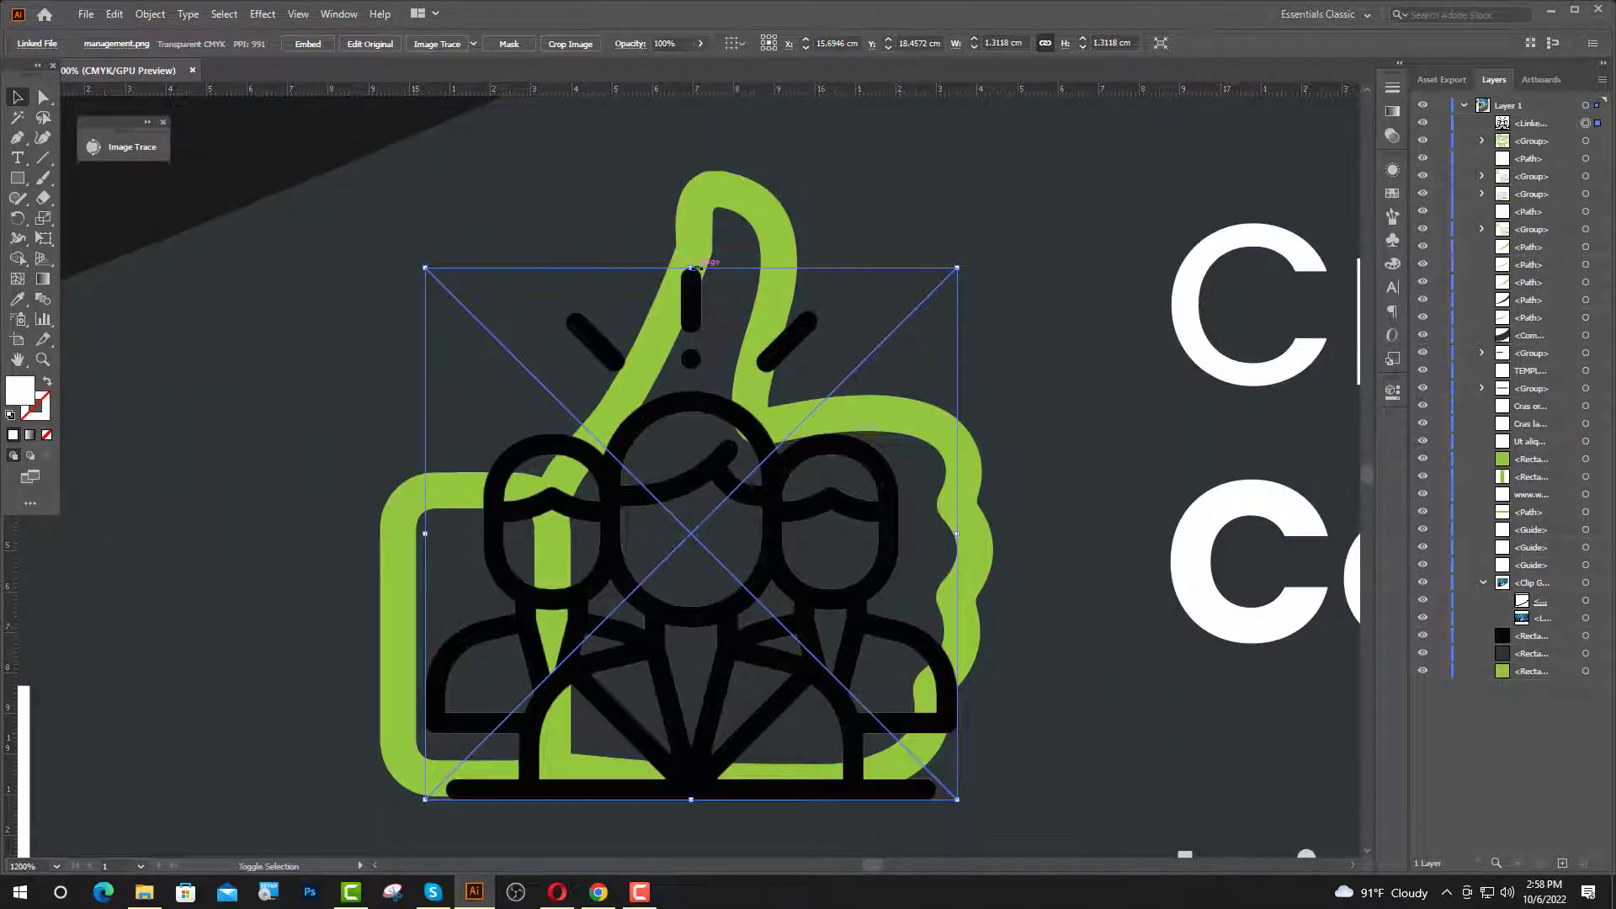
- Enlarge the management icon to about 1.55 cm over the third block's thumbs-up, and trace and expand it into vector shapes
drag(692, 268, 716, 172)
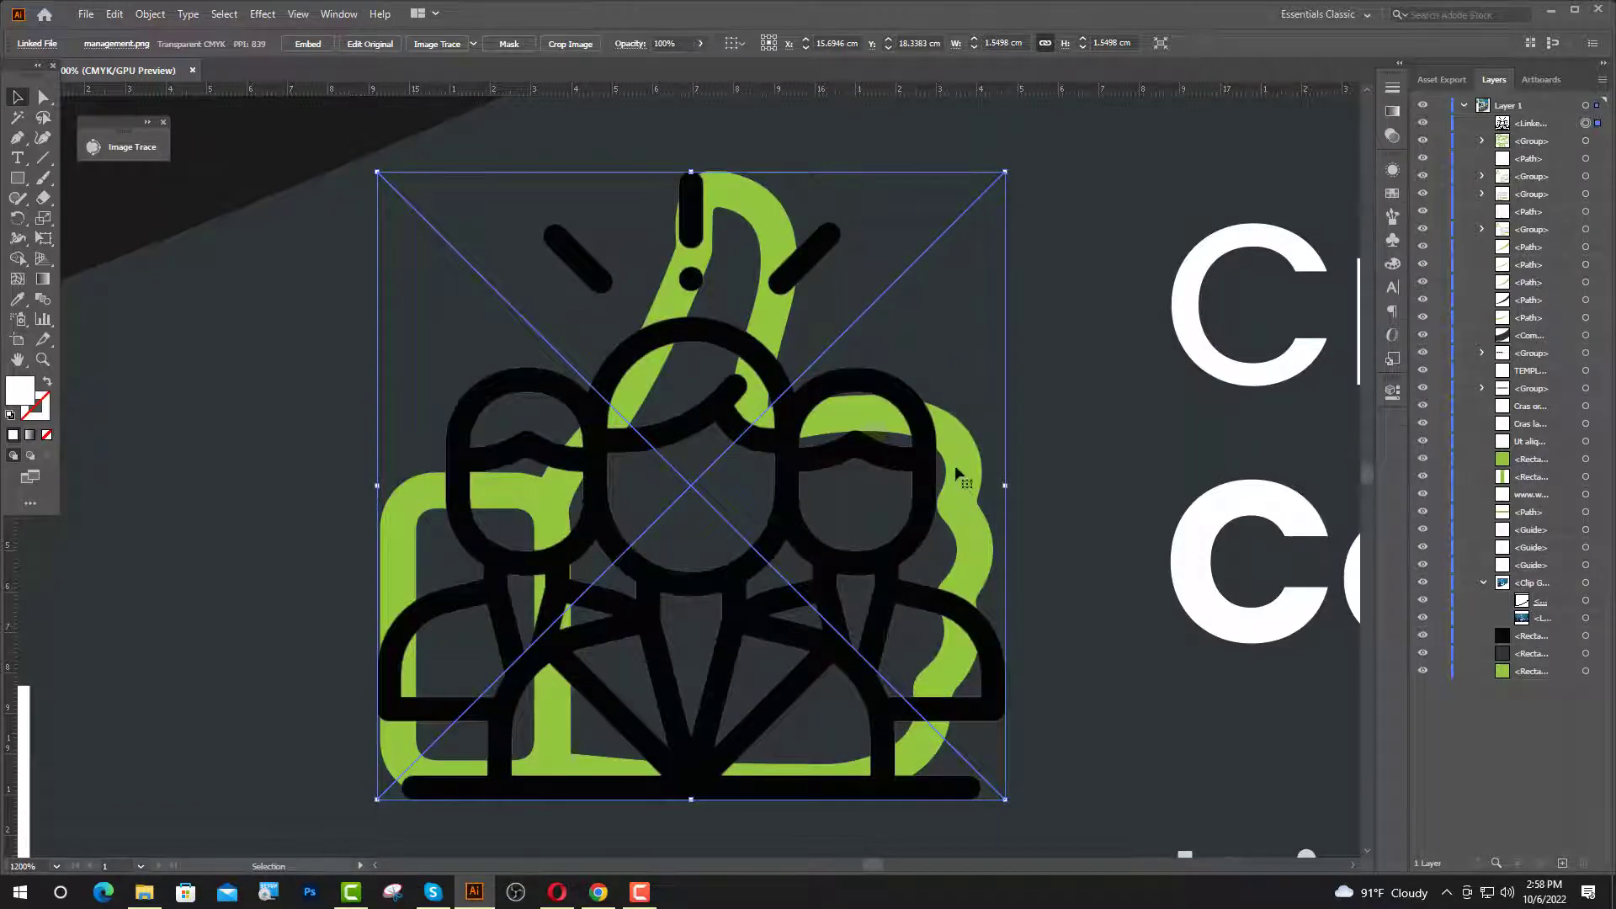
key(ctrl+minus)
key(ctrl+minus)
key(ctrl+minus)
key(ctrl+minus)
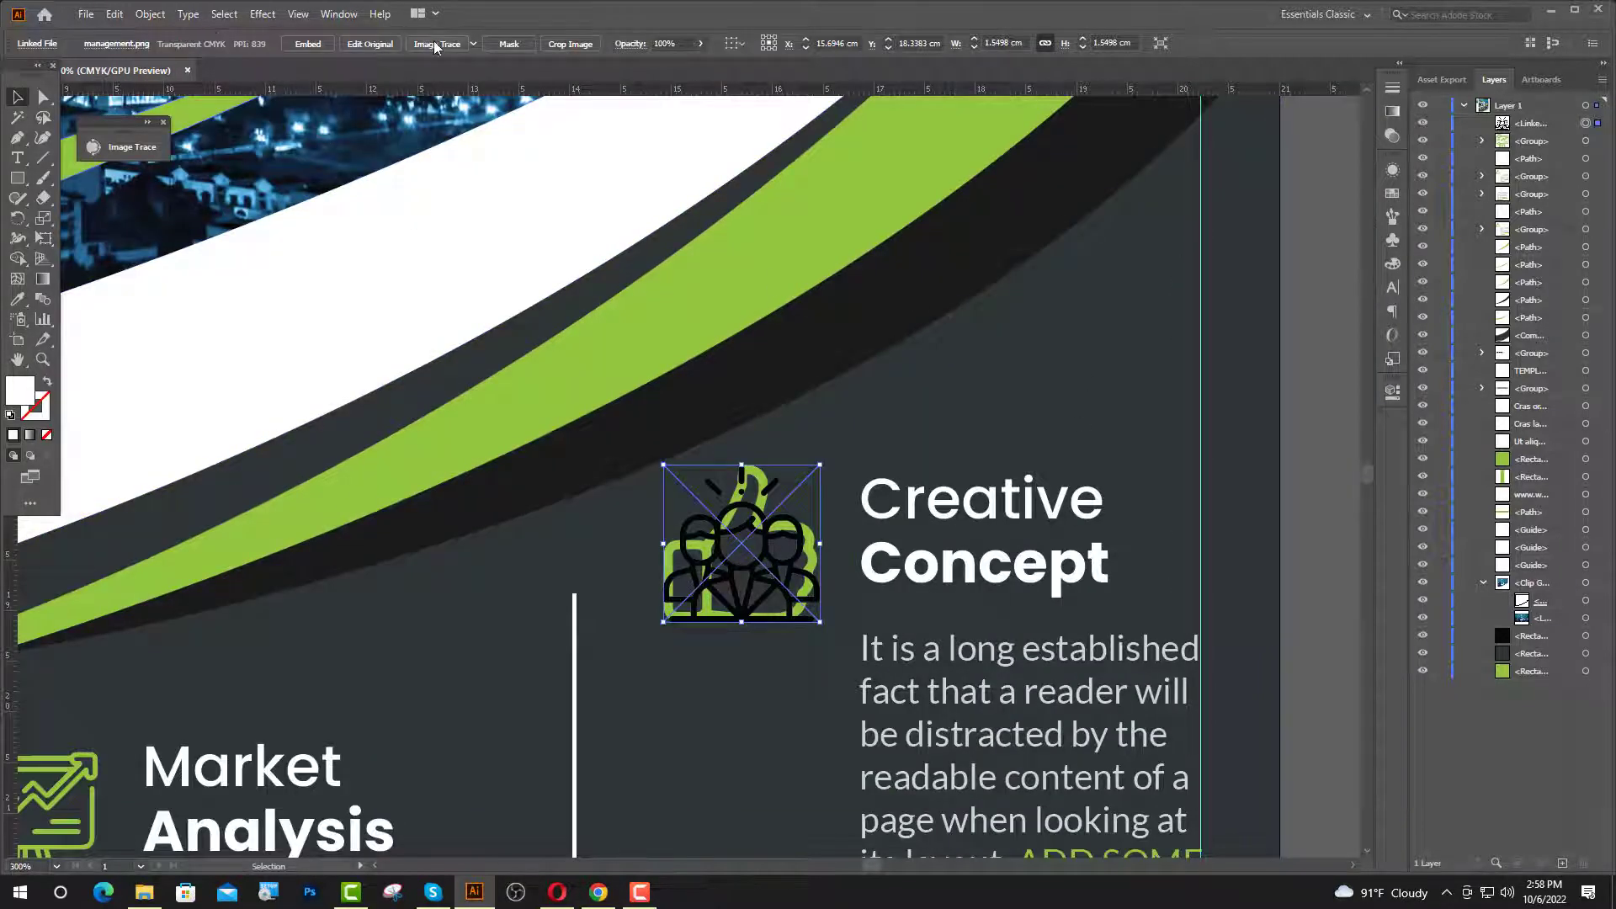
click(437, 45)
click(431, 44)
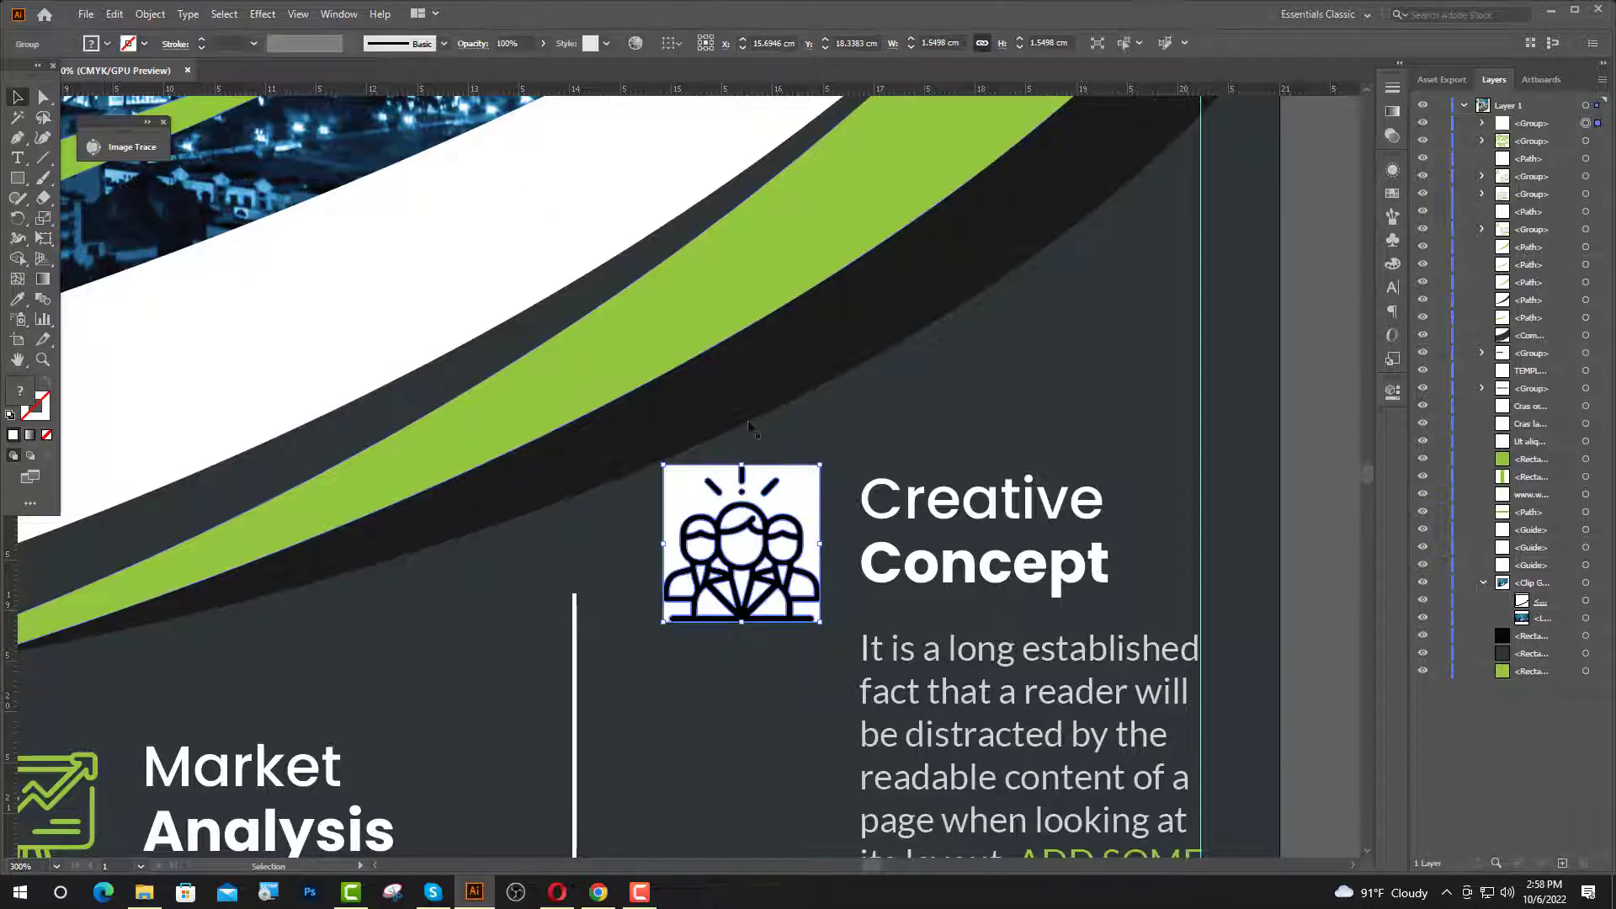
- Delete the white background shape from the traced management icon
key(ctrl+plus)
key(ctrl+plus)
click(44, 97)
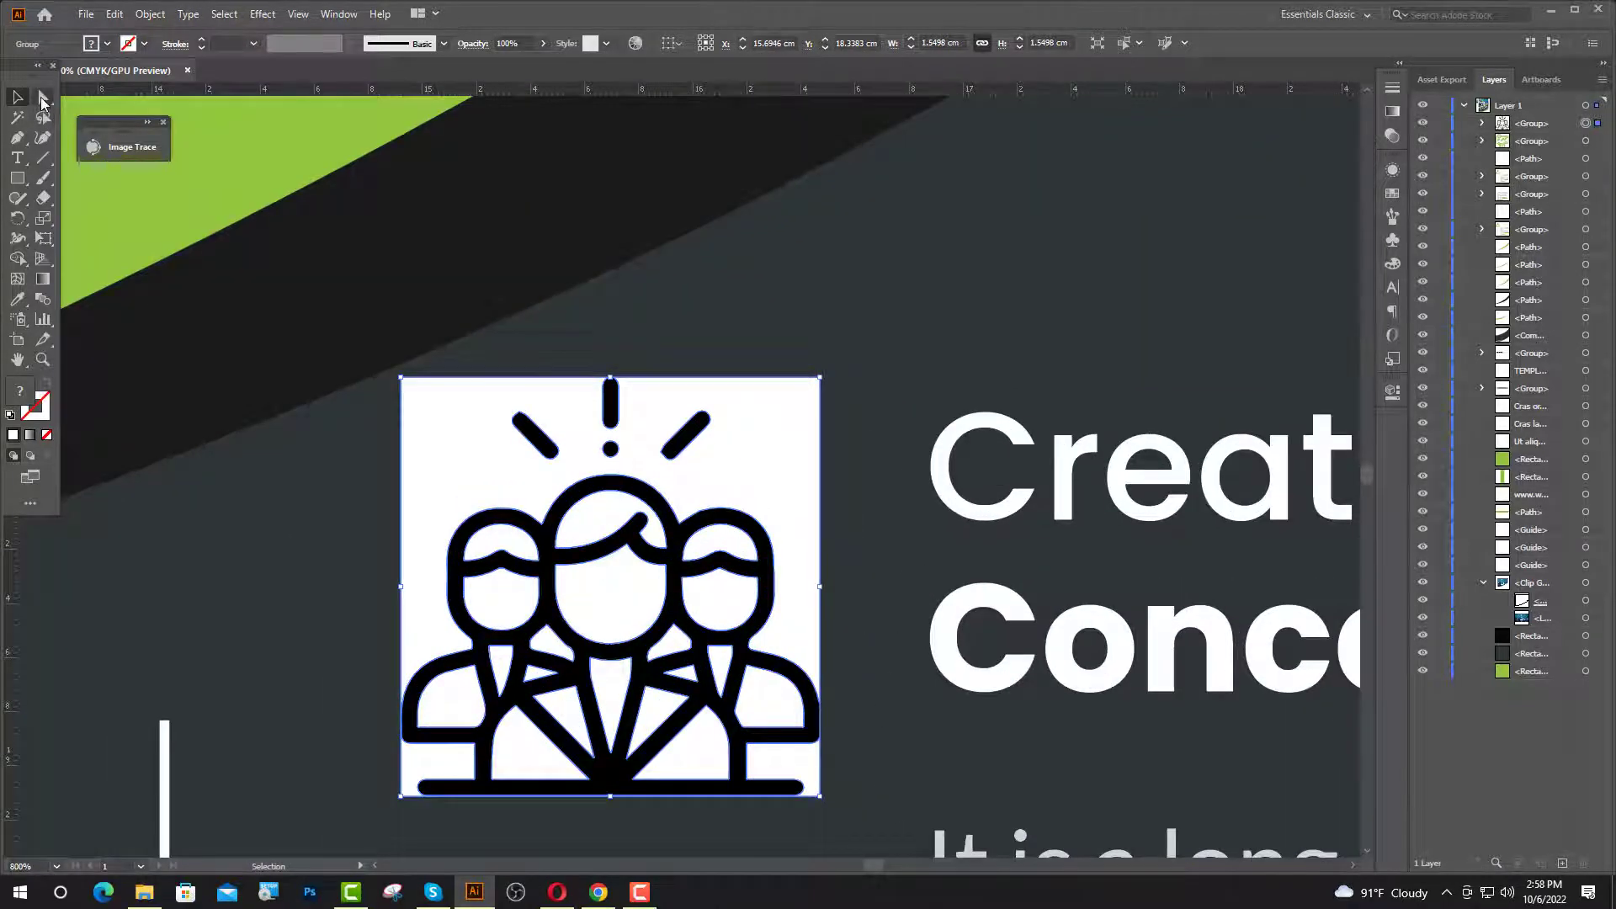
click(779, 459)
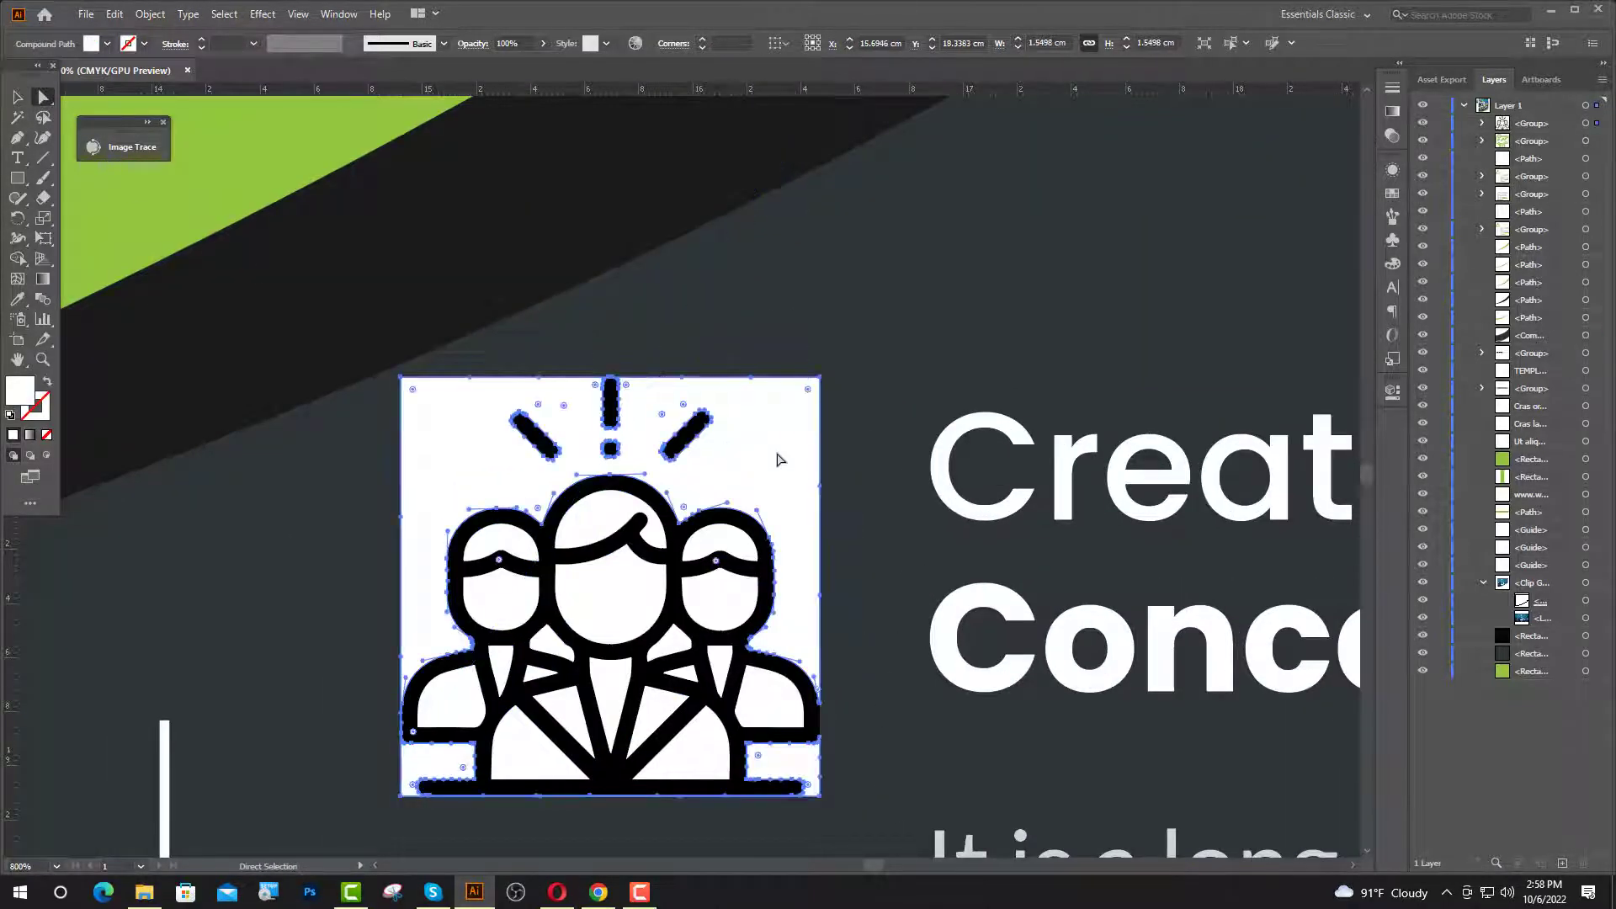
key(Delete)
- Delete all the white fill shapes inside the heads, necks, jackets and shoulders of the traced management icon
click(610, 539)
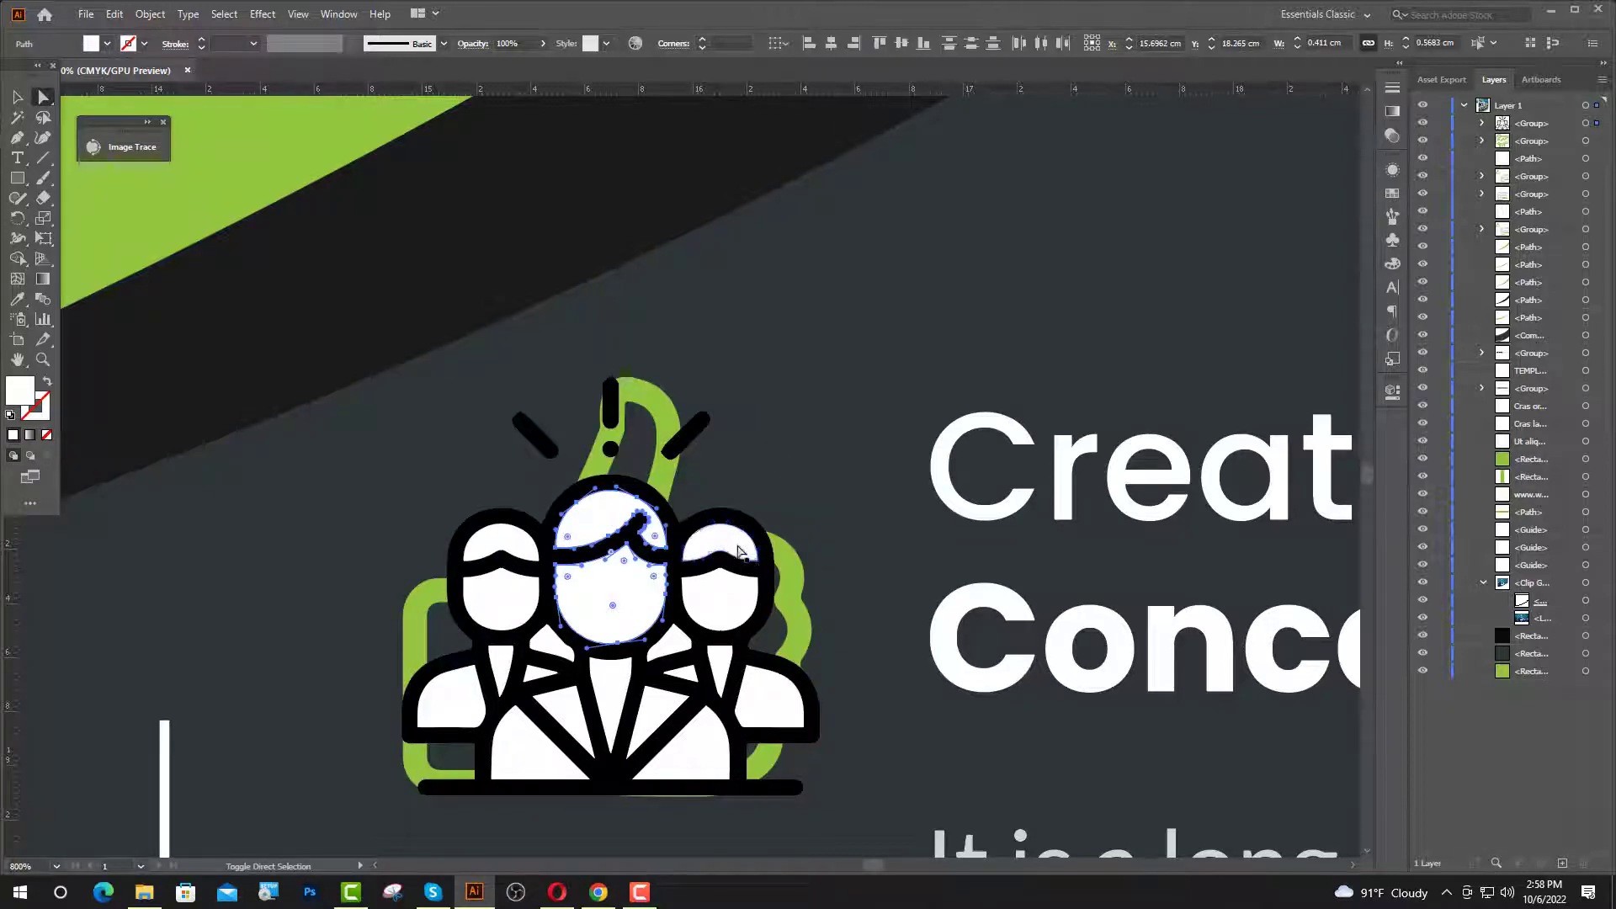
shift+click(738, 552)
shift+click(725, 601)
shift+click(674, 649)
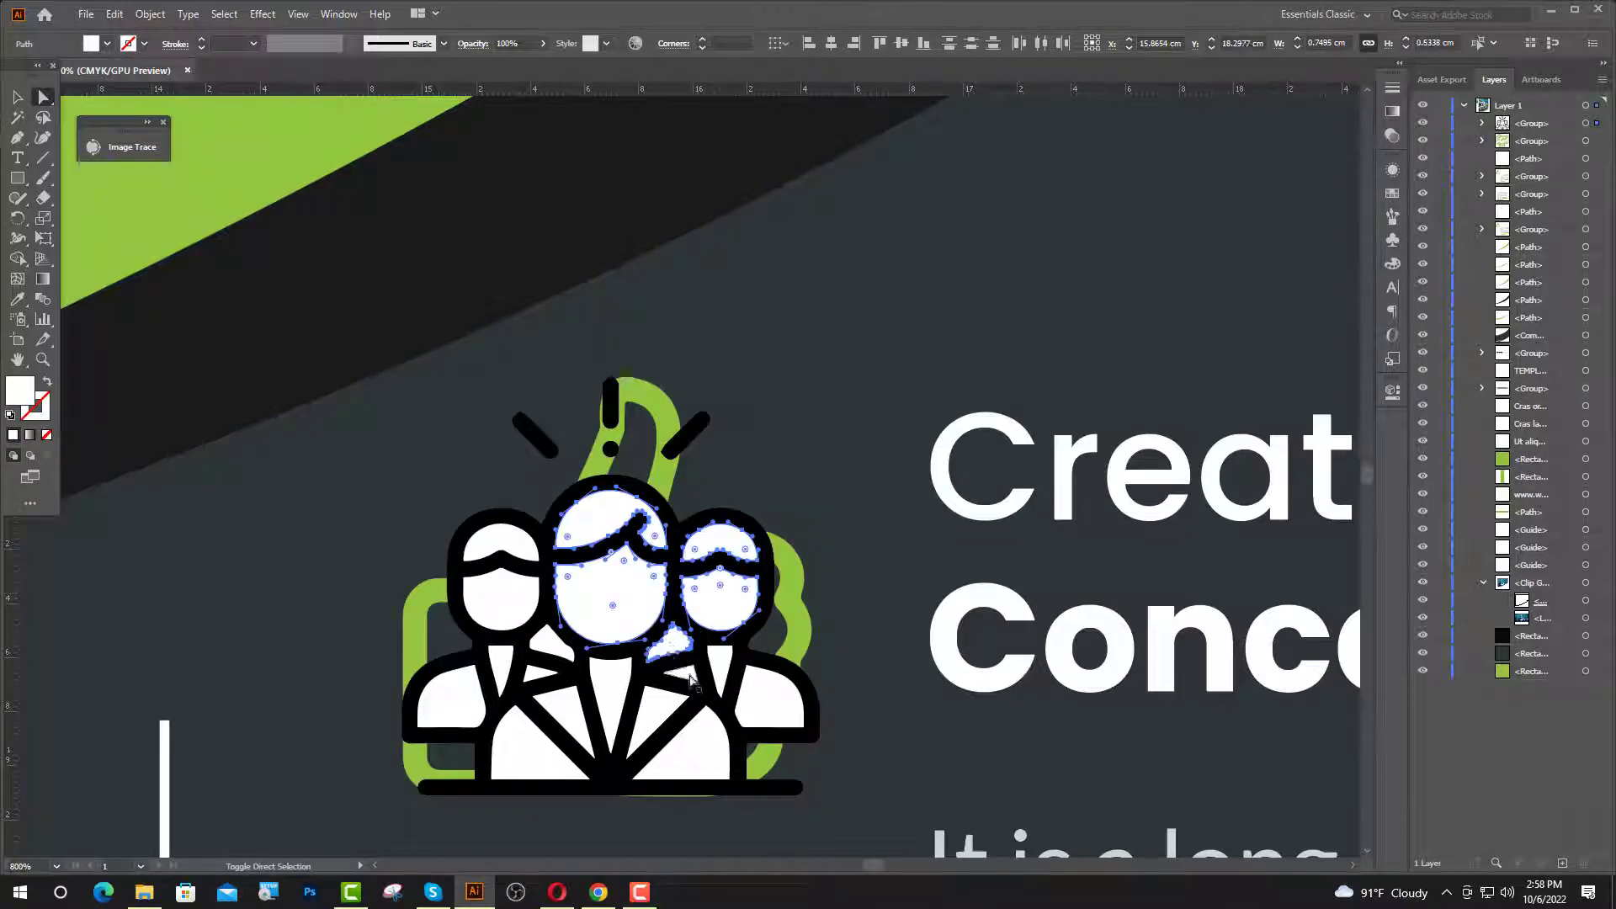
shift+click(689, 678)
shift+click(720, 669)
shift+click(769, 711)
shift+click(707, 754)
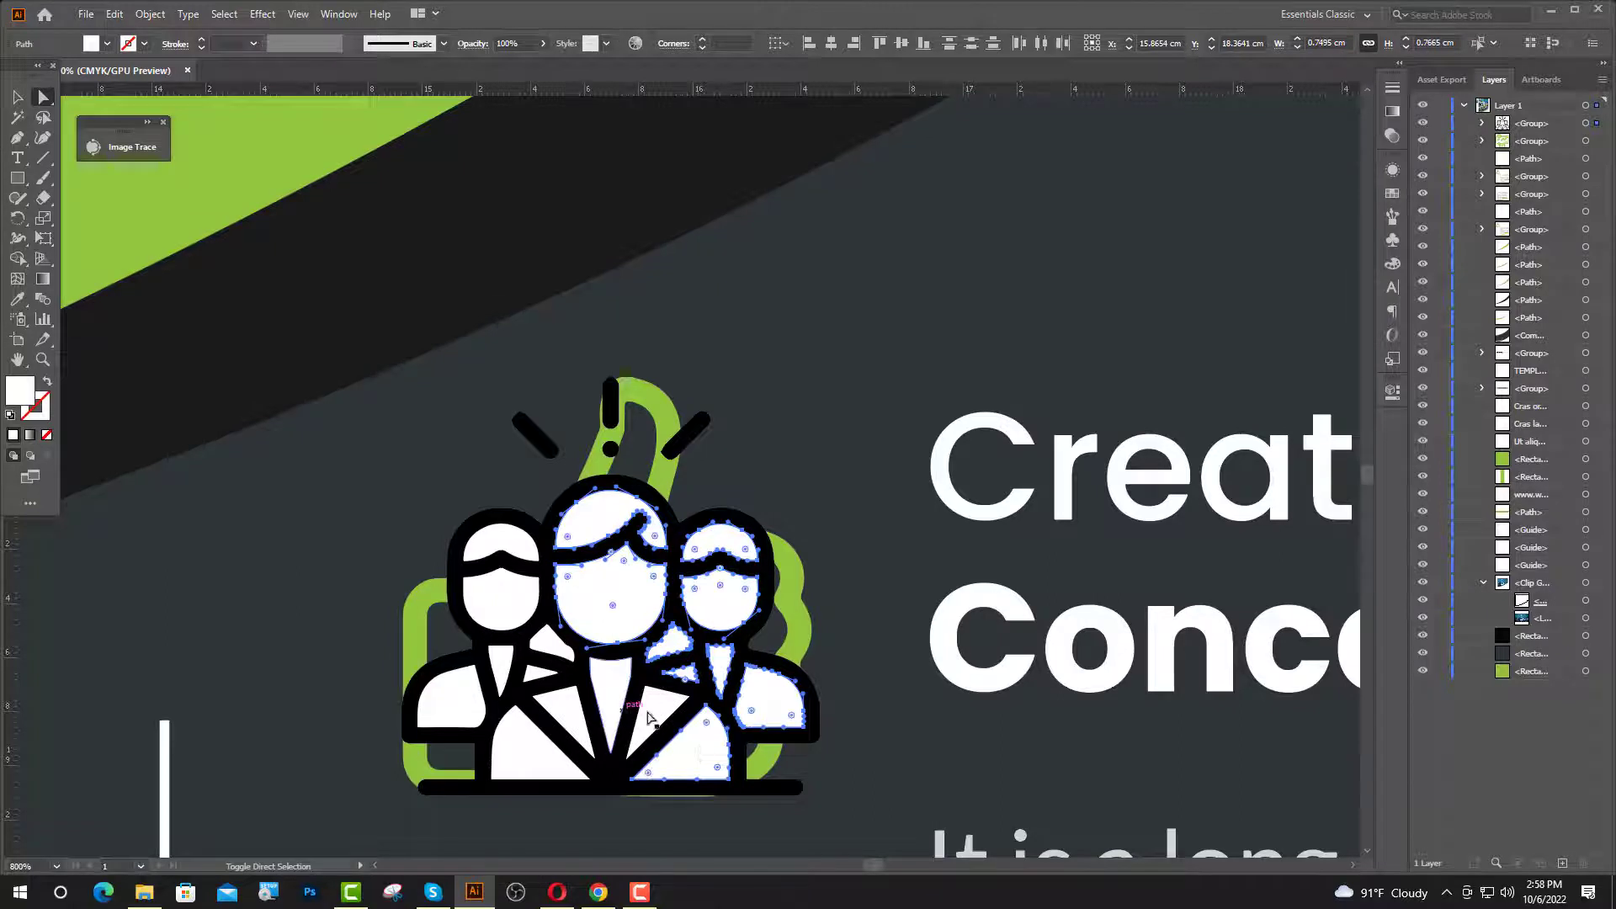
shift+click(648, 714)
shift+click(605, 690)
shift+click(567, 700)
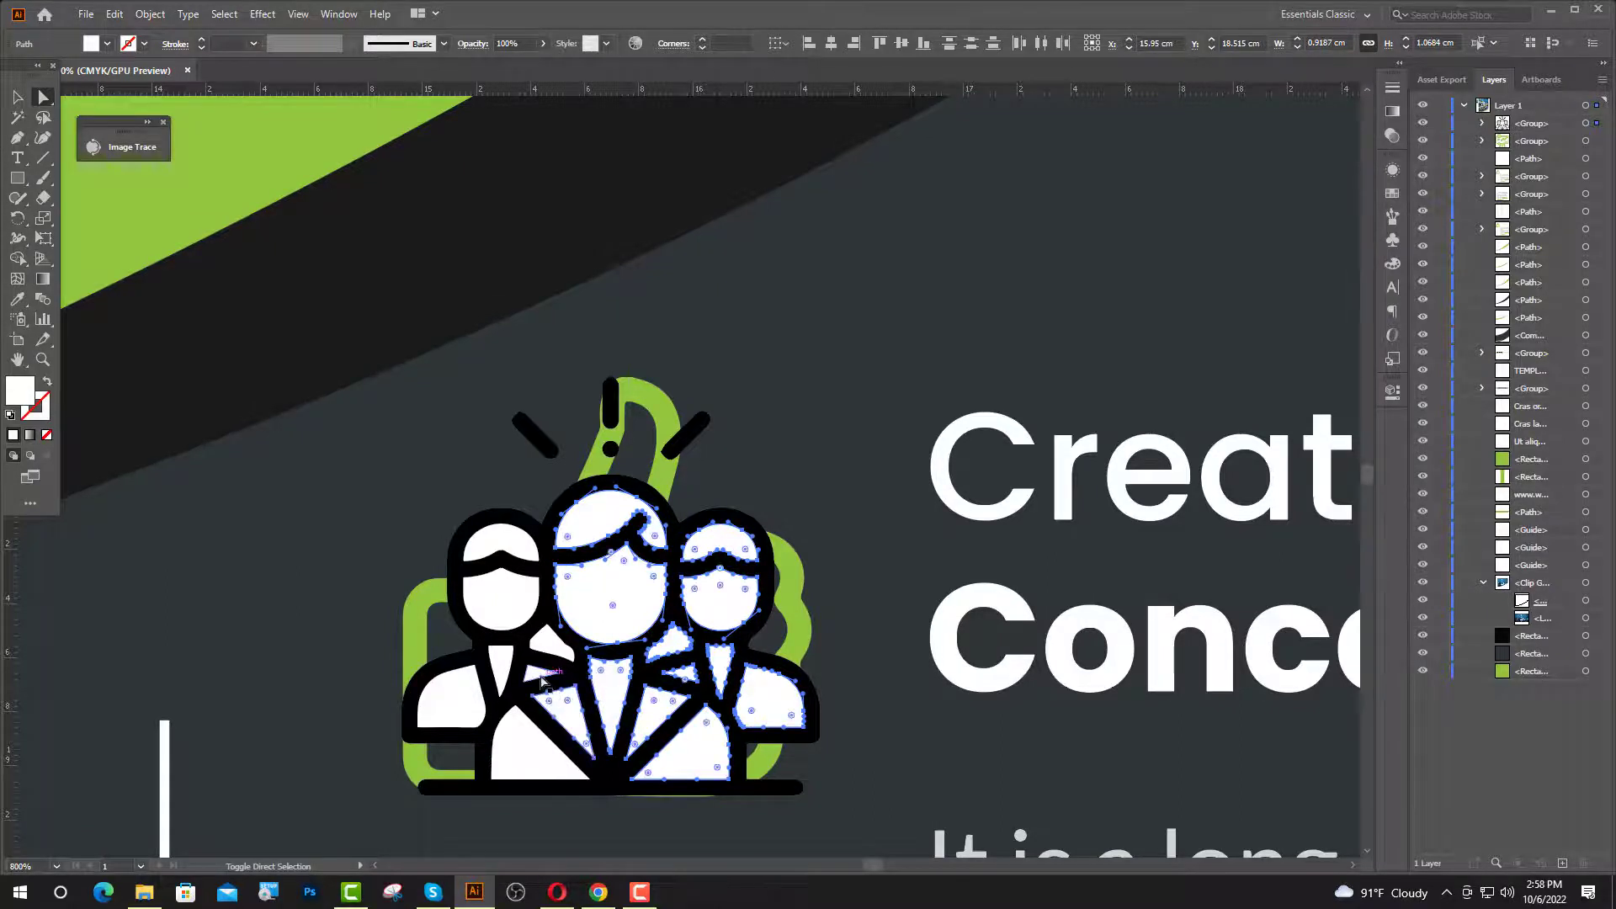
shift+click(540, 676)
shift+click(553, 646)
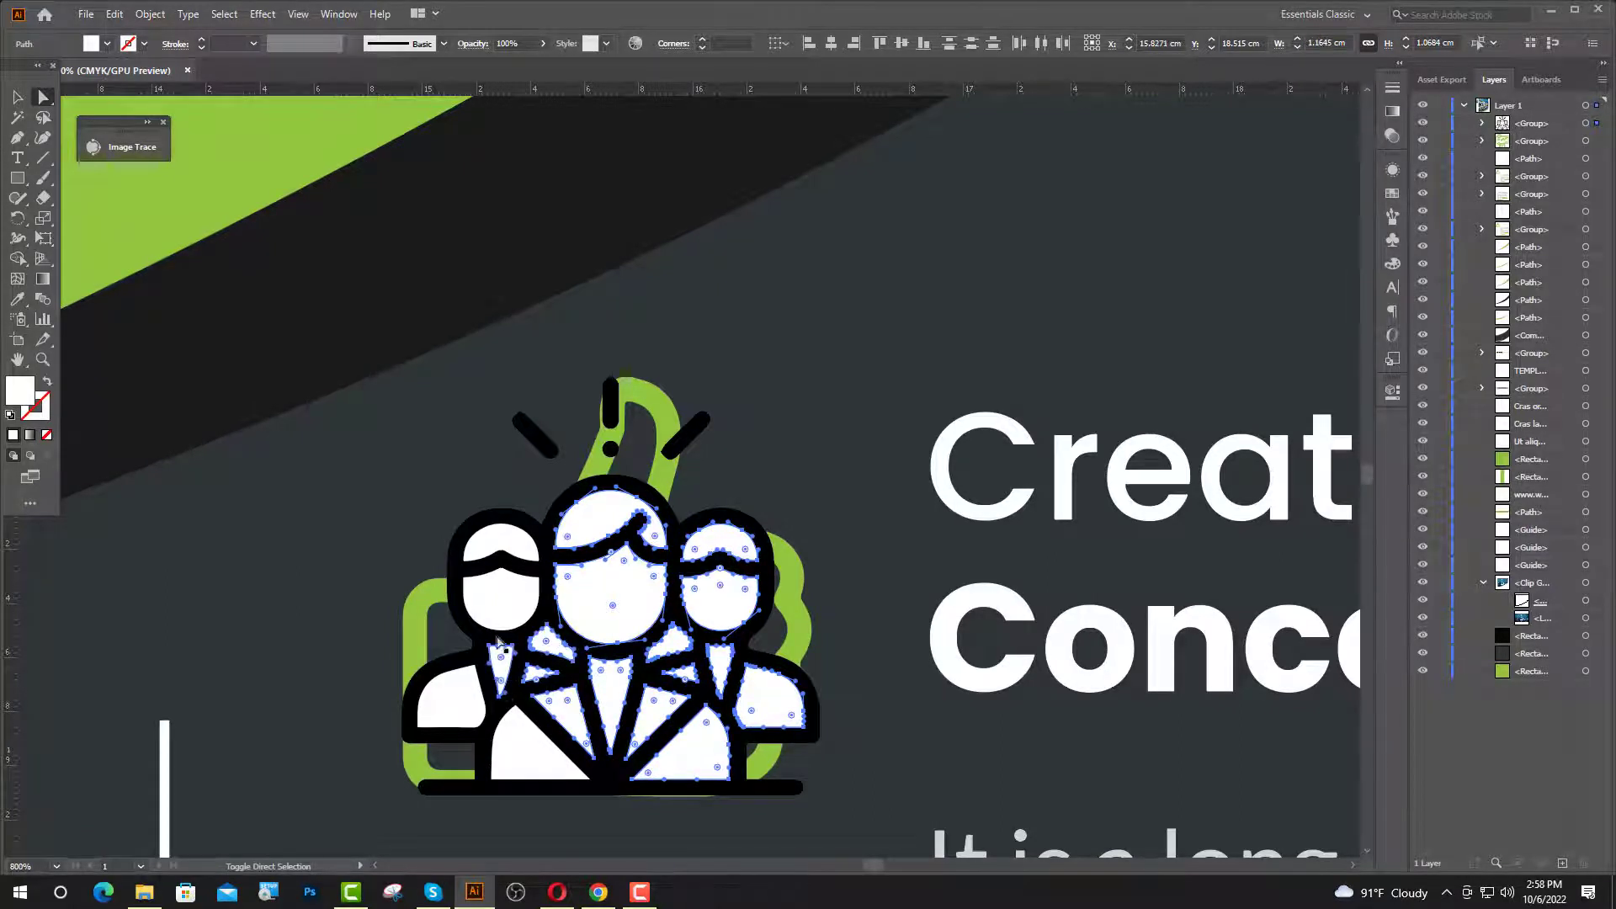
shift+click(503, 603)
shift+click(503, 544)
shift+click(466, 688)
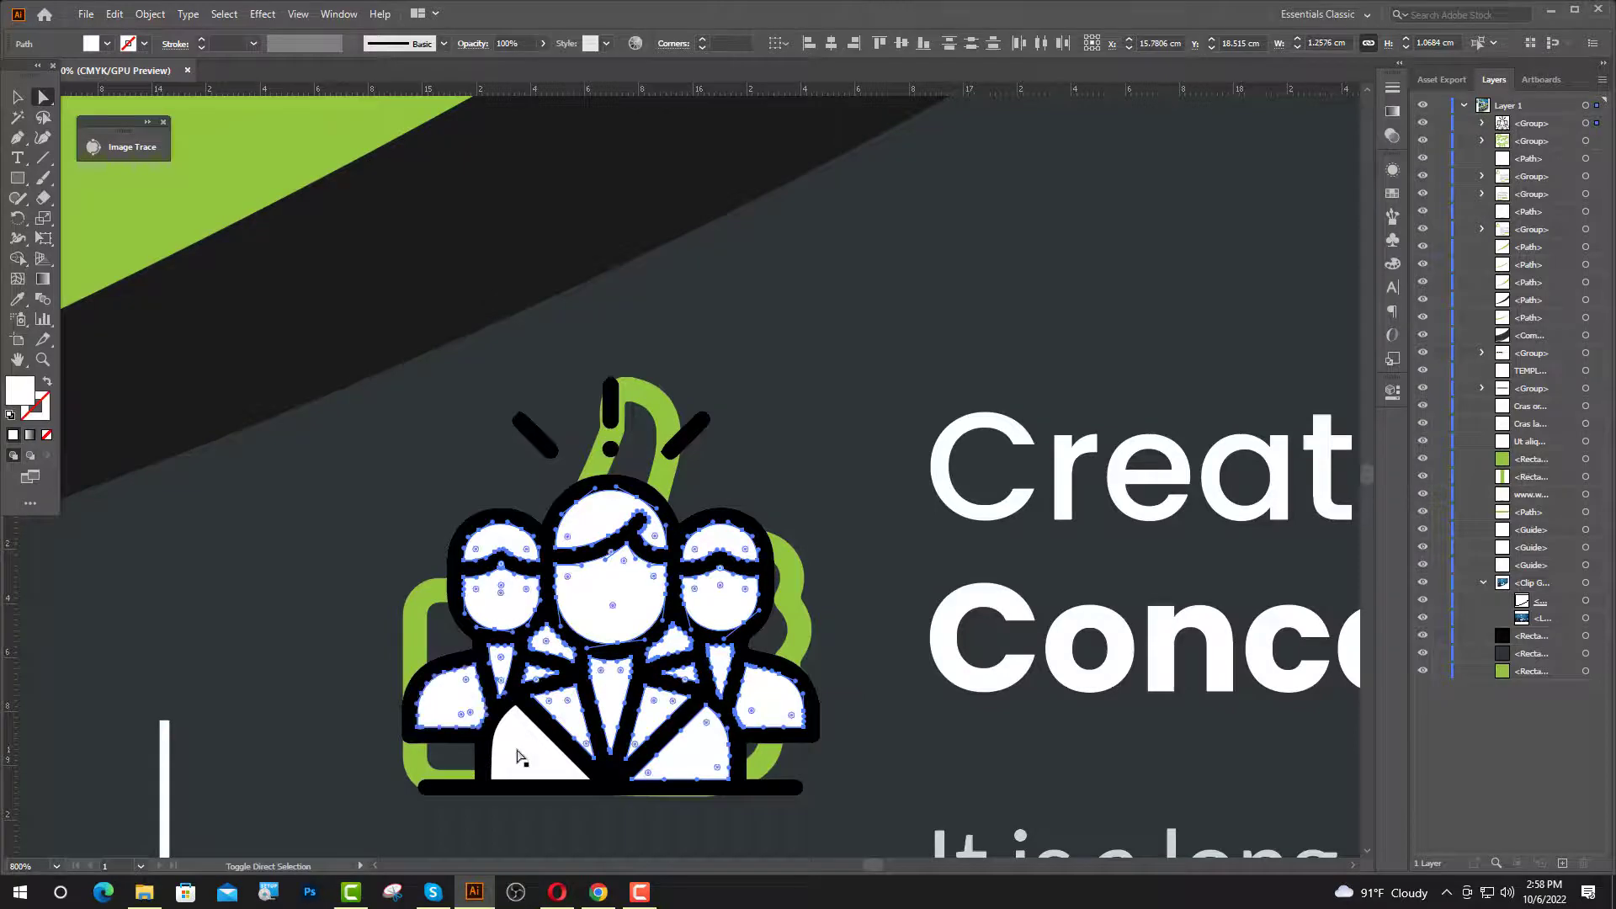
shift+click(517, 756)
key(Delete)
- Recolor the management icon with the light green sampled from the swoosh
key(v)
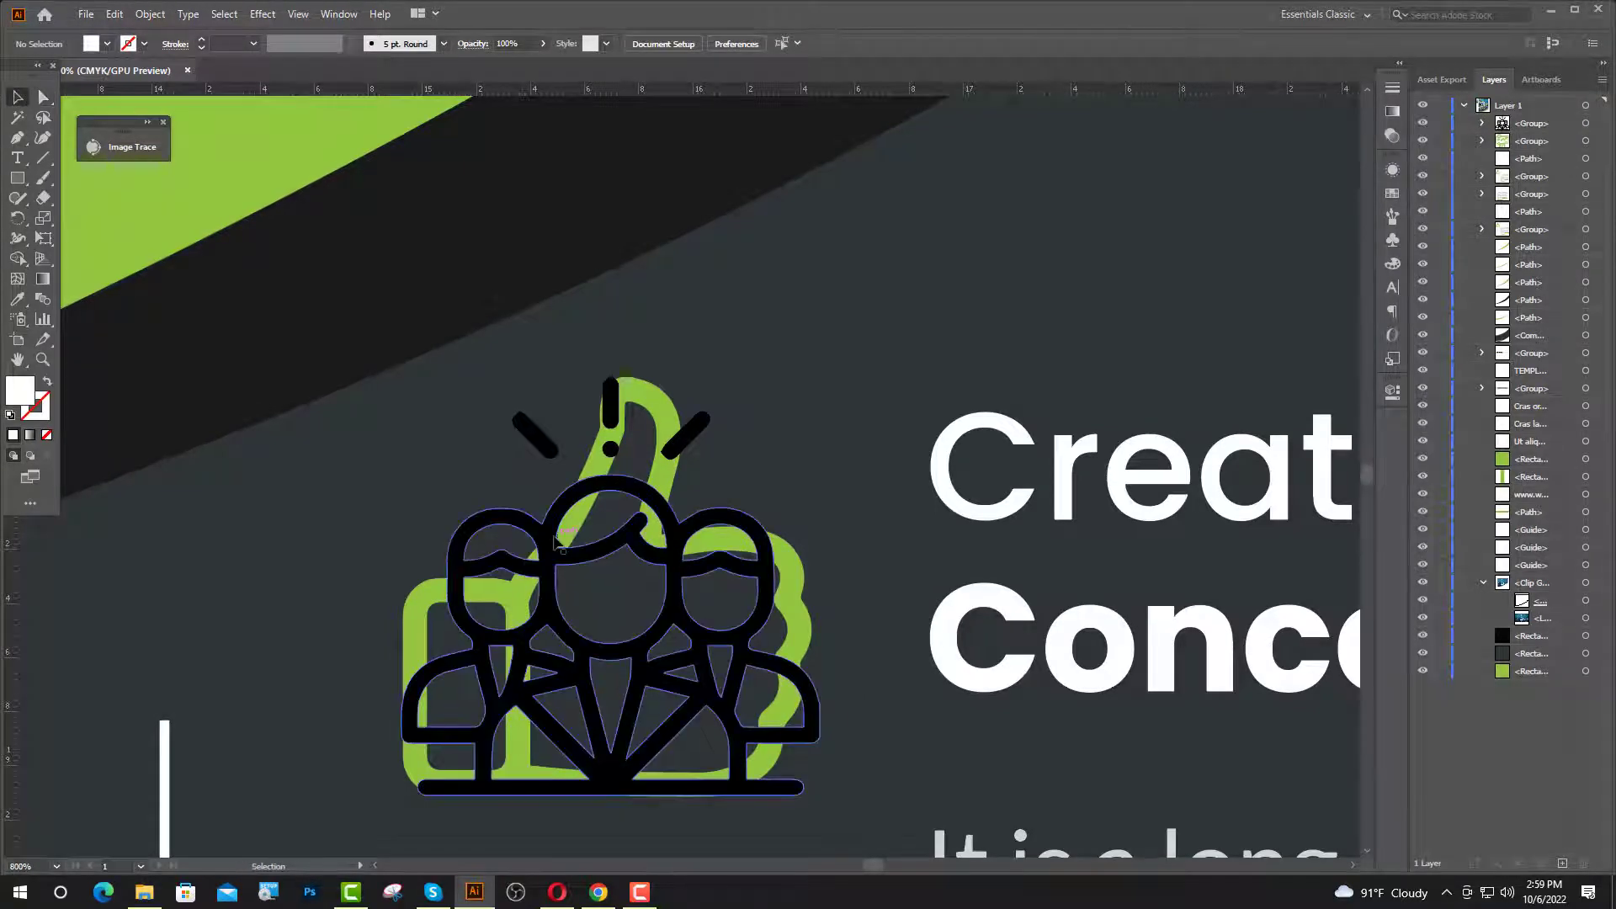
click(556, 543)
key(i)
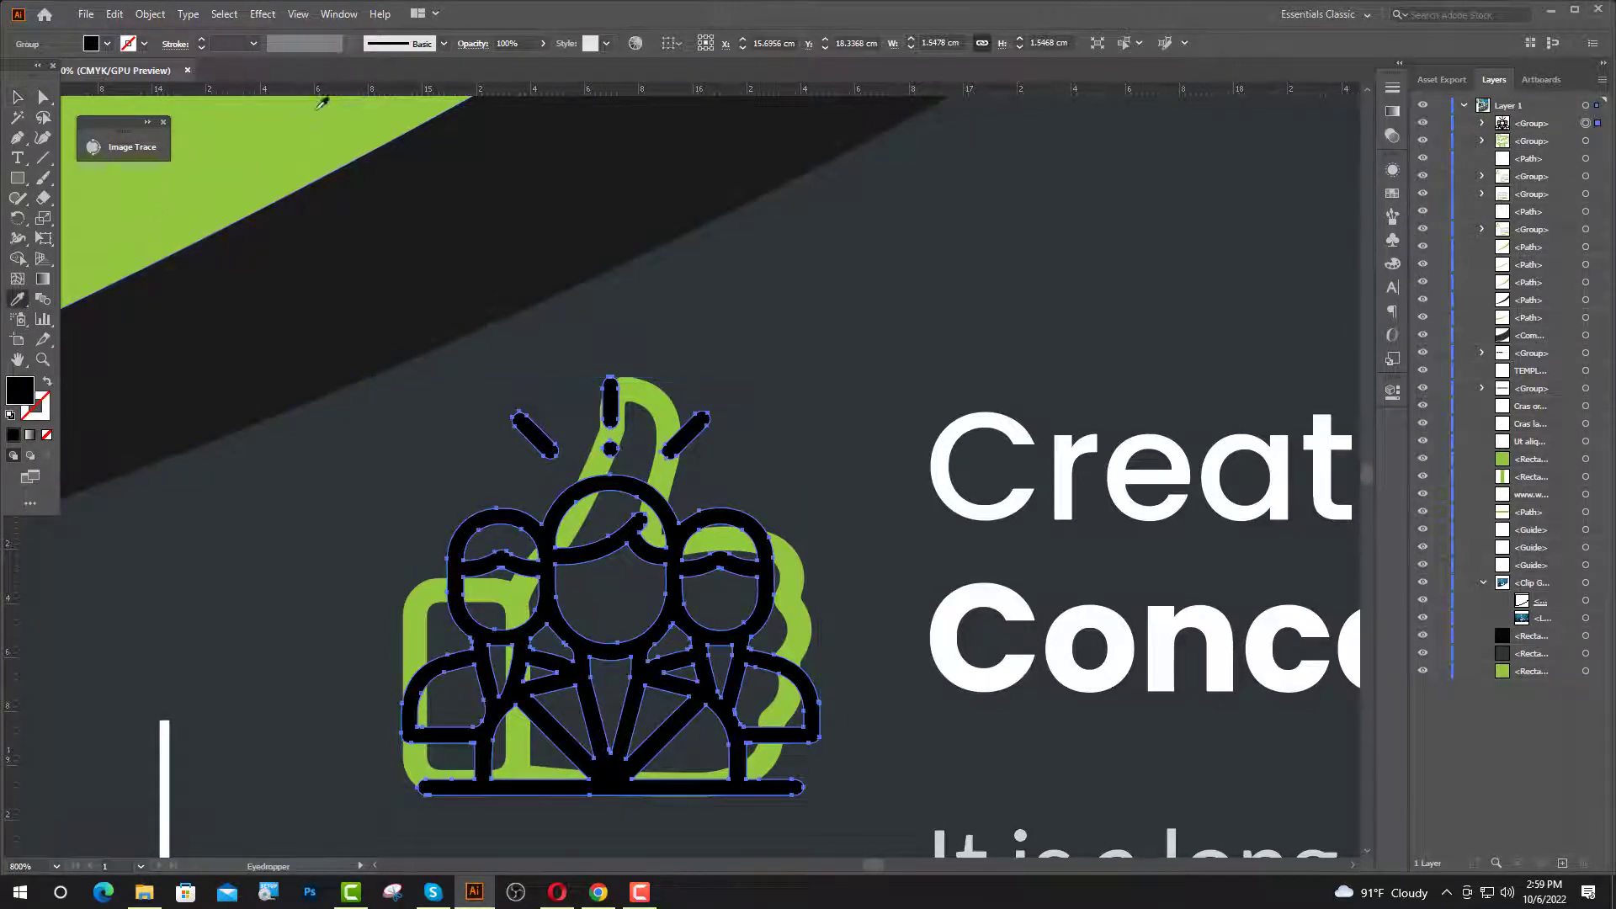
click(323, 102)
key(v)
- Delete the thumbs-up icon beneath the green management icon in the third block
click(711, 514)
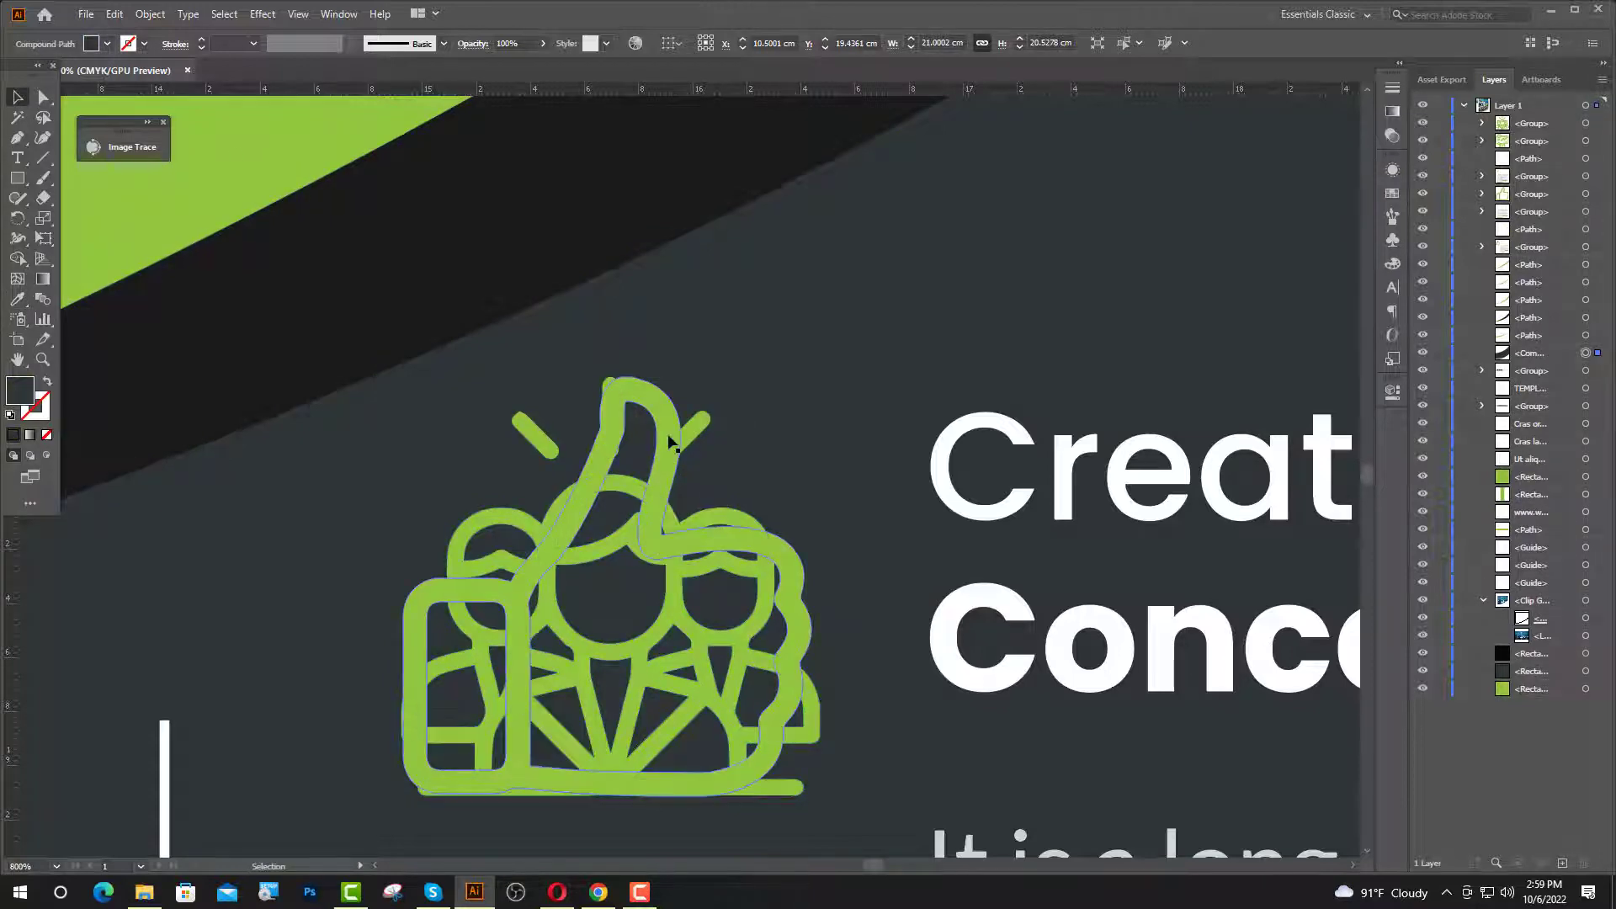
click(669, 438)
key(Delete)
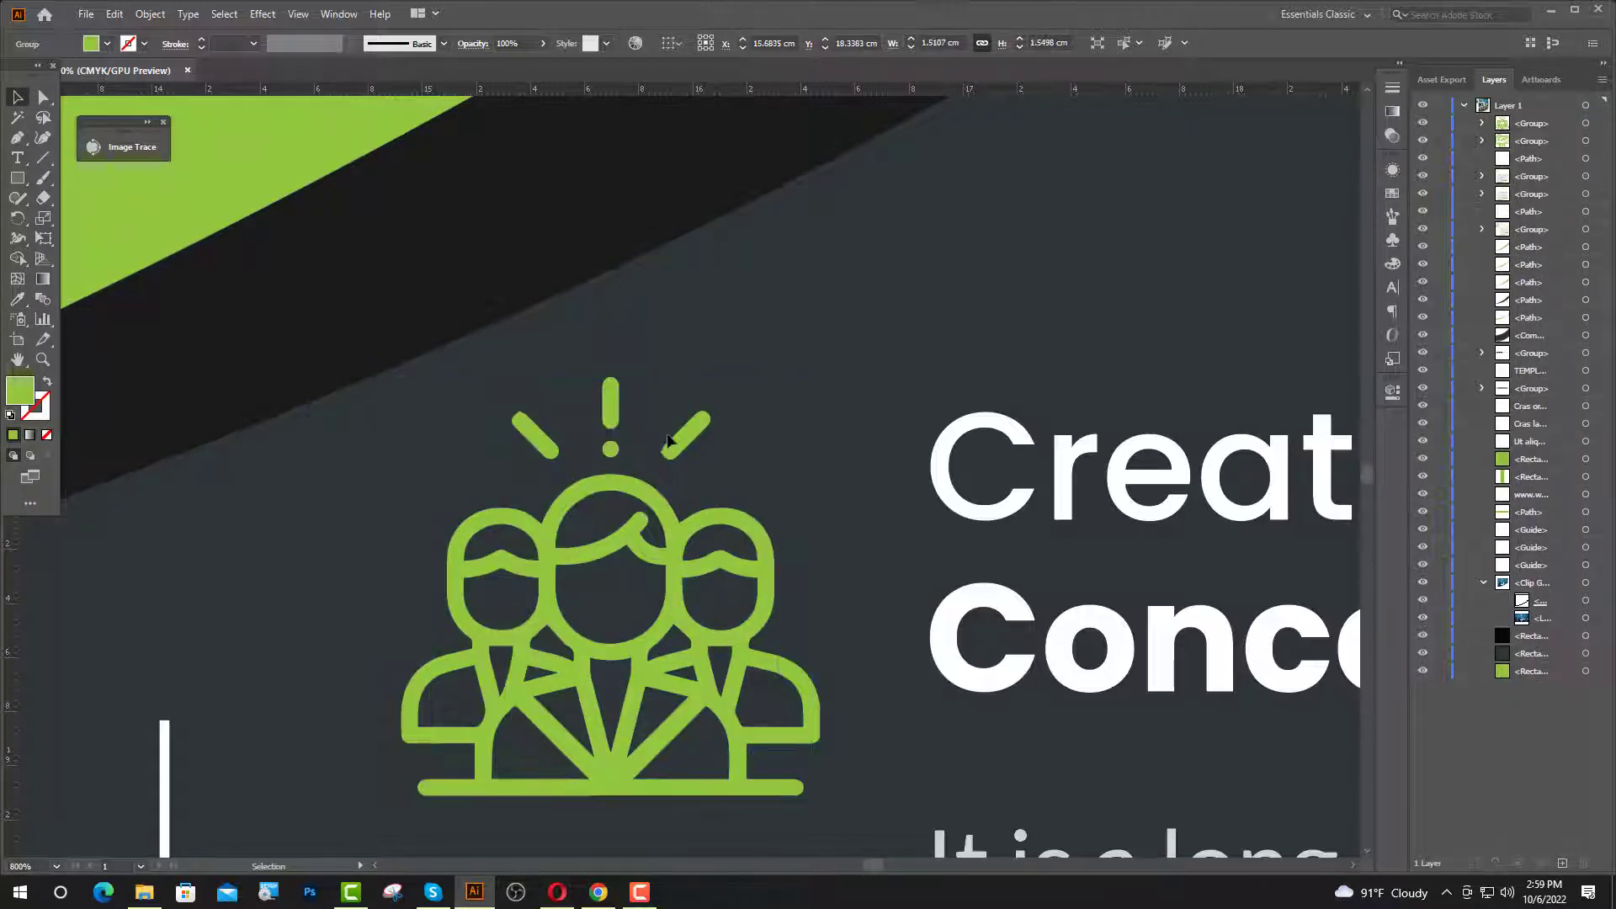
- Change the third block's heading to "Strategy Planner", keeping the light first line and bold second line
click(17, 157)
drag(612, 480, 747, 482)
double_click(695, 463)
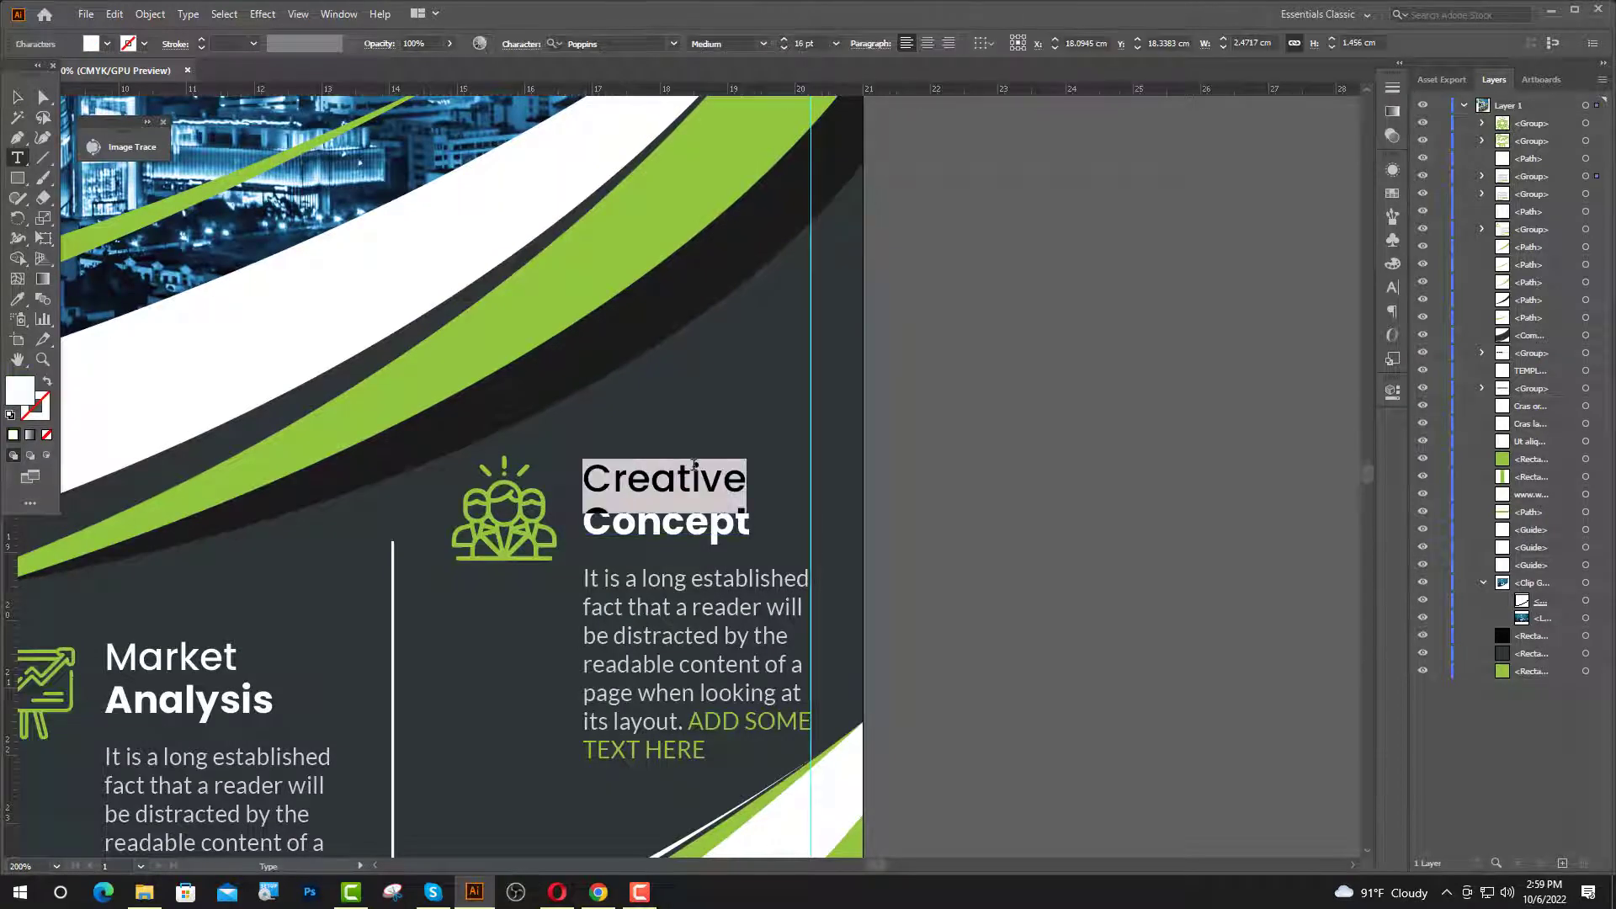
text(Strat)
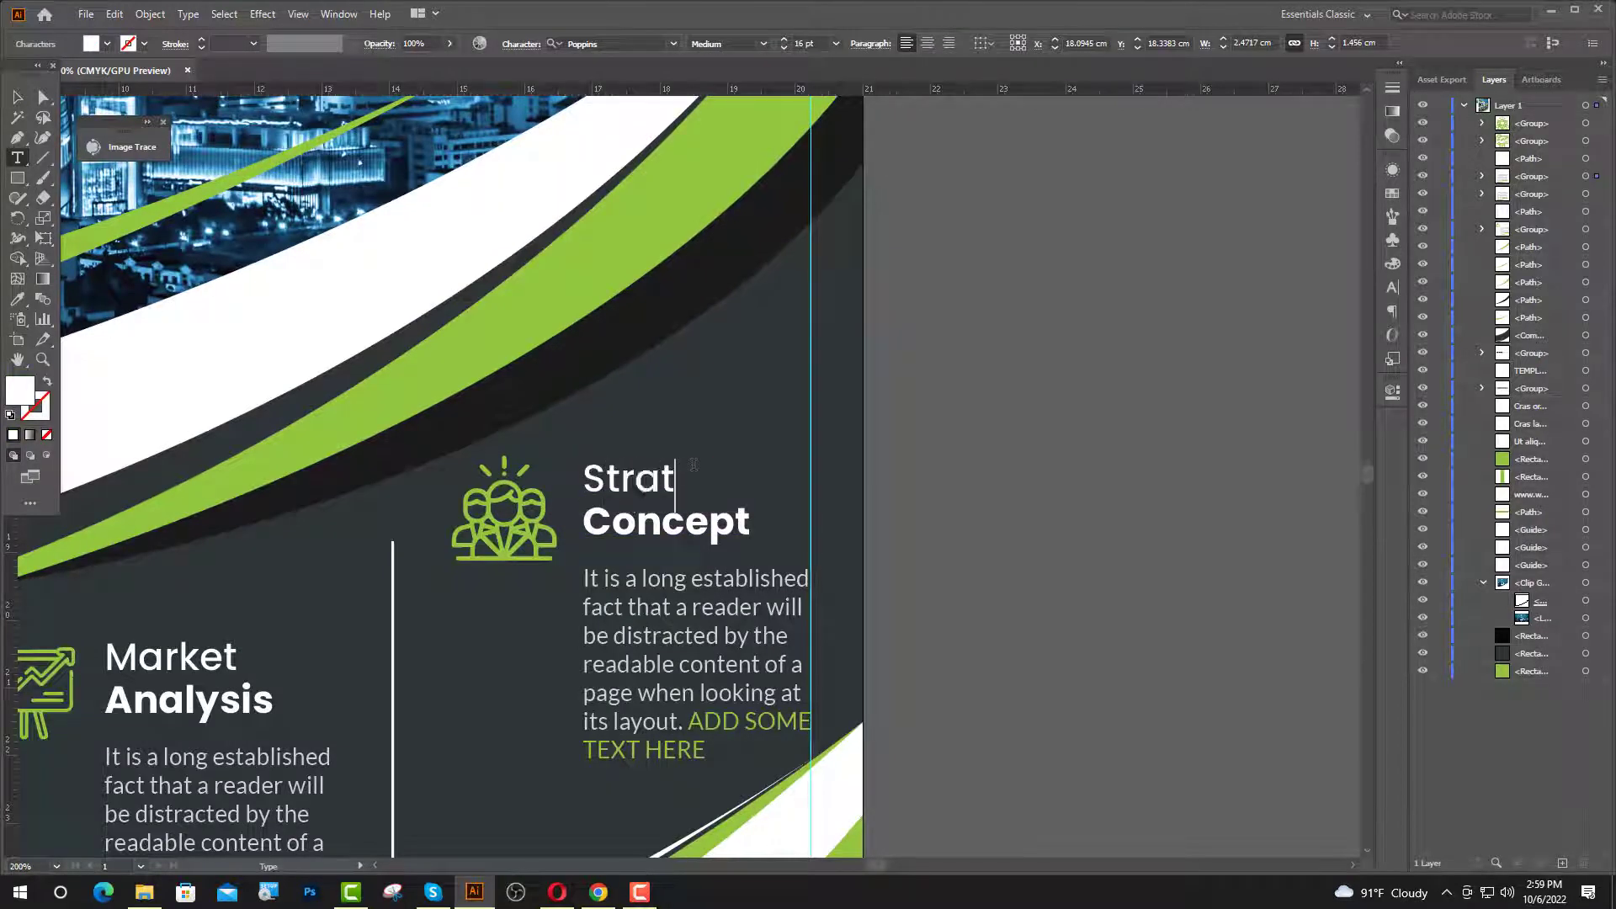
text(egy)
drag(750, 526, 591, 537)
text(P)
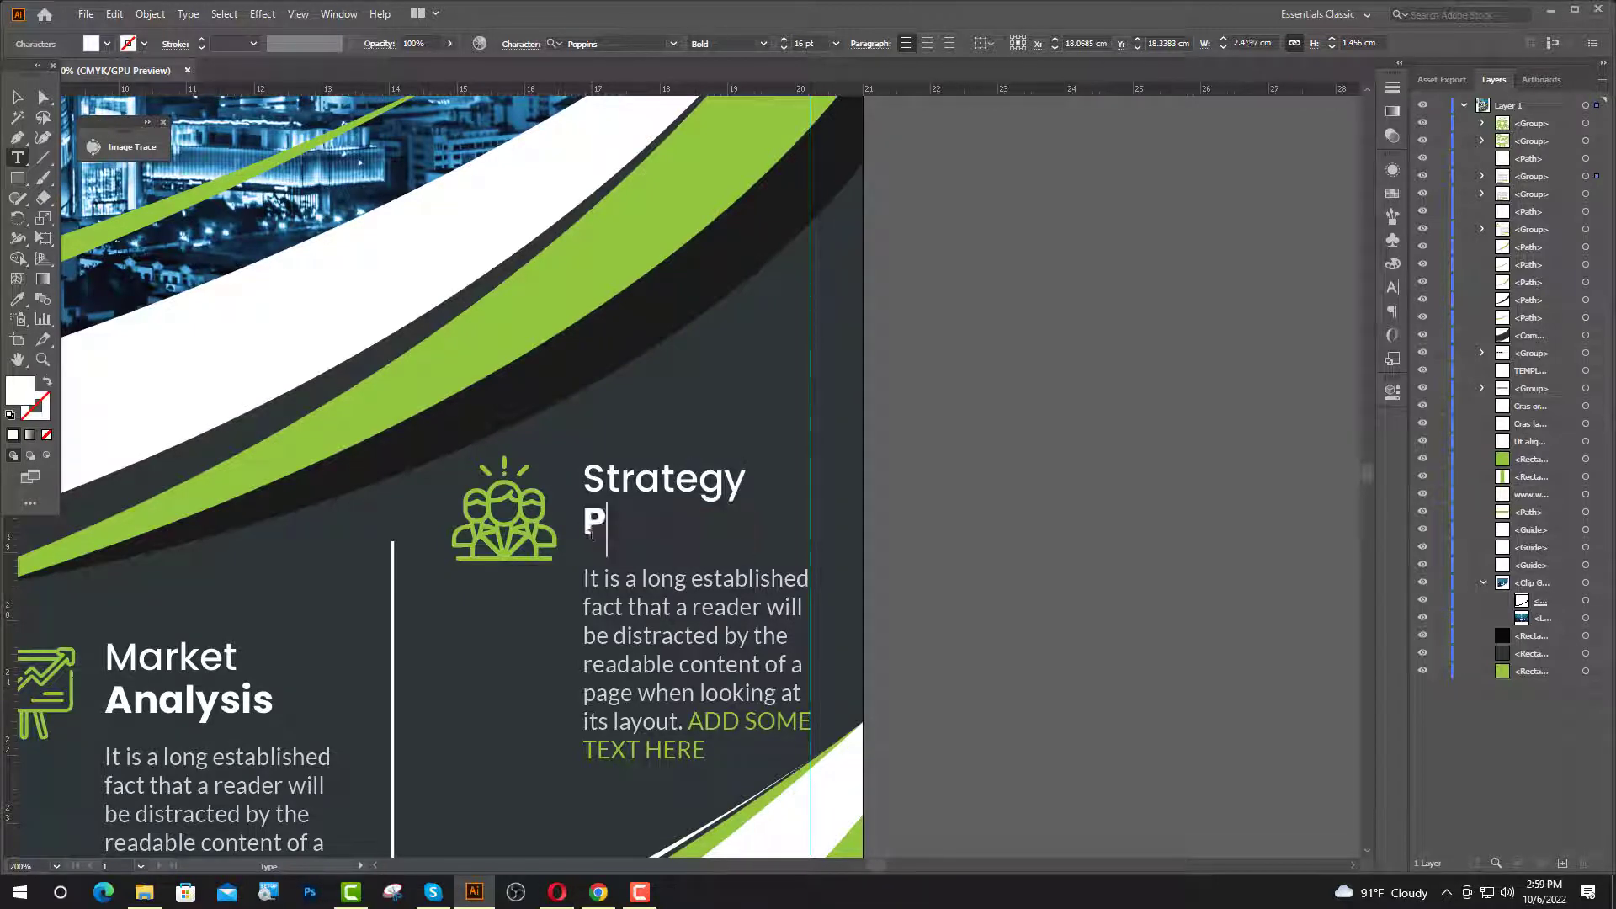
text(lanner)
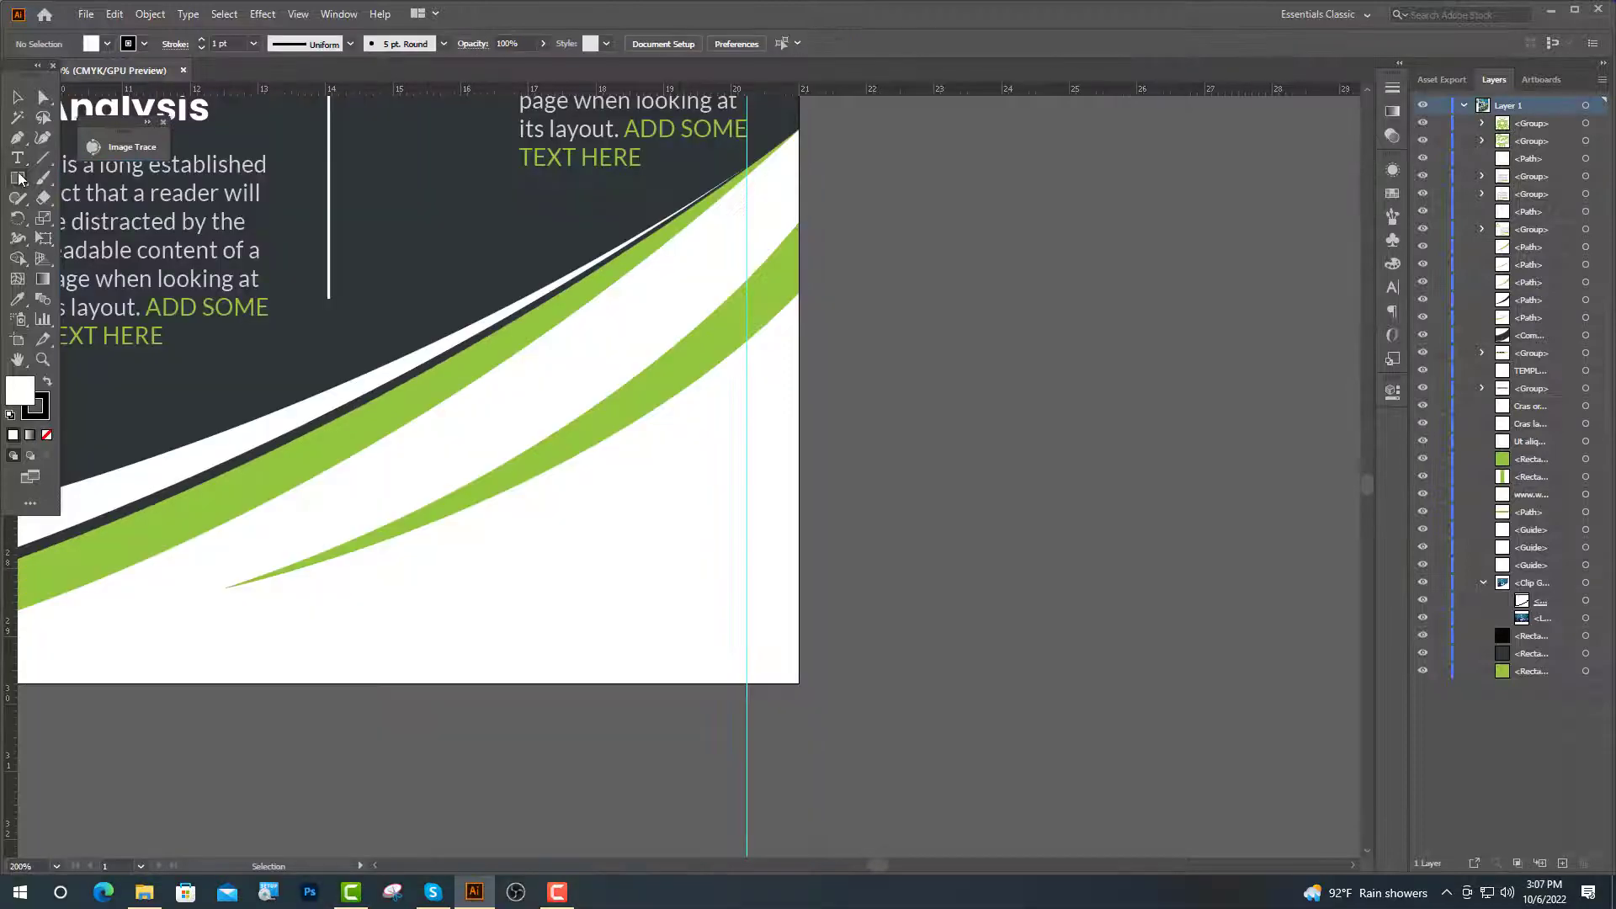
- Draw a three-sided polygon with a 0.6428 cm radius in the flyer's white lower-right area
drag(19, 178, 93, 238)
click(633, 601)
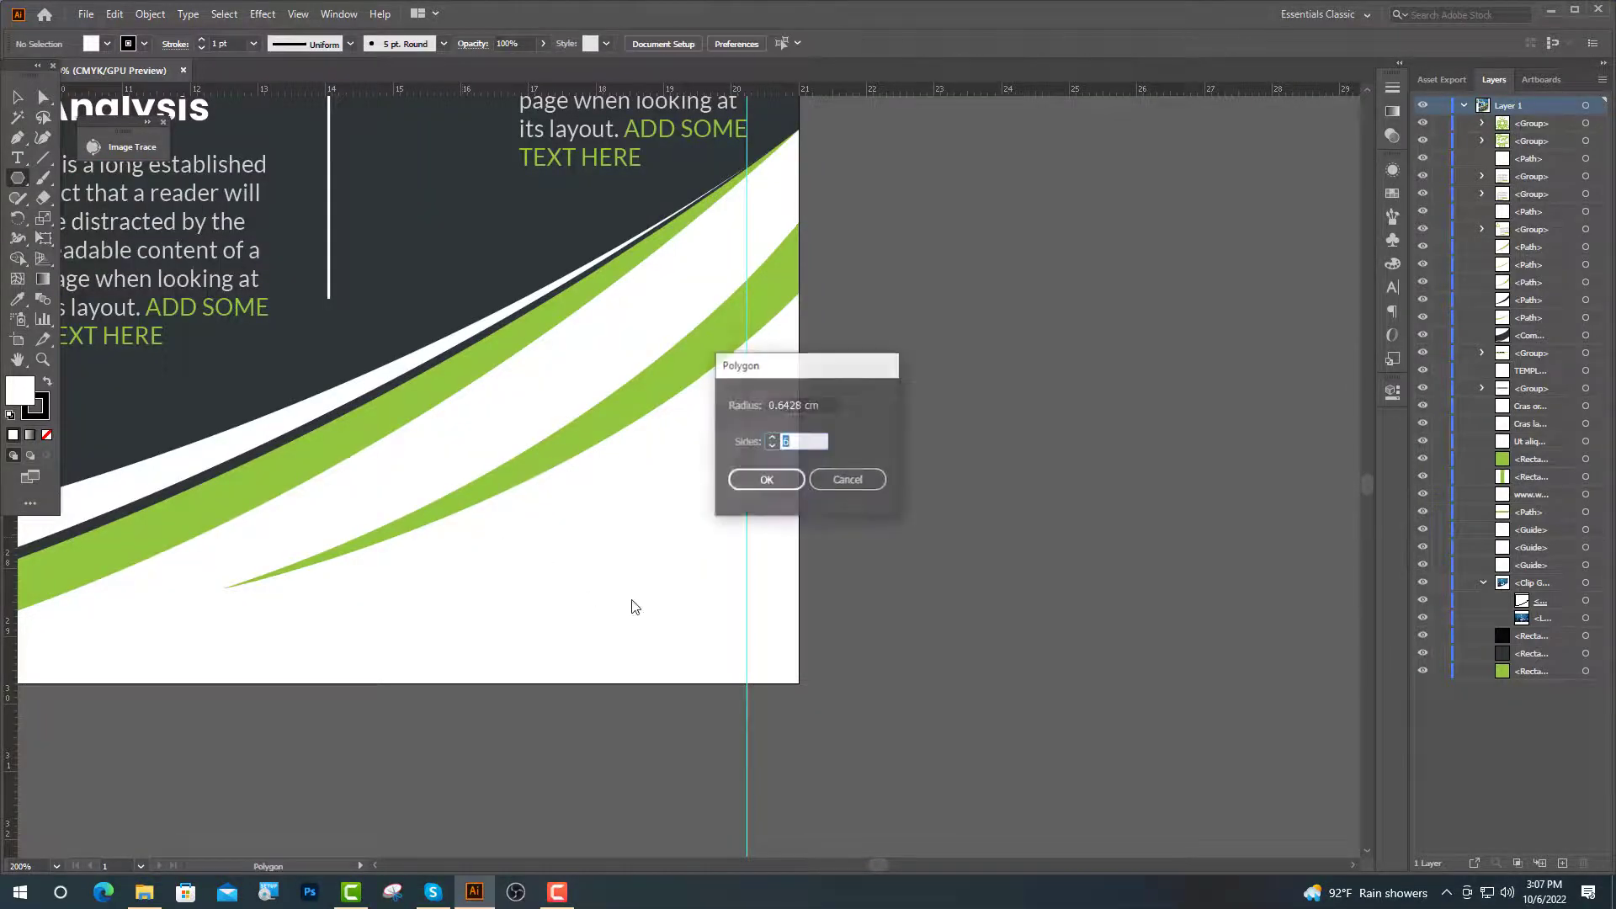
key(Return)
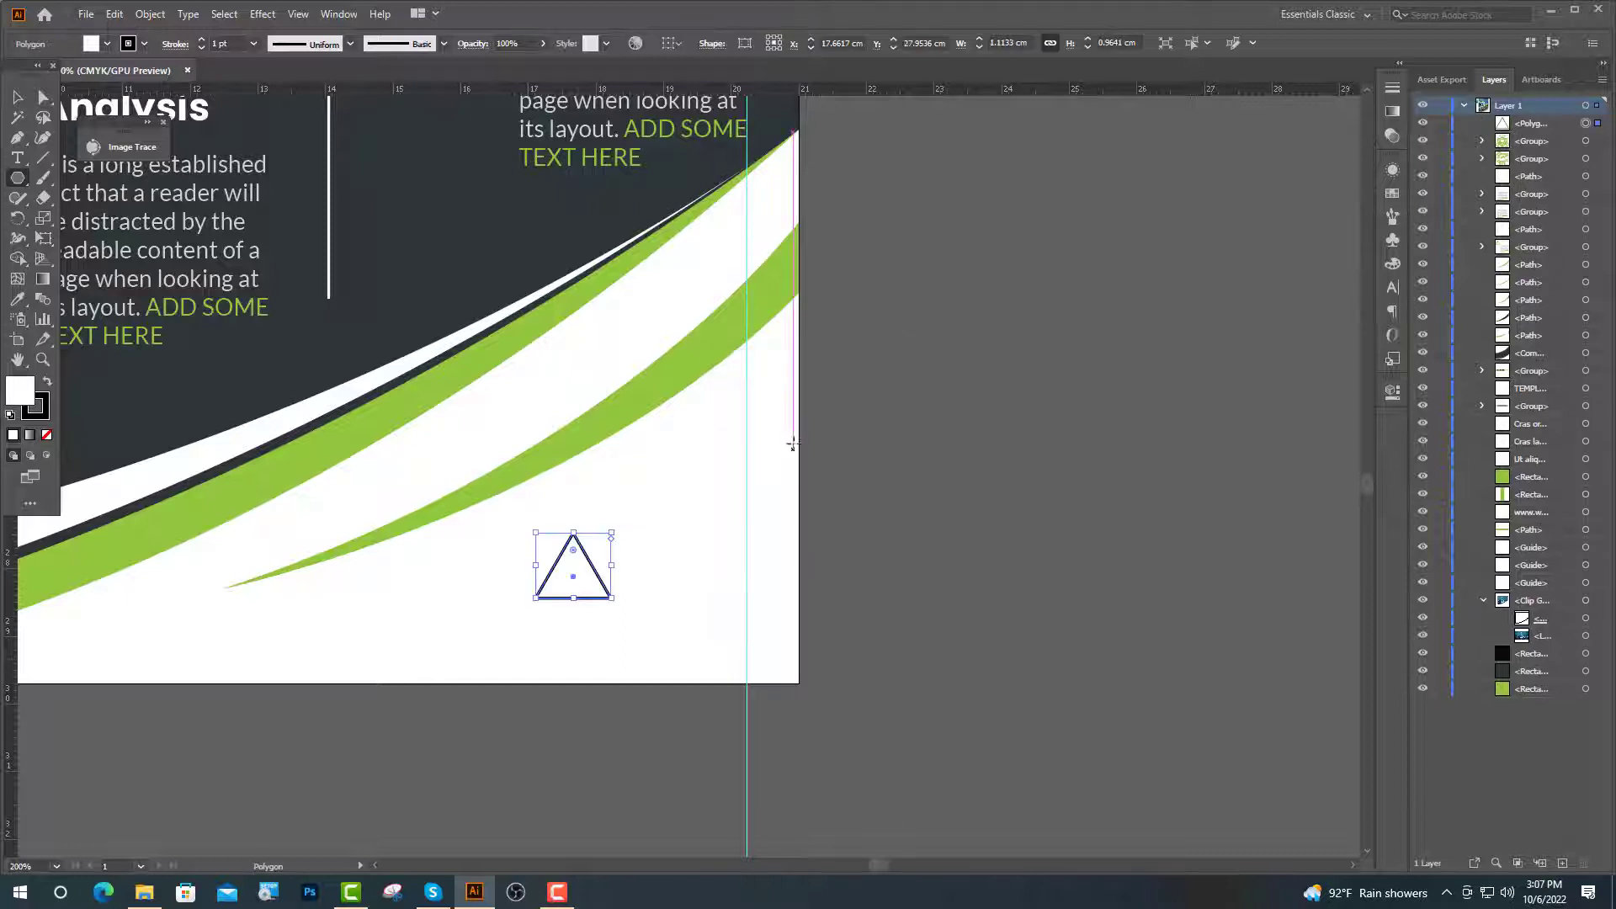
- Fill the triangle with the swoosh green, without a stroke, and rotate it 90° so that it points left
scroll(592, 598, up, 1)
click(18, 302)
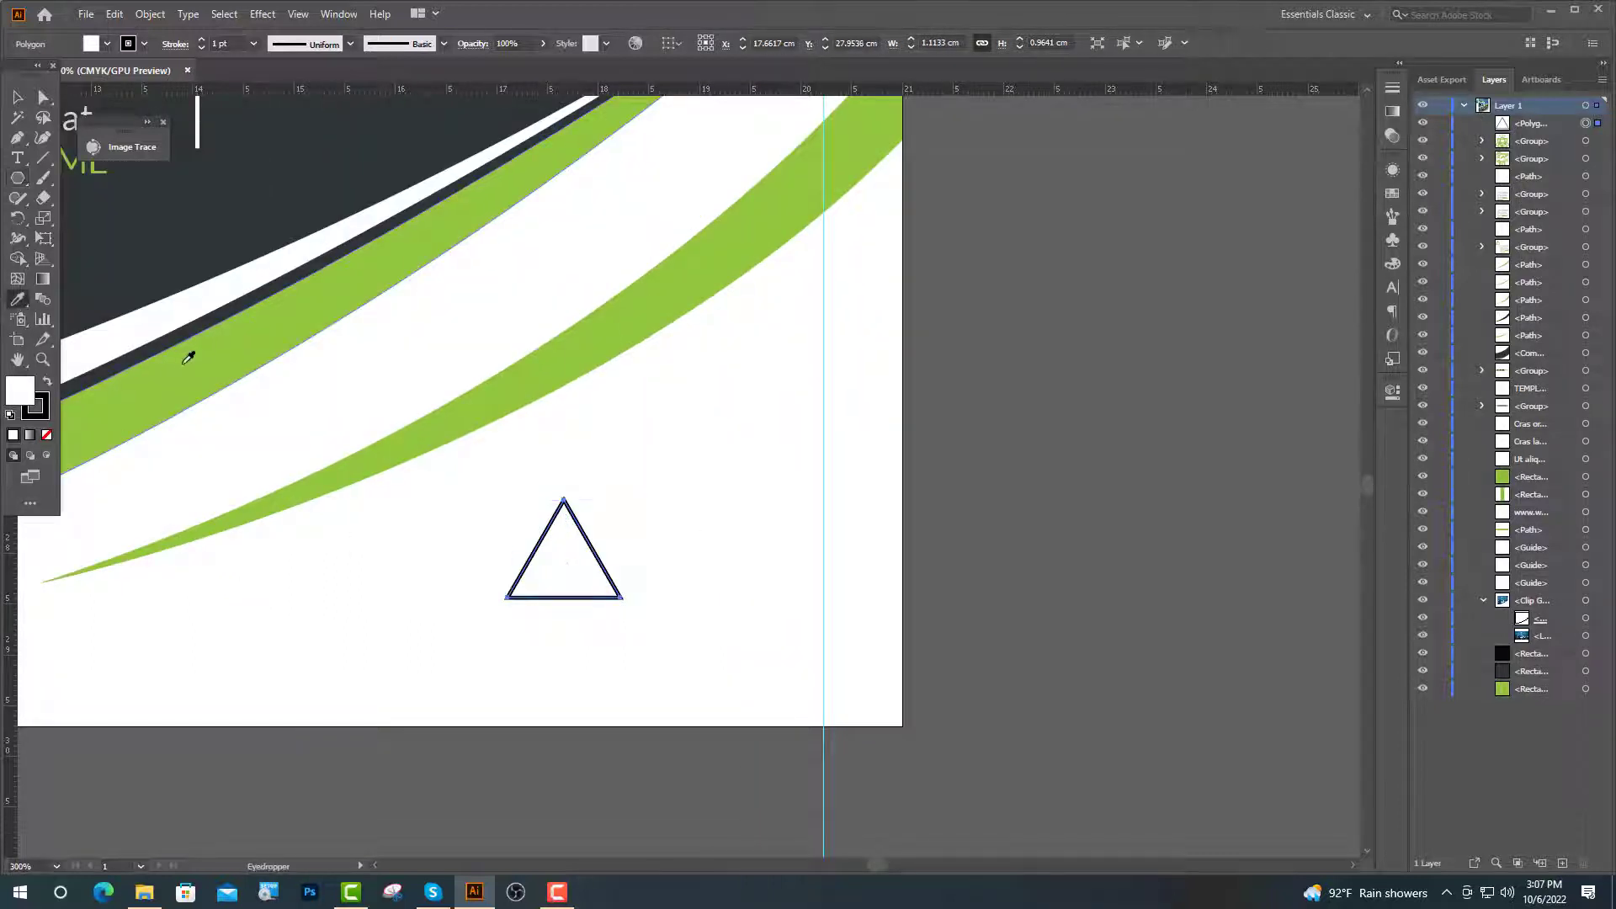
click(184, 364)
key(v)
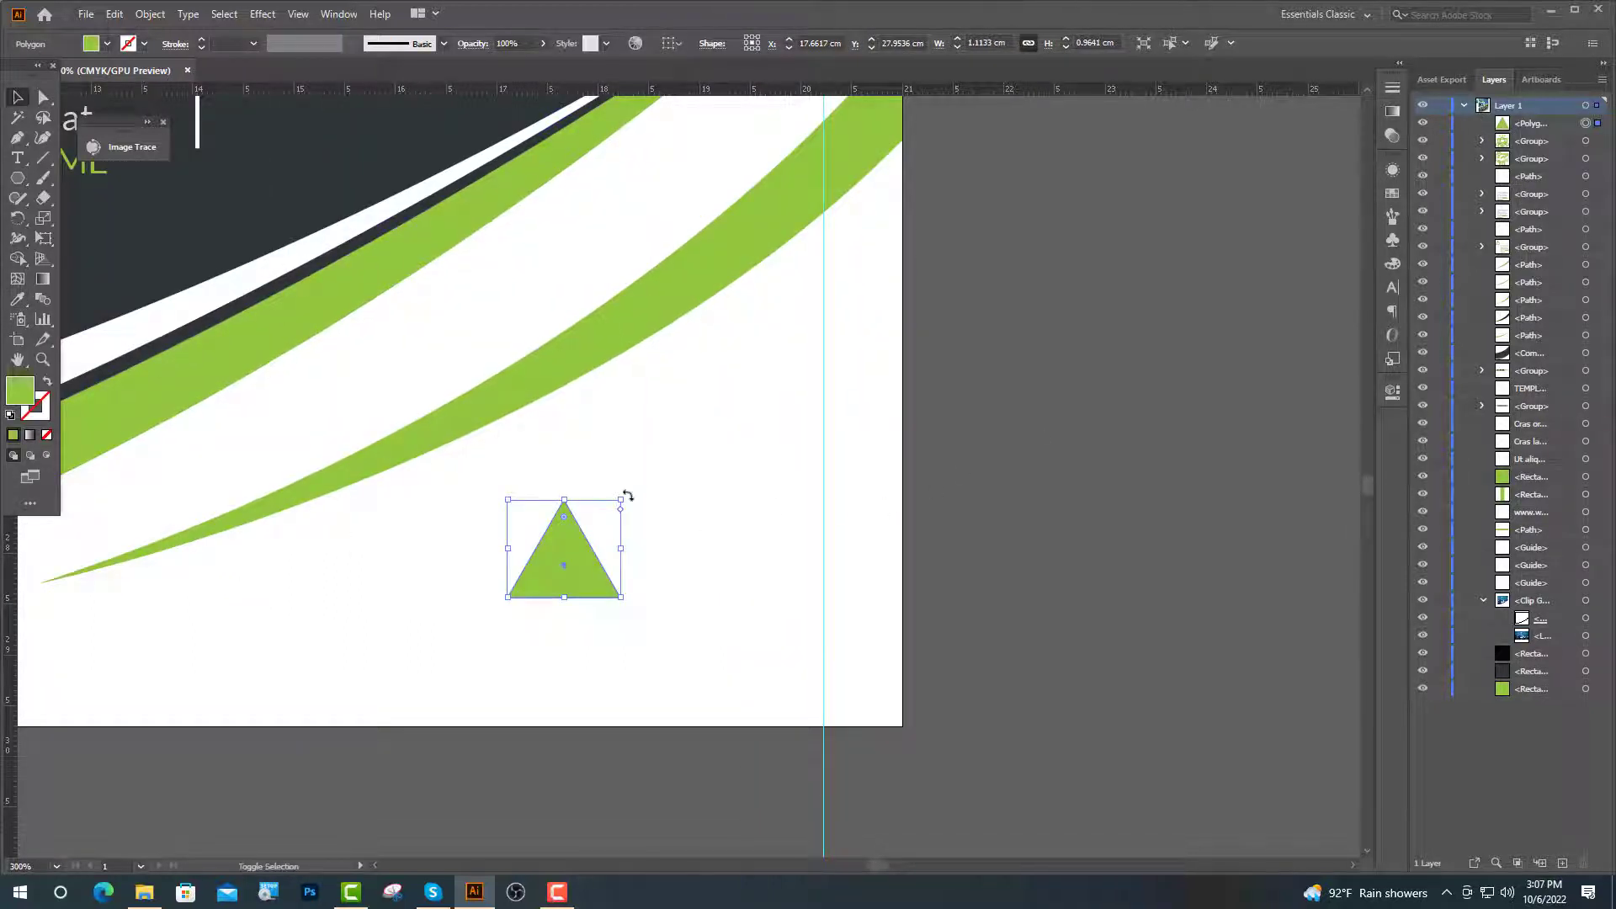
drag(628, 496, 480, 498)
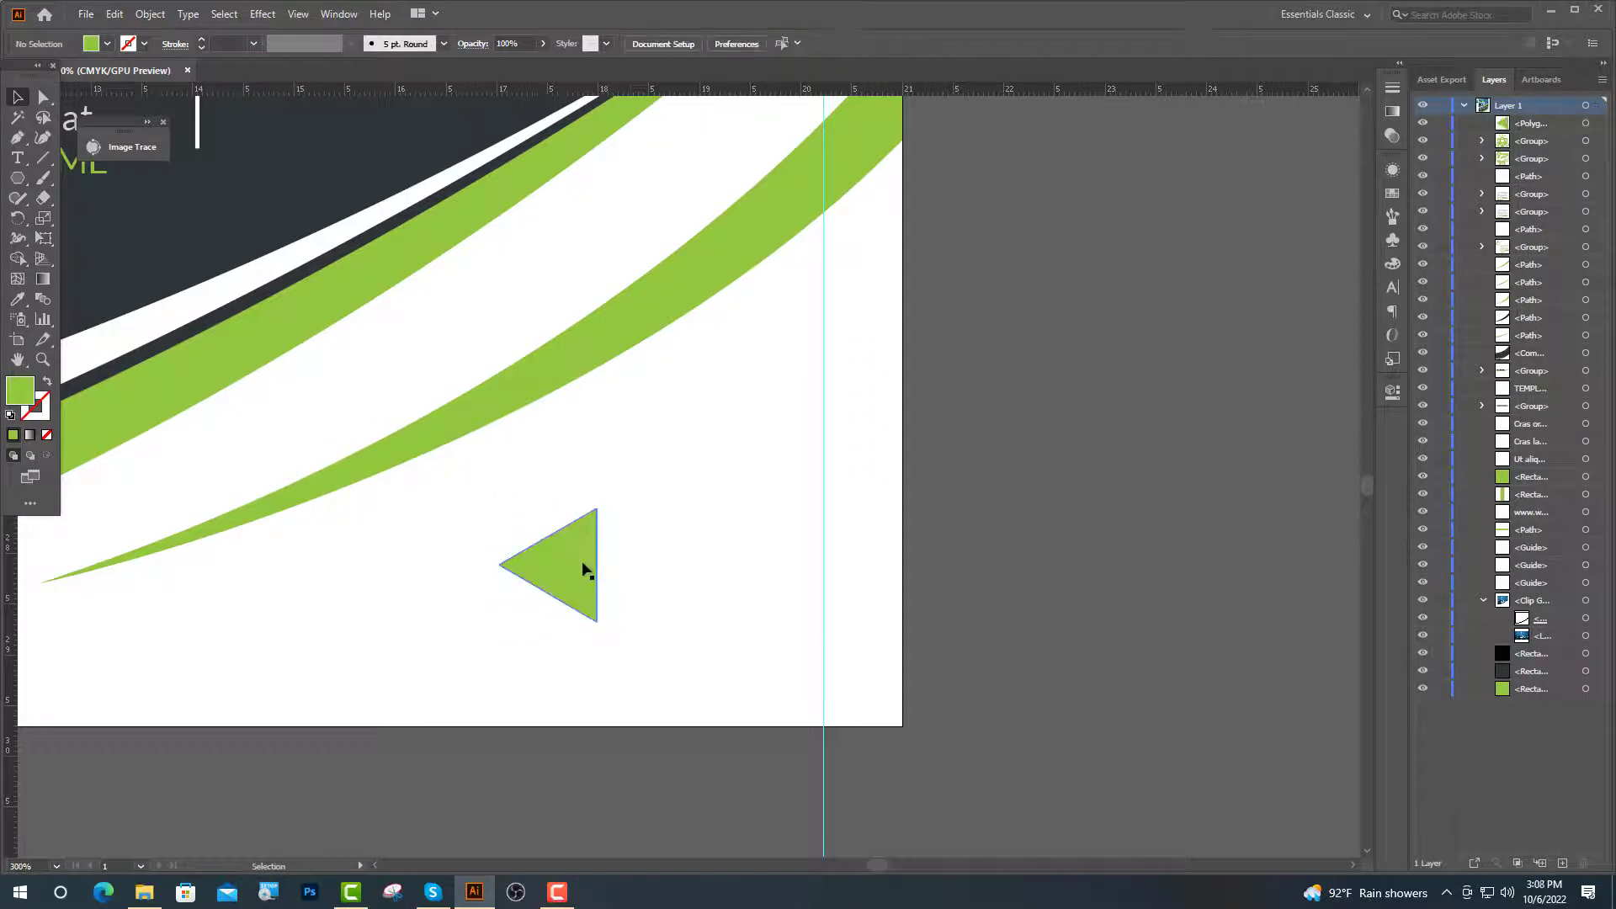
- Add a smaller, right-pointing copy of the green triangle under the large one's tip, with their left edges aligned
drag(584, 566, 512, 708)
drag(497, 607, 367, 756)
mouse_move(477, 614)
mouse_down()
mouse_move(477, 658)
mouse_move(477, 644)
mouse_up()
drag(458, 671, 512, 611)
shift+click(566, 570)
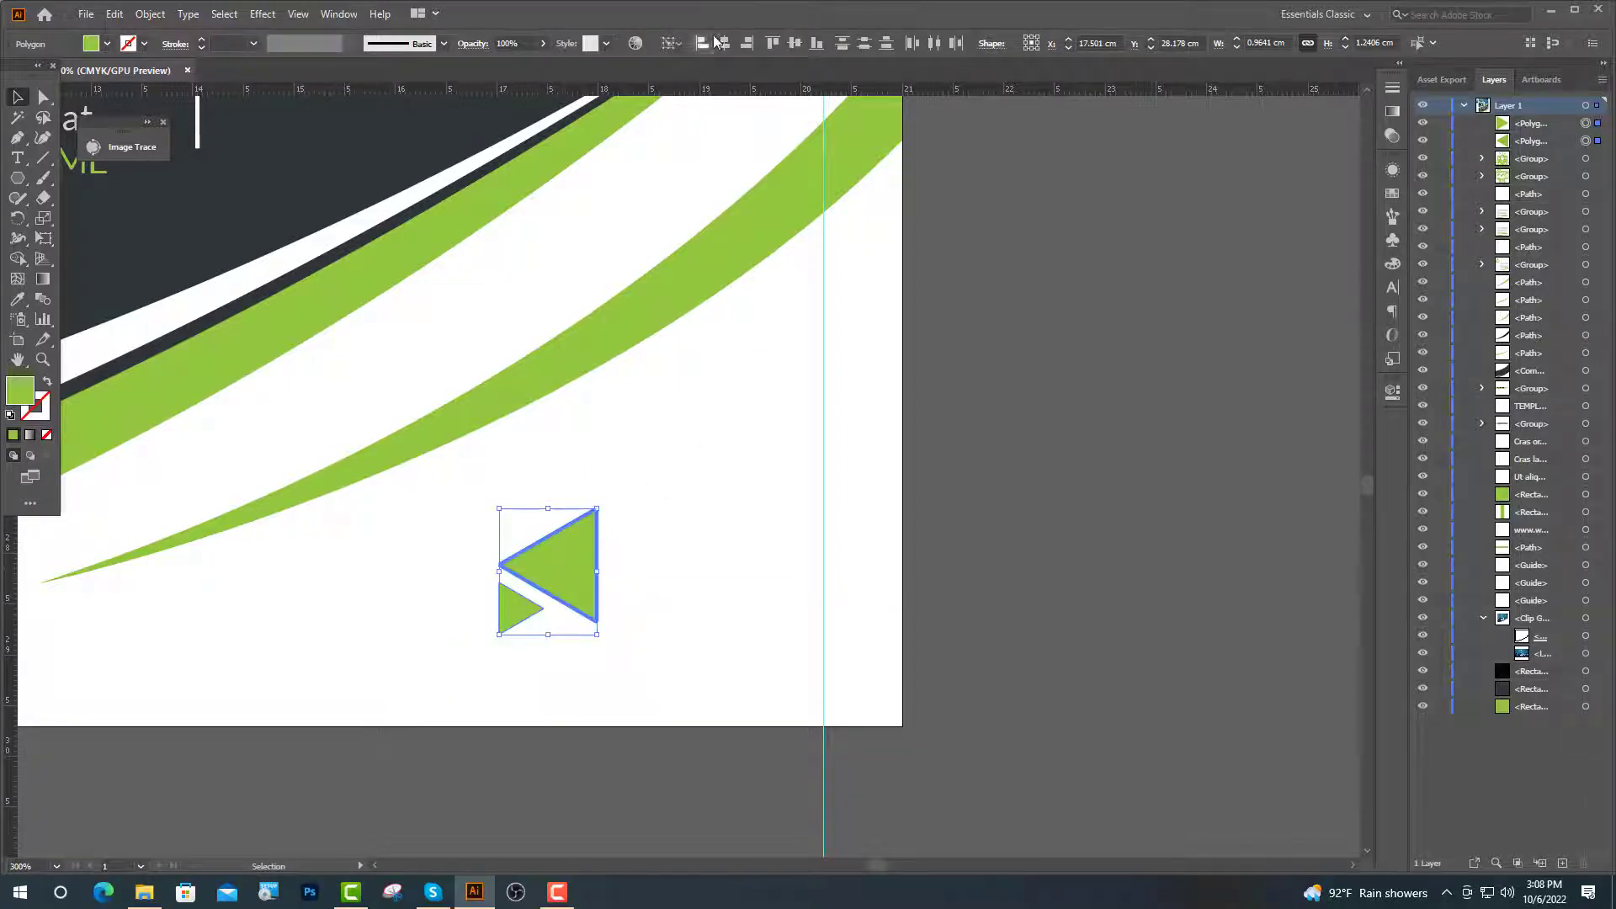
click(994, 446)
scroll(506, 621, up, 1)
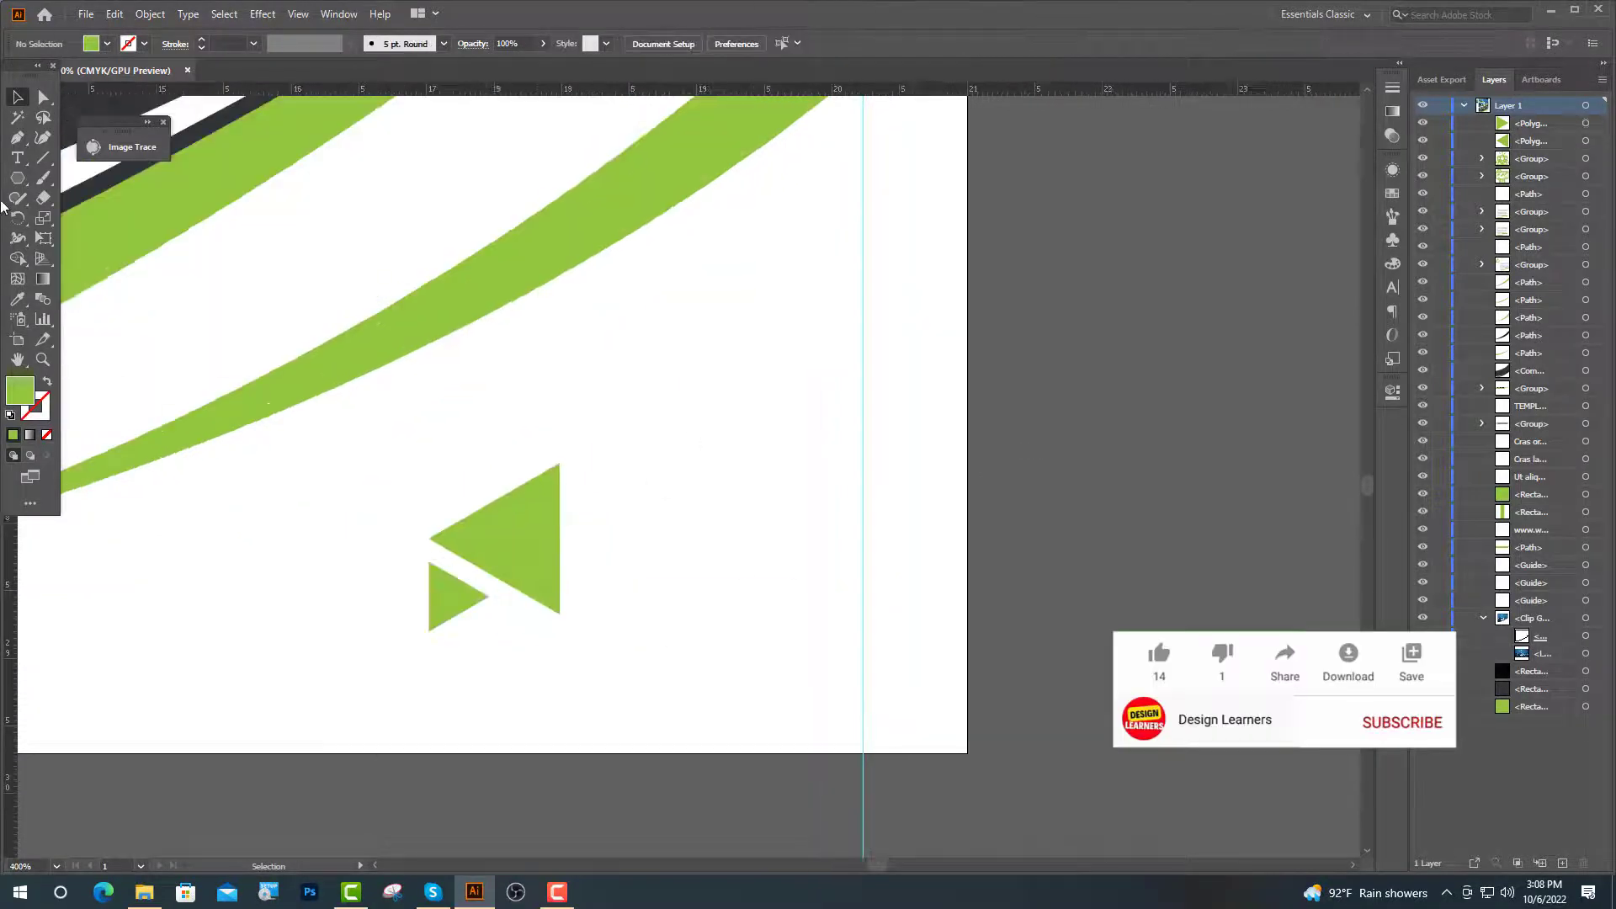
- Start a text line beside the triangle logo in Poppins Bold at 30 pt
click(17, 157)
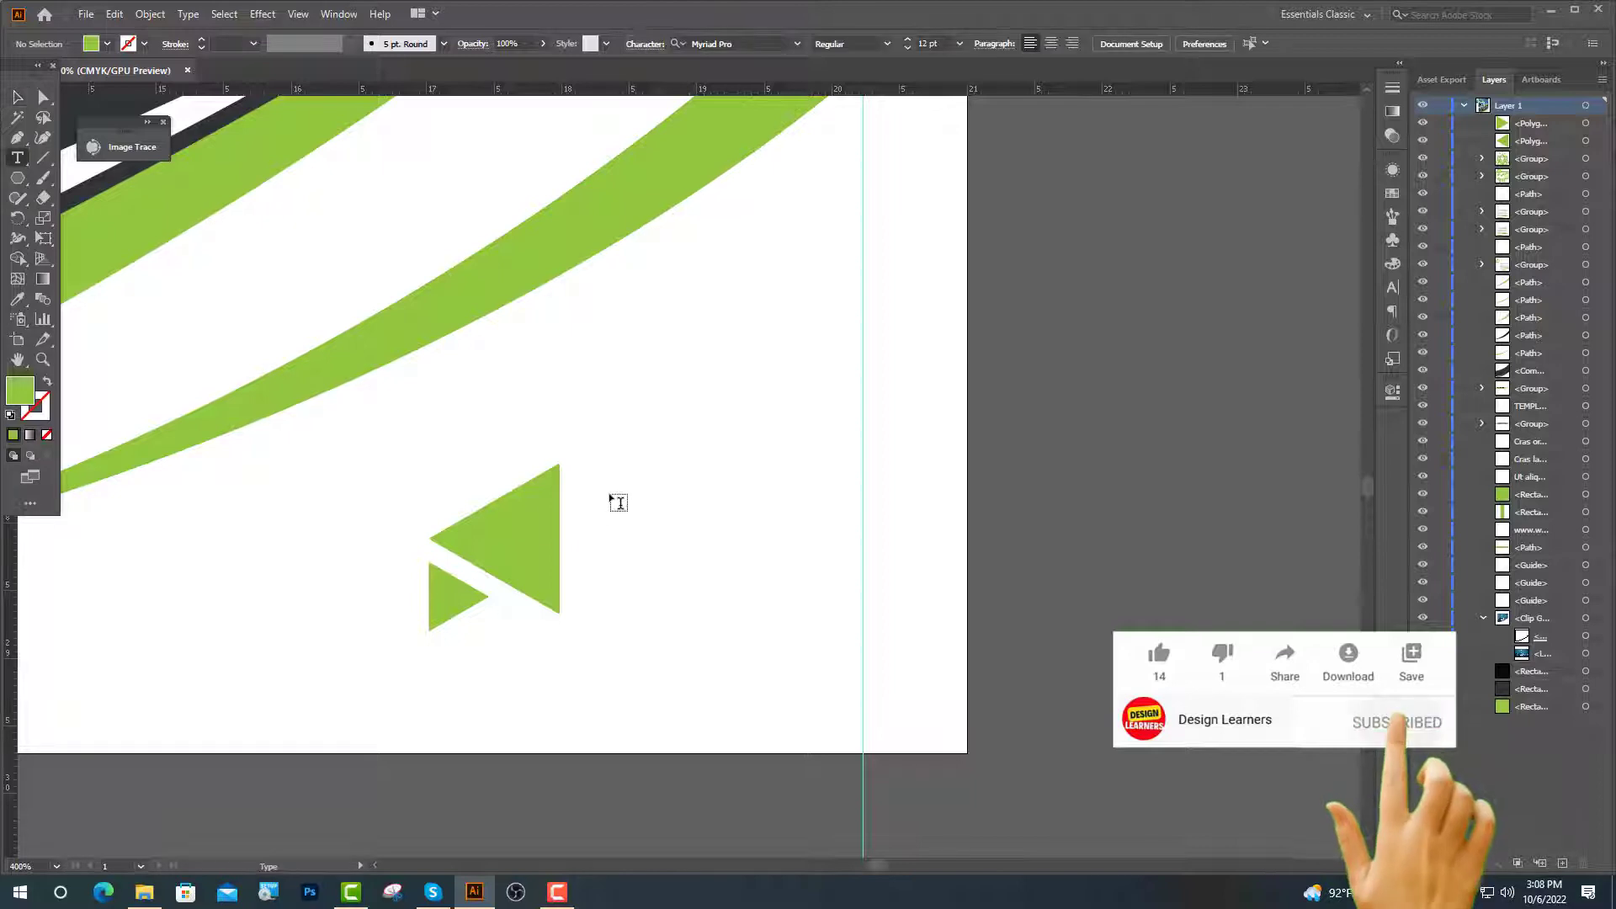
click(614, 498)
click(618, 42)
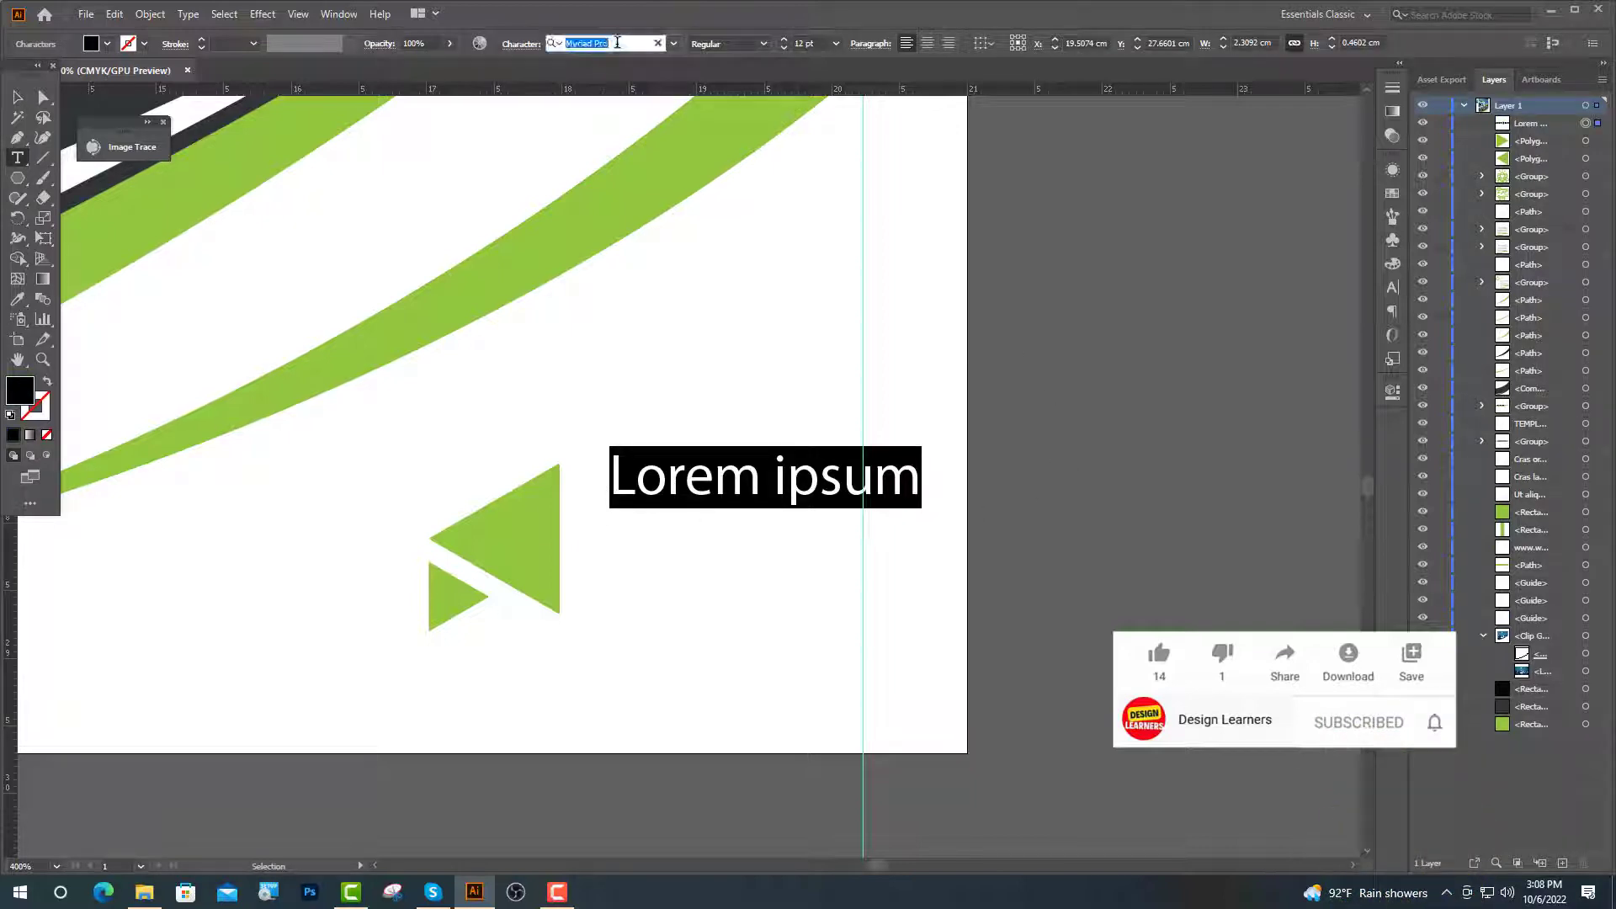
text(po)
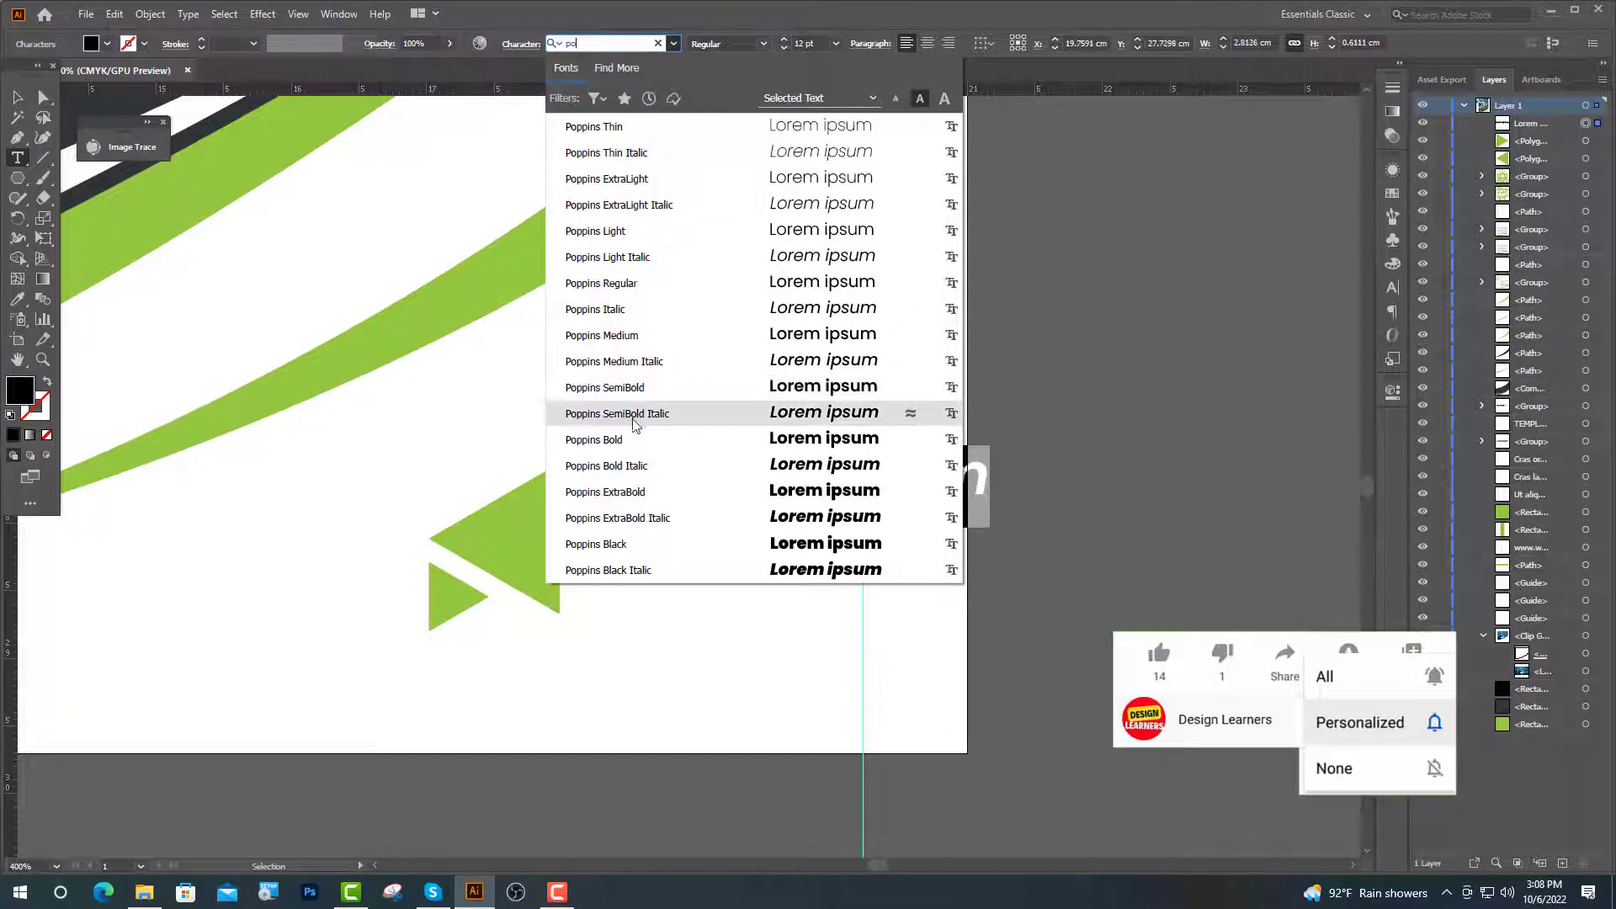
click(623, 438)
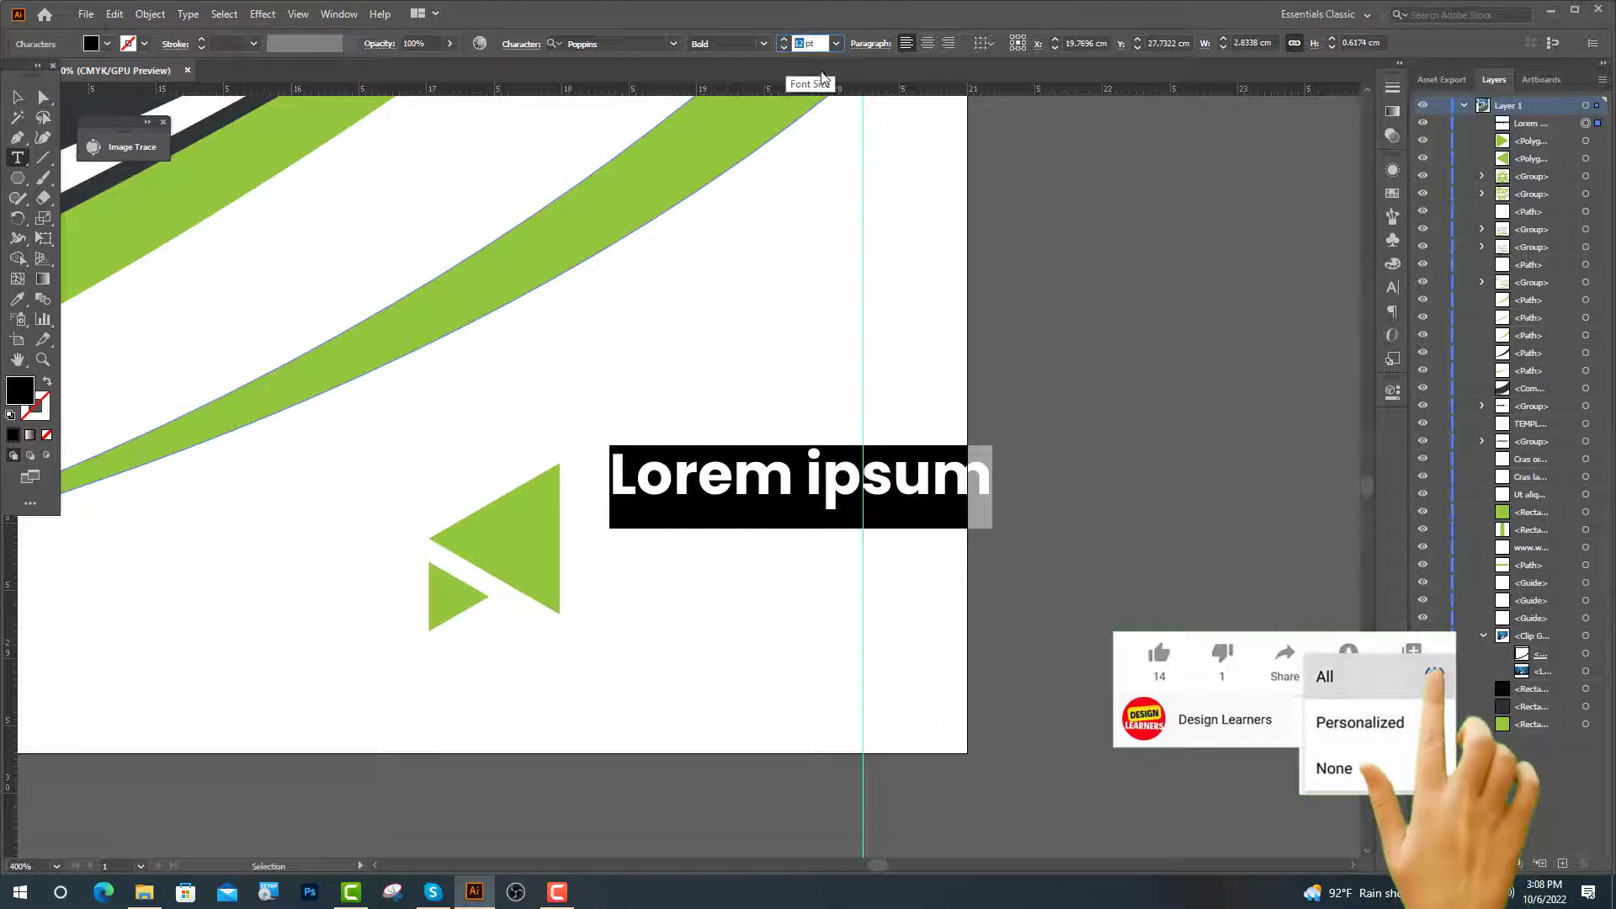
text(30)
key(Return)
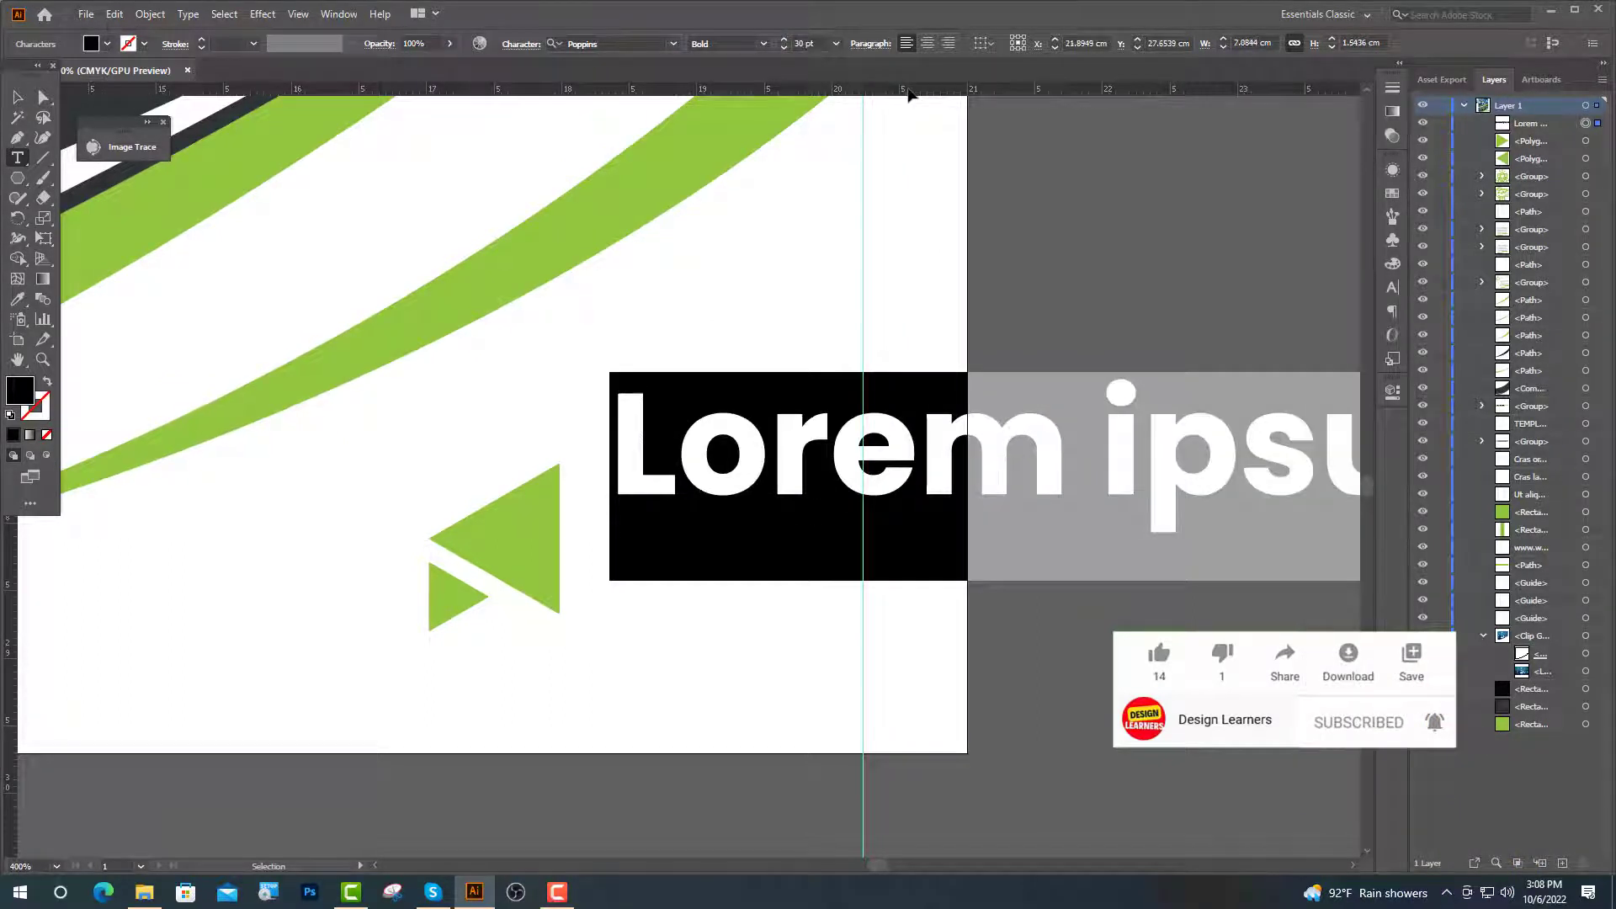
- Enter "FLyer" as the logo text, with "FL" at 30 pt and "yer" at 20 pt
text(FL)
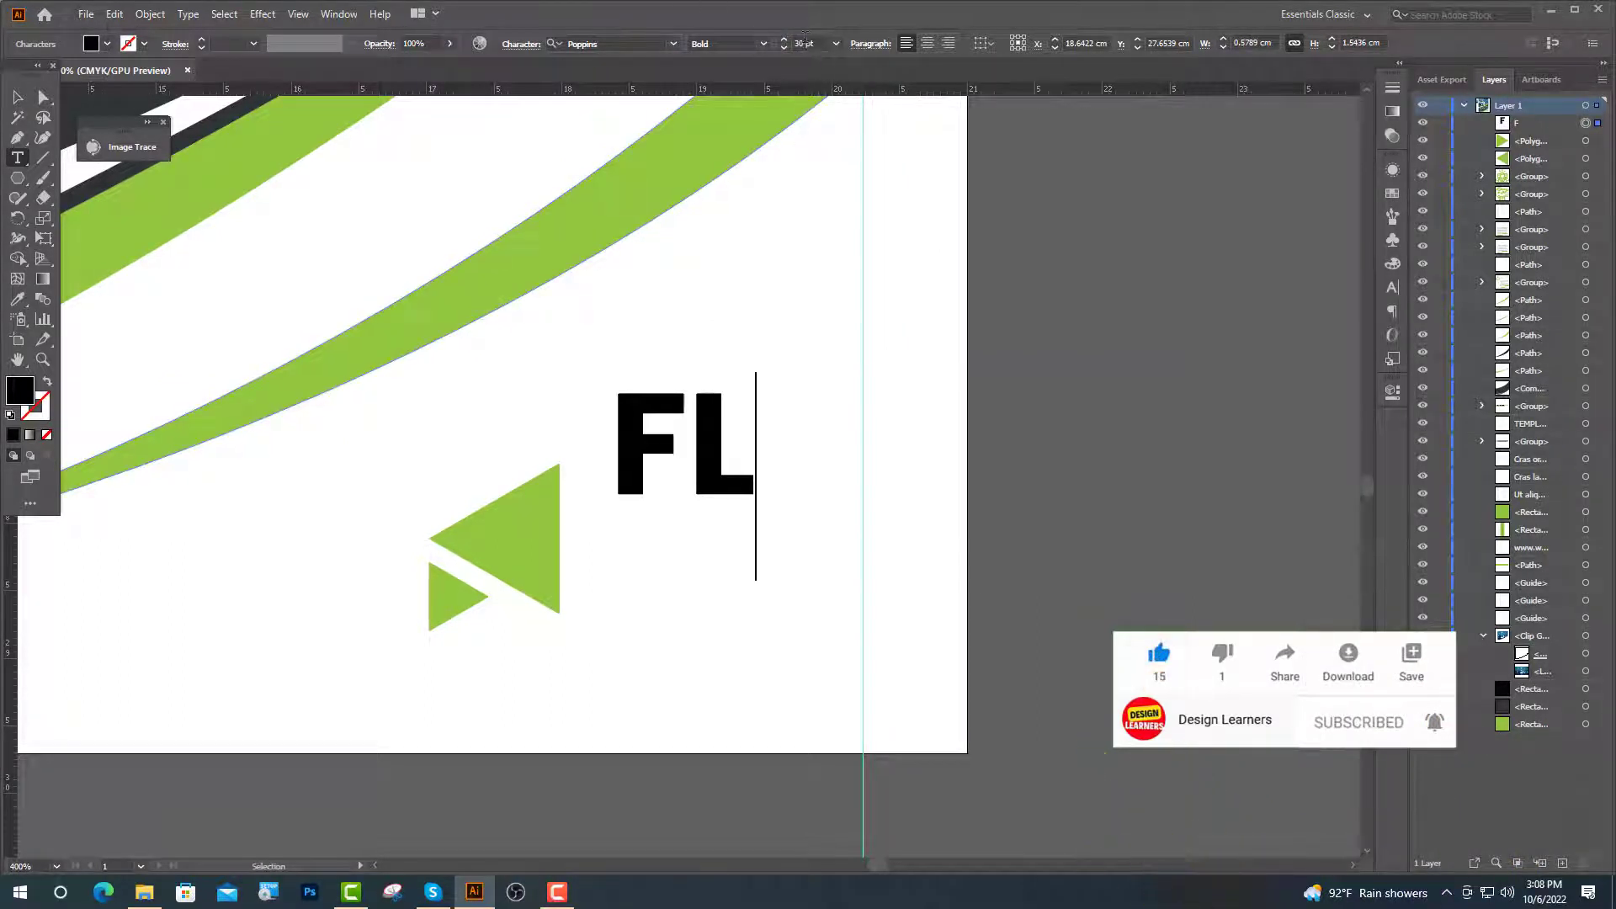
click(804, 42)
text(20)
key(Return)
text(yer)
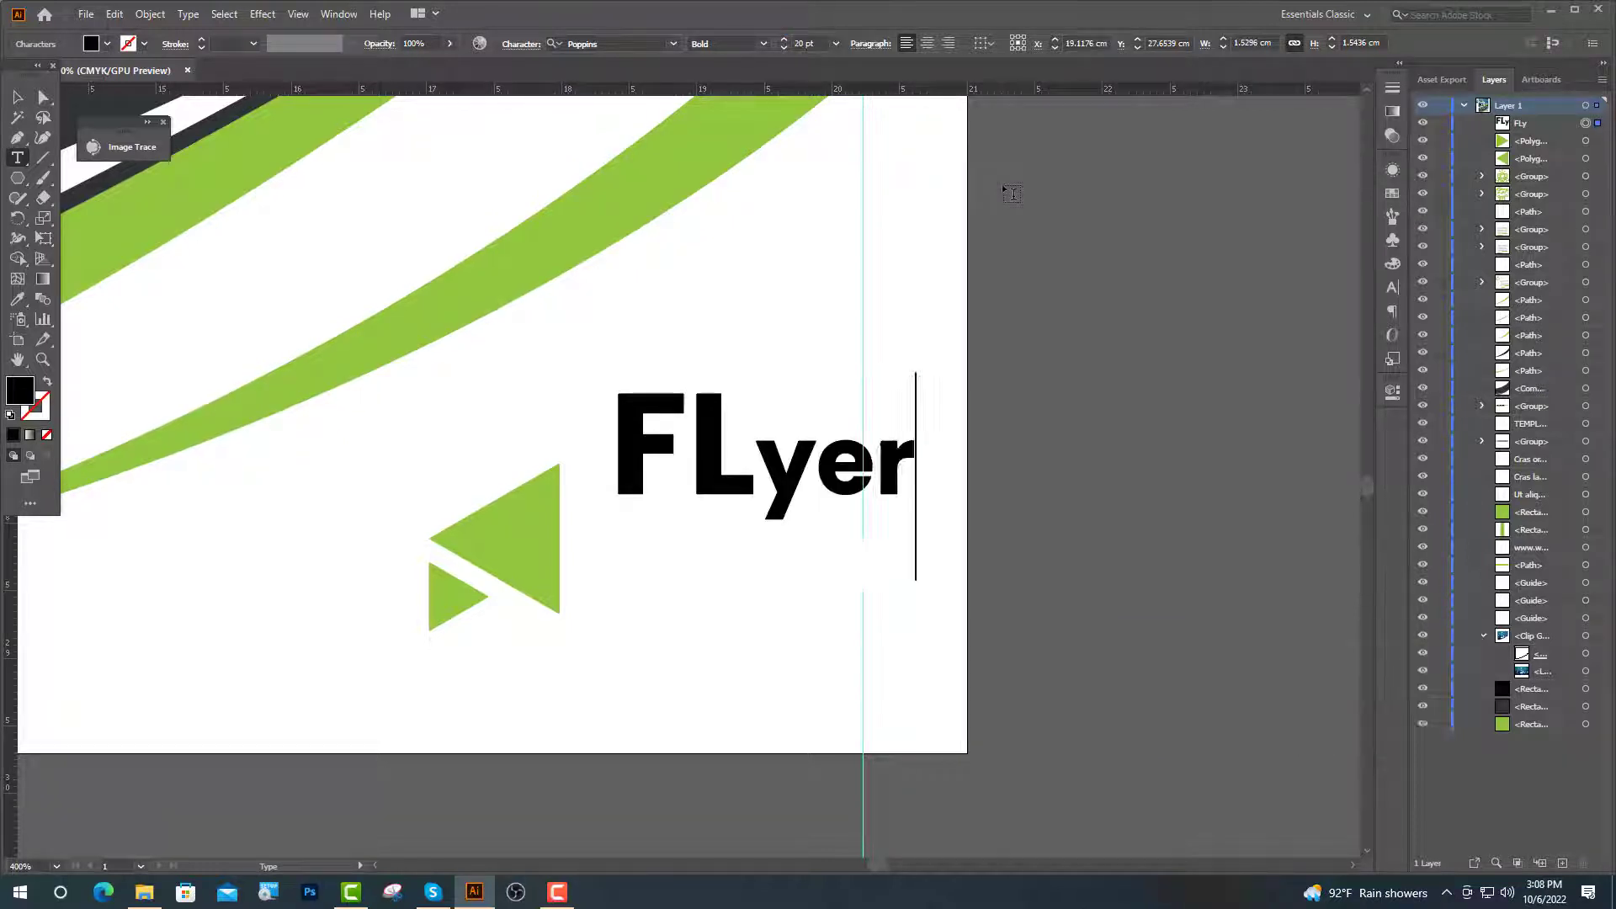
- Move the "FLyer" text close beside the triangles and color its letters "FL" with the swoosh green
key(Escape)
drag(753, 470, 619, 575)
click(16, 157)
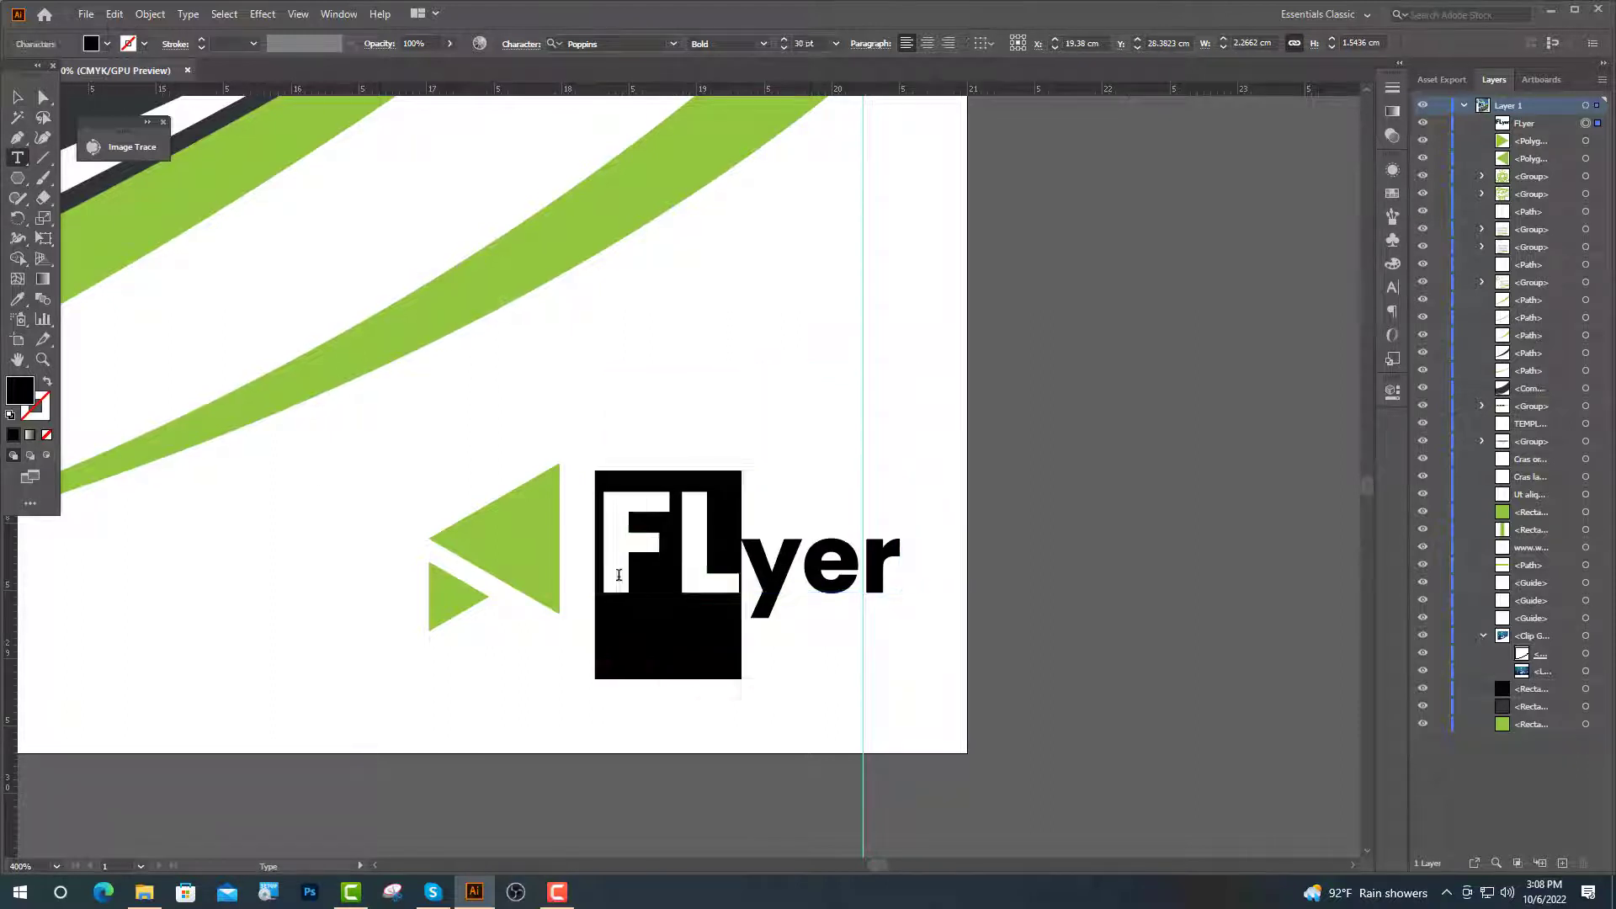
click(16, 299)
click(126, 240)
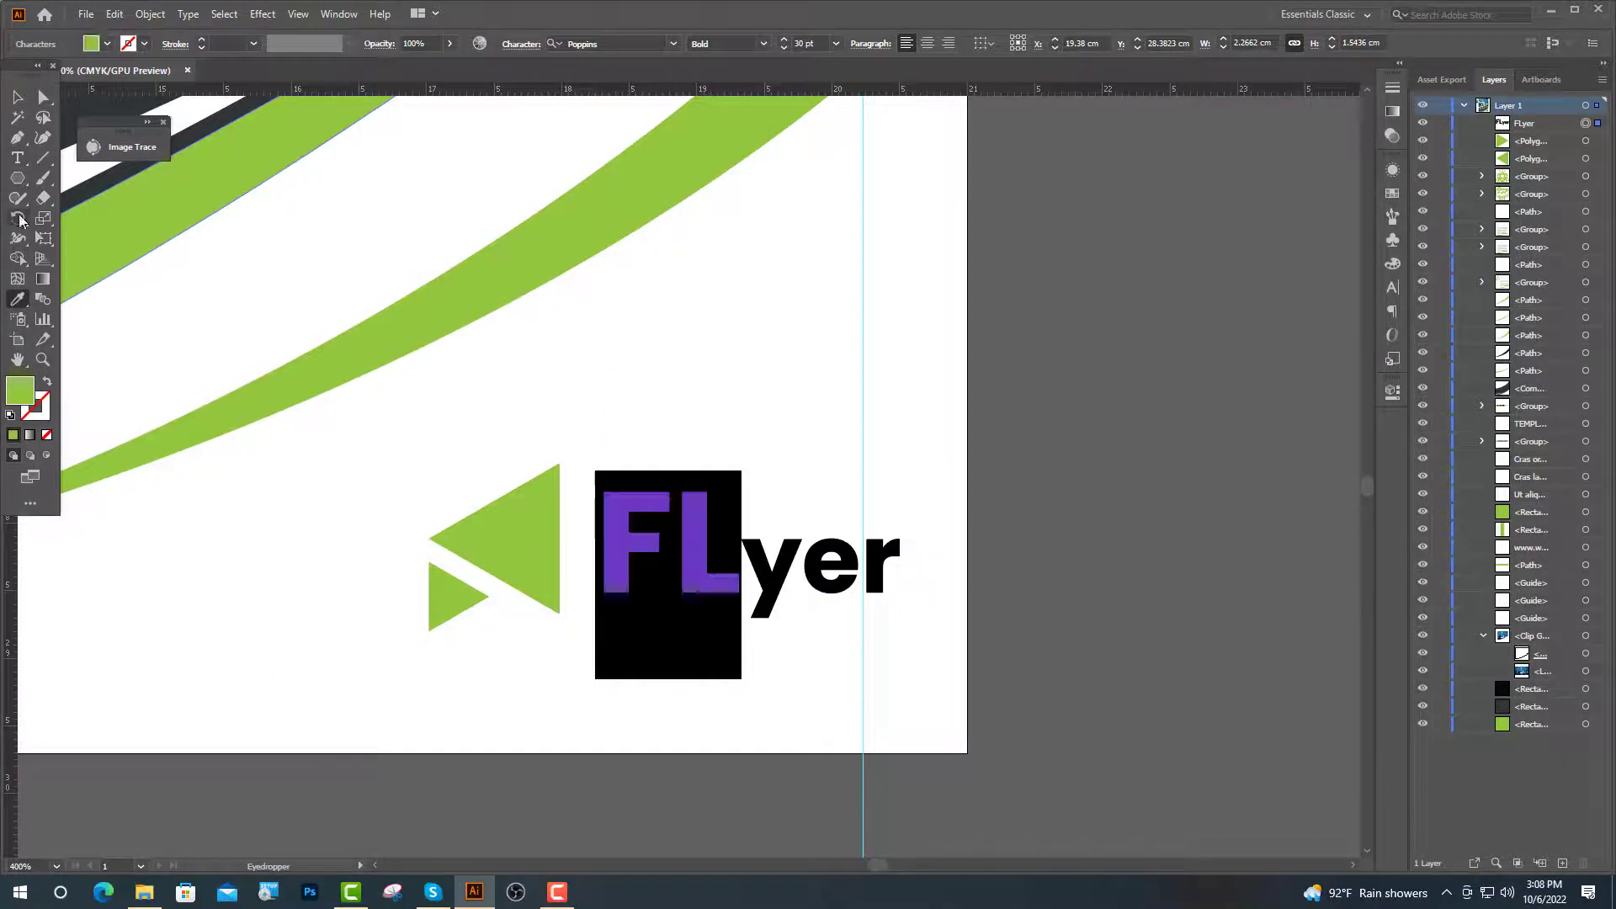
- Color the letters "yer" of the logo text with the dark gray of the feature panel
click(17, 158)
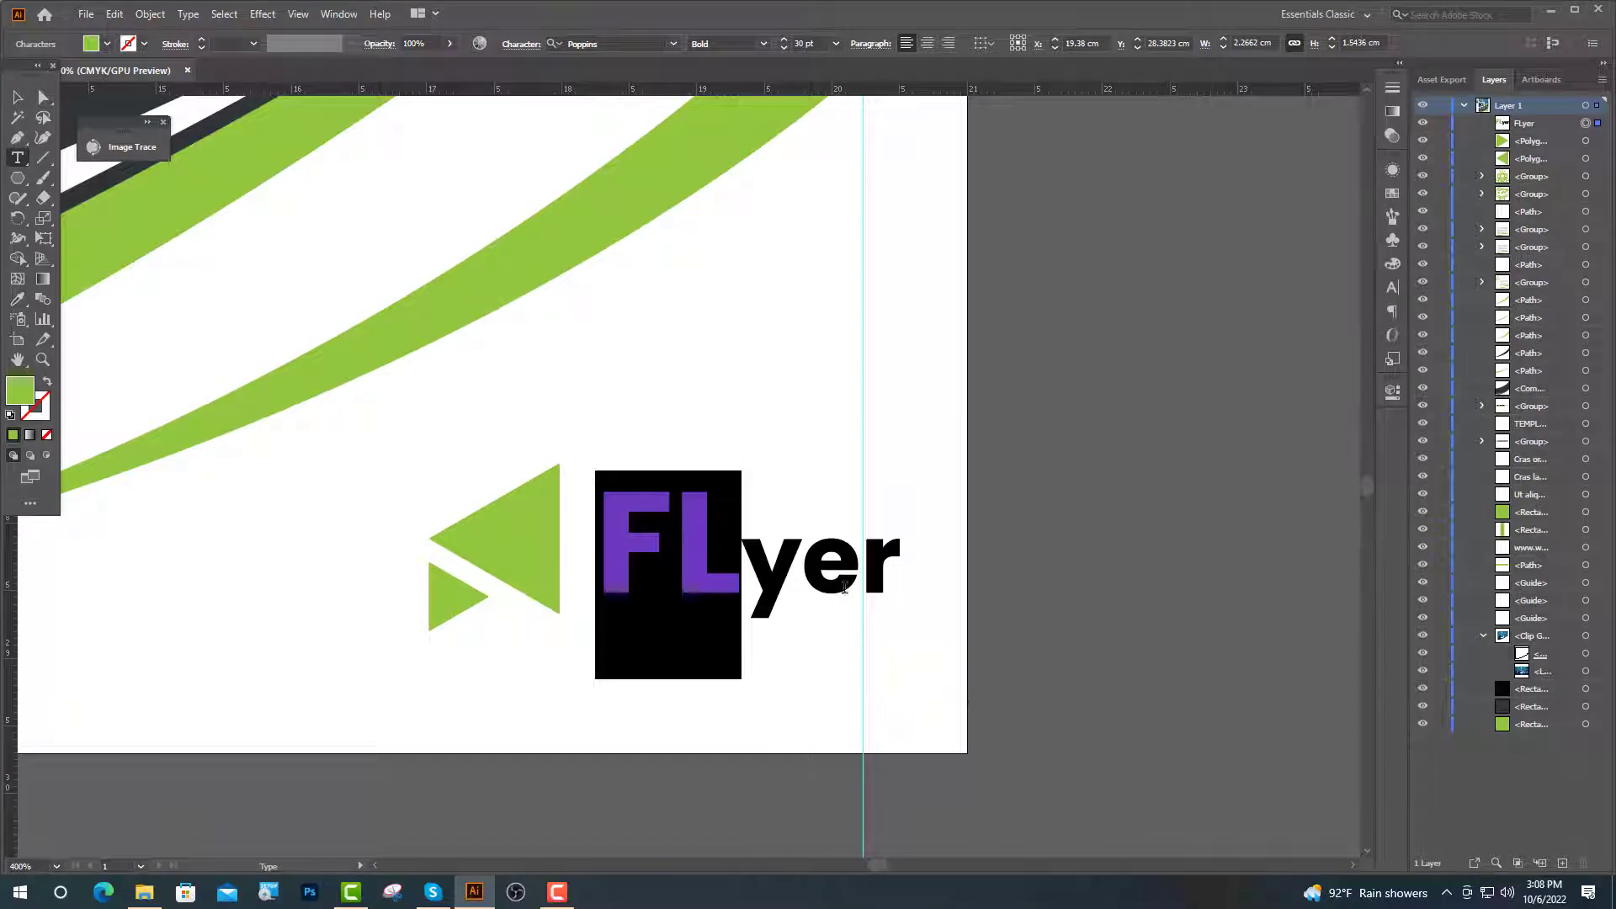
drag(899, 578, 753, 554)
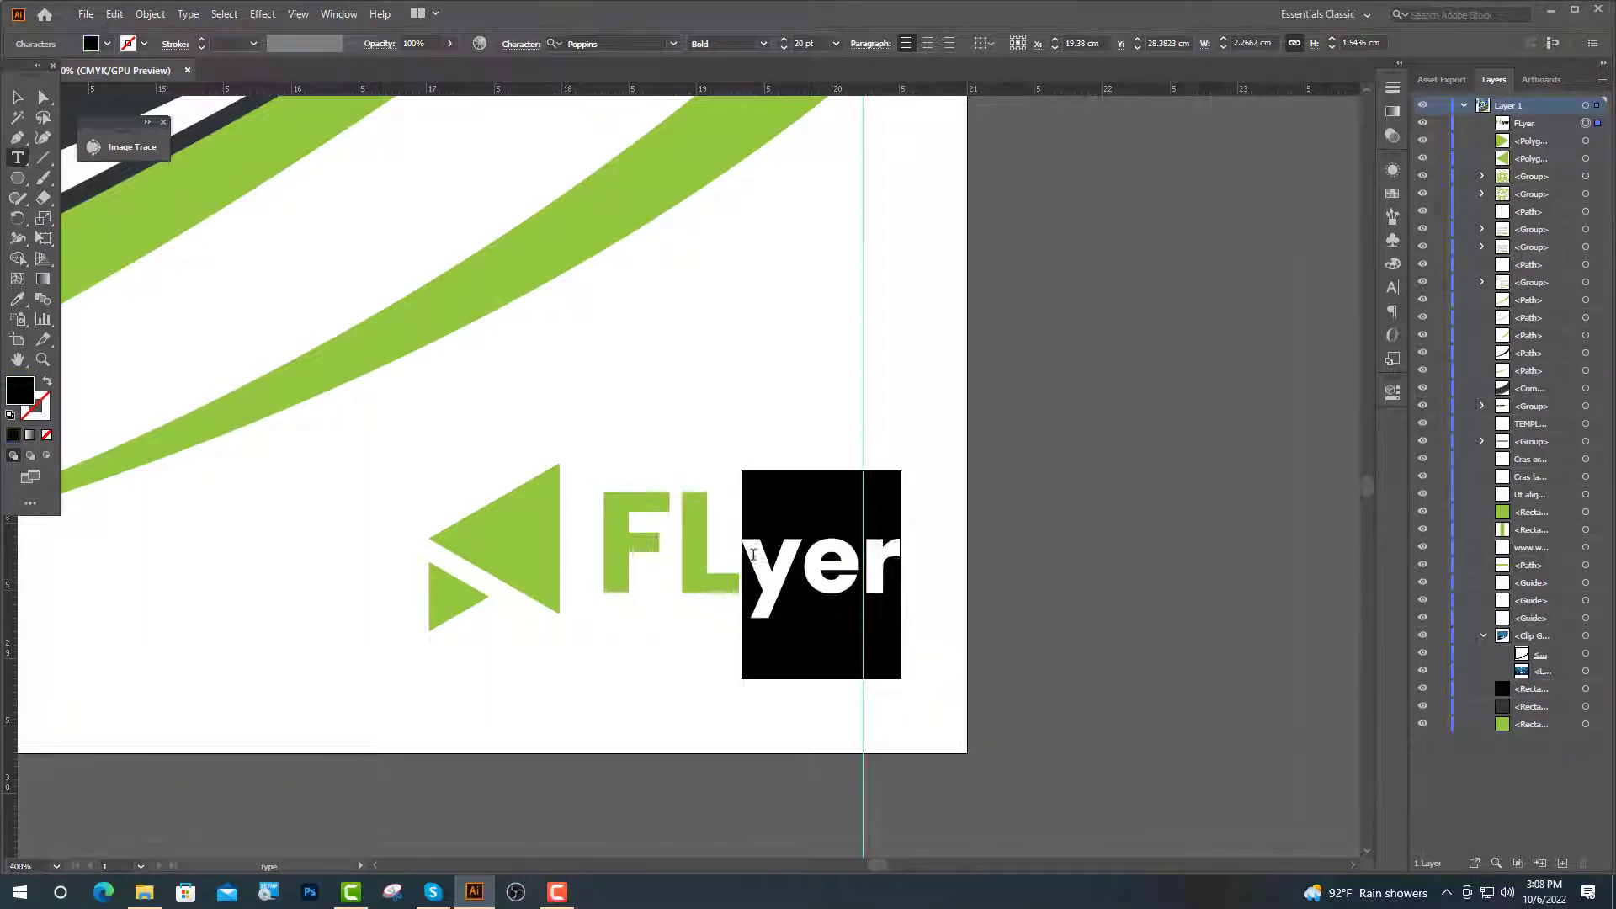
click(17, 299)
scroll(256, 252, up, 2)
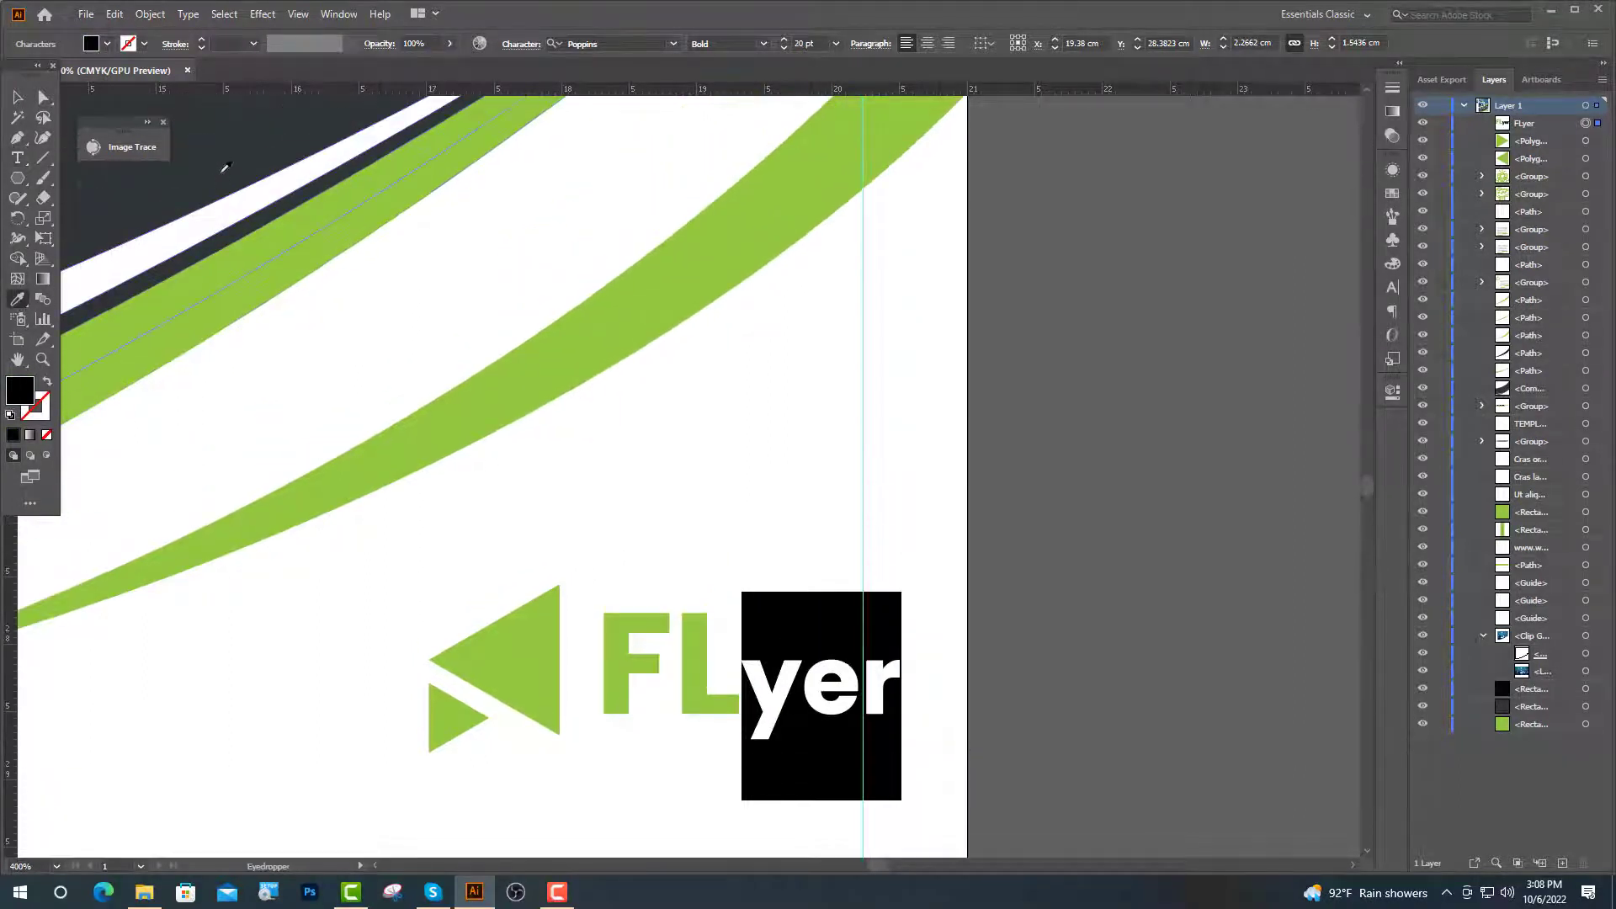
click(227, 164)
click(18, 95)
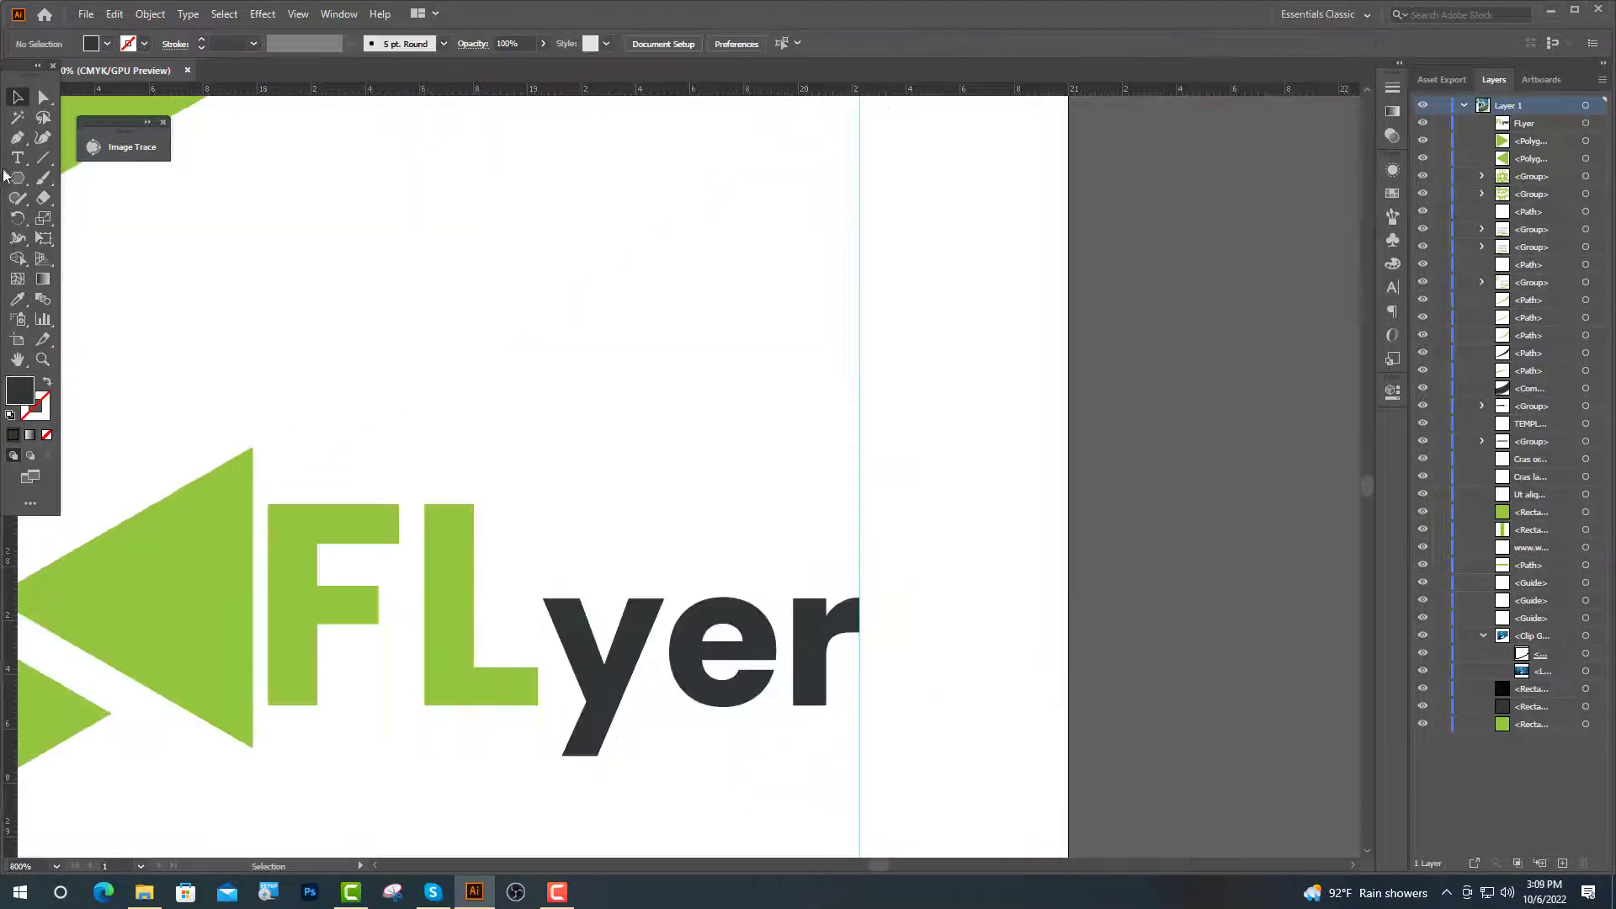
- Start a text line above "yer" and give it the feature paragraph's style, Lato Regular at 10 pt
click(17, 158)
click(589, 525)
key(ctrl+minus)
key(ctrl+minus)
key(ctrl+minus)
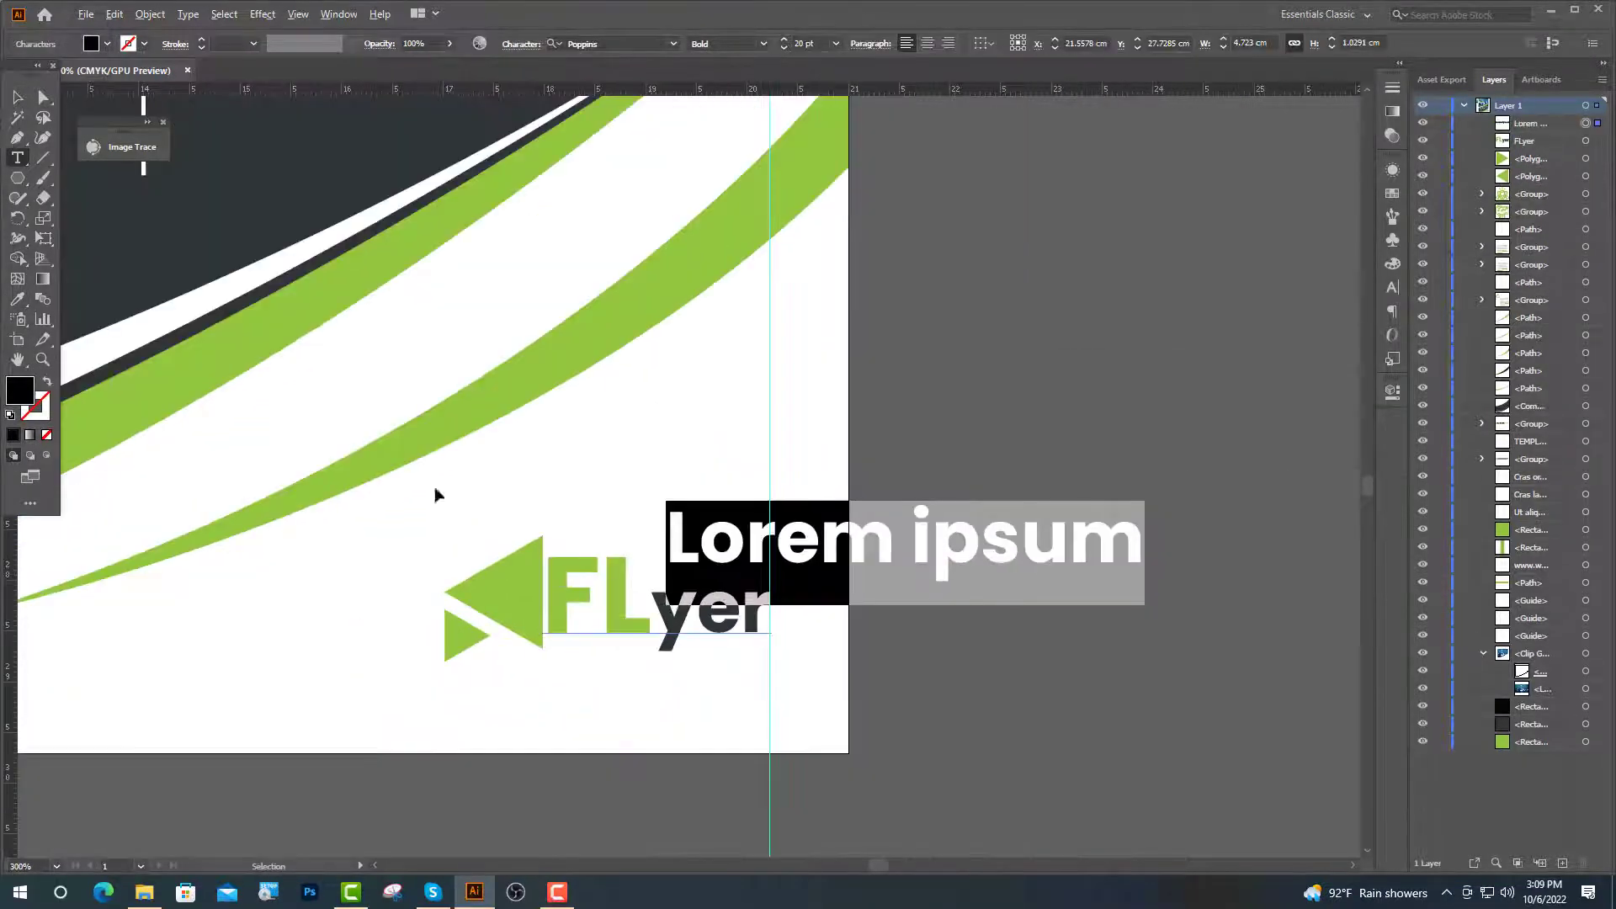
click(18, 302)
scroll(469, 296, up, 5)
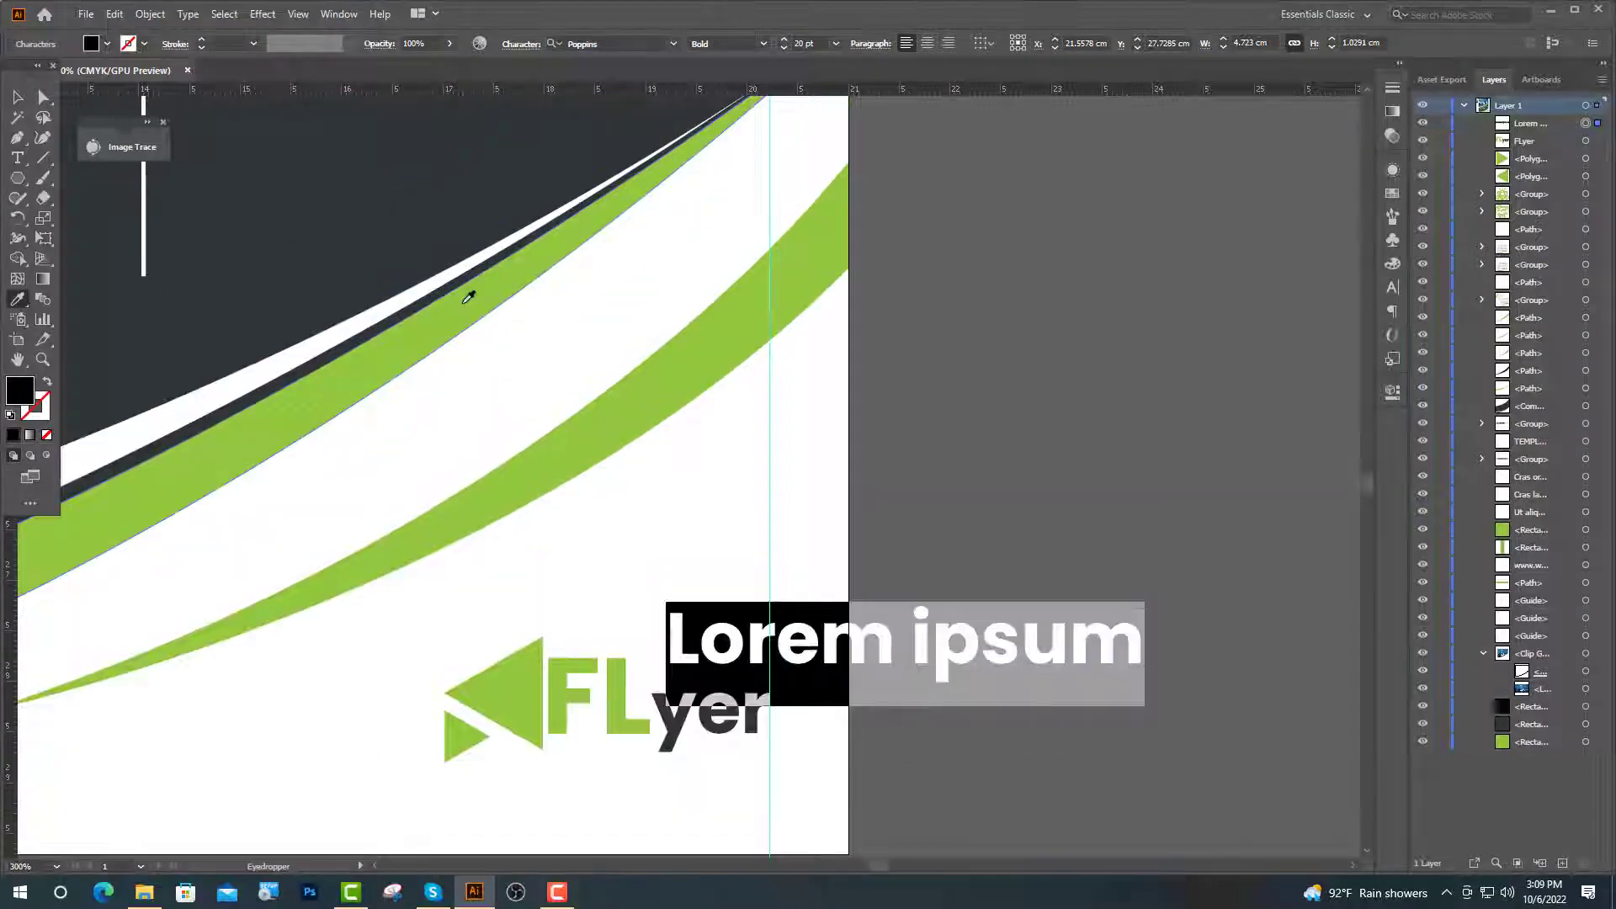
click(505, 200)
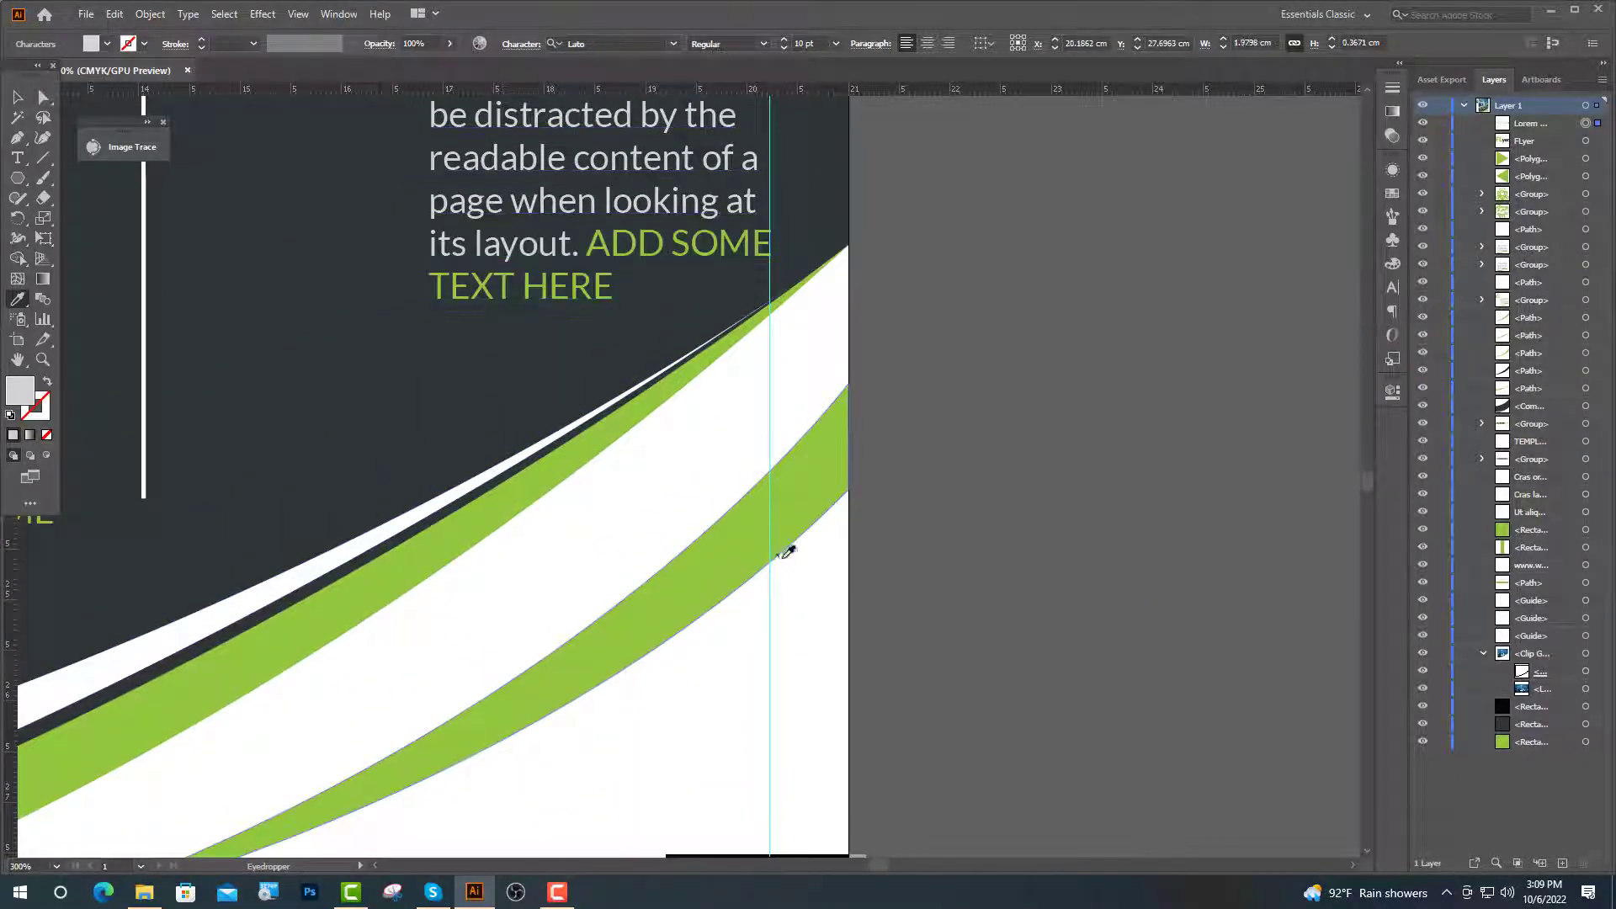
- Set the new text line's fill color to hex 727272
key(ctrl+plus)
key(ctrl+plus)
double_click(20, 391)
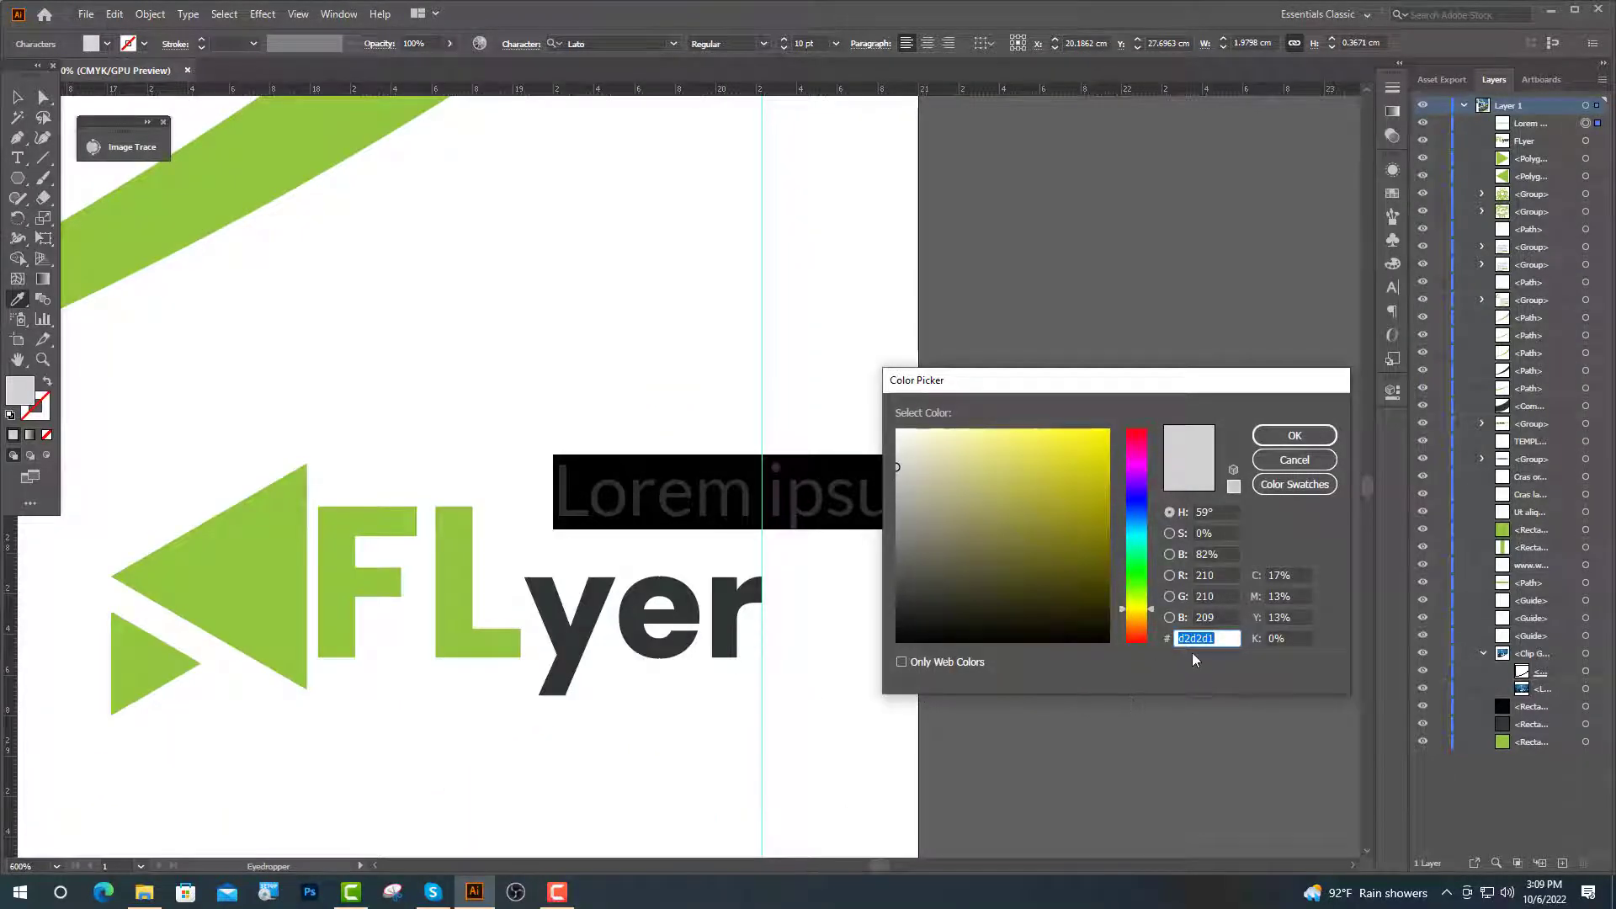
text(72727)
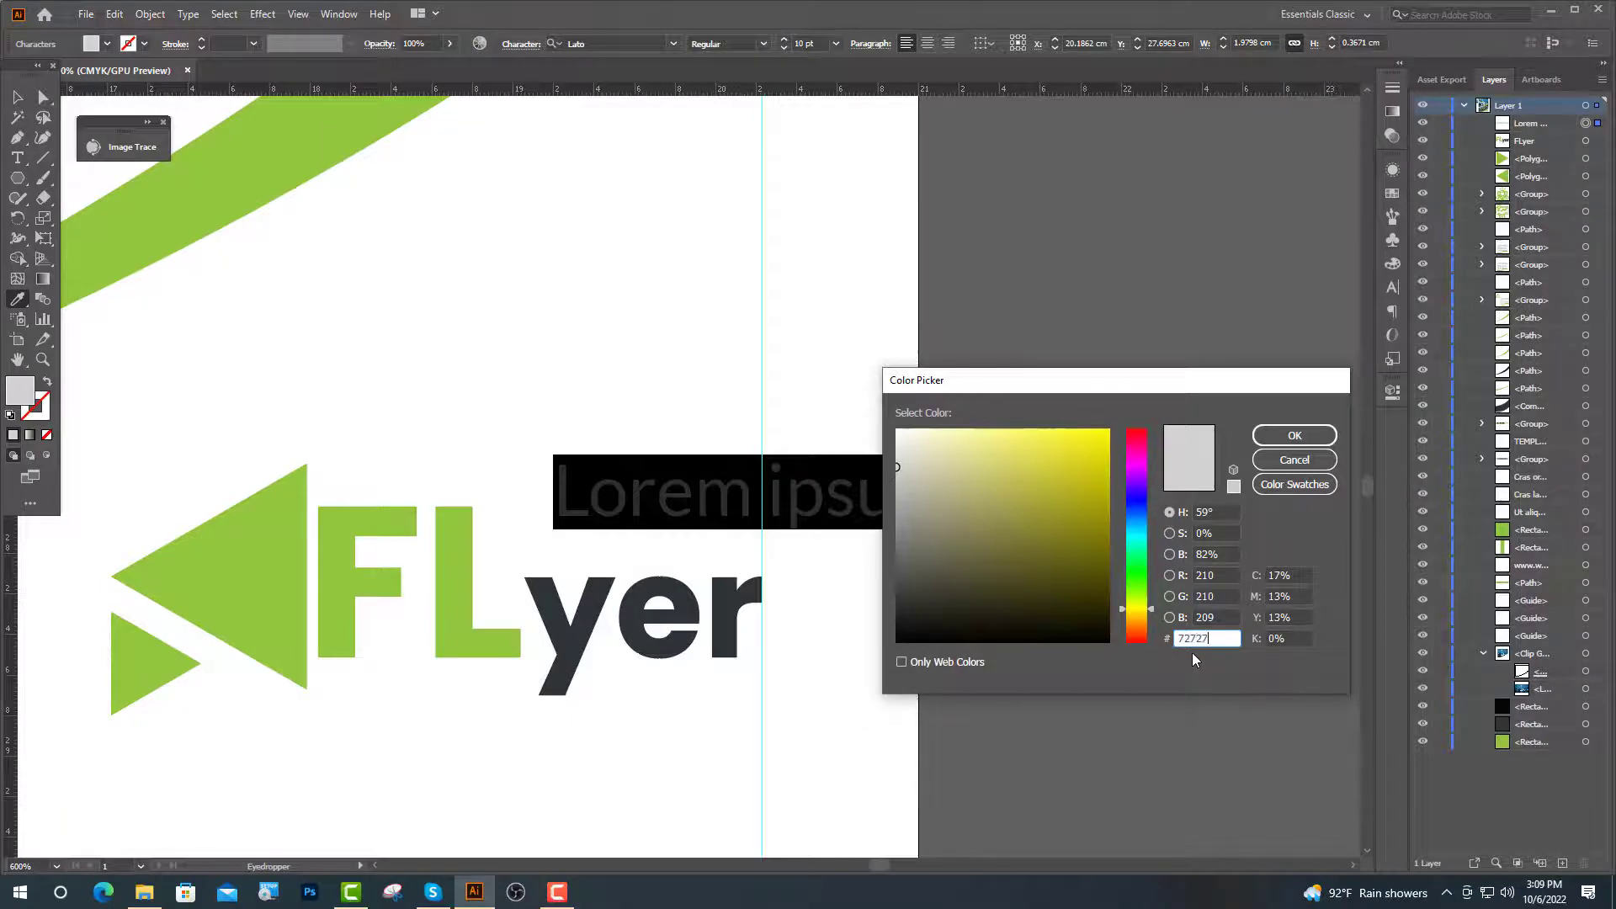
text(2)
key(Return)
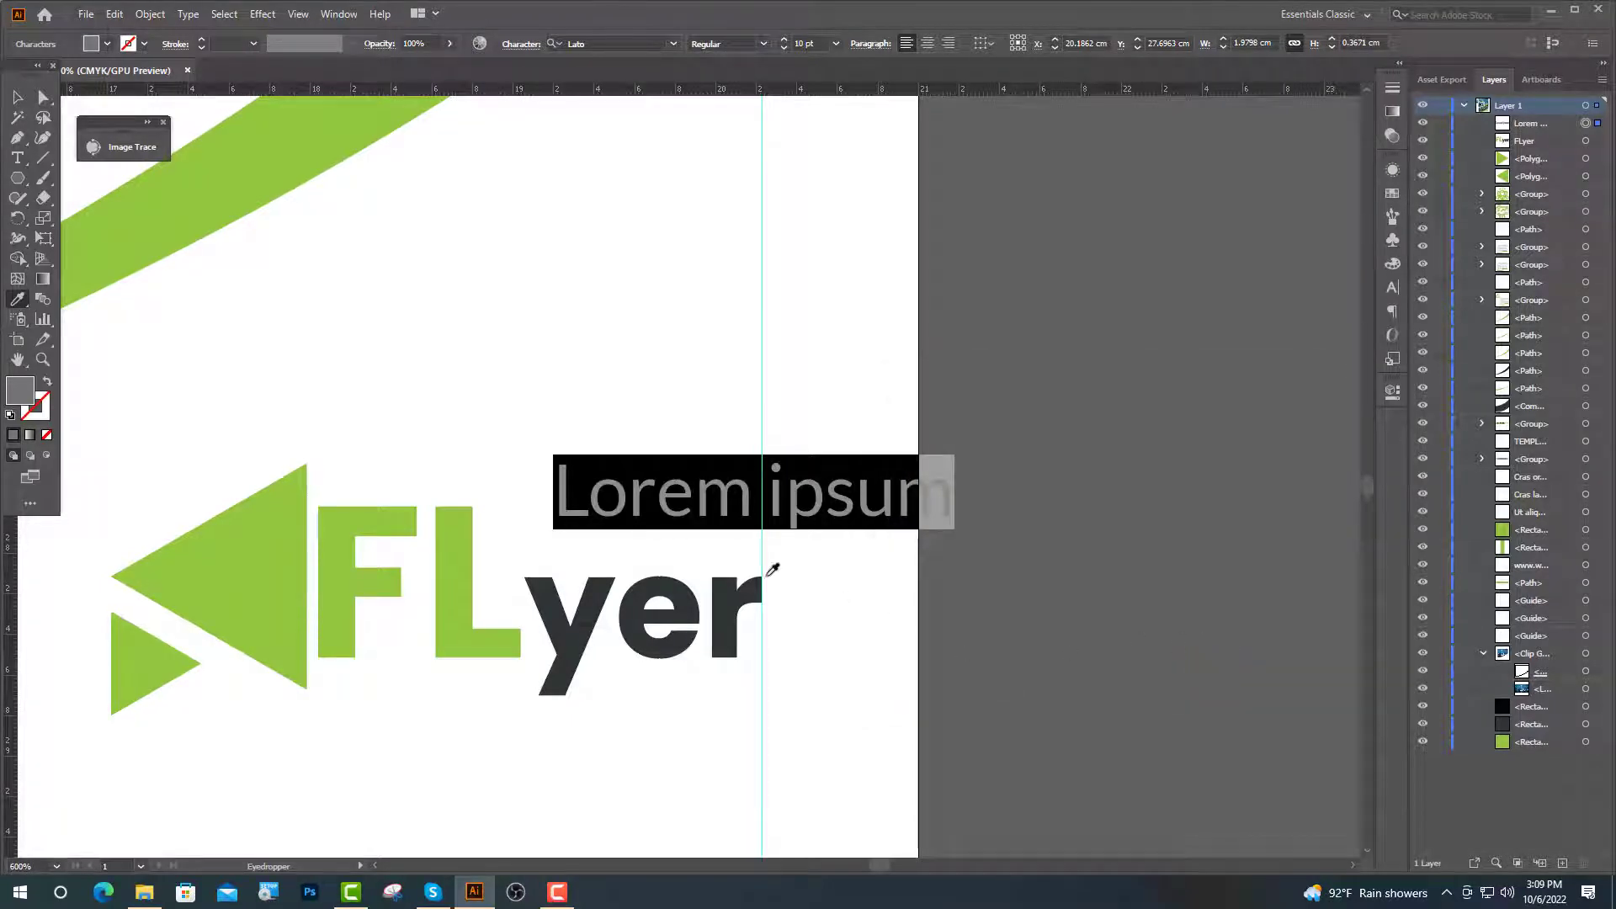
- Enter "Template" as the gray text and fit it directly above "yer", beside the upright of the "L"
text(Temp)
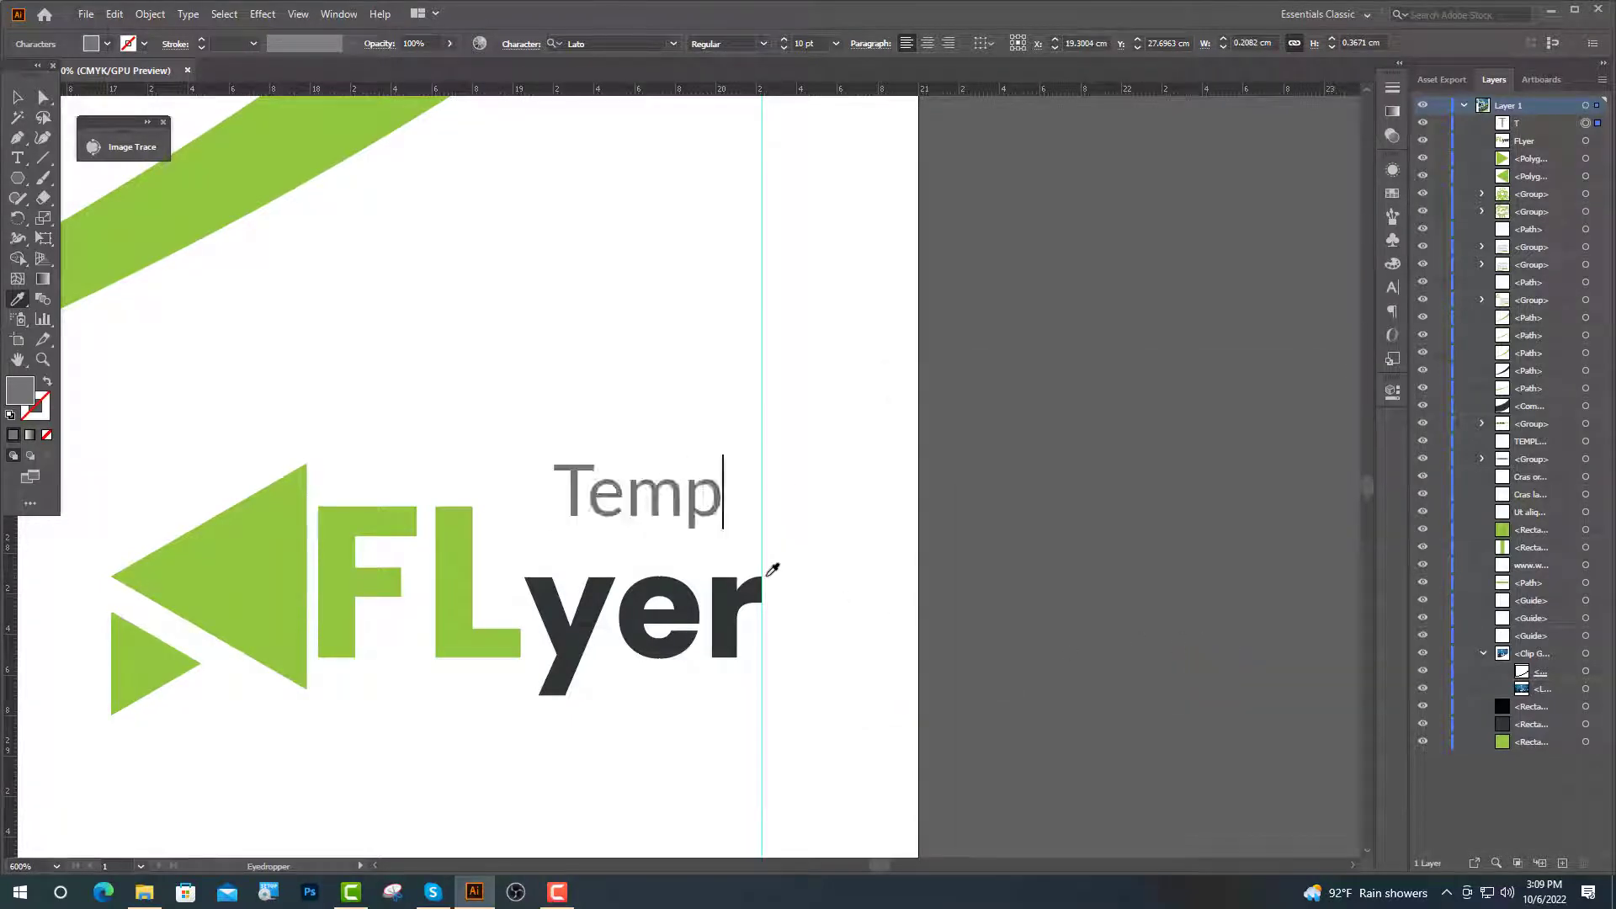
text(late)
key(Escape)
drag(631, 506, 555, 546)
scroll(606, 505, up, 7)
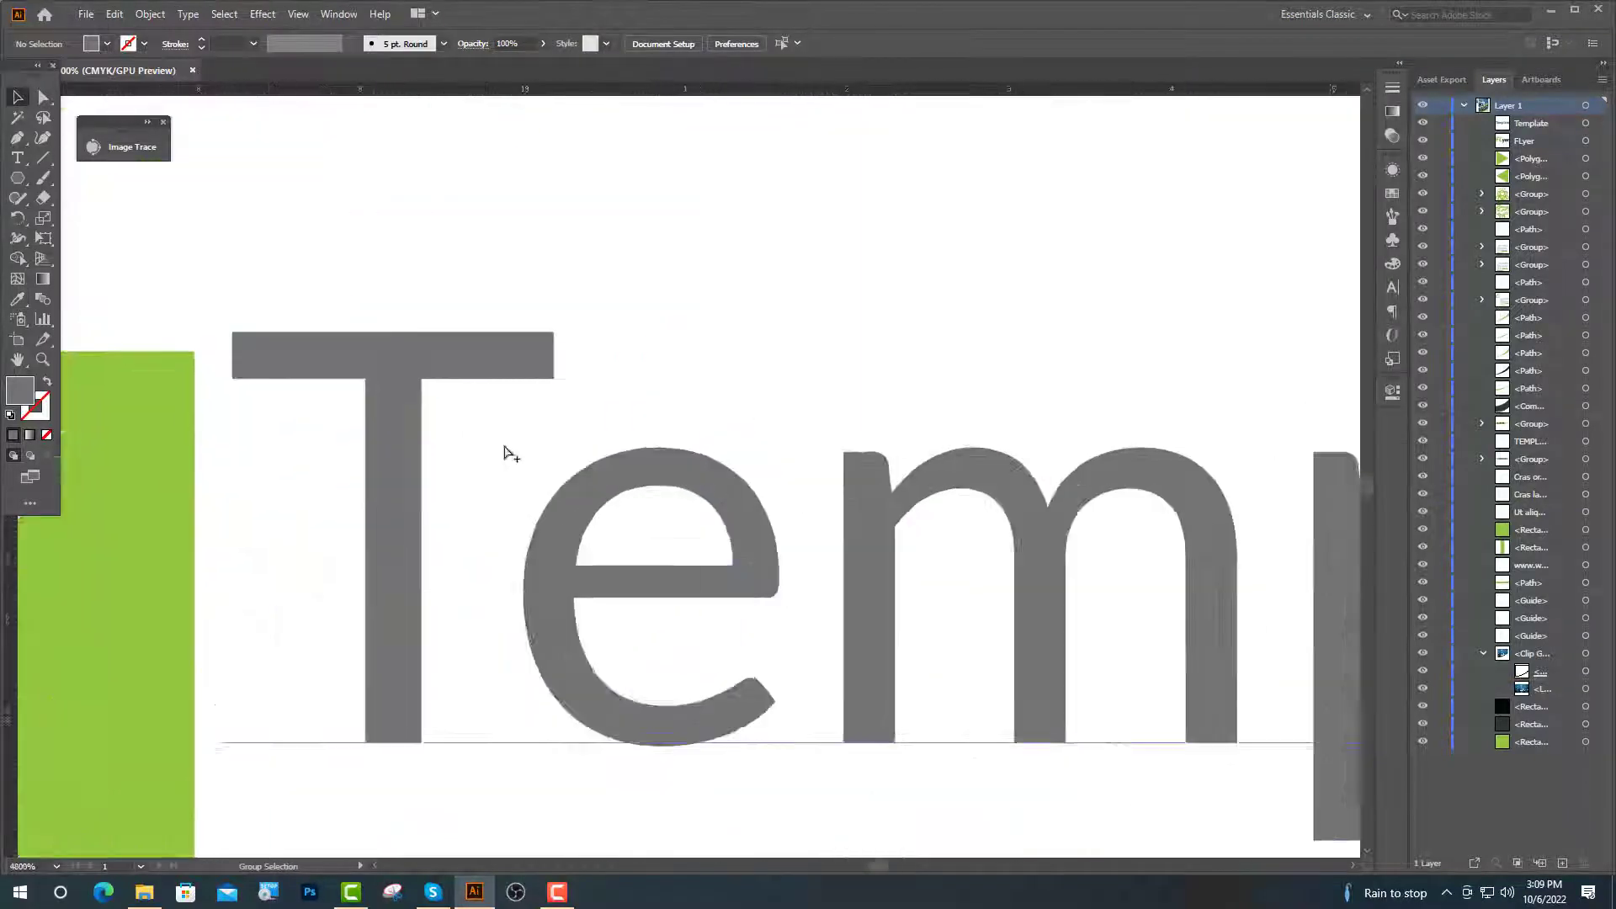
drag(357, 584, 351, 616)
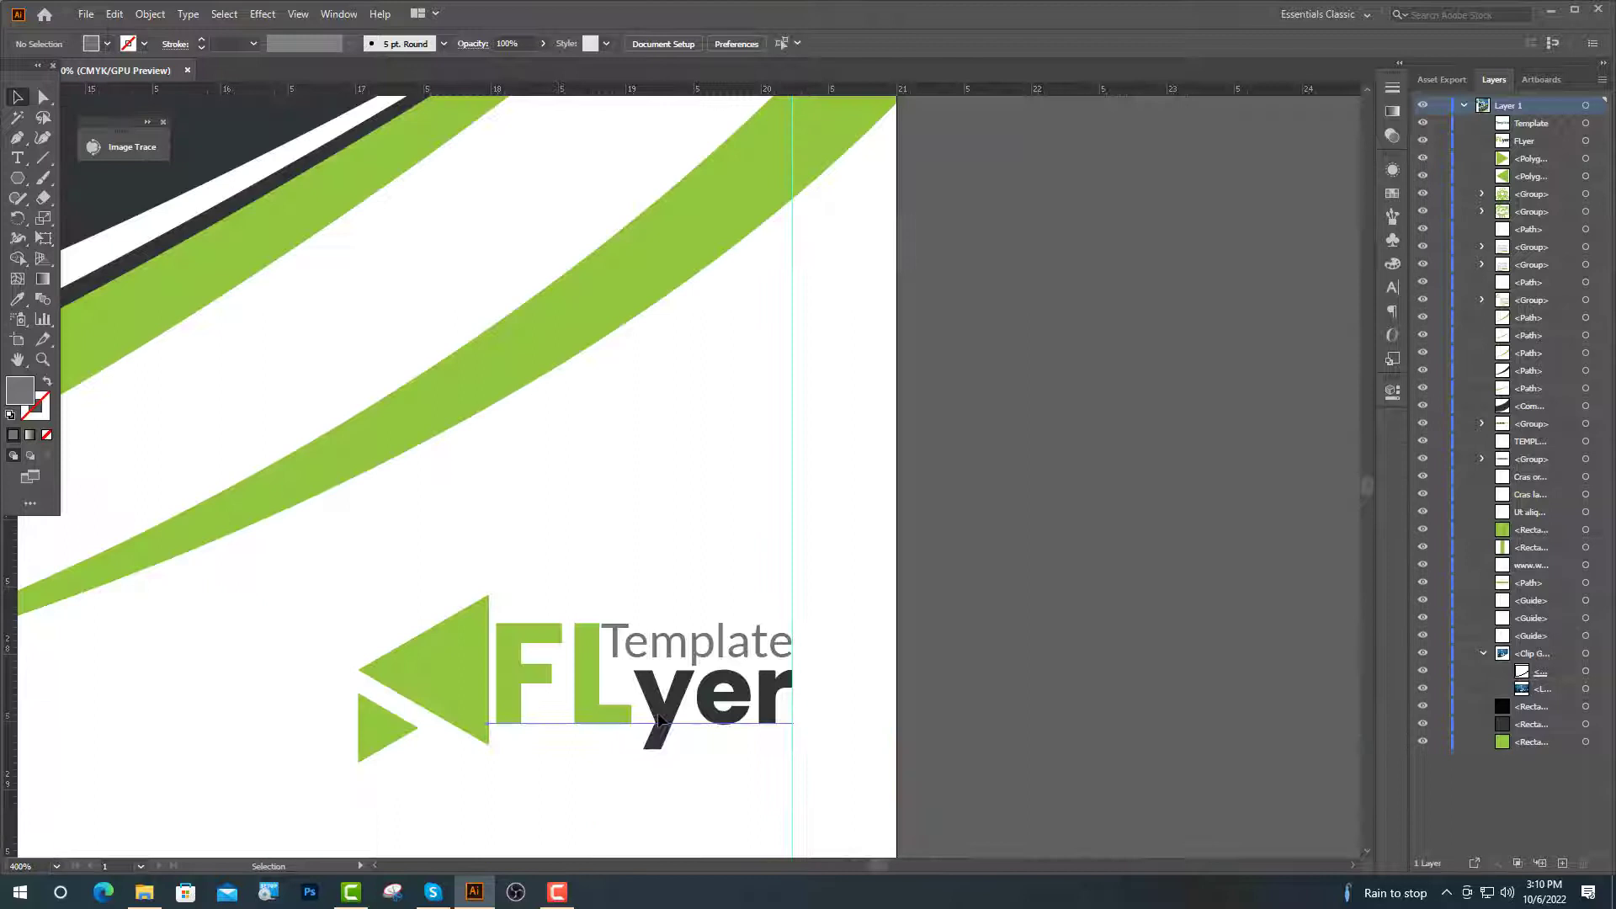
- Recolor the logo's small lower triangle with the dark gray of the feature panel
click(648, 707)
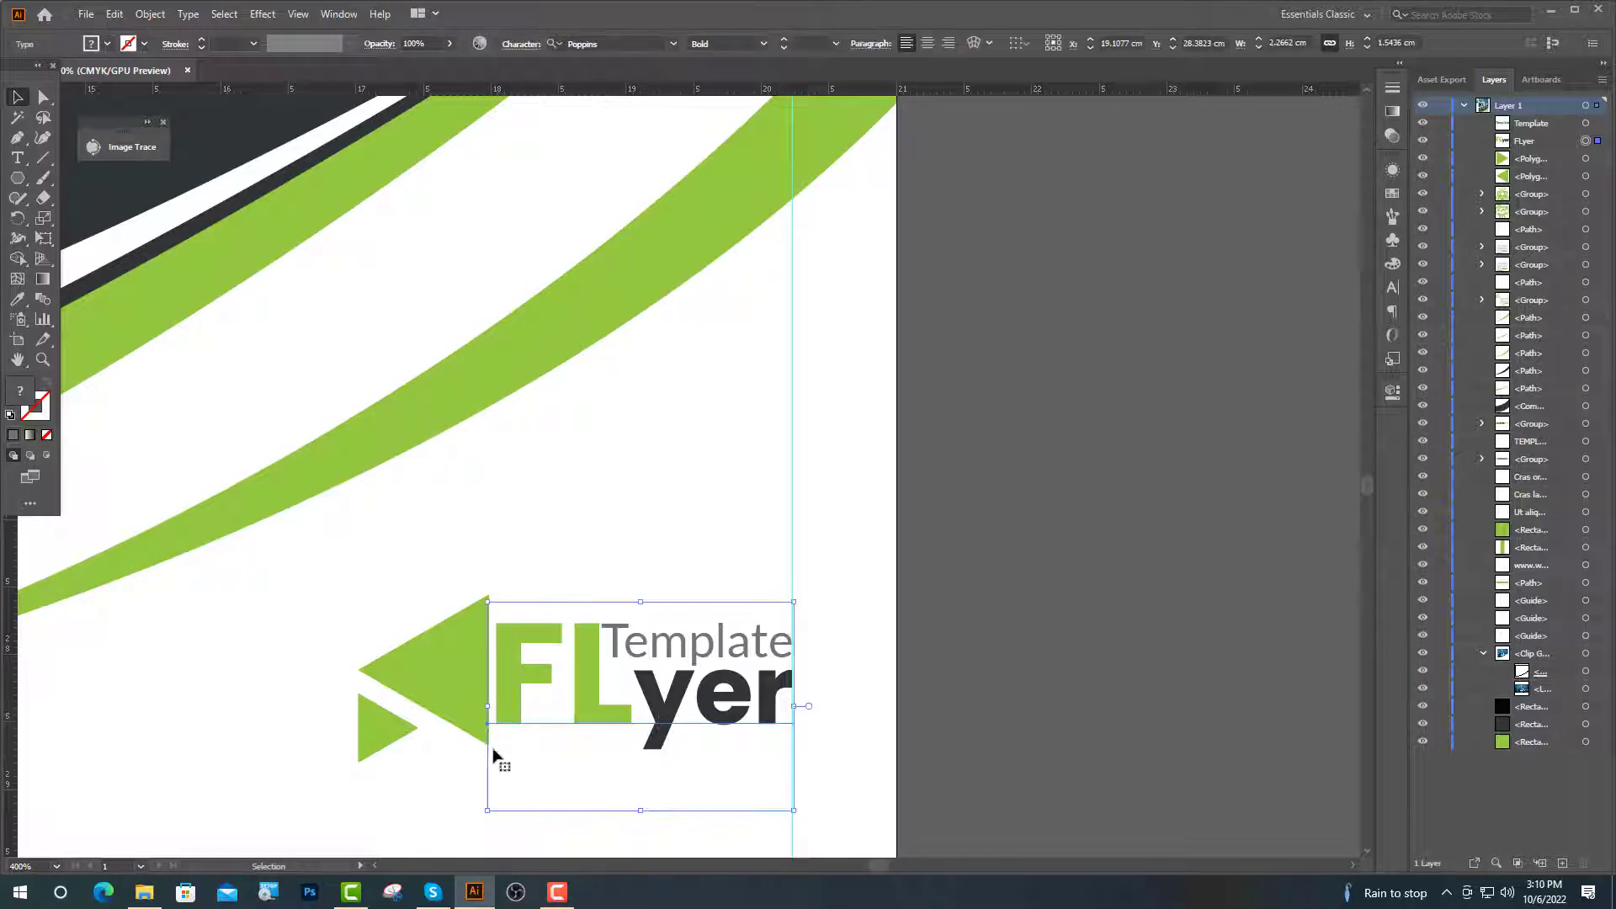
click(461, 695)
click(383, 739)
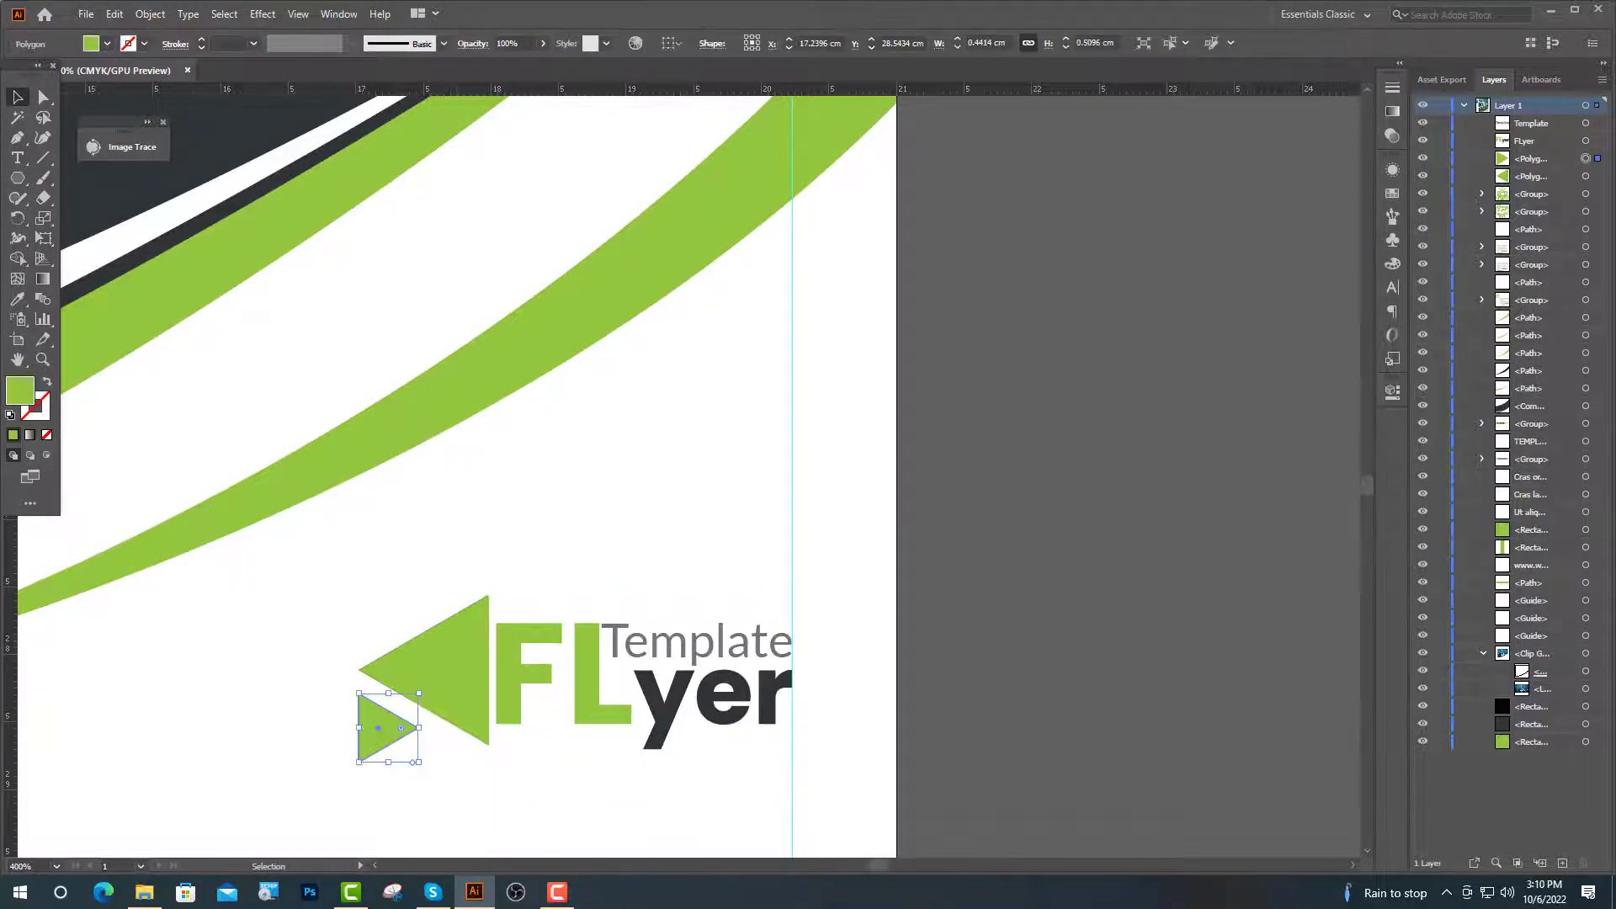
click(15, 302)
click(164, 175)
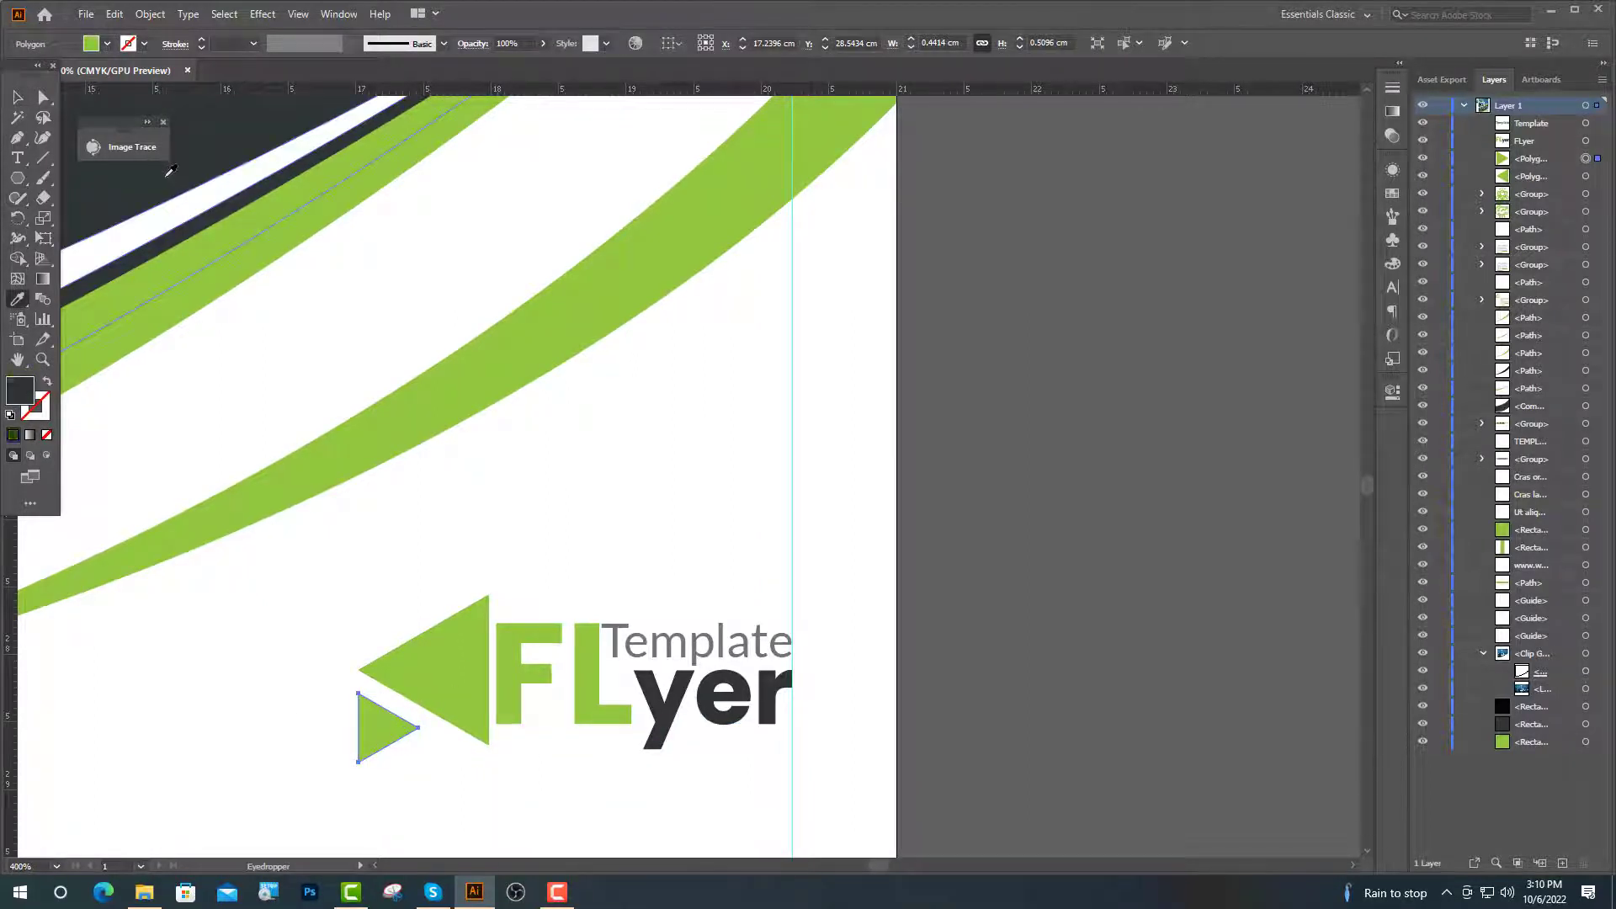
- Group the two logo triangles, and group the "Template" and "FLyer" texts together
key(v)
click(430, 684)
shift+click(389, 729)
key(ctrl+g)
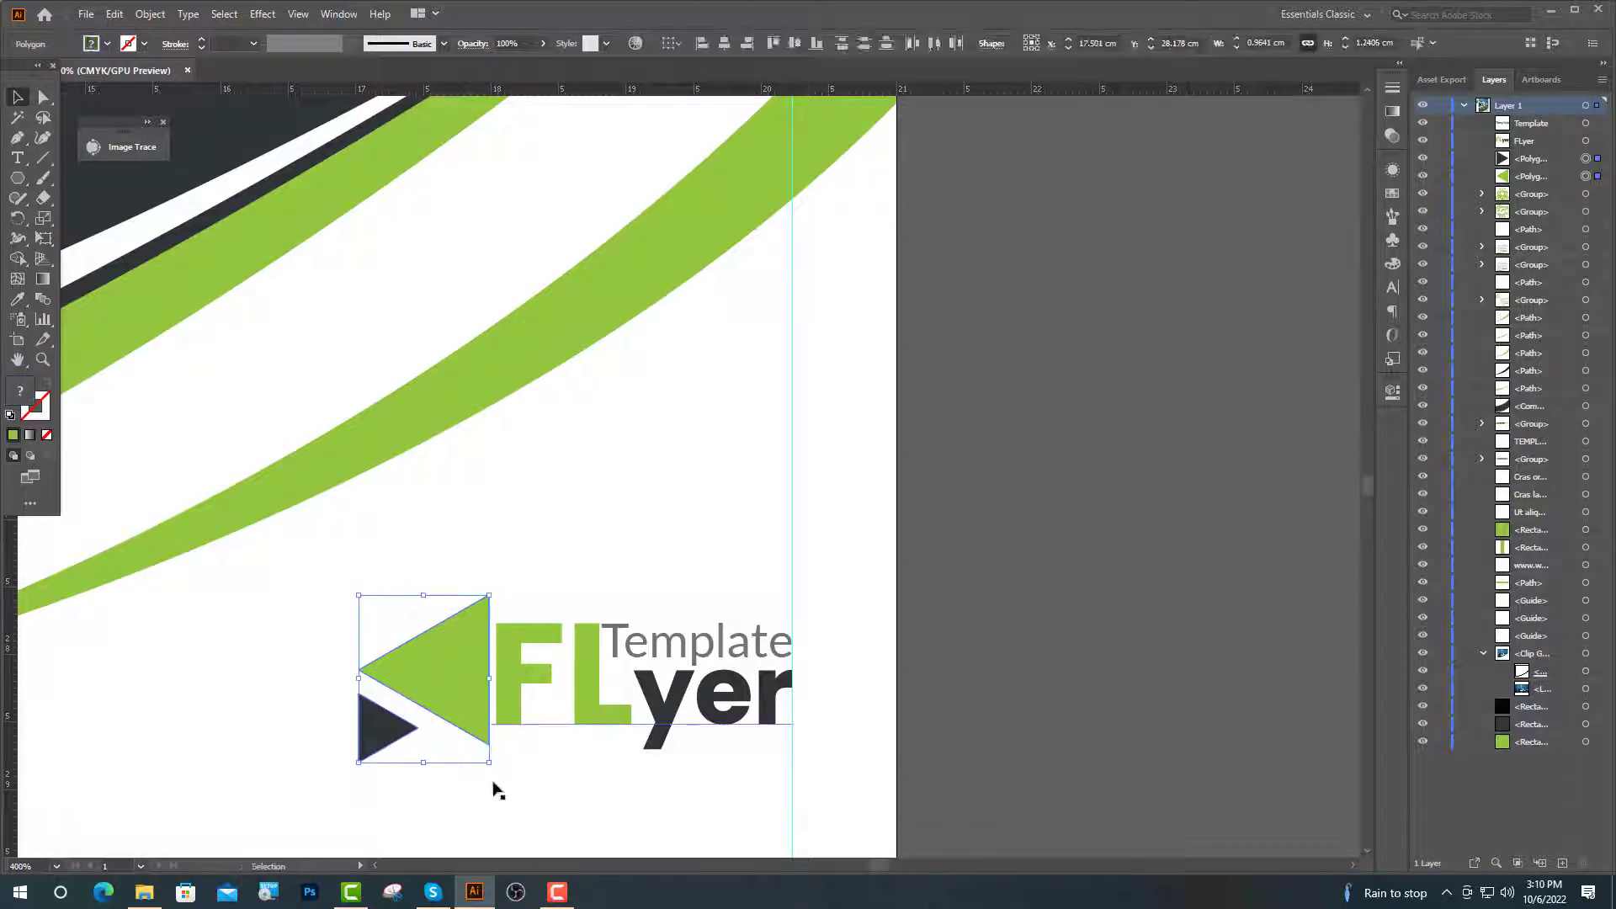
key(a)
click(671, 649)
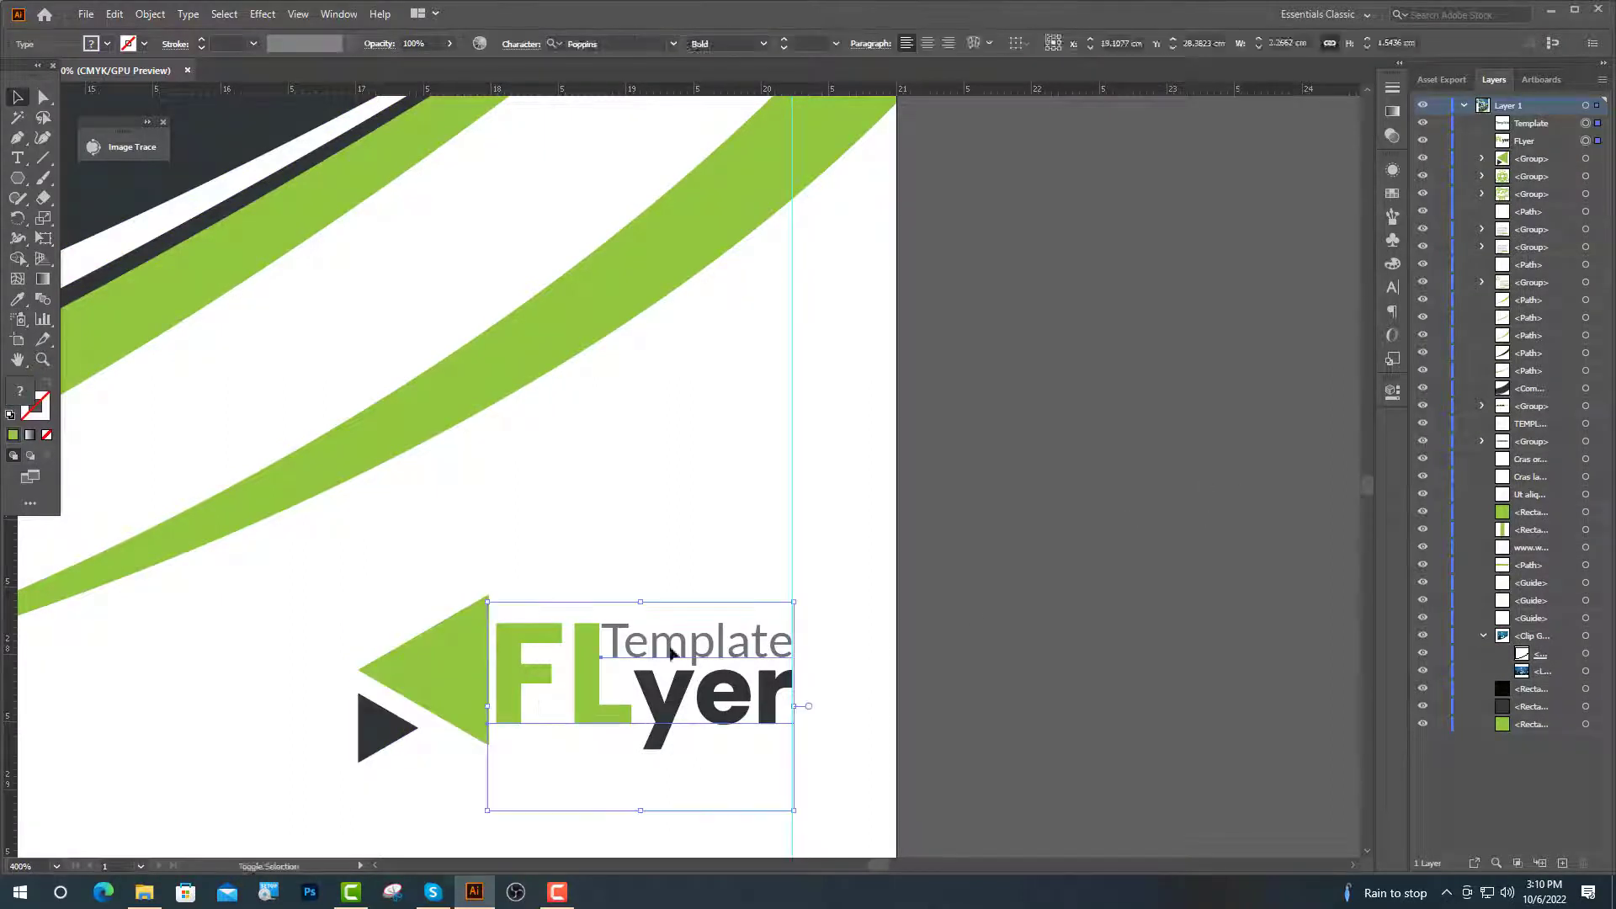
key(ctrl+g)
click(1110, 625)
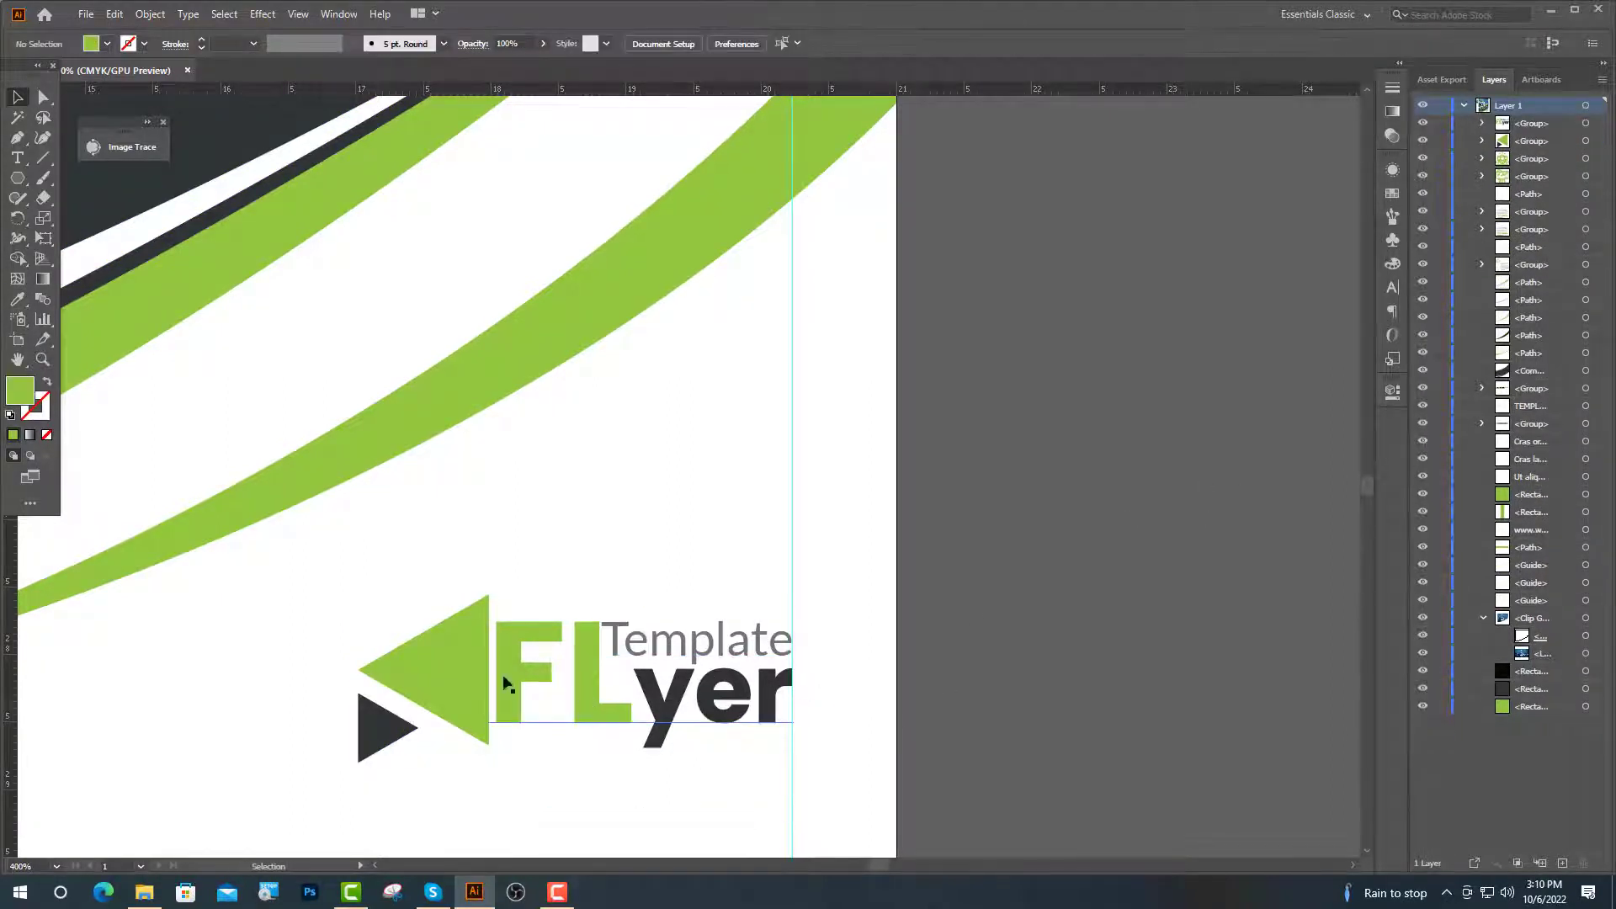
- Nudge the triangle group to the left, away from the logo text
click(455, 675)
key(shift+Left)
key(shift+Left)
key(shift+Left)
click(1086, 469)
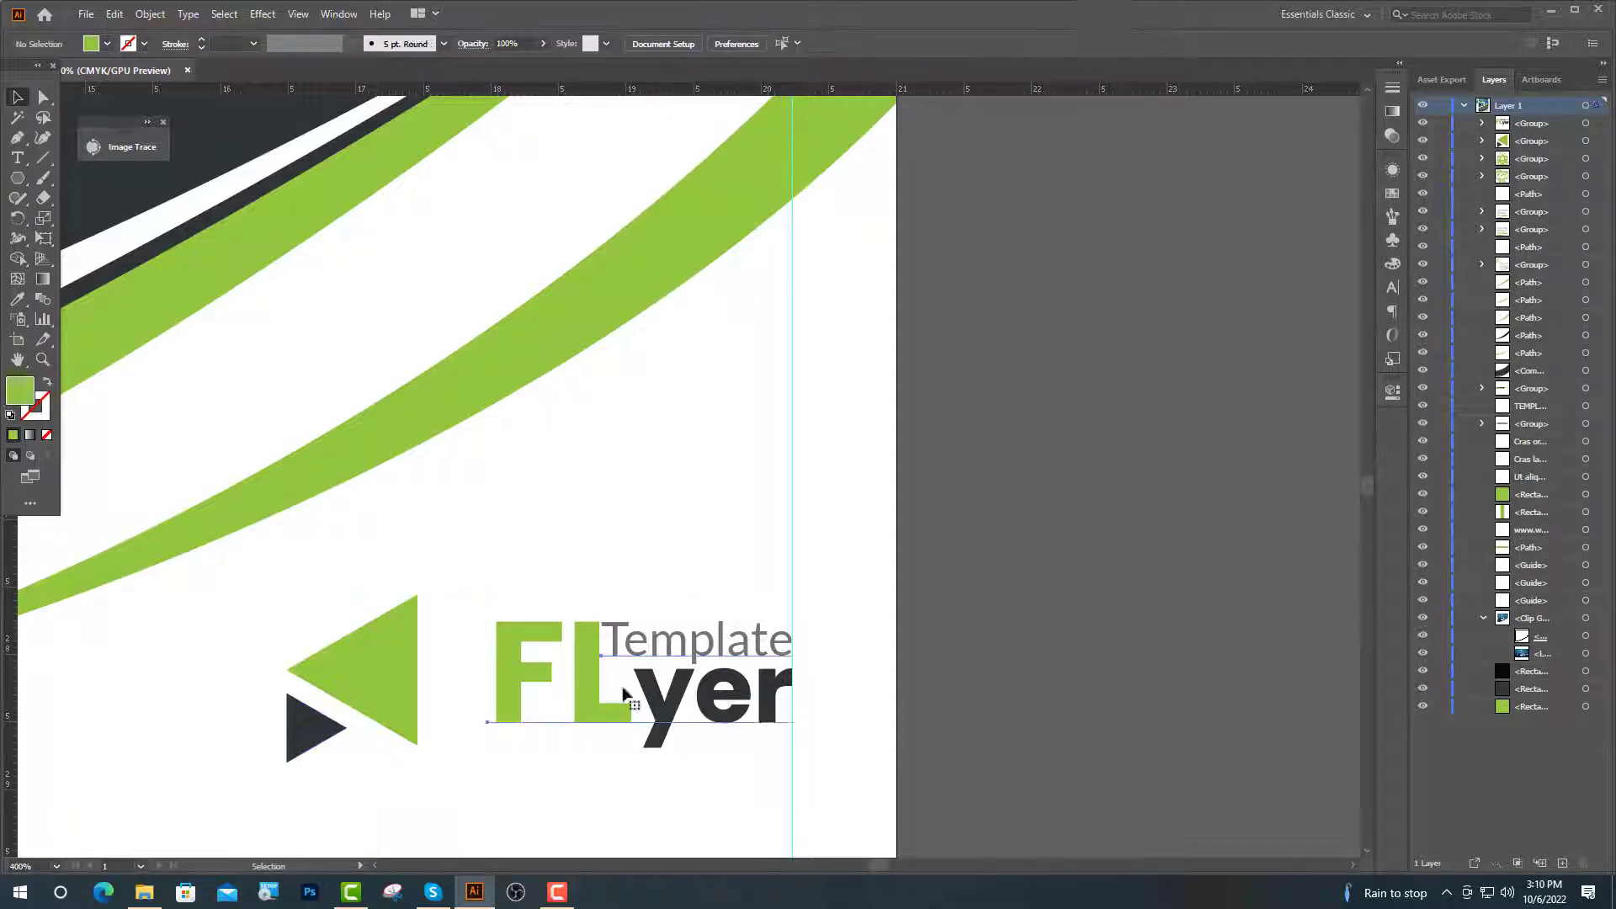
- Shift the logo text group slightly left, leaving a small gap between it and the triangles
click(623, 693)
key(shift+Left)
key(shift+Left)
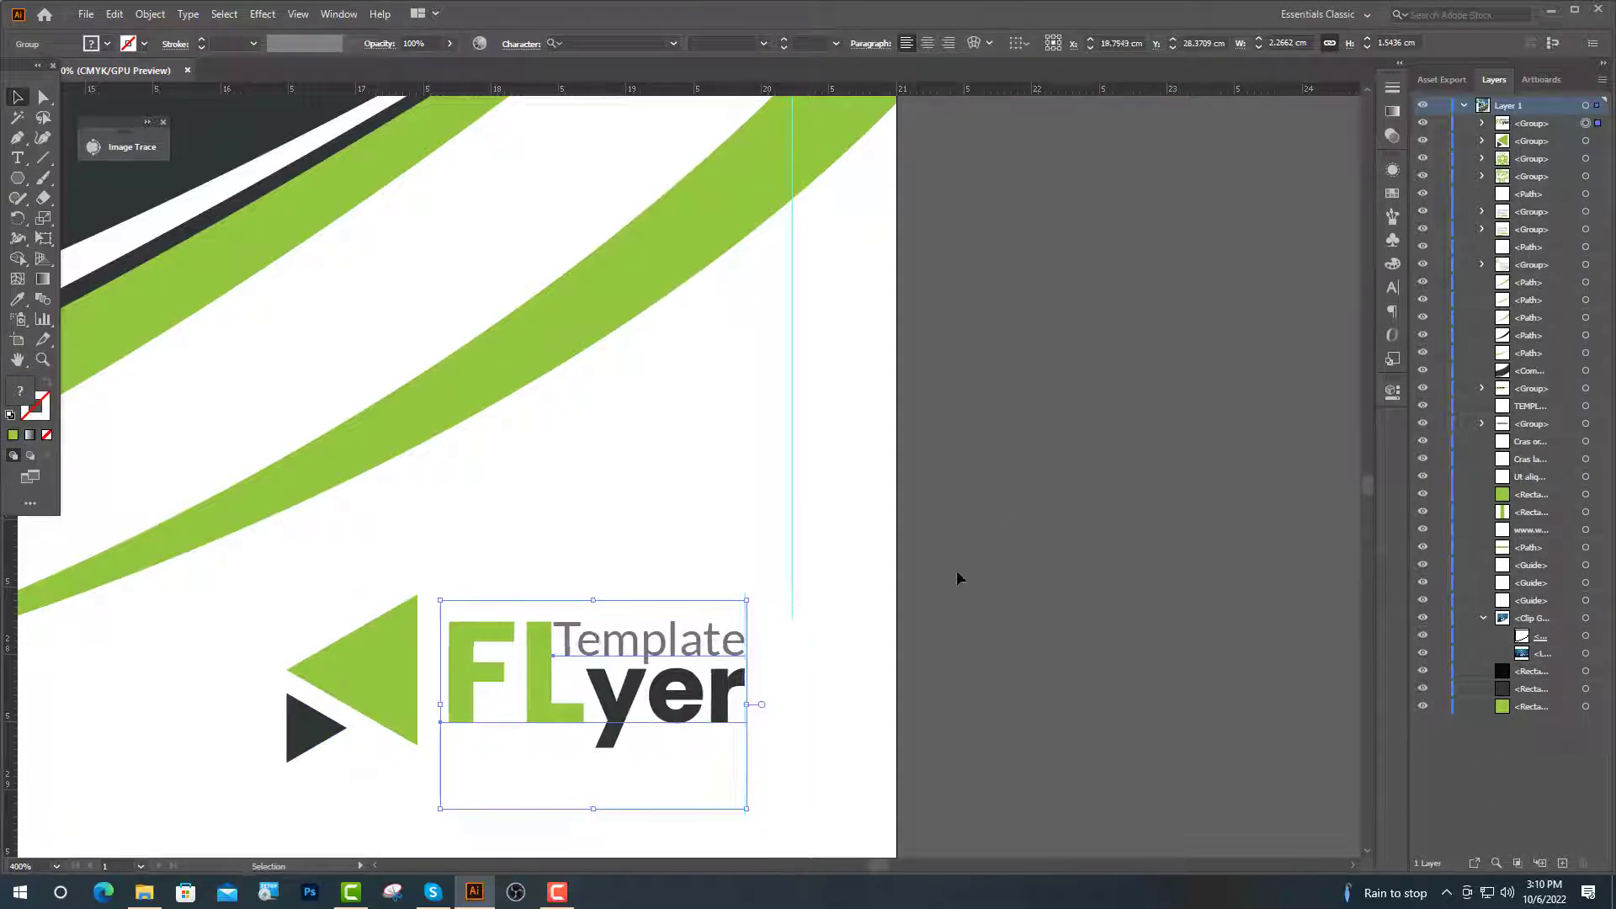
key(Right)
key(Right)
key(Right)
key(Right)
key(Right)
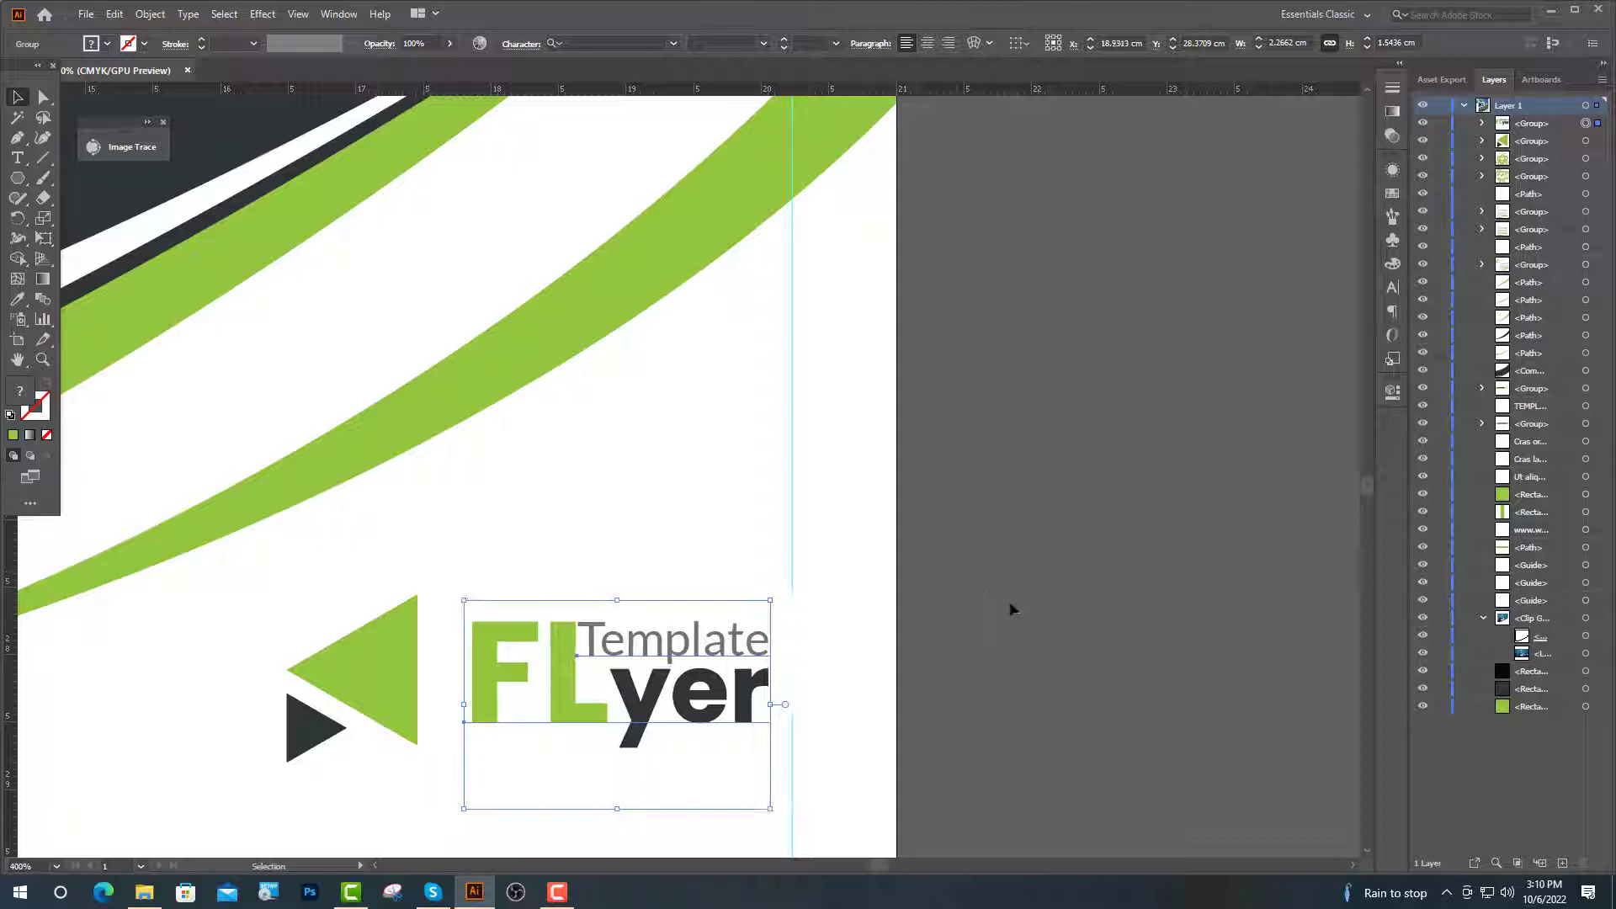
click(1022, 664)
- Delete the two vertical margin guides and the horizontal guide near the flyer's upper edge
scroll(706, 661, down, 2)
scroll(926, 661, down, 2)
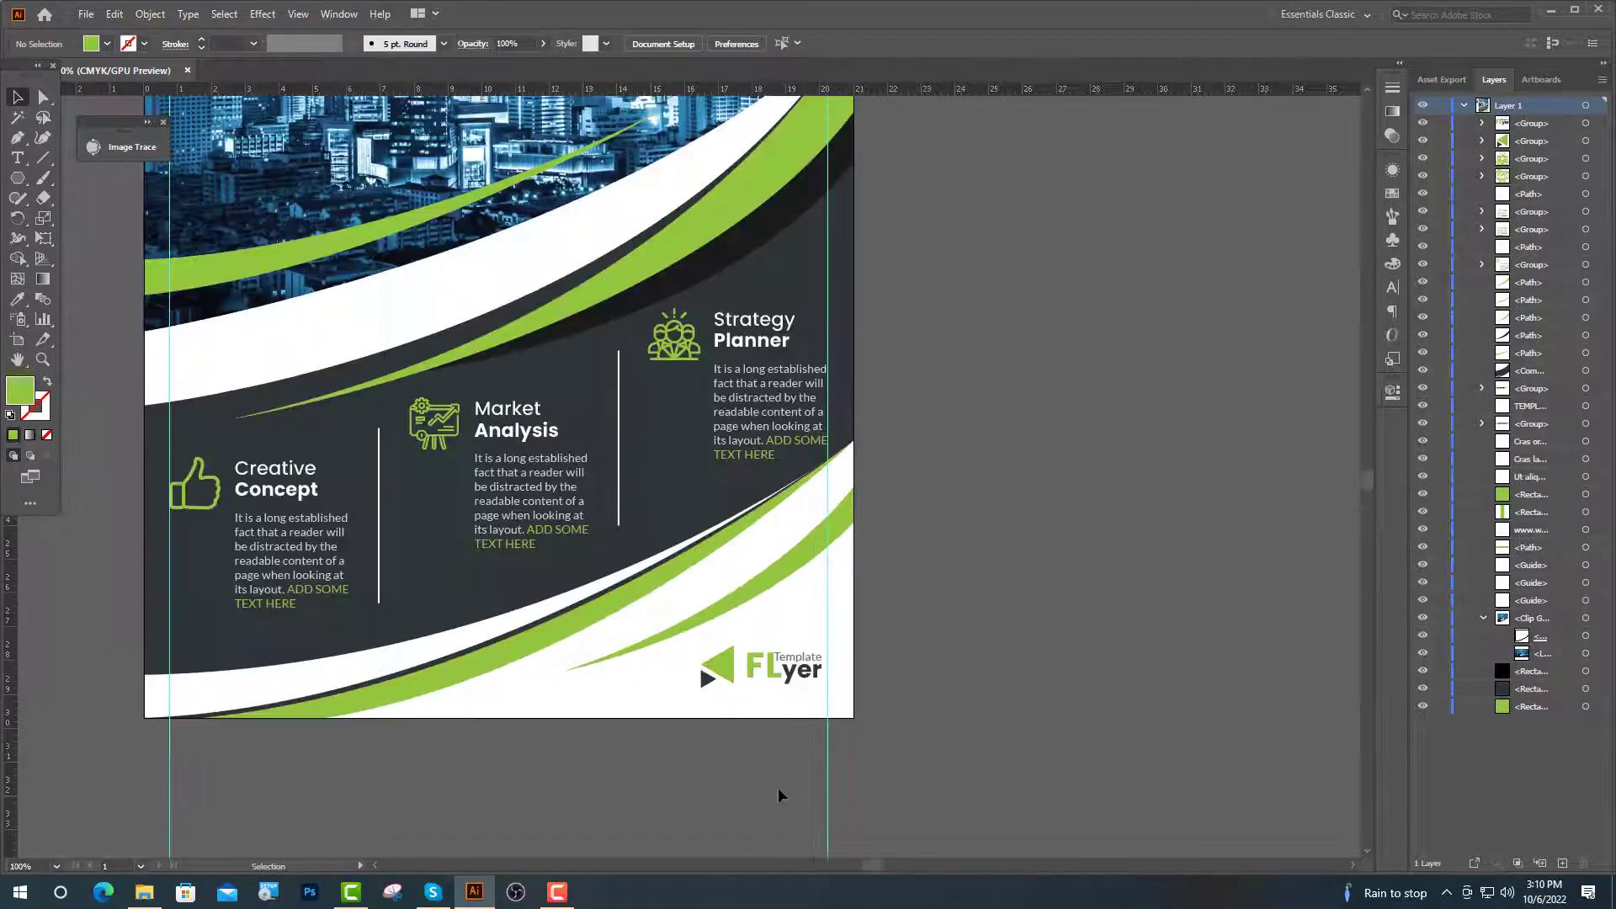
click(827, 760)
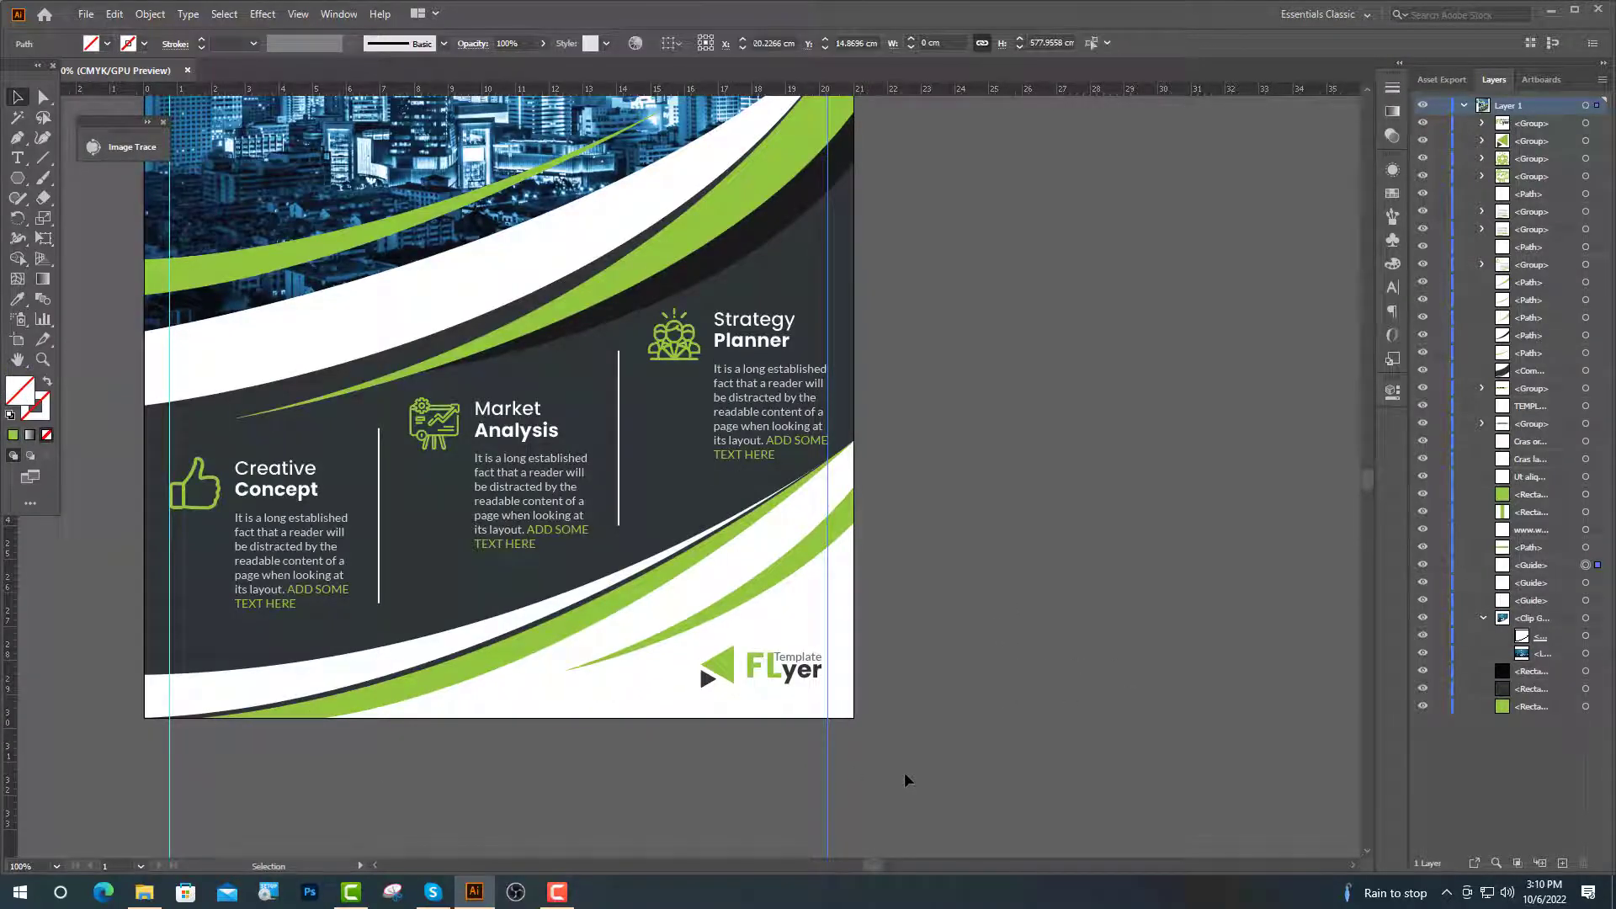
key(Delete)
click(170, 790)
key(Delete)
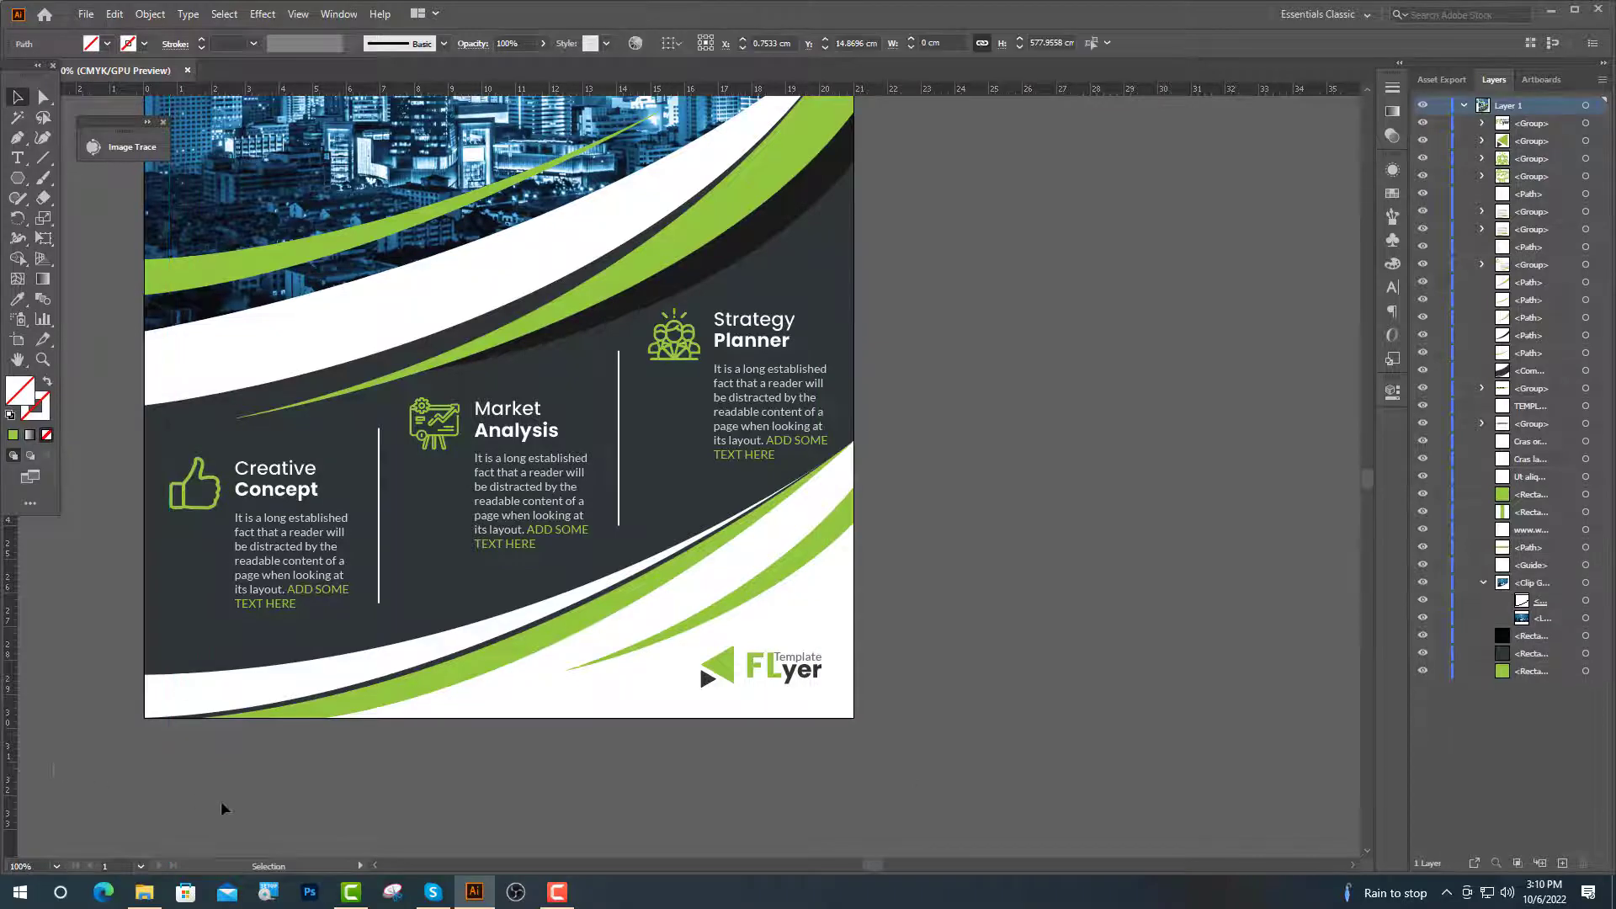
scroll(1205, 249, up, 3)
scroll(1069, 281, up, 3)
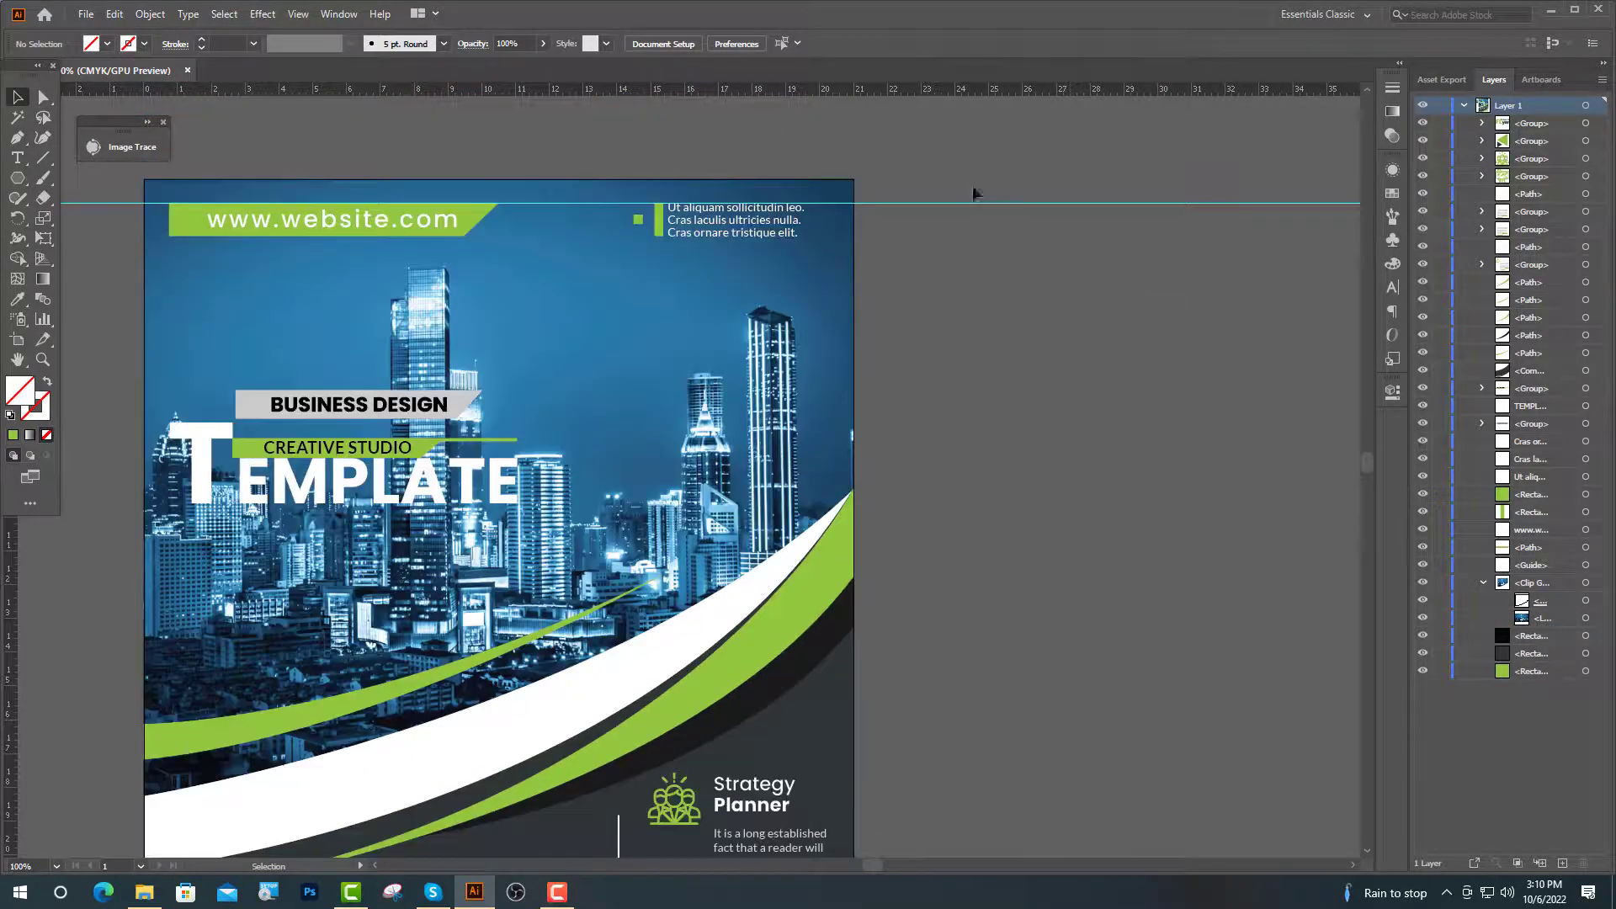
click(974, 203)
key(Delete)
- Delete the green, dark gray and black color sample squares beside the artboard
scroll(987, 295, down, 2)
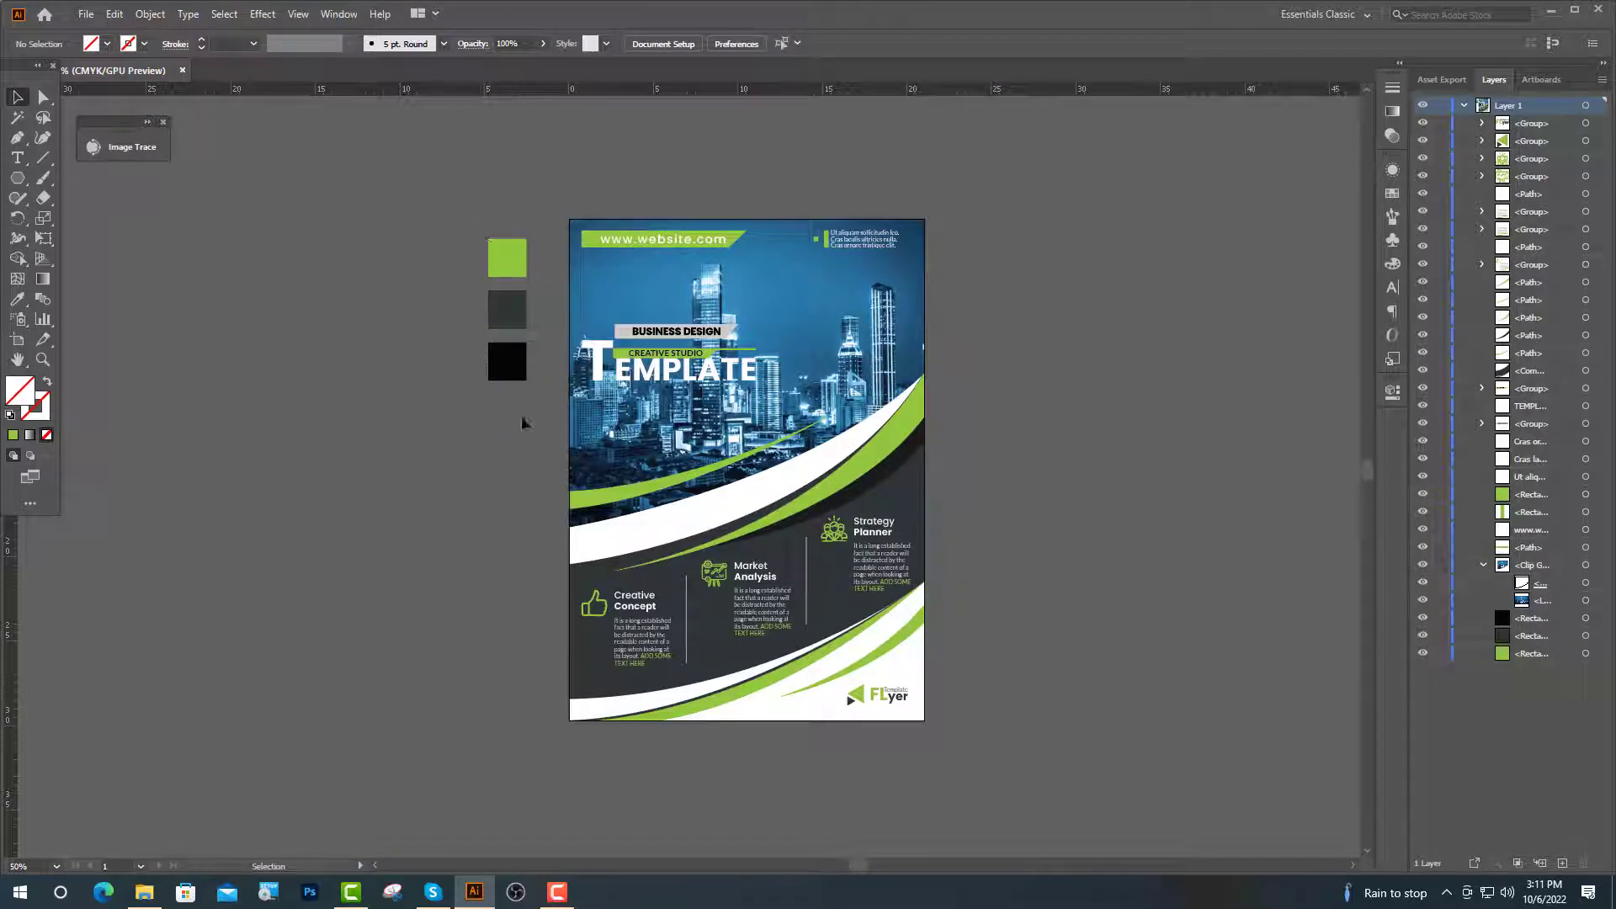
drag(522, 416, 522, 416)
key(Delete)
- Scale the triangles and logo text up together to about 4.38 cm wide and nudge them left from the flyer's edge
scroll(933, 766, up, 4)
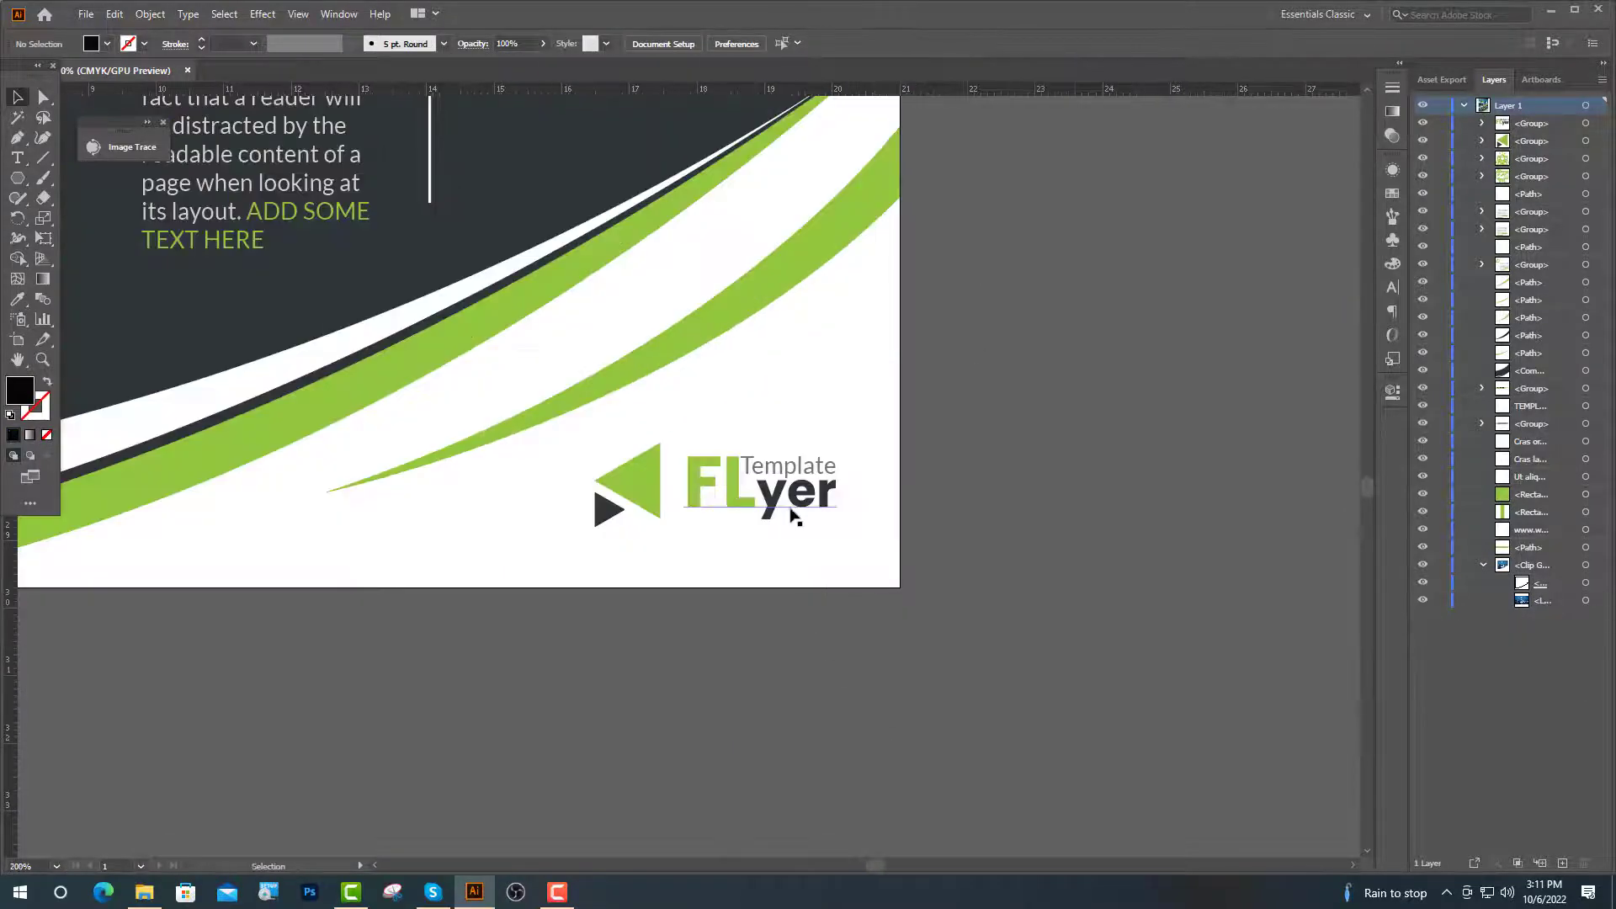
click(792, 515)
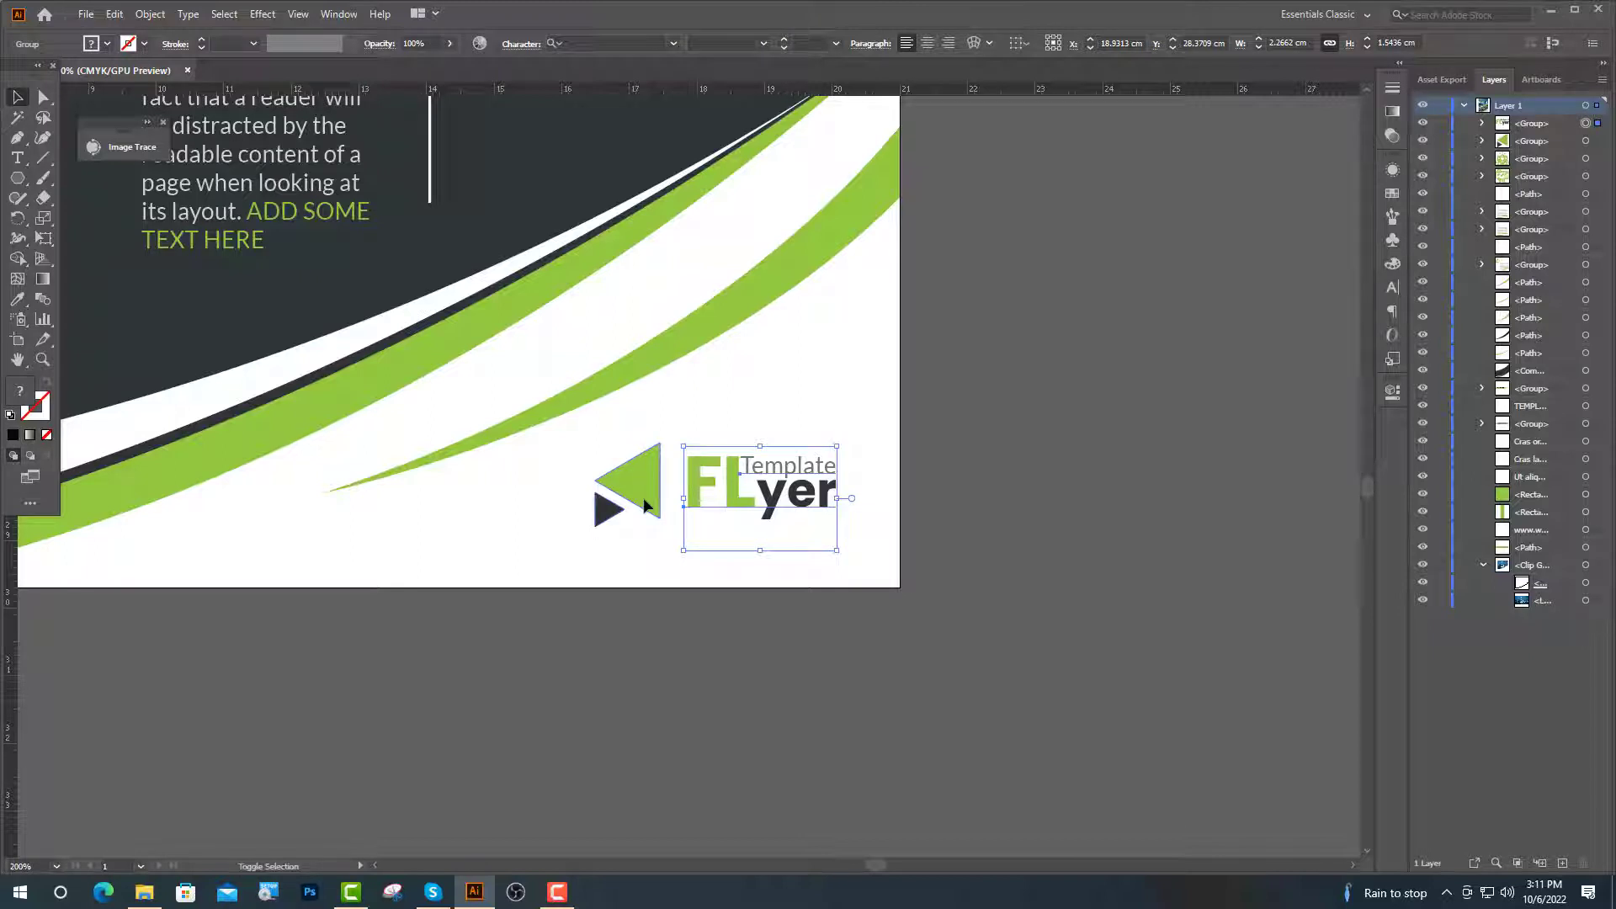
shift+click(647, 506)
drag(721, 554, 715, 563)
key(Left)
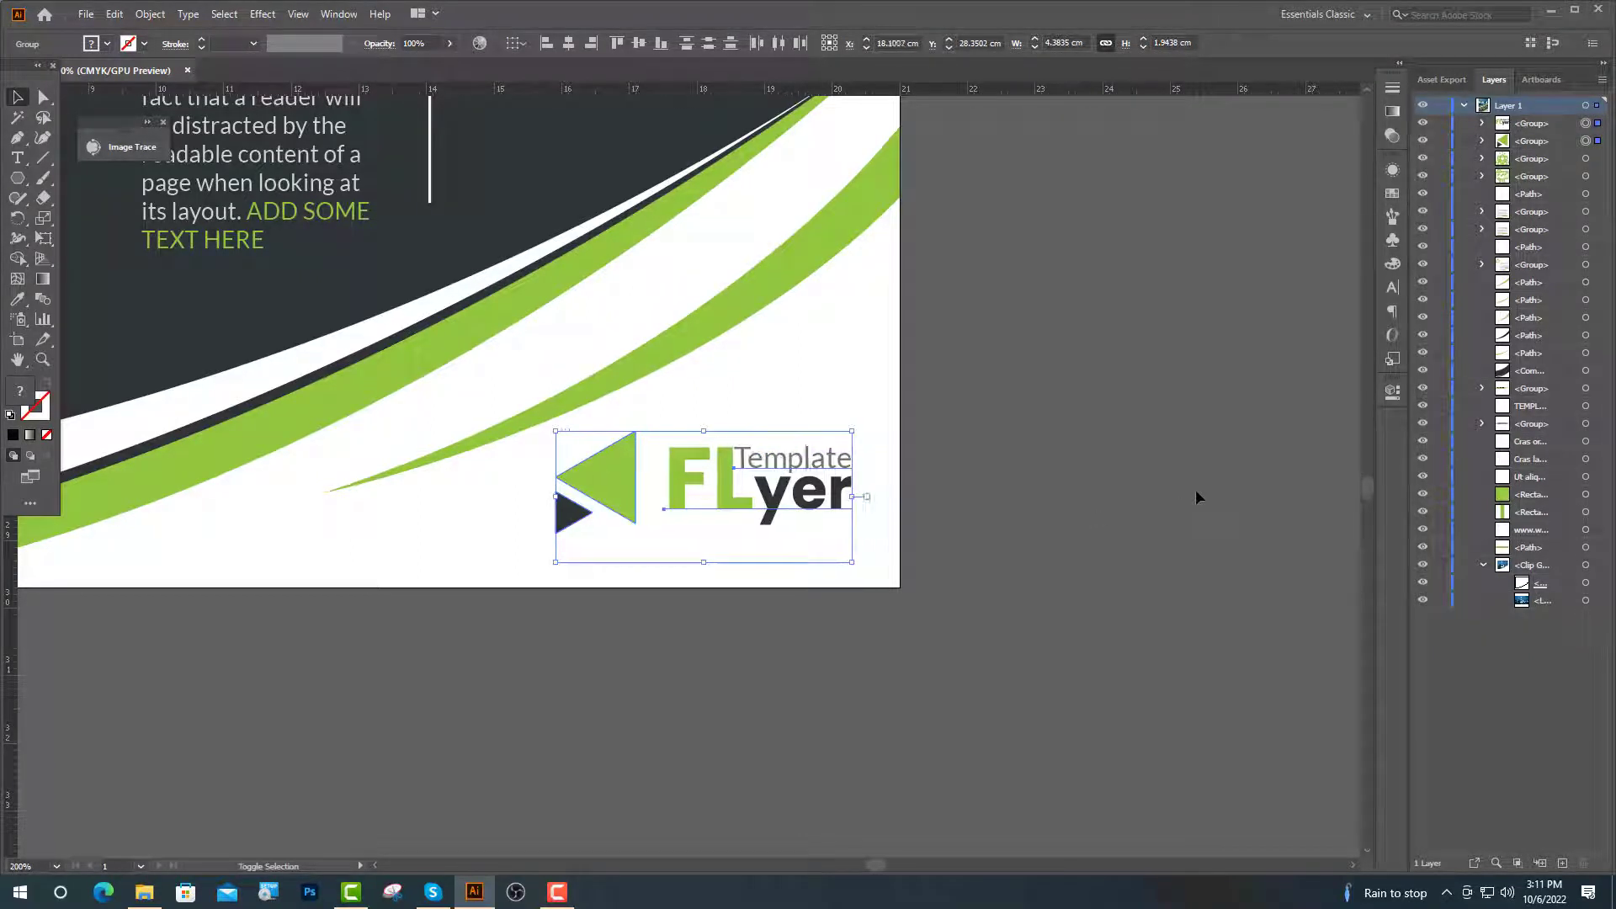
key(Left)
key(Left)
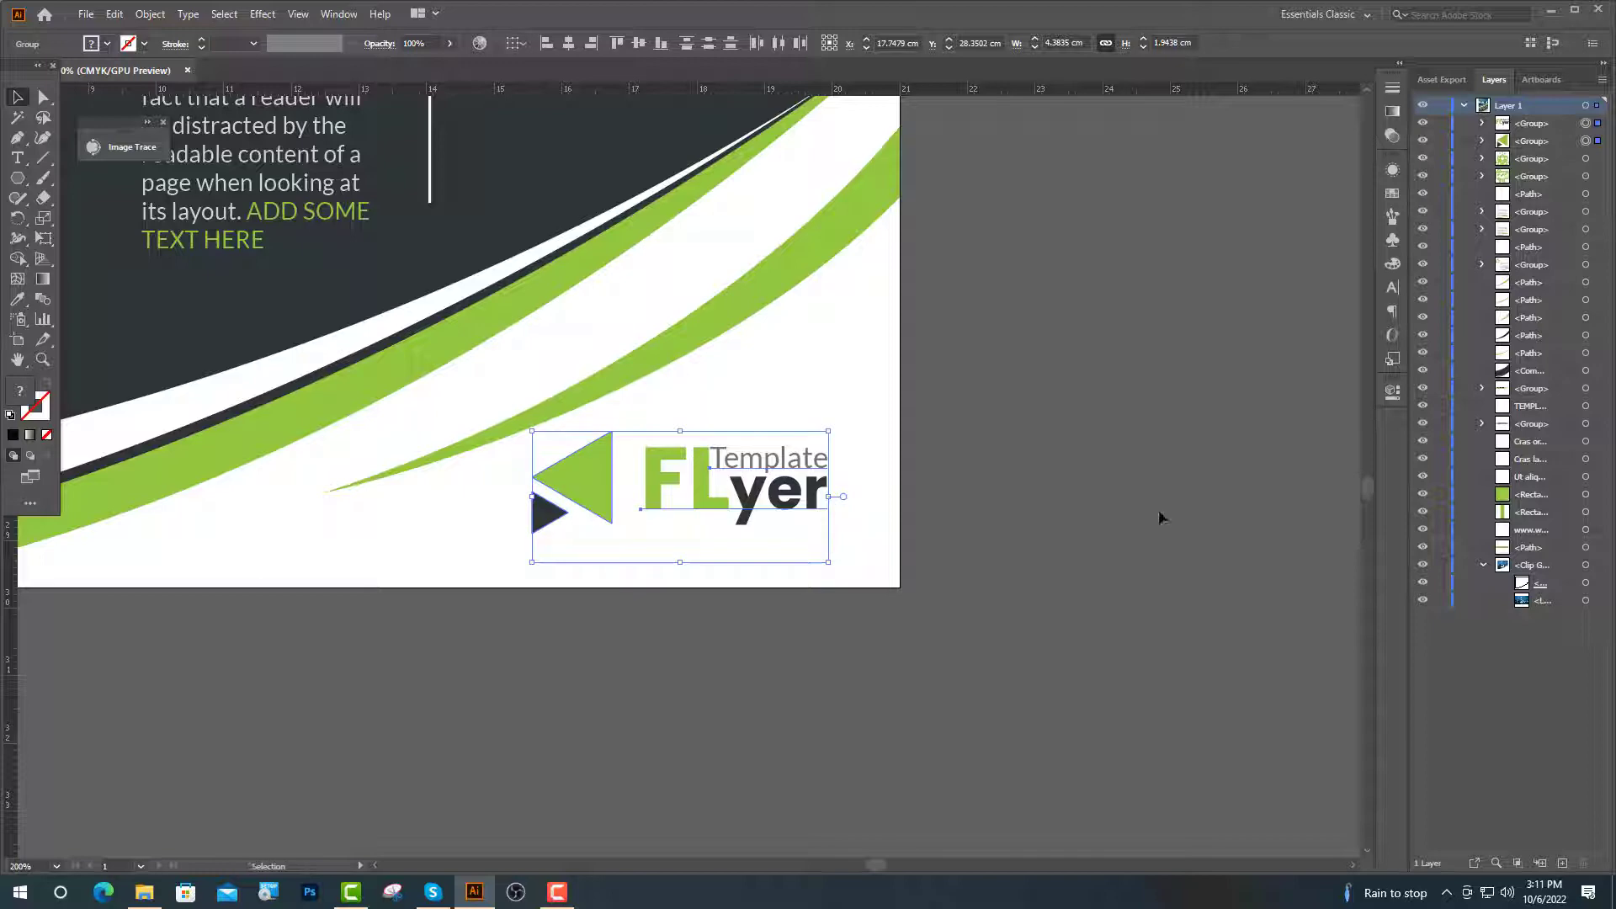
scroll(1072, 575, down, 3)
click(1068, 569)
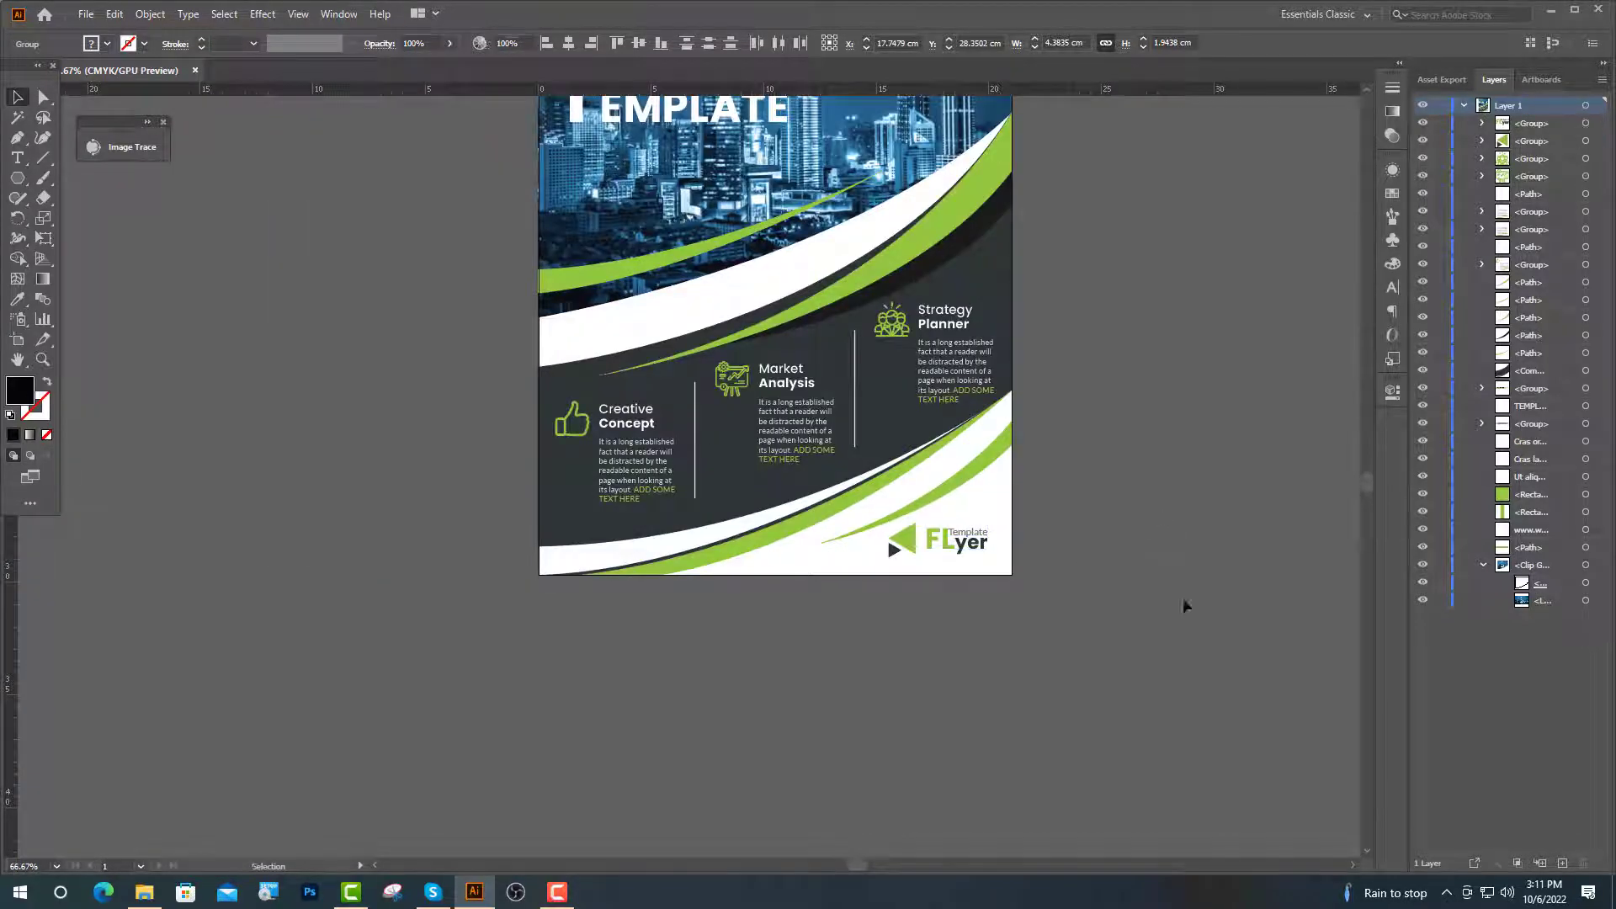
scroll(1074, 691, up, 1)
scroll(1073, 684, down, 1)
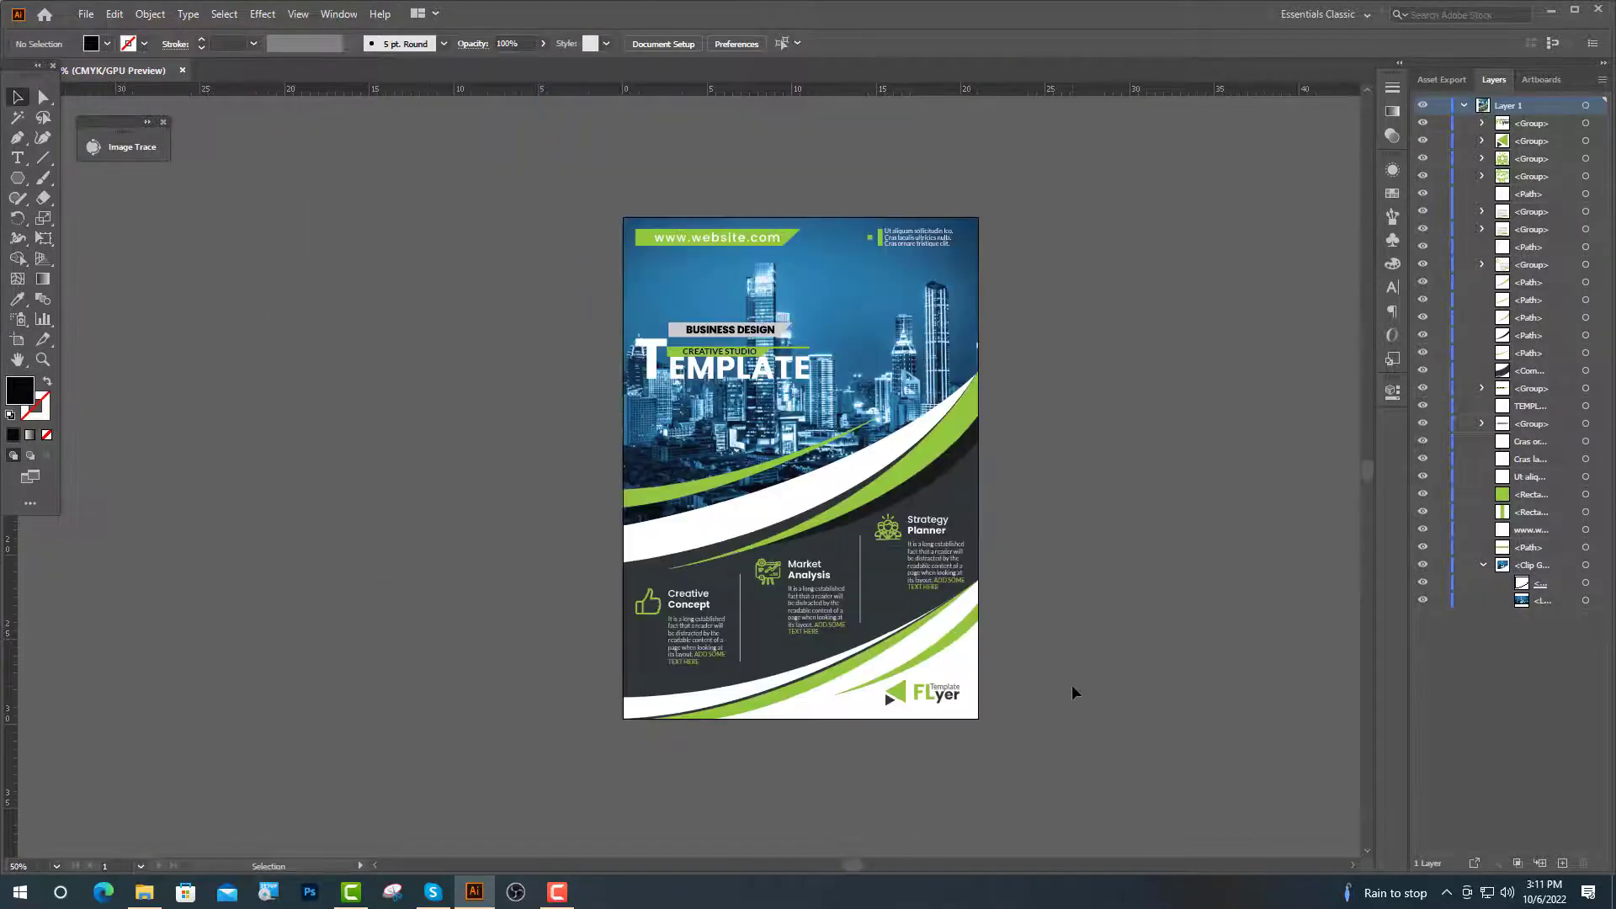
scroll(983, 462, up, 1)
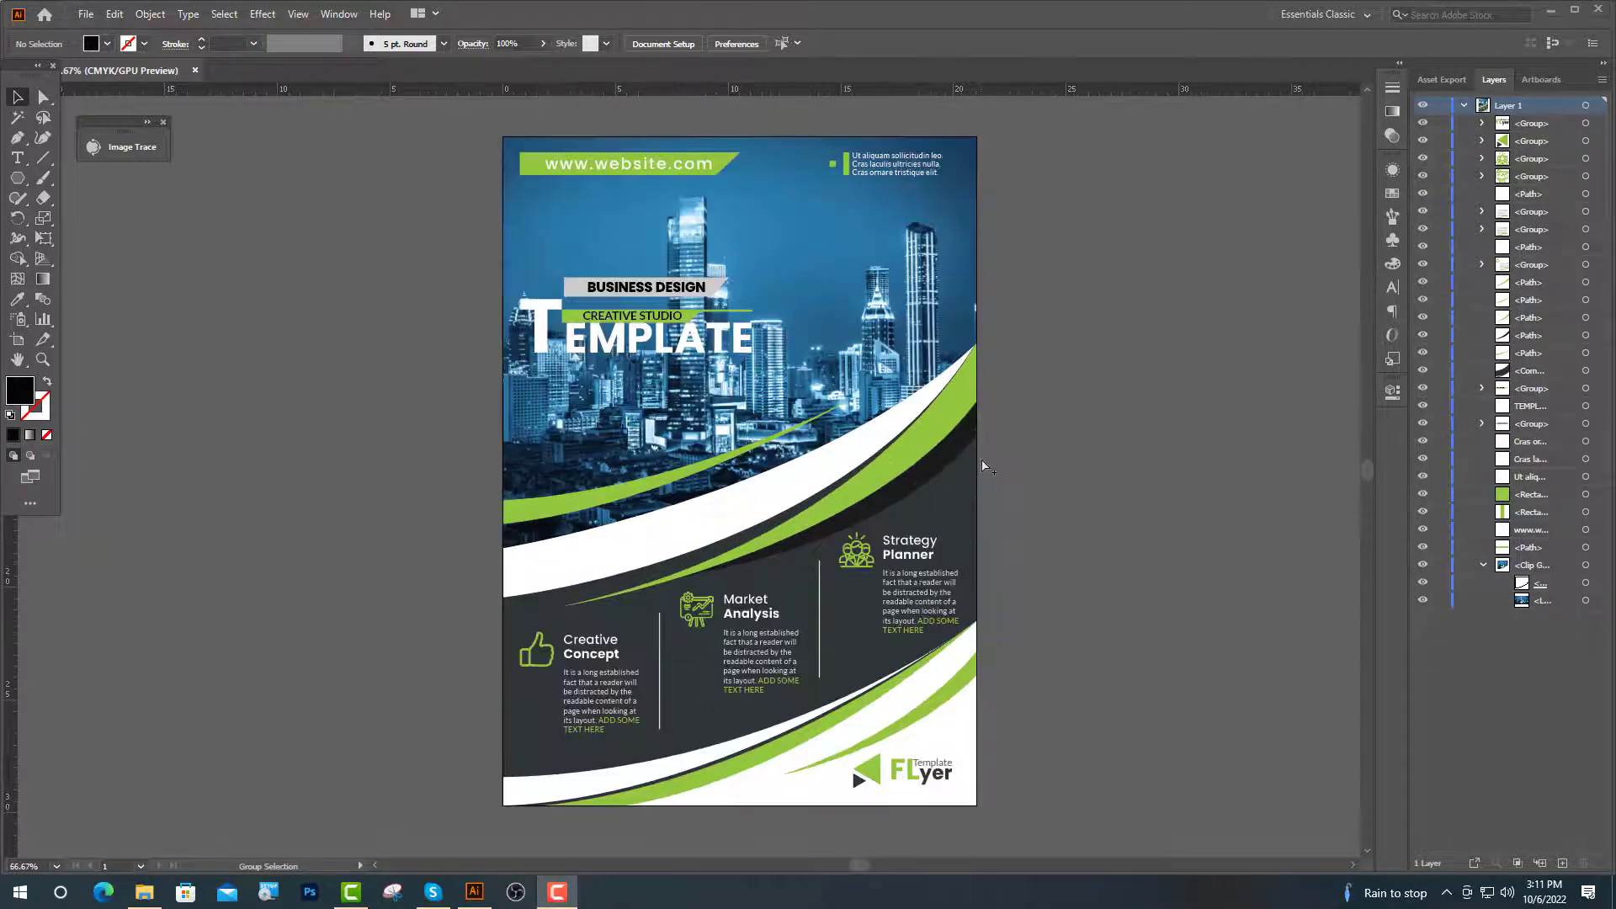